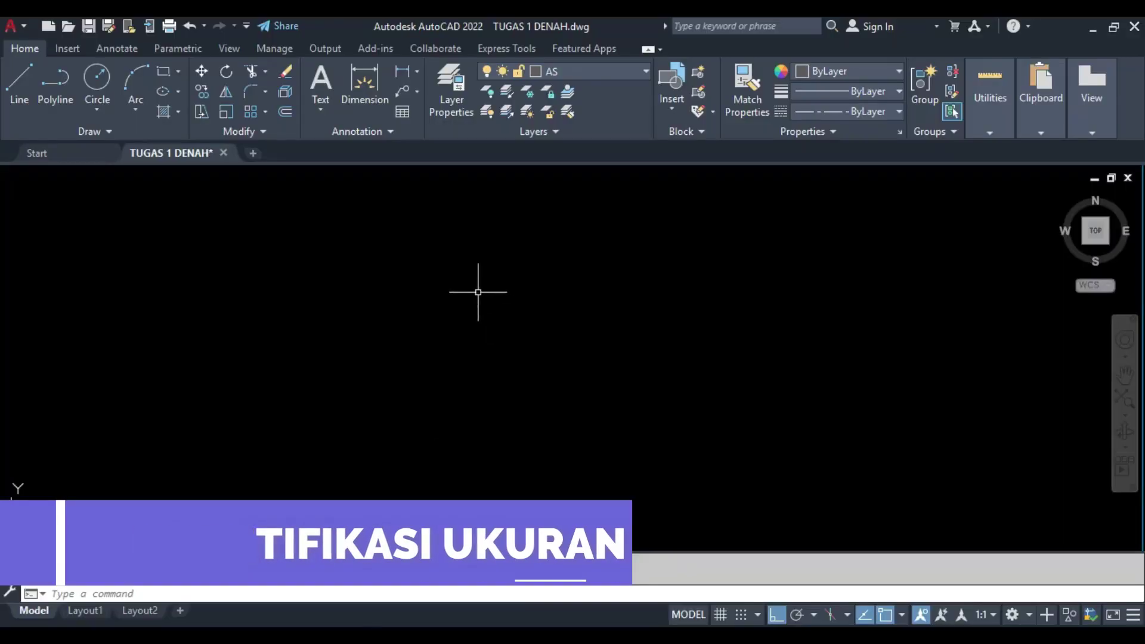
# - Start a LINE for the vertical axis by picking its first point
pyautogui.write('l')
pyautogui.press('Return')
pyautogui.click(431, 271)
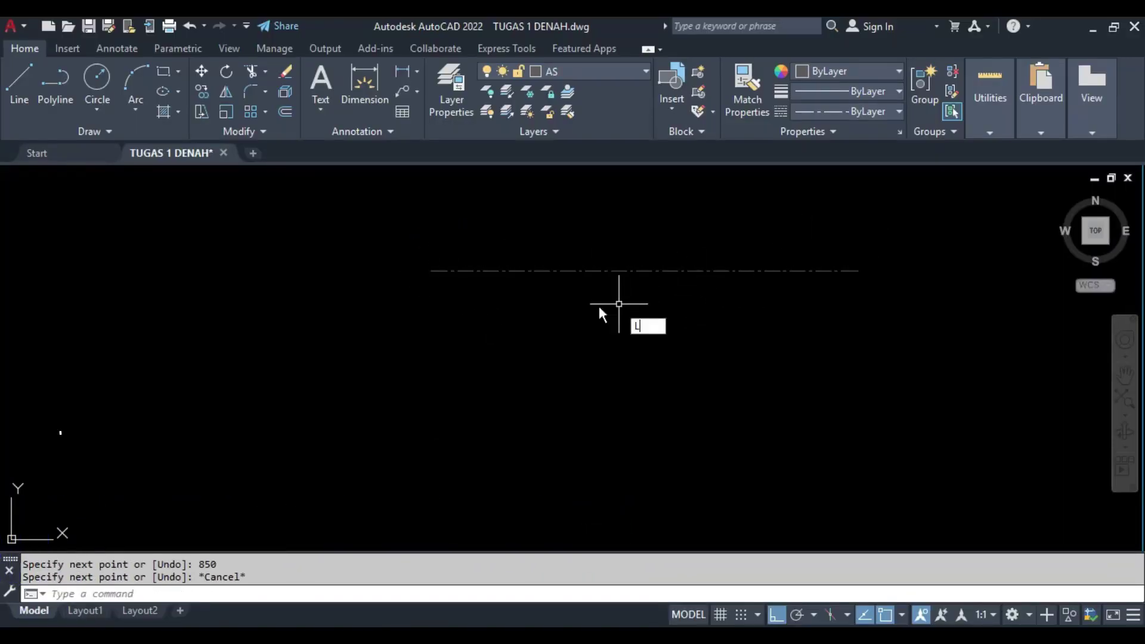
# - Complete the vertical axis line with a length of 200
pyautogui.write('200')
pyautogui.press('Return')
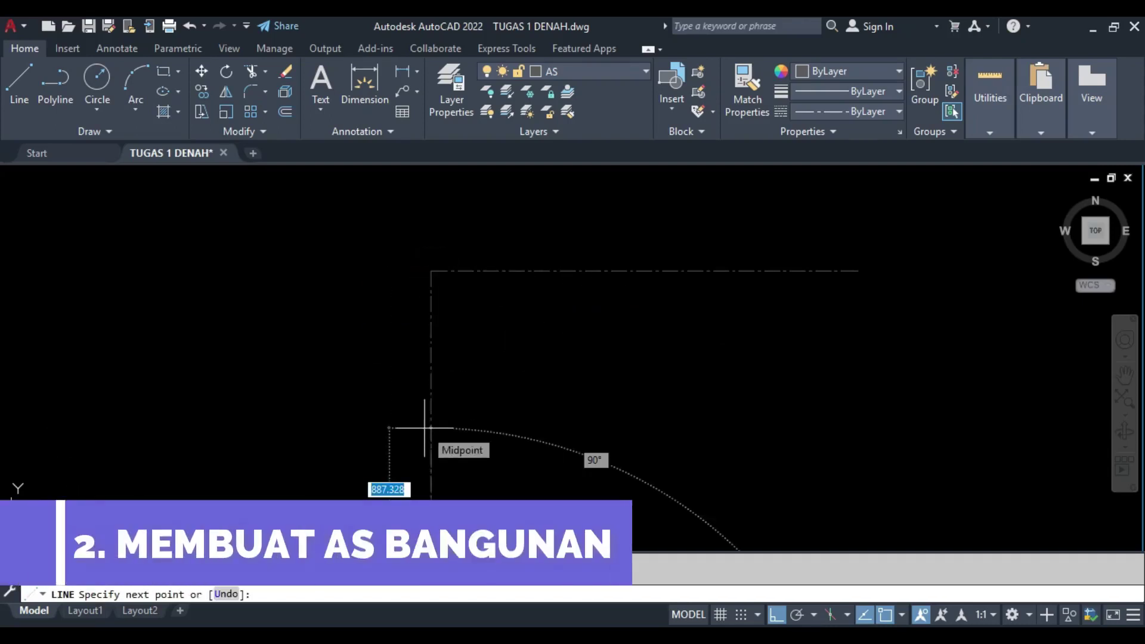
pyautogui.write('10')
pyautogui.press('Return')
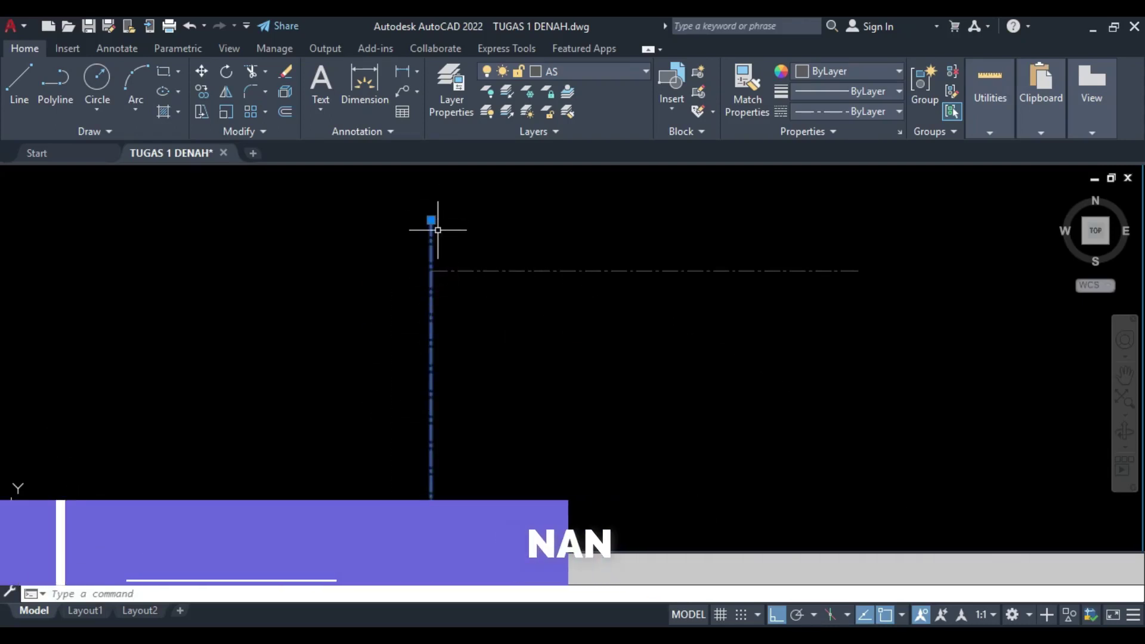
pyautogui.scroll(-2, 435, 225)
# - Stretch the vertical and horizontal axis line ends by 100 using their grips
pyautogui.click(444, 384)
pyautogui.write('100')
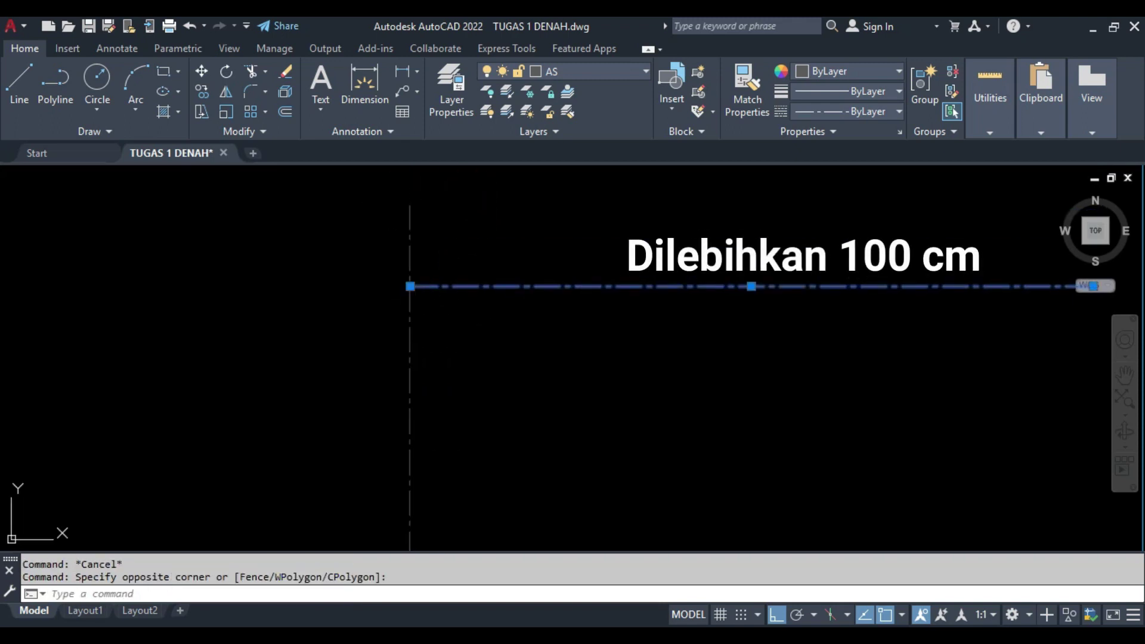
pyautogui.click(410, 286)
pyautogui.write('1')
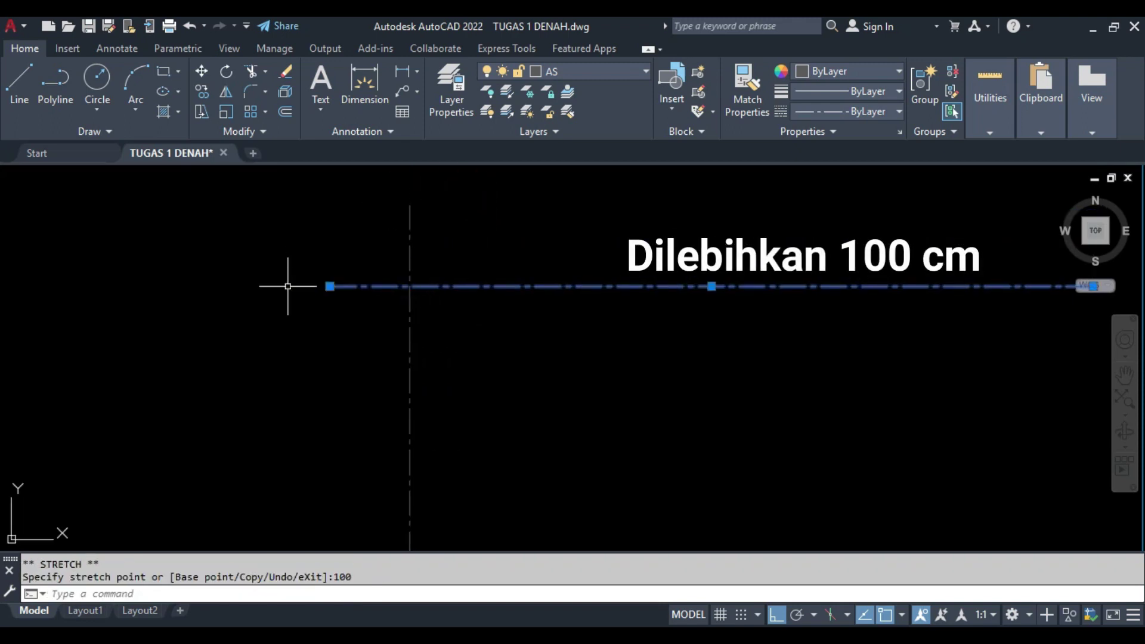
pyautogui.click(551, 305)
pyautogui.write('100')
pyautogui.press('Return')
pyautogui.press('Escape')
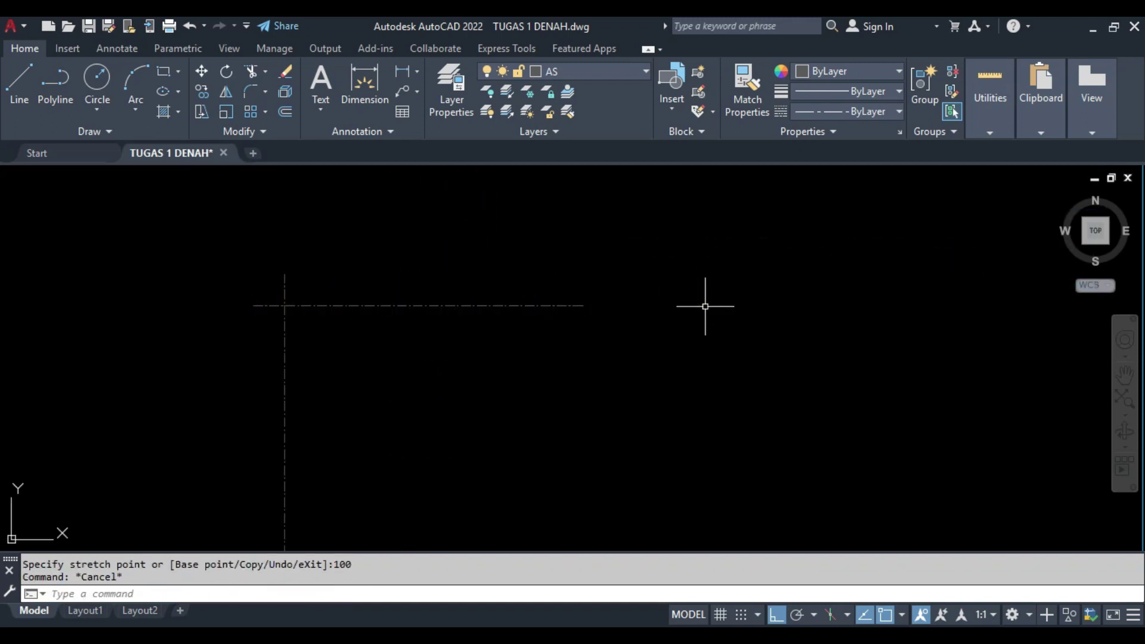
# - Check the PDF plan, then begin copying the vertical axis at the 175 spacing
pyautogui.hotkey('alt', 'Tab')
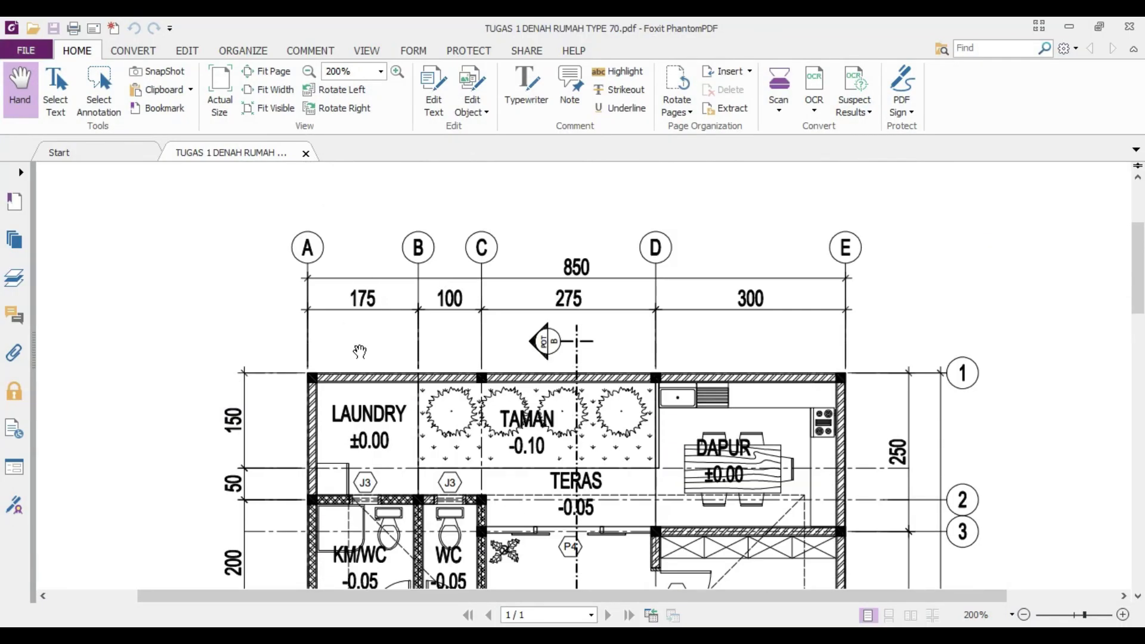
pyautogui.hotkey('alt', 'Tab')
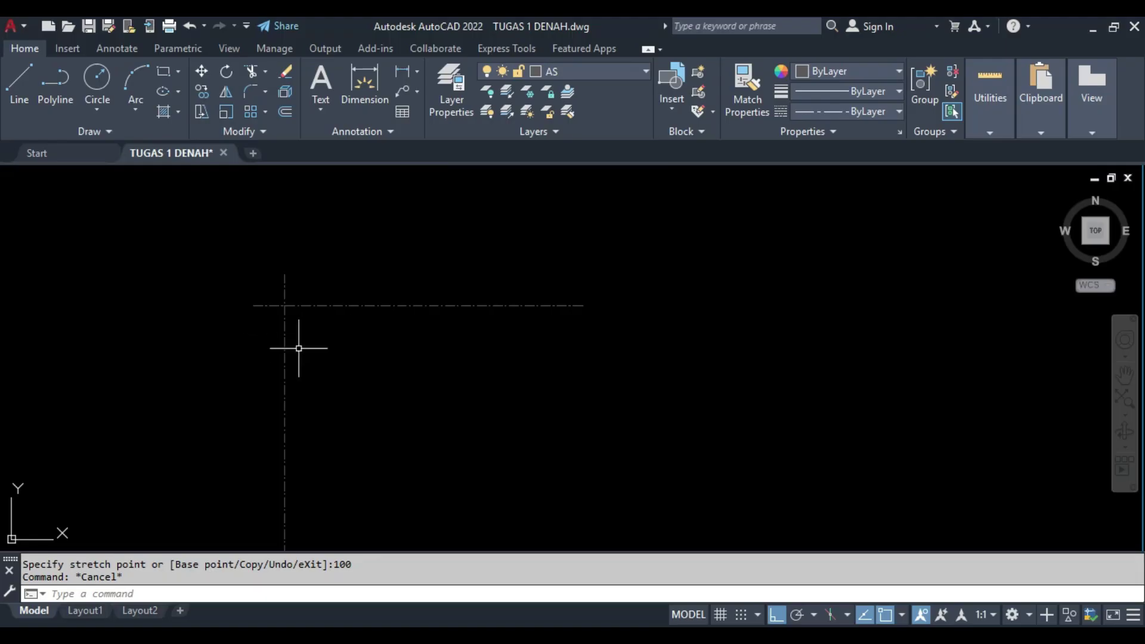
pyautogui.write('o')
pyautogui.press('Return')
pyautogui.click(378, 388)
pyautogui.write('1')
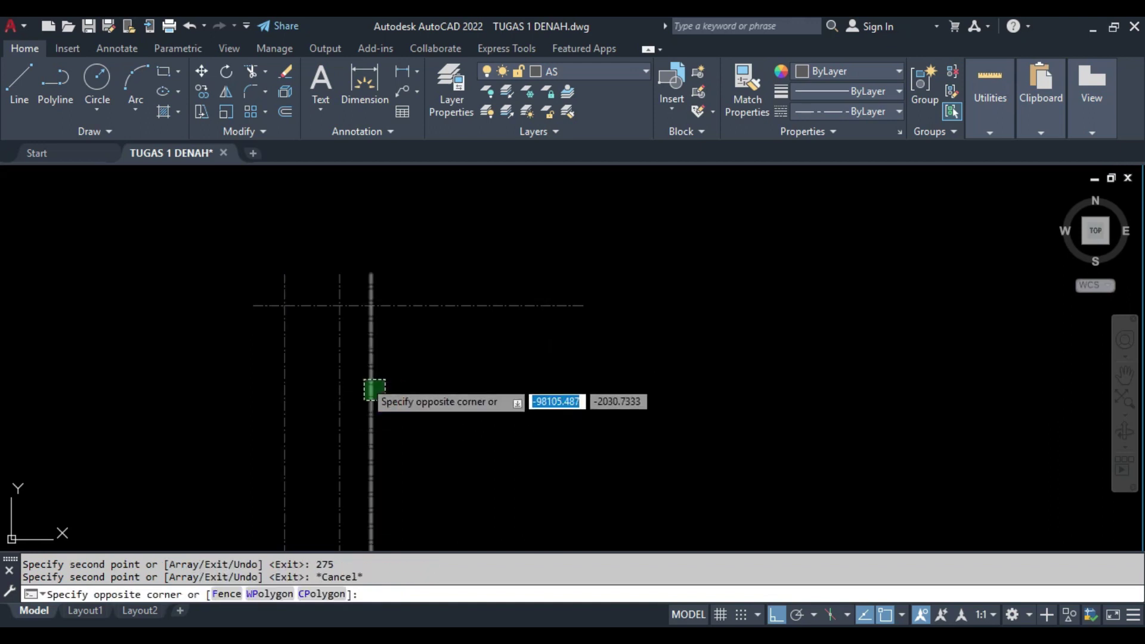
# - Copy a vertical axis line 275 away
pyautogui.click(364, 382)
pyautogui.write('co')
pyautogui.press('Return')
pyautogui.click(467, 423)
pyautogui.press('Return')
pyautogui.press('Escape')
# - Copy another vertical axis line 300 to the right
pyautogui.click(457, 382)
pyautogui.write('co')
pyautogui.press('Return')
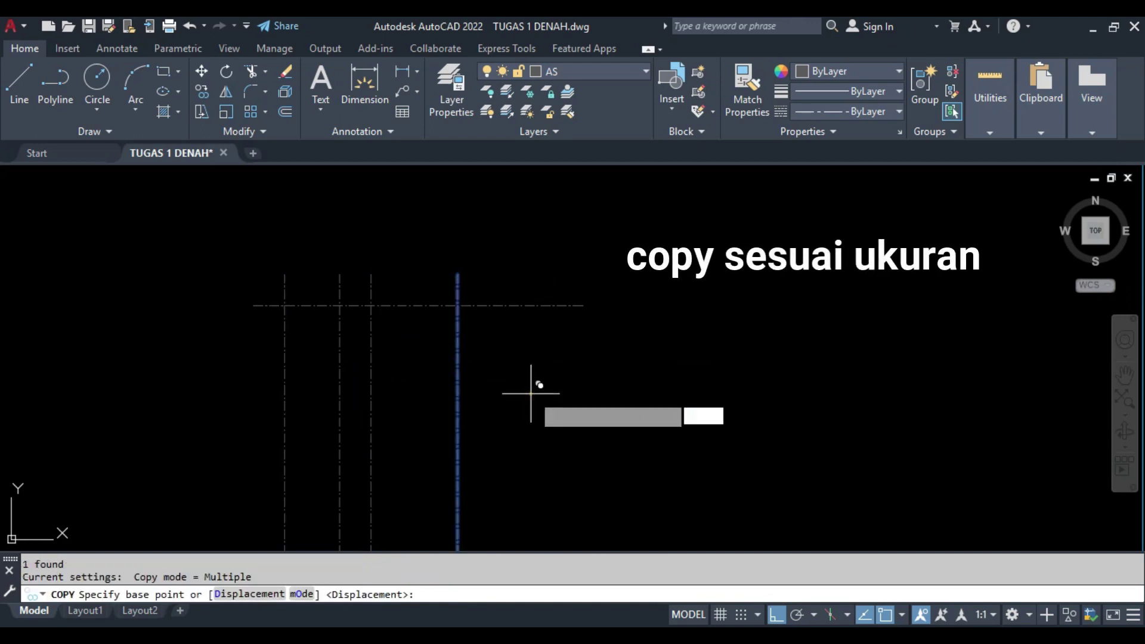
pyautogui.click(531, 393)
pyautogui.write('300')
pyautogui.press('Return')
pyautogui.press('Escape')
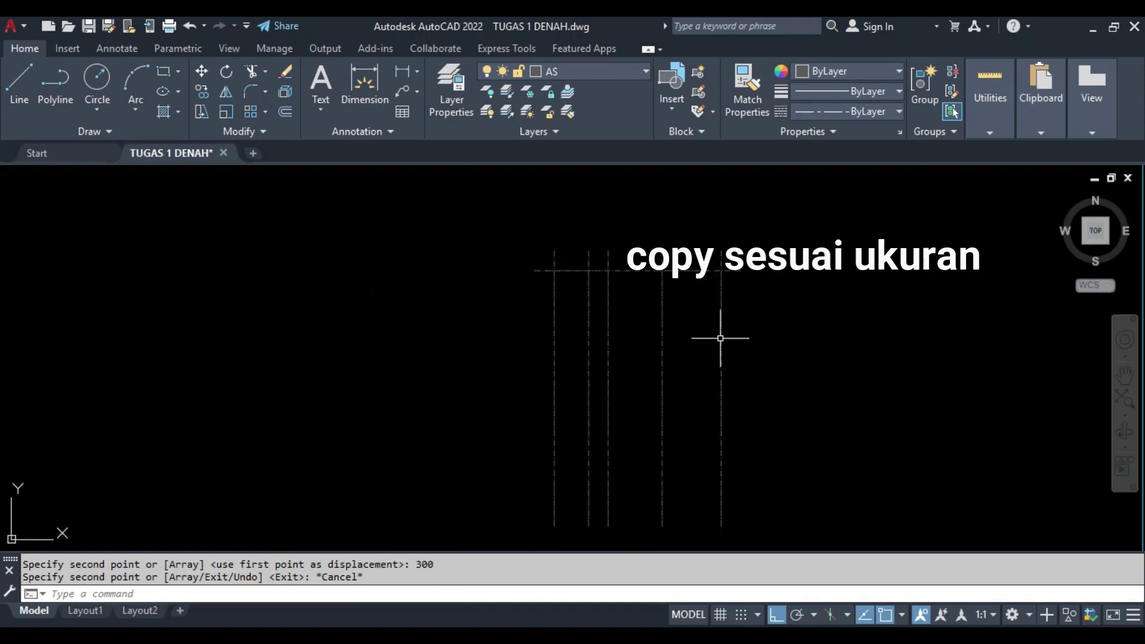
# - Check the PDF plan, then begin copying the horizontal axis downward
pyautogui.hotkey('alt', 'Tab')
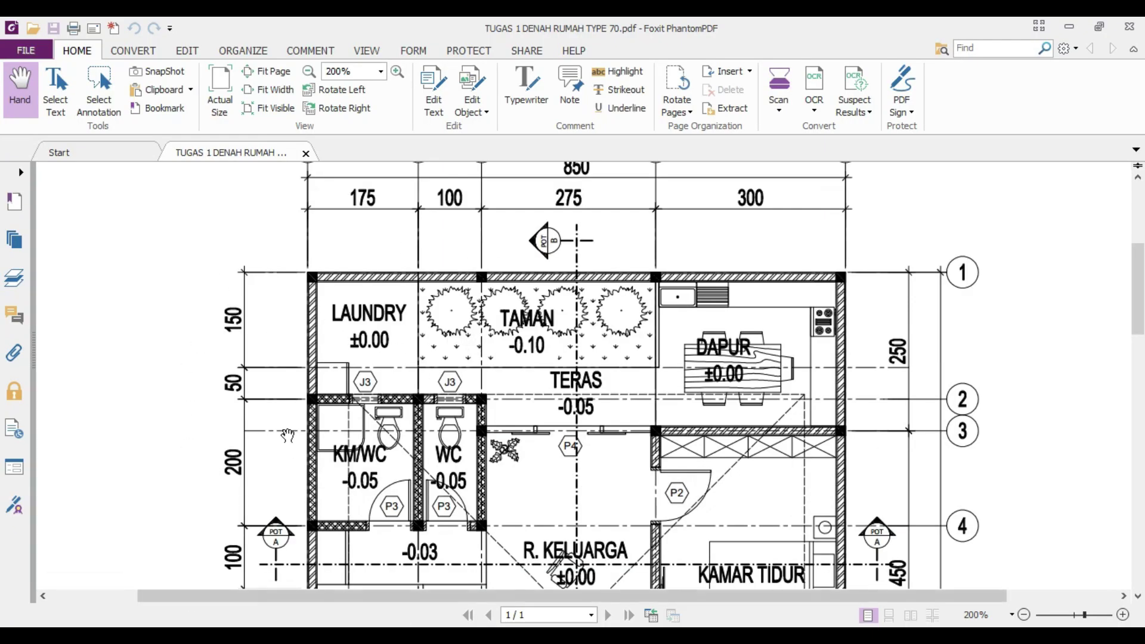
pyautogui.click(381, 573)
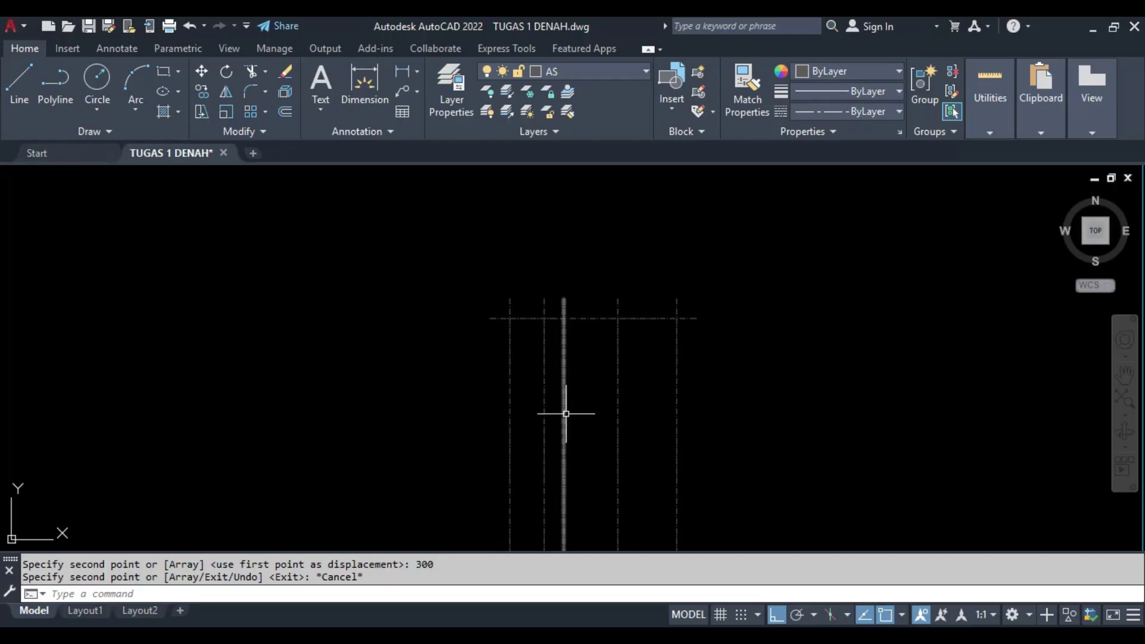
pyautogui.write('co')
pyautogui.press('Return')
pyautogui.click(326, 337)
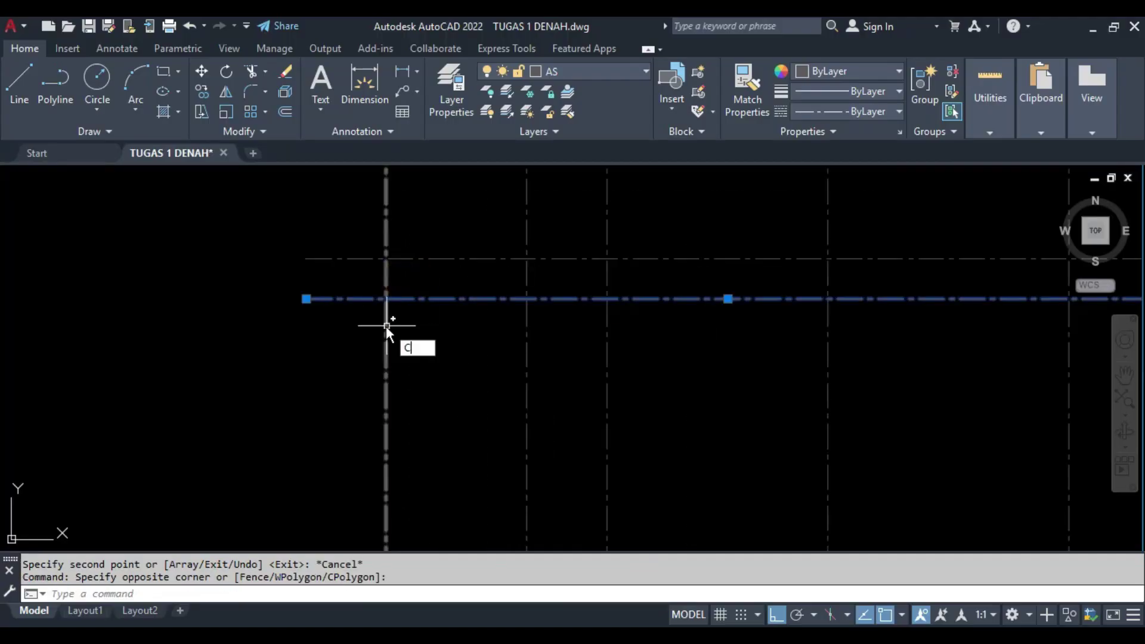
# - Copy the horizontal axis downward at the 200 and 300 spacings
pyautogui.write('o')
pyautogui.press('Return')
pyautogui.click(180, 322)
pyautogui.press('Return')
pyautogui.write('30')
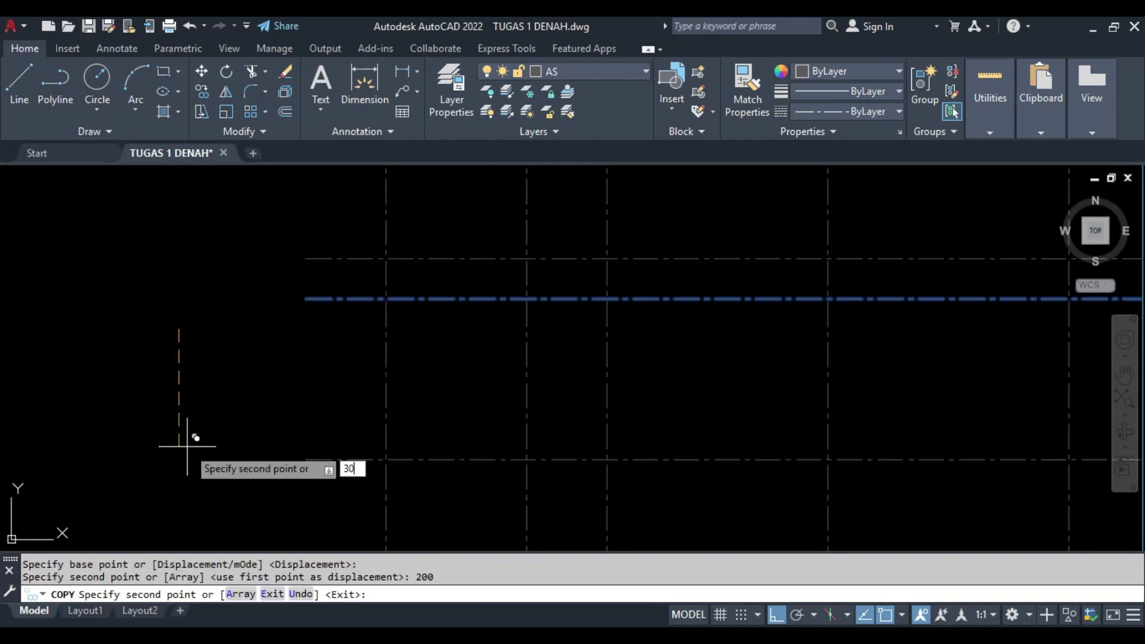
pyautogui.press('Return')
pyautogui.scroll(-3, 192, 376)
pyautogui.press('Escape')
pyautogui.scroll(-2, 276, 371)
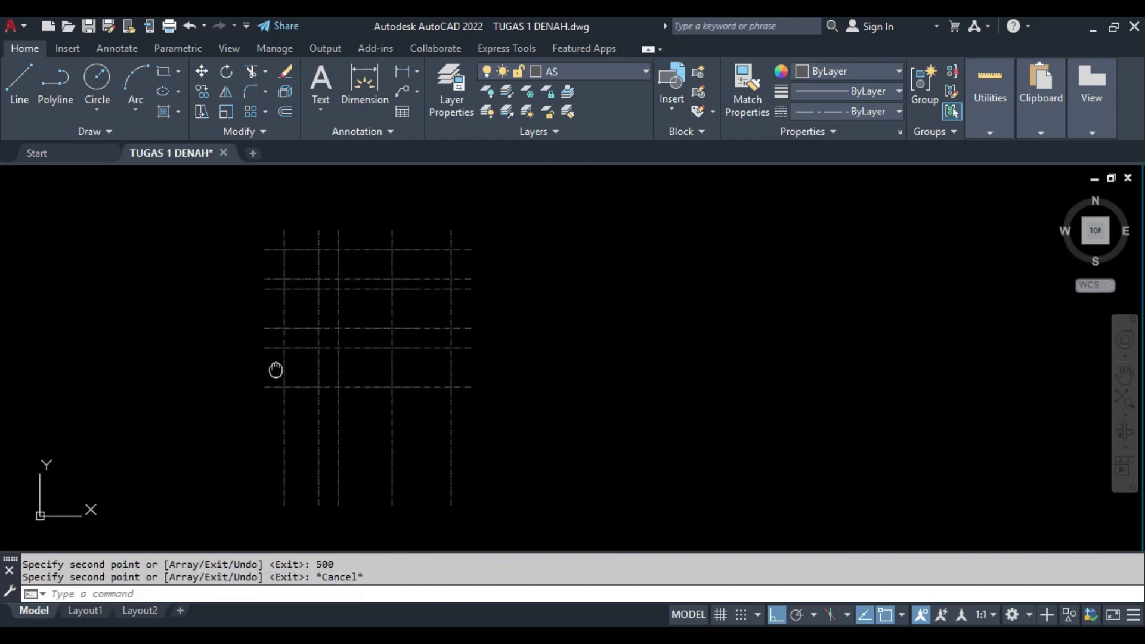
pyautogui.scroll(2, 420, 310)
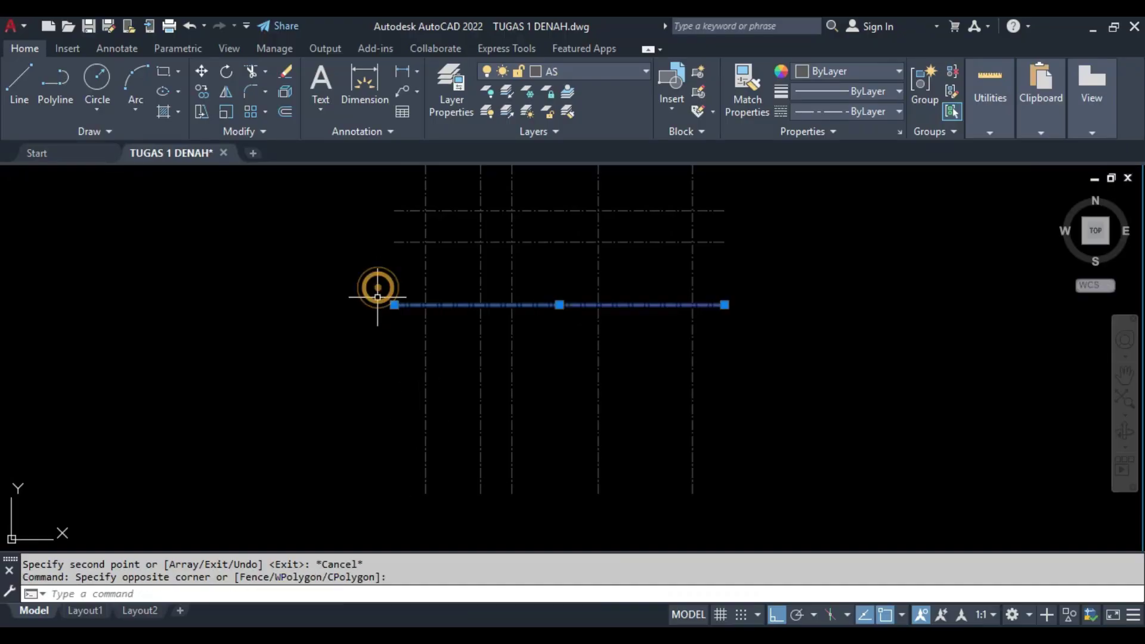
# - Copy another horizontal axis 500 down and zoom out to view the whole grid
pyautogui.press('BackSpace')
pyautogui.press('BackSpace')
pyautogui.write('o')
pyautogui.press('Return')
pyautogui.click(270, 287)
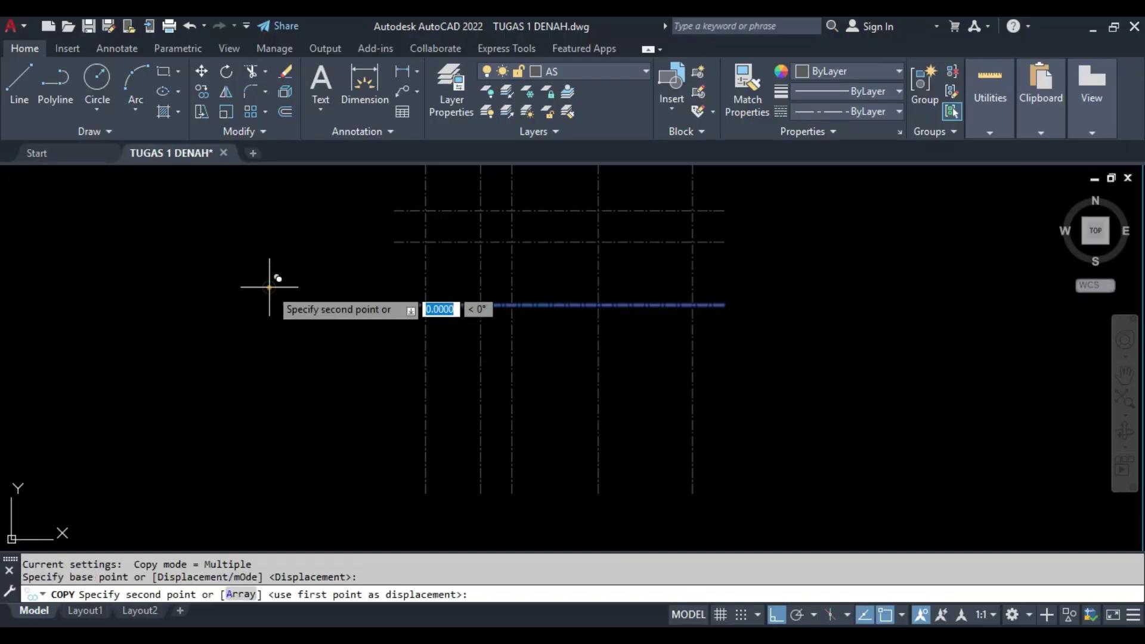
pyautogui.moveTo(359, 450); pyautogui.dragTo(350, 396, button='middle')
pyautogui.write('5')
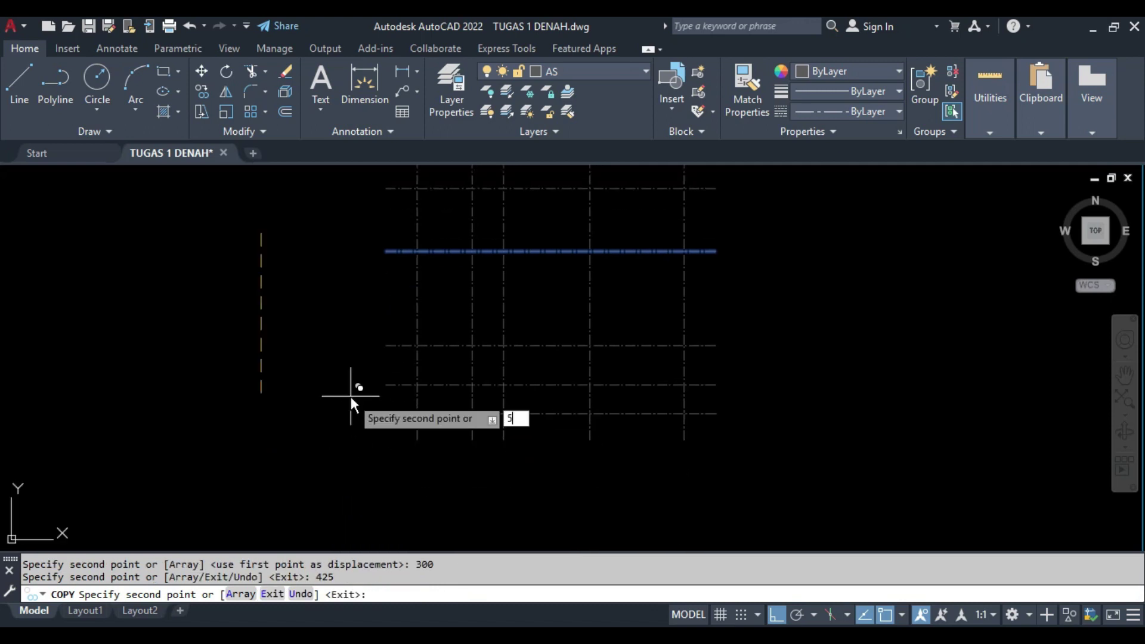
pyautogui.write('00')
pyautogui.press('Return')
pyautogui.moveTo(413, 429); pyautogui.dragTo(424, 391, button='middle')
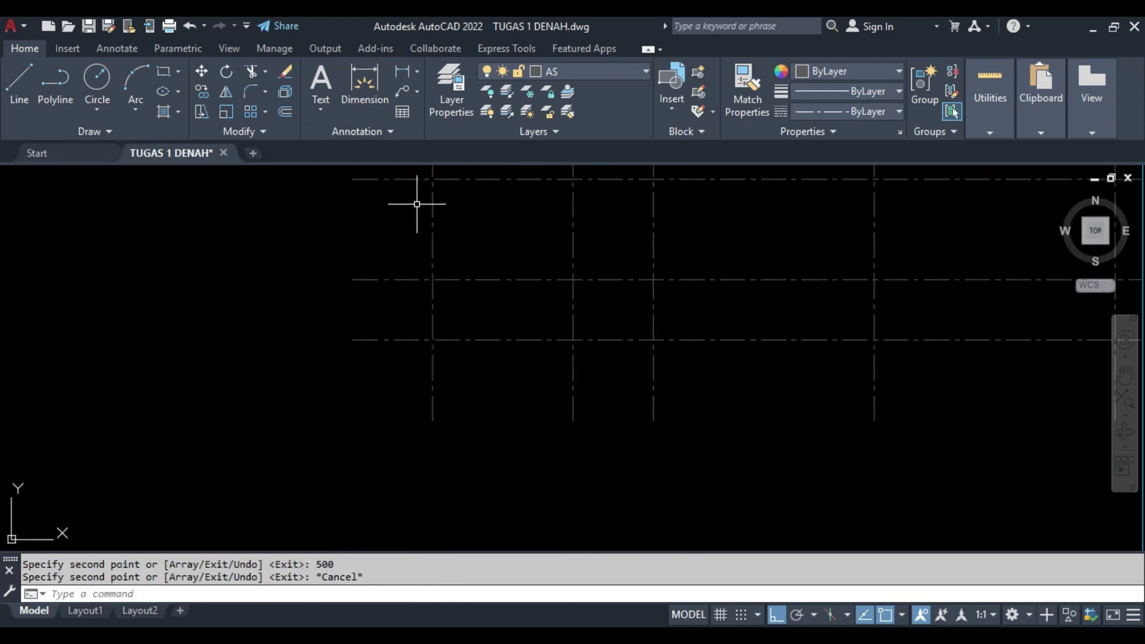
pyautogui.moveTo(418, 343); pyautogui.dragTo(390, 394, button='middle')
pyautogui.scroll(-2, 390, 394)
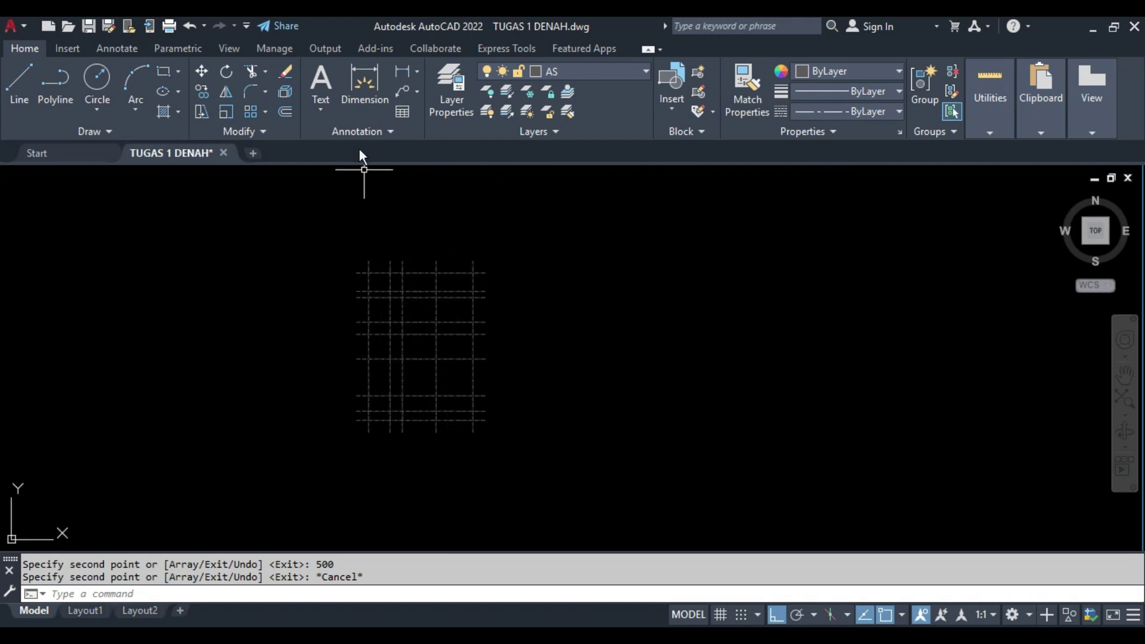
# - Make DIMENSI the current layer and dimension the first 175 axis spacing above the grid
pyautogui.click(581, 72)
pyautogui.click(584, 151)
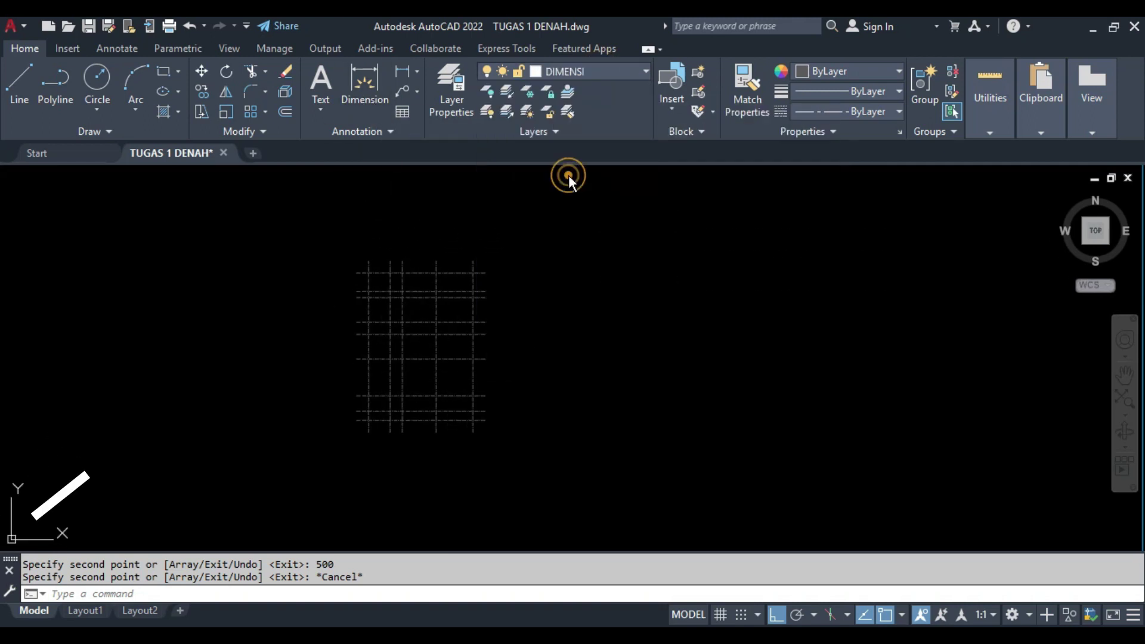
pyautogui.click(370, 92)
pyautogui.scroll(5, 422, 250)
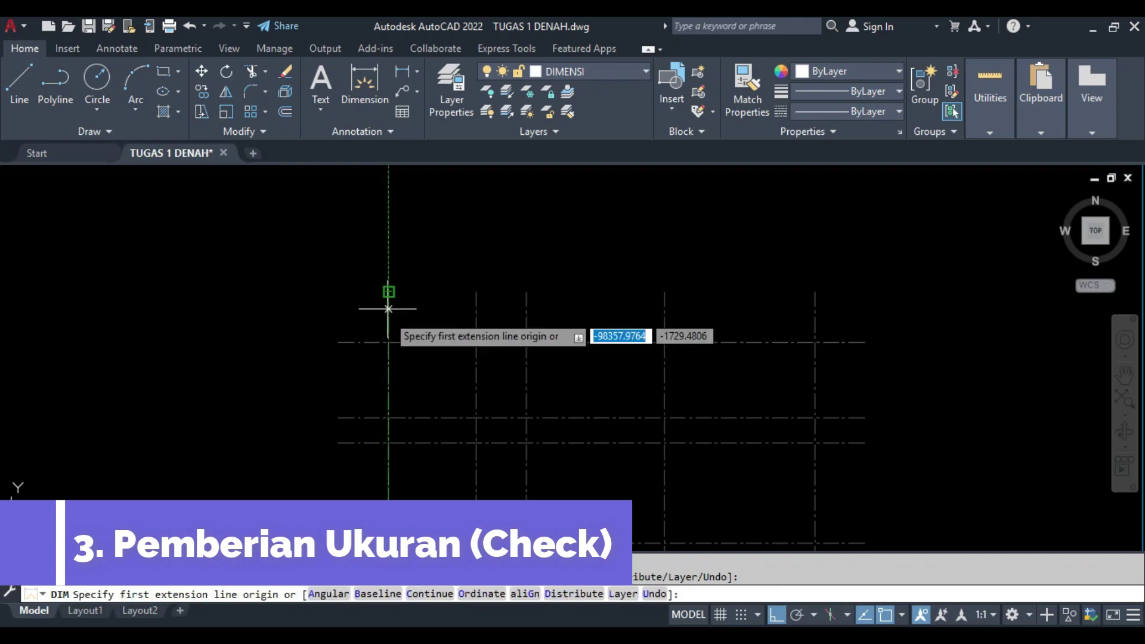
pyautogui.click(388, 341)
pyautogui.click(476, 341)
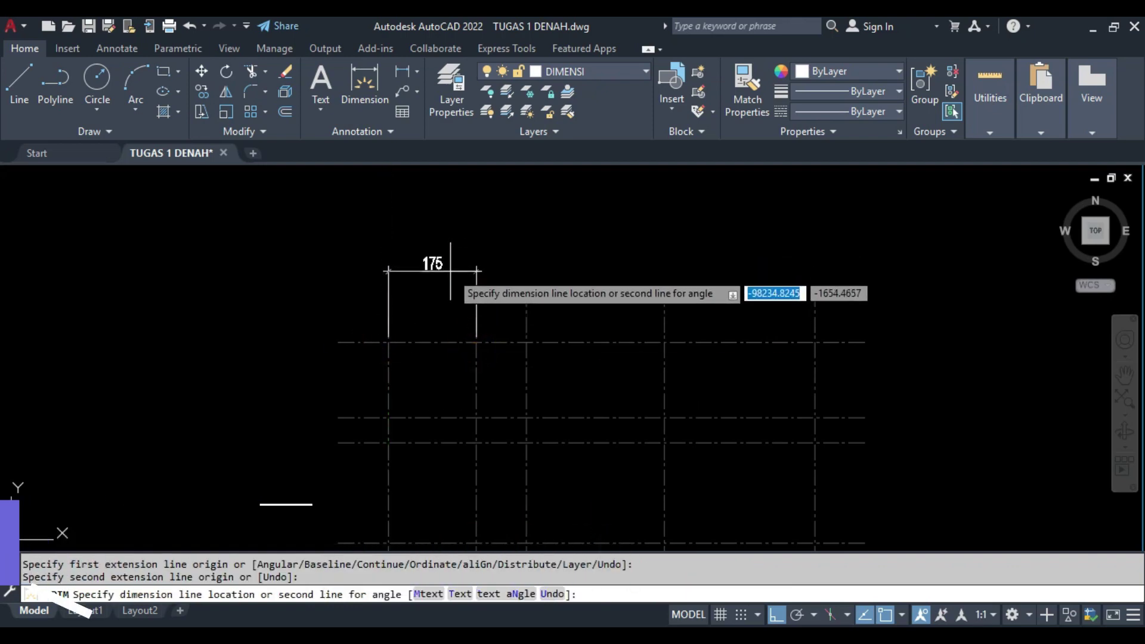
pyautogui.click(451, 272)
# - Continue the top dimension chain with 100, 275 and 300
pyautogui.moveTo(473, 289); pyautogui.dragTo(432, 303, button='middle')
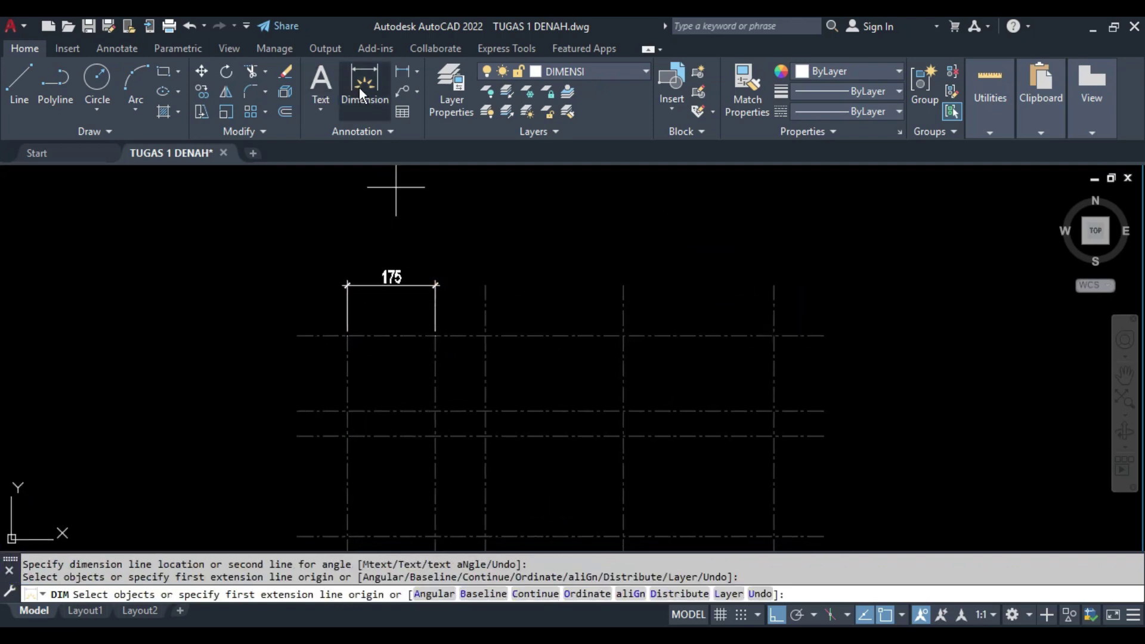
pyautogui.click(117, 48)
pyautogui.click(368, 112)
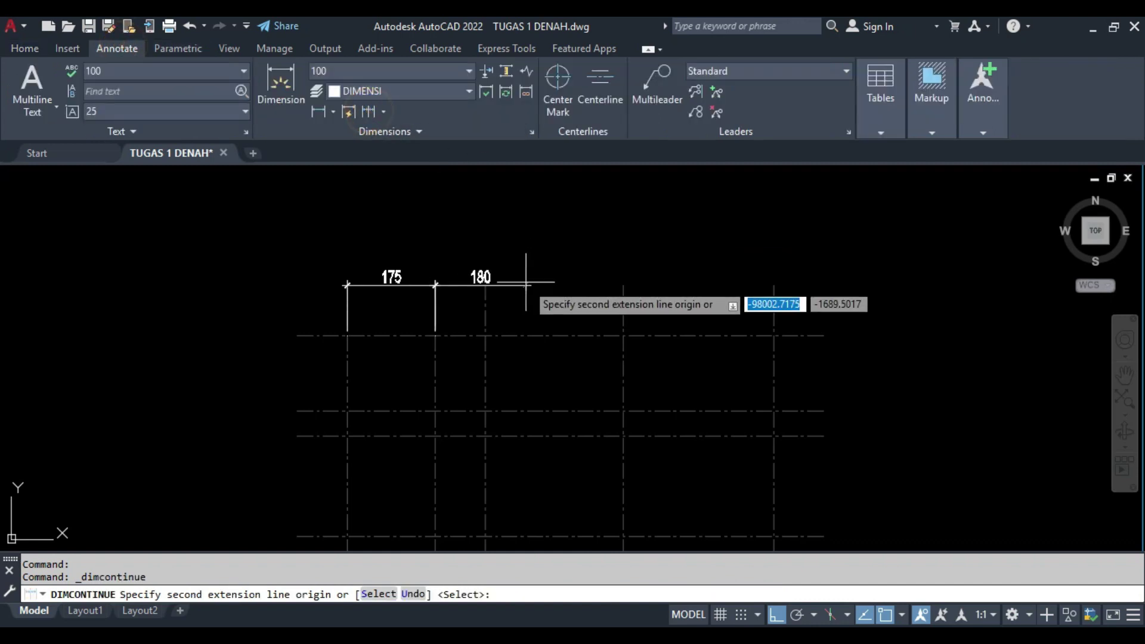
pyautogui.click(486, 335)
pyautogui.click(624, 335)
pyautogui.click(774, 335)
pyautogui.press('Escape')
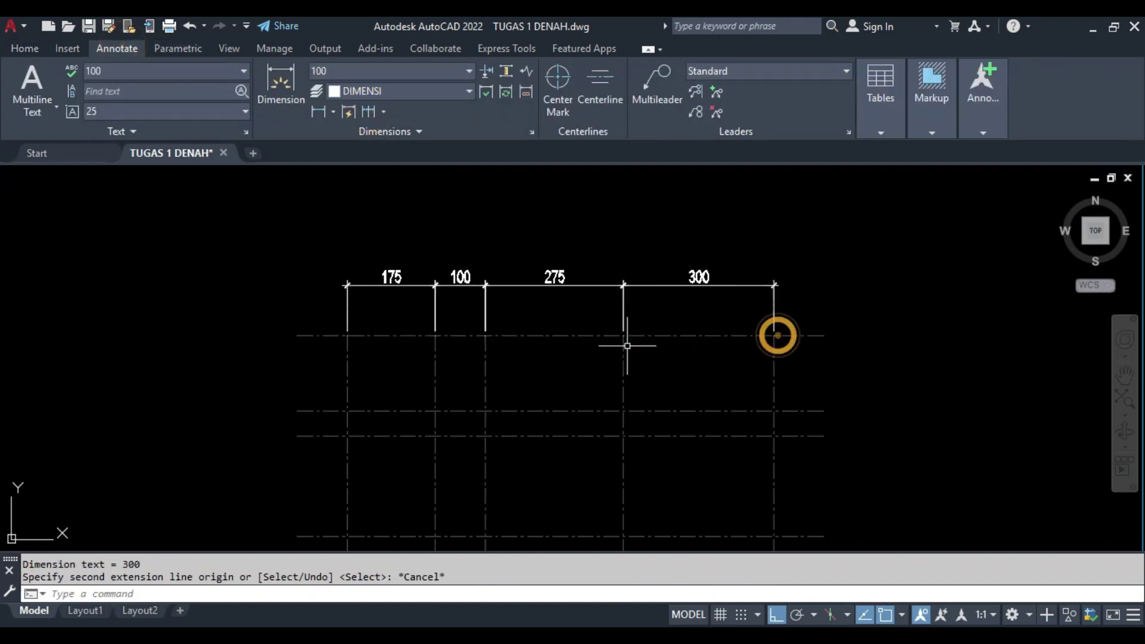
pyautogui.moveTo(626, 340); pyautogui.dragTo(680, 328, button='middle')
# - Add the overall 850 dimension above the top chain
pyautogui.click(280, 84)
pyautogui.click(401, 322)
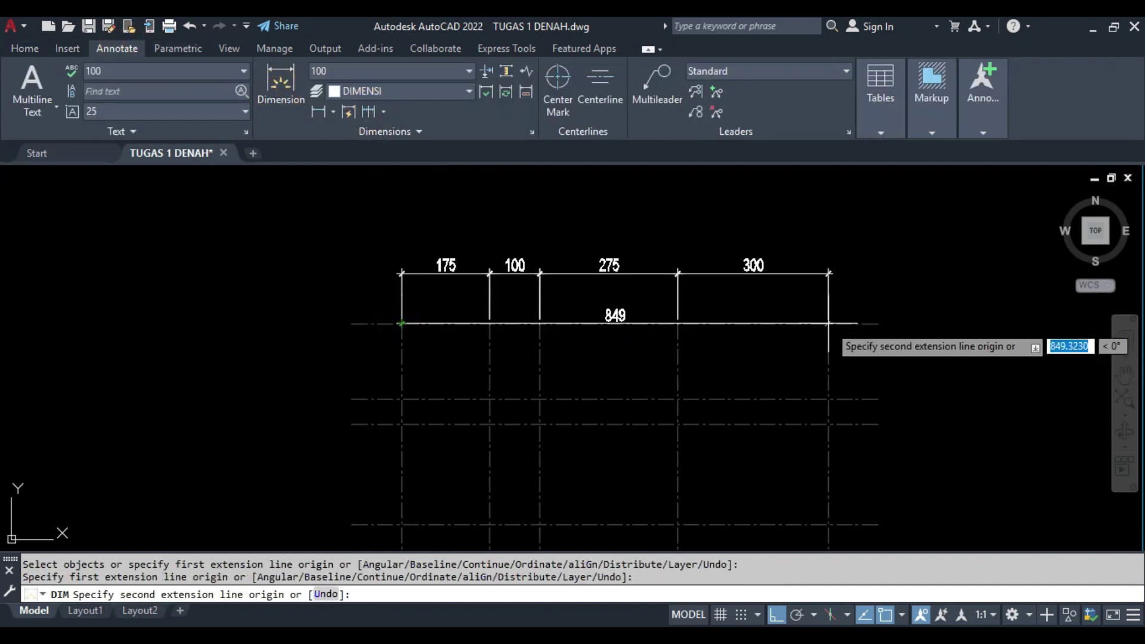
pyautogui.click(828, 324)
pyautogui.click(763, 229)
pyautogui.moveTo(669, 210); pyautogui.dragTo(722, 199, button='middle')
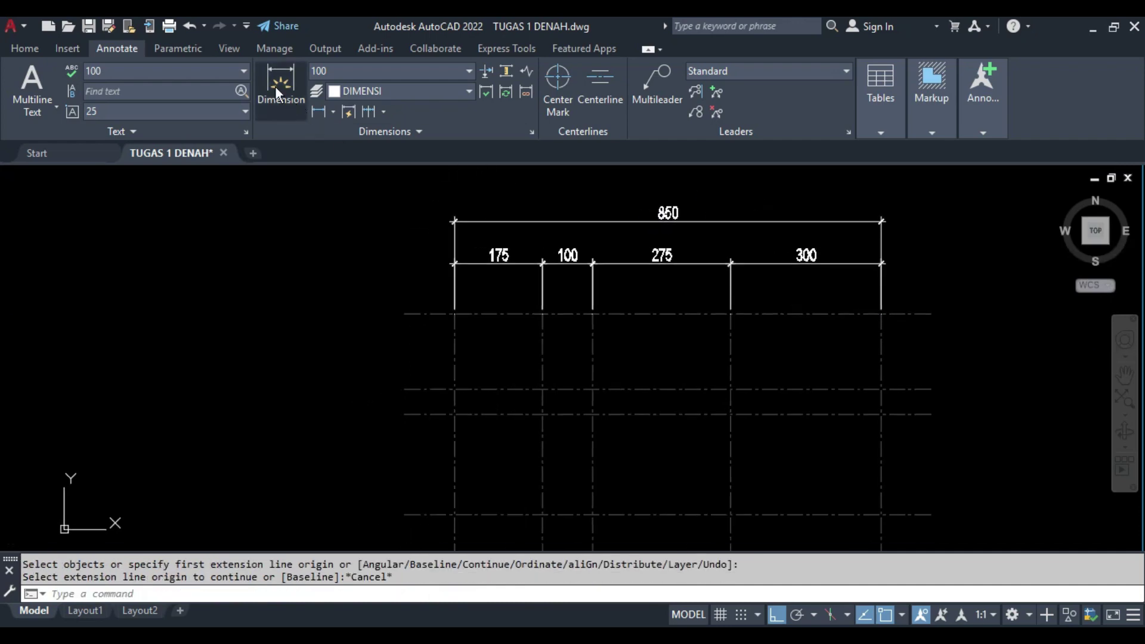
# - Dimension the top row spacing of 150 on the left side of the grid
pyautogui.click(281, 83)
pyautogui.moveTo(479, 319); pyautogui.dragTo(455, 256, button='middle')
pyautogui.click(435, 251)
pyautogui.click(435, 326)
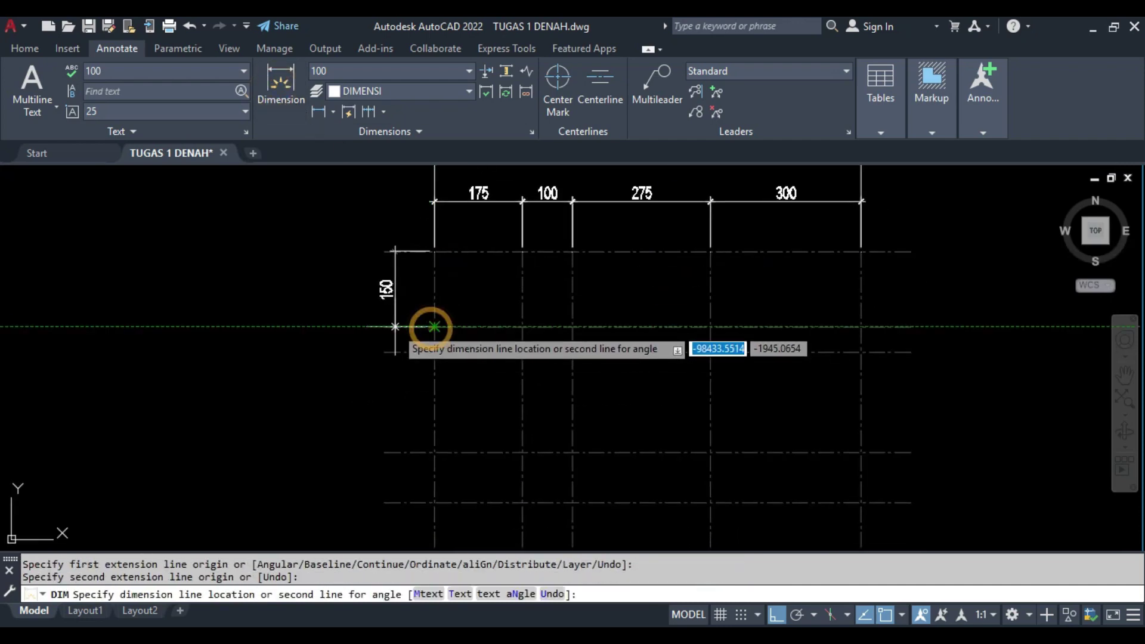
pyautogui.click(384, 319)
pyautogui.moveTo(384, 319); pyautogui.dragTo(368, 206, button='middle')
# - Continue the left dimension chain with 50, 300 and 125
pyautogui.click(367, 114)
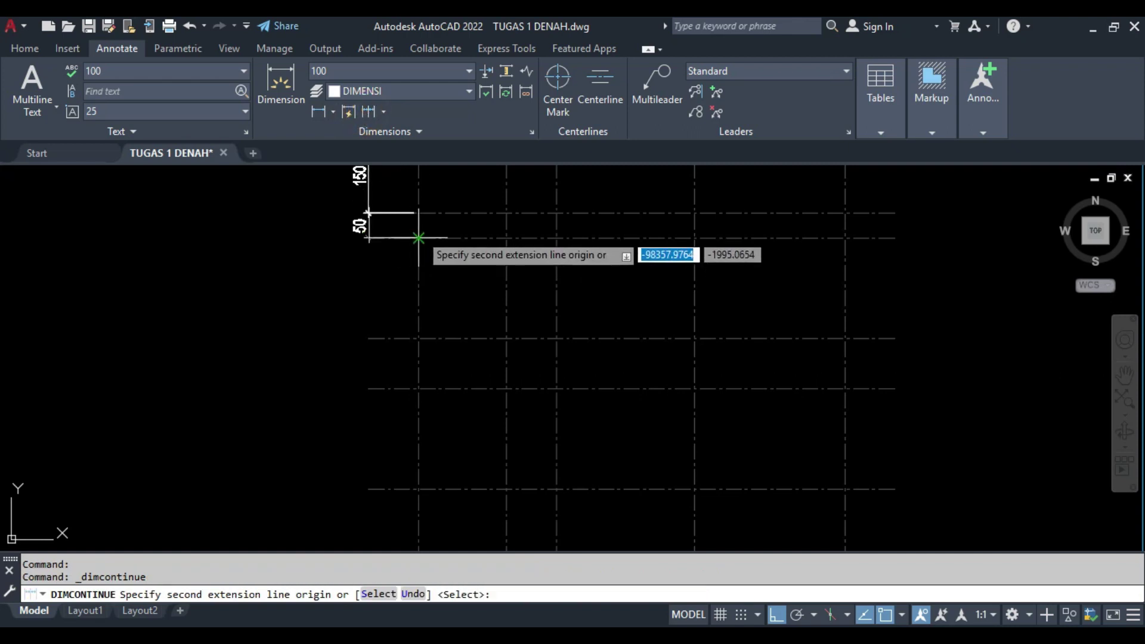
pyautogui.click(419, 238)
pyautogui.moveTo(419, 388)
pyautogui.mouseDown(button='middle')
pyautogui.moveTo(424, 274)
pyautogui.moveTo(471, 524)
pyautogui.mouseUp(button='middle')
pyautogui.click(435, 366)
pyautogui.click(440, 429)
pyautogui.press('Escape')
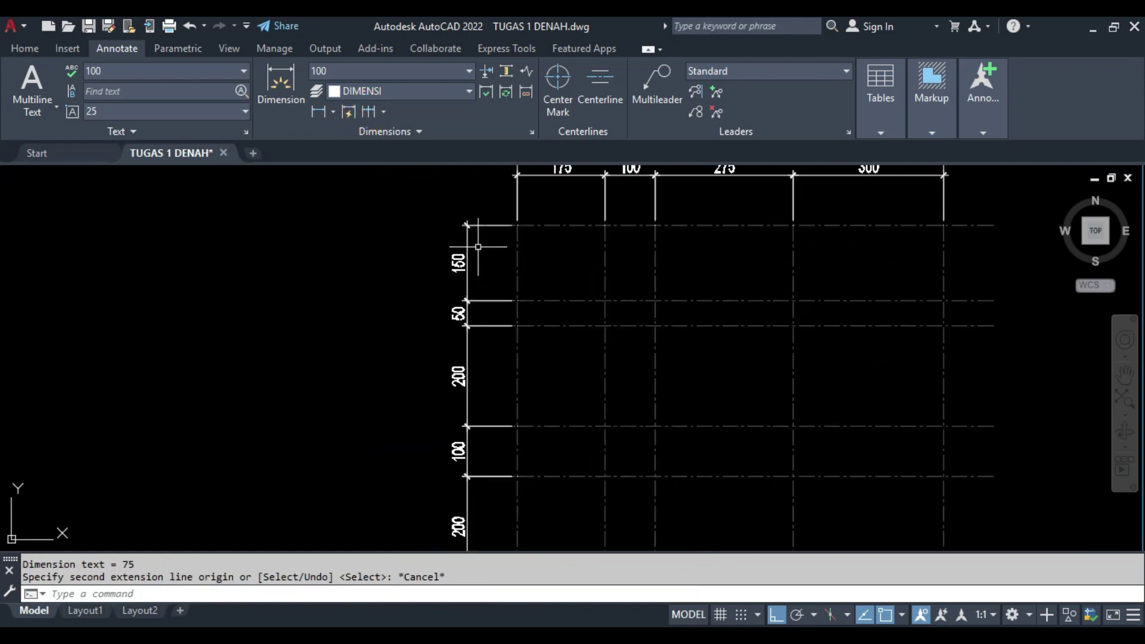
pyautogui.scroll(2, 489, 250)
# - Add the overall 1200 dimension beside the left chain
pyautogui.click(281, 83)
pyautogui.click(489, 252)
pyautogui.scroll(-3, 519, 396)
pyautogui.scroll(3, 455, 460)
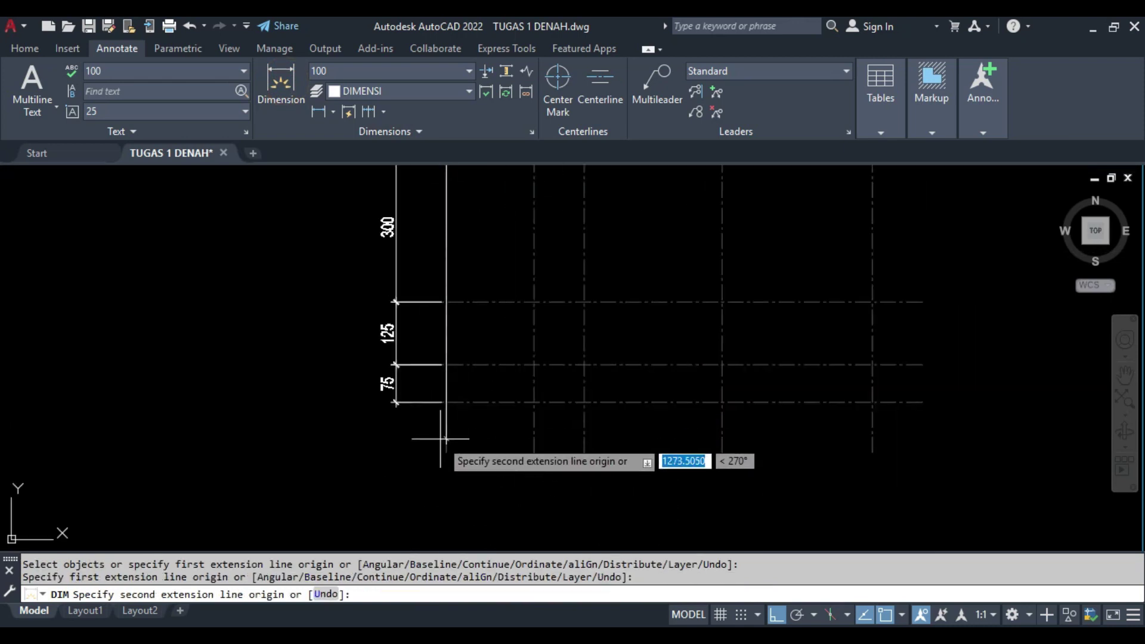
pyautogui.click(492, 391)
pyautogui.moveTo(366, 384); pyautogui.dragTo(367, 474, button='middle')
pyautogui.click(377, 476)
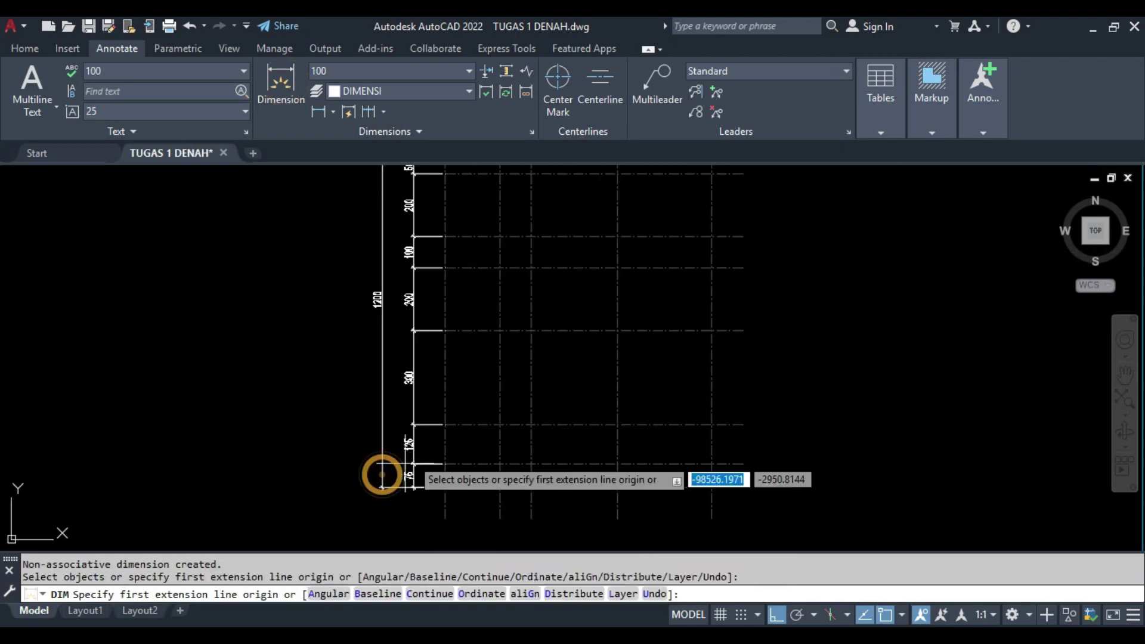
pyautogui.scroll(-3, 485, 371)
pyautogui.scroll(-2, 442, 212)
pyautogui.scroll(2, 379, 301)
pyautogui.scroll(-2, 514, 356)
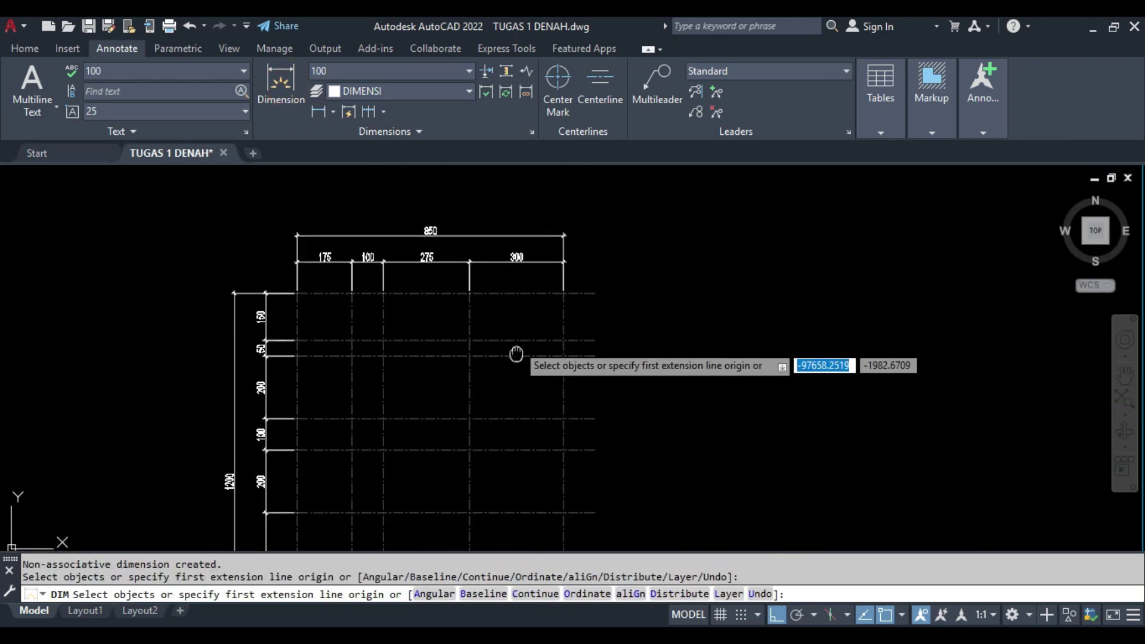
# - Check the reference floor-plan PDF, then return to the AutoCAD drawing
pyautogui.hotkey('alt', 'Tab')
pyautogui.scroll(5, 902, 327)
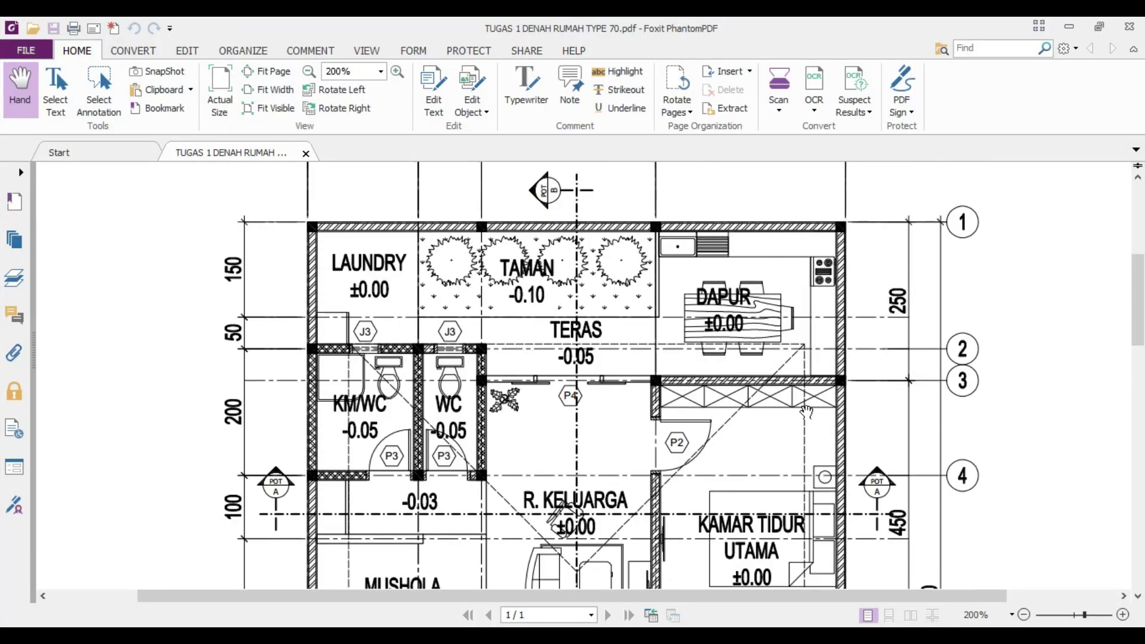
pyautogui.hotkey('alt', 'Tab')
pyautogui.scroll(3, 456, 355)
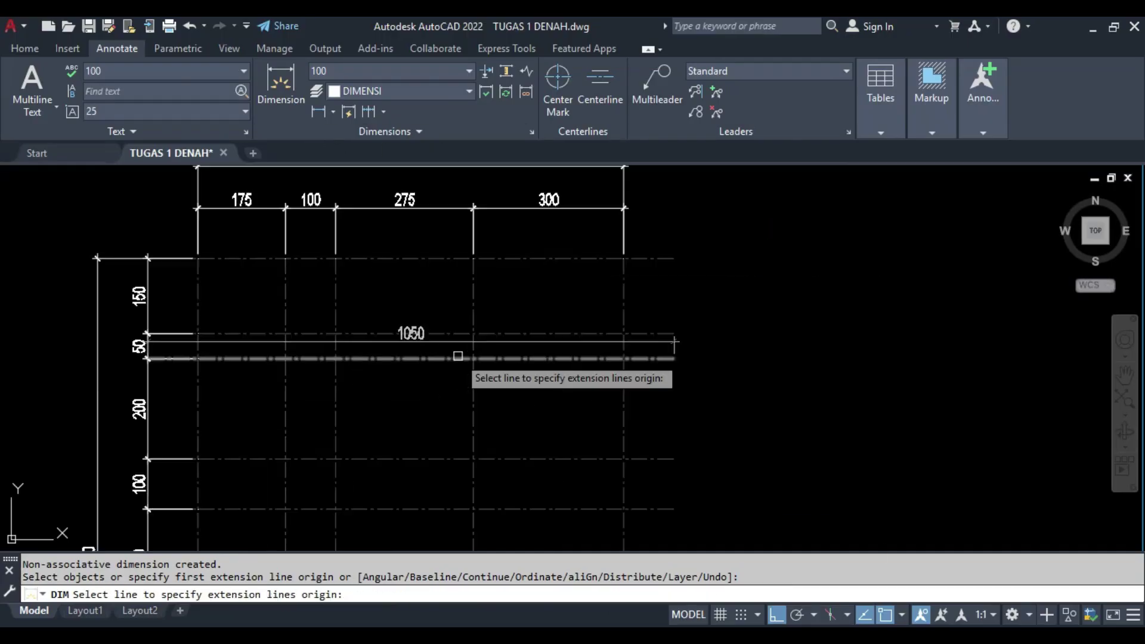
pyautogui.scroll(2, 349, 177)
# - Copy the horizontal gridline 50 units away as a dimensioning reference
pyautogui.click(296, 98)
pyautogui.moveTo(727, 400); pyautogui.dragTo(614, 440, button='middle')
pyautogui.click(610, 238)
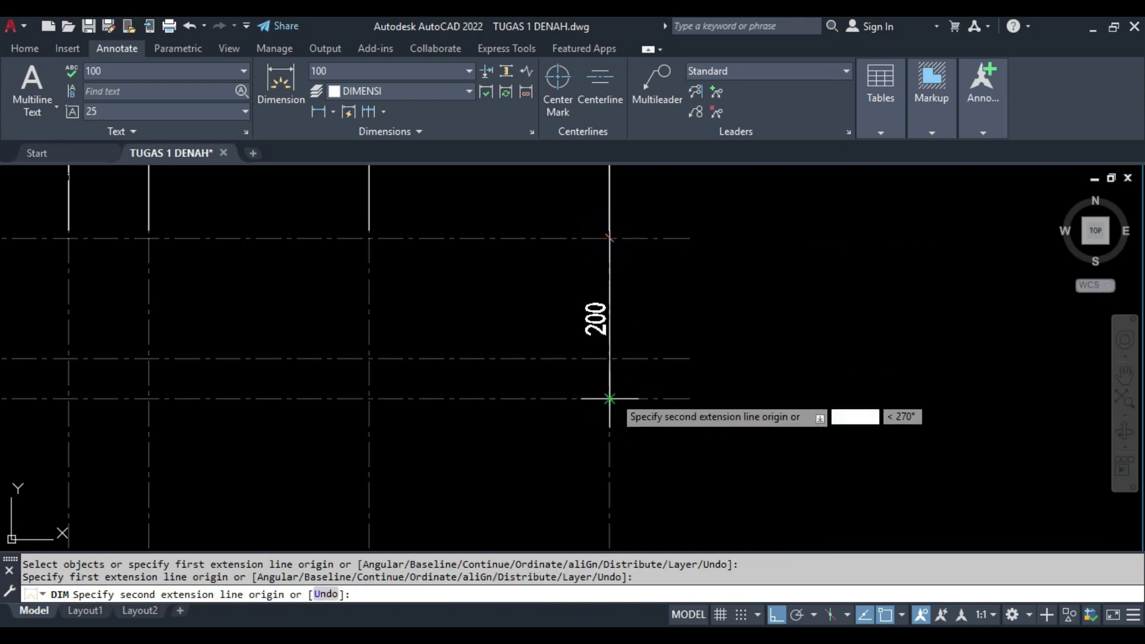
pyautogui.press('Escape')
pyautogui.moveTo(558, 417); pyautogui.dragTo(692, 379, button='middle')
pyautogui.moveTo(604, 342); pyautogui.dragTo(633, 397)
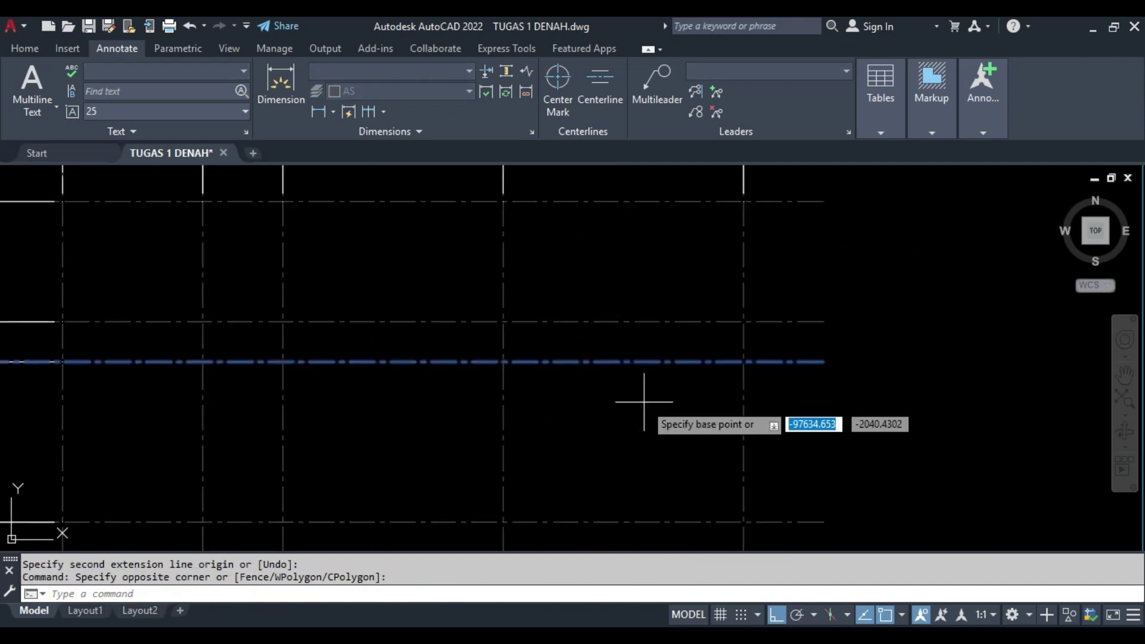
pyautogui.moveTo(644, 401); pyautogui.dragTo(588, 369, button='middle')
pyautogui.click(598, 370)
pyautogui.press('Return')
pyautogui.press('Escape')
pyautogui.scroll(-3, 702, 409)
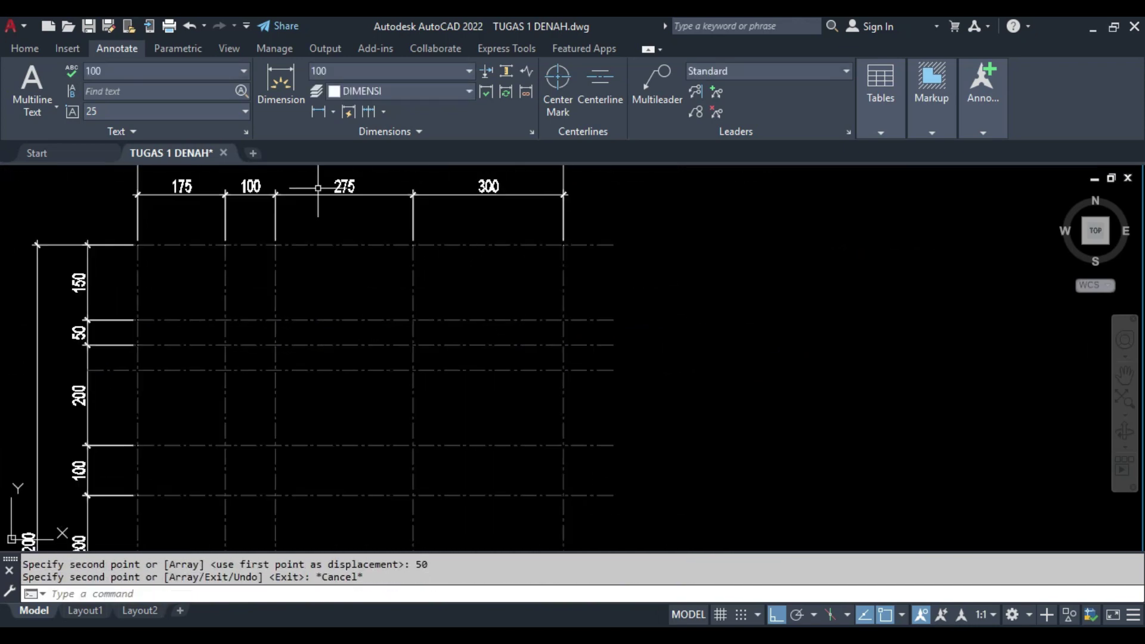
# - Dimension the right side of the grid with a 250 and a continued 450
pyautogui.click(280, 83)
pyautogui.scroll(4, 535, 292)
pyautogui.click(534, 289)
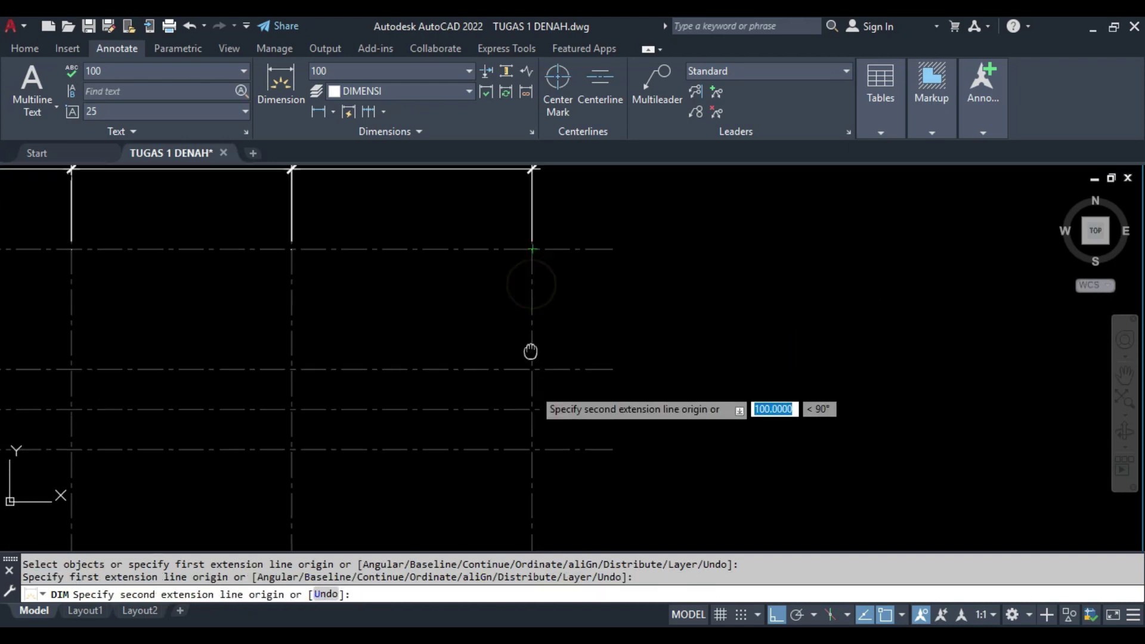
pyautogui.click(530, 427)
pyautogui.click(610, 428)
pyautogui.scroll(-2, 585, 306)
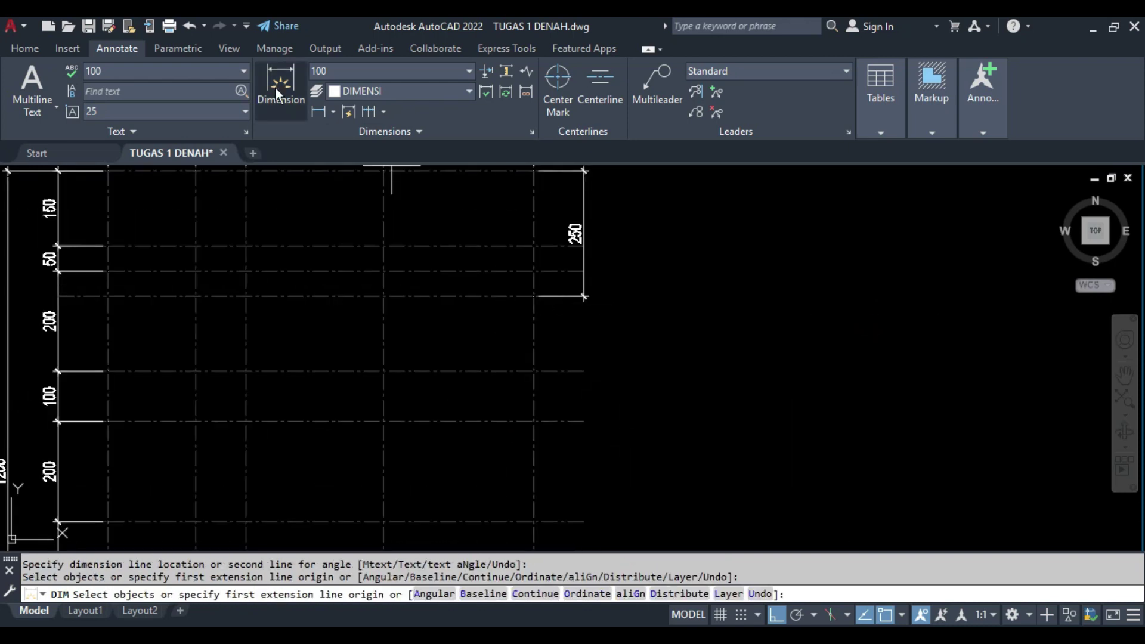
pyautogui.click(369, 111)
pyautogui.moveTo(594, 517)
pyautogui.mouseDown(button='middle')
pyautogui.moveTo(600, 403)
pyautogui.moveTo(545, 165)
pyautogui.mouseUp(button='middle')
pyautogui.click(545, 405)
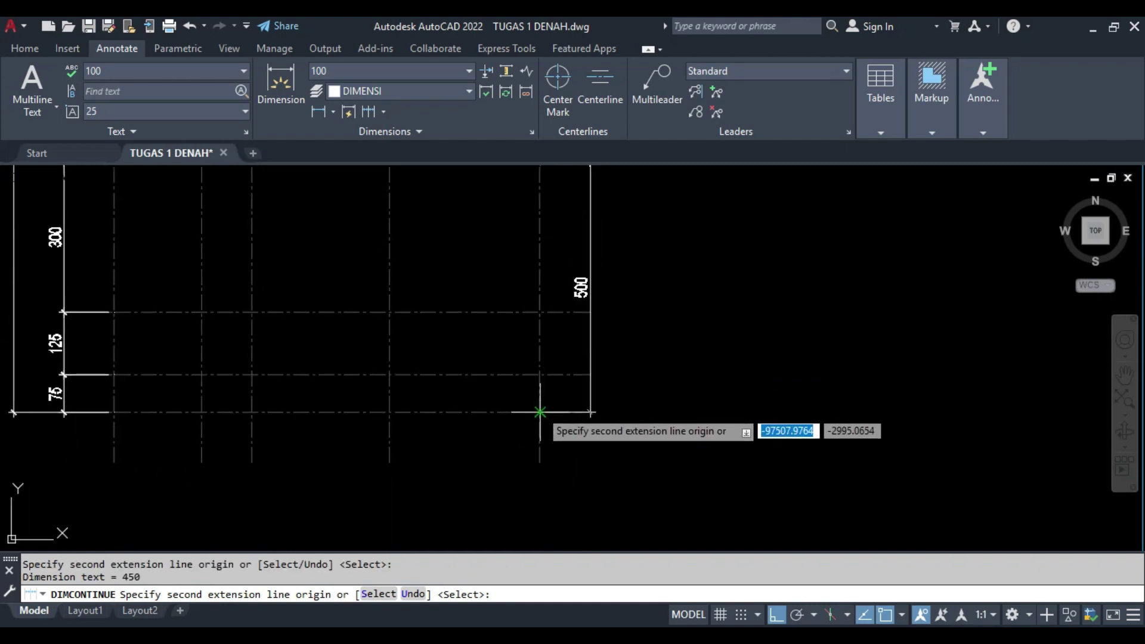
pyautogui.press('Escape')
pyautogui.scroll(-3, 618, 435)
pyautogui.scroll(1, 615, 334)
pyautogui.scroll(4, 418, 281)
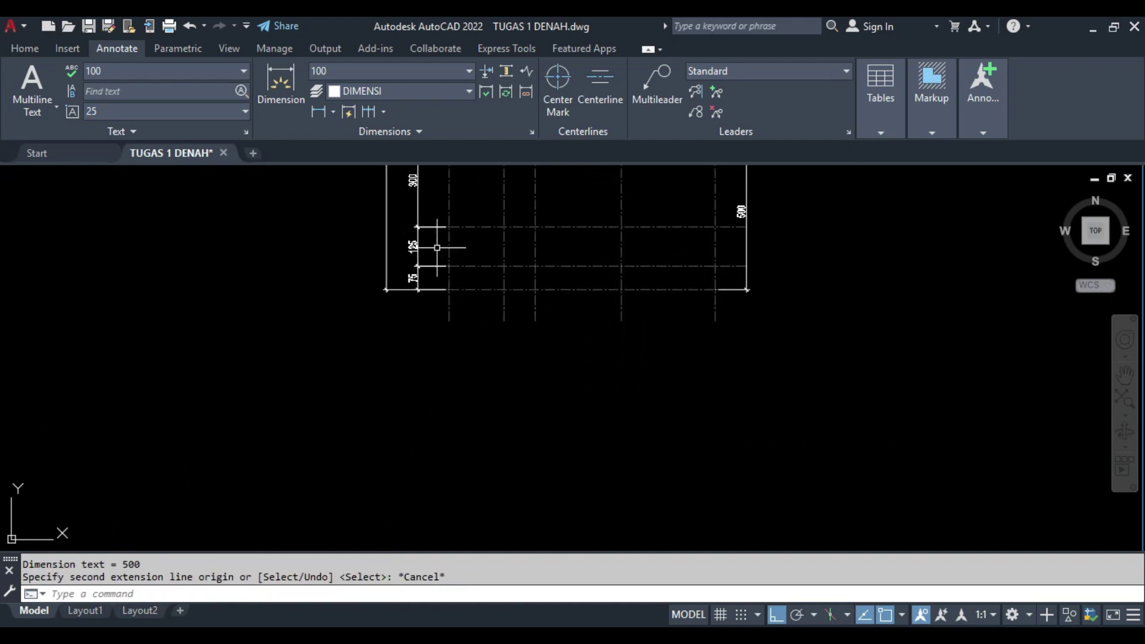
# - Dimension the bottom of the grid with a 275 and a continued 300
pyautogui.click(281, 84)
pyautogui.click(490, 305)
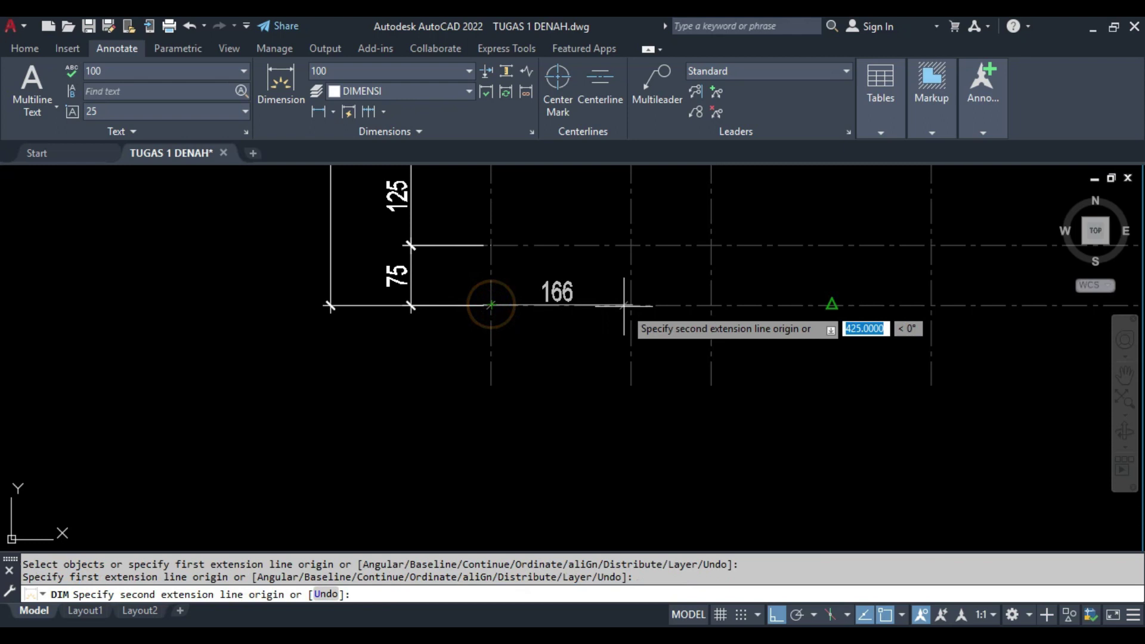
pyautogui.scroll(2, 716, 303)
pyautogui.scroll(2, 711, 301)
pyautogui.click(711, 302)
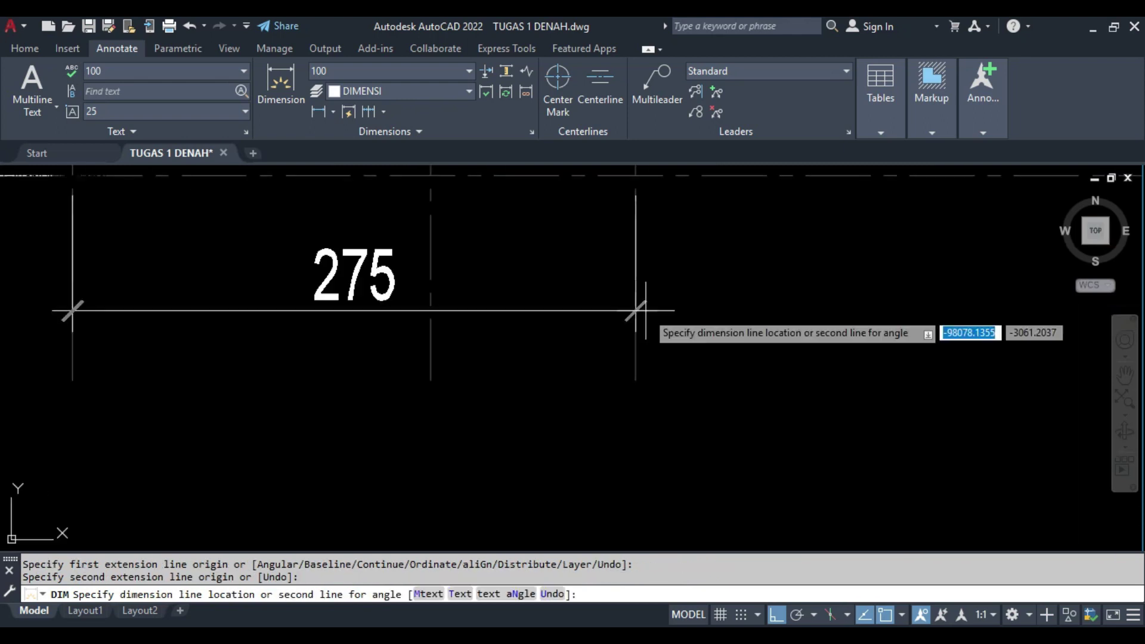
pyautogui.moveTo(634, 325); pyautogui.dragTo(636, 380, button='middle')
pyautogui.click(636, 380)
pyautogui.click(368, 111)
pyautogui.scroll(-4, 276, 335)
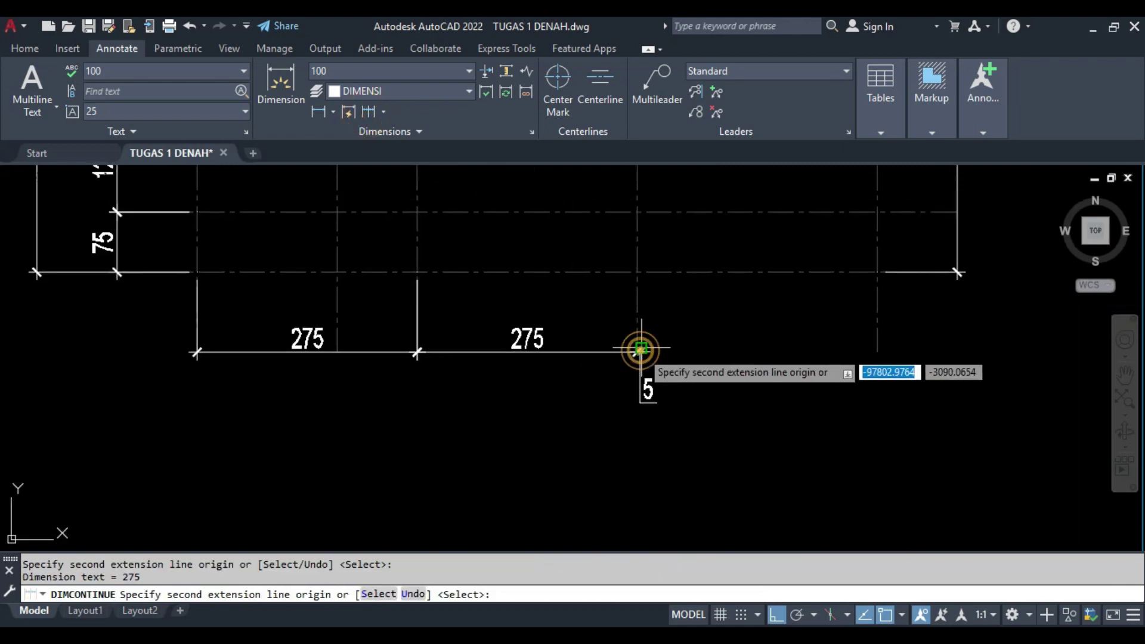
pyautogui.click(877, 263)
pyautogui.press('Escape')
# - Check the 300 dimension's grips, then bring the whole plan into view
pyautogui.scroll(-3, 593, 402)
pyautogui.scroll(2, 584, 399)
pyautogui.click(584, 398)
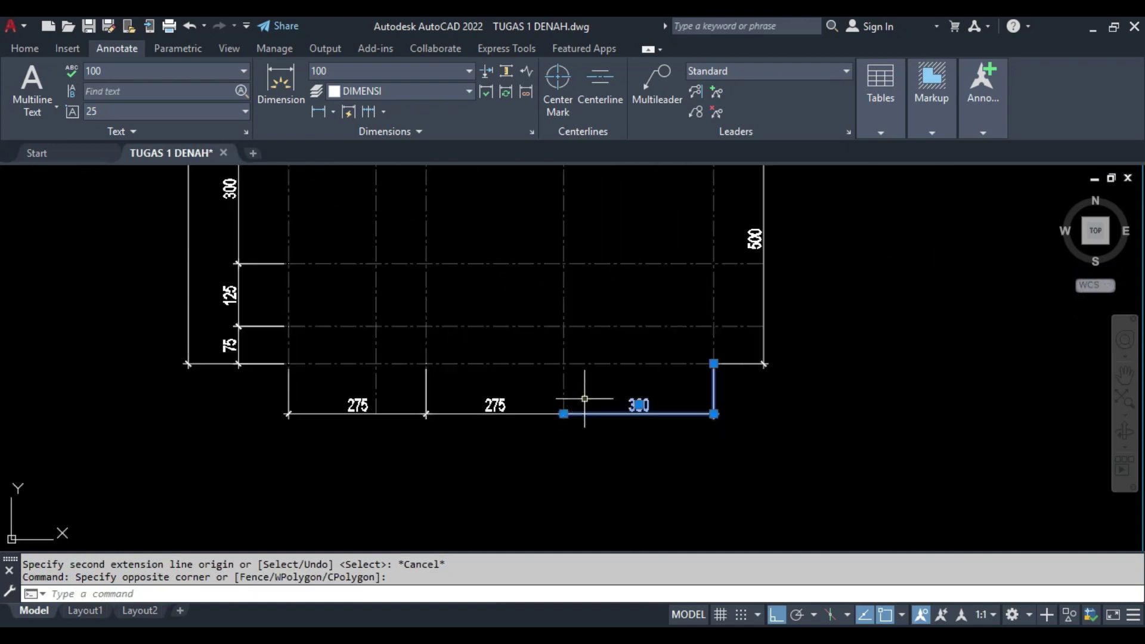
pyautogui.click(559, 412)
pyautogui.press('Escape')
pyautogui.scroll(-5, 557, 401)
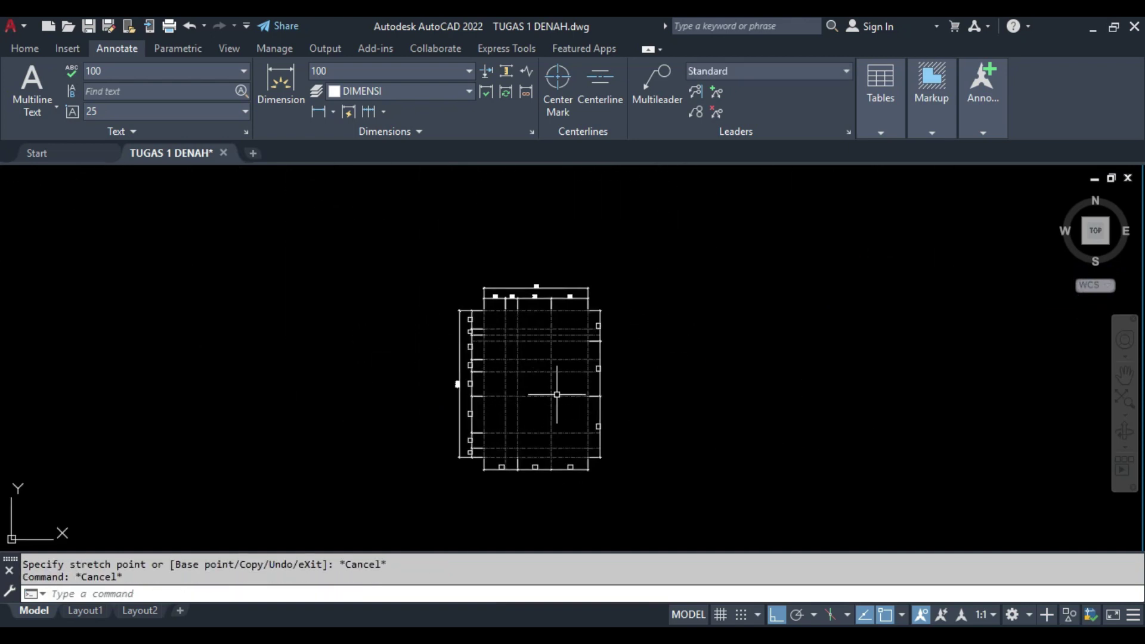
pyautogui.scroll(4, 557, 401)
pyautogui.moveTo(557, 401); pyautogui.dragTo(574, 335, button='middle')
pyautogui.scroll(-2, 574, 335)
pyautogui.click(25, 49)
pyautogui.scroll(-2, 722, 338)
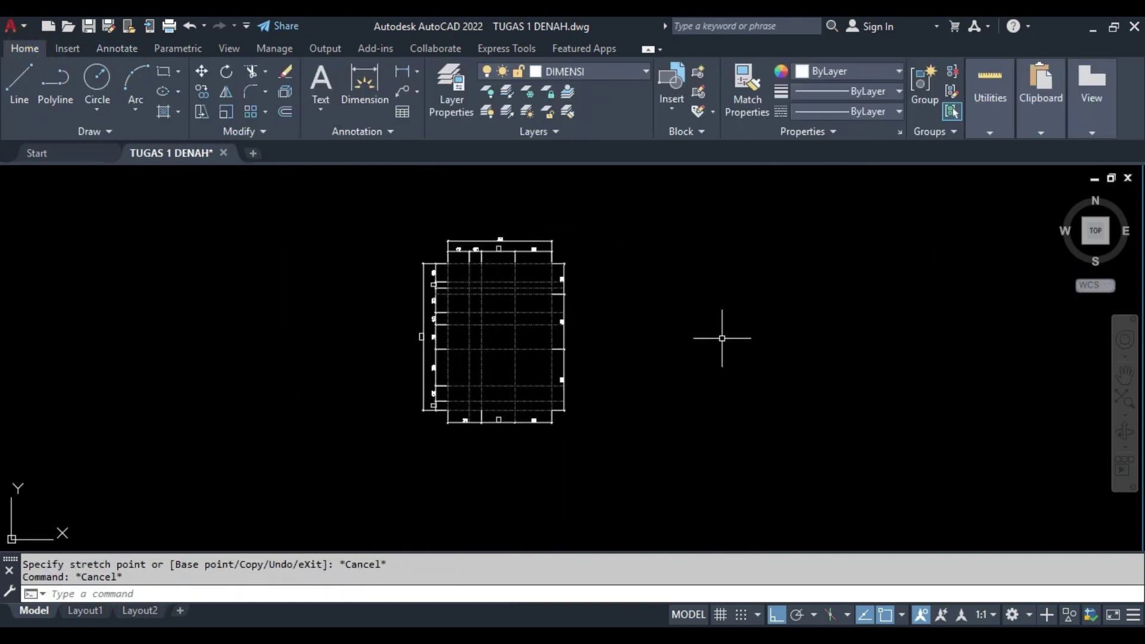
# - Draw a 15 by 15 column square on the KOLOM layer
pyautogui.click(576, 72)
pyautogui.click(570, 232)
pyautogui.write('REC')
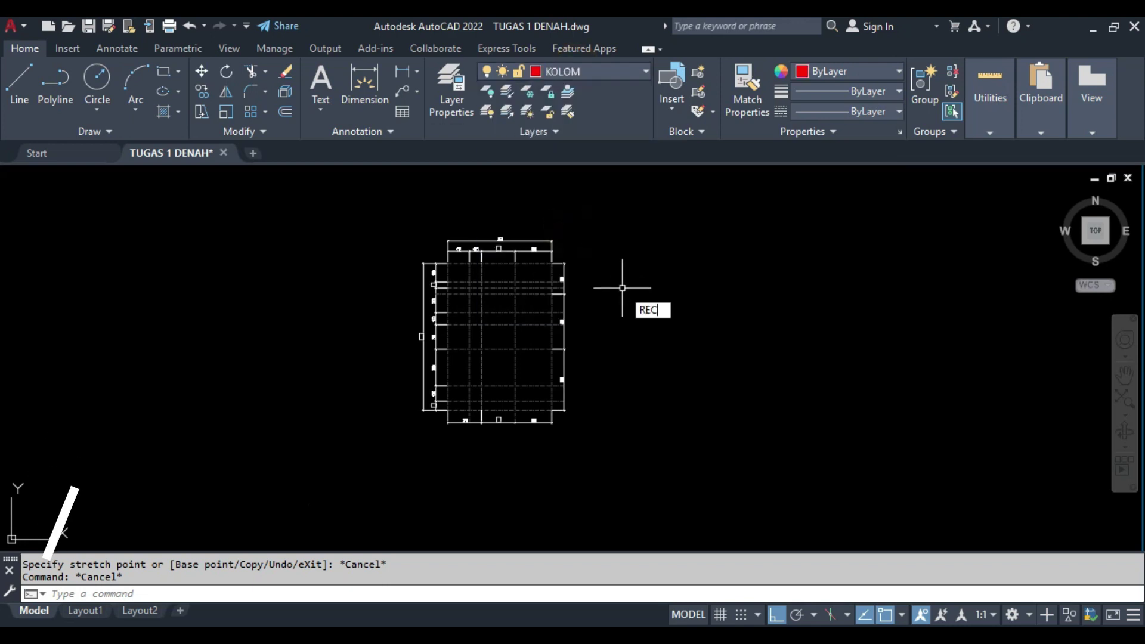
pyautogui.press('Return')
pyautogui.scroll(2, 597, 298)
pyautogui.click(604, 278)
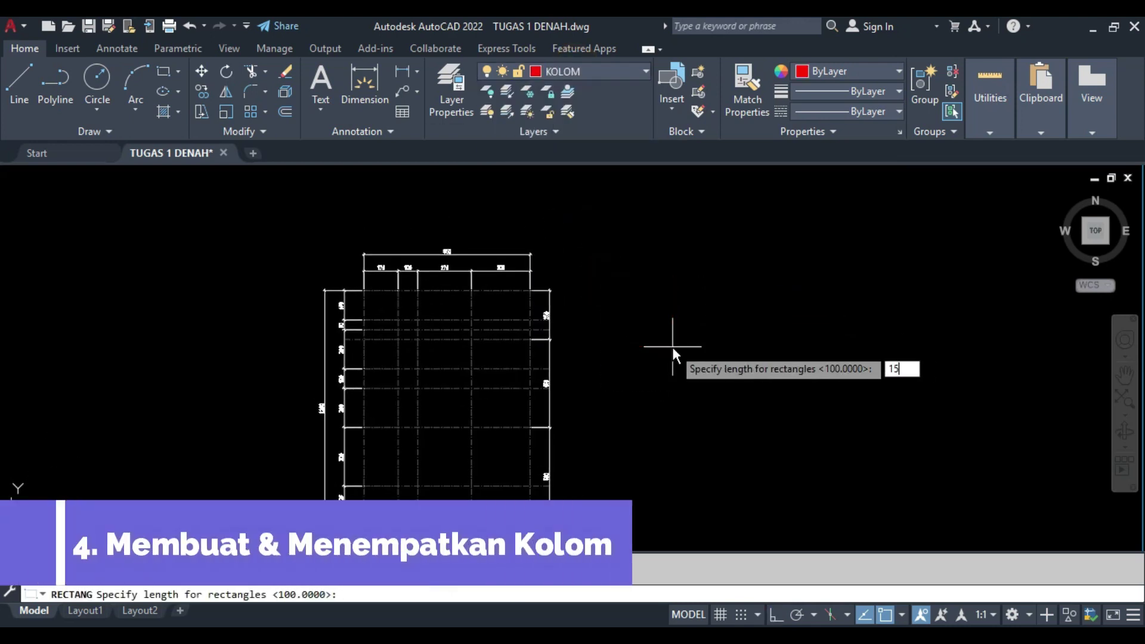
pyautogui.click(673, 345)
pyautogui.scroll(5, 670, 286)
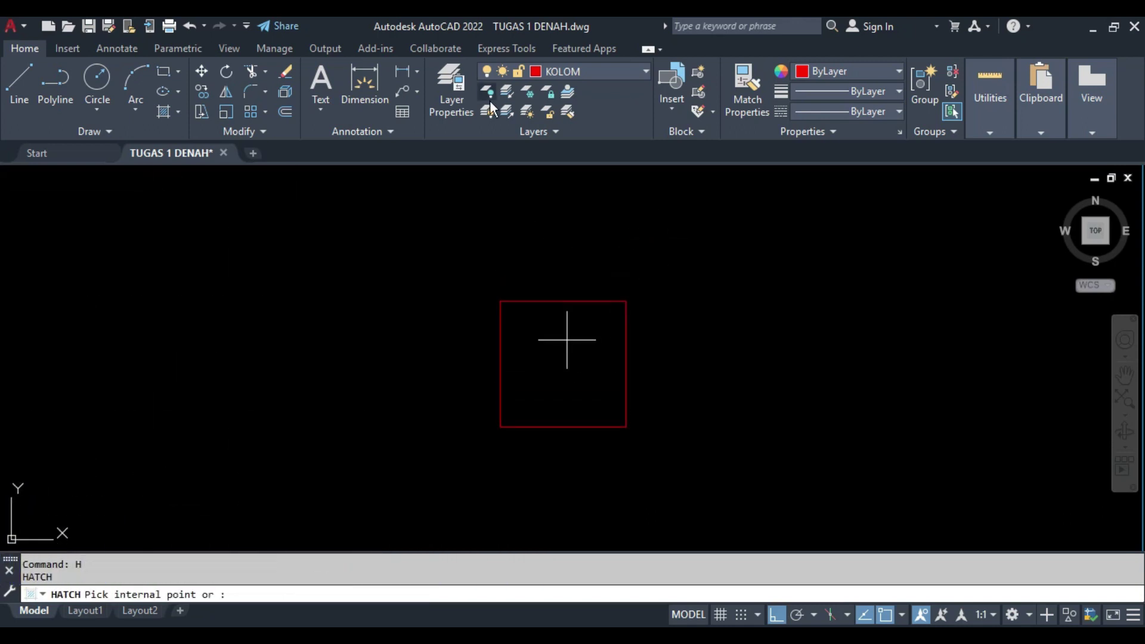
# - Fill the column square with a SOLID hatch on the ARSIR layer
pyautogui.click(156, 101)
pyautogui.click(593, 358)
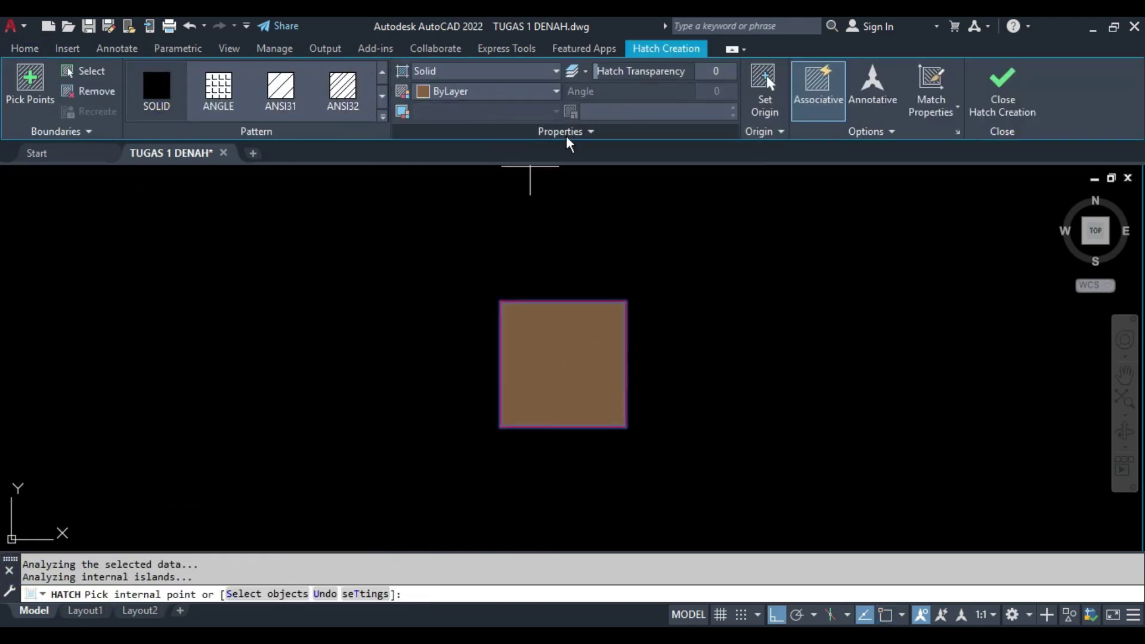
pyautogui.click(566, 131)
pyautogui.click(483, 152)
pyautogui.click(453, 205)
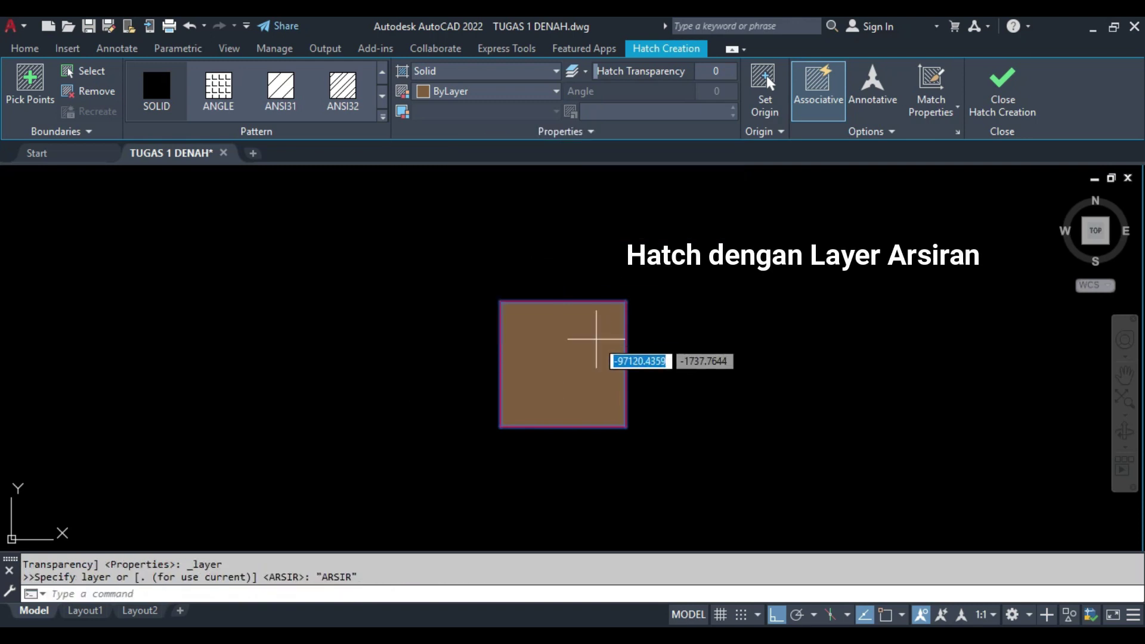
pyautogui.press('Escape')
pyautogui.scroll(-8, 596, 332)
pyautogui.moveTo(596, 332); pyautogui.dragTo(569, 318, button='middle')
pyautogui.scroll(-3, 569, 318)
pyautogui.click(657, 404)
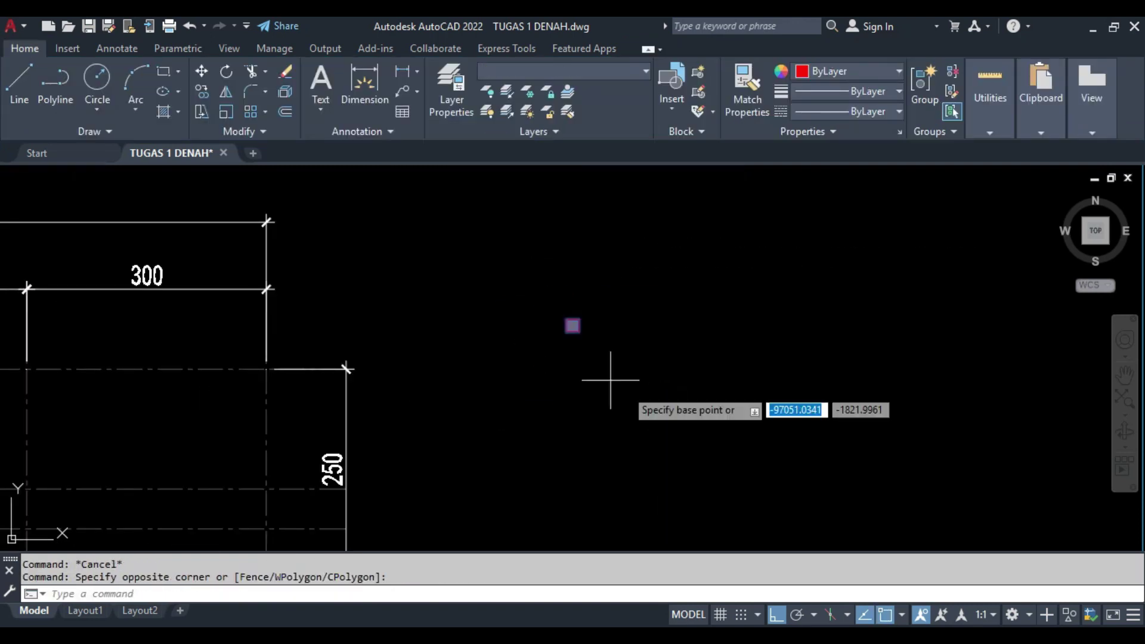
# - Copy the hatched column from its corner onto a grid intersection
pyautogui.scroll(3, 597, 358)
pyautogui.scroll(-4, 596, 352)
pyautogui.click(621, 350)
pyautogui.scroll(4, 618, 286)
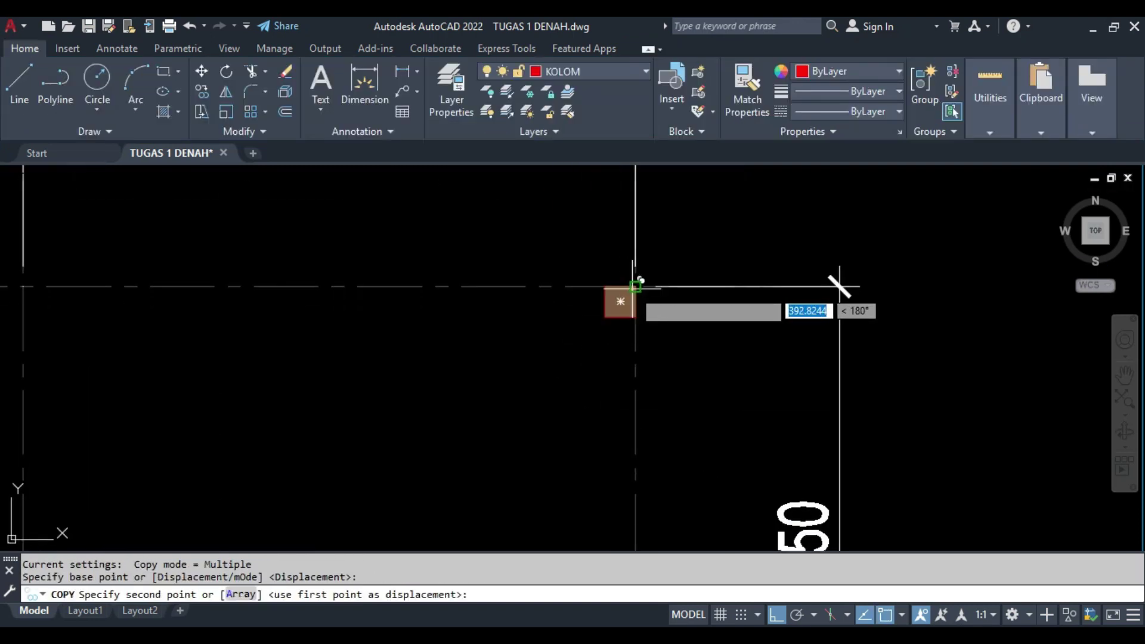
pyautogui.click(840, 287)
pyautogui.scroll(-3, 634, 312)
pyautogui.press('Escape')
# - Copy the column and its fill onto another grid intersection
pyautogui.click(646, 360)
pyautogui.click(829, 286)
pyautogui.press('Return')
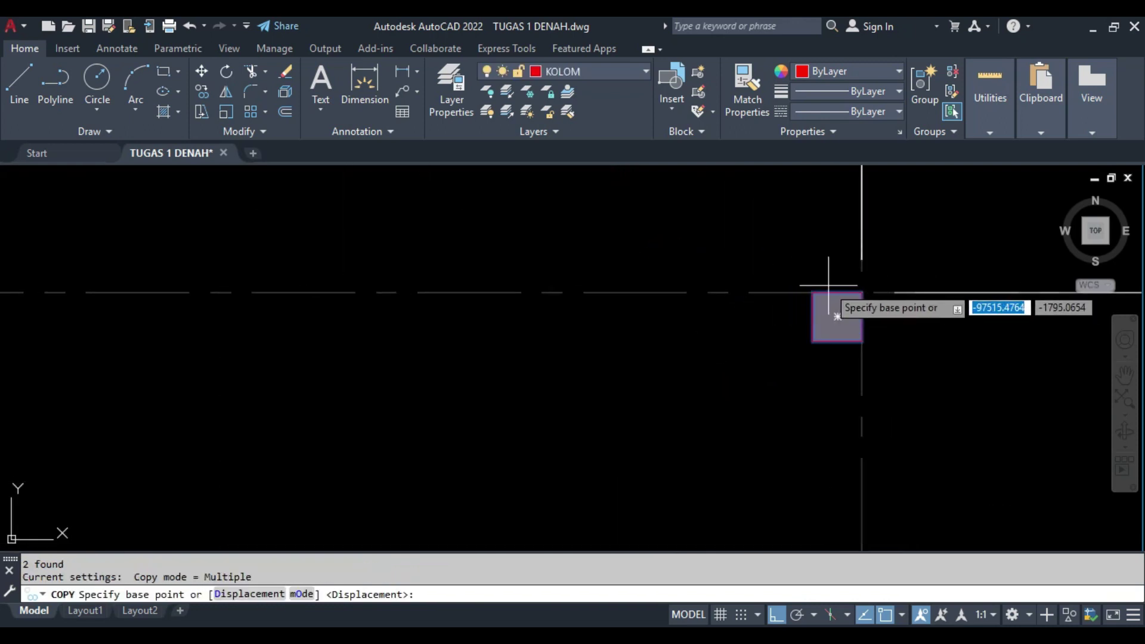
pyautogui.scroll(-3, 596, 305)
pyautogui.scroll(3, 732, 298)
pyautogui.scroll(-3, 740, 298)
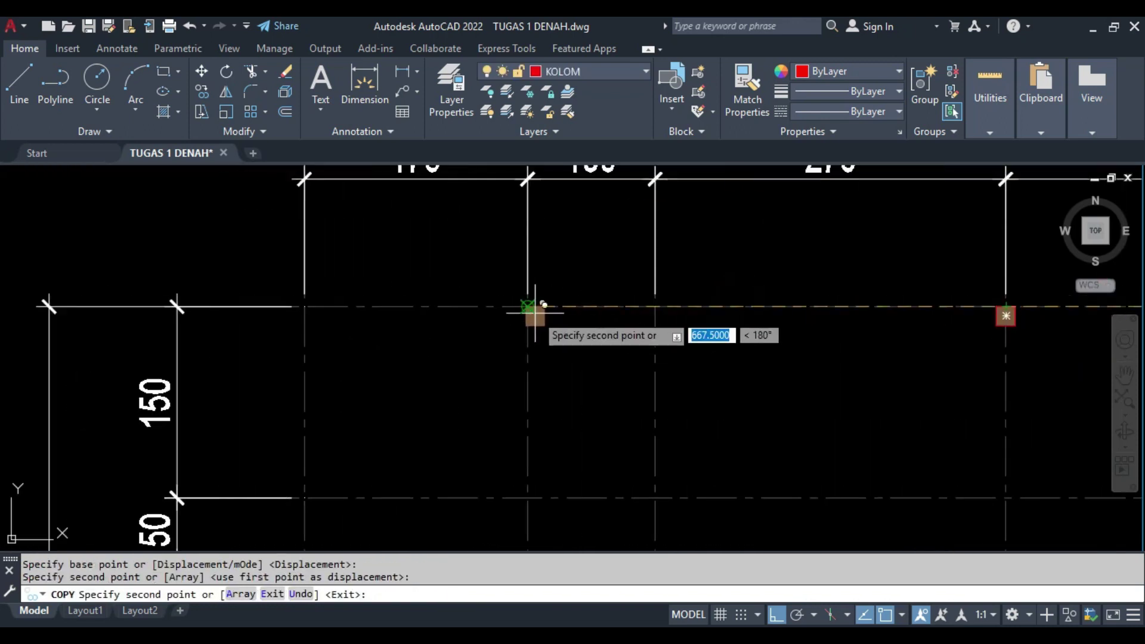
pyautogui.click(531, 312)
pyautogui.press('Escape')
# - Copy the window-selected column from its corner to the next grid intersection
pyautogui.moveTo(525, 301); pyautogui.dragTo(588, 370)
pyautogui.press('Return')
pyautogui.scroll(4, 533, 305)
pyautogui.click(532, 306)
pyautogui.scroll(-4, 533, 306)
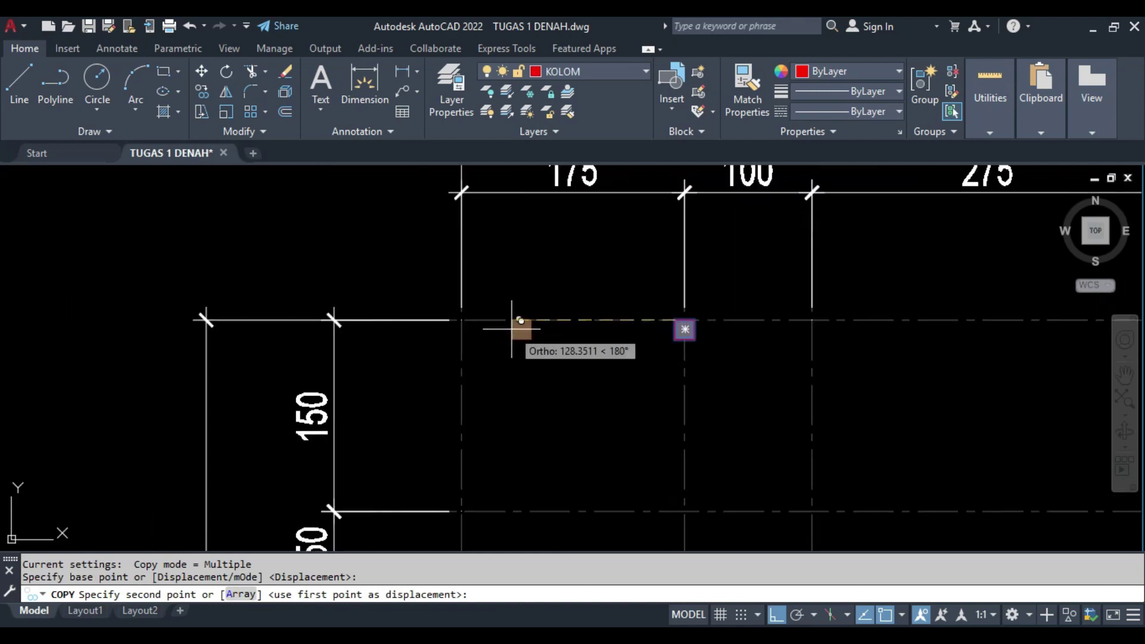
pyautogui.scroll(2, 519, 327)
pyautogui.click(799, 320)
pyautogui.press('Escape')
# - Copy the top row of columns to a new grid point
pyautogui.scroll(-4, 451, 312)
pyautogui.click(501, 328)
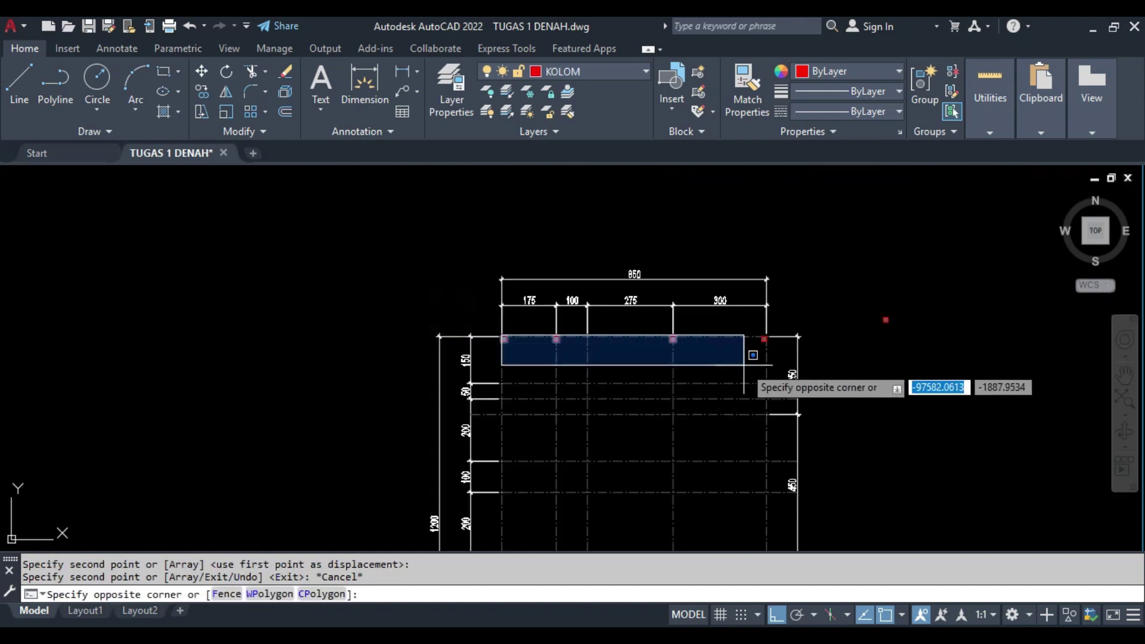
pyautogui.click(754, 357)
pyautogui.scroll(2, 754, 358)
pyautogui.scroll(2, 438, 377)
pyautogui.press('Return')
pyautogui.click(438, 376)
pyautogui.scroll(-4, 450, 358)
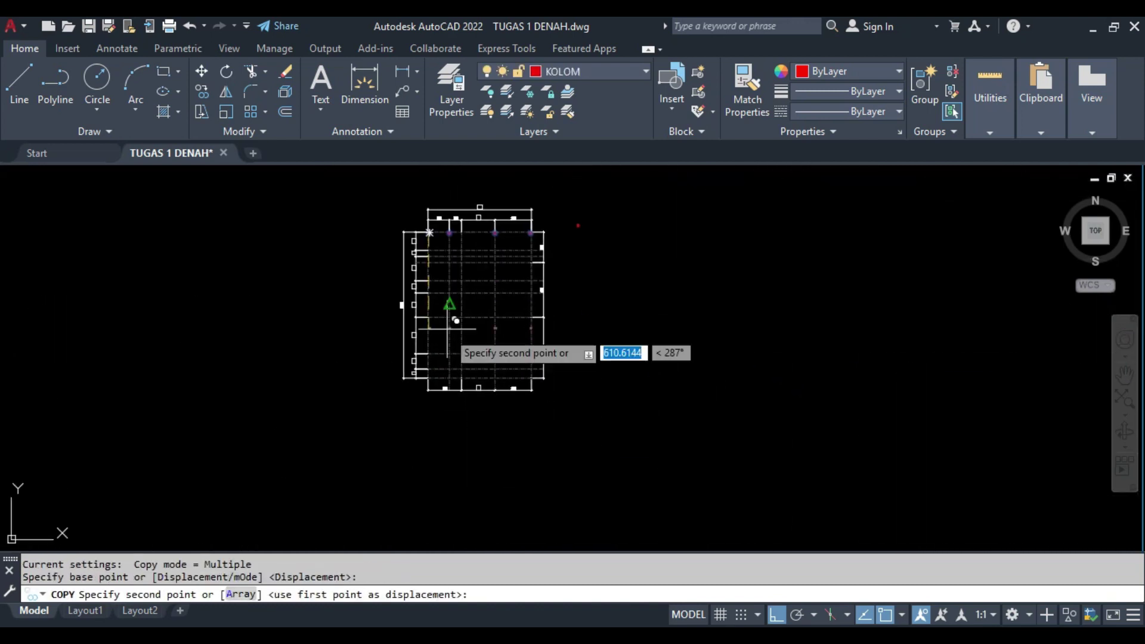
pyautogui.scroll(4, 486, 269)
pyautogui.click(442, 401)
pyautogui.press('Escape')
# - Select the top-left columns plus several others across the plan
pyautogui.scroll(-4, 581, 381)
pyautogui.scroll(1, 555, 392)
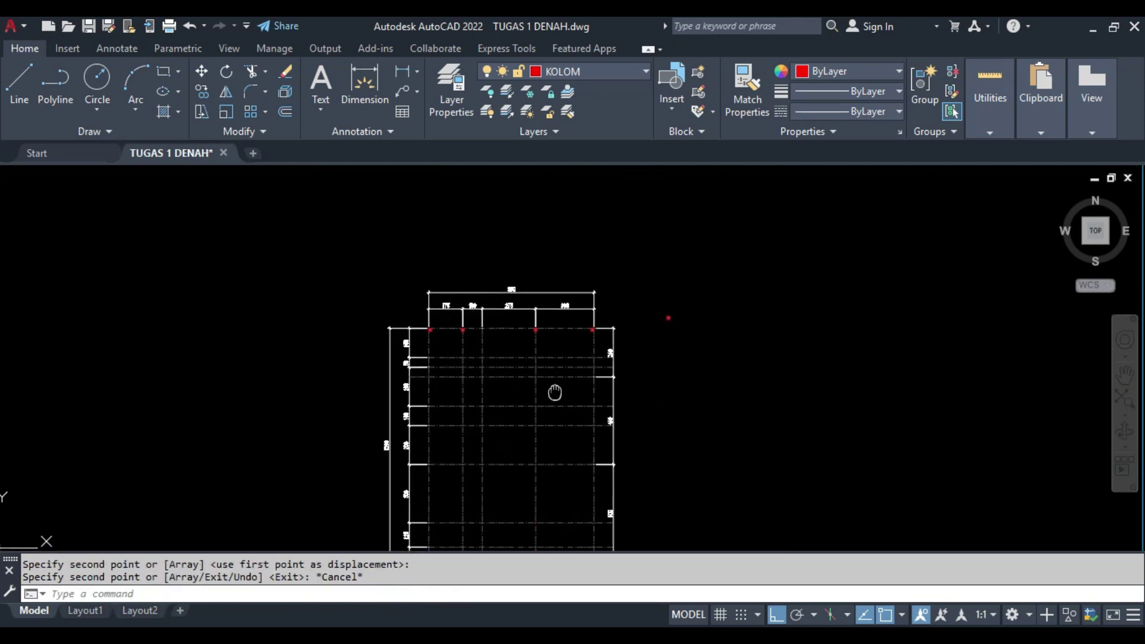
pyautogui.scroll(2, 411, 310)
pyautogui.scroll(2, 248, 263)
pyautogui.click(248, 263)
pyautogui.moveTo(395, 342); pyautogui.dragTo(325, 324, button='middle')
pyautogui.click(513, 209)
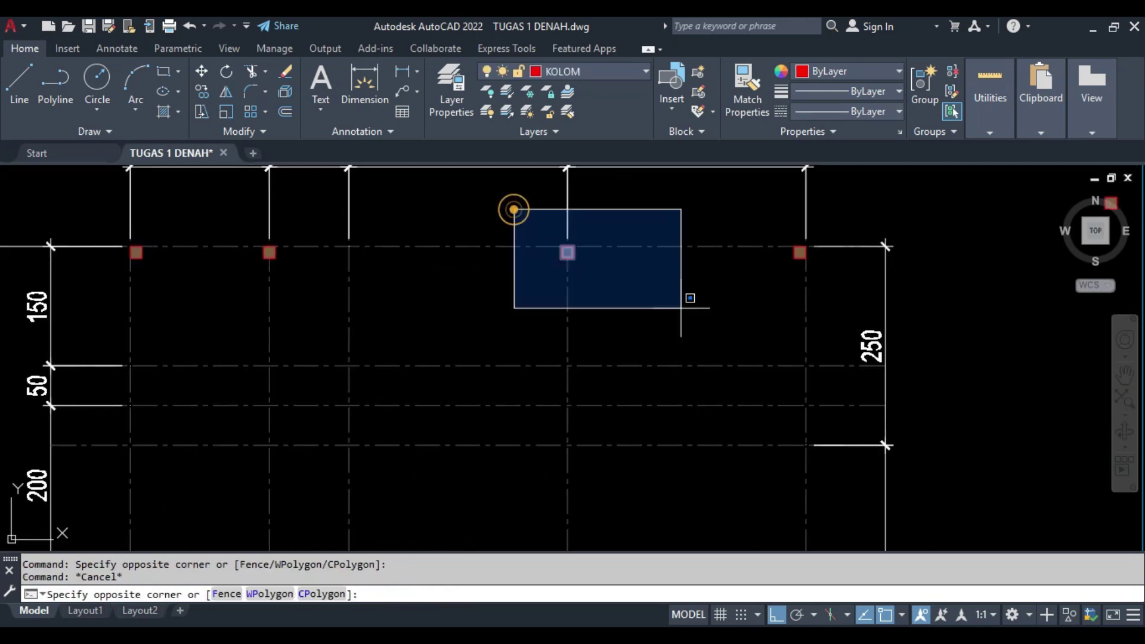
pyautogui.click(682, 304)
pyautogui.click(721, 220)
pyautogui.click(828, 287)
# - Copy the selected columns with CO down to a lower grid intersection
pyautogui.write('CO')
pyautogui.press('Return')
pyautogui.scroll(3, 724, 255)
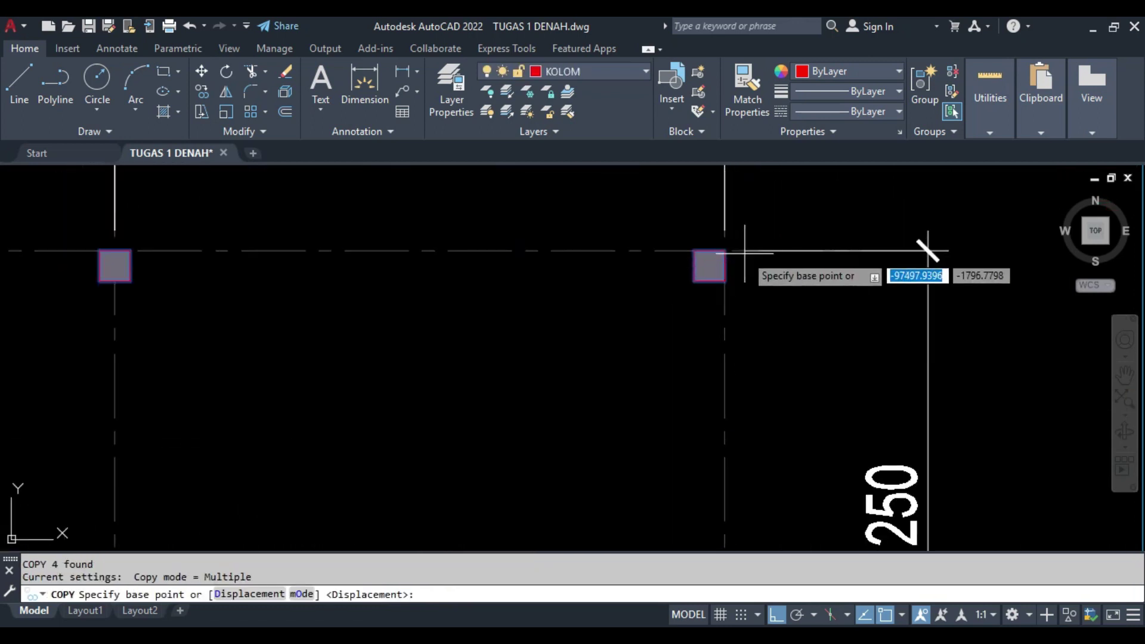
pyautogui.click(723, 257)
pyautogui.scroll(-2, 716, 298)
pyautogui.scroll(2, 698, 327)
pyautogui.scroll(-3, 721, 356)
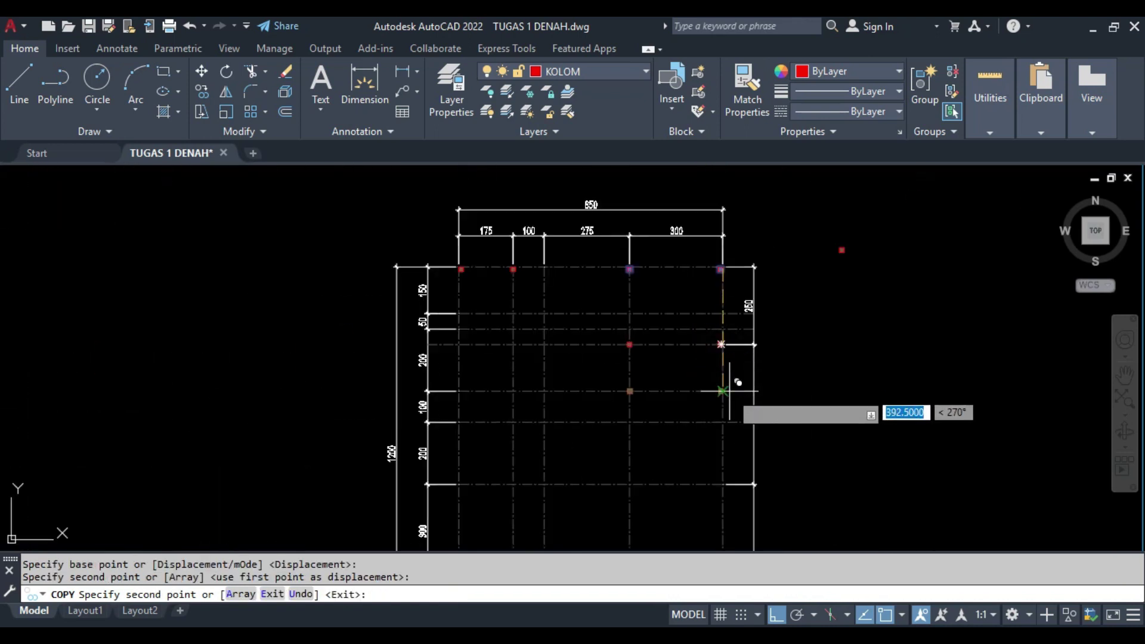
pyautogui.scroll(3, 659, 384)
pyautogui.scroll(1, 613, 312)
pyautogui.scroll(-2, 605, 316)
pyautogui.click(604, 317)
pyautogui.scroll(-2, 613, 312)
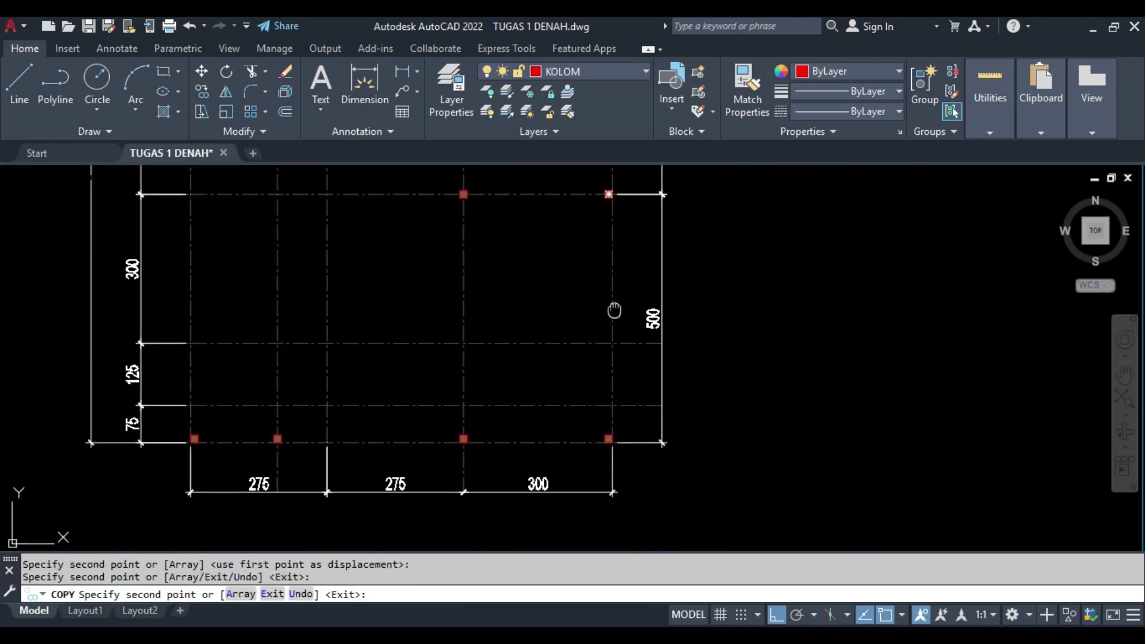
pyautogui.scroll(2, 613, 414)
pyautogui.press('Escape')
# - Move a column 100 units to the right onto its grid intersection
pyautogui.scroll(-2, 549, 366)
pyautogui.moveTo(549, 365)
pyautogui.mouseDown(button='middle')
pyautogui.moveTo(583, 343)
pyautogui.moveTo(651, 337)
pyautogui.mouseUp(button='middle')
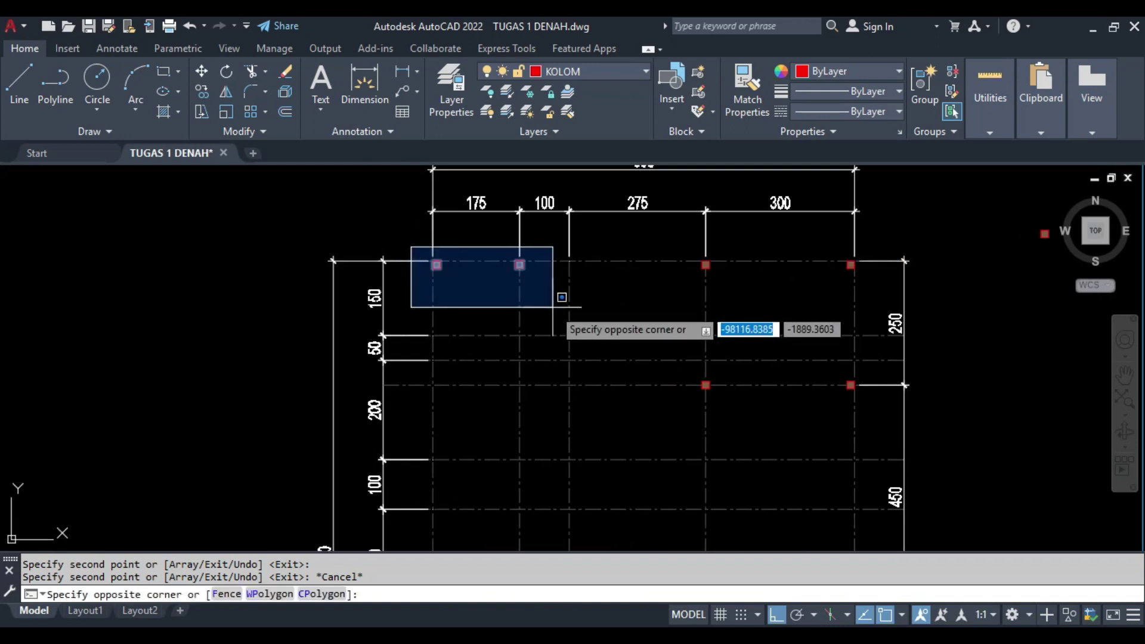
pyautogui.press('Escape')
pyautogui.scroll(2, 513, 247)
pyautogui.press('m')
pyautogui.press('Return')
pyautogui.scroll(2, 513, 271)
pyautogui.click(506, 271)
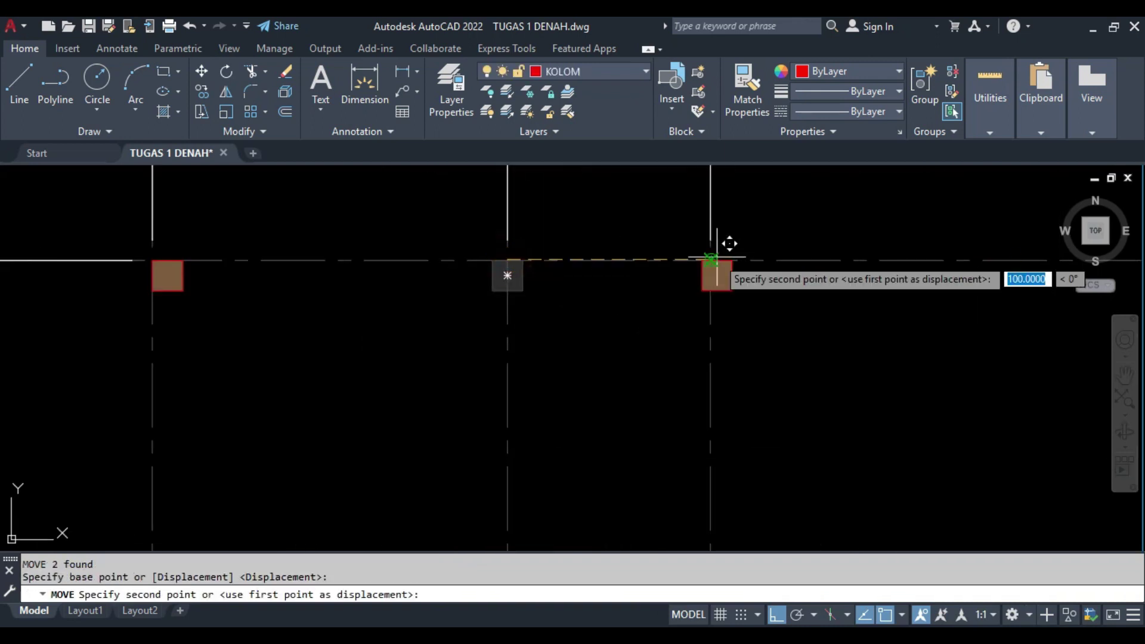
pyautogui.click(716, 271)
pyautogui.press('Escape')
pyautogui.scroll(-2, 575, 322)
# - Copy two columns onto the next grid row down
pyautogui.click(425, 268)
pyautogui.click(732, 348)
pyautogui.press('c')
pyautogui.press('o')
pyautogui.press('Return')
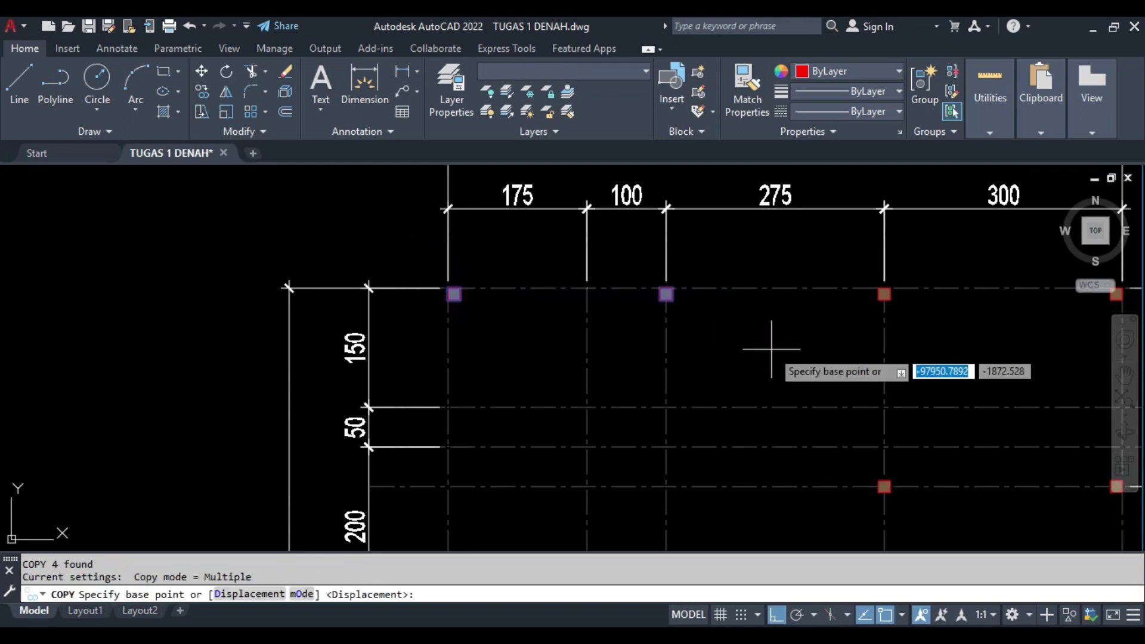
pyautogui.scroll(1, 767, 337)
pyautogui.click(476, 276)
pyautogui.scroll(-1, 476, 277)
pyautogui.scroll(2, 471, 330)
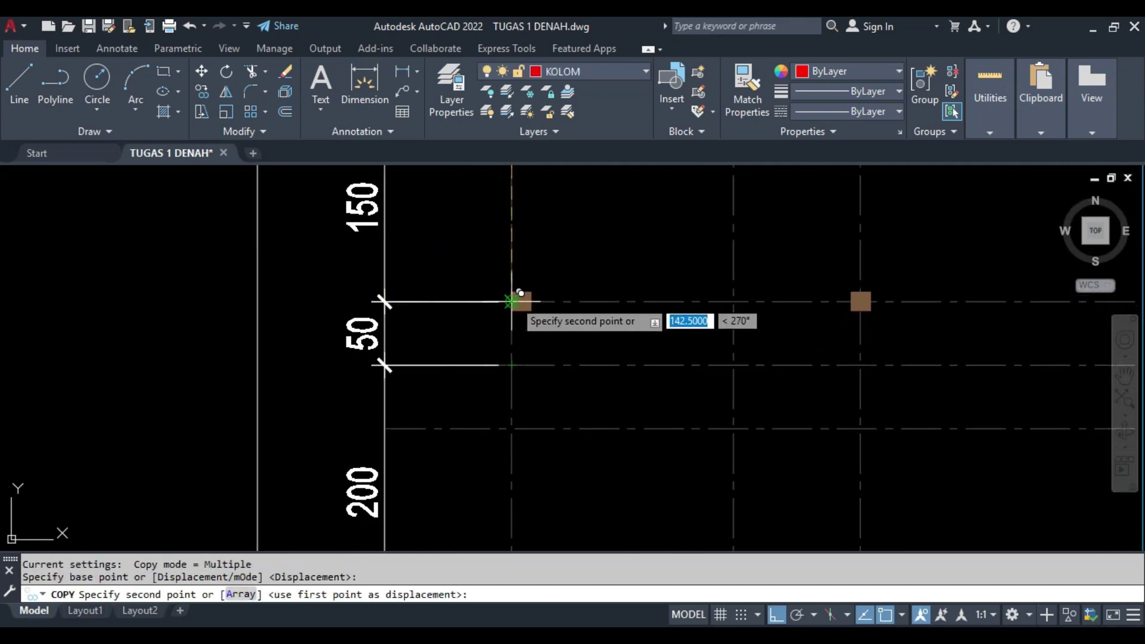
pyautogui.click(519, 292)
# - Place another copy of the two columns on the row below
pyautogui.scroll(-2, 512, 370)
pyautogui.scroll(2, 511, 360)
pyautogui.click(511, 362)
pyautogui.scroll(-3, 511, 409)
pyautogui.scroll(1, 513, 360)
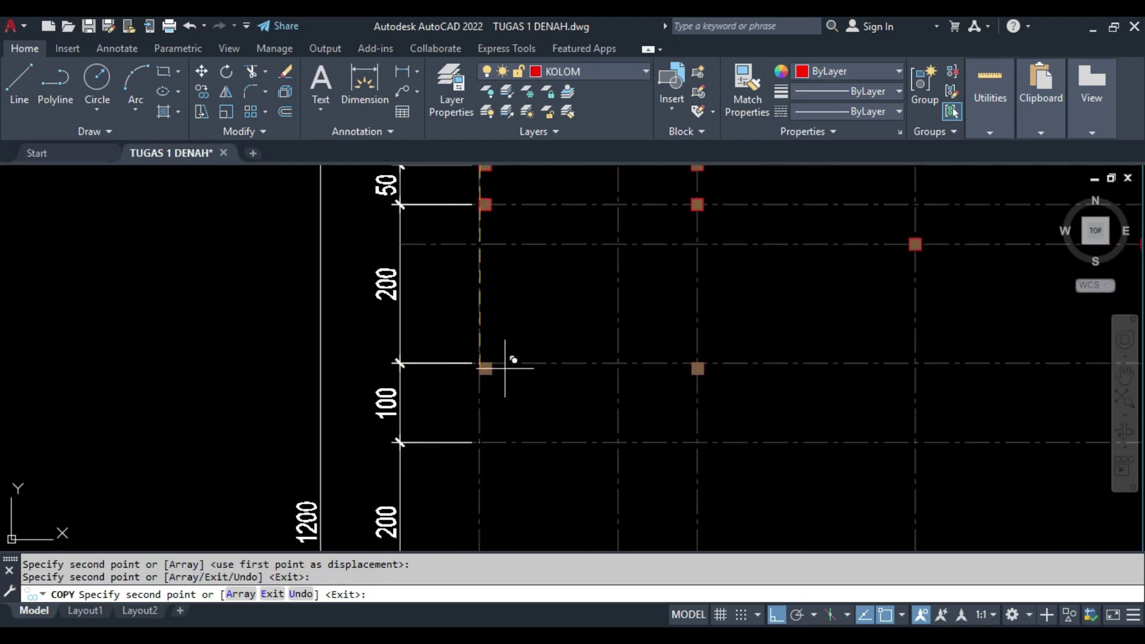
pyautogui.press('Escape')
pyautogui.scroll(-3, 482, 362)
pyautogui.scroll(3, 532, 324)
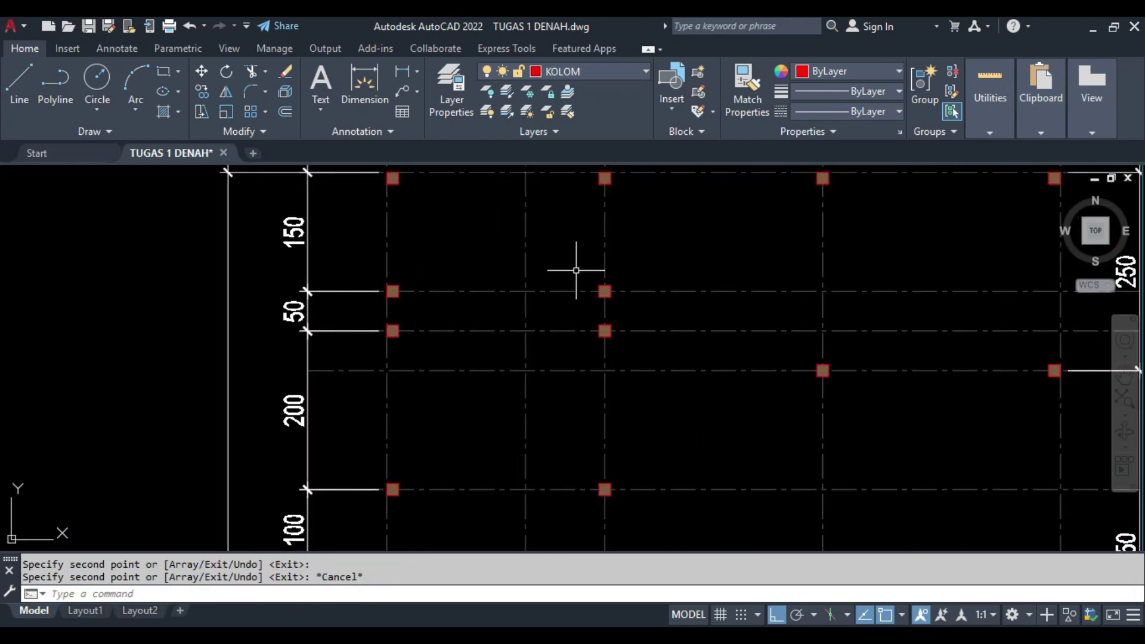
# - Begin copying a single column, then cancel the copy
pyautogui.click(627, 305)
pyautogui.press('space')
pyautogui.scroll(3, 597, 302)
pyautogui.click(599, 302)
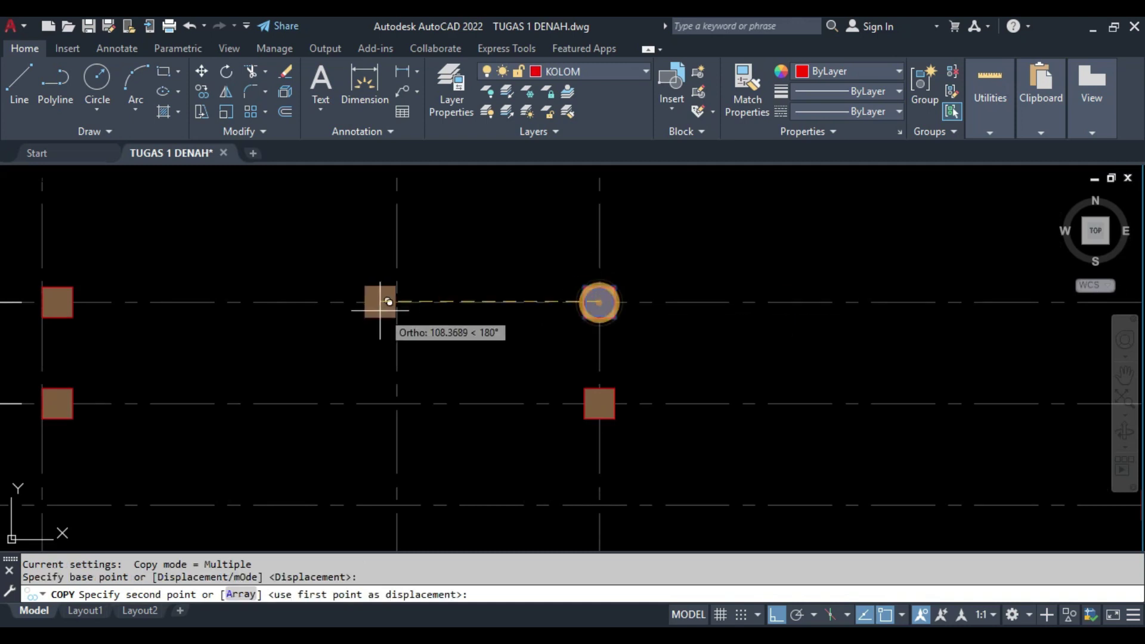
pyautogui.press('Escape')
pyautogui.scroll(-3, 445, 440)
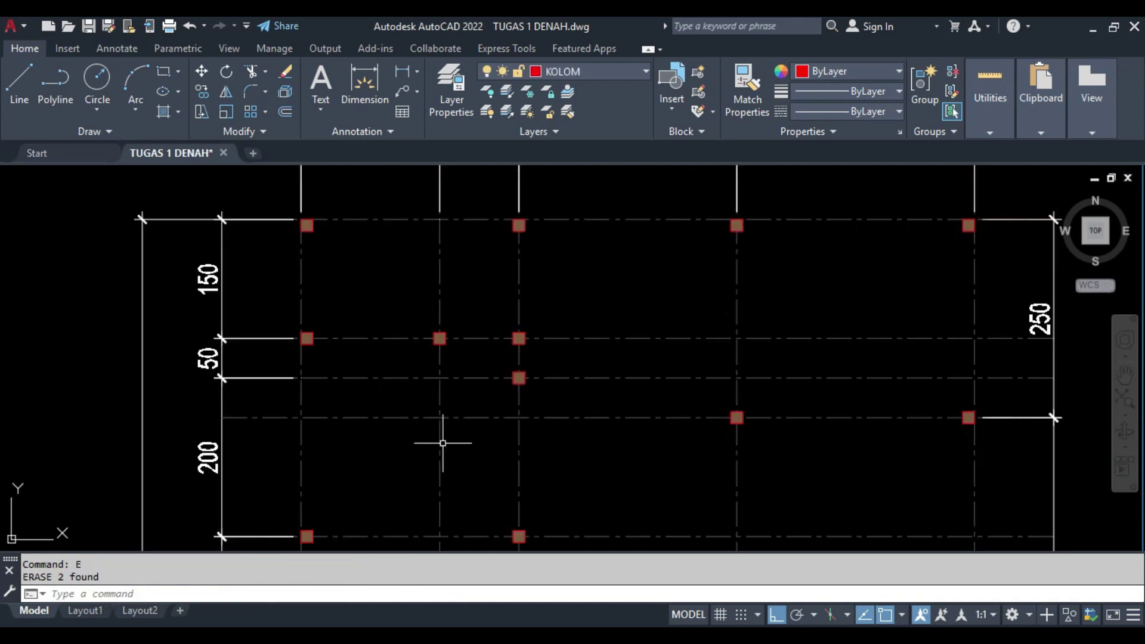
pyautogui.scroll(2, 511, 396)
# - Copy two columns to the next grid intersection to the left
pyautogui.click(553, 402)
pyautogui.write('co')
pyautogui.press('space')
pyautogui.scroll(3, 537, 397)
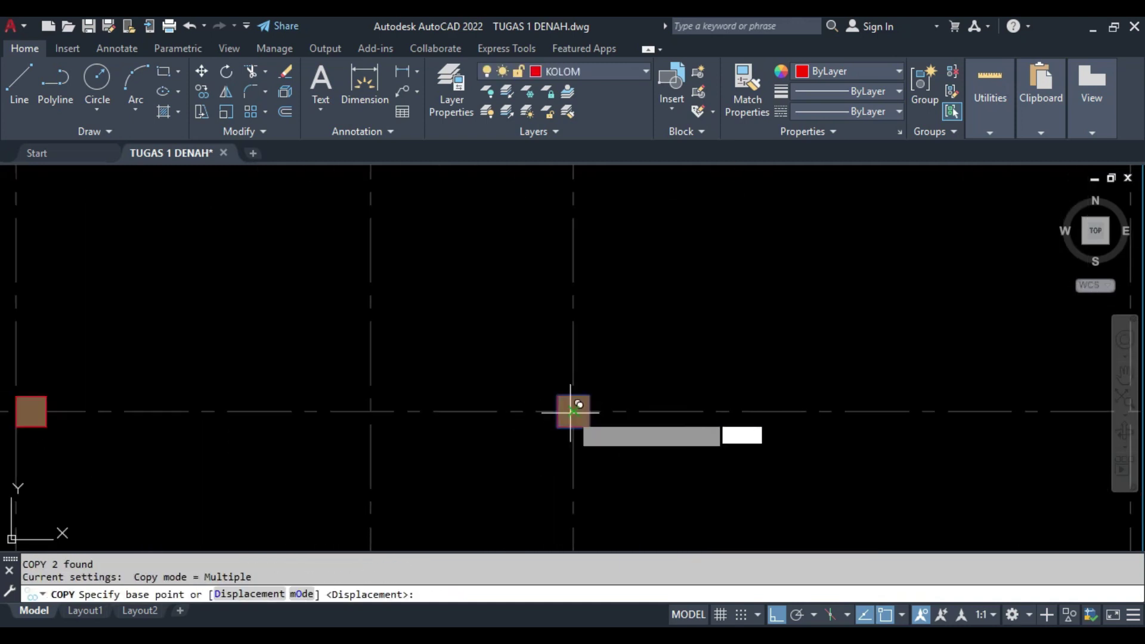
pyautogui.click(573, 412)
pyautogui.click(371, 412)
pyautogui.press('Escape')
pyautogui.scroll(-3, 440, 428)
# - Select the upper-left columns and begin moving them from a base point
pyautogui.scroll(3, 439, 287)
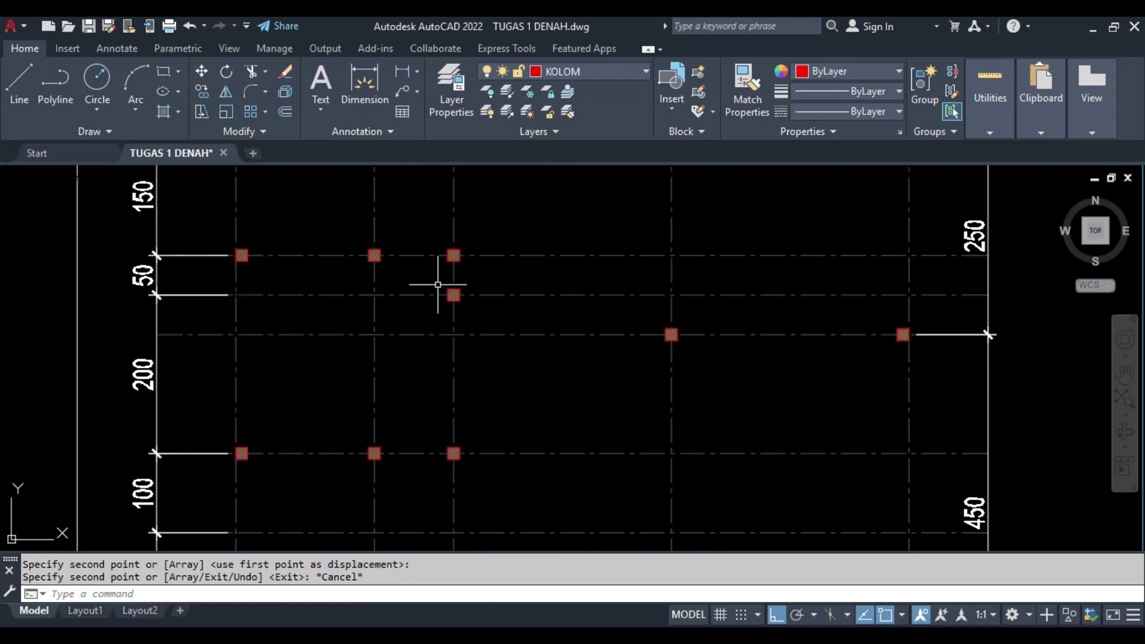
pyautogui.click(447, 291)
pyautogui.click(333, 317)
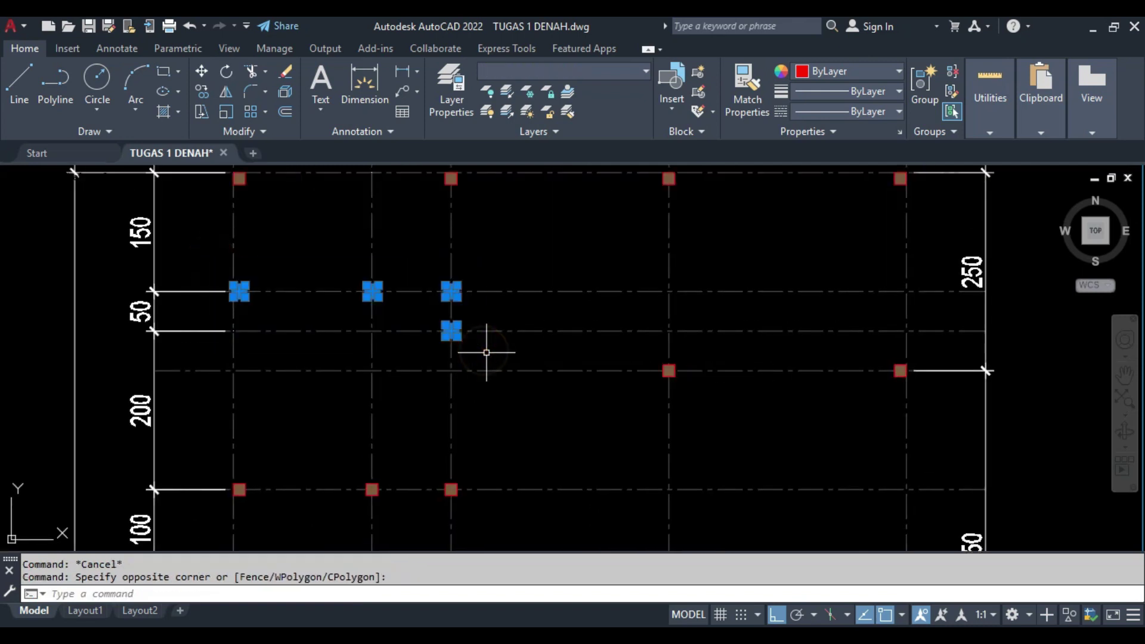
pyautogui.write('m')
pyautogui.press('Return')
pyautogui.scroll(2, 449, 310)
pyautogui.click(450, 316)
pyautogui.scroll(-5, 447, 416)
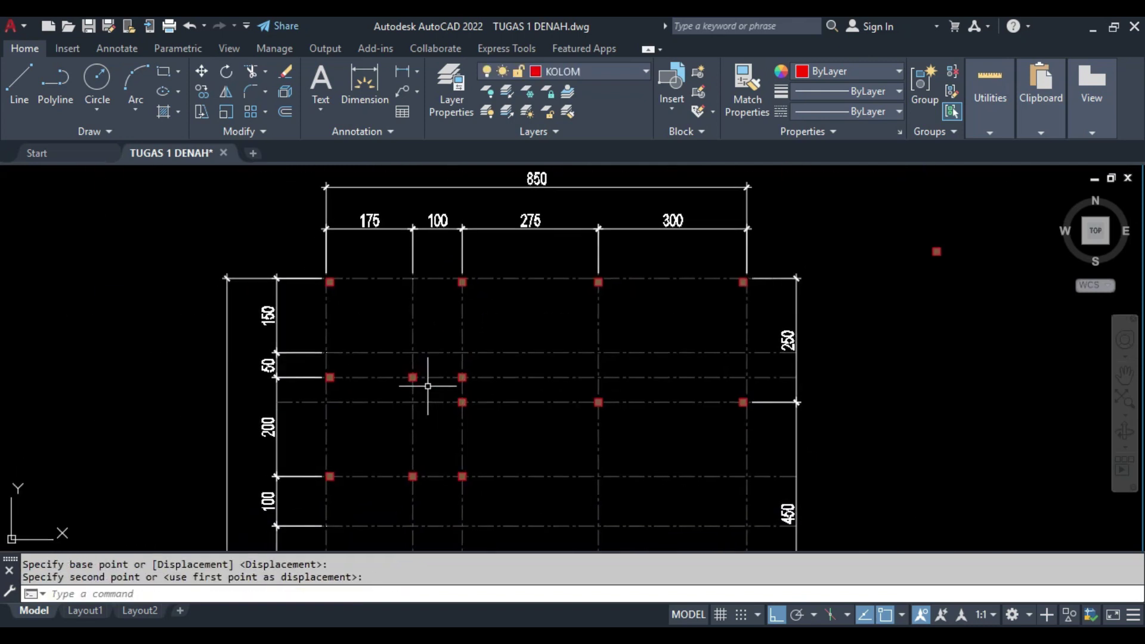
pyautogui.scroll(-3, 429, 334)
pyautogui.scroll(3, 583, 317)
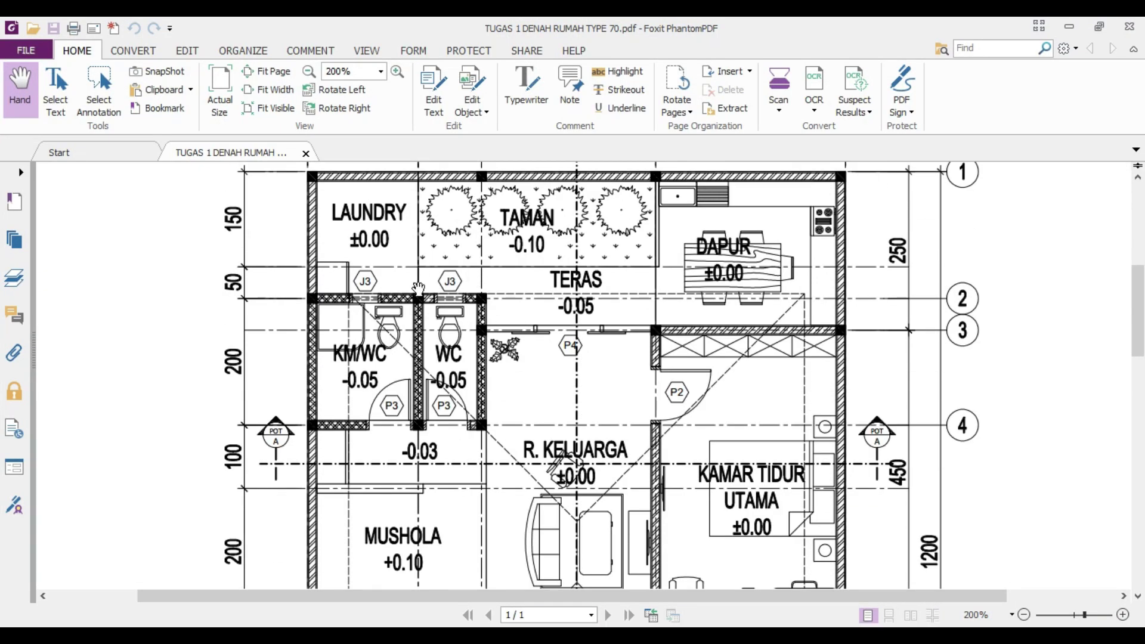
pyautogui.scroll(-3, 471, 401)
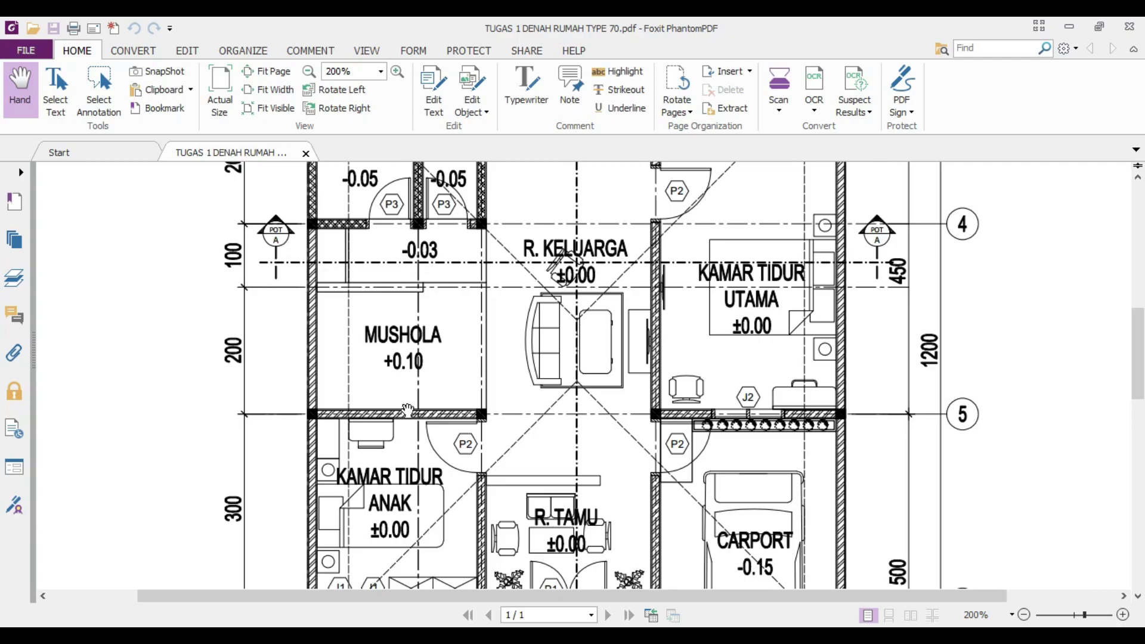
pyautogui.scroll(-3, 407, 410)
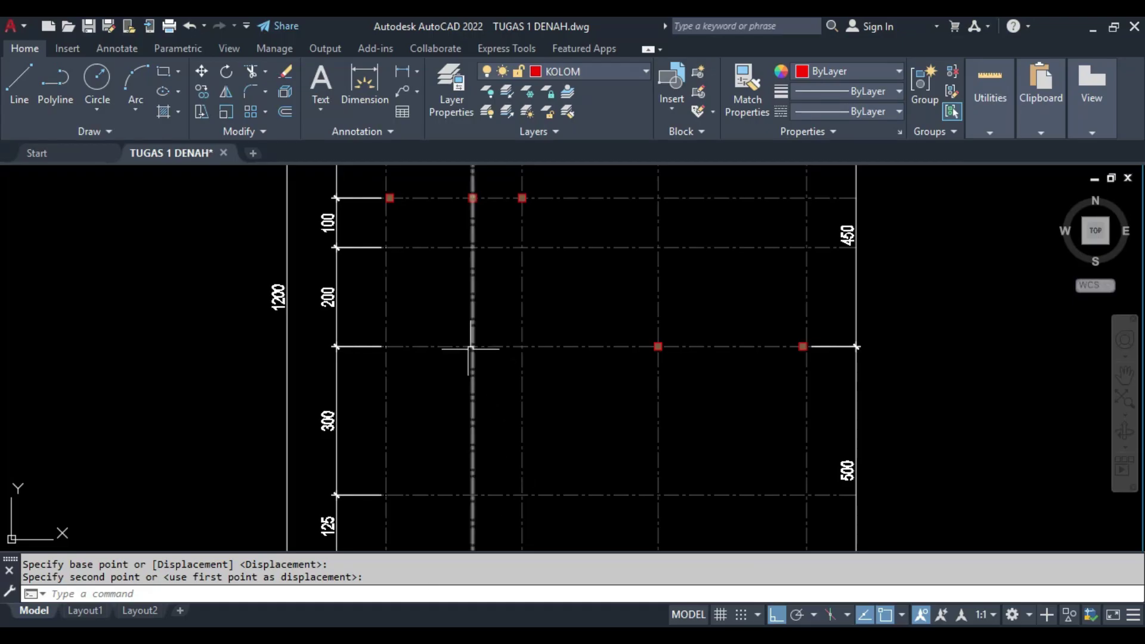
# - Copy the selected hatched columns down onto the grid row below
pyautogui.scroll(-2, 470, 348)
pyautogui.scroll(2, 469, 274)
pyautogui.click(370, 191)
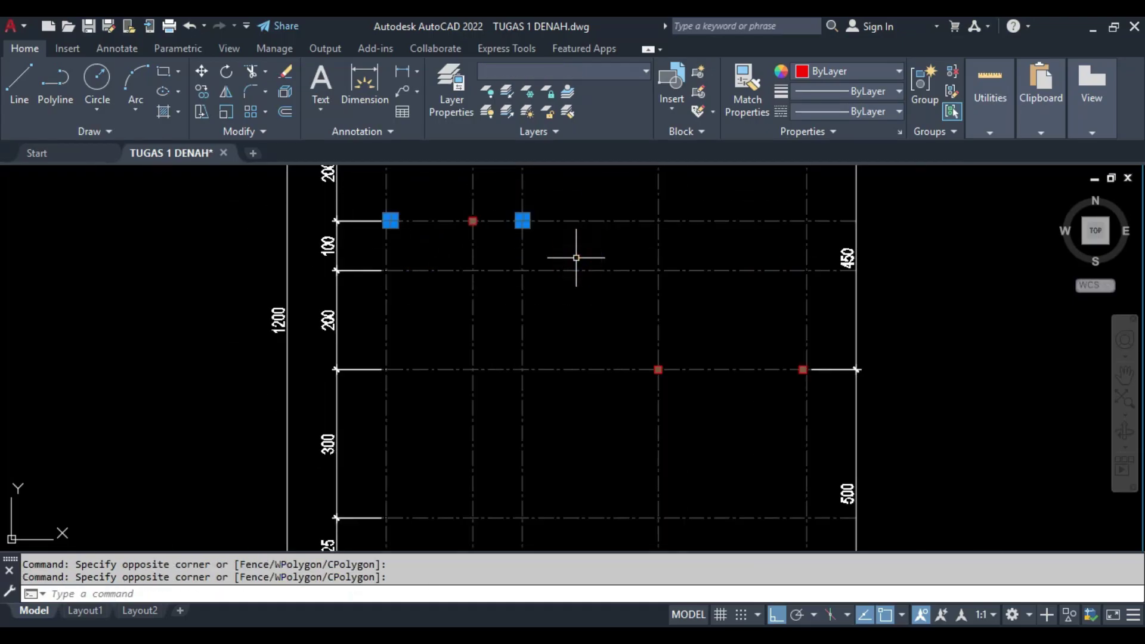
pyautogui.scroll(2, 511, 204)
pyautogui.click(506, 220)
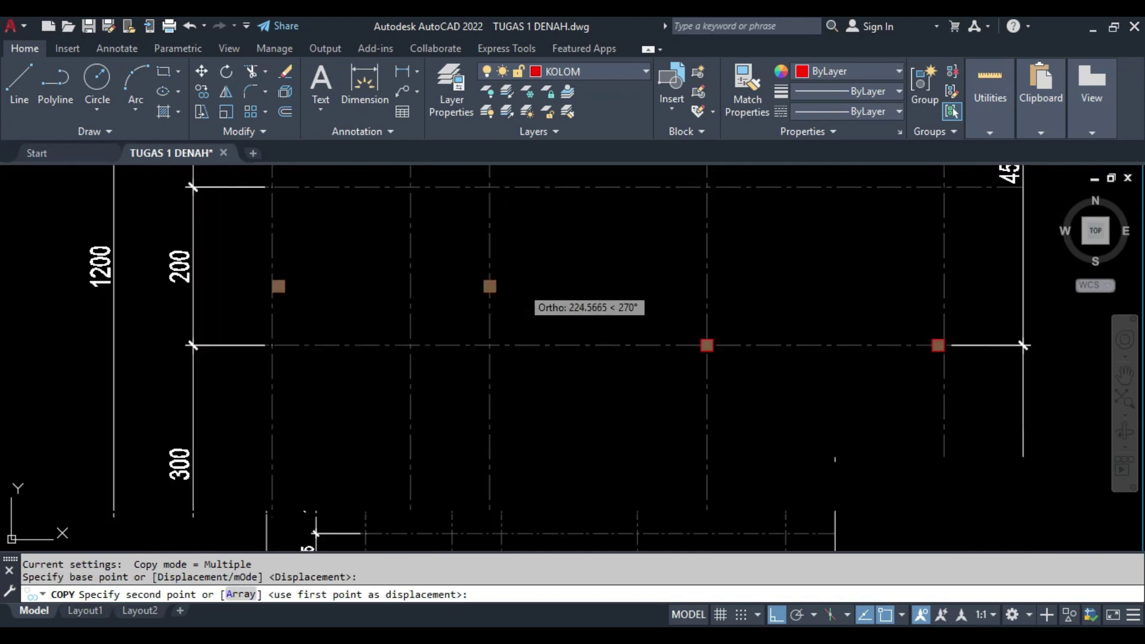
pyautogui.scroll(-3, 490, 344)
pyautogui.scroll(3, 522, 382)
pyautogui.click(519, 404)
pyautogui.press('Escape')
pyautogui.scroll(-3, 525, 397)
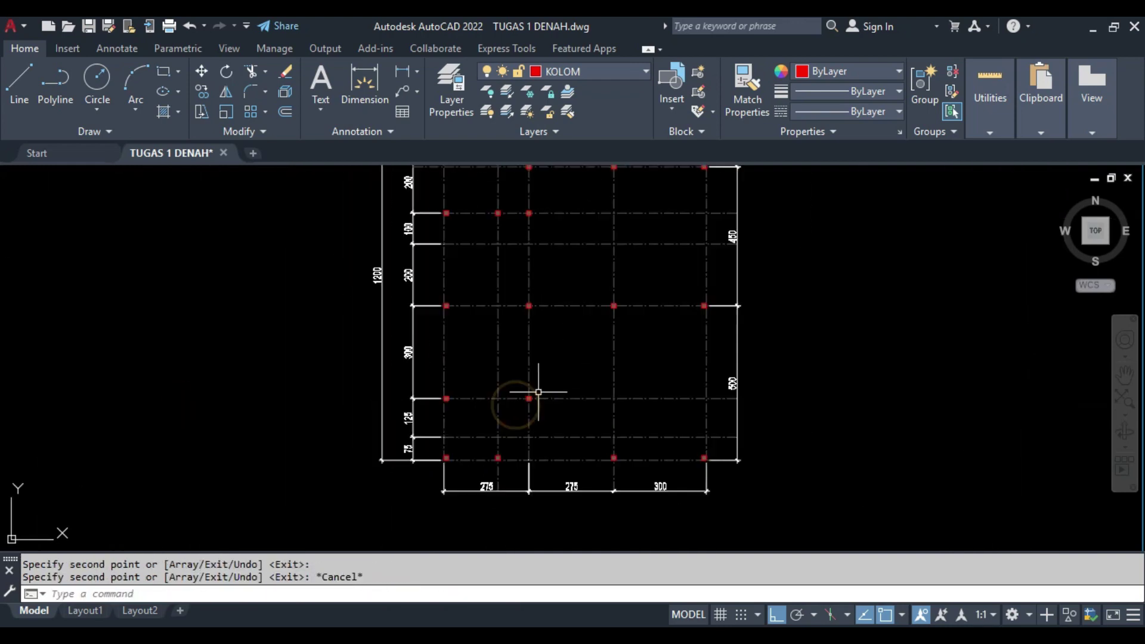
pyautogui.scroll(1, 525, 341)
# - Copy a single column down to the lower grid intersection
pyautogui.click(590, 239)
pyautogui.write('co')
pyautogui.scroll(3, 423, 243)
pyautogui.click(412, 245)
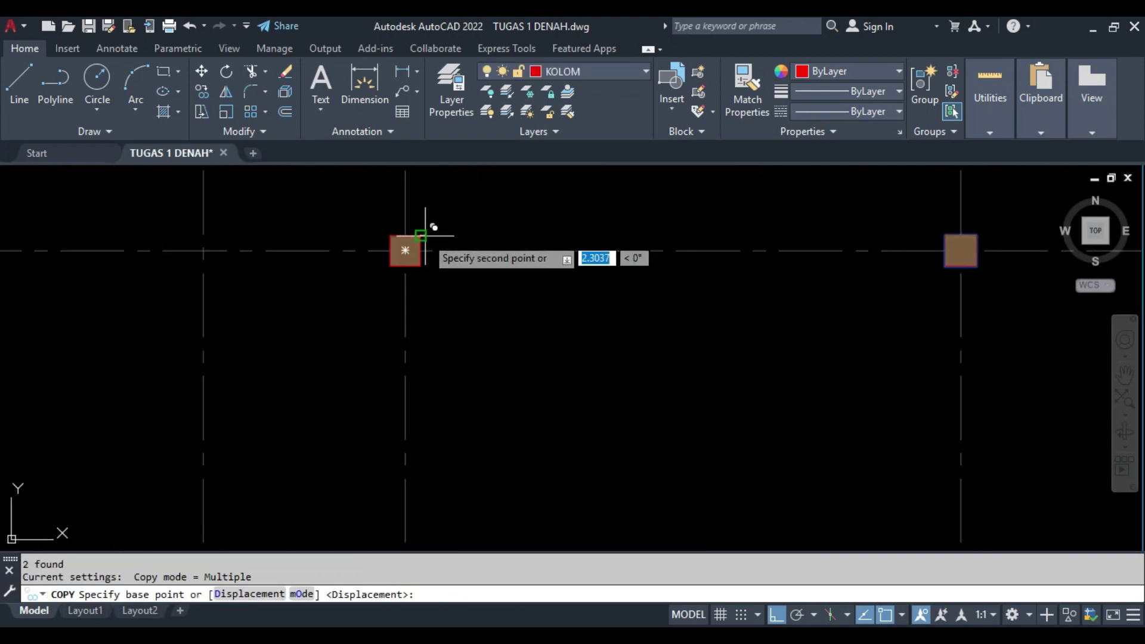
pyautogui.scroll(-2, 418, 310)
pyautogui.scroll(3, 391, 410)
pyautogui.click(393, 408)
pyautogui.scroll(-3, 517, 361)
pyautogui.press('Escape')
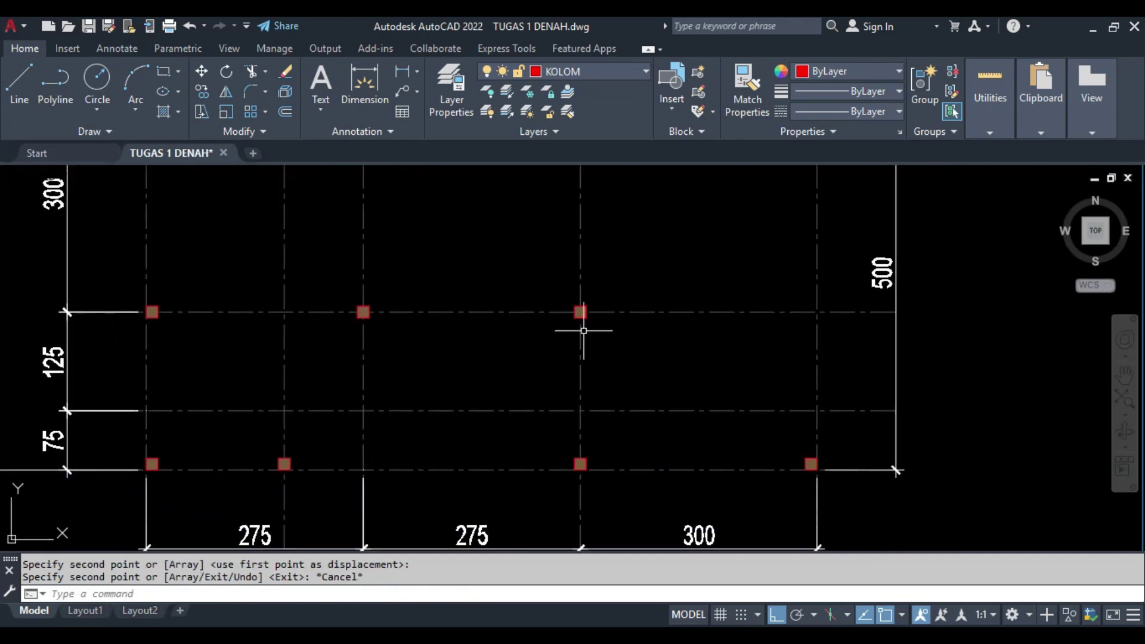
# - Select two more columns and start a copy, then cancel it
pyautogui.click(340, 272)
pyautogui.click(612, 405)
pyautogui.write('co')
pyautogui.click(574, 332)
pyautogui.scroll(-2, 583, 344)
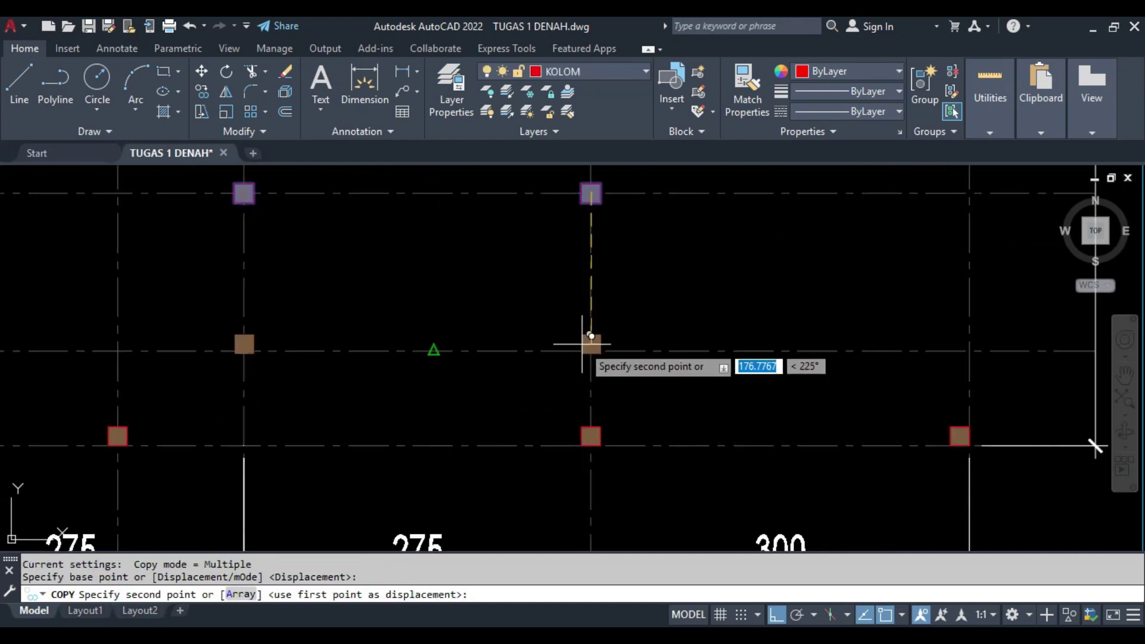
pyautogui.press('Escape')
pyautogui.scroll(-3, 593, 351)
pyautogui.scroll(3, 595, 434)
# - Centre the whole floor plan in view and make DINDING the current layer
pyautogui.moveTo(621, 357); pyautogui.dragTo(607, 314, button='middle')
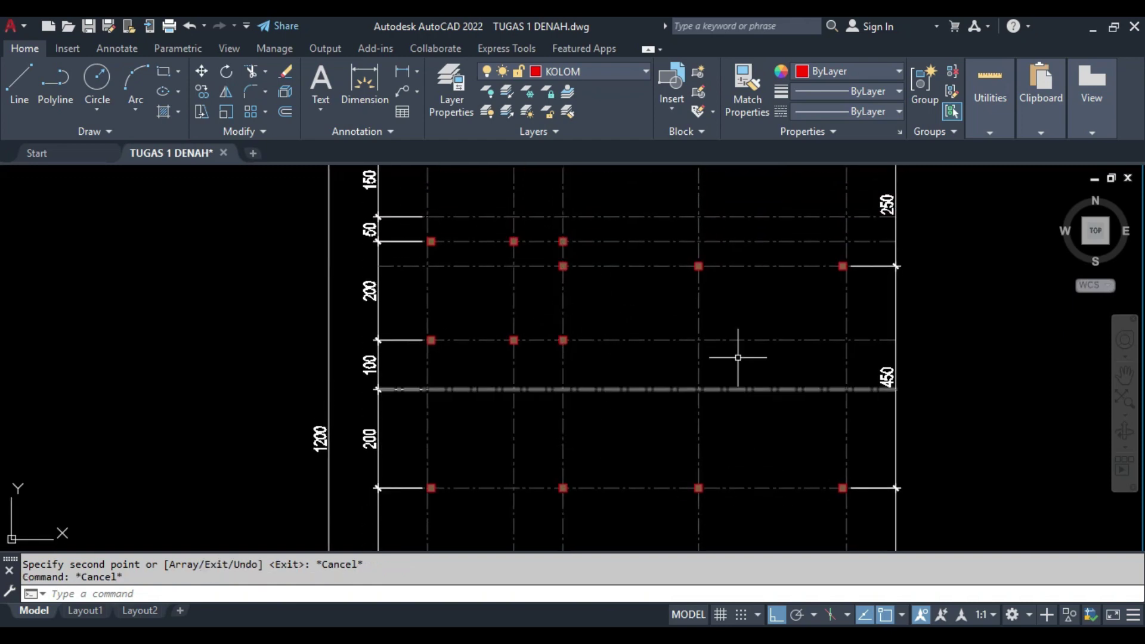
pyautogui.scroll(-3, 731, 353)
pyautogui.scroll(3, 596, 328)
pyautogui.scroll(-3, 603, 233)
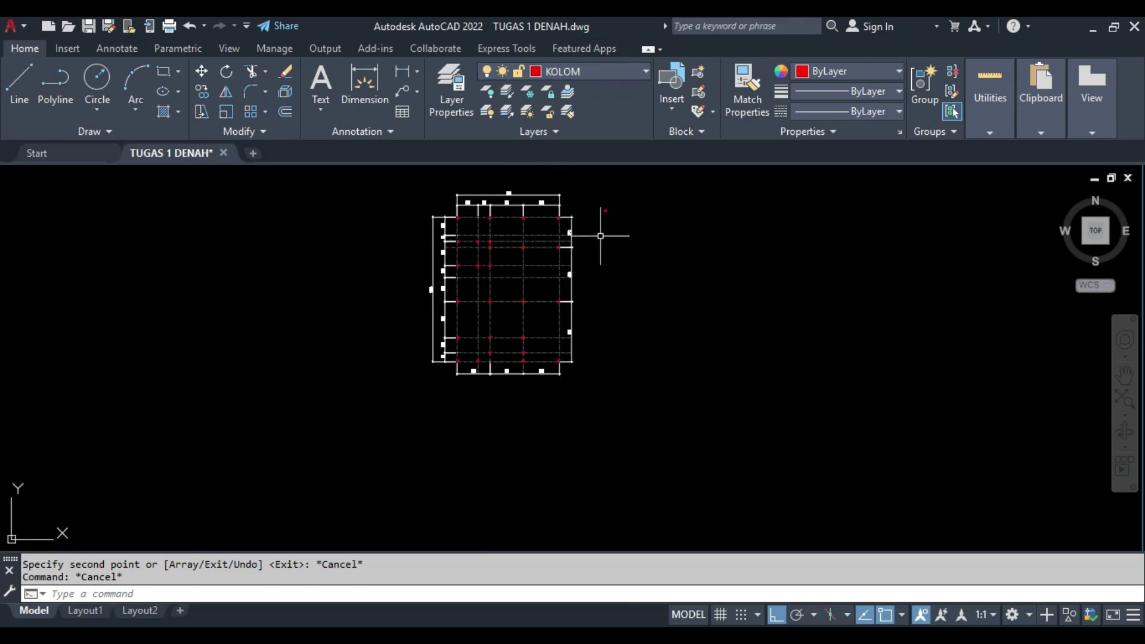
pyautogui.moveTo(606, 235); pyautogui.dragTo(514, 297, button='middle')
pyautogui.click(576, 69)
pyautogui.click(563, 189)
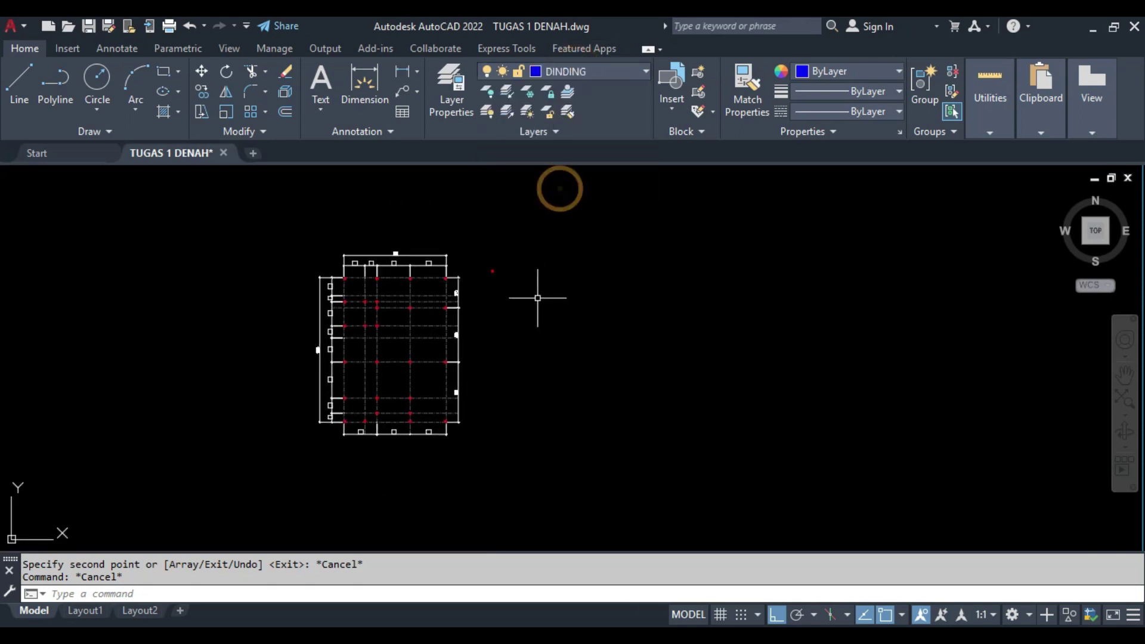
pyautogui.scroll(2, 586, 320)
# - Start a wall rectangle with REC and pick its first corner
pyautogui.write('REC')
pyautogui.press('Return')
pyautogui.scroll(3, 540, 289)
pyautogui.click(537, 252)
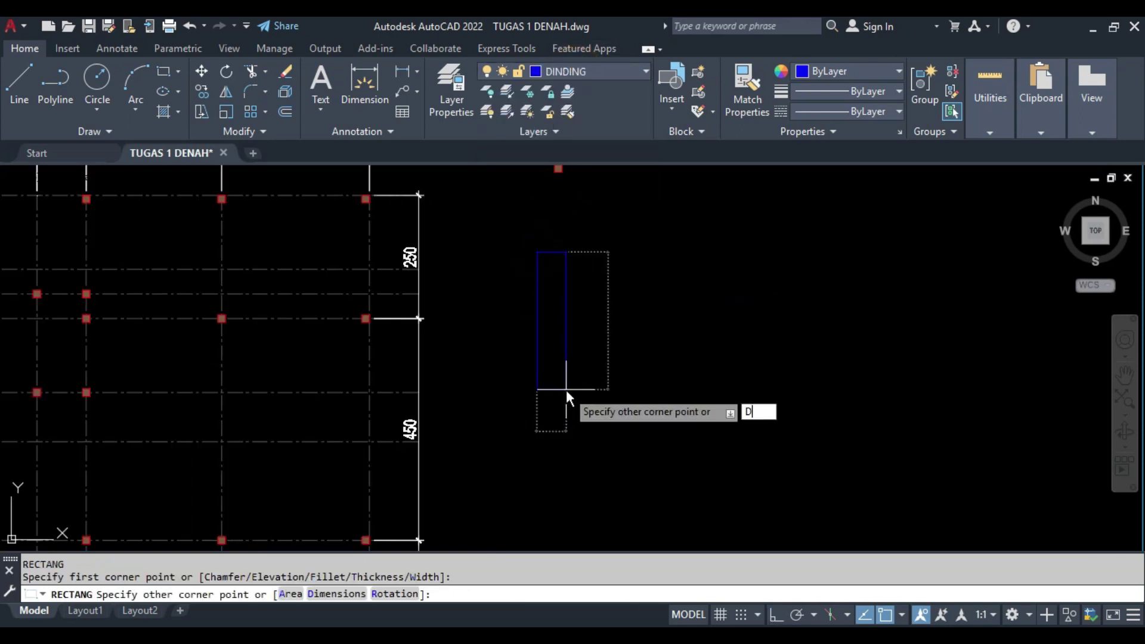
# - Complete the wall rectangle's opposite corner, cancelling stray offset and stretch commands
pyautogui.click(566, 389)
pyautogui.scroll(3, 541, 273)
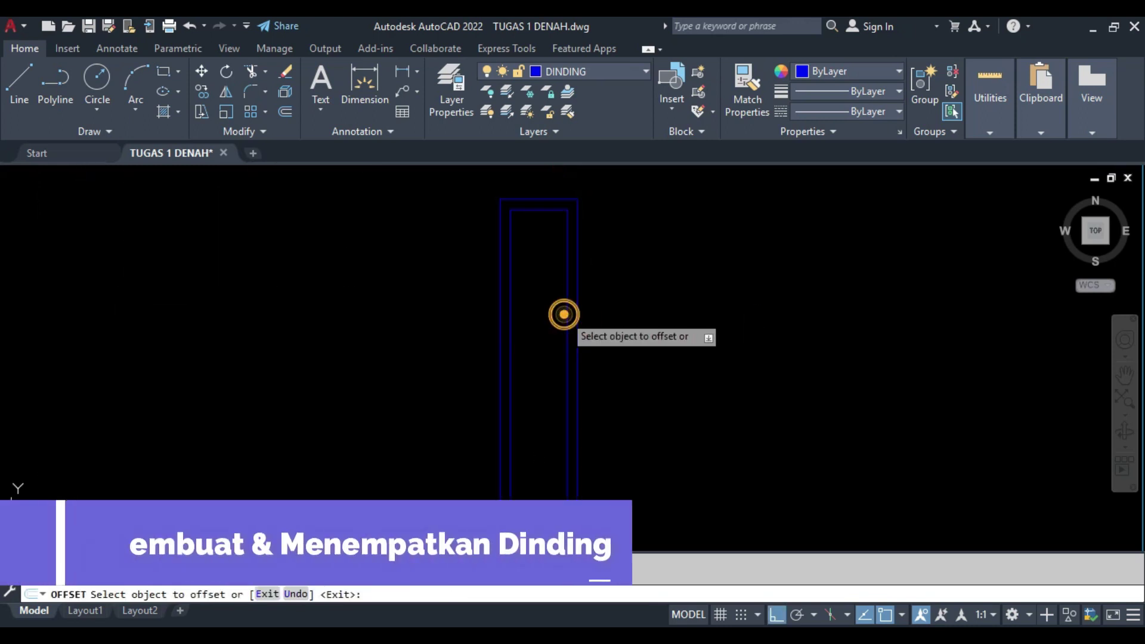
pyautogui.press('Escape')
pyautogui.click(525, 329)
pyautogui.scroll(2, 535, 303)
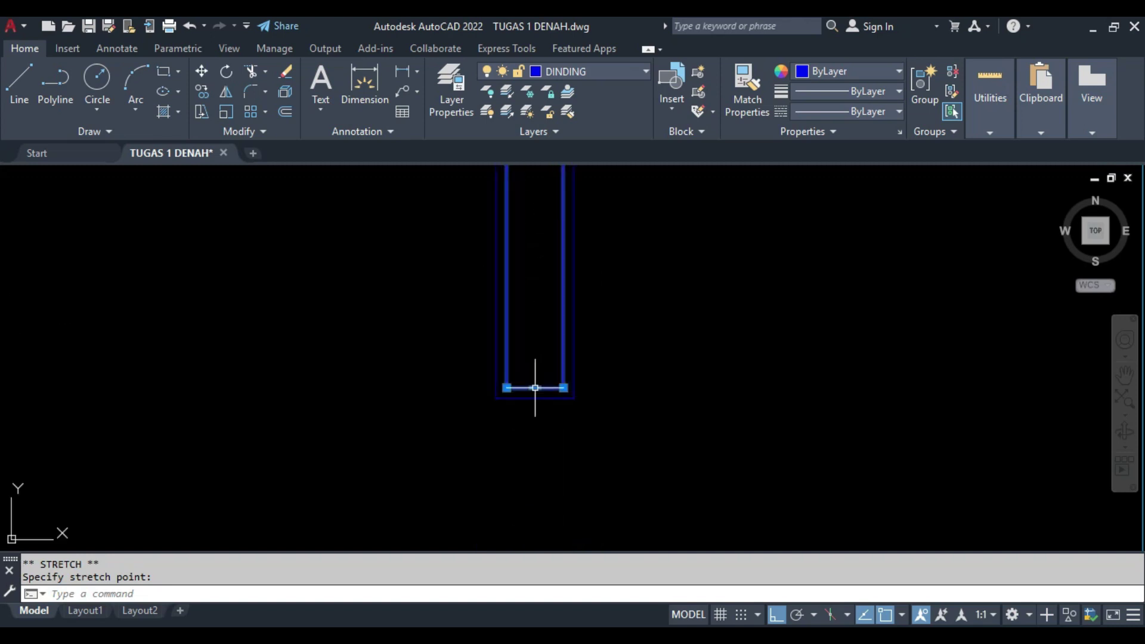
pyautogui.press('Escape')
# - Move the inner rectangle onto the ARSIR layer
pyautogui.click(444, 338)
pyautogui.click(529, 183)
pyautogui.click(590, 71)
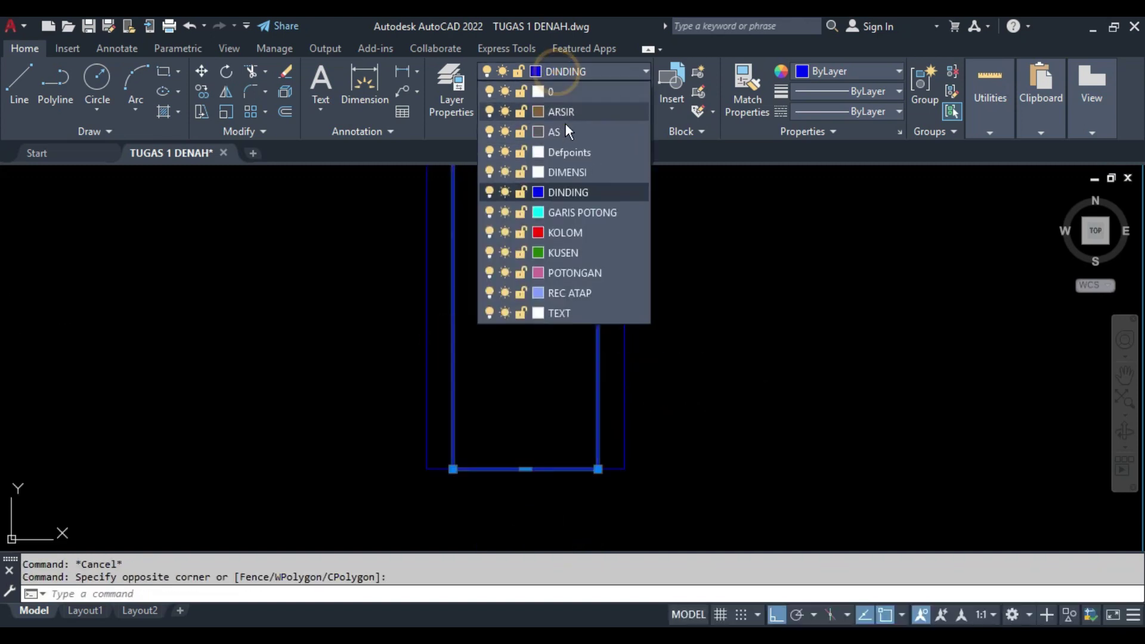
pyautogui.click(566, 112)
pyautogui.scroll(-3, 584, 200)
# - Copy the wall rectangle to the right
pyautogui.write('co')
pyautogui.click(563, 383)
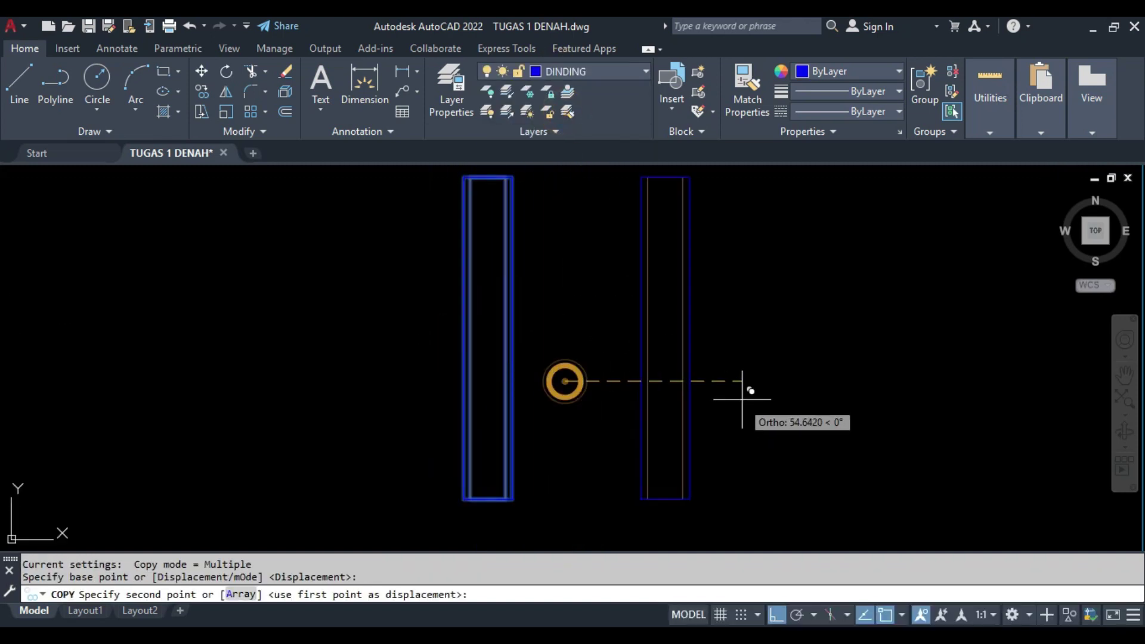
pyautogui.click(737, 384)
pyautogui.press('Escape')
pyautogui.click(619, 300)
# - Rotate the copied wall rectangle 90° about its corner
pyautogui.moveTo(635, 299); pyautogui.dragTo(576, 393, button='middle')
pyautogui.write('ro')
pyautogui.click(580, 268)
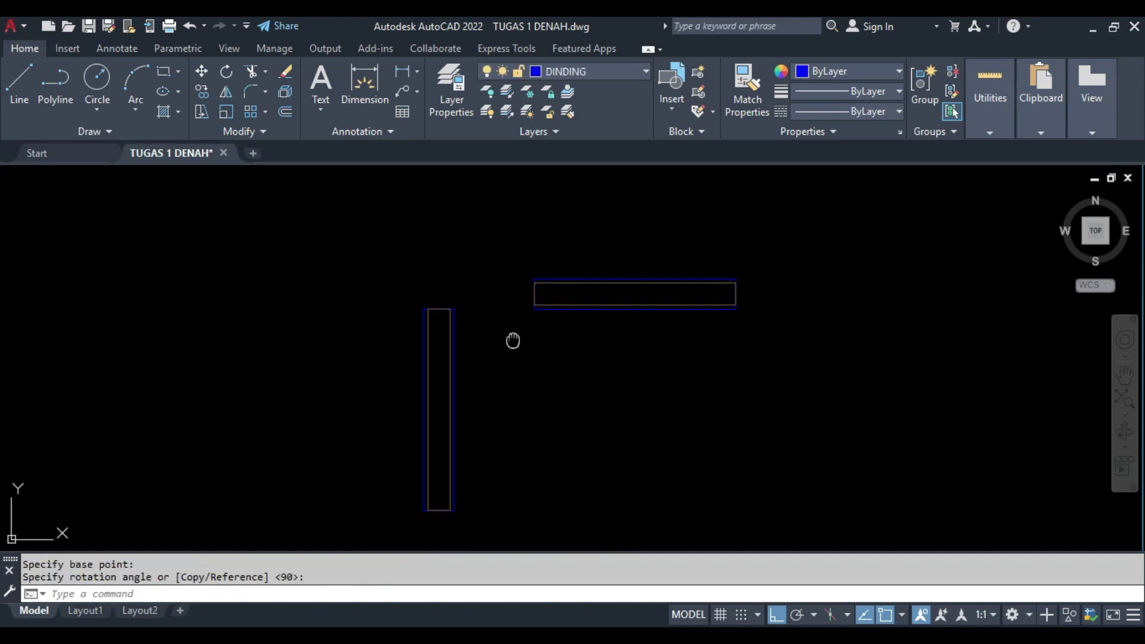
pyautogui.write('h')
pyautogui.press('space')
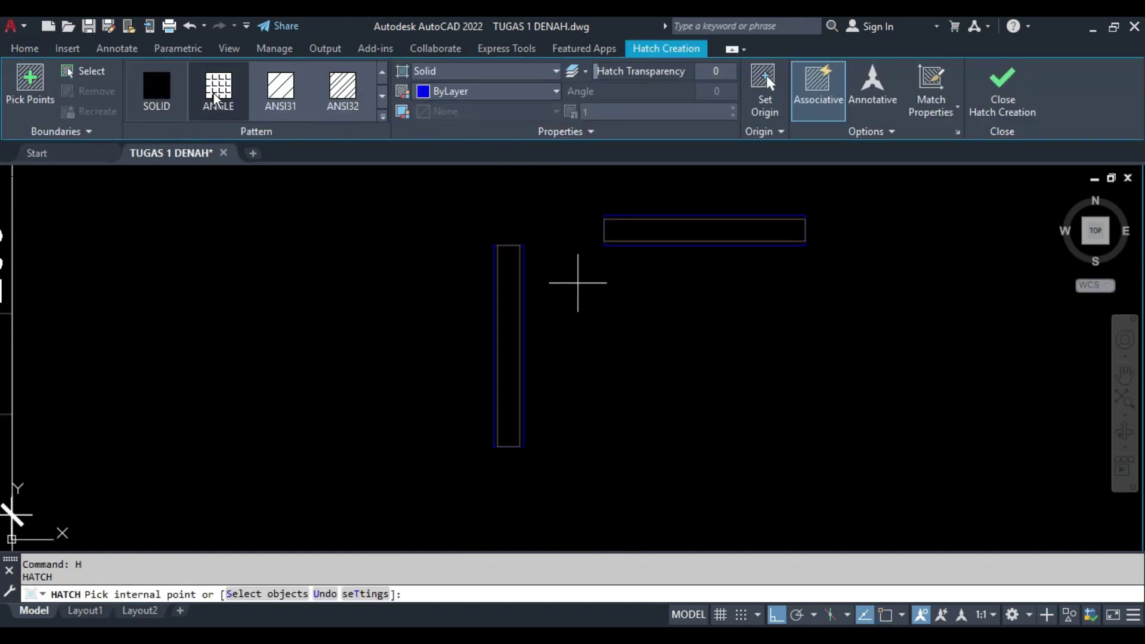
# - Hatch the vertical and horizontal wall rectangles with the ANSI31 diagonal pattern
pyautogui.click(280, 89)
pyautogui.scroll(2, 525, 310)
pyautogui.click(494, 307)
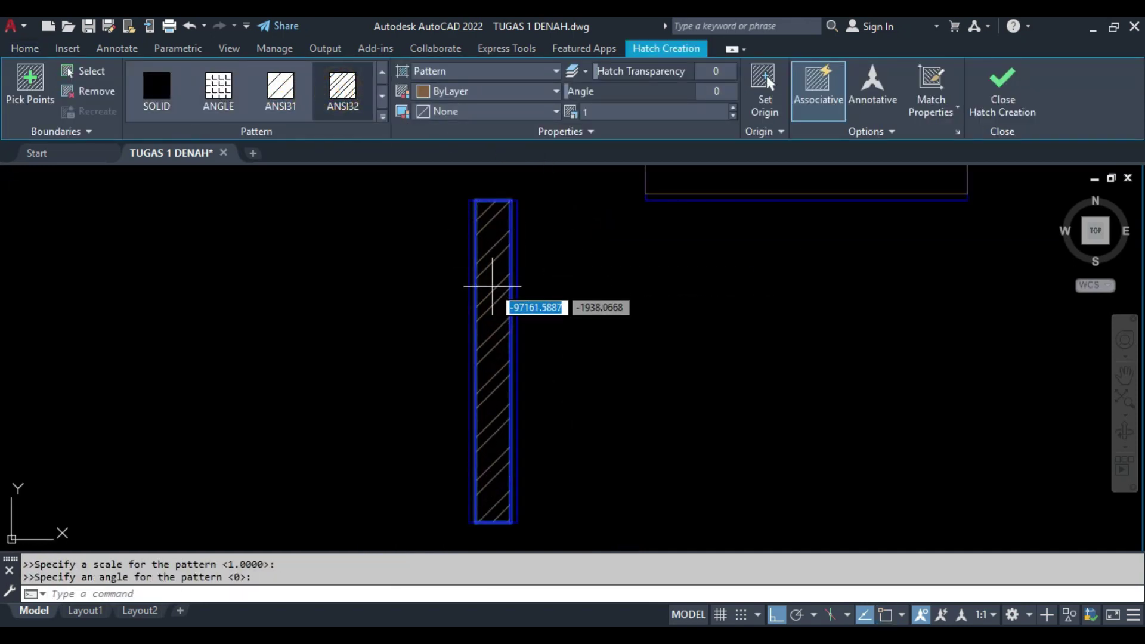
pyautogui.press('Escape')
pyautogui.scroll(2, 513, 240)
pyautogui.moveTo(592, 208); pyautogui.dragTo(525, 346, button='middle')
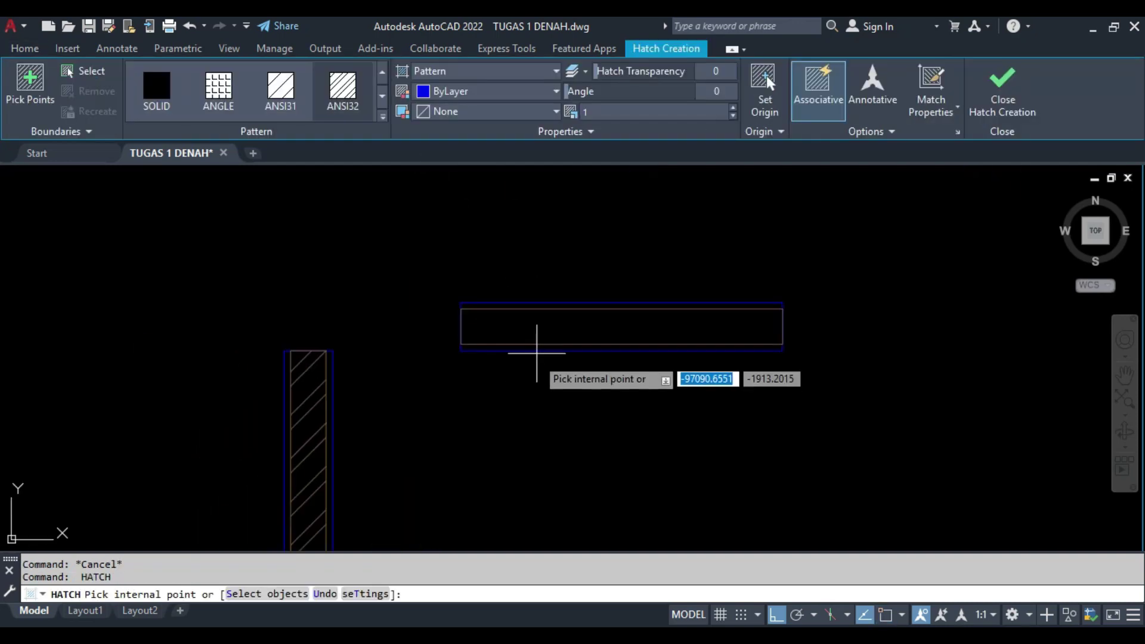
pyautogui.click(485, 313)
pyautogui.press('Escape')
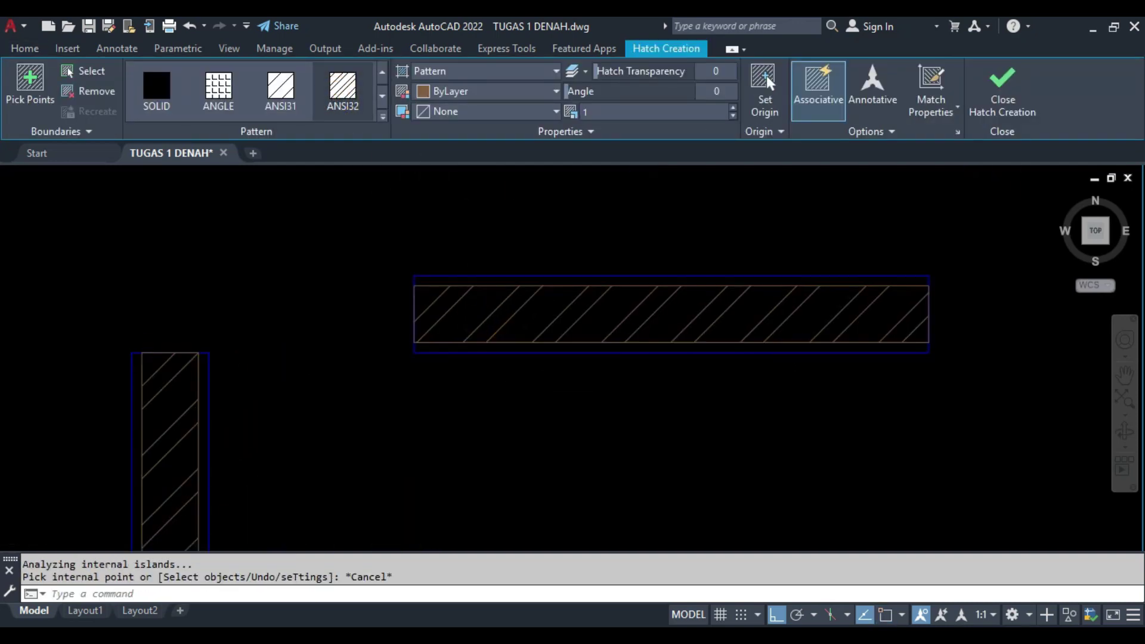
pyautogui.scroll(-5, 697, 284)
pyautogui.click(610, 370)
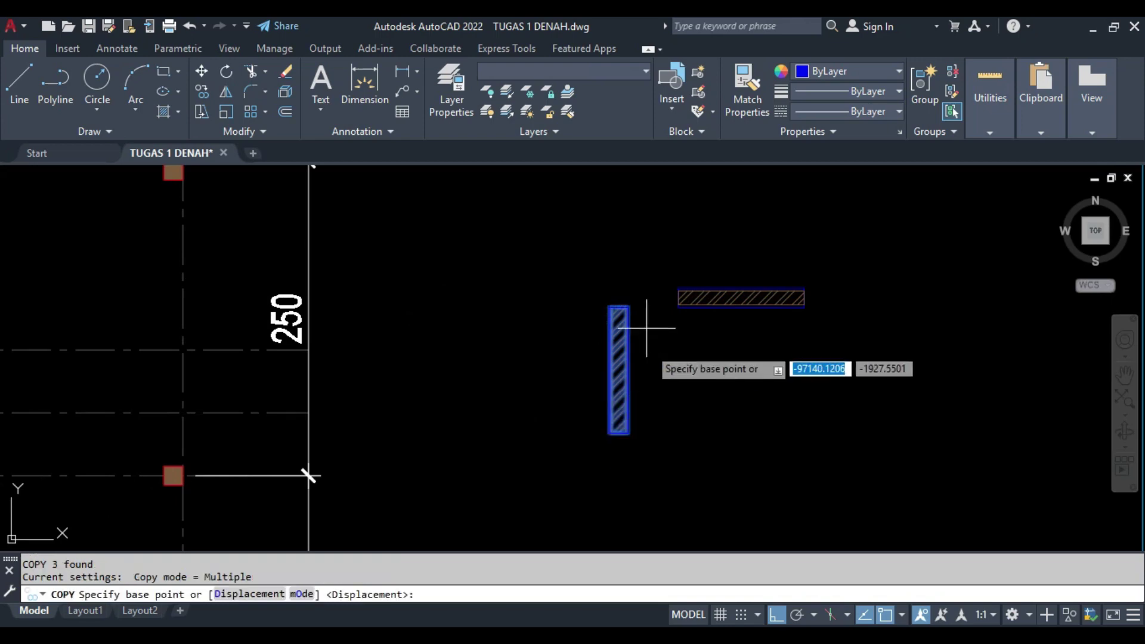
# - Copy the hatched wall piece to the top-left column
pyautogui.scroll(5, 620, 334)
pyautogui.click(598, 349)
pyautogui.scroll(-5, 620, 382)
pyautogui.scroll(5, 537, 298)
pyautogui.click(463, 257)
pyautogui.press('Escape')
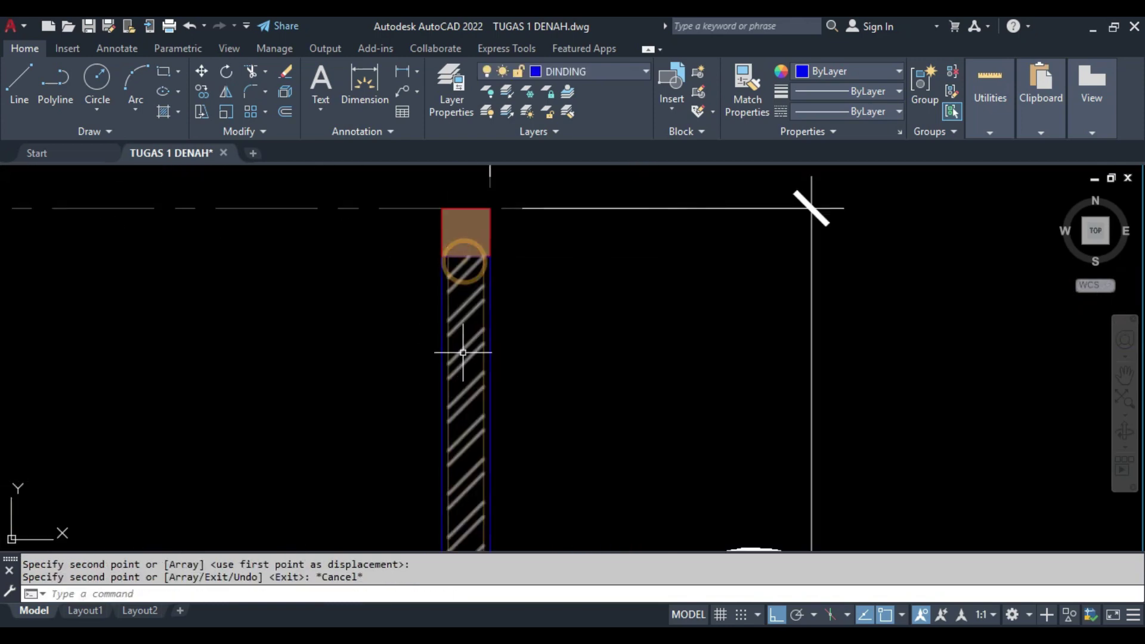
pyautogui.scroll(-2, 394, 309)
pyautogui.scroll(2, 436, 365)
# - Place a copy of the horizontal hatched wall at another column on the grid
pyautogui.click(435, 365)
pyautogui.scroll(-5, 401, 237)
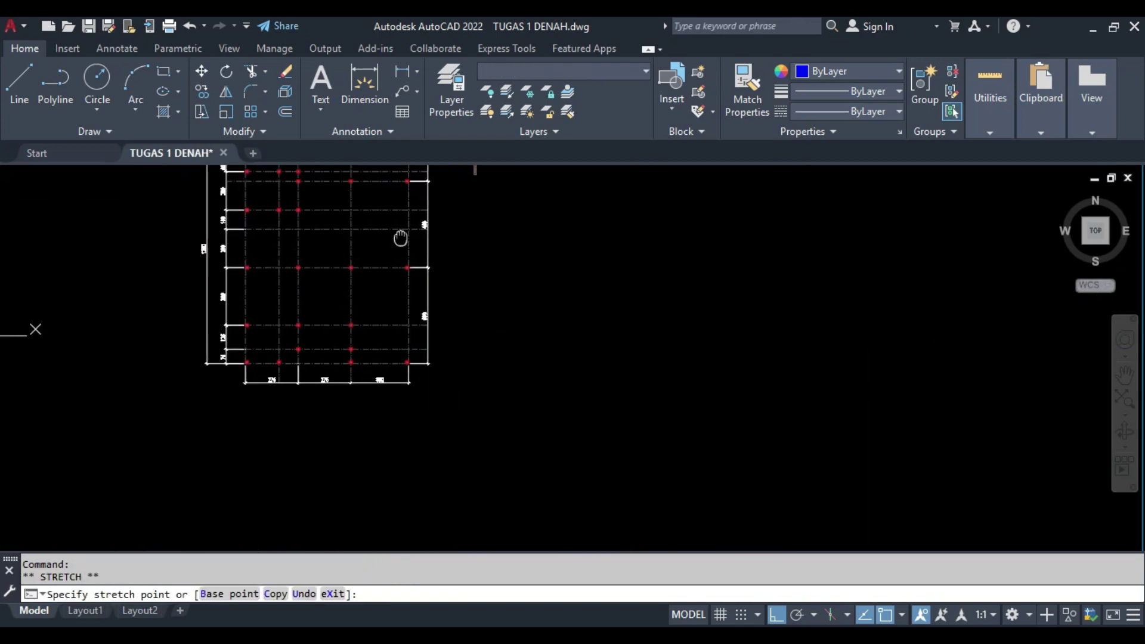
pyautogui.scroll(4, 371, 475)
pyautogui.scroll(-5, 567, 371)
pyautogui.scroll(4, 554, 428)
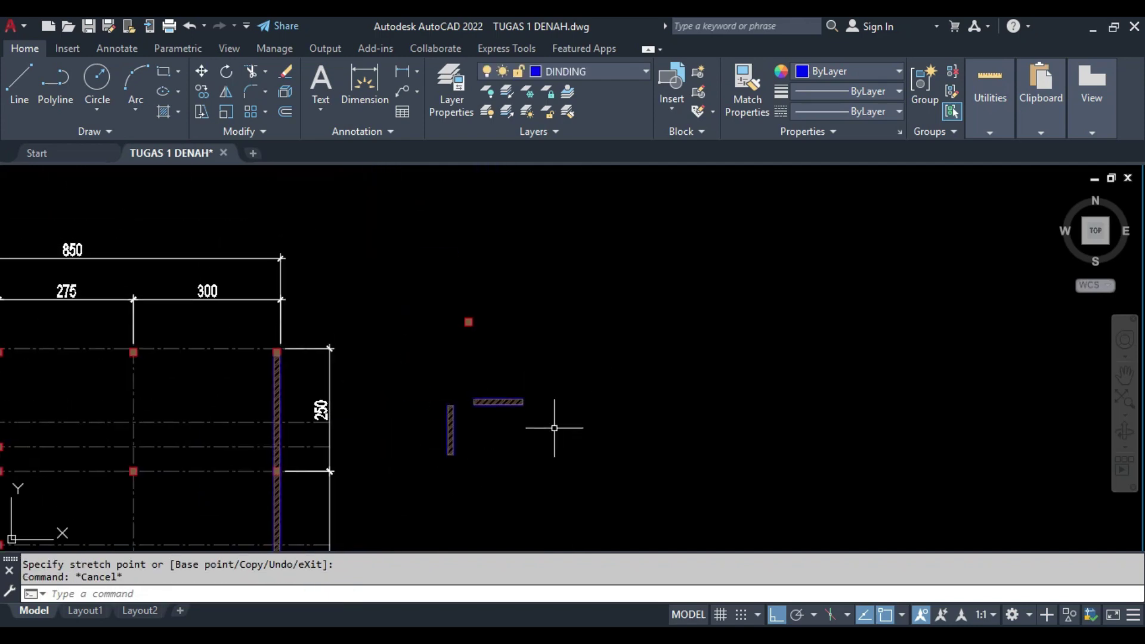
pyautogui.scroll(2, 495, 405)
pyautogui.click(455, 427)
pyautogui.scroll(-3, 486, 409)
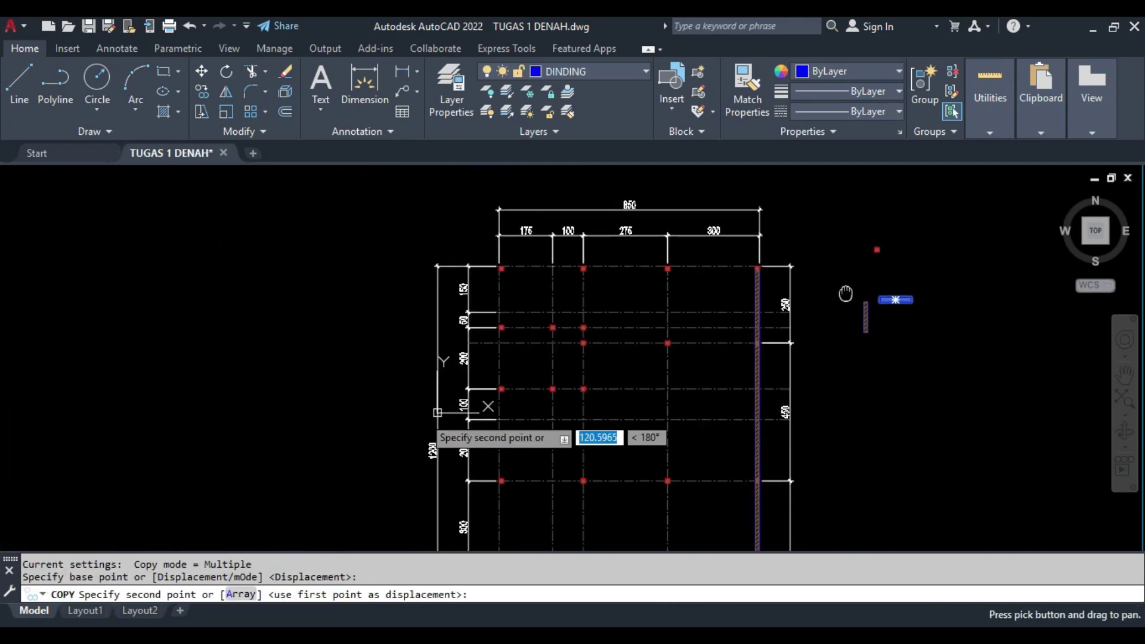
pyautogui.scroll(3, 626, 230)
pyautogui.scroll(3, 563, 352)
pyautogui.scroll(-3, 573, 352)
pyautogui.scroll(3, 593, 263)
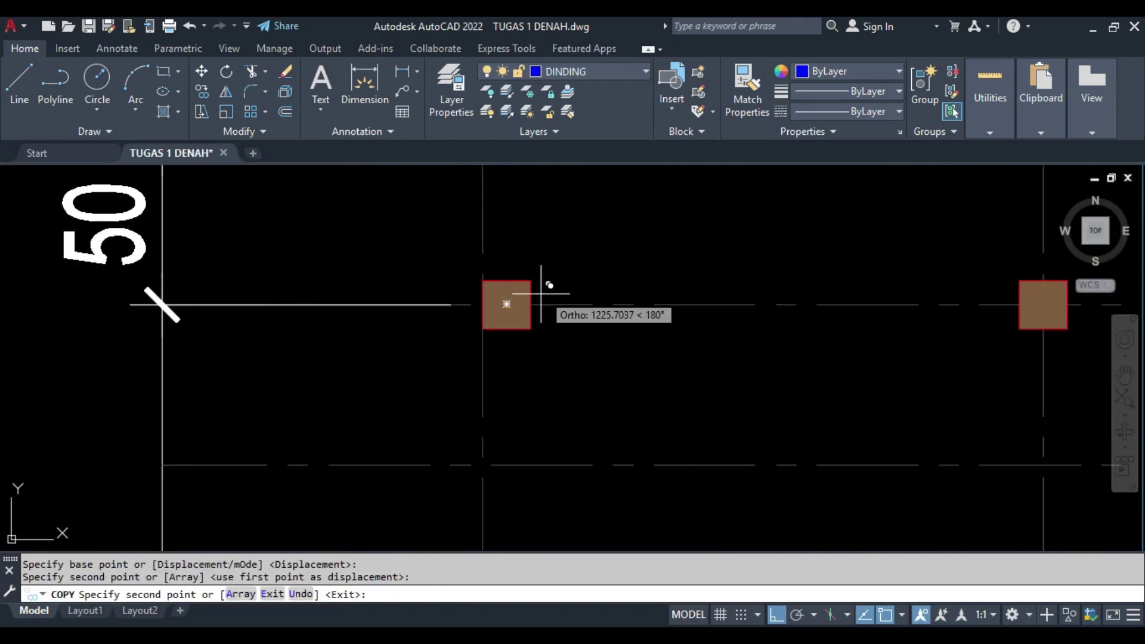
pyautogui.click(542, 288)
pyautogui.scroll(-3, 583, 358)
pyautogui.scroll(1, 576, 393)
pyautogui.scroll(2, 576, 393)
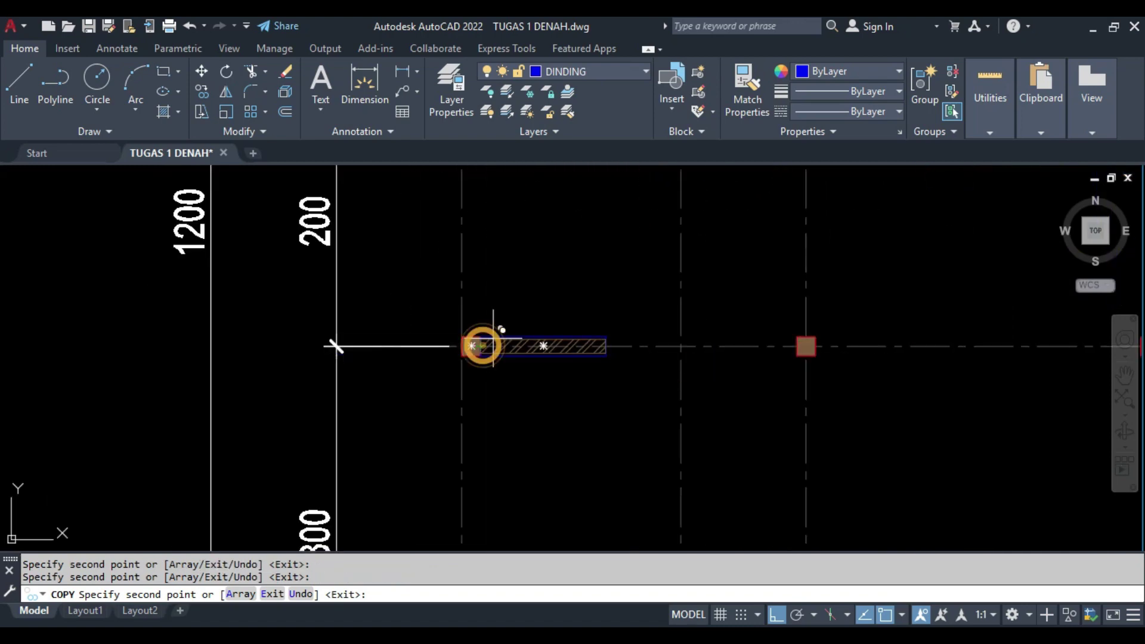
pyautogui.scroll(-5, 493, 338)
pyautogui.scroll(1, 519, 353)
pyautogui.scroll(3, 417, 306)
pyautogui.scroll(-2, 630, 360)
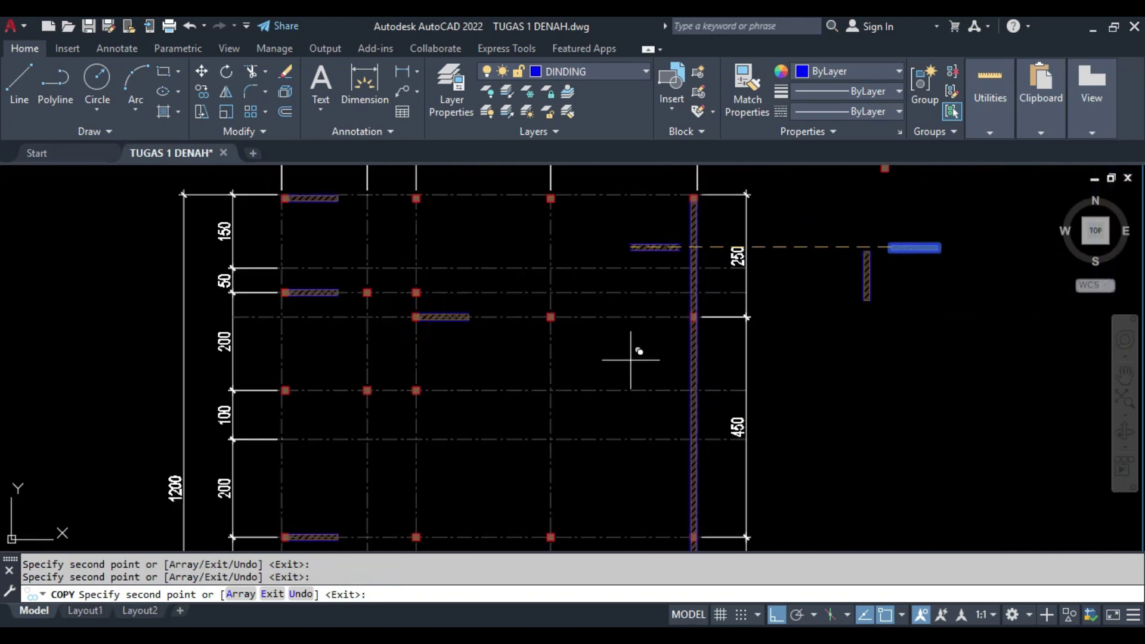
pyautogui.scroll(4, 597, 346)
pyautogui.press('Escape')
pyautogui.scroll(-4, 555, 328)
pyautogui.scroll(3, 384, 366)
pyautogui.scroll(2, 537, 388)
# - Select a hatched wall and grab its end grip, then cancel the stretch
pyautogui.click(629, 419)
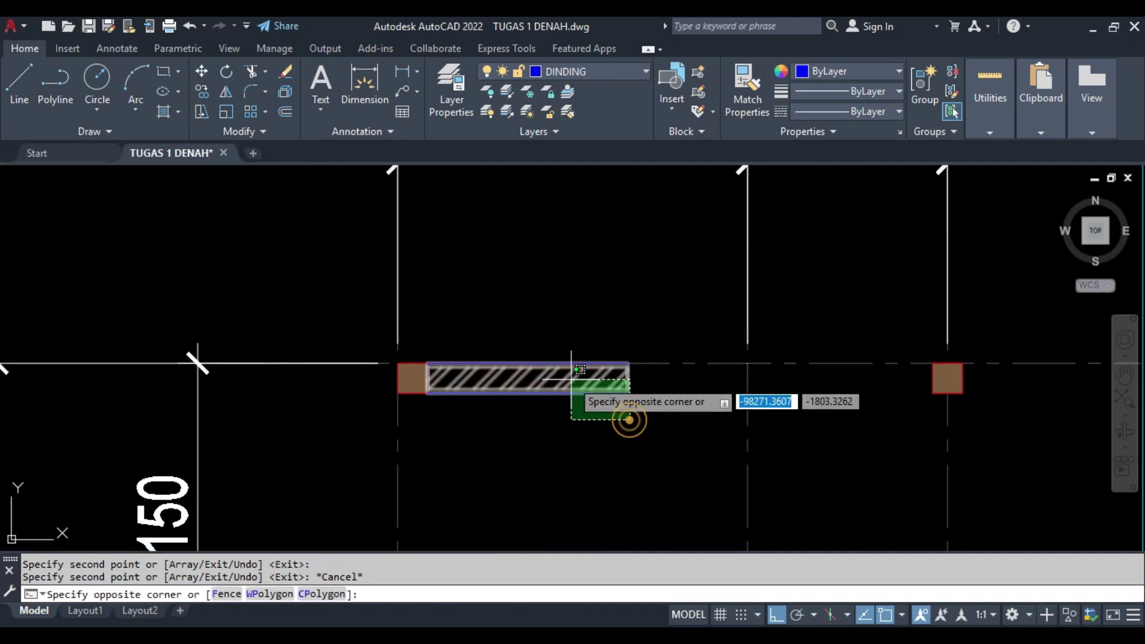
pyautogui.click(572, 369)
pyautogui.click(631, 378)
pyautogui.scroll(-2, 792, 378)
pyautogui.scroll(4, 997, 324)
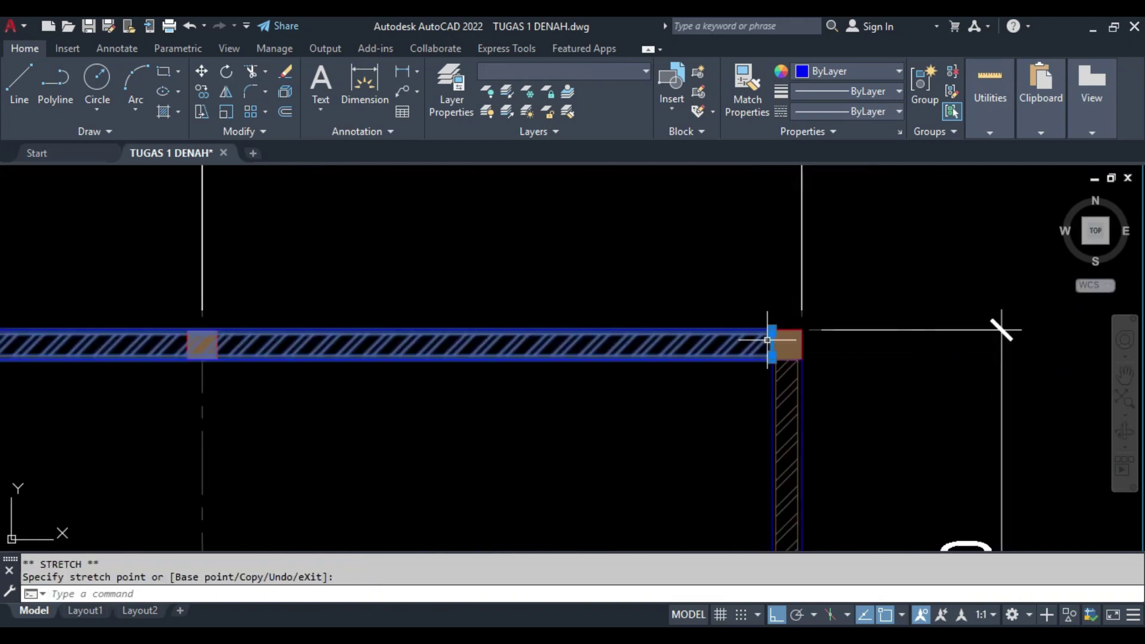
pyautogui.press('Escape')
pyautogui.scroll(-3, 568, 358)
pyautogui.scroll(4, 793, 404)
# - Stretch the hatched wall's end grip out to meet the next column
pyautogui.click(801, 384)
pyautogui.scroll(2, 611, 373)
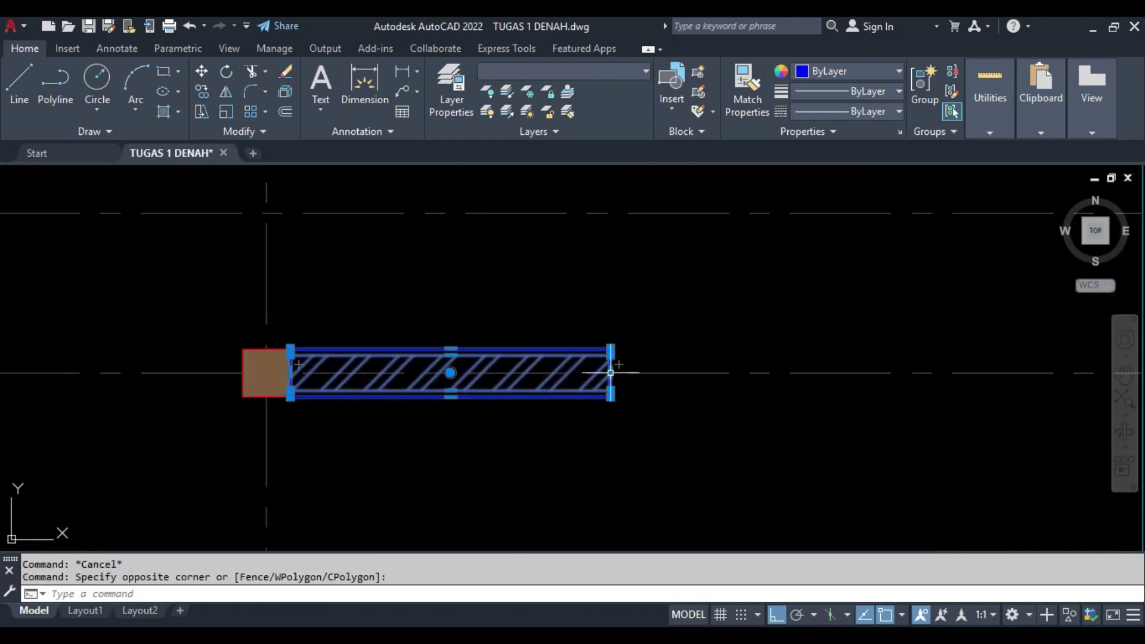
pyautogui.click(611, 373)
pyautogui.scroll(-5, 611, 373)
pyautogui.scroll(6, 656, 379)
pyautogui.click(912, 383)
pyautogui.press('Escape')
pyautogui.scroll(-3, 768, 257)
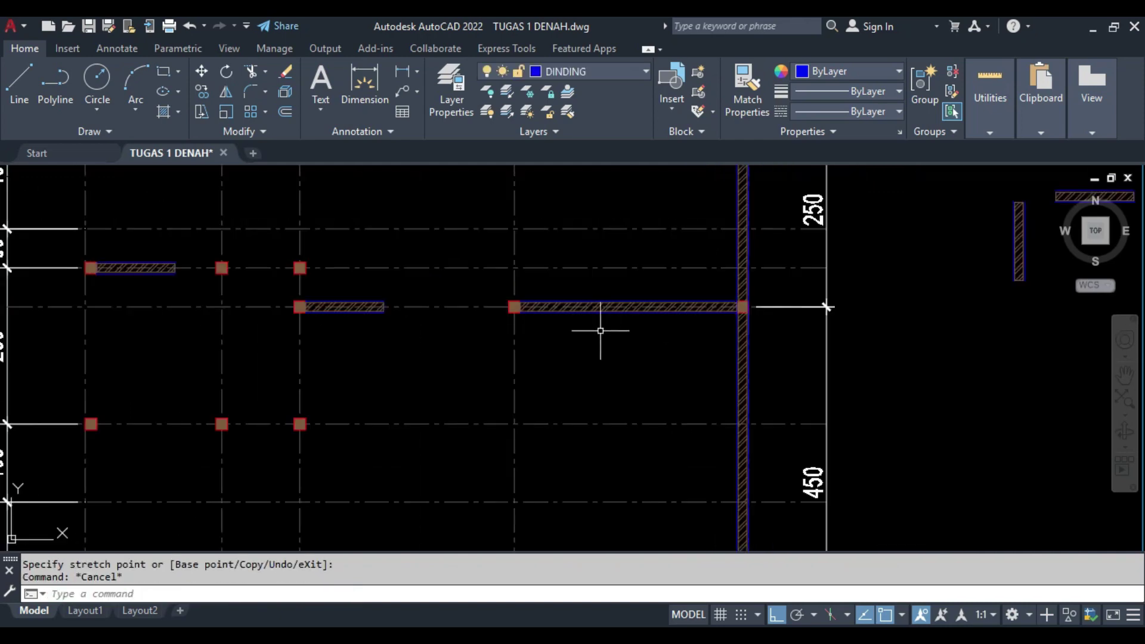
pyautogui.scroll(3, 601, 331)
pyautogui.scroll(2, 695, 362)
# - Select another wall, grab its right end grip and pan toward the neighbouring column
pyautogui.click(217, 256)
pyautogui.click(534, 302)
pyautogui.click(532, 280)
pyautogui.moveTo(867, 308); pyautogui.dragTo(701, 309, button='middle')
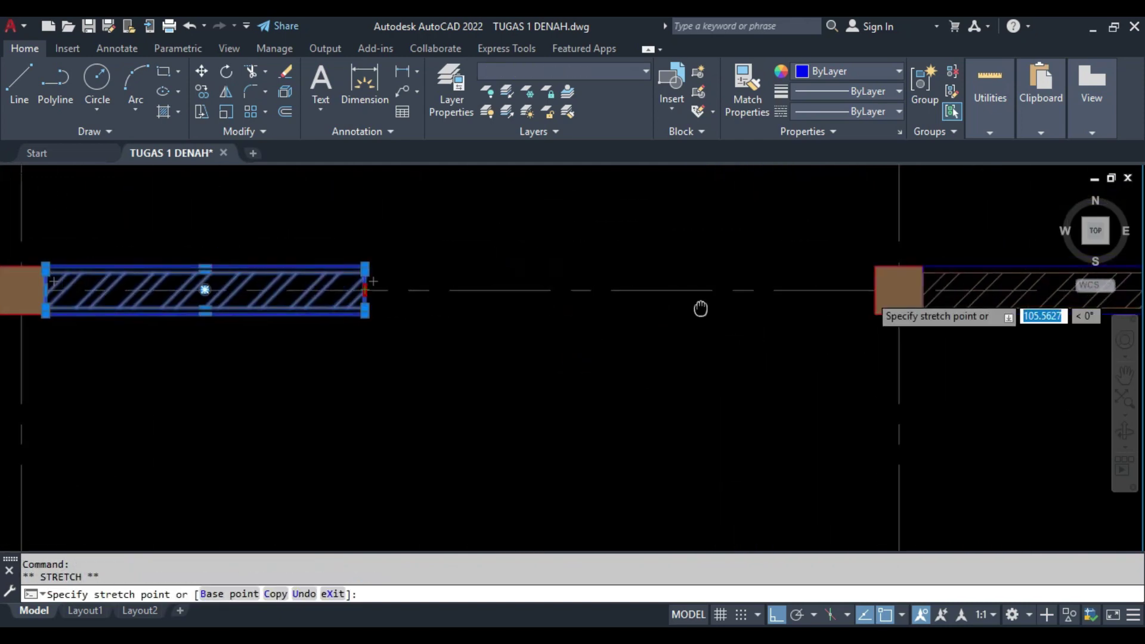
pyautogui.press('Escape')
pyautogui.scroll(-3, 875, 290)
pyautogui.scroll(3, 728, 325)
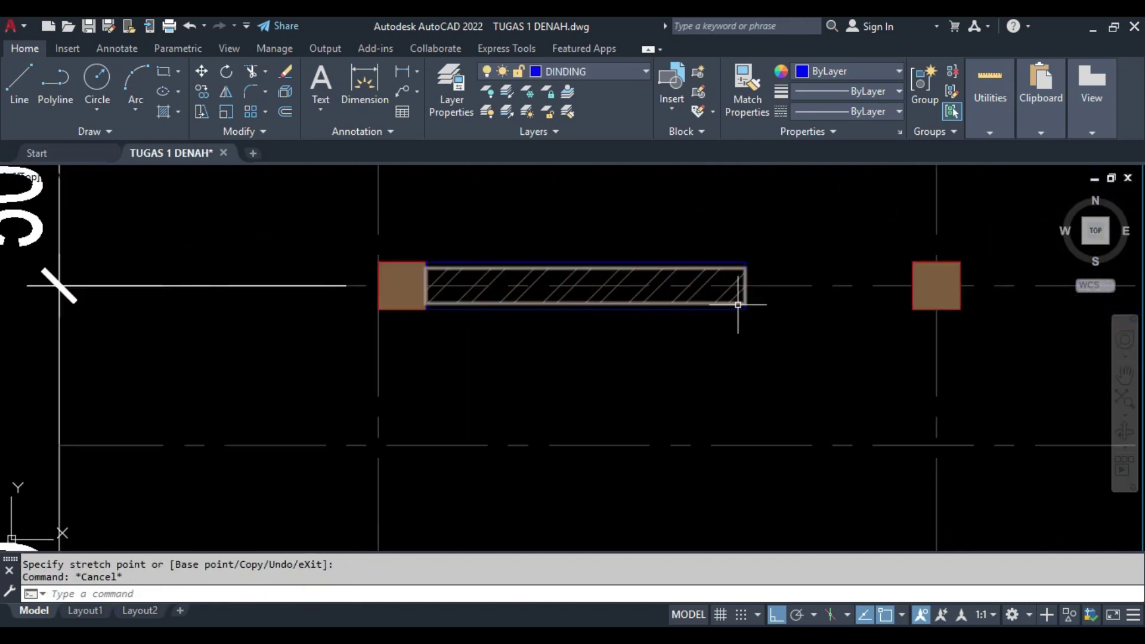
pyautogui.write('C')
pyautogui.moveTo(914, 286); pyautogui.dragTo(660, 298, button='middle')
# - Place one more wall copy at the next column, then select a hatched wall
pyautogui.click(676, 293)
pyautogui.press('Escape')
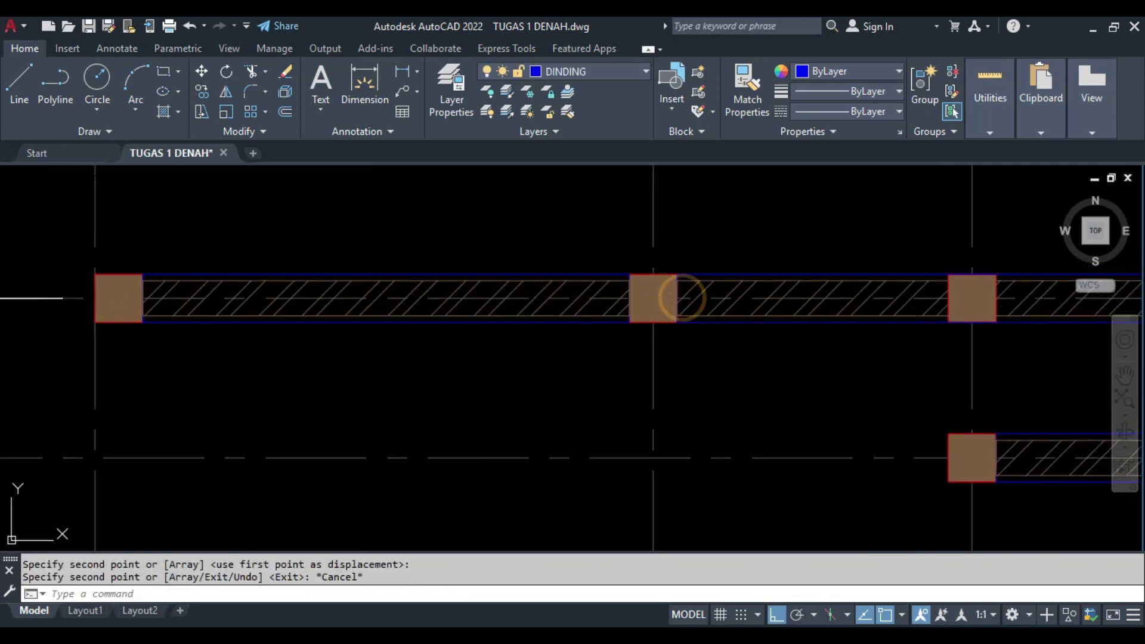
pyautogui.scroll(-3, 605, 370)
pyautogui.click(556, 327)
pyautogui.click(816, 335)
pyautogui.write('s')
pyautogui.press('Return')
pyautogui.press('Escape')
pyautogui.scroll(-5, 557, 376)
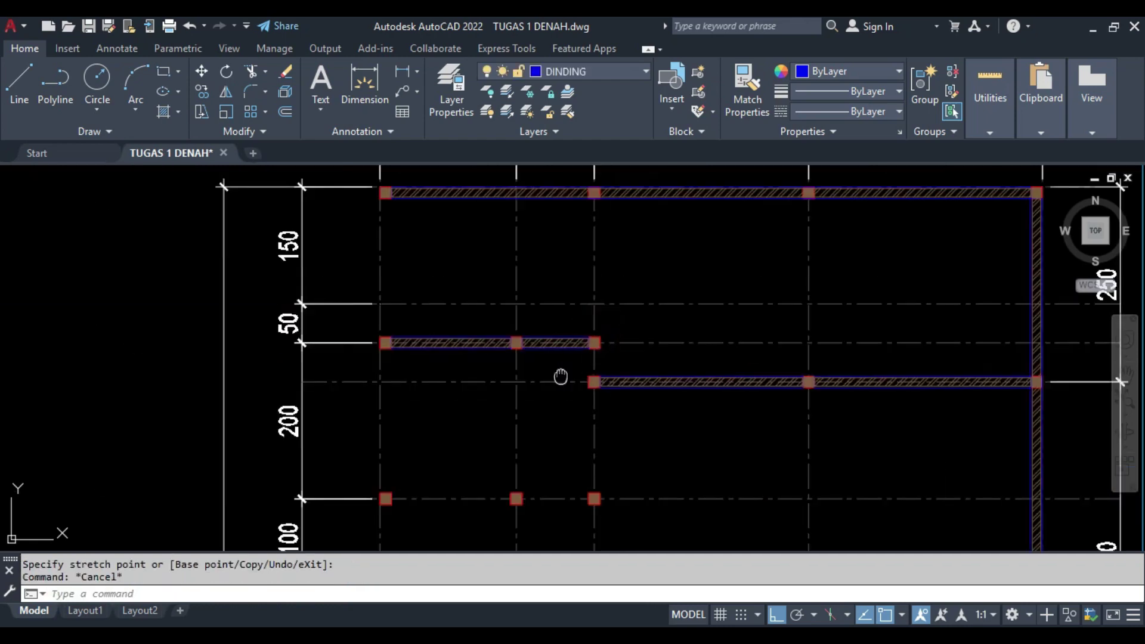
pyautogui.scroll(2, 616, 379)
pyautogui.scroll(3, 588, 369)
# - Window-select a hatched wall and grab its end grip, then cancel the stretch
pyautogui.click(691, 316)
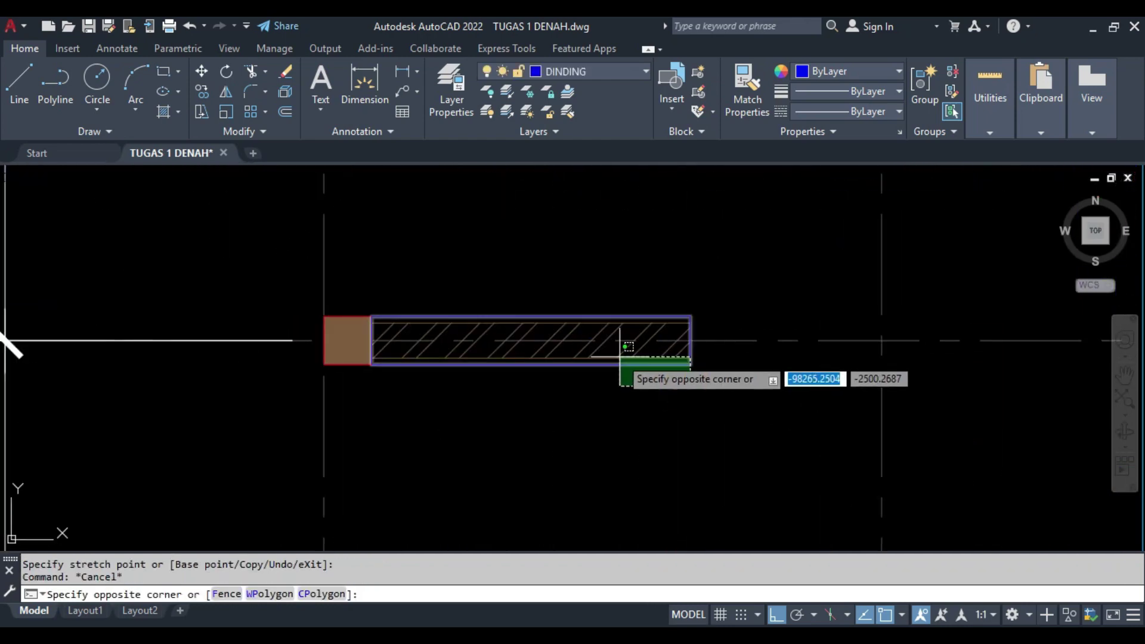
pyautogui.click(370, 360)
pyautogui.scroll(-2, 690, 332)
pyautogui.click(692, 341)
pyautogui.scroll(3, 821, 341)
pyautogui.scroll(-4, 696, 343)
pyautogui.press('Escape')
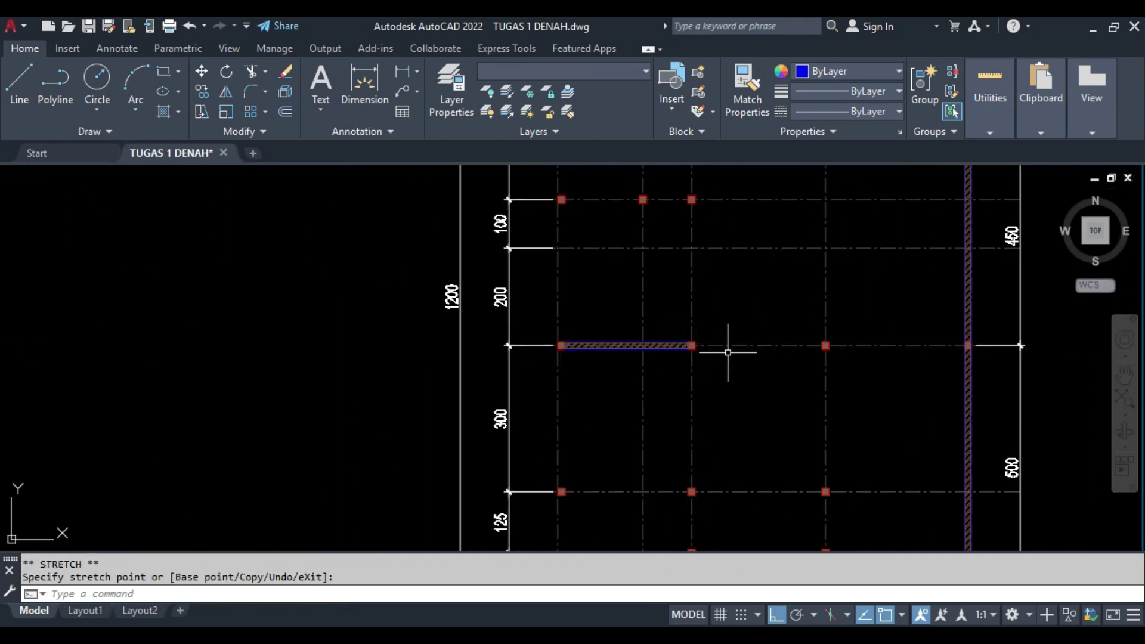
pyautogui.scroll(2, 729, 340)
pyautogui.scroll(4, 704, 309)
# - Copy the hatched wall right of the column, using the column centre as base point
pyautogui.click(539, 325)
pyautogui.scroll(-4, 634, 316)
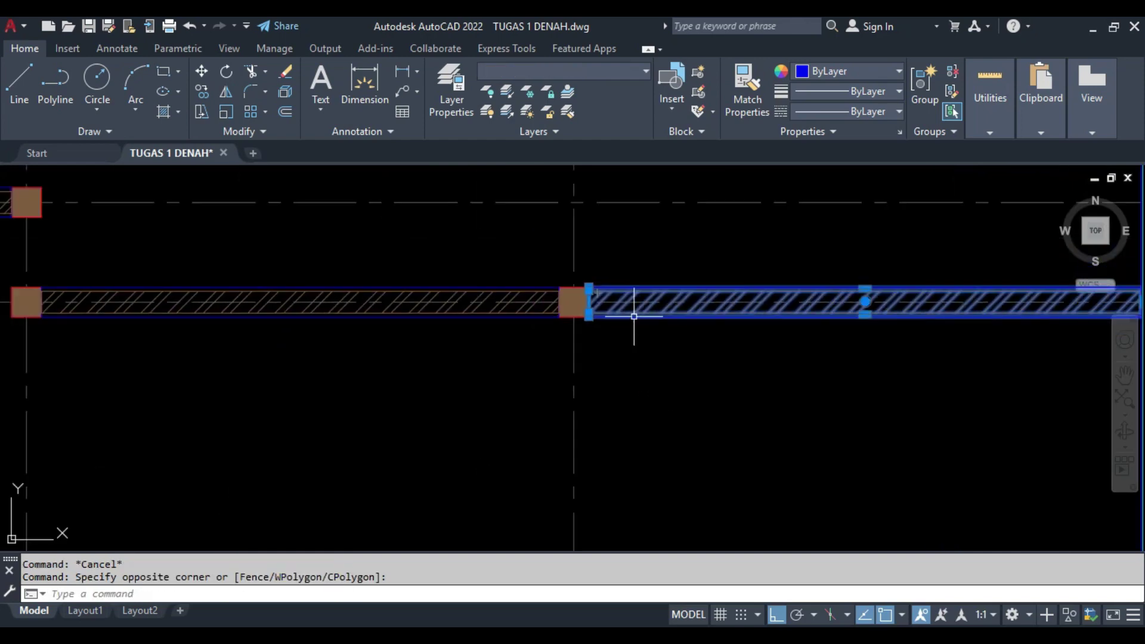
pyautogui.scroll(2, 616, 325)
pyautogui.click(537, 287)
pyautogui.scroll(-3, 537, 287)
pyautogui.scroll(3, 550, 286)
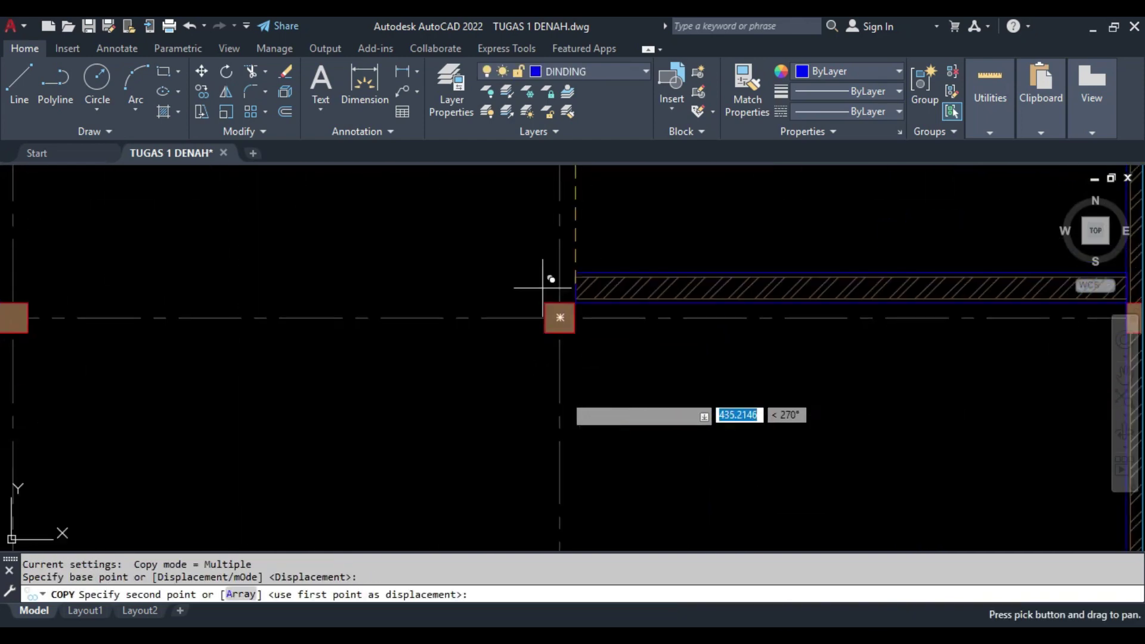
pyautogui.scroll(2, 568, 323)
pyautogui.click(568, 322)
pyautogui.scroll(-3, 573, 310)
pyautogui.press('Escape')
# - Copy the three selected wall pieces onto the next grid line
pyautogui.scroll(3, 554, 325)
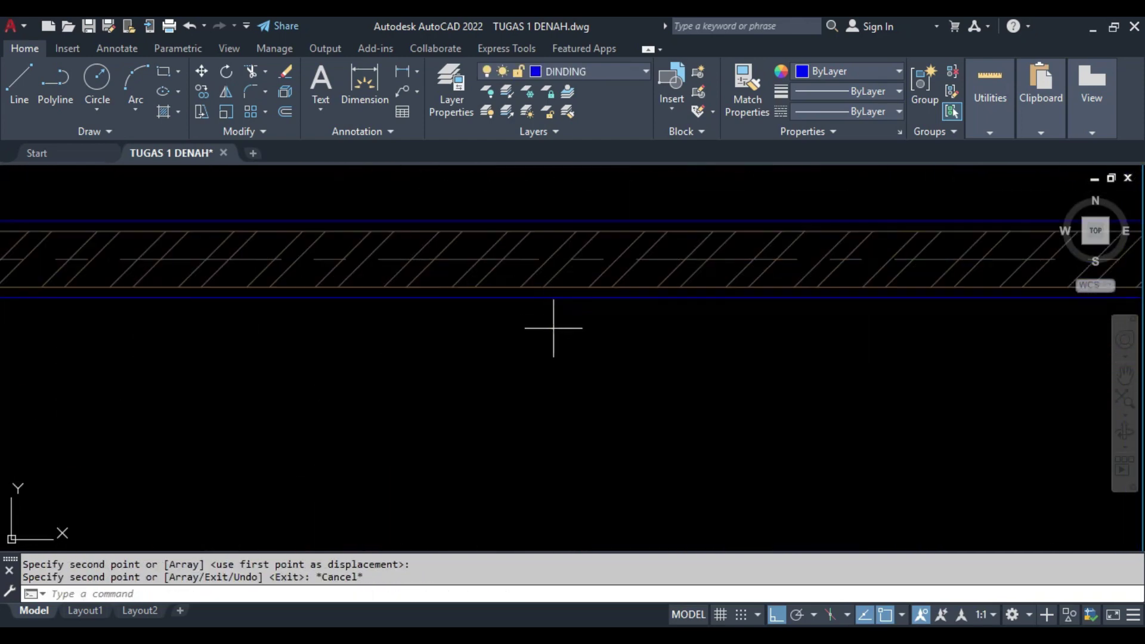
pyautogui.scroll(-2, 537, 322)
pyautogui.click(512, 321)
pyautogui.write('co')
pyautogui.press('Return')
pyautogui.scroll(4, 534, 310)
pyautogui.scroll(-5, 535, 293)
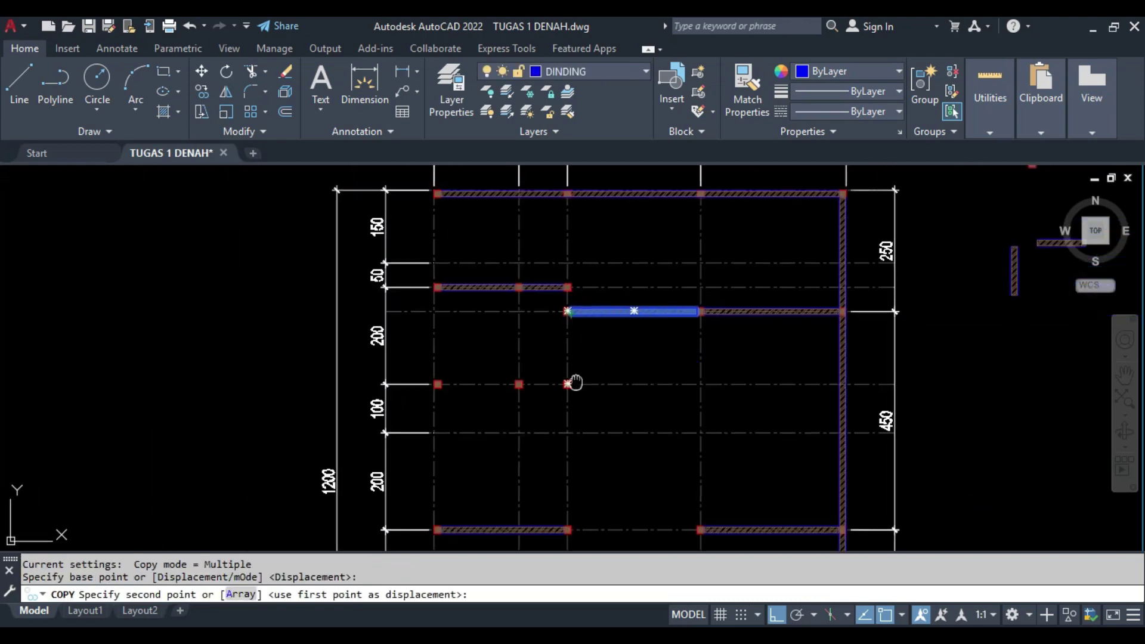
pyautogui.scroll(2, 573, 380)
pyautogui.scroll(2, 577, 365)
pyautogui.scroll(3, 539, 263)
pyautogui.scroll(-2, 513, 382)
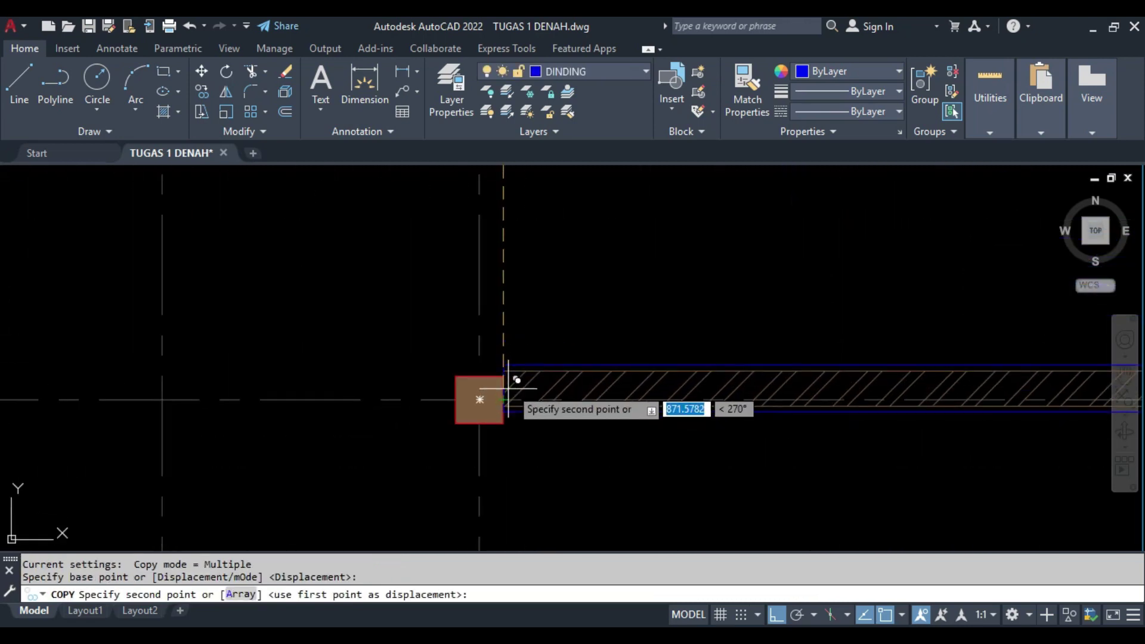
pyautogui.scroll(-2, 503, 334)
pyautogui.scroll(-2, 507, 325)
pyautogui.click(511, 324)
pyautogui.scroll(1, 564, 352)
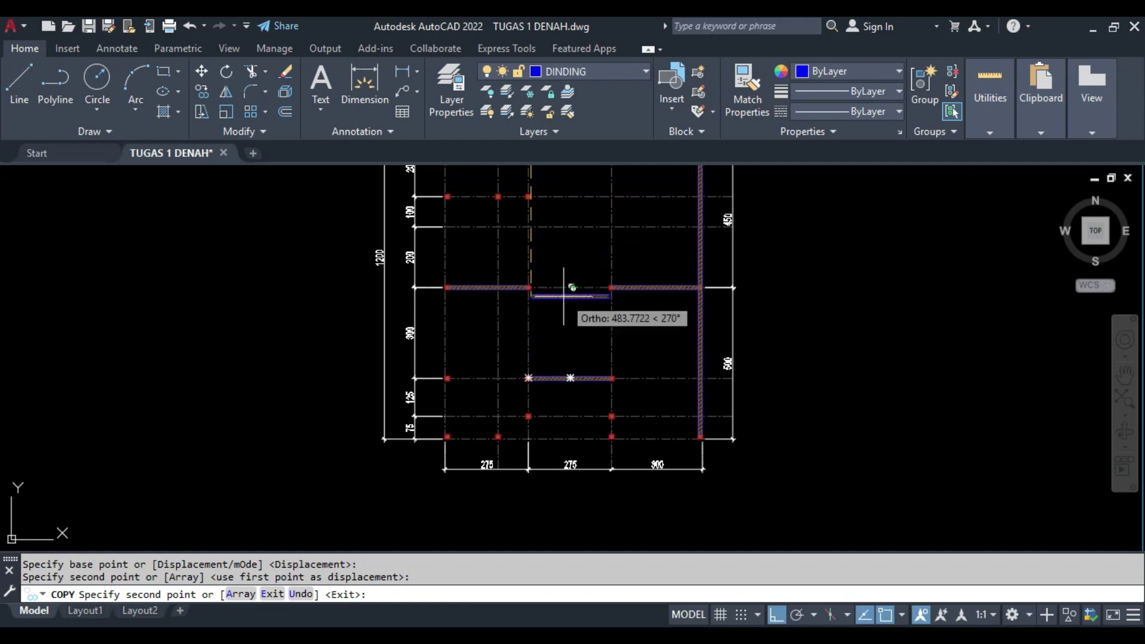
pyautogui.scroll(2, 597, 316)
pyautogui.scroll(2, 567, 342)
pyautogui.press('Escape')
# - Copy another hatched wall onto a grid intersection on the lower row
pyautogui.scroll(2, 608, 360)
pyautogui.scroll(2, 642, 323)
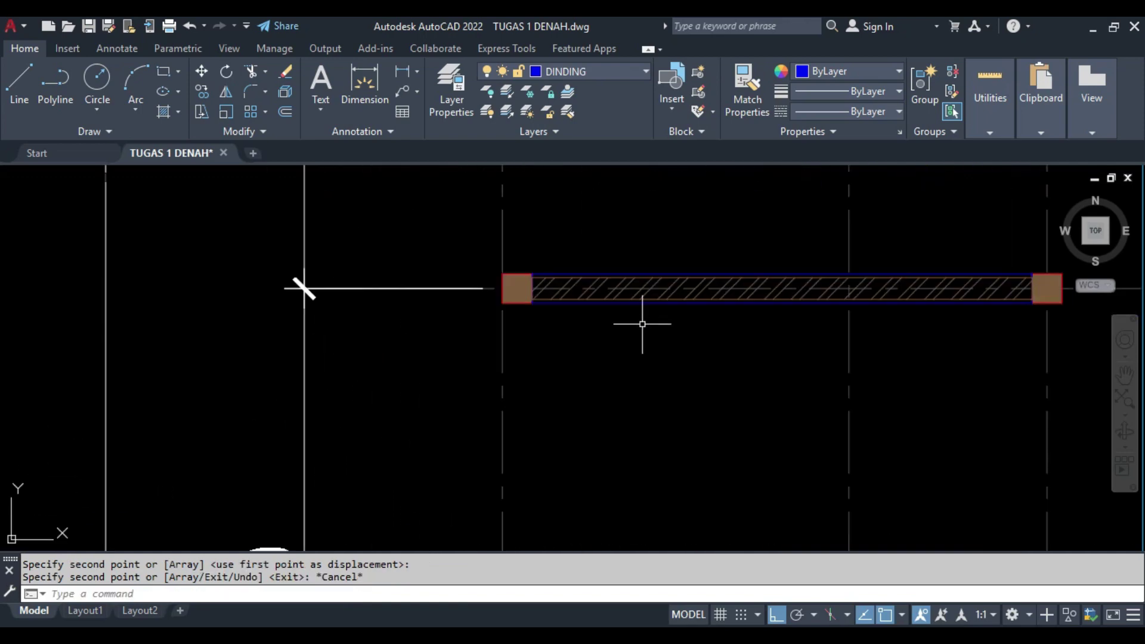
pyautogui.click(642, 324)
pyautogui.scroll(3, 554, 311)
pyautogui.scroll(-2, 588, 370)
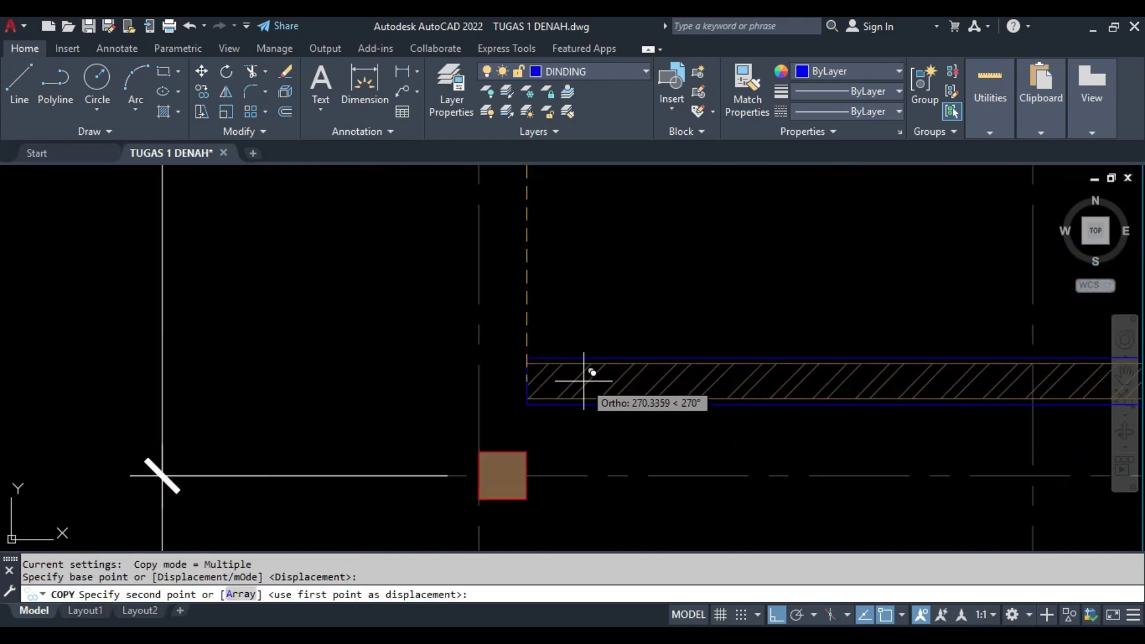
pyautogui.scroll(-2, 567, 345)
pyautogui.click(569, 343)
pyautogui.press('Escape')
pyautogui.scroll(-2, 745, 360)
pyautogui.scroll(-1, 597, 380)
pyautogui.scroll(-2, 596, 380)
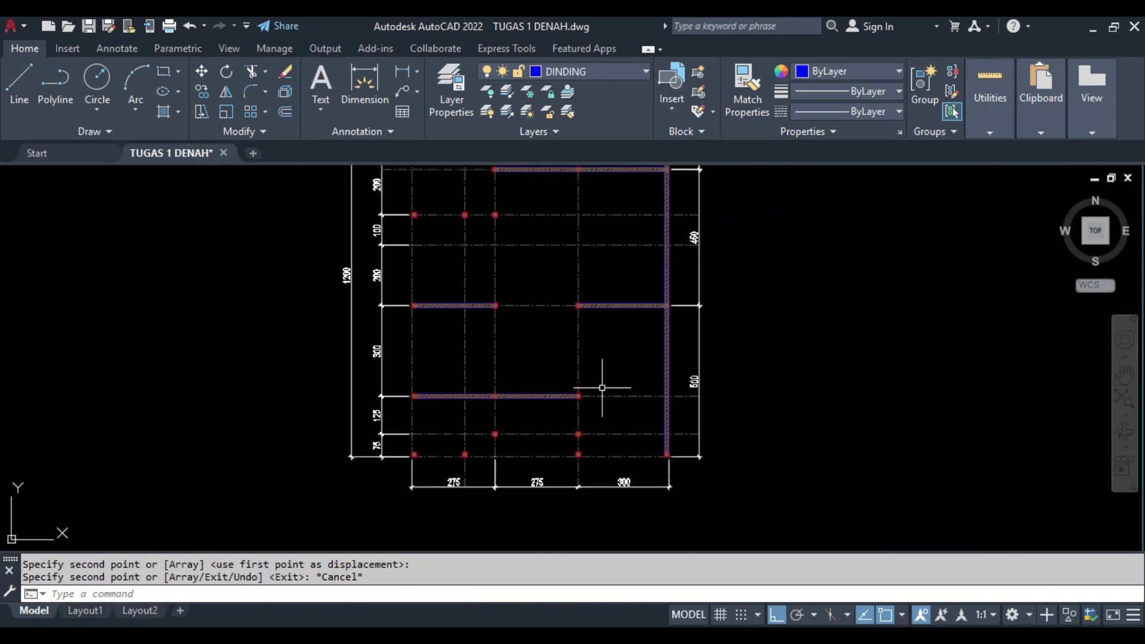
pyautogui.scroll(1, 638, 381)
pyautogui.scroll(2, 597, 358)
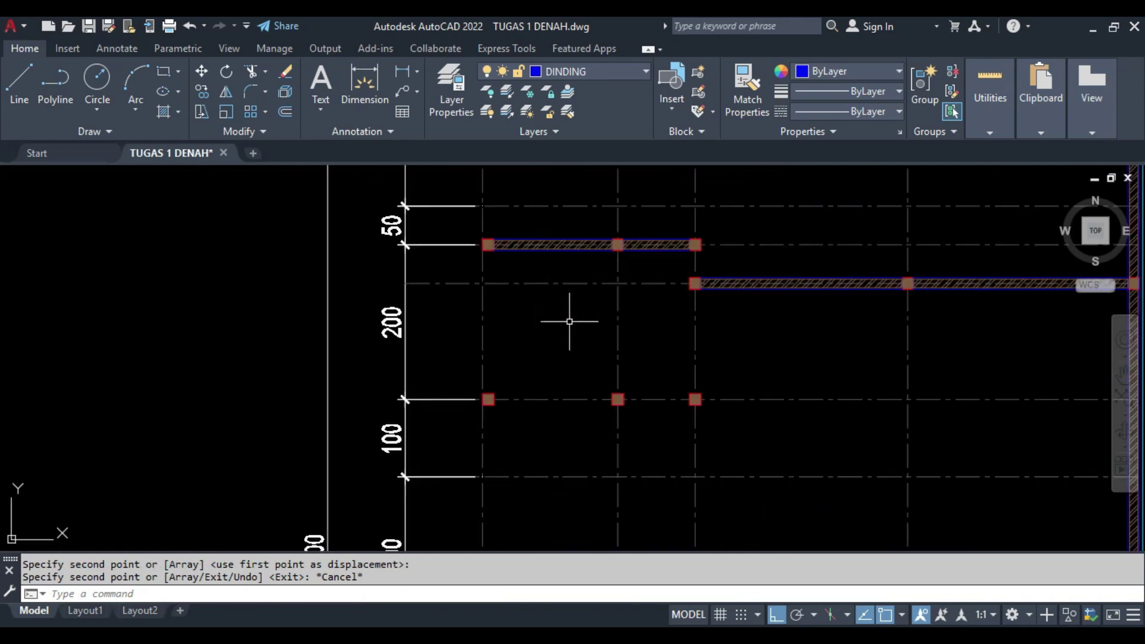
pyautogui.scroll(5, 558, 307)
# - Change the wall's hatch to the ANSI37 crosshatch at scale 2
pyautogui.click(382, 116)
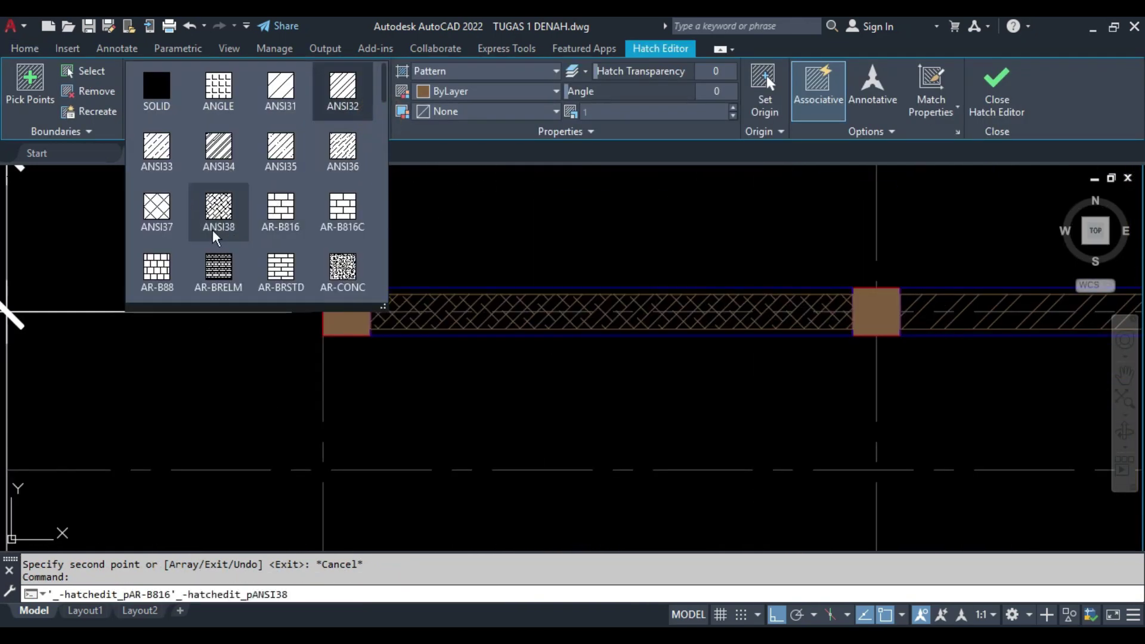
pyautogui.click(159, 210)
pyautogui.click(656, 111)
pyautogui.write('2')
pyautogui.press('Return')
pyautogui.press('Escape')
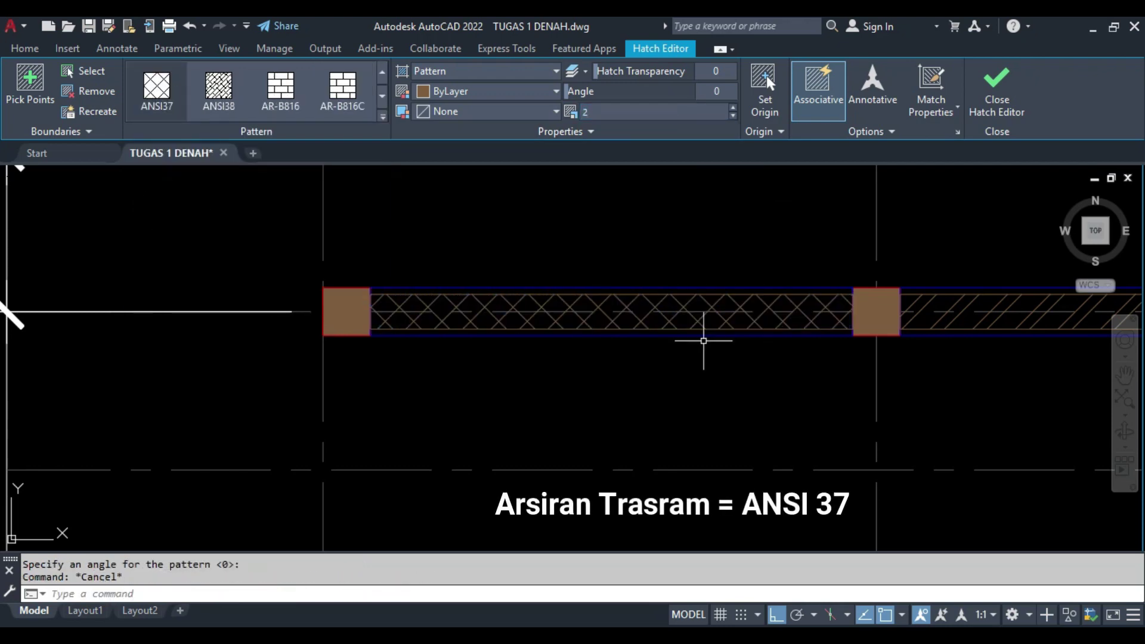
pyautogui.press('Escape')
# - Match the ANSI37 crosshatch onto the neighbouring wall section with MATCHPROP
pyautogui.write('M')
pyautogui.click(645, 322)
pyautogui.moveTo(918, 317); pyautogui.dragTo(733, 321, button='middle')
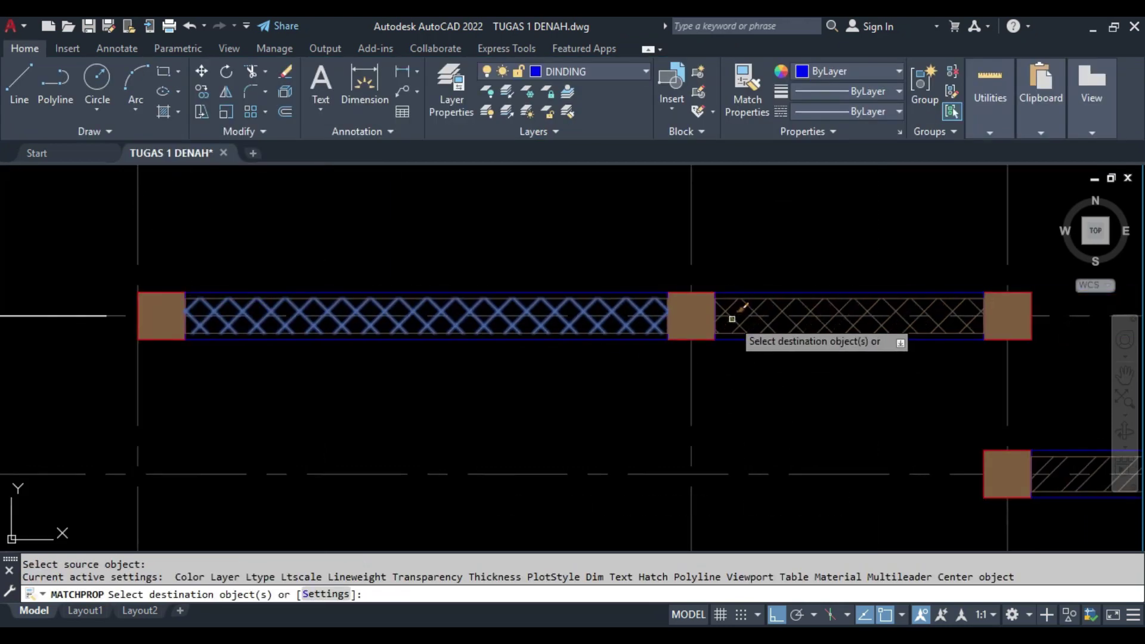
pyautogui.click(733, 319)
pyautogui.press('Escape')
# - Copy both crosshatched wall sections 200 units down from the wall corner
pyautogui.moveTo(803, 358); pyautogui.dragTo(716, 379, button='middle')
pyautogui.click(716, 379)
pyautogui.click(503, 365)
pyautogui.write('co')
pyautogui.press('Return')
pyautogui.moveTo(503, 388); pyautogui.dragTo(729, 320, button='middle')
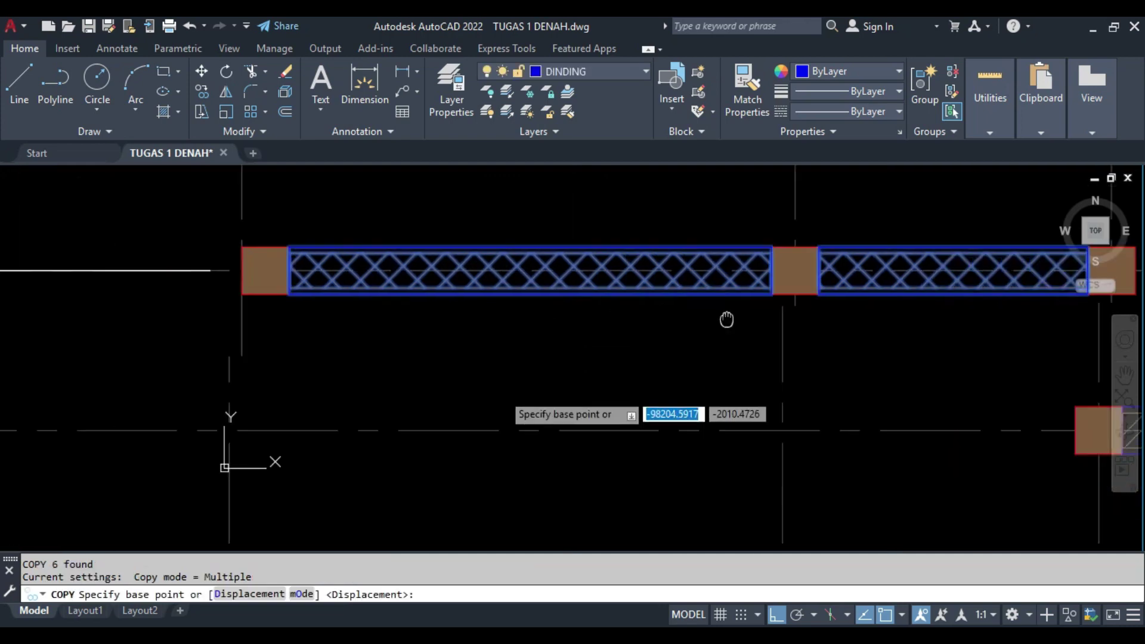
pyautogui.scroll(-2, 396, 345)
pyautogui.click(380, 352)
pyautogui.write('00')
pyautogui.press('Return')
pyautogui.press('Escape')
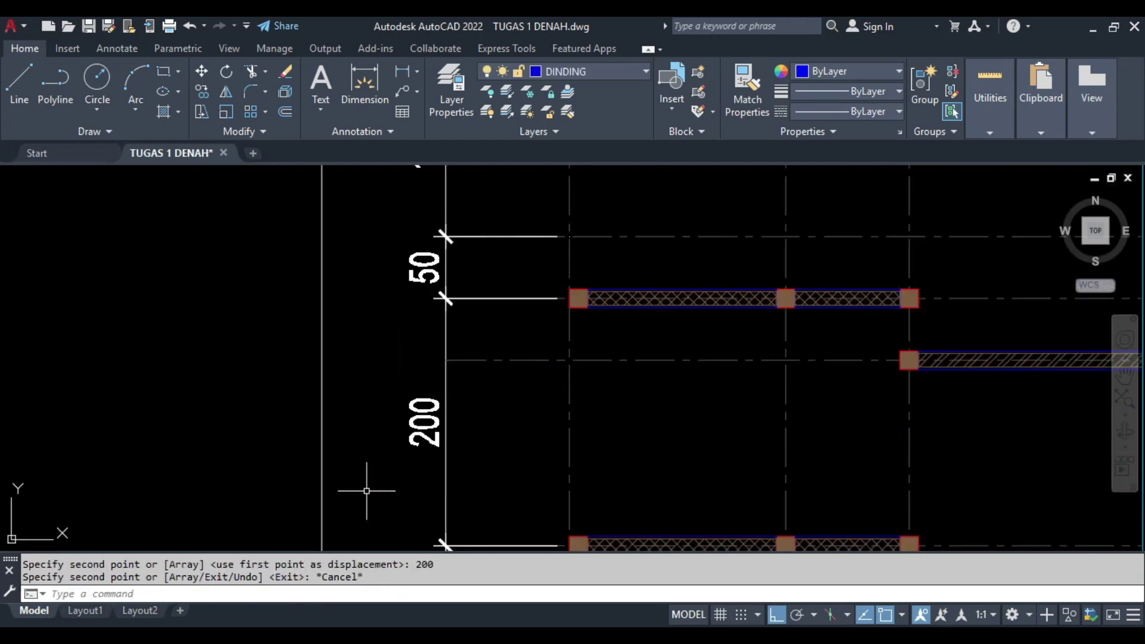
# - Copy the selected wall to the next grid junction of the plan
pyautogui.moveTo(782, 392)
pyautogui.mouseDown(button='middle')
pyautogui.moveTo(513, 391)
pyautogui.moveTo(535, 406)
pyautogui.mouseUp(button='middle')
pyautogui.scroll(-4, 556, 395)
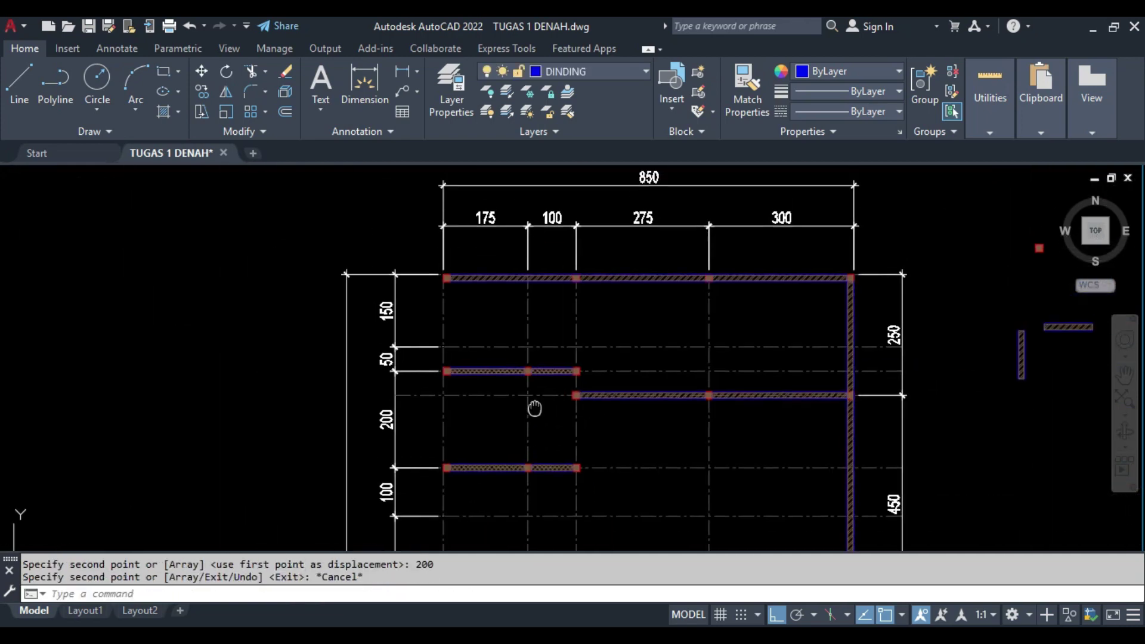
pyautogui.scroll(2, 963, 365)
pyautogui.write('co')
pyautogui.press('Return')
pyautogui.scroll(2, 1006, 358)
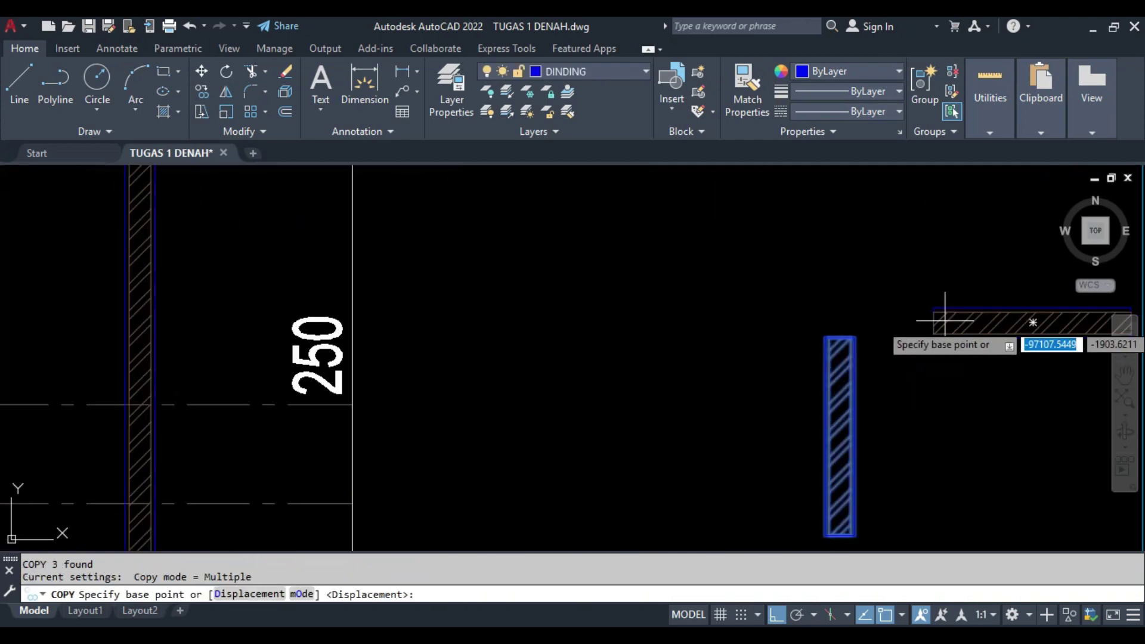
pyautogui.click(813, 327)
pyautogui.scroll(-2, 722, 310)
pyautogui.scroll(2, 594, 183)
pyautogui.scroll(2, 608, 246)
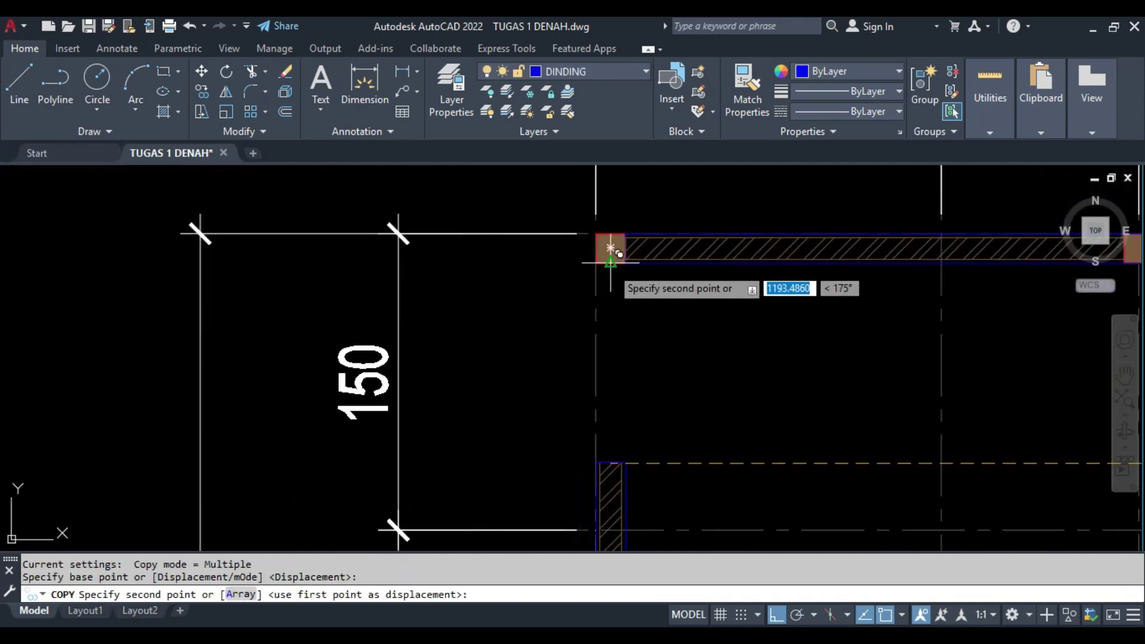
pyautogui.click(608, 245)
pyautogui.scroll(-3, 638, 255)
pyautogui.scroll(2, 600, 271)
pyautogui.scroll(-3, 600, 283)
# - Place another wall copy at the next grid junction
pyautogui.scroll(3, 634, 340)
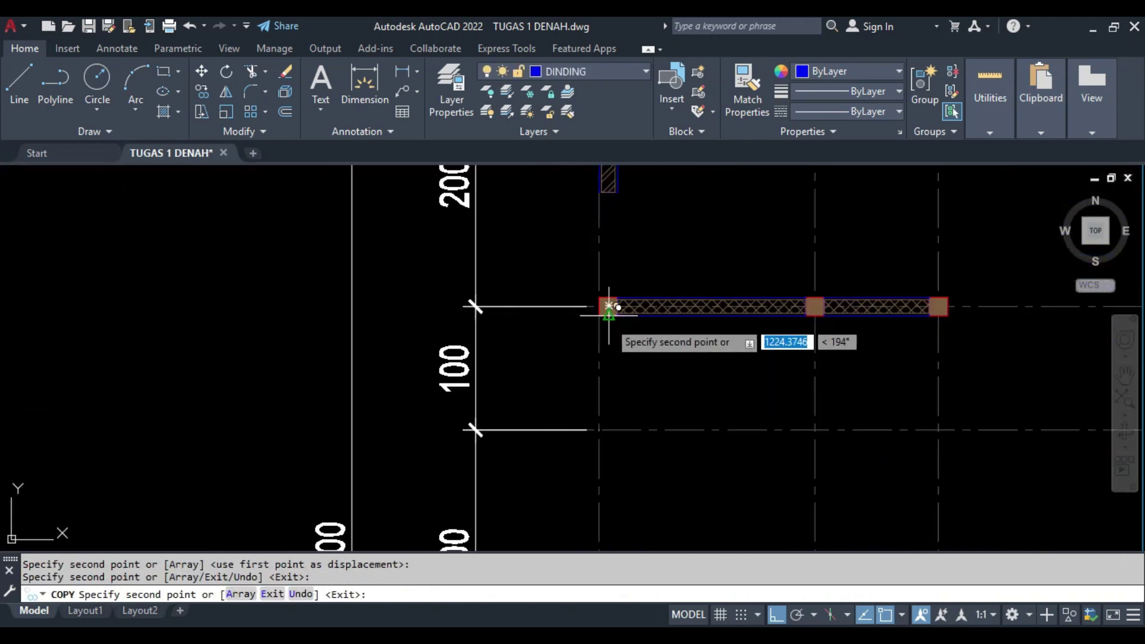
pyautogui.click(610, 313)
pyautogui.scroll(-3, 647, 361)
pyautogui.scroll(3, 647, 360)
pyautogui.scroll(-3, 684, 259)
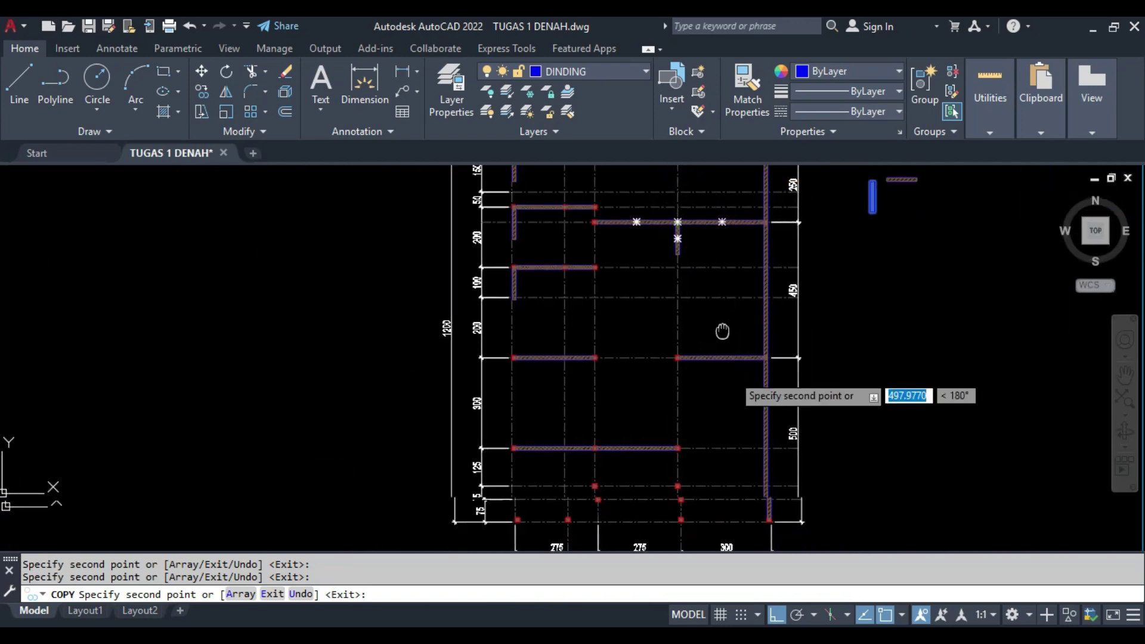
pyautogui.scroll(2, 723, 328)
pyautogui.scroll(2, 677, 325)
pyautogui.scroll(-2, 664, 320)
pyautogui.press('Escape')
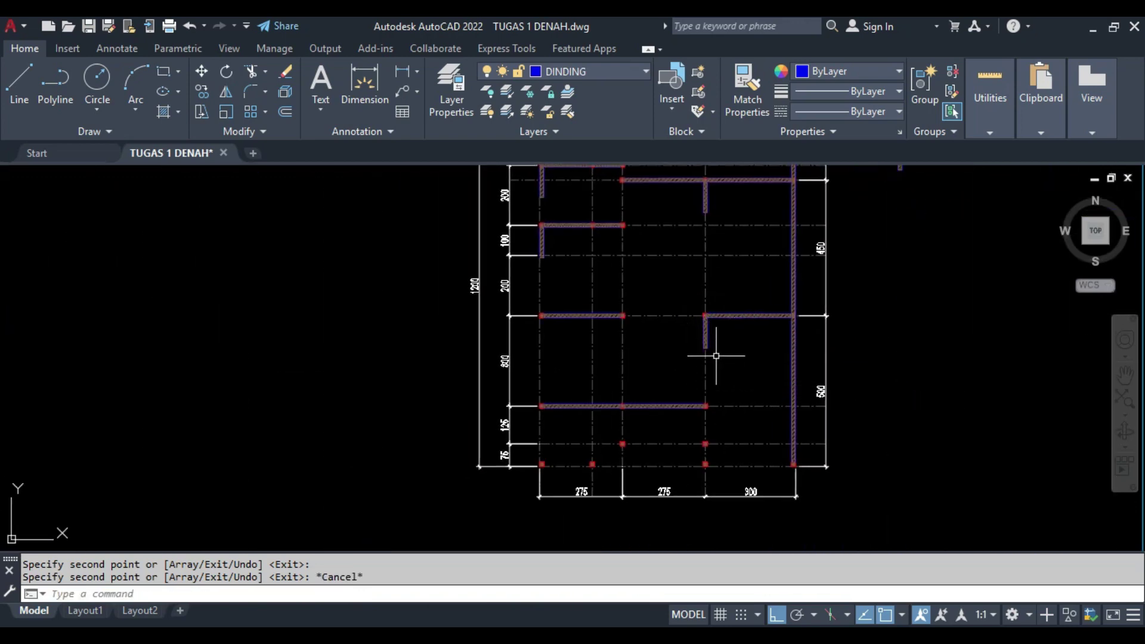
# - Window-select a vertical wall and grab its bottom grip, then abandon the stretch
pyautogui.scroll(5, 716, 349)
pyautogui.click(716, 349)
pyautogui.click(698, 317)
pyautogui.click(689, 373)
pyautogui.scroll(-2, 683, 453)
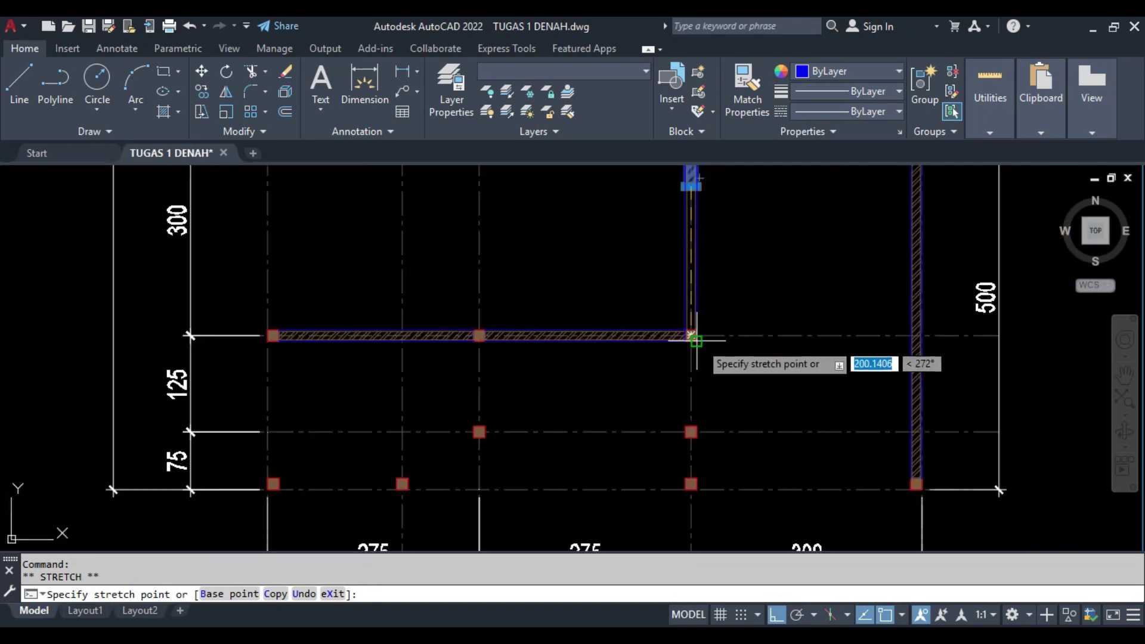
pyautogui.scroll(2, 689, 334)
pyautogui.scroll(-2, 695, 366)
pyautogui.scroll(2, 686, 357)
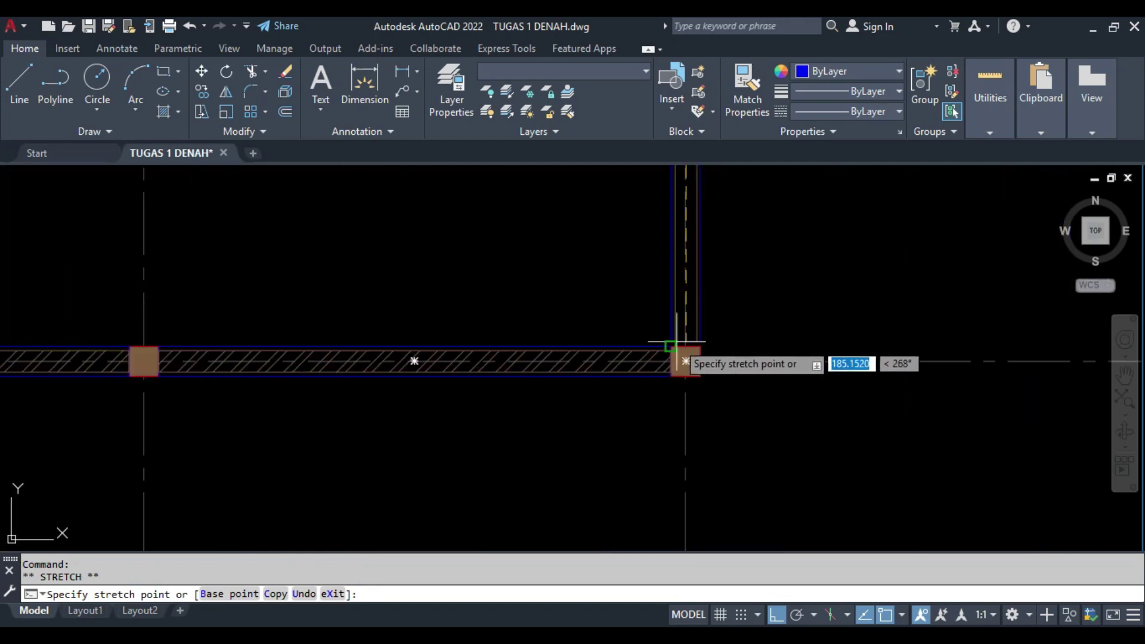
pyautogui.press('Escape')
pyautogui.scroll(-2, 686, 340)
pyautogui.scroll(-2, 678, 447)
pyautogui.scroll(3, 662, 393)
# - Select the next wall and pick a copy reference point, then abandon the copy
pyautogui.click(658, 387)
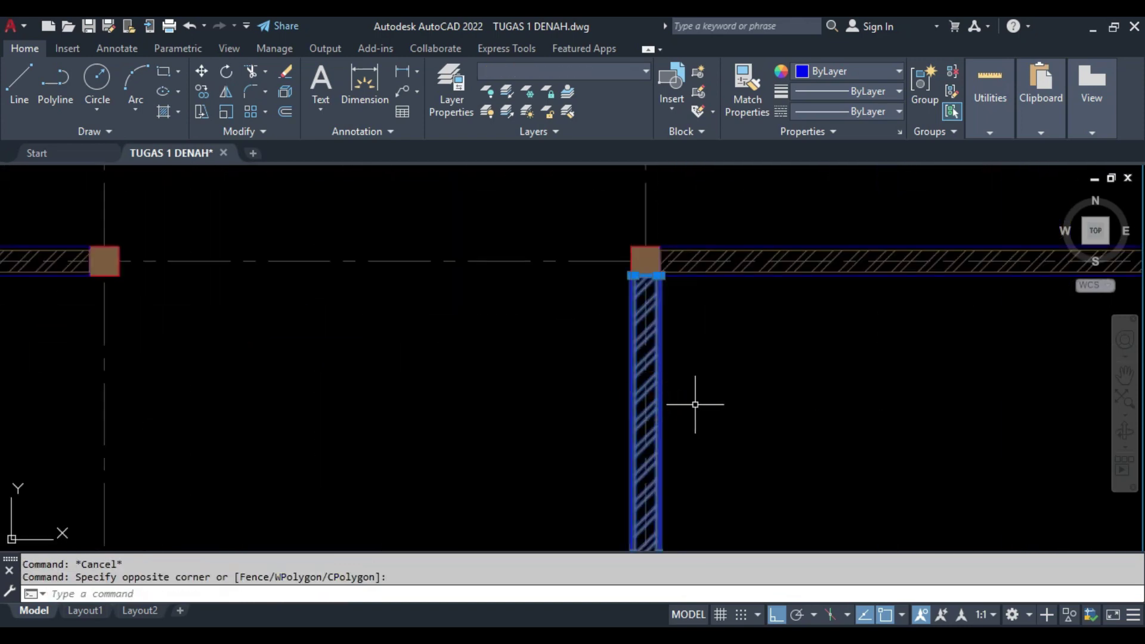
pyautogui.click(666, 287)
pyautogui.scroll(-2, 660, 276)
pyautogui.scroll(2, 606, 276)
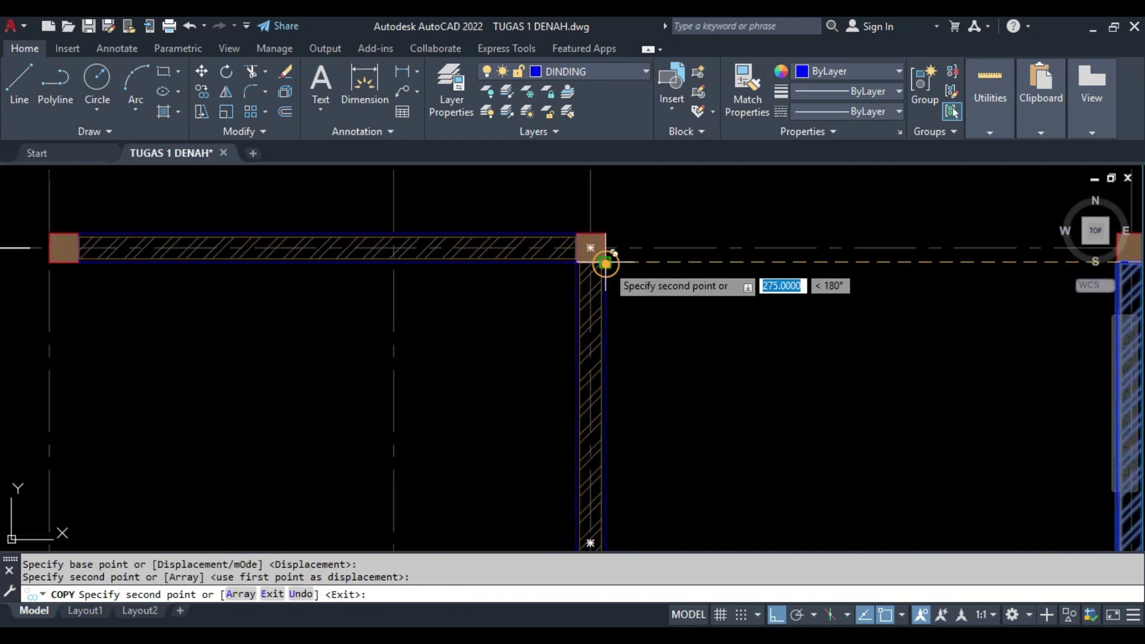
pyautogui.press('Escape')
pyautogui.scroll(-3, 597, 310)
pyautogui.scroll(3, 614, 238)
pyautogui.scroll(2, 621, 257)
# - Select another vertical wall and grab its end grip, then cancel
pyautogui.click(646, 290)
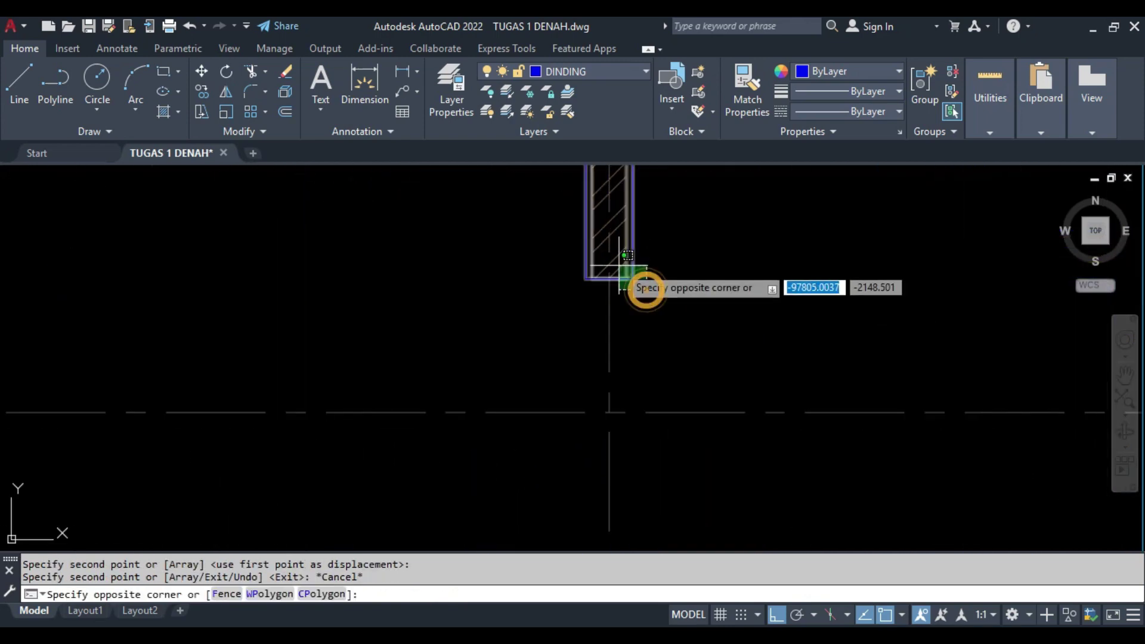
pyautogui.click(610, 278)
pyautogui.scroll(-3, 610, 278)
pyautogui.scroll(3, 557, 404)
pyautogui.scroll(-3, 536, 348)
pyautogui.press('Escape')
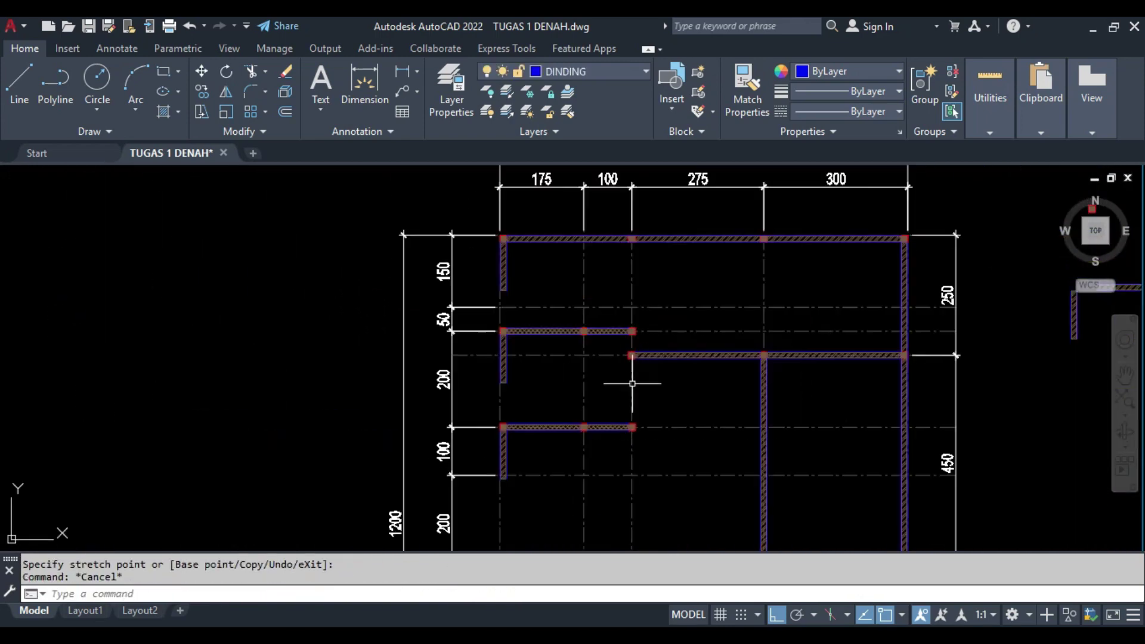
# - Window-select a vertical wall and drag its bottom grip toward the lower wall junction
pyautogui.scroll(5, 593, 353)
pyautogui.click(587, 315)
pyautogui.click(626, 409)
pyautogui.click(601, 375)
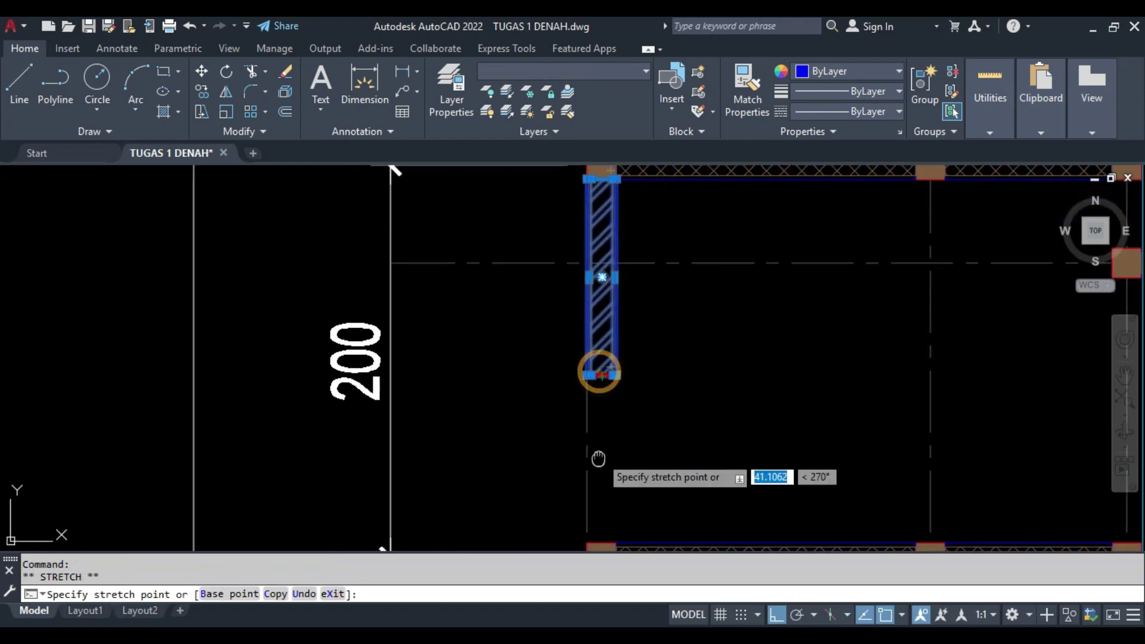
pyautogui.moveTo(599, 458); pyautogui.dragTo(588, 401, button='middle')
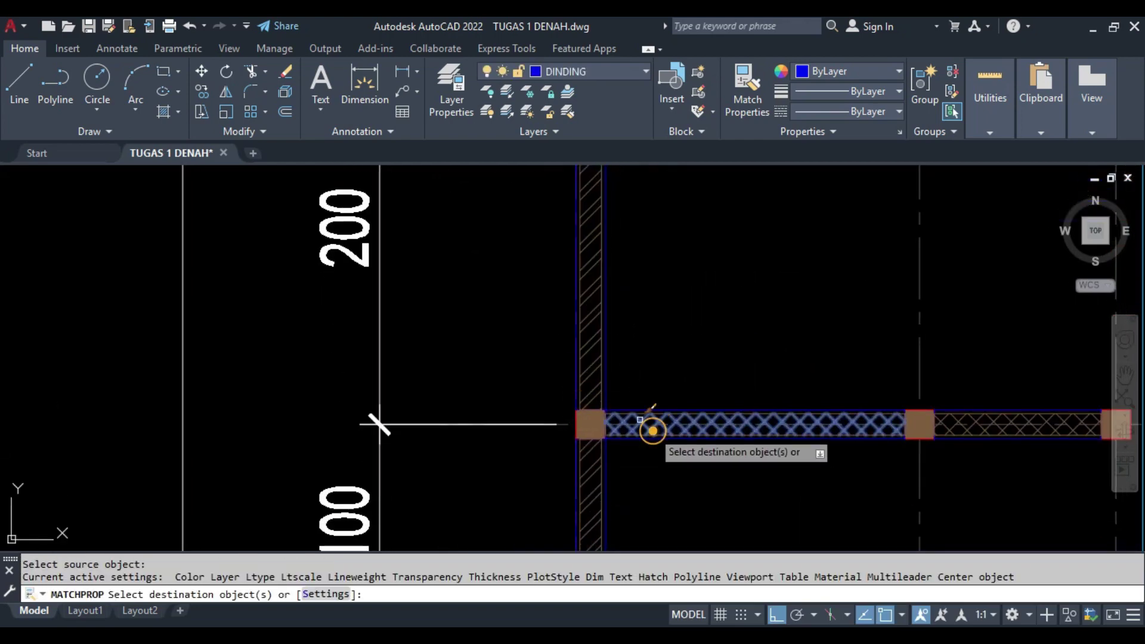
# - Try copying the vertical wall from its corner, then abandon the copy
pyautogui.press('Escape')
pyautogui.click(593, 365)
pyautogui.click(625, 387)
pyautogui.write('co')
pyautogui.press('Return')
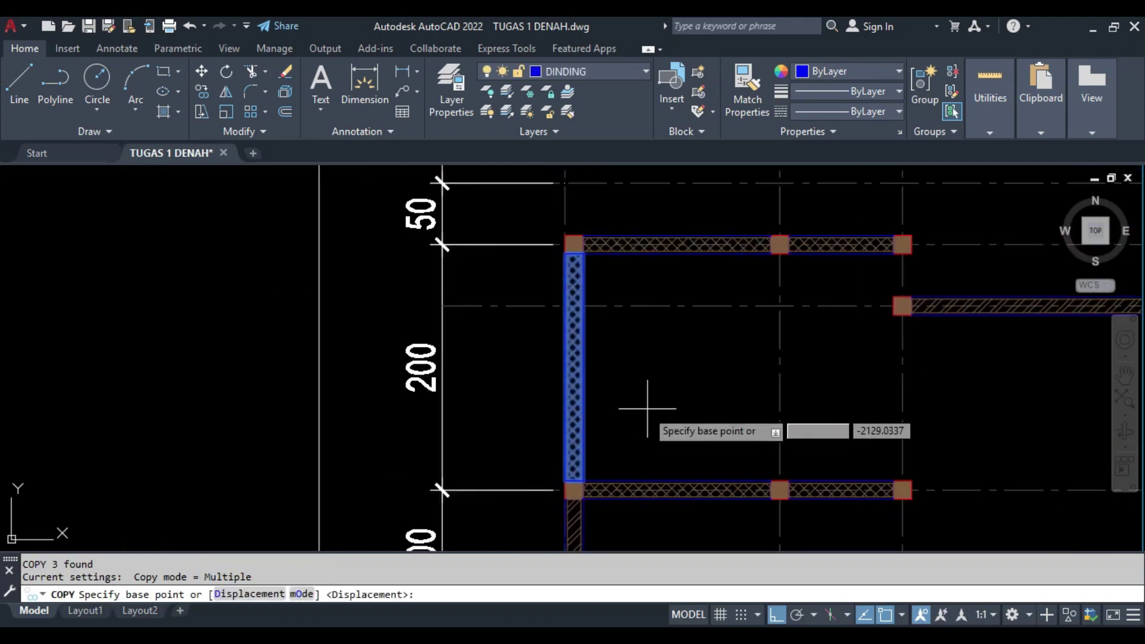
pyautogui.scroll(-2, 620, 410)
pyautogui.scroll(4, 603, 409)
pyautogui.click(532, 343)
pyautogui.moveTo(956, 373)
pyautogui.mouseDown(button='middle')
pyautogui.moveTo(853, 377)
pyautogui.moveTo(769, 358)
pyautogui.mouseUp(button='middle')
pyautogui.press('Escape')
pyautogui.scroll(-3, 800, 358)
pyautogui.scroll(3, 690, 375)
# - Attempt to grip-stretch the vertical wall's bottom end, then cancel the stretch
pyautogui.click(654, 361)
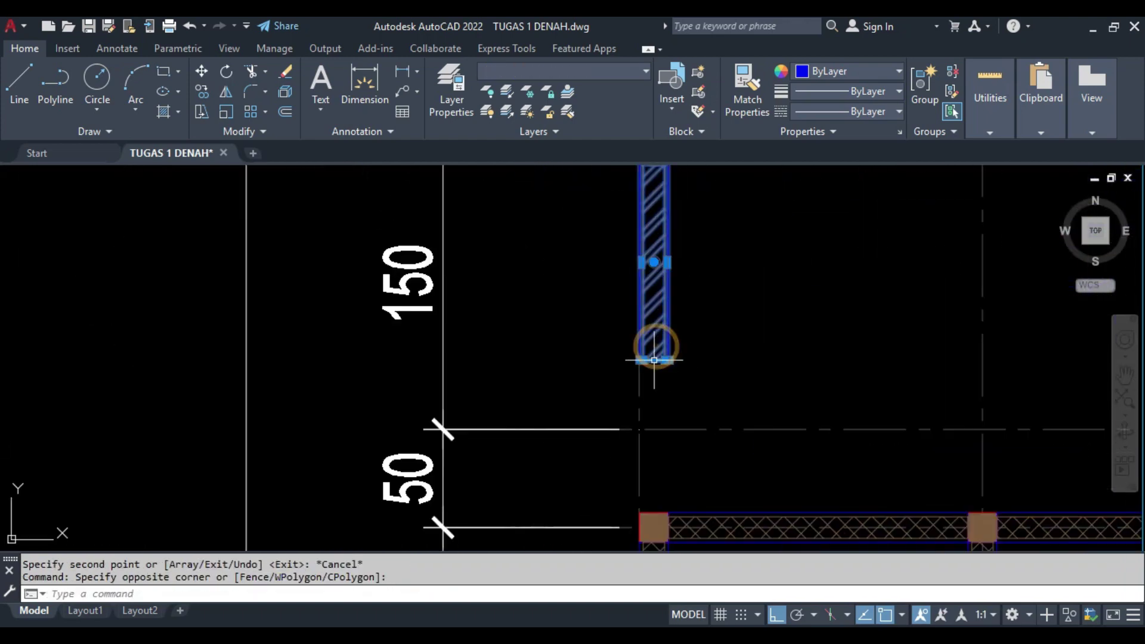
pyautogui.moveTo(651, 480); pyautogui.dragTo(650, 405, button='middle')
pyautogui.scroll(2, 652, 358)
pyautogui.click(595, 312)
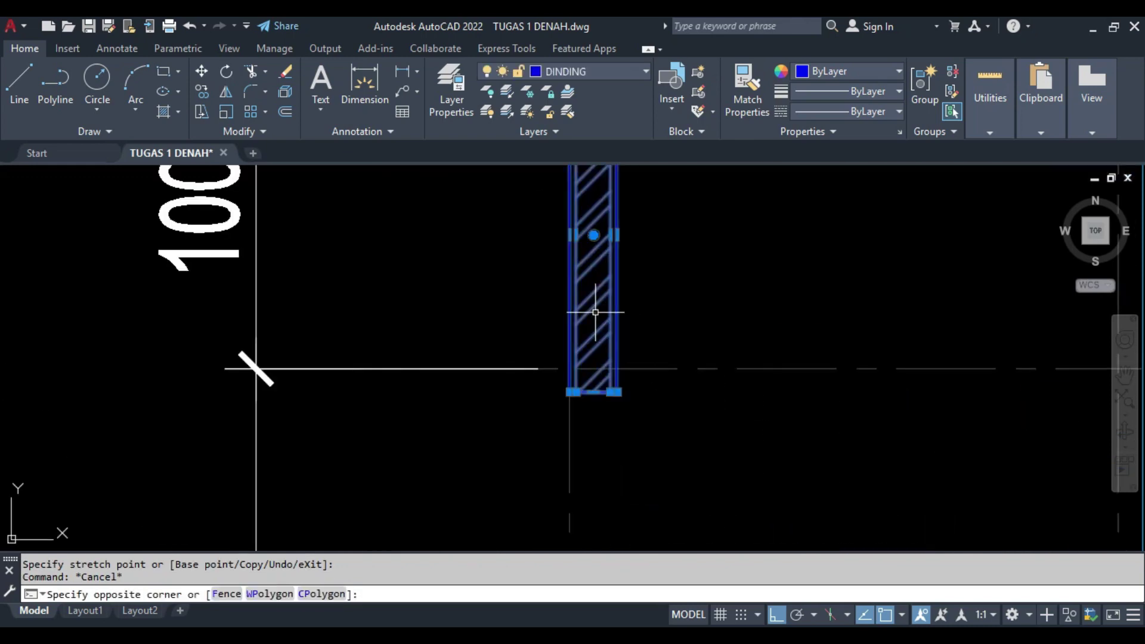
pyautogui.click(595, 392)
pyautogui.scroll(-3, 634, 409)
pyautogui.scroll(2, 634, 409)
pyautogui.scroll(1, 614, 384)
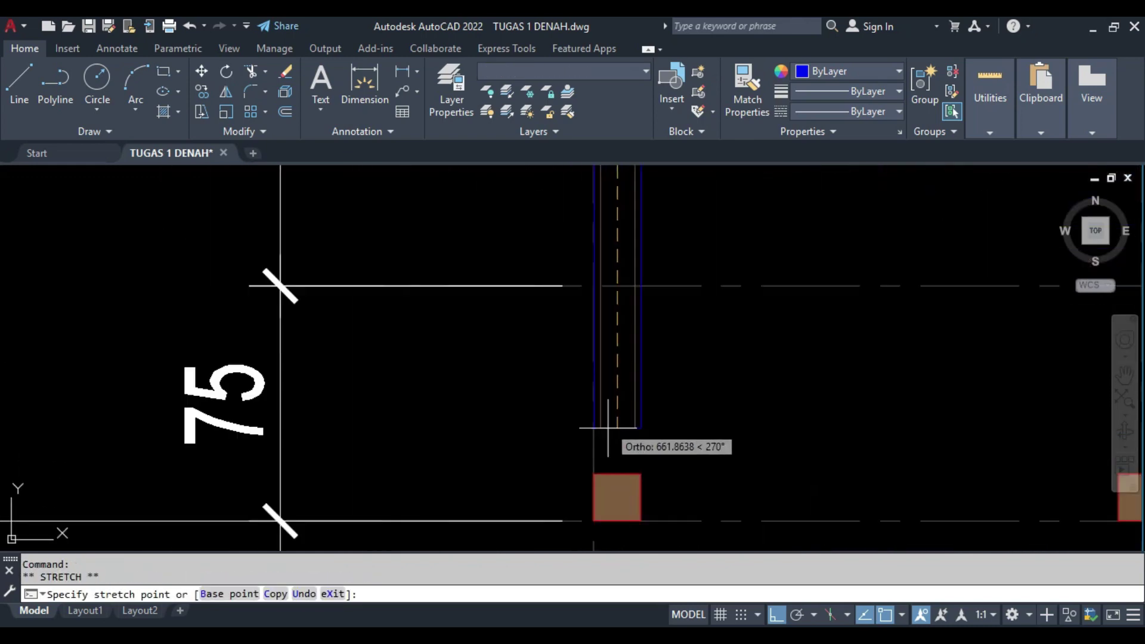
pyautogui.press('Escape')
pyautogui.scroll(-2, 665, 402)
pyautogui.scroll(-5, 575, 371)
pyautogui.scroll(6, 592, 312)
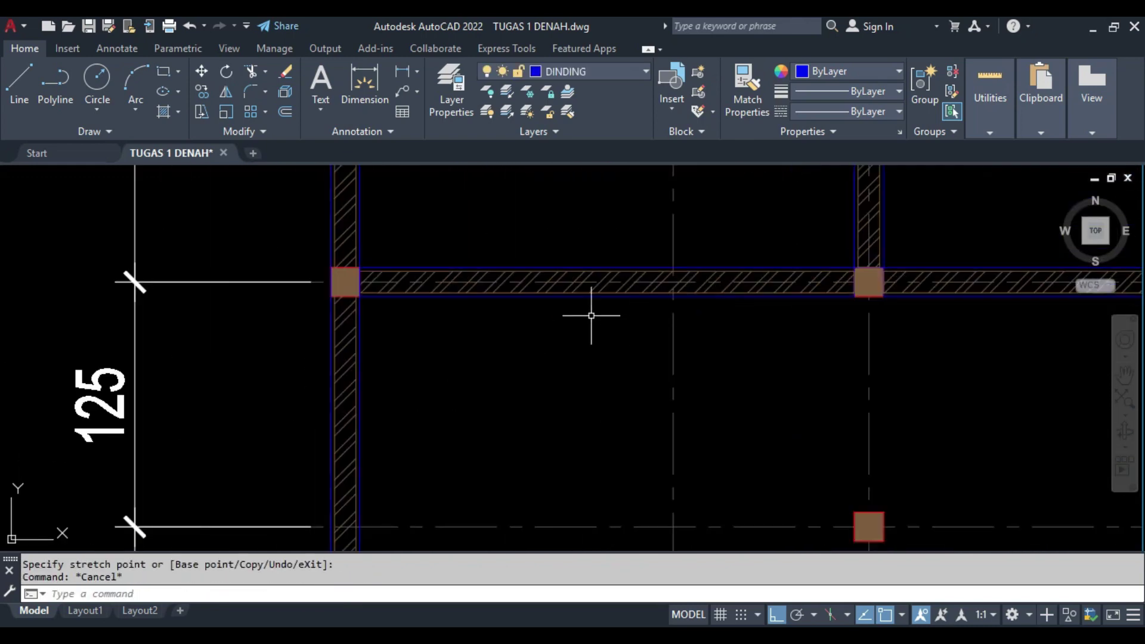
# - Start copying the horizontal wall from its end point, then cancel
pyautogui.click(551, 302)
pyautogui.scroll(3, 656, 316)
pyautogui.write('co')
pyautogui.press('Return')
pyautogui.click(383, 263)
pyautogui.scroll(-3, 350, 268)
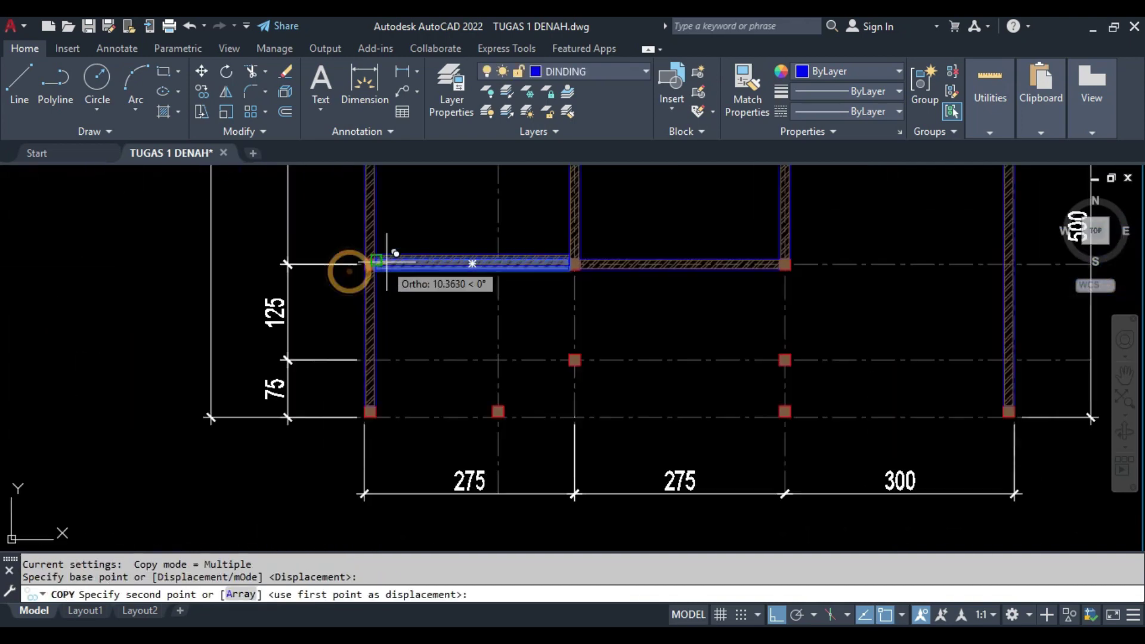
pyautogui.scroll(3, 469, 394)
pyautogui.press('Escape')
pyautogui.scroll(2, 685, 416)
# - Erase the extra hatched wall piece and pan back to the floor plan
pyautogui.click(593, 404)
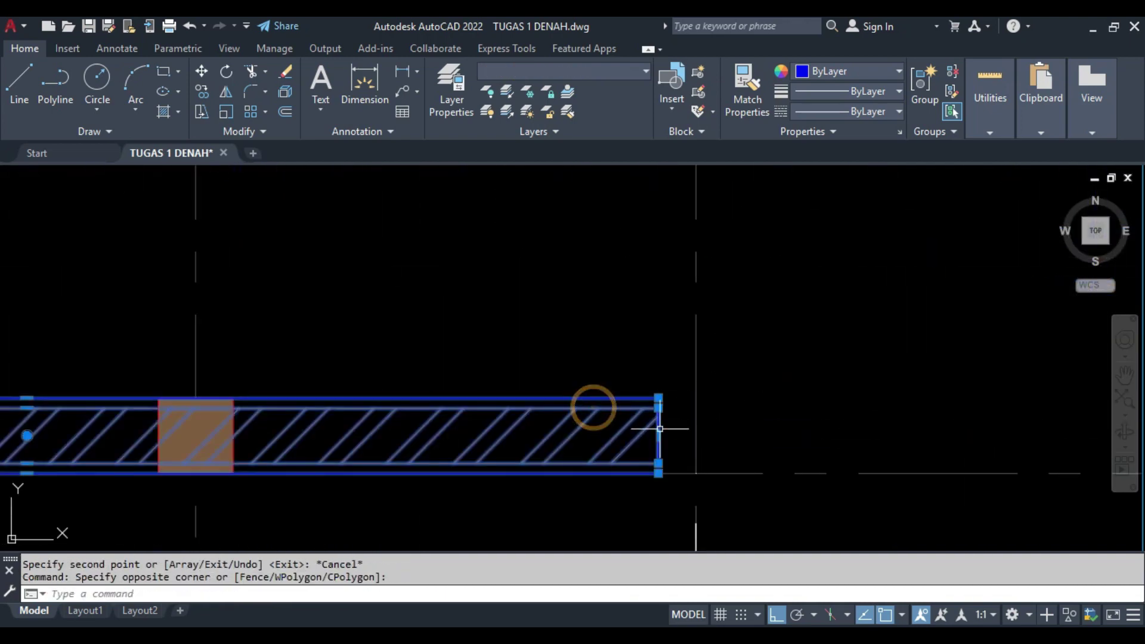
pyautogui.click(659, 409)
pyautogui.scroll(-3, 659, 440)
pyautogui.scroll(3, 789, 424)
pyautogui.press('Escape')
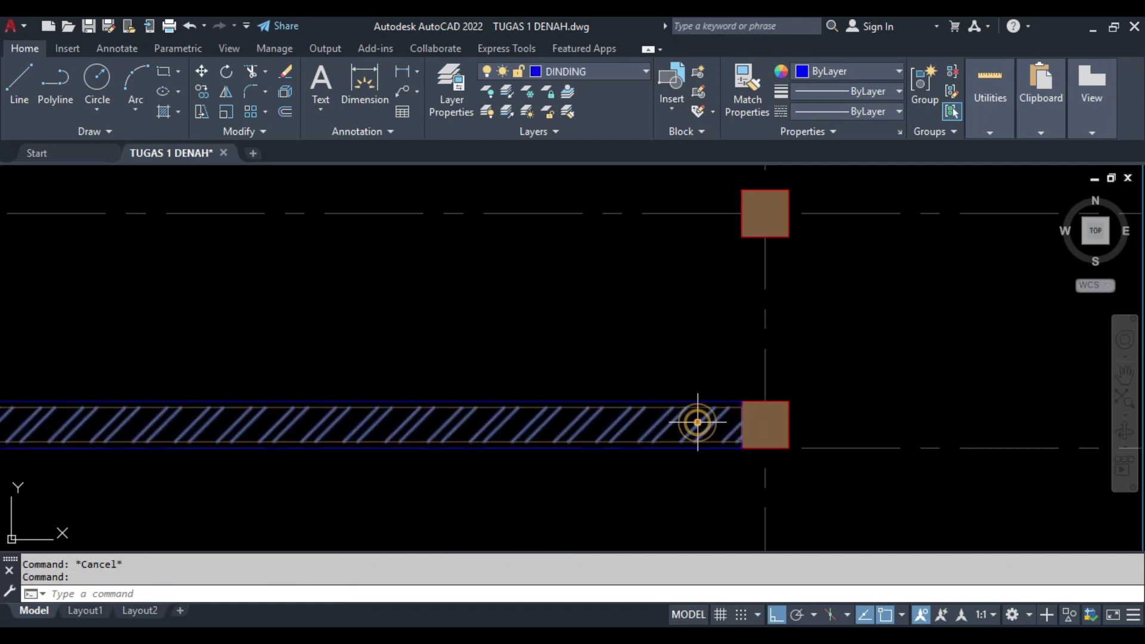
pyautogui.press('Delete')
pyautogui.scroll(-3, 696, 422)
pyautogui.moveTo(703, 421)
pyautogui.mouseDown(button='middle')
pyautogui.moveTo(627, 445)
pyautogui.moveTo(672, 452)
pyautogui.mouseUp(button='middle')
pyautogui.scroll(2, 672, 452)
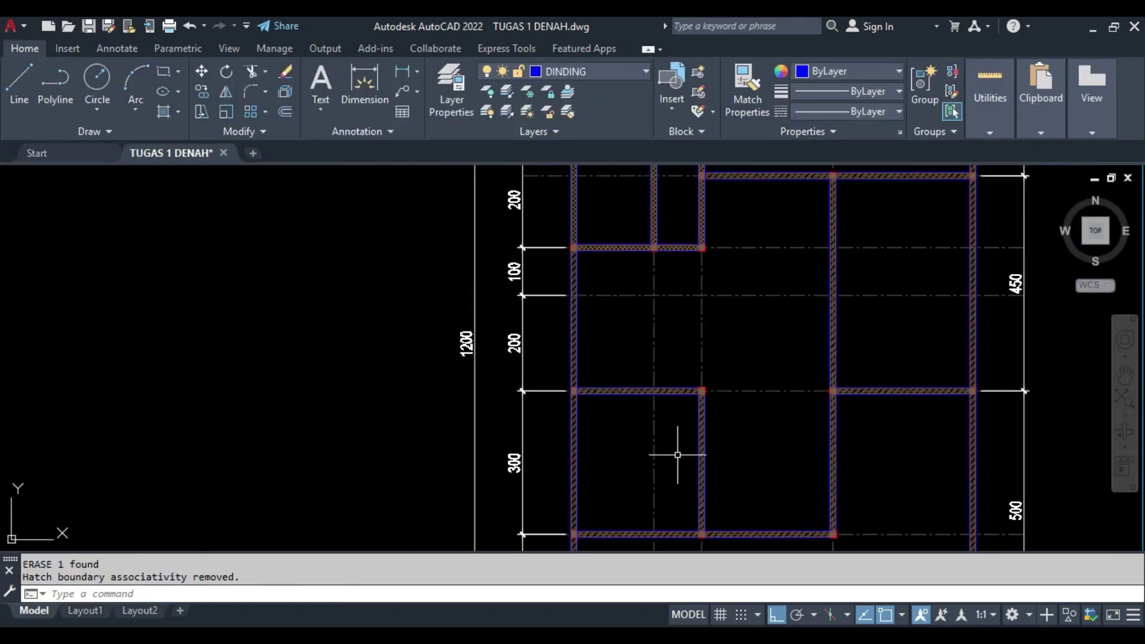
pyautogui.scroll(2, 631, 408)
# - Place a 100 by 10 rectangle and pan over to the wall grid
pyautogui.write('EC')
pyautogui.press('Return')
pyautogui.scroll(3, 541, 311)
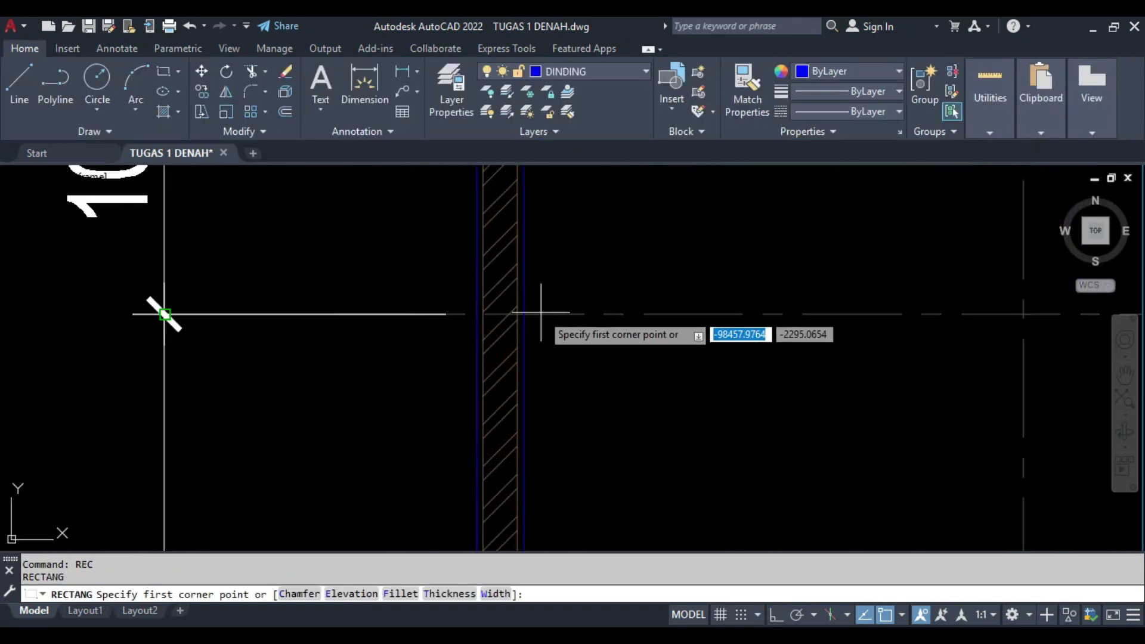
pyautogui.click(686, 389)
pyautogui.moveTo(686, 389); pyautogui.dragTo(639, 438, button='middle')
pyautogui.click(644, 395)
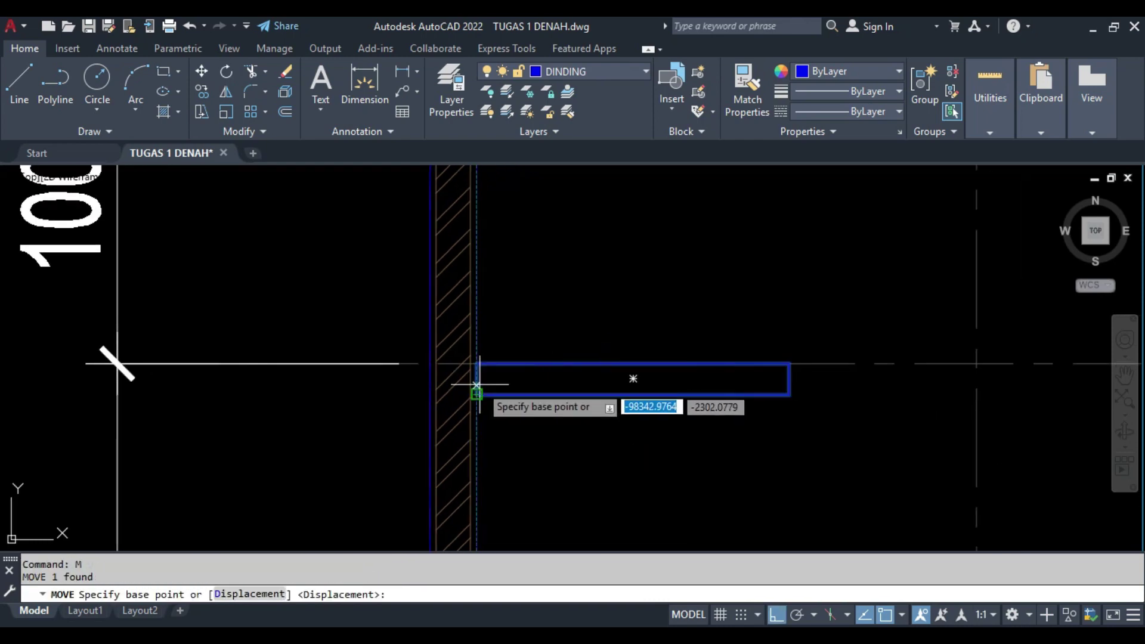
pyautogui.press('Escape')
pyautogui.scroll(-3, 568, 404)
pyautogui.moveTo(695, 409); pyautogui.dragTo(608, 324, button='middle')
pyautogui.press('Escape')
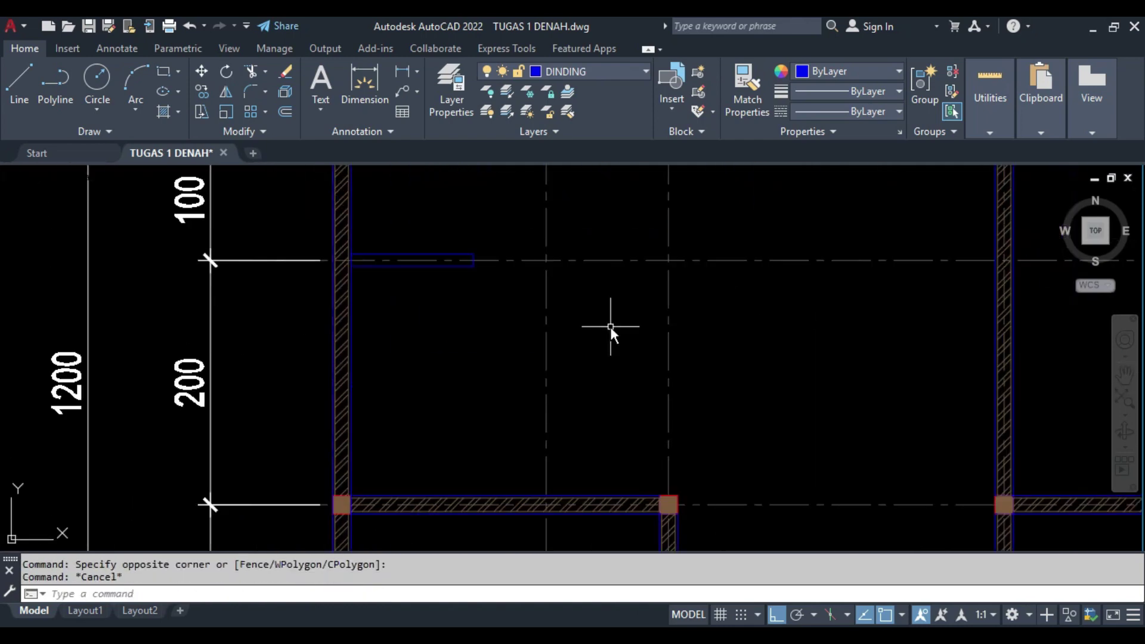
# - Draw a 10 by 100 rectangle from the column corner using the Dimensions option
pyautogui.write('REC')
pyautogui.press('Return')
pyautogui.scroll(5, 605, 428)
pyautogui.click(650, 418)
pyautogui.write('D')
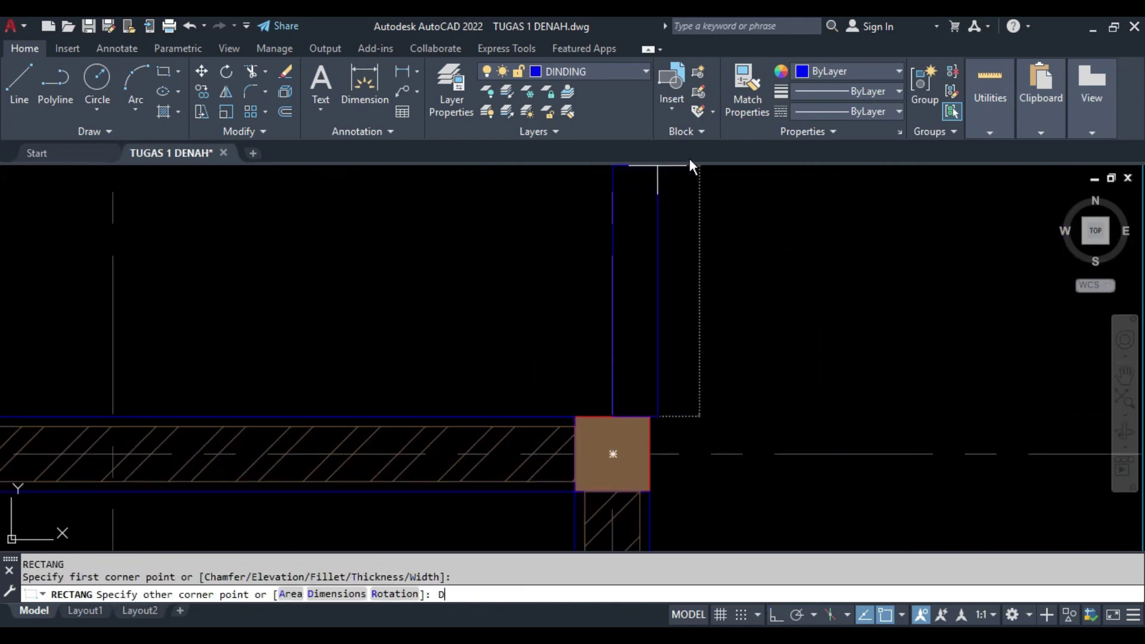
pyautogui.press('Return')
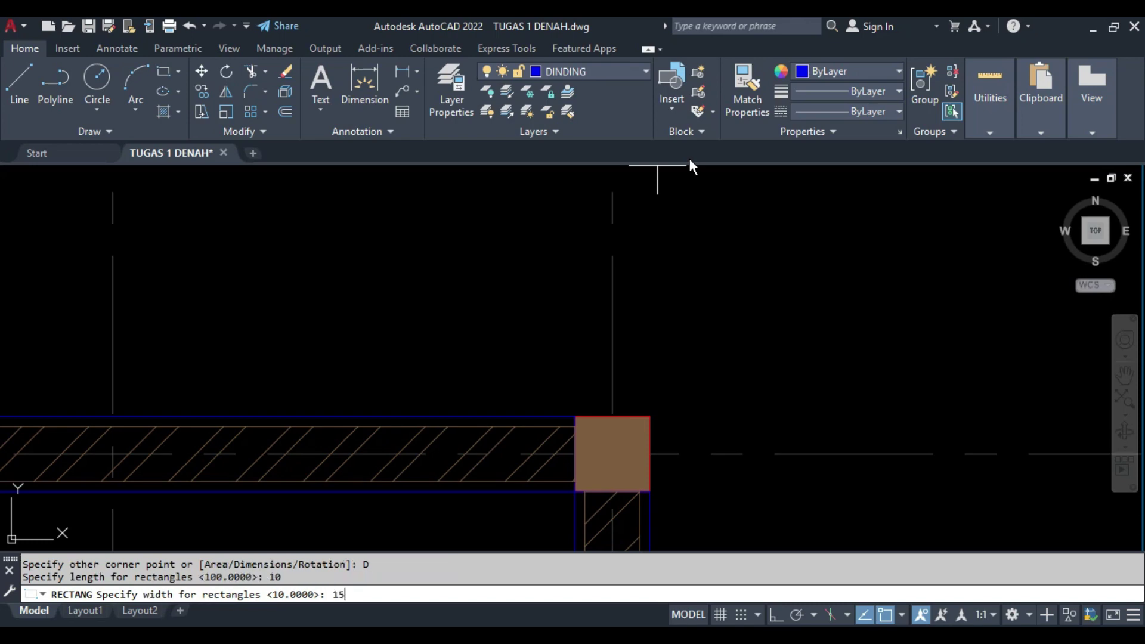
pyautogui.write('100')
pyautogui.press('Return')
pyautogui.click(706, 173)
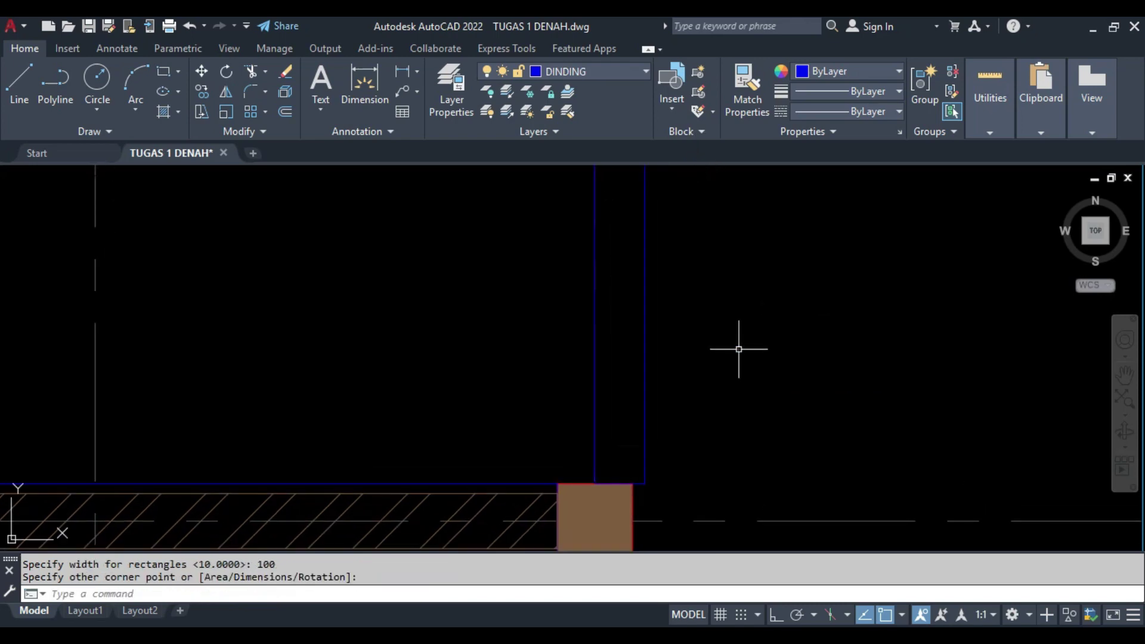
# - Move the new rectangle onto the column axis
pyautogui.click(702, 357)
pyautogui.click(655, 345)
pyautogui.write('m')
pyautogui.press('Return')
pyautogui.click(621, 411)
pyautogui.click(608, 448)
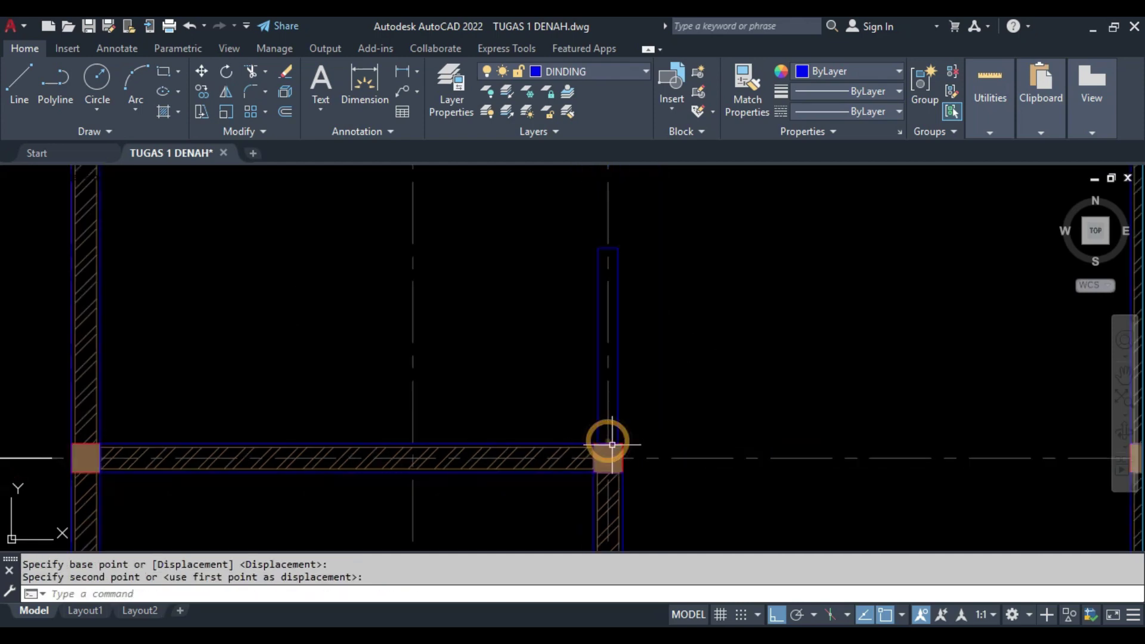
pyautogui.scroll(5, 600, 487)
pyautogui.scroll(-3, 566, 473)
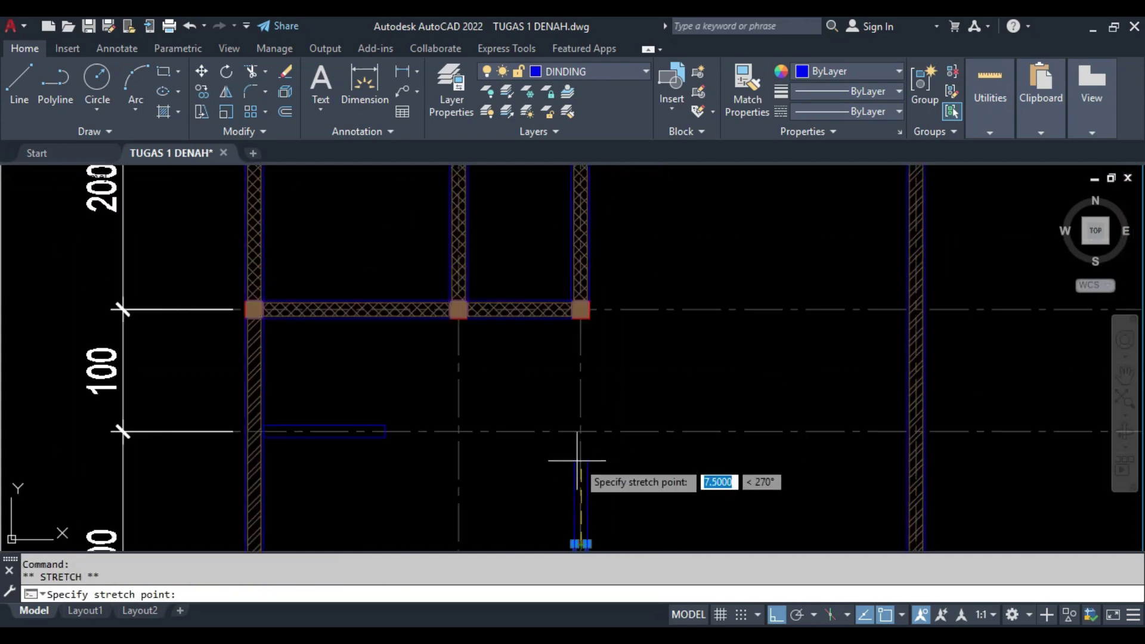
# - Try selecting the rectangle for stretching, cancelling the attempt
pyautogui.press('Escape')
pyautogui.scroll(-3, 549, 422)
pyautogui.scroll(5, 536, 466)
pyautogui.click(540, 477)
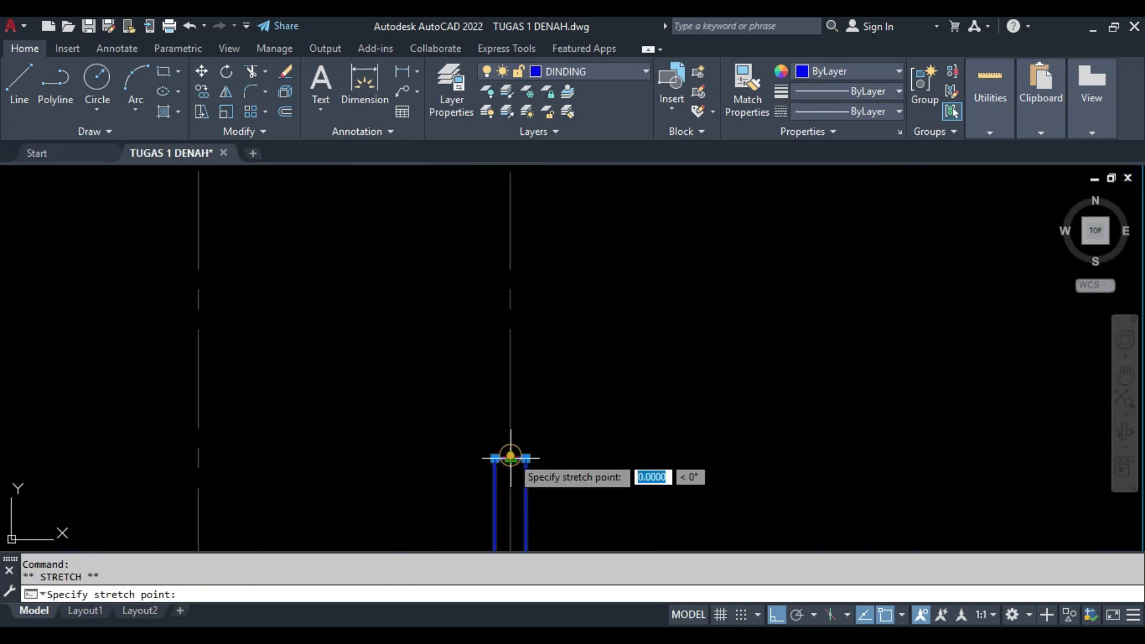
pyautogui.scroll(-2, 511, 542)
pyautogui.press('Escape')
pyautogui.scroll(4, 236, 452)
# - Grip-stretch the rectangle's right end onto the column axis
pyautogui.click(419, 306)
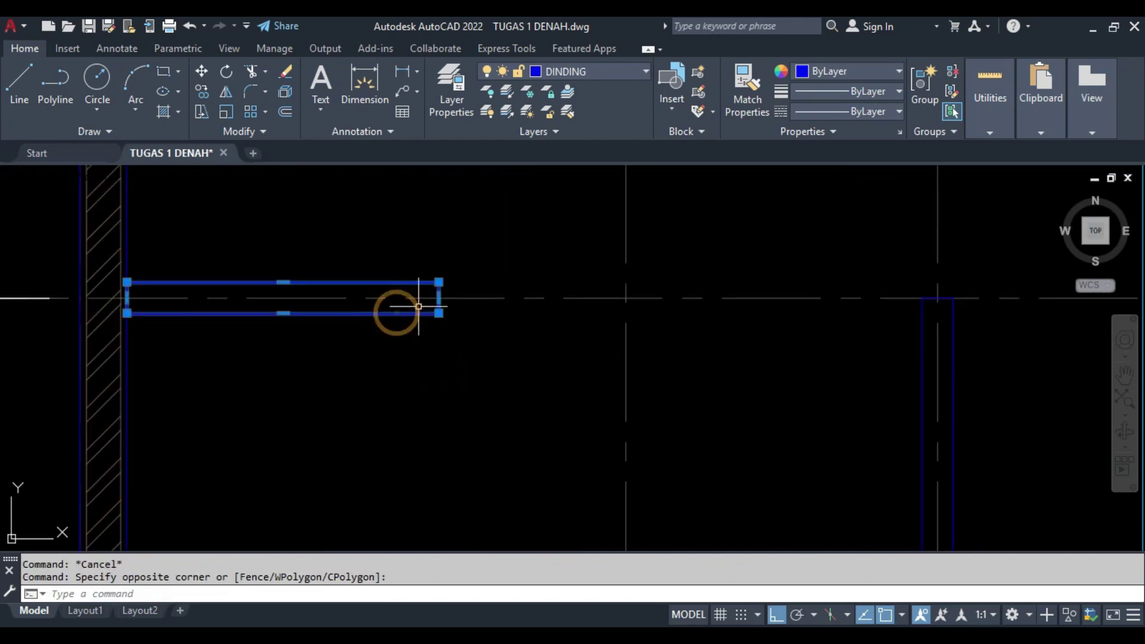
pyautogui.moveTo(735, 318); pyautogui.dragTo(582, 333, button='middle')
pyautogui.click(783, 315)
pyautogui.press('Escape')
pyautogui.click(802, 286)
pyautogui.click(728, 334)
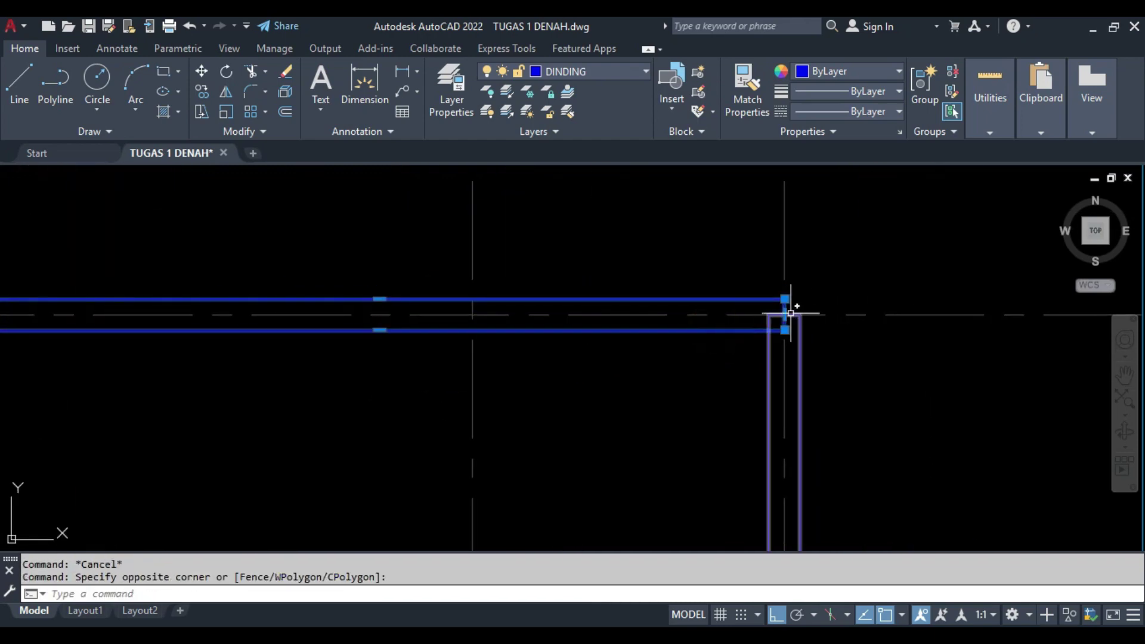
pyautogui.click(785, 315)
pyautogui.press('Escape')
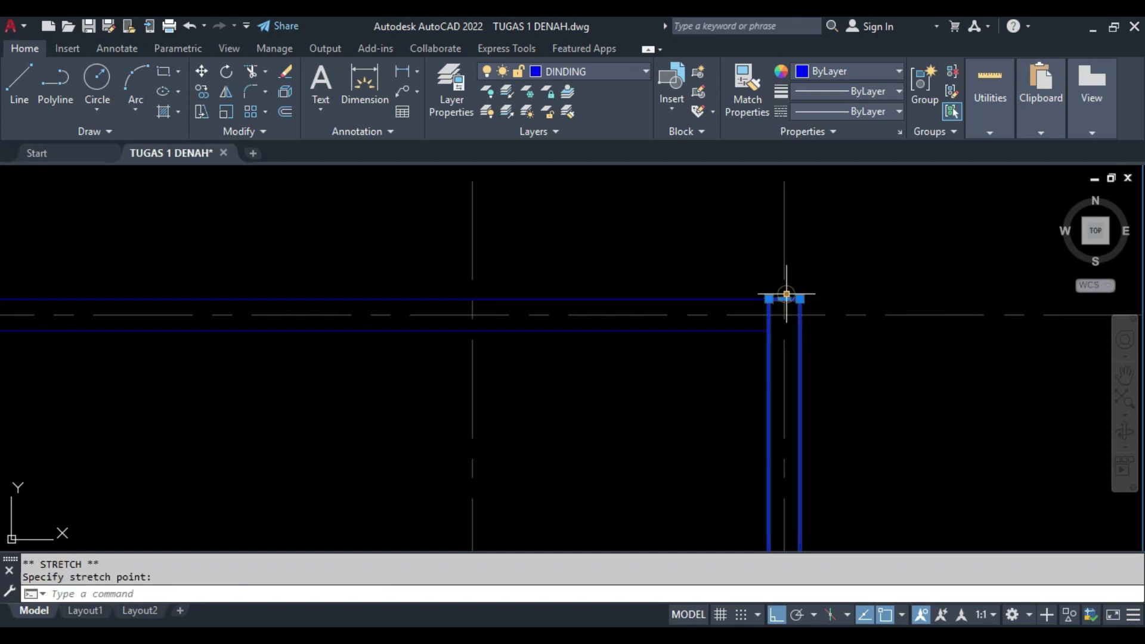
# - Stretch the horizontal wall's right end by 100
pyautogui.moveTo(784, 268); pyautogui.dragTo(829, 292, button='middle')
pyautogui.click(793, 310)
pyautogui.click(755, 365)
pyautogui.click(814, 338)
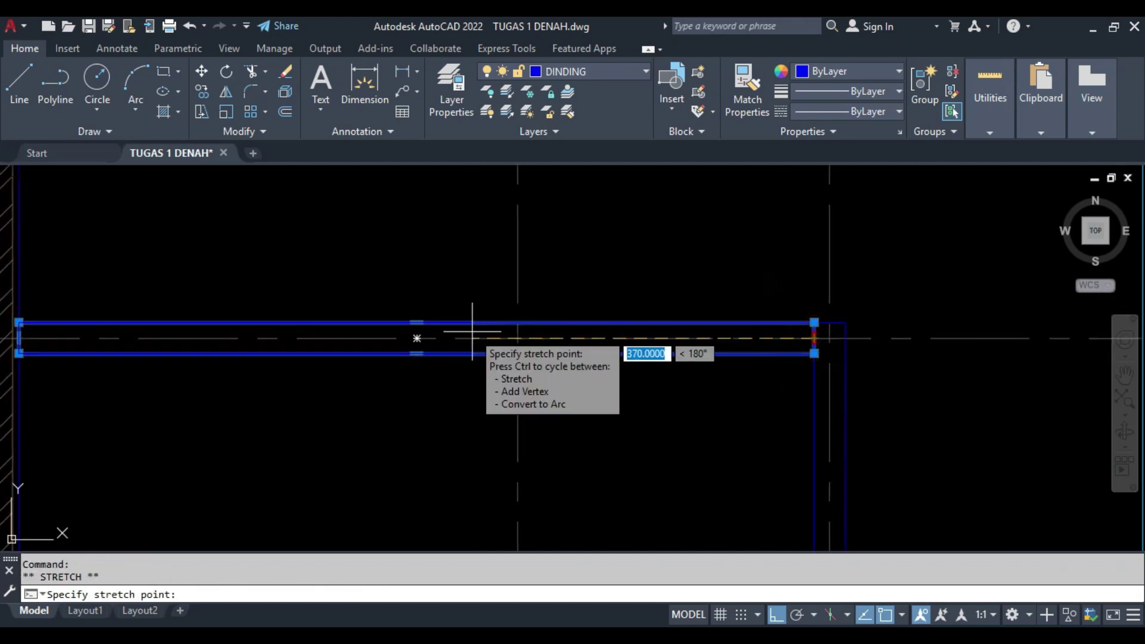
pyautogui.press('Return')
pyautogui.scroll(3, 473, 327)
pyautogui.press('Escape')
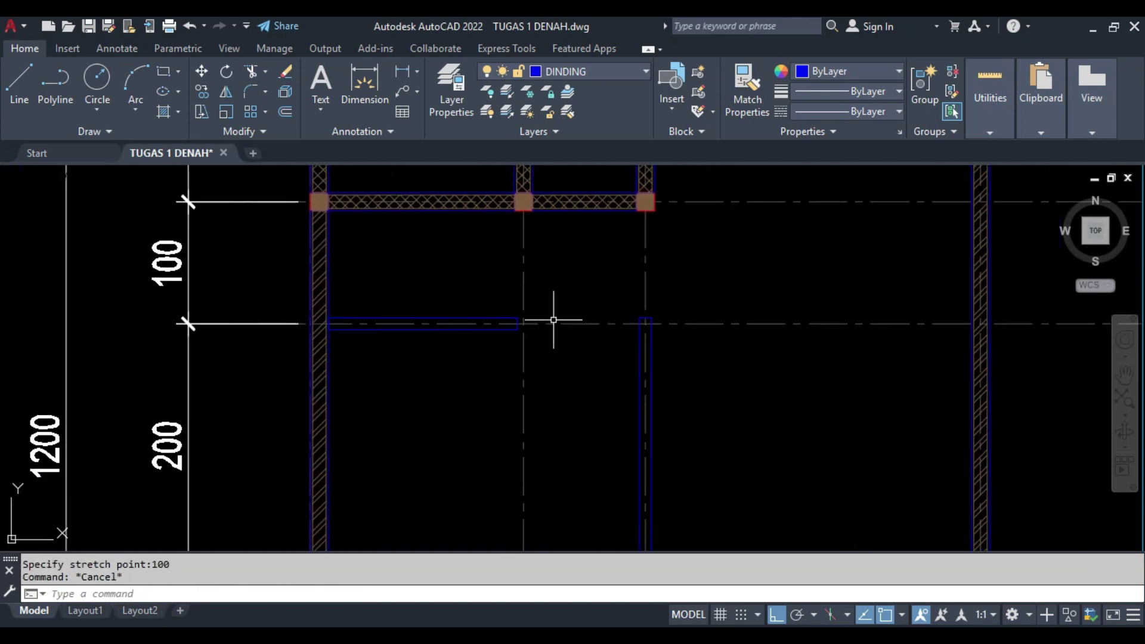
# - Start a rectangle at a column's top-left, cancel it, and re-centre the whole floor plan
pyautogui.write('REc')
pyautogui.press('Return')
pyautogui.scroll(3, 460, 325)
pyautogui.click(350, 205)
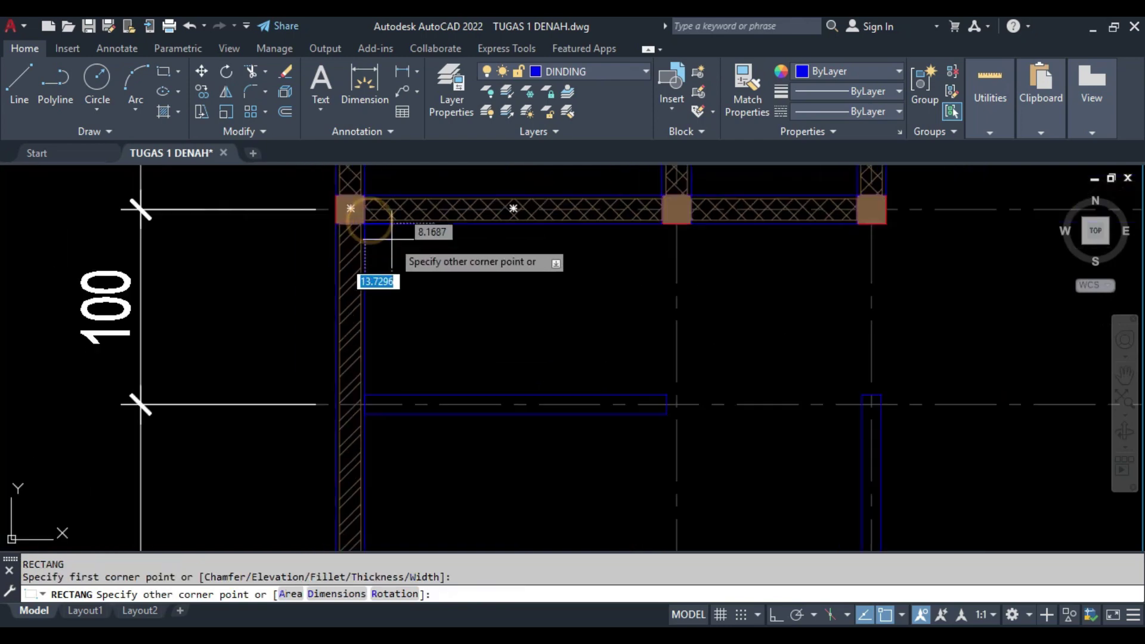
pyautogui.scroll(1, 651, 408)
pyautogui.press('Escape')
pyautogui.scroll(-2, 657, 358)
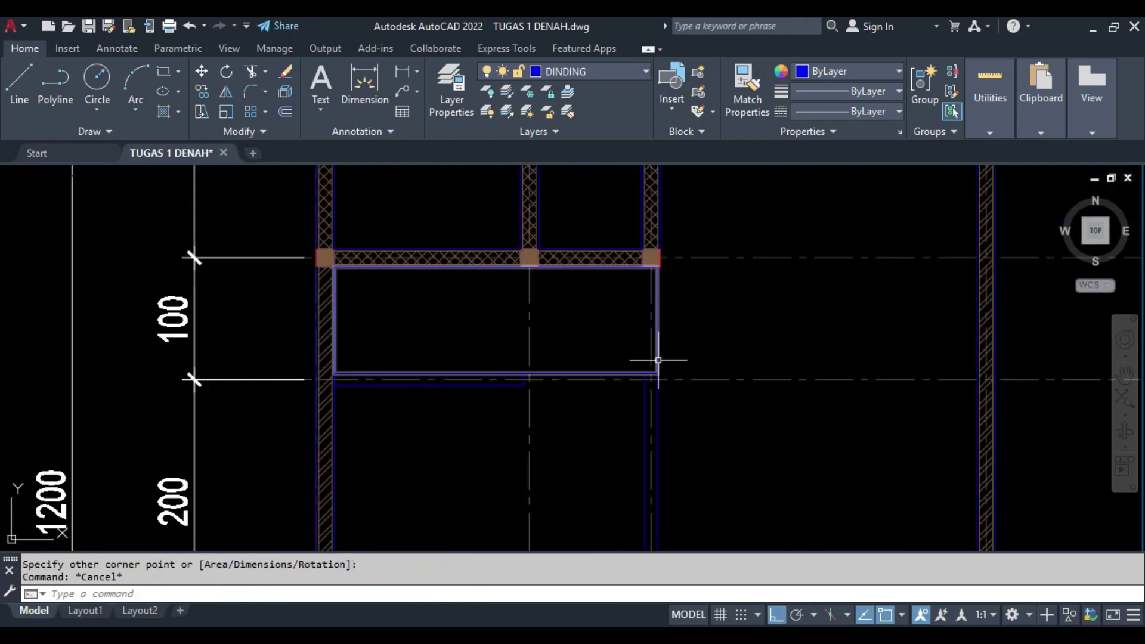
pyautogui.scroll(-1, 542, 276)
pyautogui.moveTo(542, 276); pyautogui.dragTo(479, 228, button='middle')
pyautogui.scroll(-2, 500, 285)
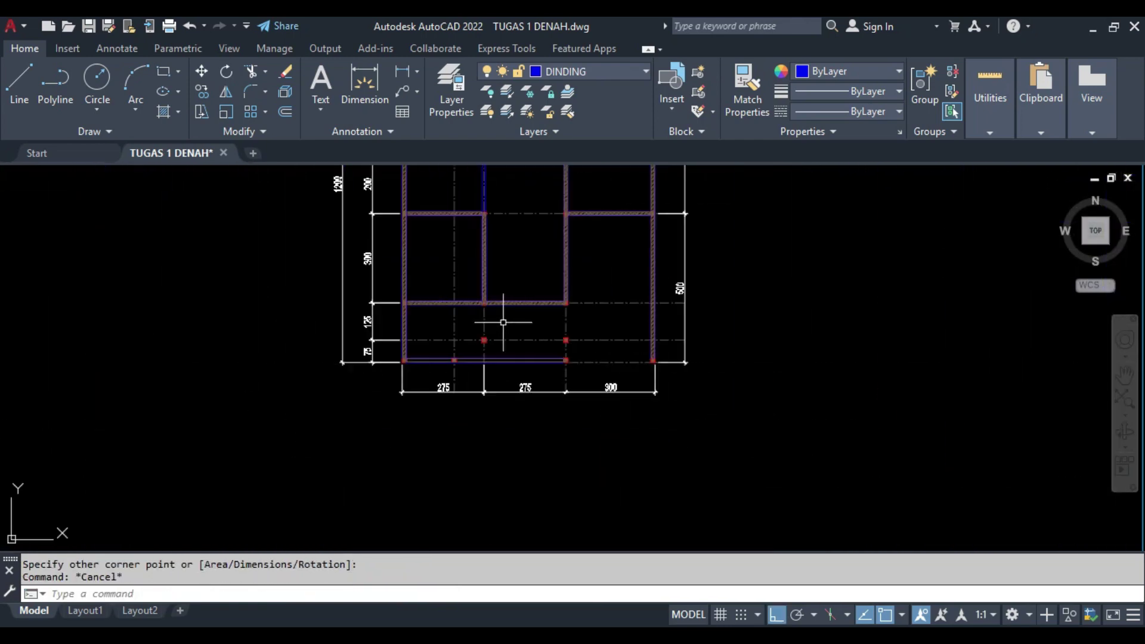
pyautogui.scroll(-3, 502, 323)
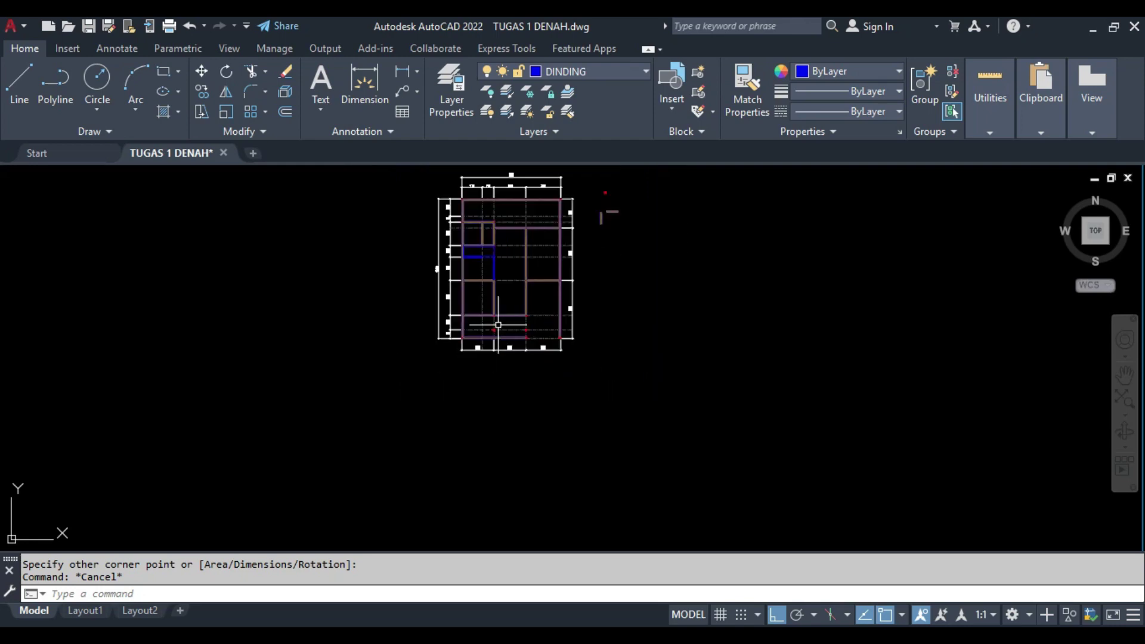
pyautogui.moveTo(606, 209); pyautogui.dragTo(548, 327, button='middle')
# - Try another rectangle corner, cancel it, and pan toward the top of the plan
pyautogui.press('Return')
pyautogui.scroll(5, 453, 334)
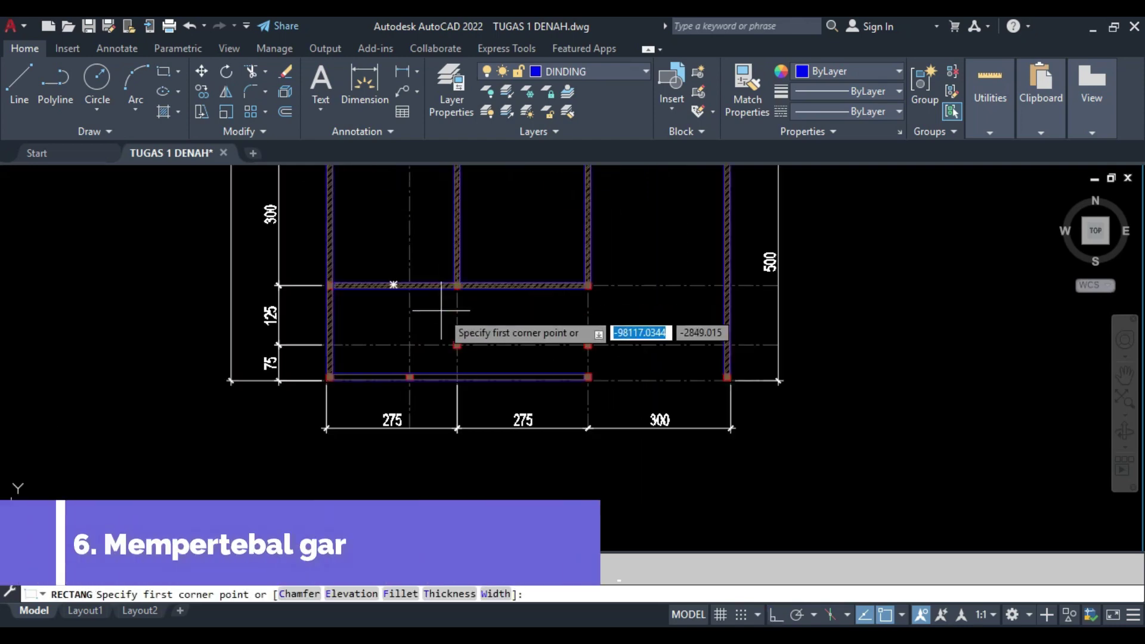
pyautogui.scroll(3, 472, 226)
pyautogui.click(472, 225)
pyautogui.press('Escape')
pyautogui.scroll(-3, 723, 345)
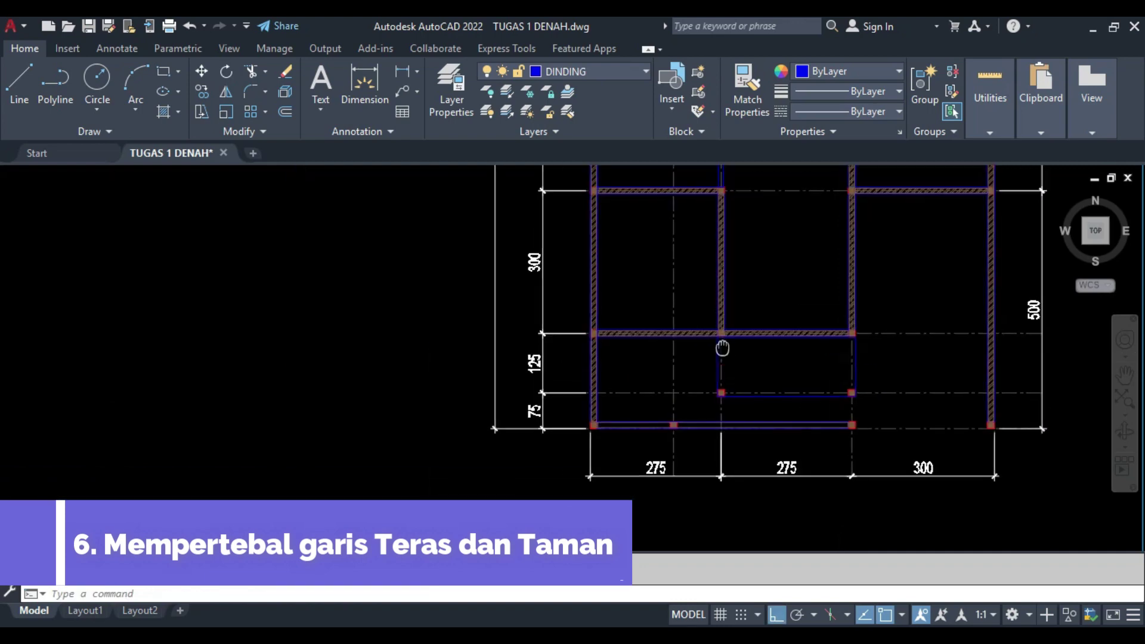
pyautogui.scroll(3, 670, 302)
pyautogui.scroll(2, 662, 338)
pyautogui.moveTo(662, 338); pyautogui.dragTo(622, 289, button='middle')
# - Draw an outline rectangle from the top wall to the axis intersection
pyautogui.press('Return')
pyautogui.click(490, 265)
pyautogui.moveTo(793, 426); pyautogui.dragTo(686, 384, button='middle')
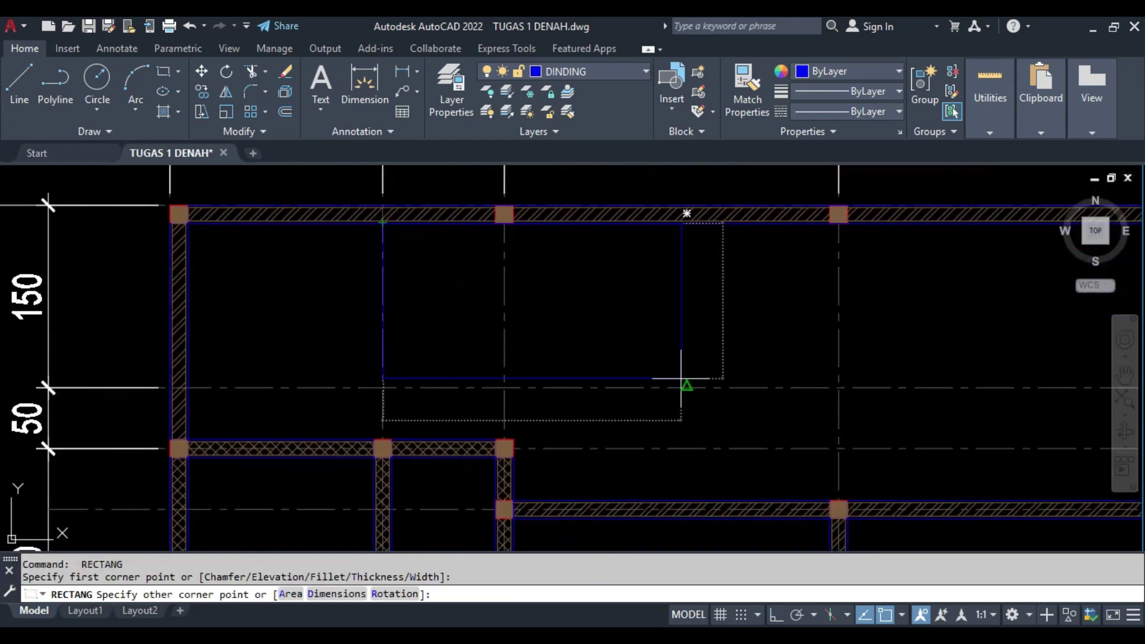
pyautogui.click(840, 389)
pyautogui.scroll(-3, 800, 426)
pyautogui.scroll(-3, 696, 388)
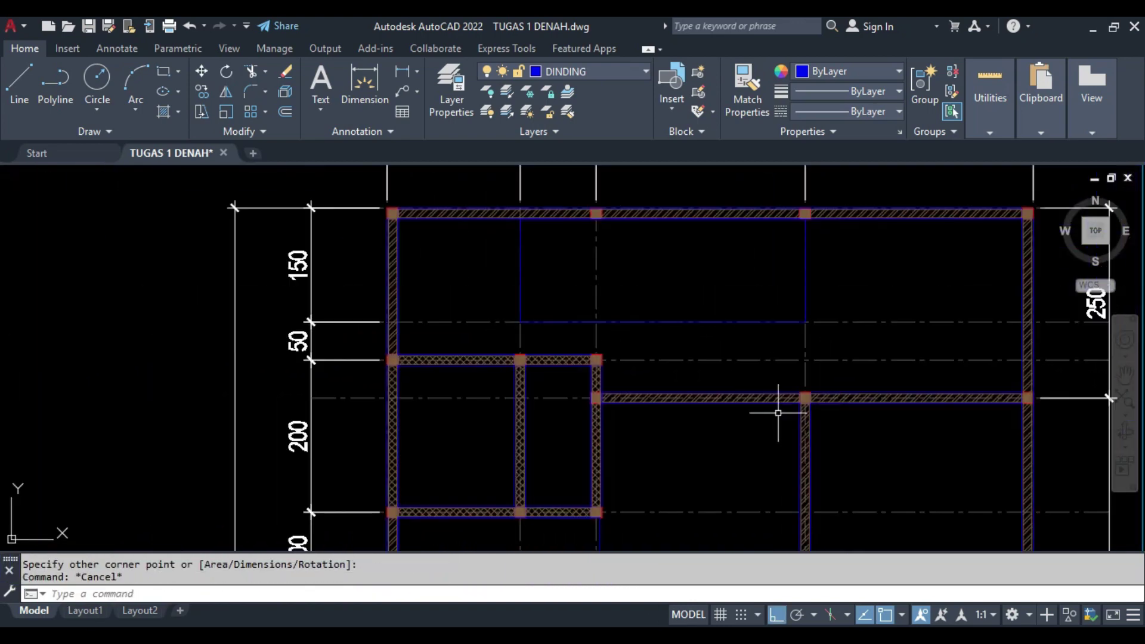
pyautogui.scroll(-3, 775, 404)
pyautogui.moveTo(662, 364); pyautogui.dragTo(725, 346, button='middle')
pyautogui.scroll(2, 792, 404)
pyautogui.scroll(2, 843, 403)
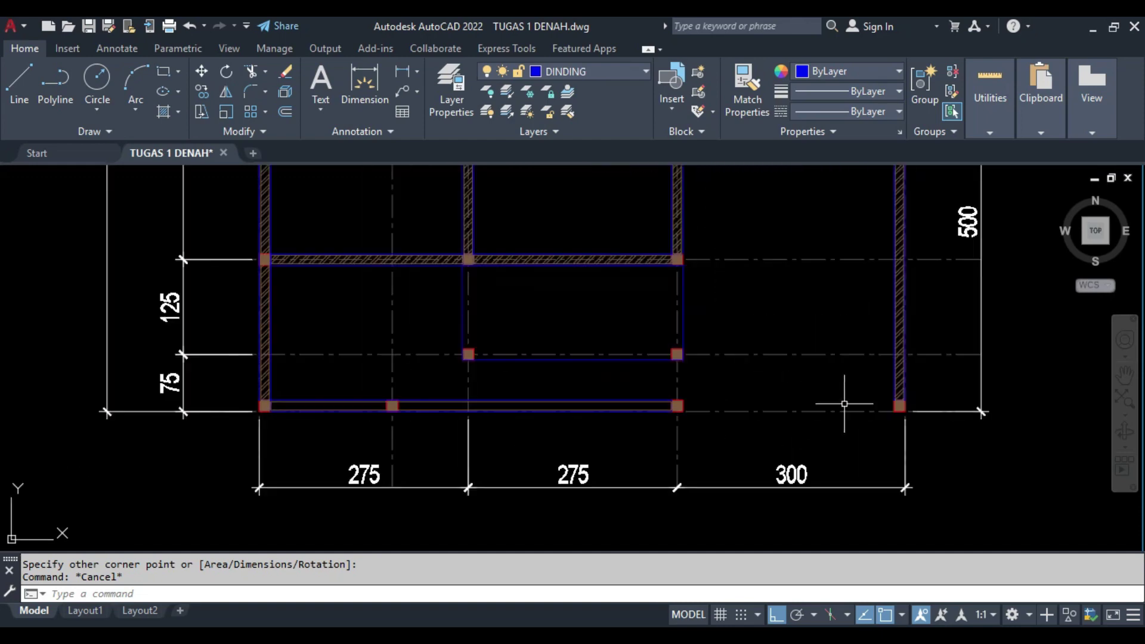
pyautogui.scroll(3, 907, 409)
# - Start a rectangle at the lower-right column, cancel it, and pan to the lower-middle room
pyautogui.press('Return')
pyautogui.click(916, 417)
pyautogui.scroll(-3, 835, 400)
pyautogui.scroll(2, 754, 409)
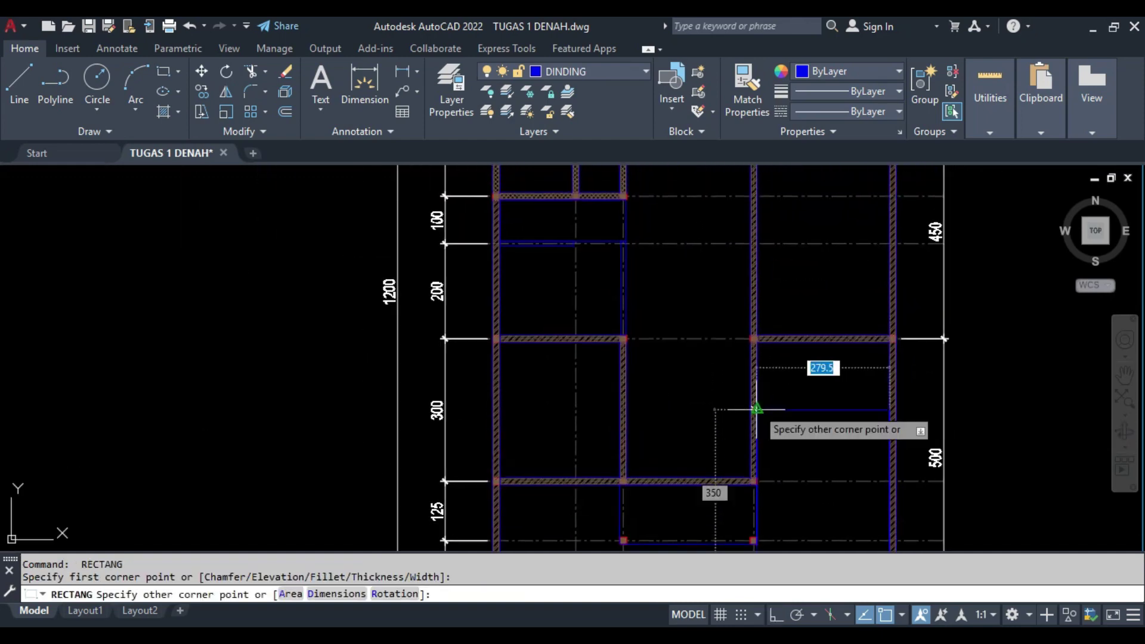
pyautogui.scroll(2, 729, 294)
pyautogui.scroll(2, 744, 289)
pyautogui.press('Escape')
pyautogui.scroll(-3, 639, 302)
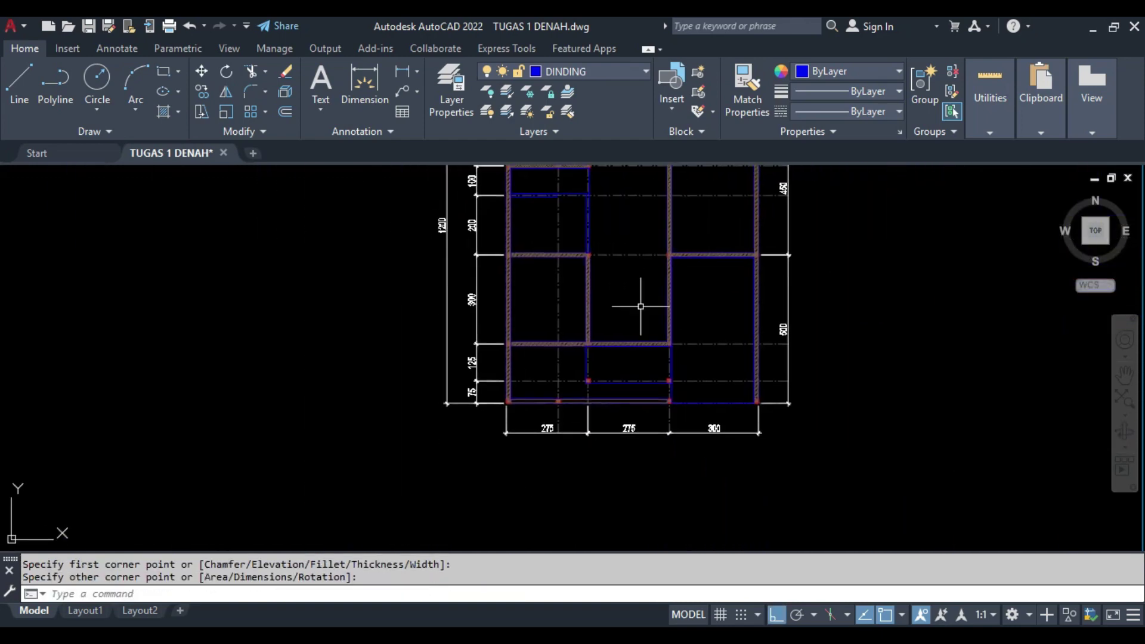
pyautogui.scroll(3, 591, 317)
pyautogui.moveTo(590, 316); pyautogui.dragTo(656, 304, button='middle')
pyautogui.scroll(-3, 716, 350)
pyautogui.scroll(-2, 687, 369)
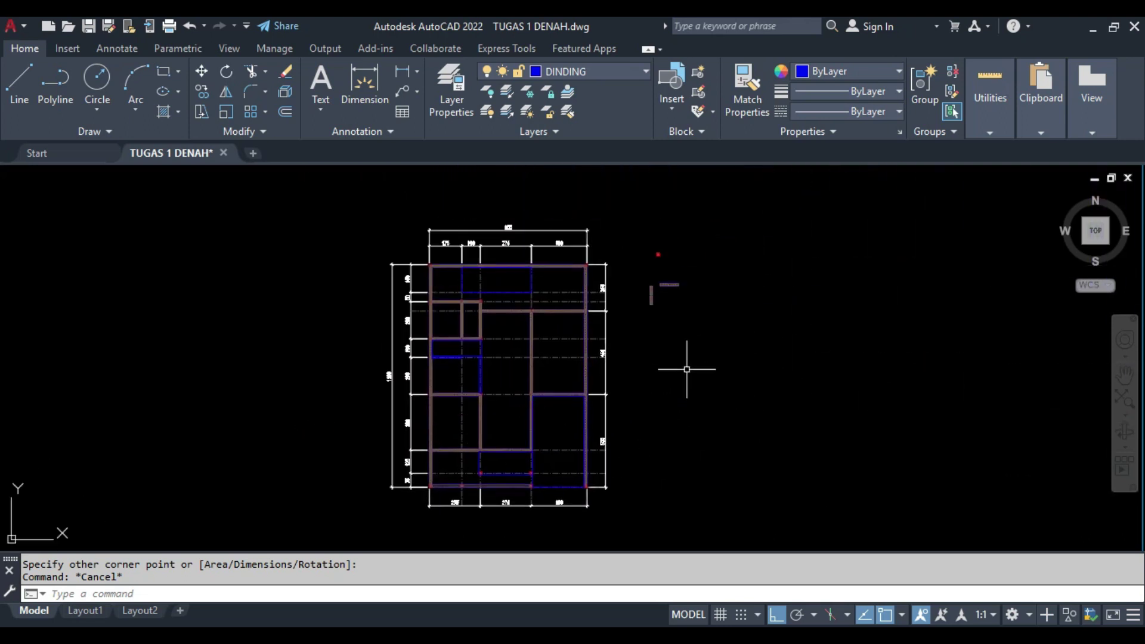
pyautogui.moveTo(551, 342); pyautogui.dragTo(561, 312, button='middle')
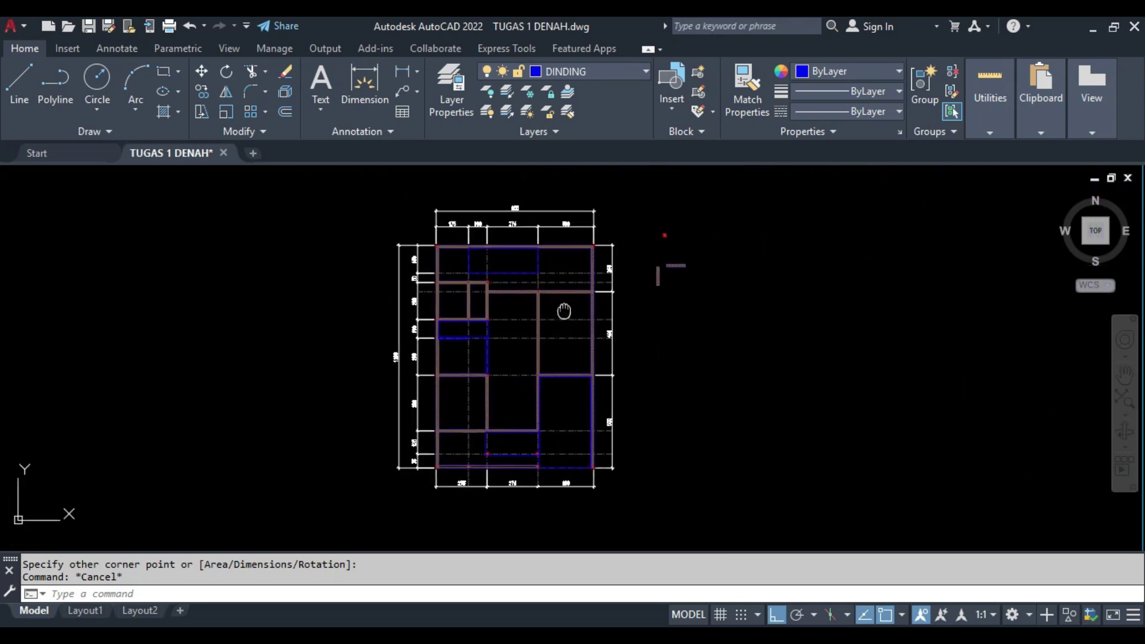
# - Make KUSEN the current layer from the ribbon Layer list
pyautogui.click(614, 72)
pyautogui.click(564, 246)
pyautogui.scroll(3, 656, 315)
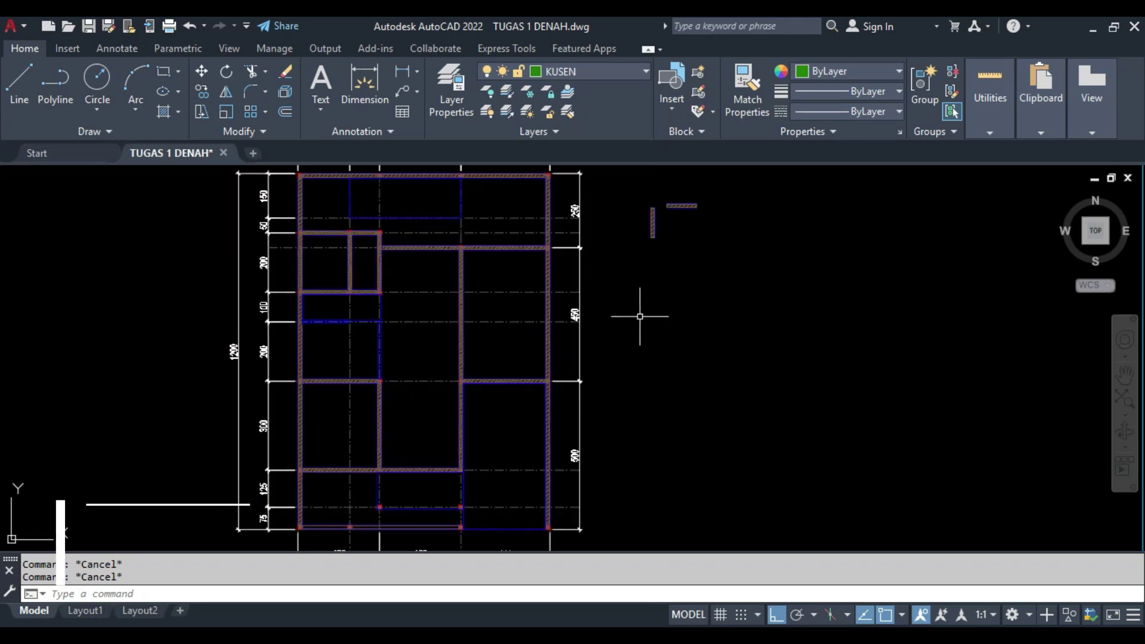
pyautogui.write('rec')
pyautogui.press('Return')
# - Draw a 10 by 15 jamb rectangle and fill it with diagonal hatching
pyautogui.scroll(5, 639, 306)
pyautogui.click(572, 262)
pyautogui.write('D')
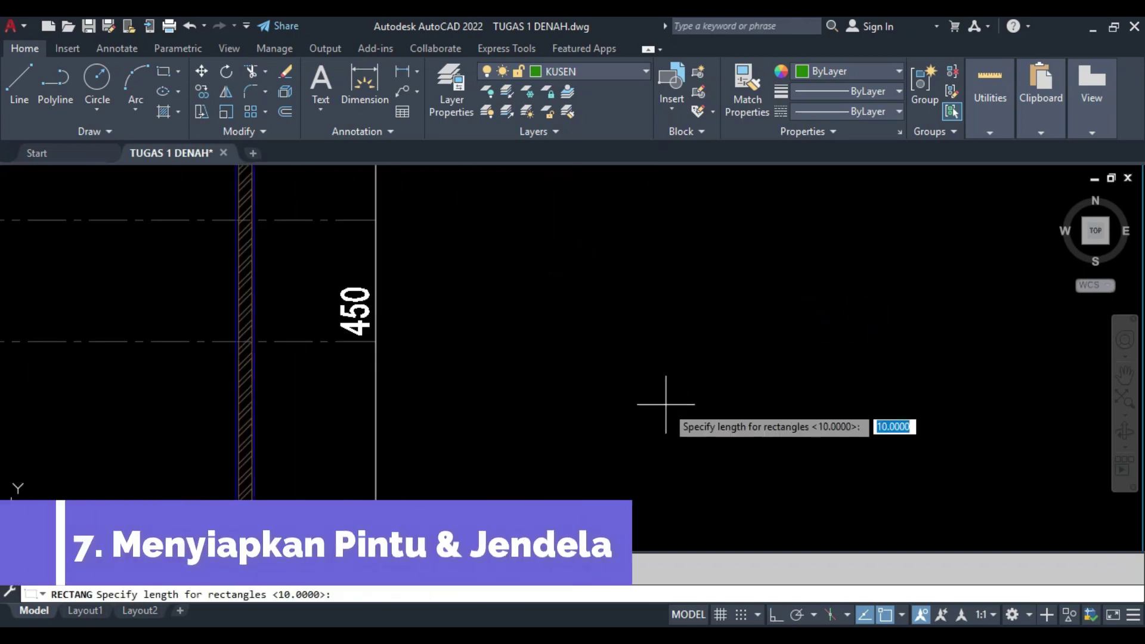
pyautogui.write('15')
pyautogui.press('Return')
pyautogui.scroll(2, 454, 215)
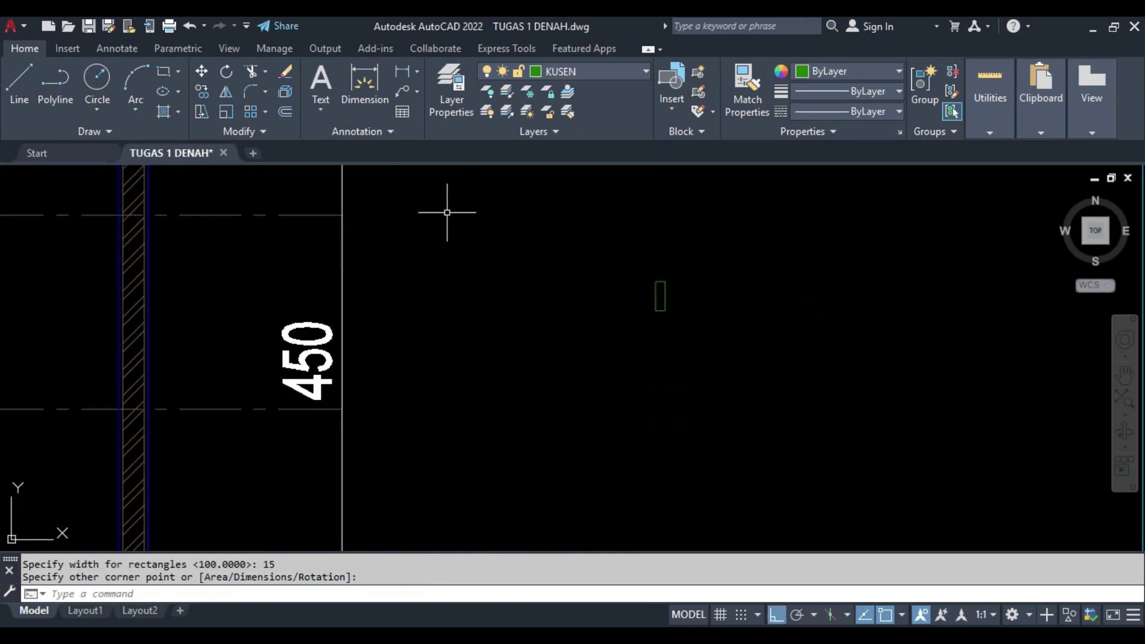
pyautogui.scroll(5, 672, 311)
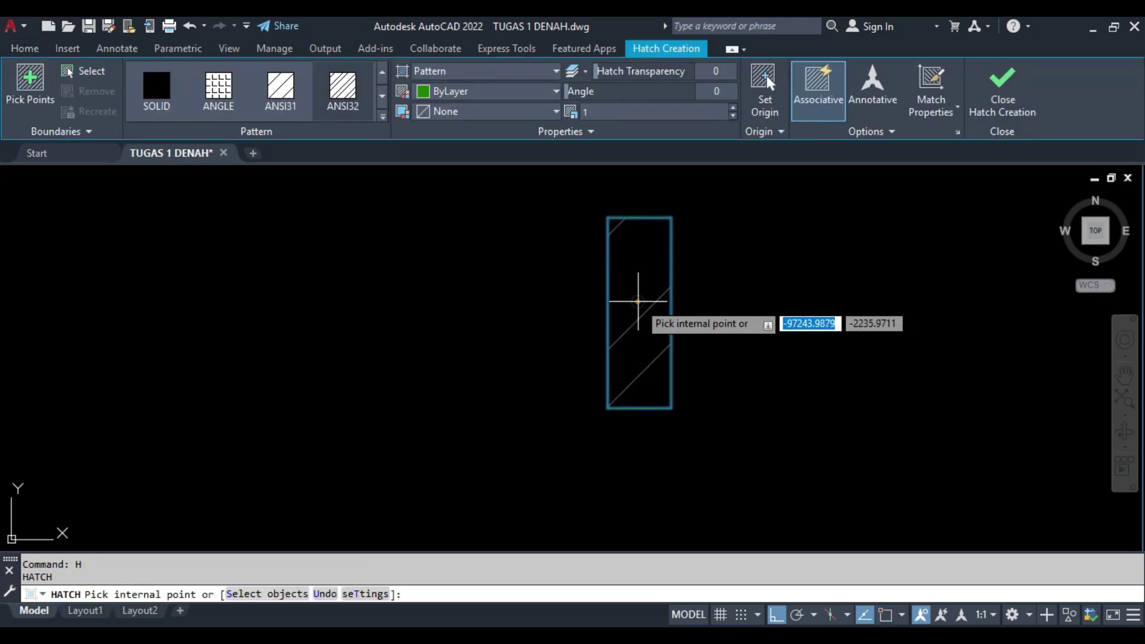
pyautogui.click(631, 301)
pyautogui.press('Return')
# - Select the hatched jamb, abandon a copy, and switch to the reference floor-plan PDF
pyautogui.click(538, 335)
pyautogui.click(644, 403)
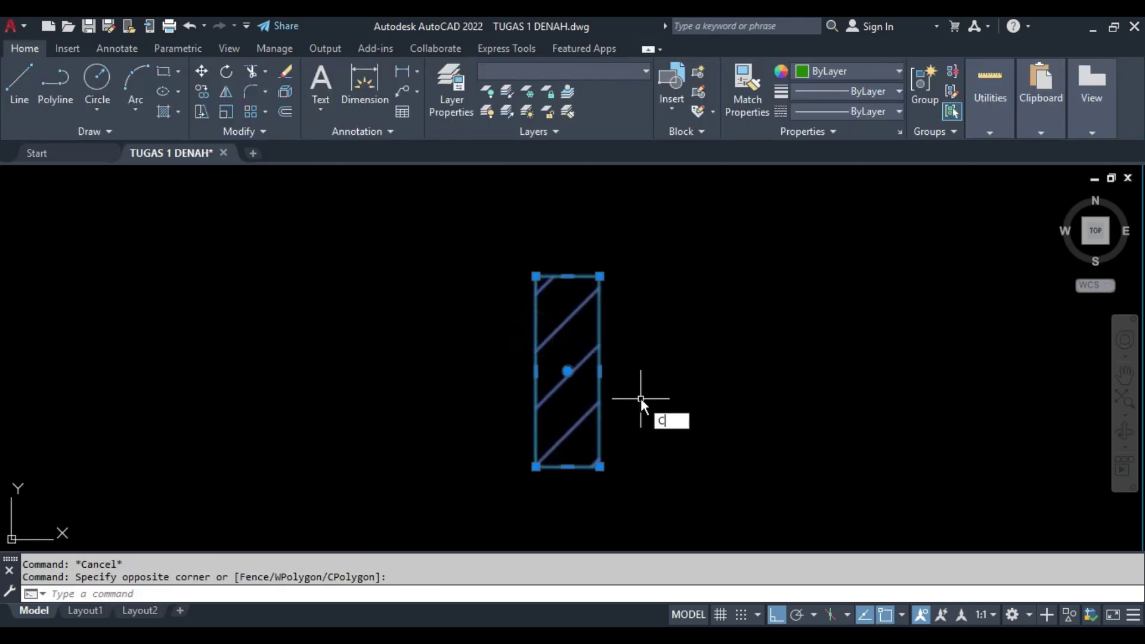
pyautogui.write('co')
pyautogui.press('Return')
pyautogui.press('Escape')
pyautogui.scroll(-2, 647, 400)
pyautogui.hotkey('alt', 'Tab')
# - Scroll the PDF up to view the KM/WC, WC, R. KELUARGA and DAPUR rooms
pyautogui.scroll(-1, 563, 345)
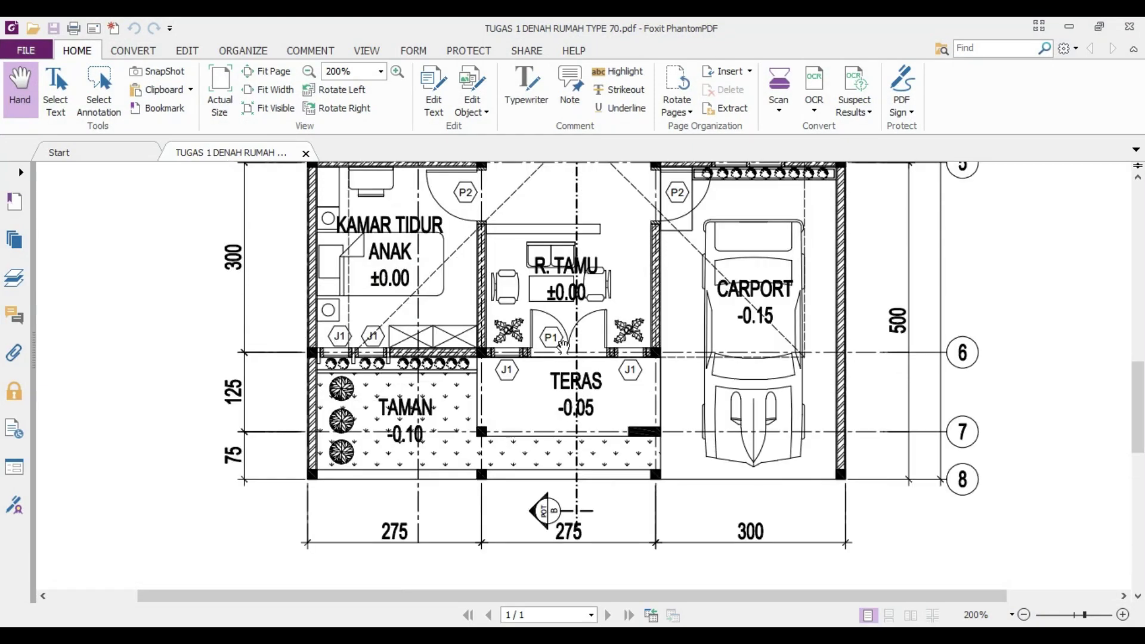
pyautogui.scroll(2, 429, 335)
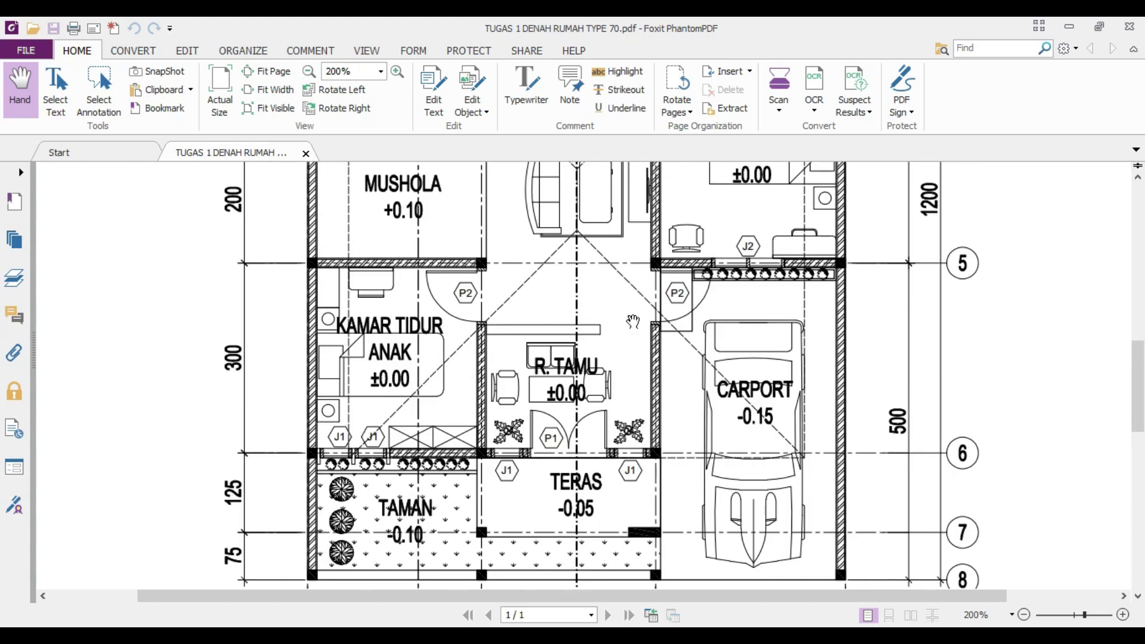
pyautogui.scroll(5, 686, 324)
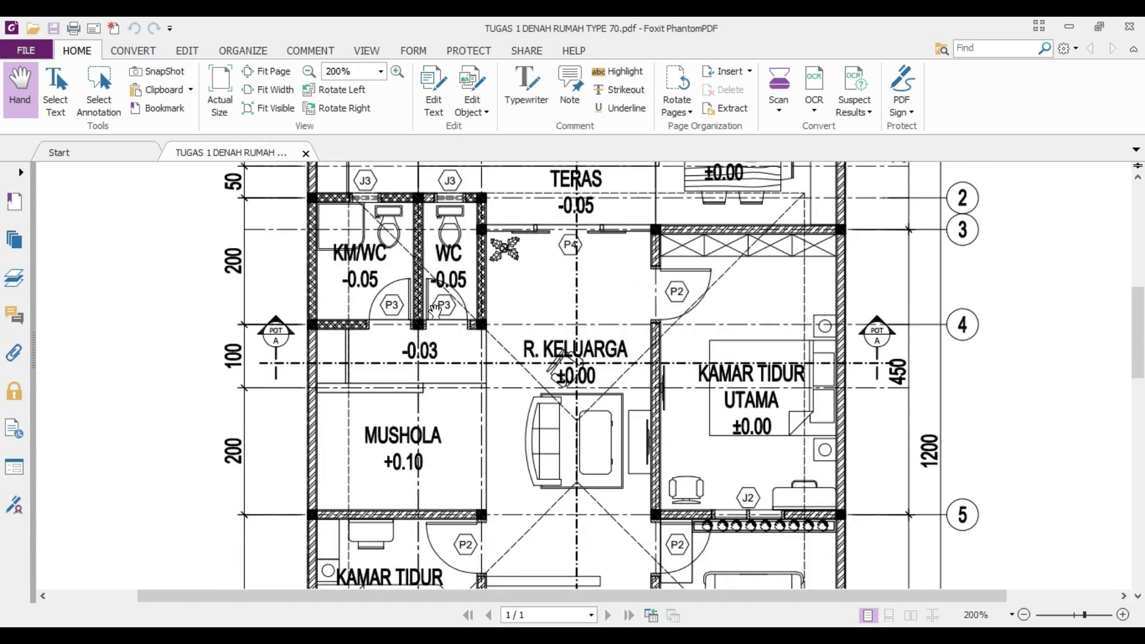
pyautogui.scroll(1, 376, 217)
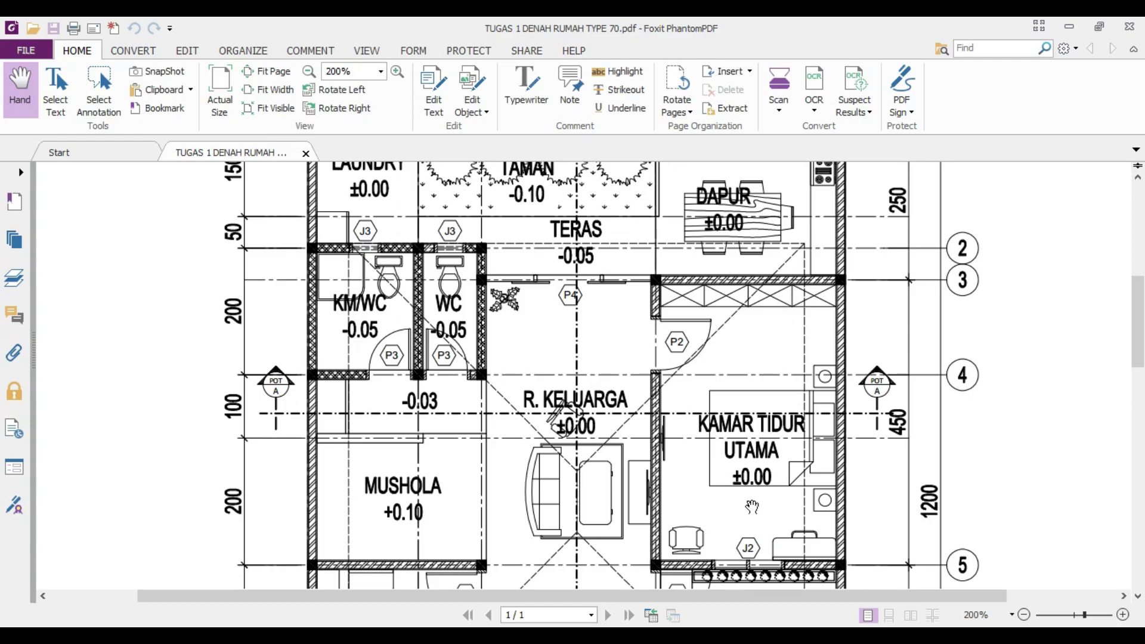
pyautogui.scroll(1, 573, 315)
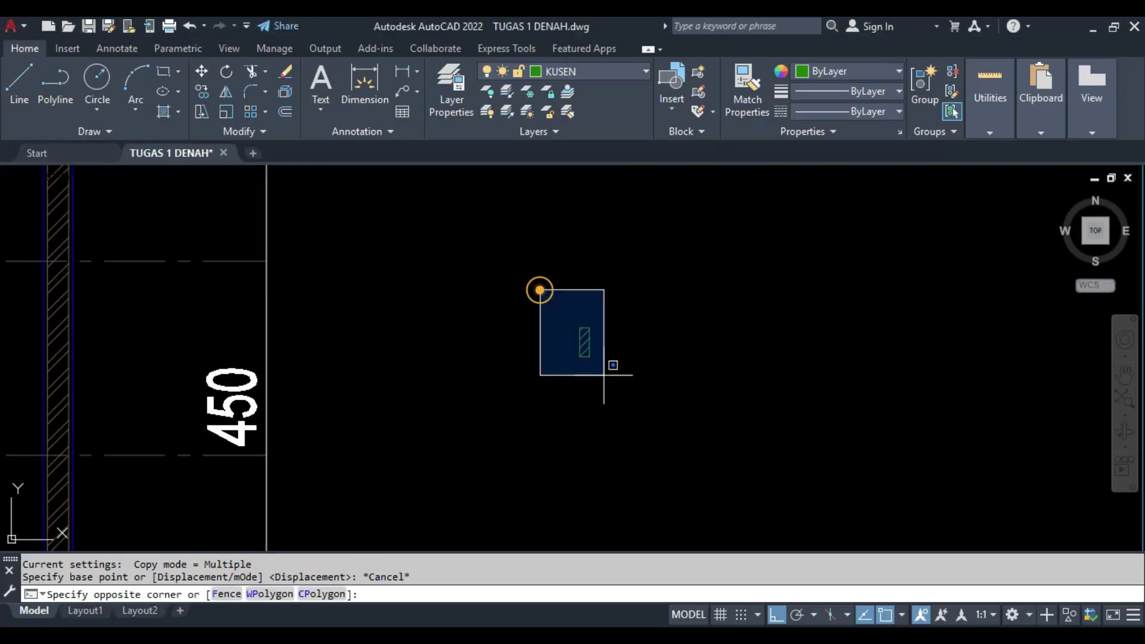
# - Copy the hatched jamb 125 units to the right
pyautogui.click(485, 403)
pyautogui.write('12')
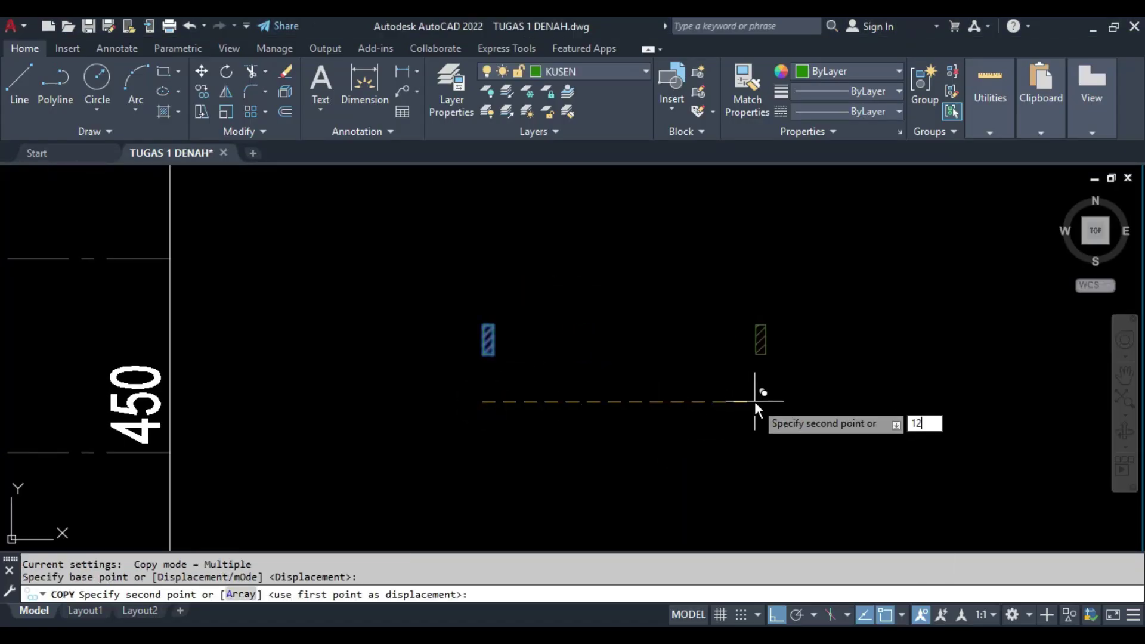
pyautogui.write('5')
pyautogui.press('Return')
pyautogui.press('Escape')
pyautogui.moveTo(563, 372); pyautogui.dragTo(631, 399, button='middle')
# - Draw a 5 by 60 door leaf rectangle standing on the left jamb
pyautogui.write('C')
pyautogui.press('Return')
pyautogui.scroll(2, 574, 361)
pyautogui.click(545, 353)
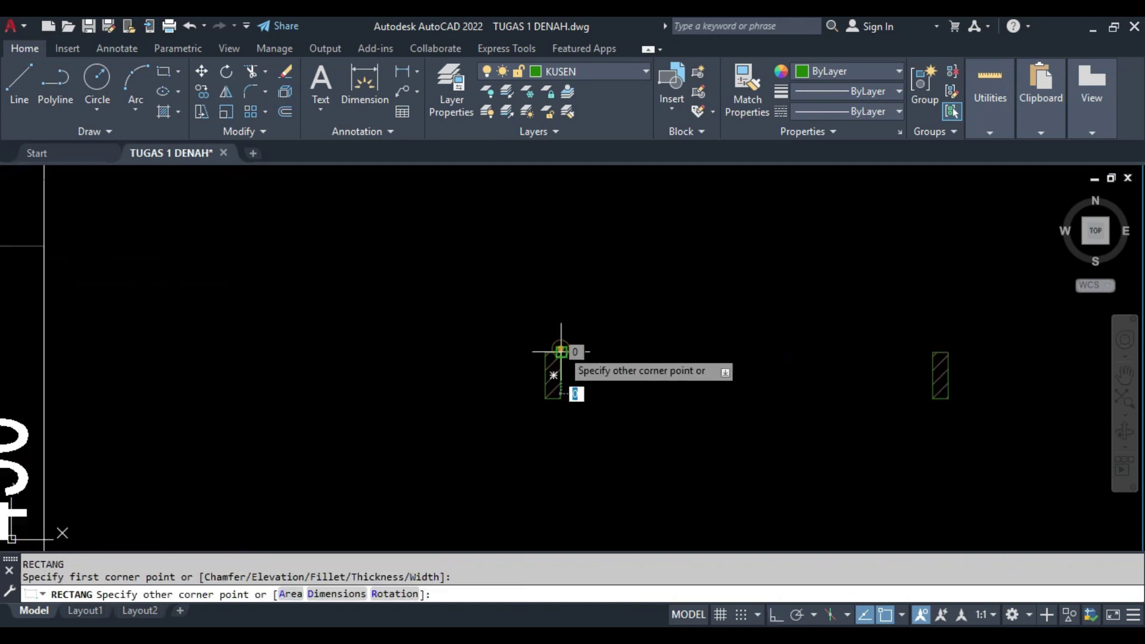
pyautogui.write('D')
pyautogui.press('Return')
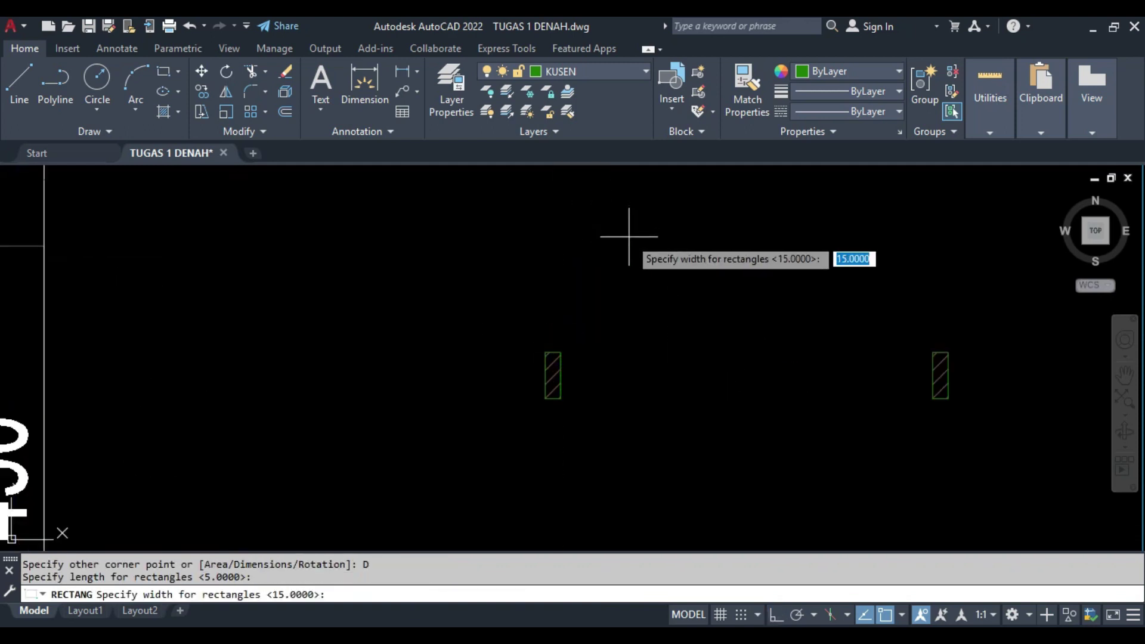
pyautogui.write('60')
pyautogui.press('Return')
pyautogui.click(626, 235)
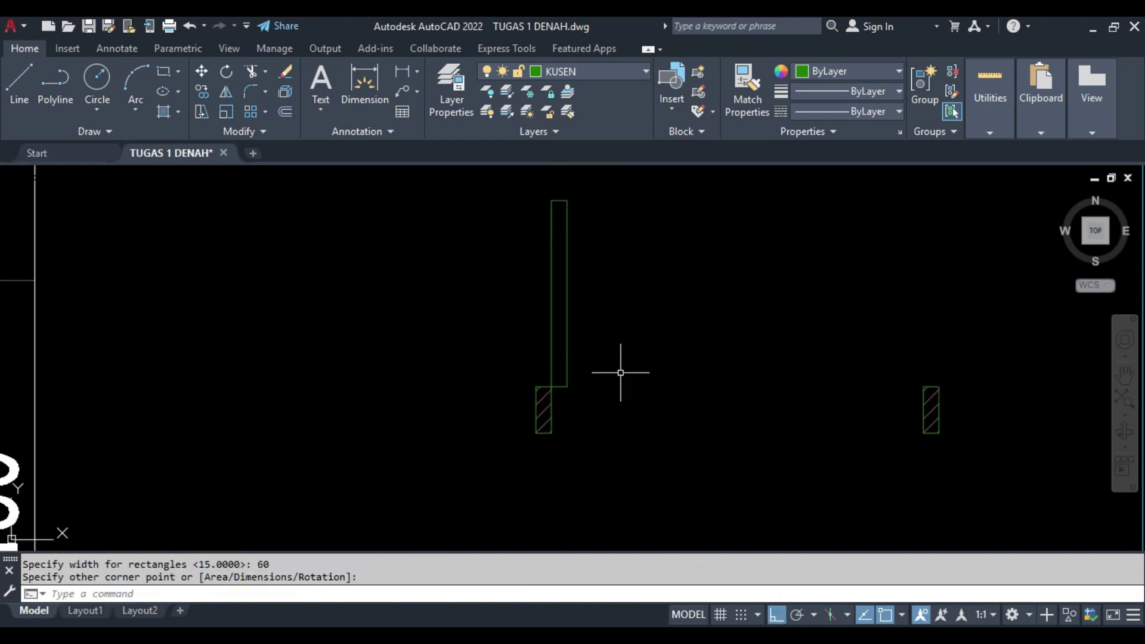
# - Draw a 60-long helper line from the leaf's corner
pyautogui.moveTo(649, 388); pyautogui.dragTo(552, 386, button='middle')
pyautogui.write('L')
pyautogui.press('Return')
pyautogui.click(552, 386)
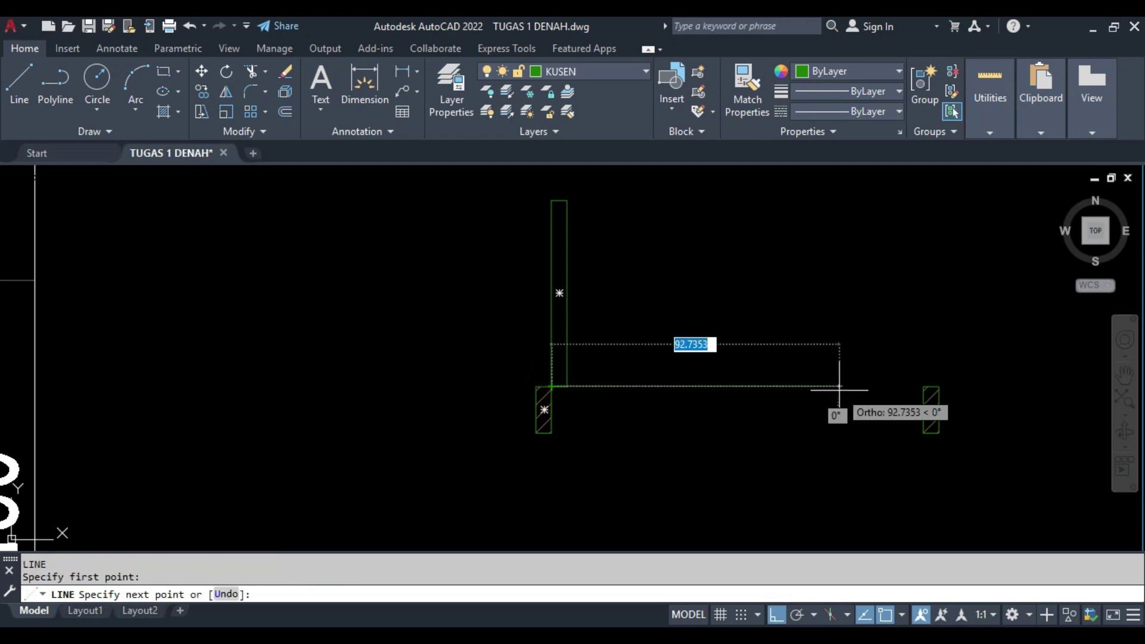
pyautogui.write('60')
pyautogui.press('Return')
pyautogui.press('Escape')
pyautogui.scroll(5, 639, 362)
pyautogui.click(639, 362)
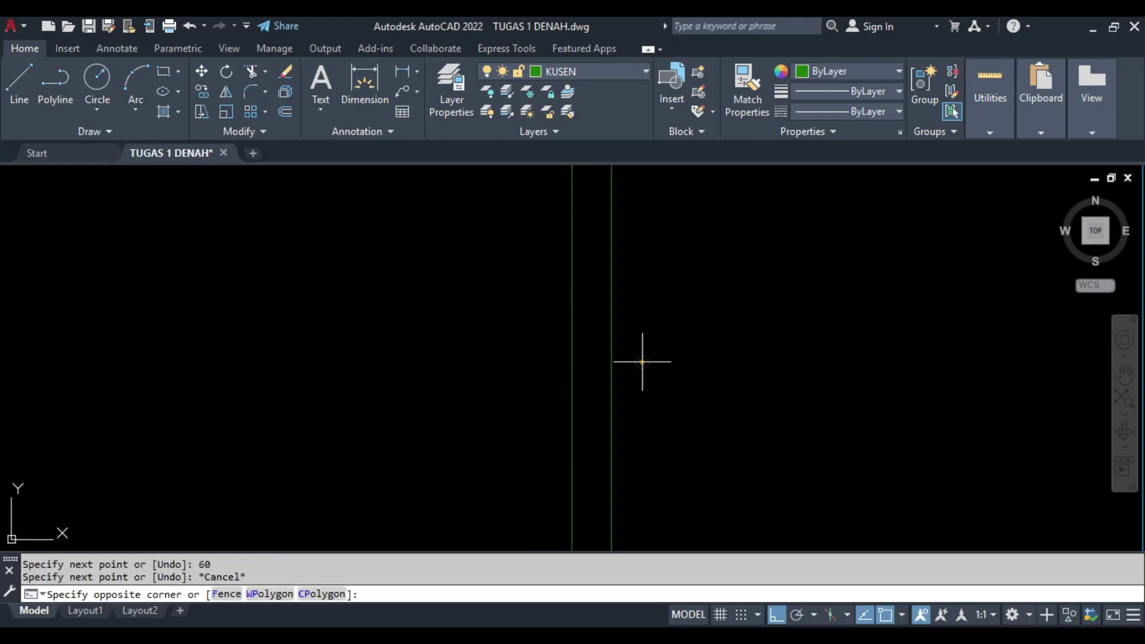
pyautogui.press('Escape')
pyautogui.scroll(-5, 593, 353)
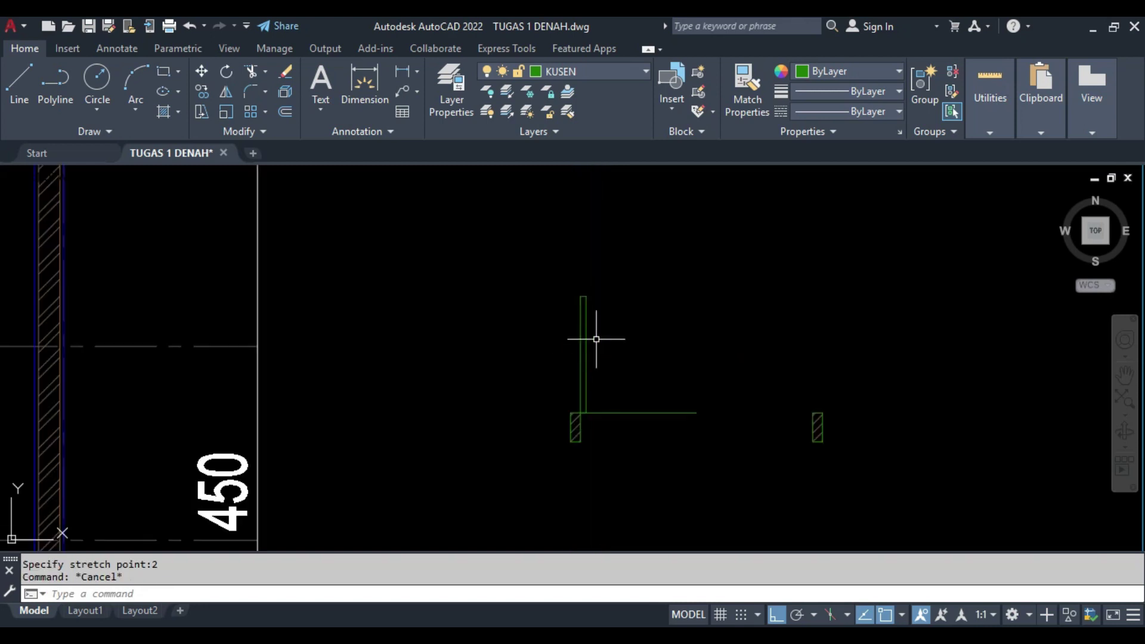
# - Draw the quarter-circle swing arc, remove the helper line, and put the arc on ARSIR
pyautogui.click(141, 103)
pyautogui.click(536, 271)
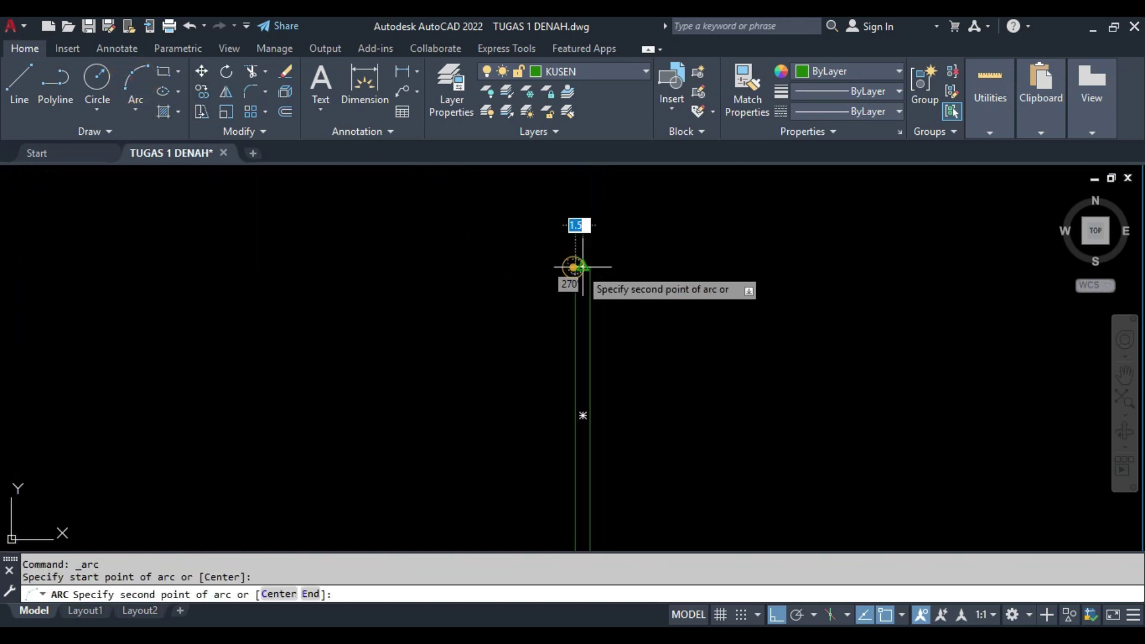
pyautogui.click(575, 263)
pyautogui.click(604, 260)
pyautogui.moveTo(604, 261); pyautogui.dragTo(613, 338, button='middle')
pyautogui.press('Escape')
pyautogui.click(554, 377)
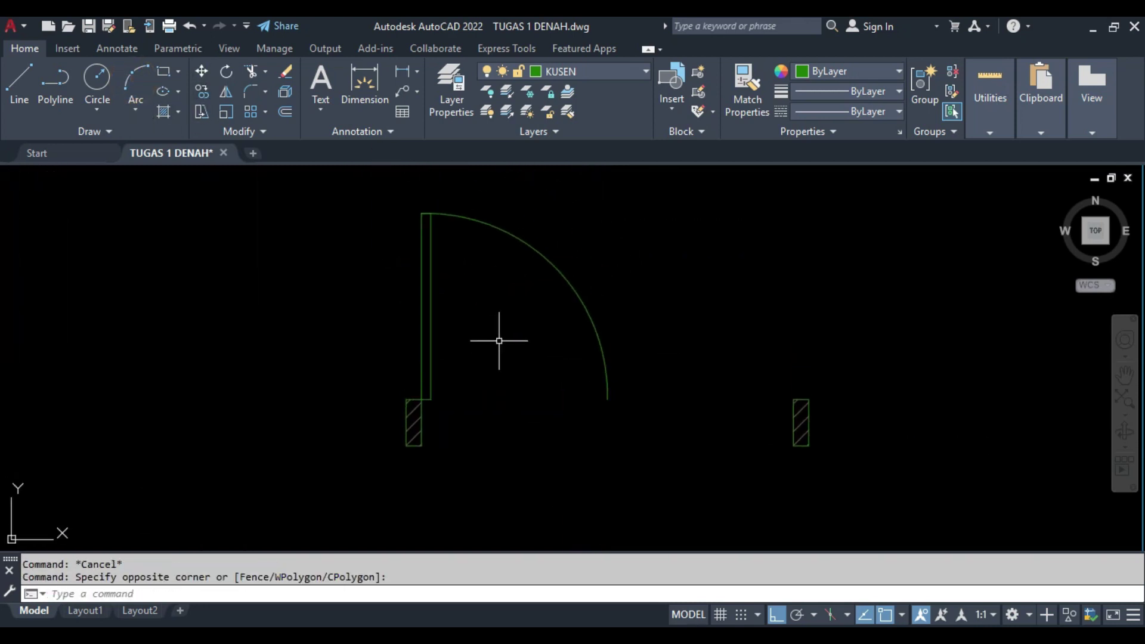
pyautogui.click(584, 71)
pyautogui.click(572, 111)
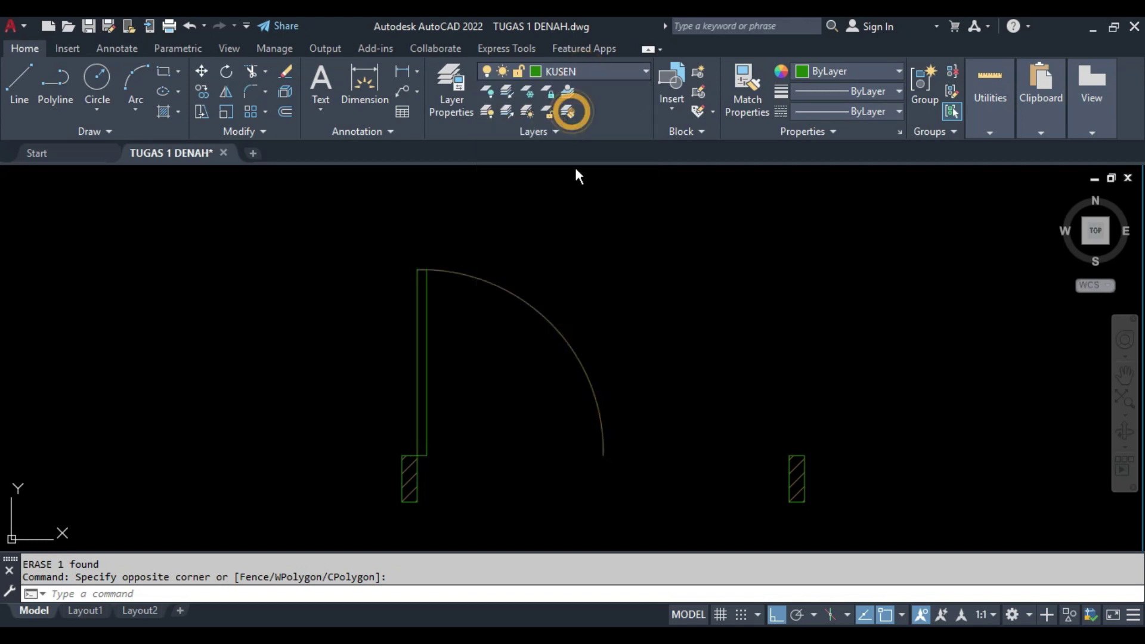
# - Draw the threshold line between the jambs on the dark-blue layer
pyautogui.click(399, 433)
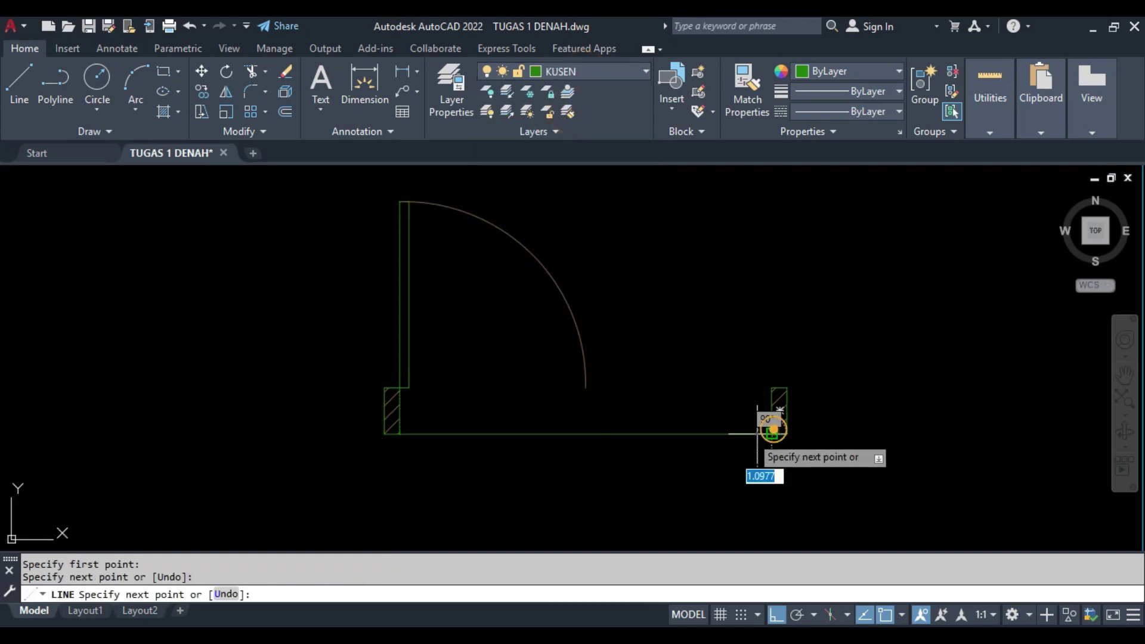
pyautogui.click(774, 434)
pyautogui.press('Escape')
pyautogui.click(620, 71)
pyautogui.click(565, 198)
pyautogui.press('Escape')
# - Mirror the door leaf and swing arc to form the second leaf
pyautogui.moveTo(639, 281); pyautogui.dragTo(398, 286)
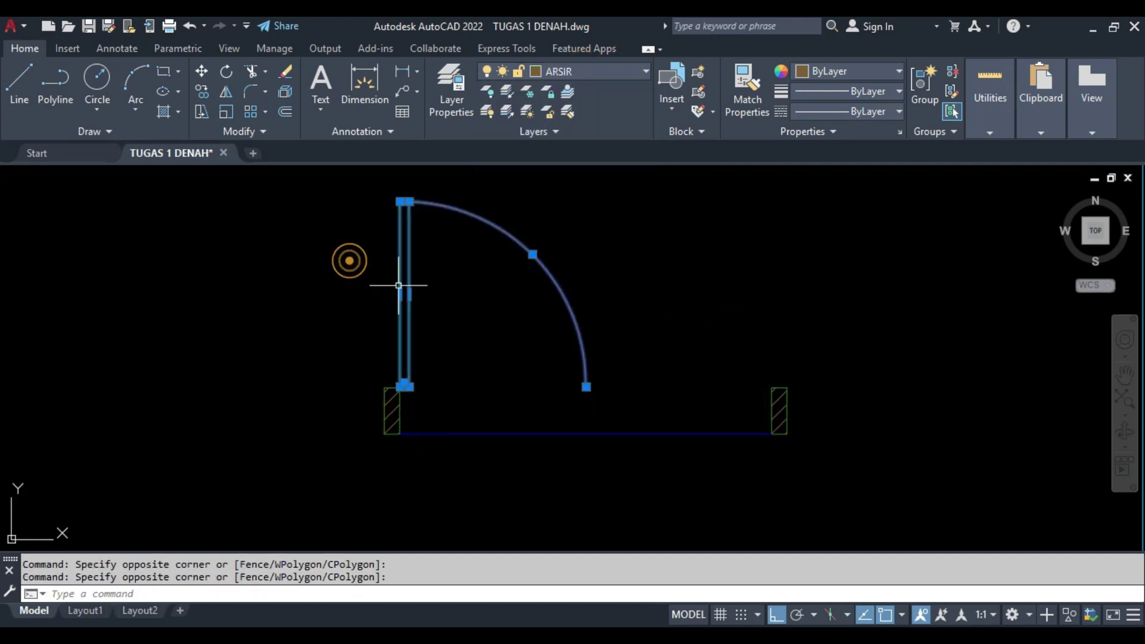
pyautogui.write('mi')
pyautogui.press('Return')
pyautogui.click(586, 387)
pyautogui.click(572, 228)
pyautogui.press('Return')
pyautogui.scroll(-2, 584, 323)
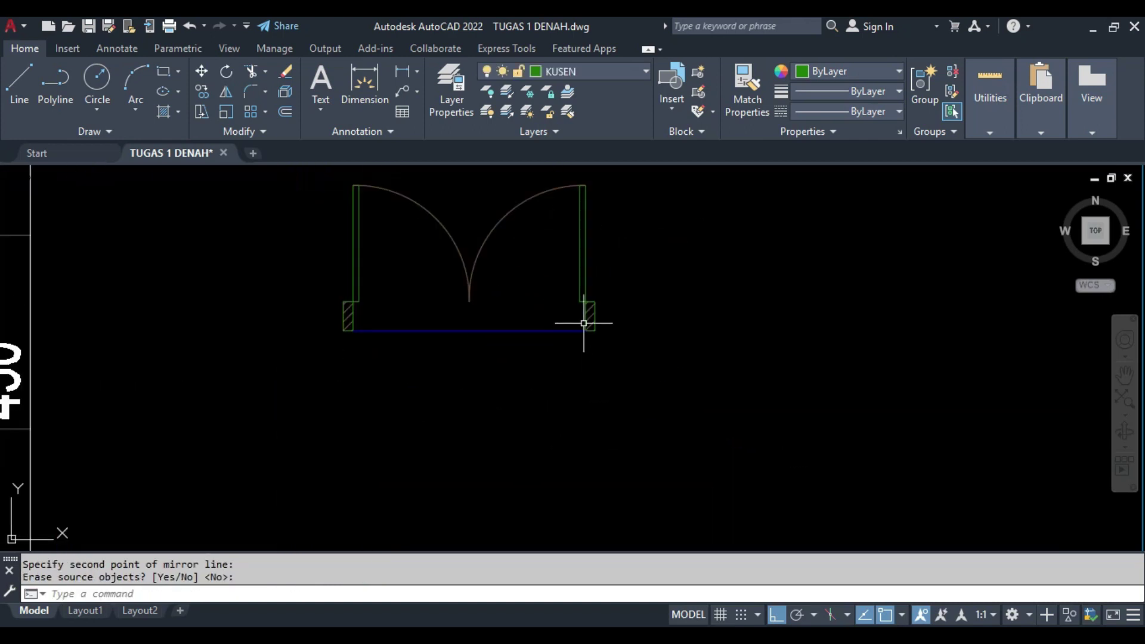
pyautogui.scroll(3, 584, 323)
pyautogui.click(454, 289)
# - Copy the selected right door jamb to a new position
pyautogui.click(582, 406)
pyautogui.write('co')
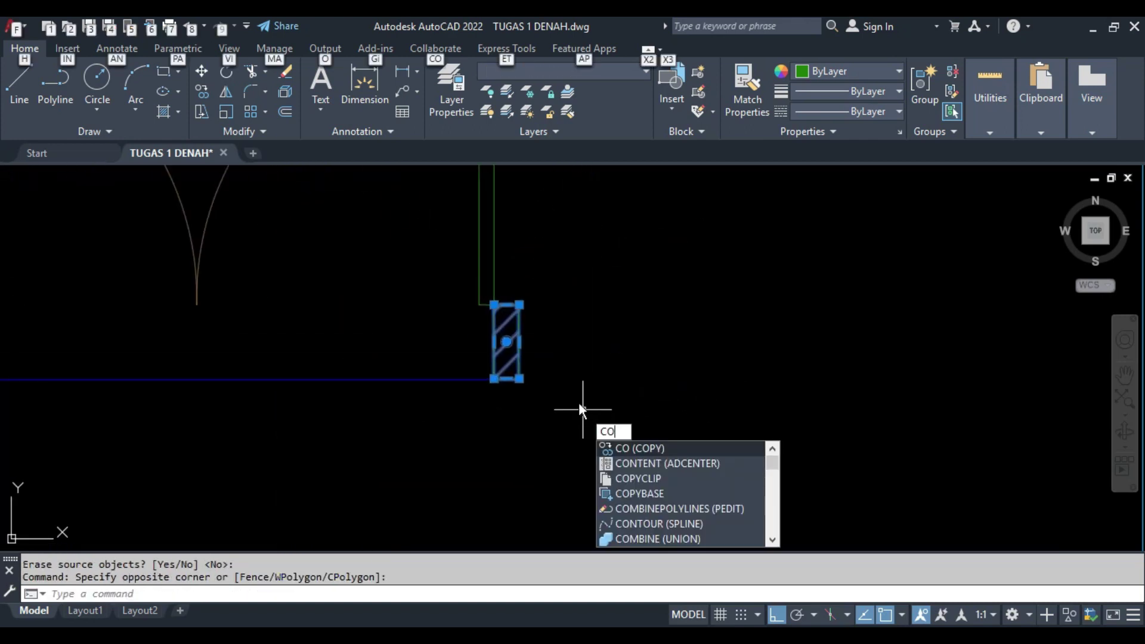
pyautogui.press('Menu')
pyautogui.press('Escape')
pyautogui.click(628, 448)
pyautogui.click(589, 376)
pyautogui.scroll(-2, 596, 381)
pyautogui.click(593, 401)
pyautogui.press('Escape')
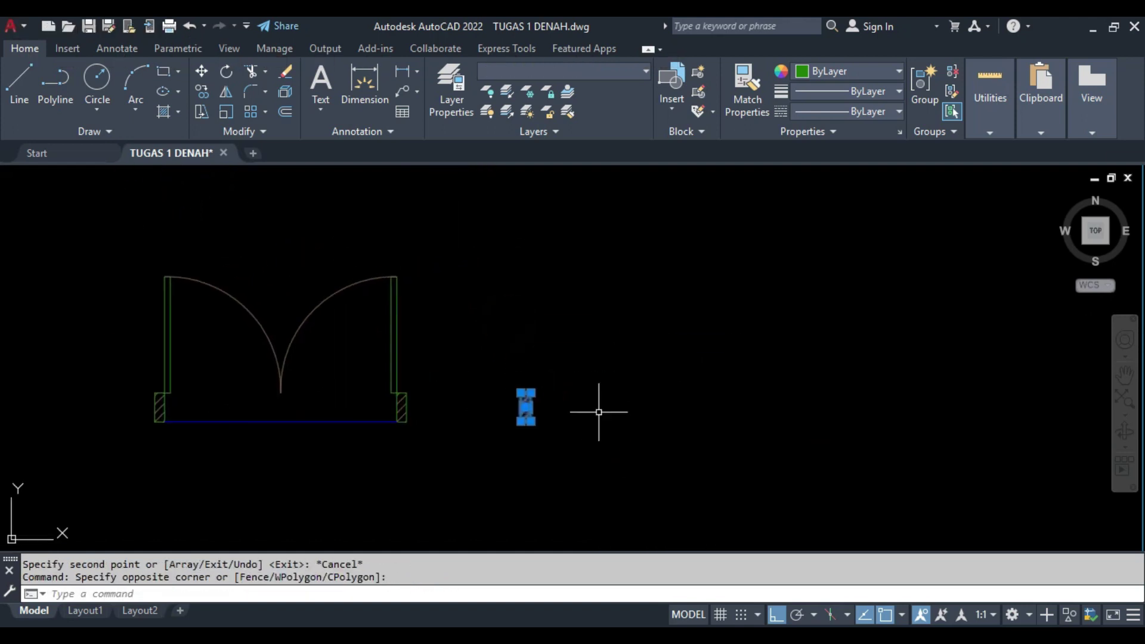
# - Place another door jamb copy 85 units away
pyautogui.press('Return')
pyautogui.click(570, 456)
pyautogui.write('5')
pyautogui.press('Return')
pyautogui.press('Escape')
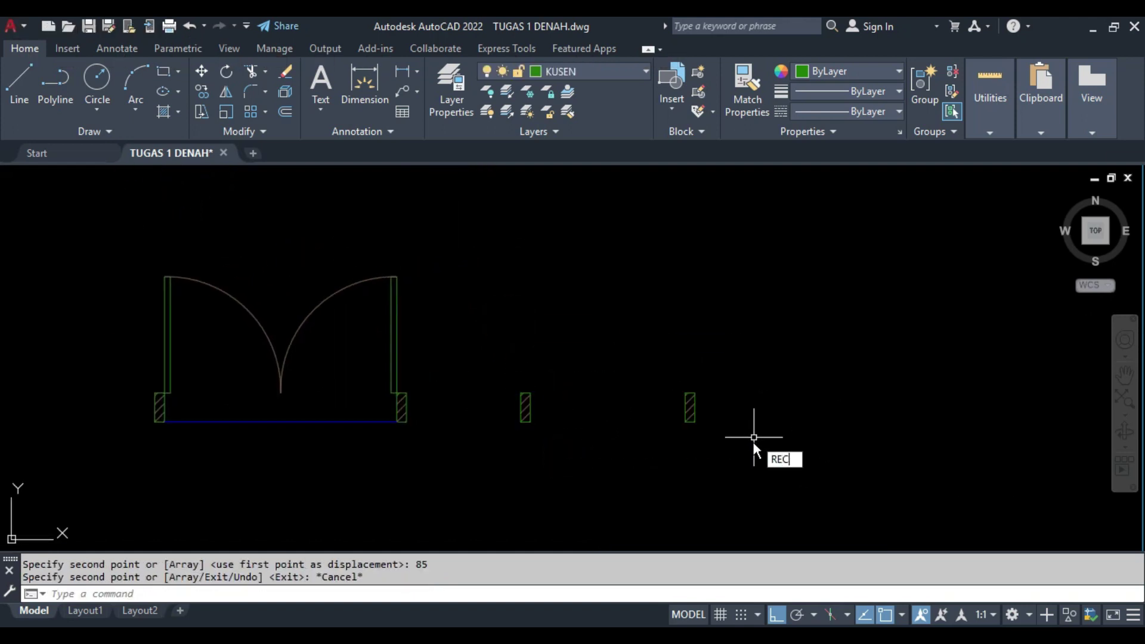
# - Draw the 3-by-80 door leaf rectangle on the jamb
pyautogui.write('rec')
pyautogui.press('Return')
pyautogui.click(531, 393)
pyautogui.write('d')
pyautogui.press('Return')
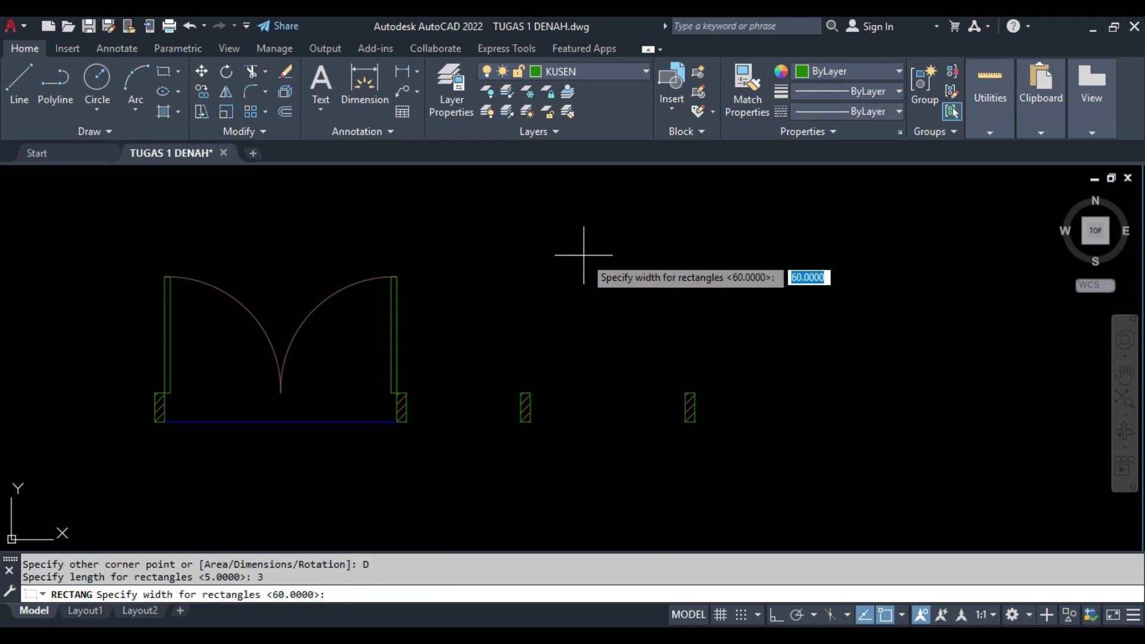
pyautogui.write('80')
pyautogui.press('Return')
pyautogui.click(537, 239)
pyautogui.moveTo(589, 322); pyautogui.dragTo(615, 330, button='middle')
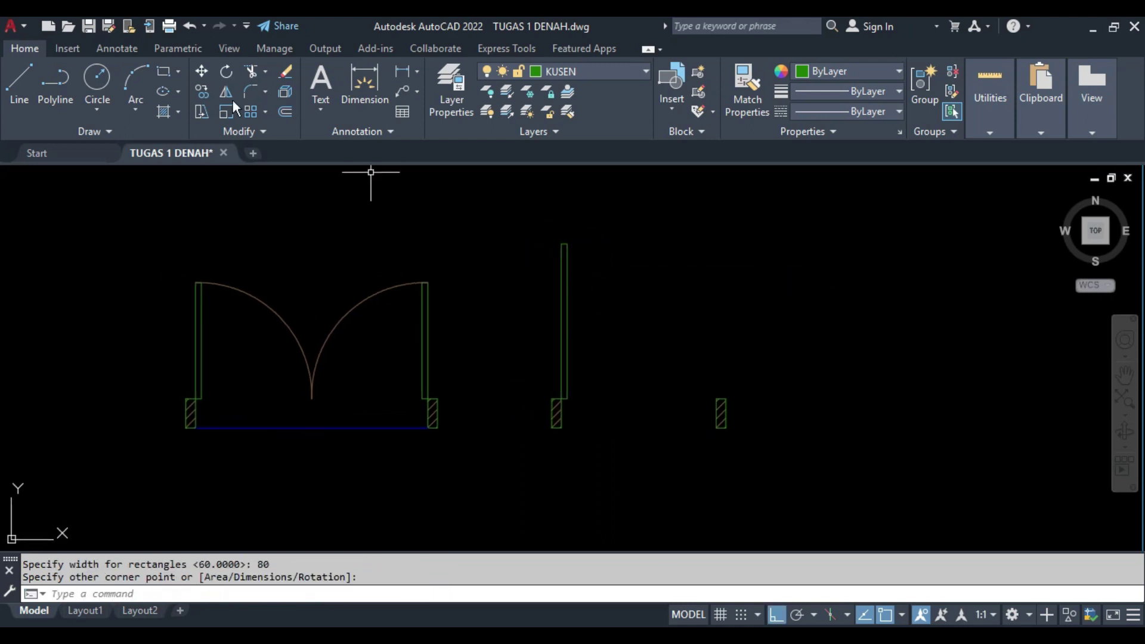
# - Draw the door swing arc from the top of the leaf to the far jamb
pyautogui.click(561, 243)
pyautogui.click(671, 290)
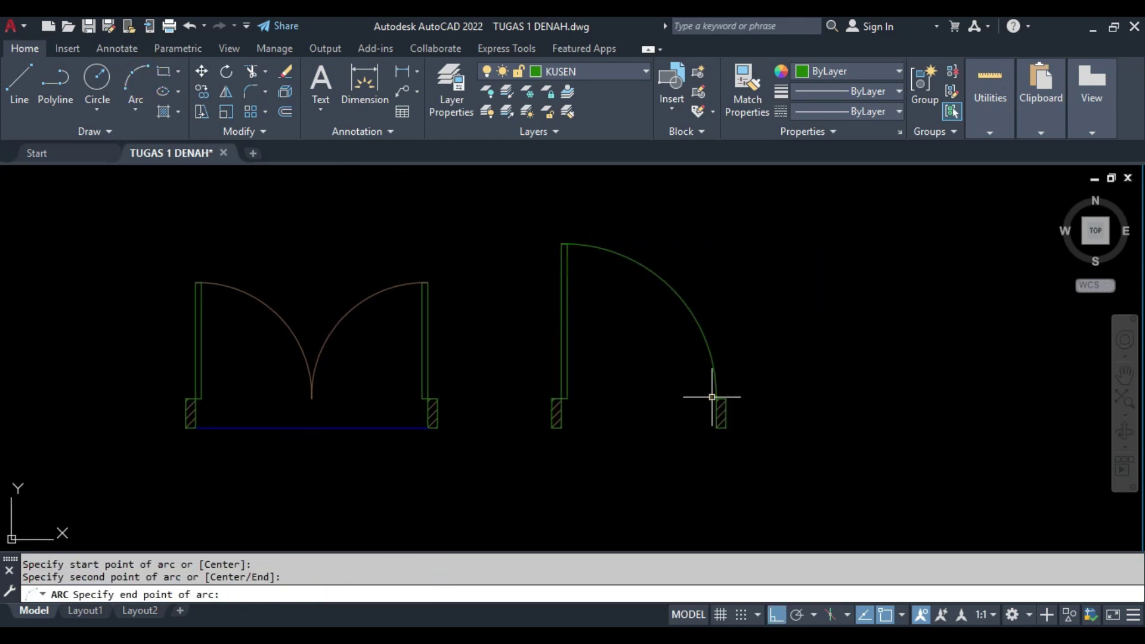
pyautogui.click(716, 399)
pyautogui.press('Escape')
pyautogui.scroll(-2, 603, 414)
pyautogui.scroll(1, 547, 398)
# - Copy the right door jamb to start a new jamb pair to the right
pyautogui.click(564, 343)
pyautogui.click(652, 429)
pyautogui.write('co')
pyautogui.press('Return')
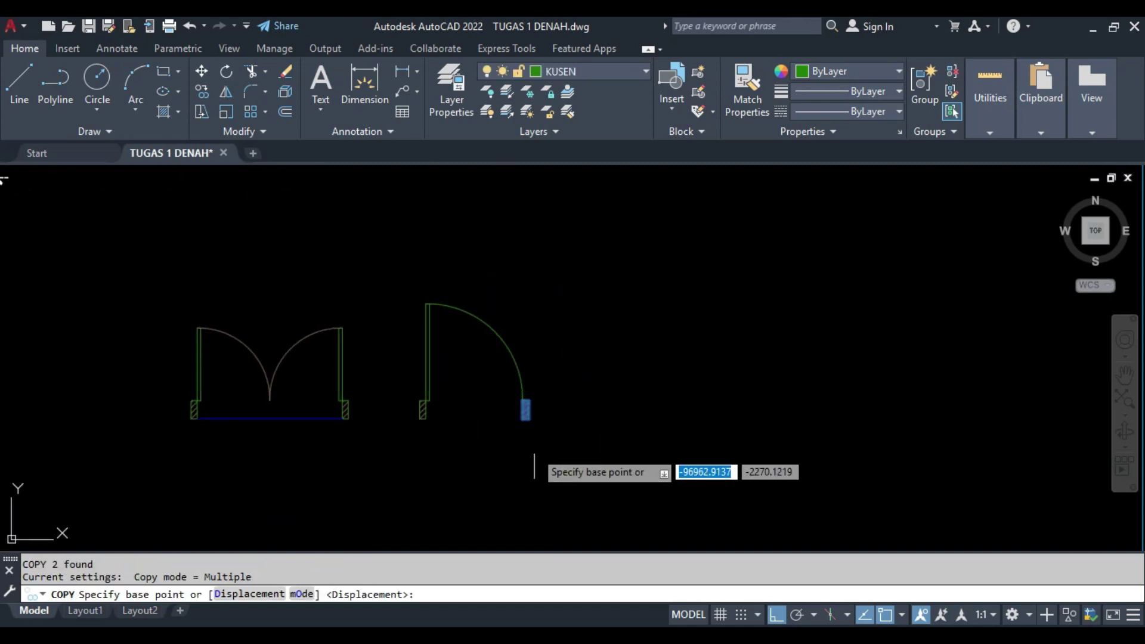
pyautogui.click(537, 447)
pyautogui.click(659, 449)
pyautogui.moveTo(733, 478); pyautogui.dragTo(658, 486, button='middle')
pyautogui.press('Return')
pyautogui.click(591, 477)
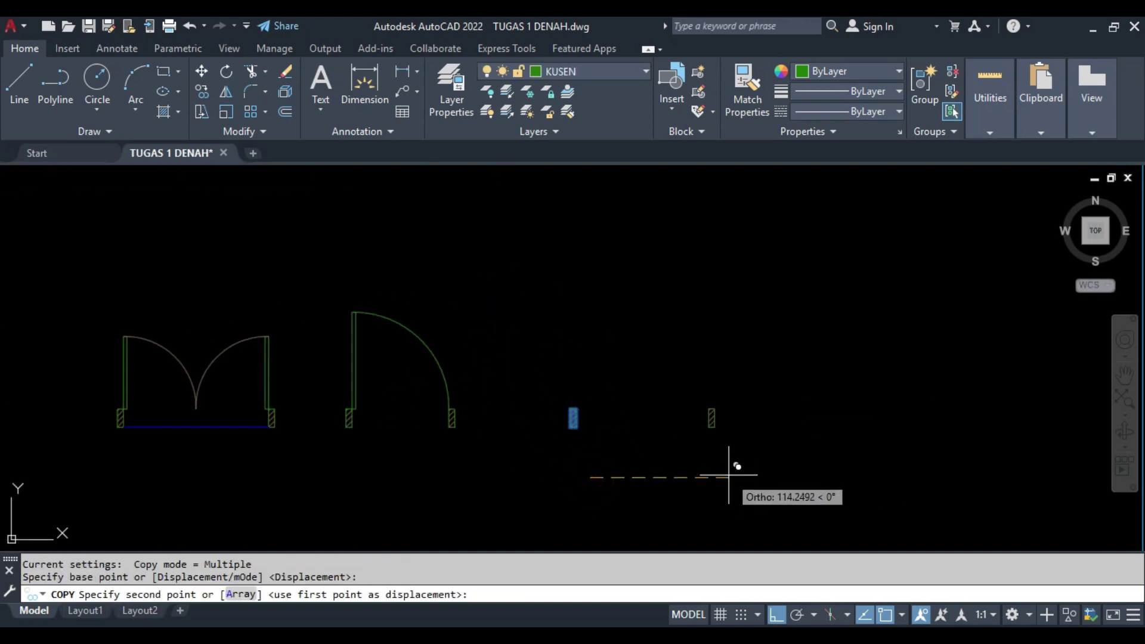
# - Place the jamb copy 70 units right and draw the 3-by-65 door leaf
pyautogui.write('70')
pyautogui.press('Return')
pyautogui.press('Escape')
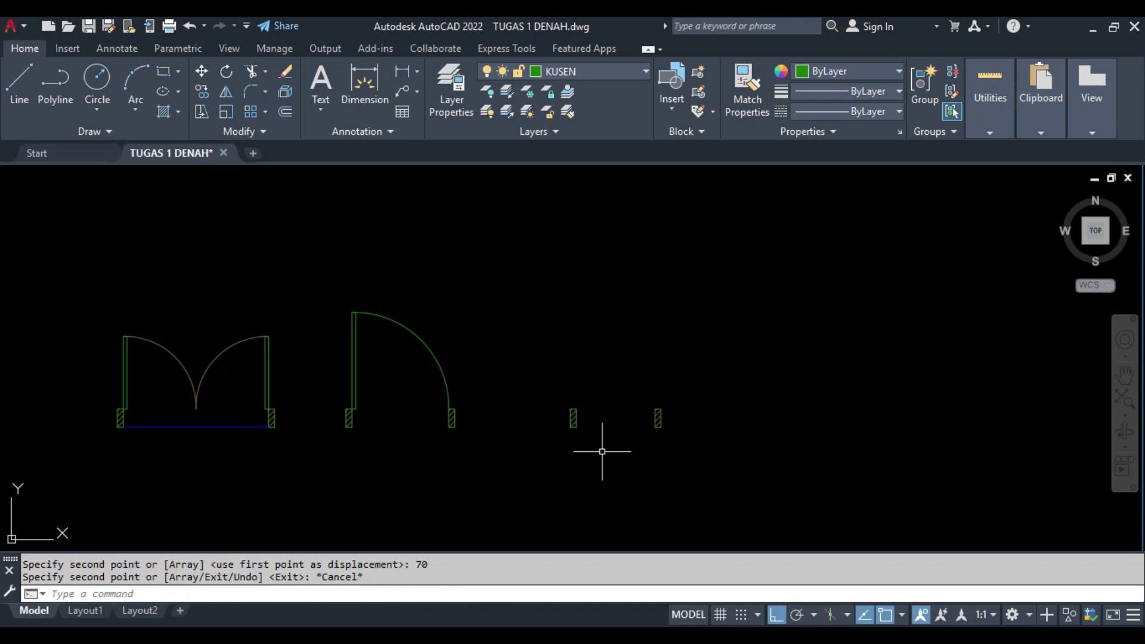
pyautogui.write('Rec')
pyautogui.press('Return')
pyautogui.scroll(-3, 584, 477)
pyautogui.click(588, 437)
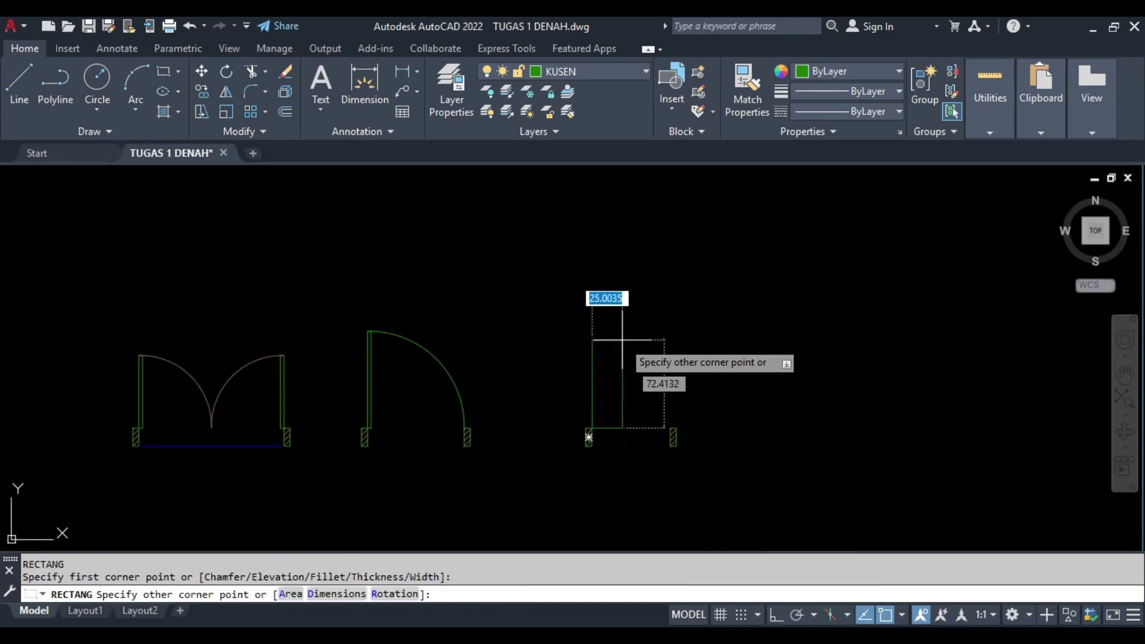
pyautogui.write('d')
pyautogui.press('Return')
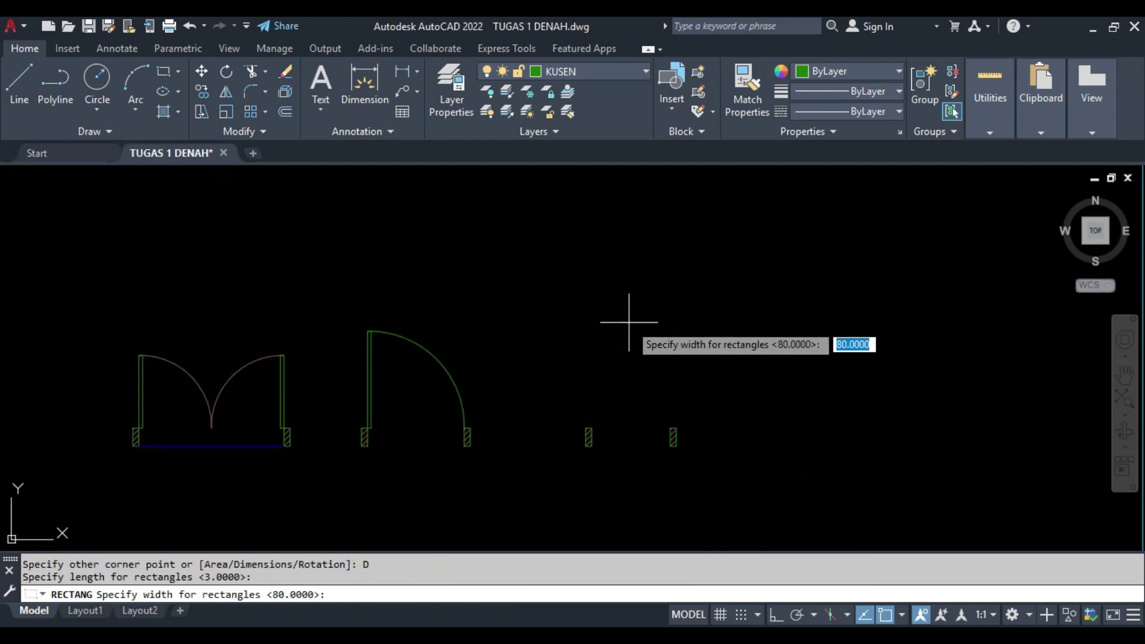
pyautogui.write('5')
pyautogui.press('Return')
pyautogui.click(593, 304)
pyautogui.moveTo(589, 397); pyautogui.dragTo(616, 334, button='middle')
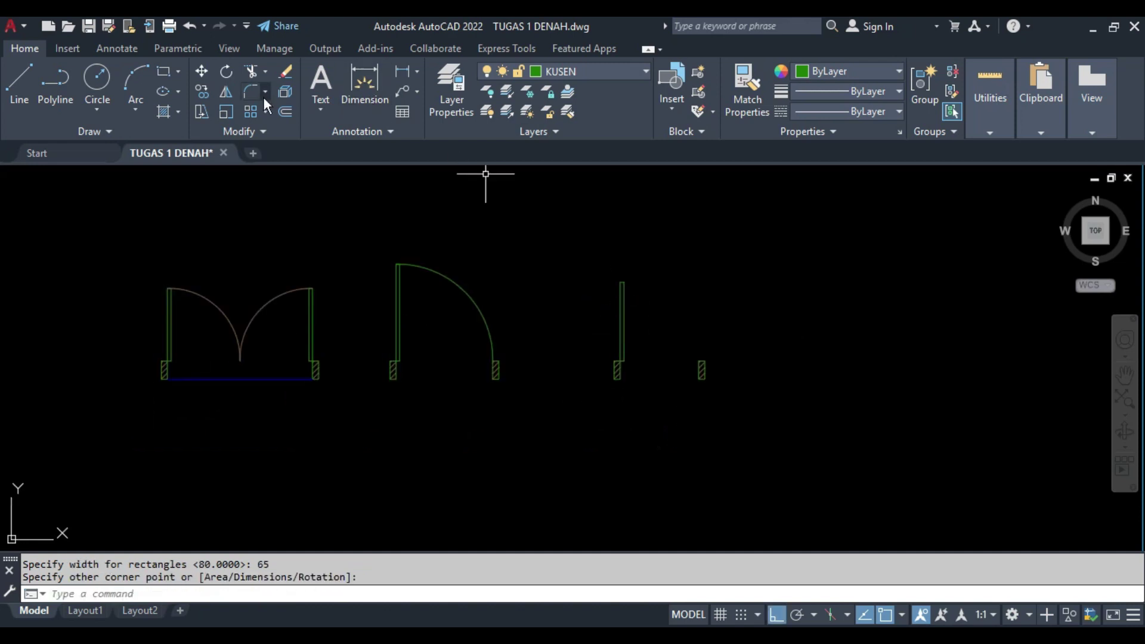
# - Draw the swing arc for the third door
pyautogui.click(148, 80)
pyautogui.scroll(5, 593, 249)
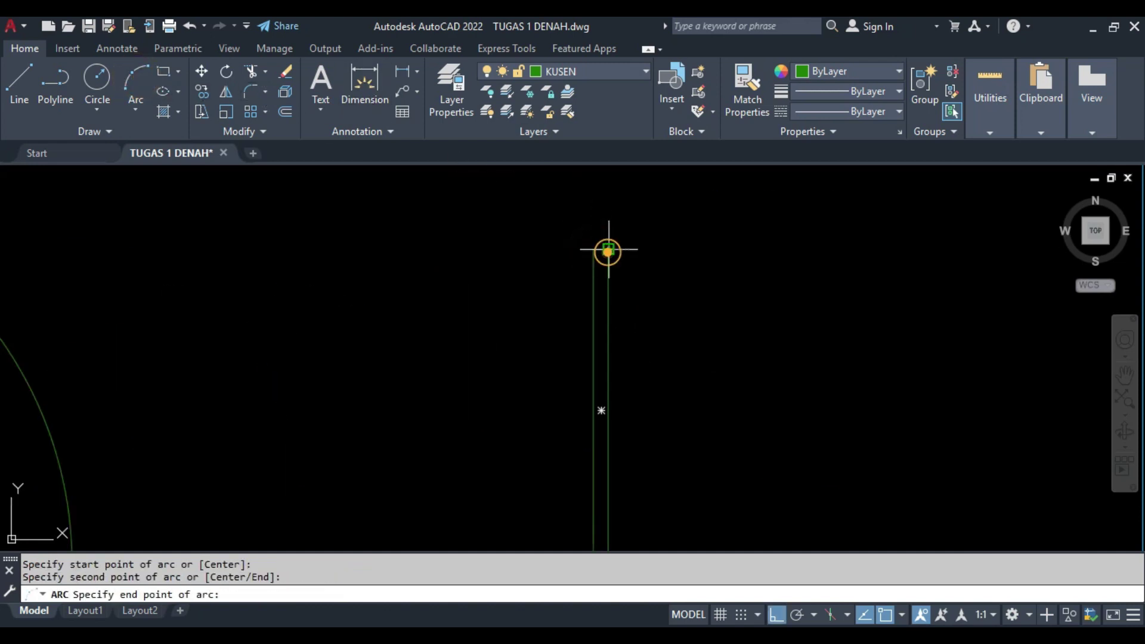
pyautogui.scroll(-5, 609, 250)
pyautogui.scroll(3, 609, 281)
# - Draw the threshold line between the jambs and put it on the dark blue layer
pyautogui.write('l')
pyautogui.press('Return')
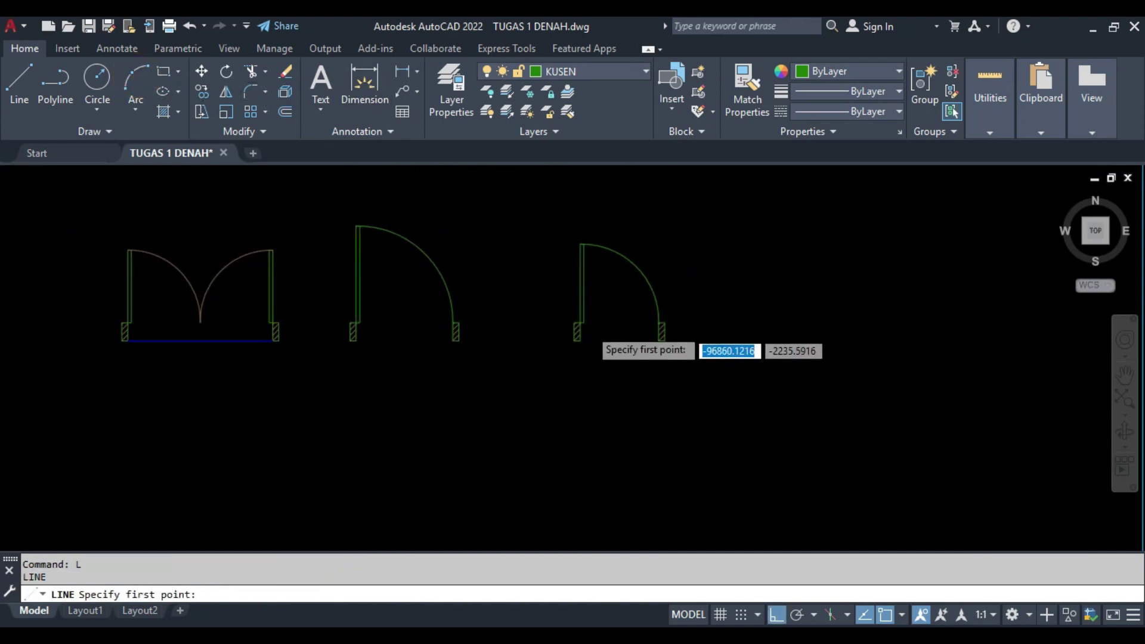
pyautogui.scroll(6, 537, 331)
pyautogui.click(561, 316)
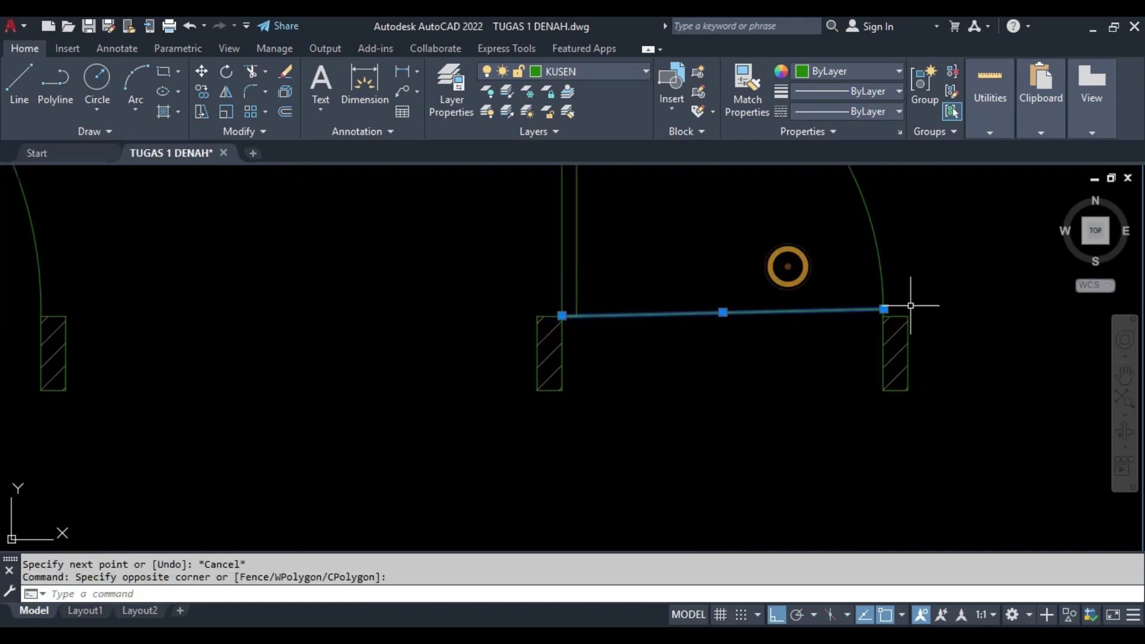
pyautogui.click(884, 309)
pyautogui.click(590, 71)
pyautogui.click(585, 231)
pyautogui.press('Escape')
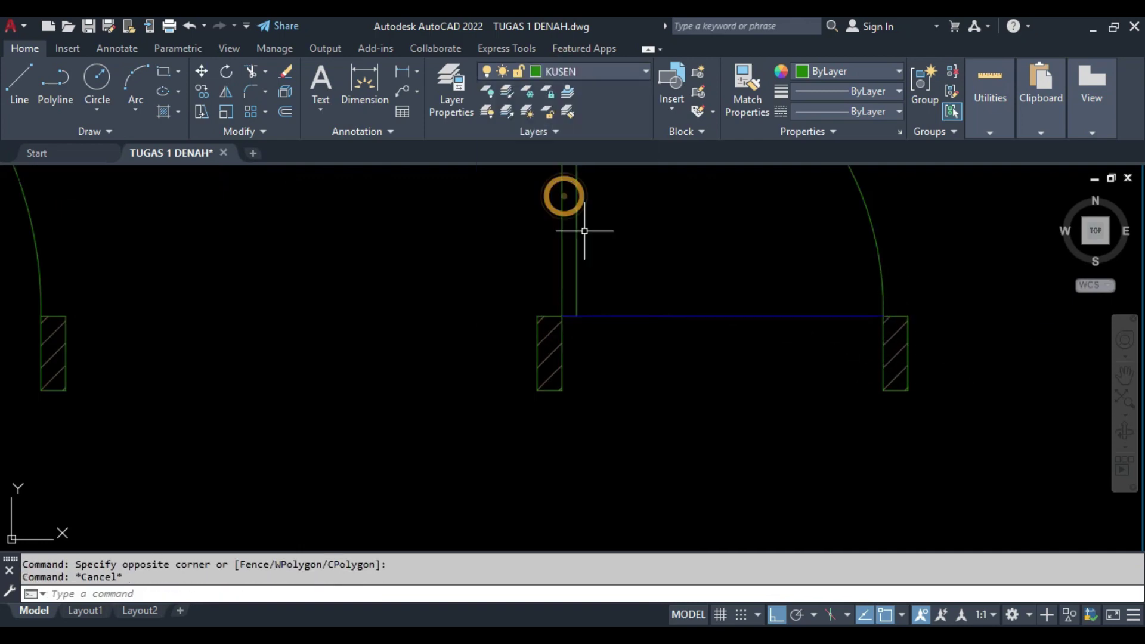
# - Match the door arcs to the existing arc's style with MATCHPROP
pyautogui.scroll(-4, 674, 358)
pyautogui.click(249, 274)
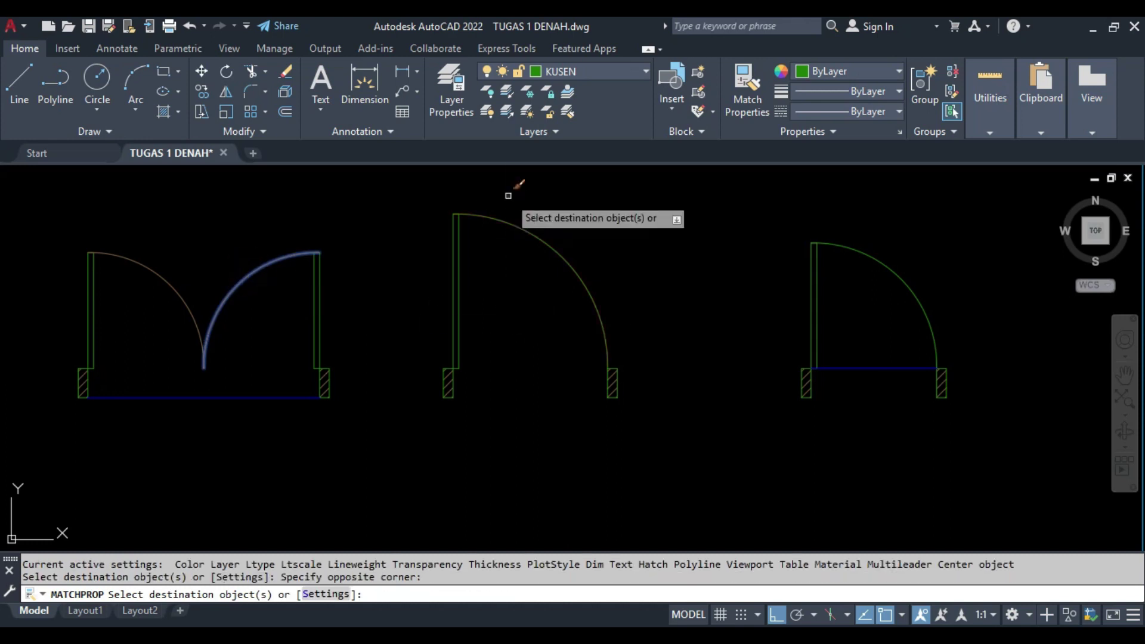
pyautogui.moveTo(513, 187); pyautogui.dragTo(892, 256)
pyautogui.press('Escape')
pyautogui.scroll(-4, 749, 279)
pyautogui.scroll(3, 870, 444)
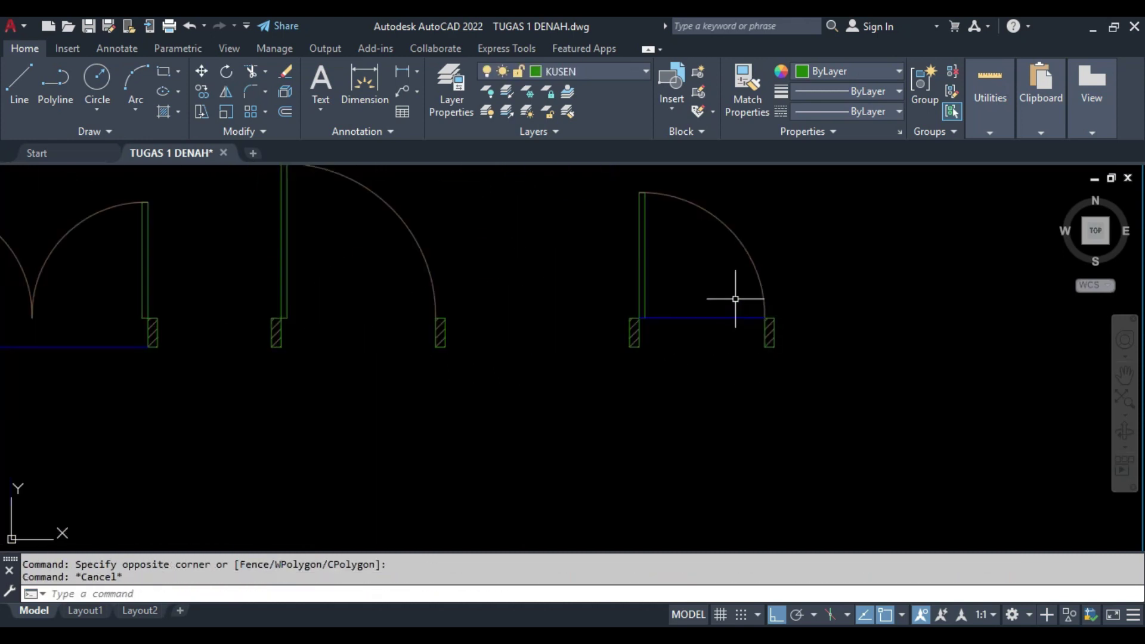
pyautogui.scroll(2, 662, 445)
pyautogui.press('Escape')
pyautogui.moveTo(680, 436); pyautogui.dragTo(555, 440, button='middle')
# - Draw the first window post rectangle, 15 wide
pyautogui.scroll(-4, 568, 442)
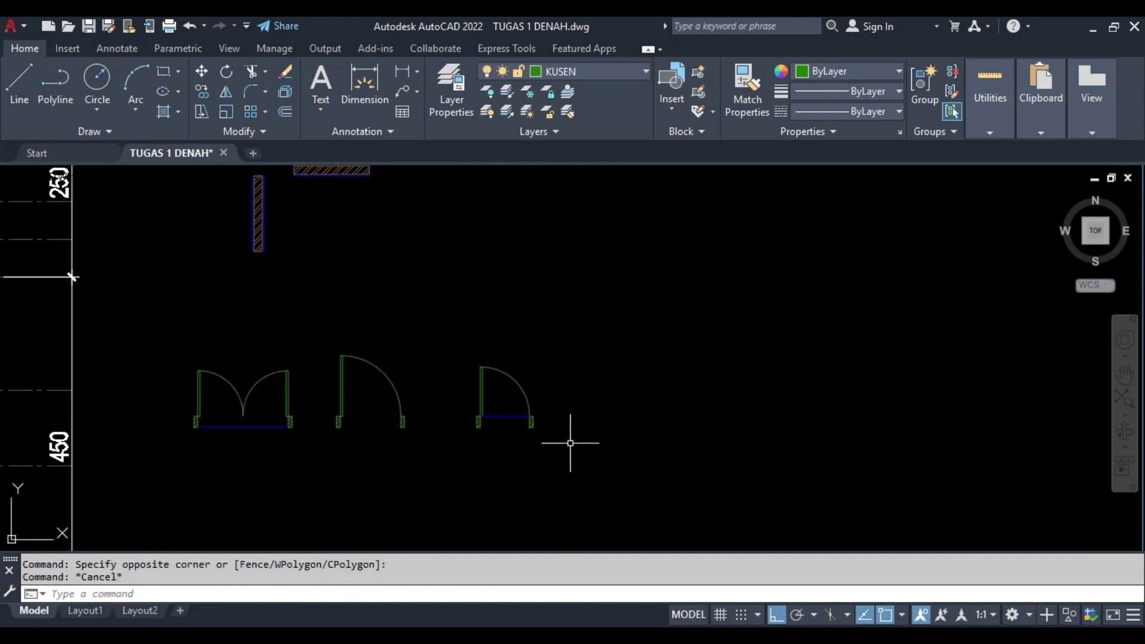
pyautogui.write('rec')
pyautogui.press('Return')
pyautogui.click(617, 429)
pyautogui.write('d')
pyautogui.press('Return')
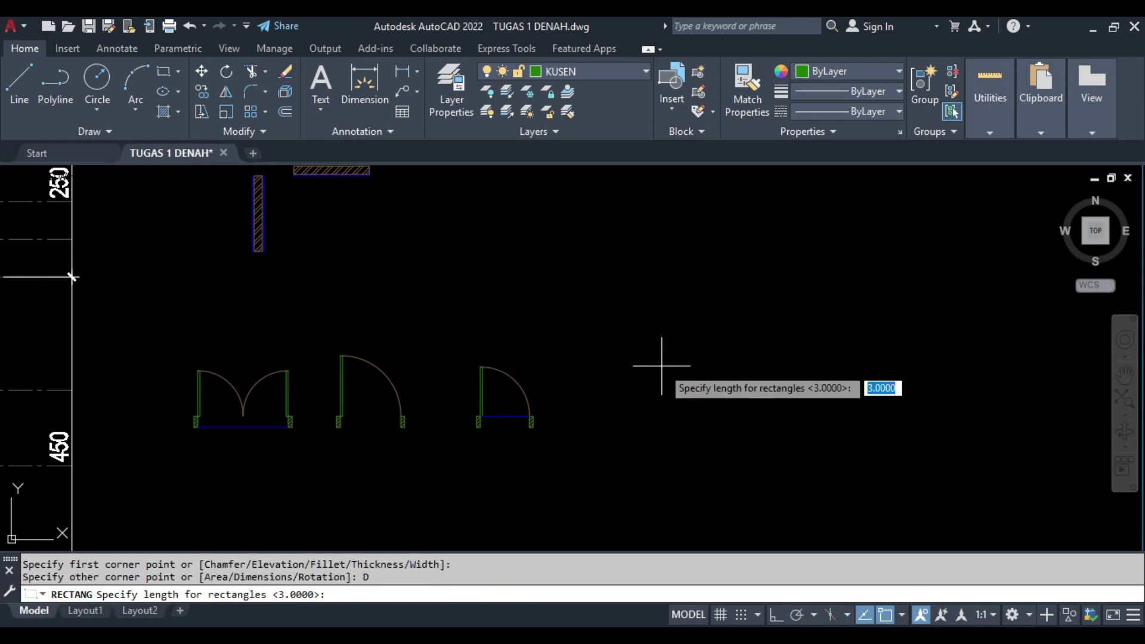
pyautogui.write('5')
pyautogui.press('Return')
pyautogui.scroll(3, 621, 430)
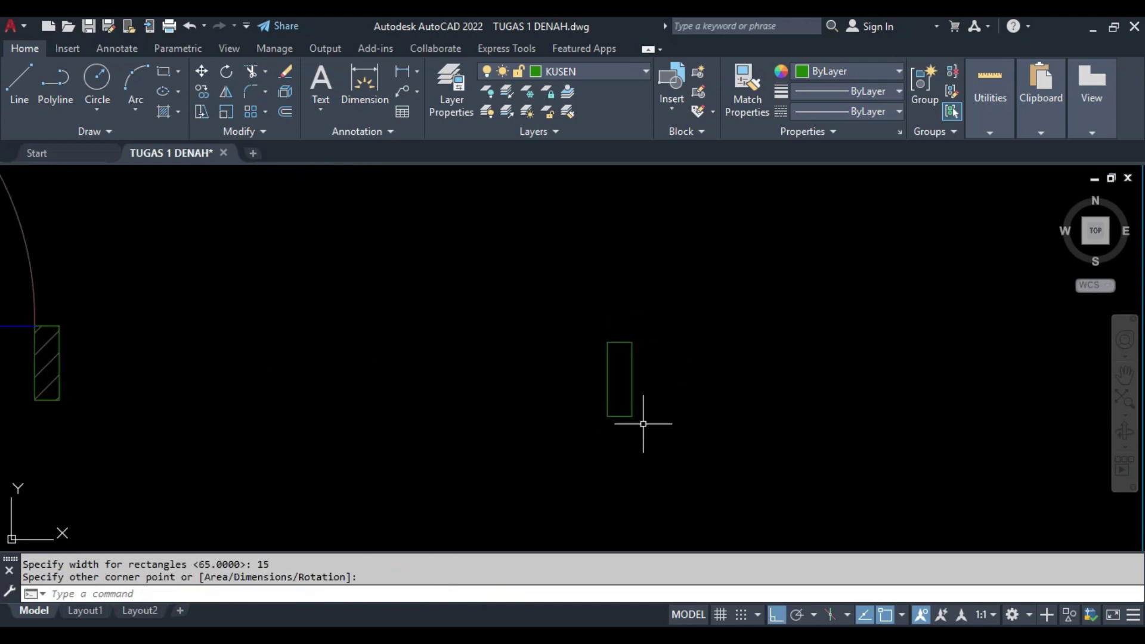
pyautogui.write('REC')
# - Draw a 60-by-3 sill strip rectangle from the post's corner
pyautogui.press('Return')
pyautogui.moveTo(619, 416); pyautogui.dragTo(586, 360, button='middle')
pyautogui.click(598, 359)
pyautogui.write('d')
pyautogui.press('Return')
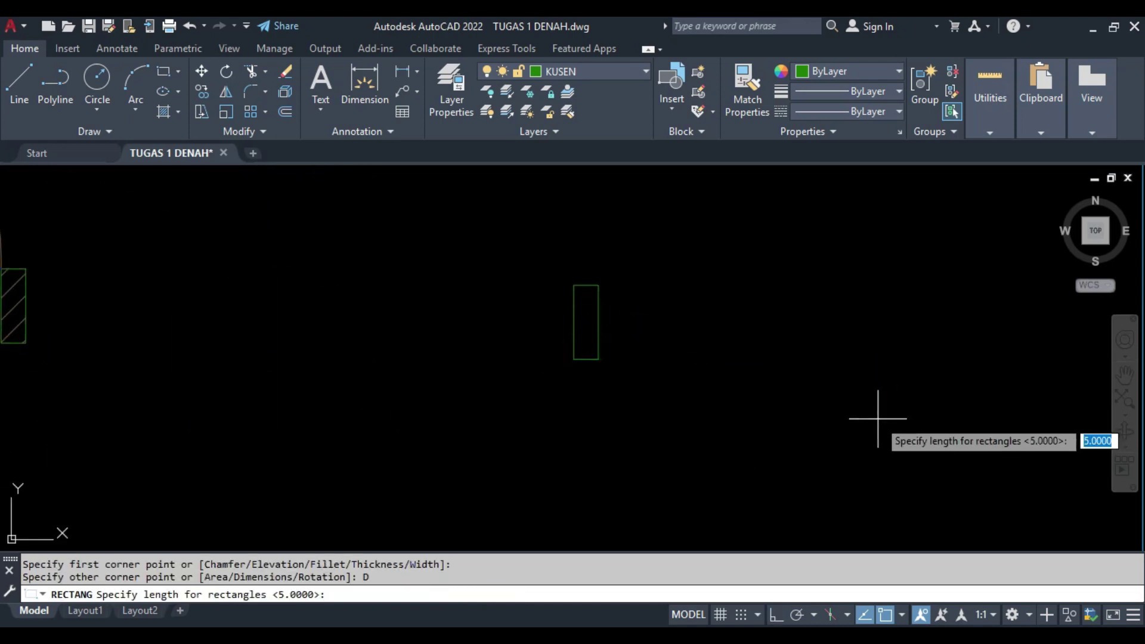
pyautogui.write('50')
pyautogui.press('Return')
pyautogui.write('5')
pyautogui.press('Return')
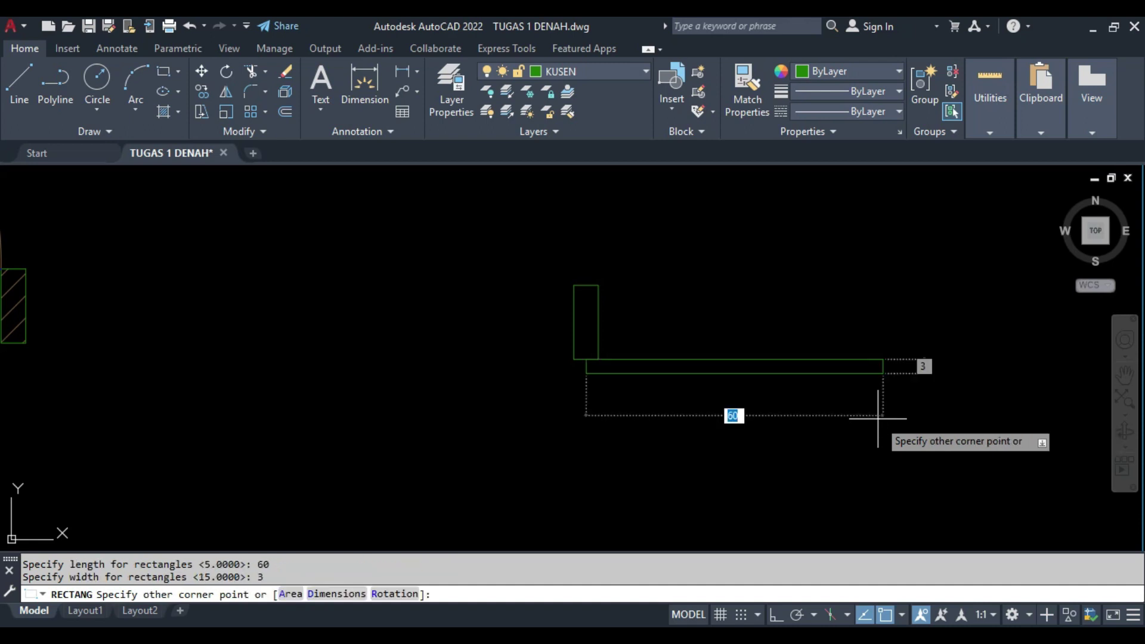
pyautogui.click(882, 409)
# - Move the sill strip so its midpoint is centred under the post
pyautogui.click(736, 286)
pyautogui.write('m')
pyautogui.press('Return')
pyautogui.click(735, 359)
pyautogui.click(585, 359)
pyautogui.press('Escape')
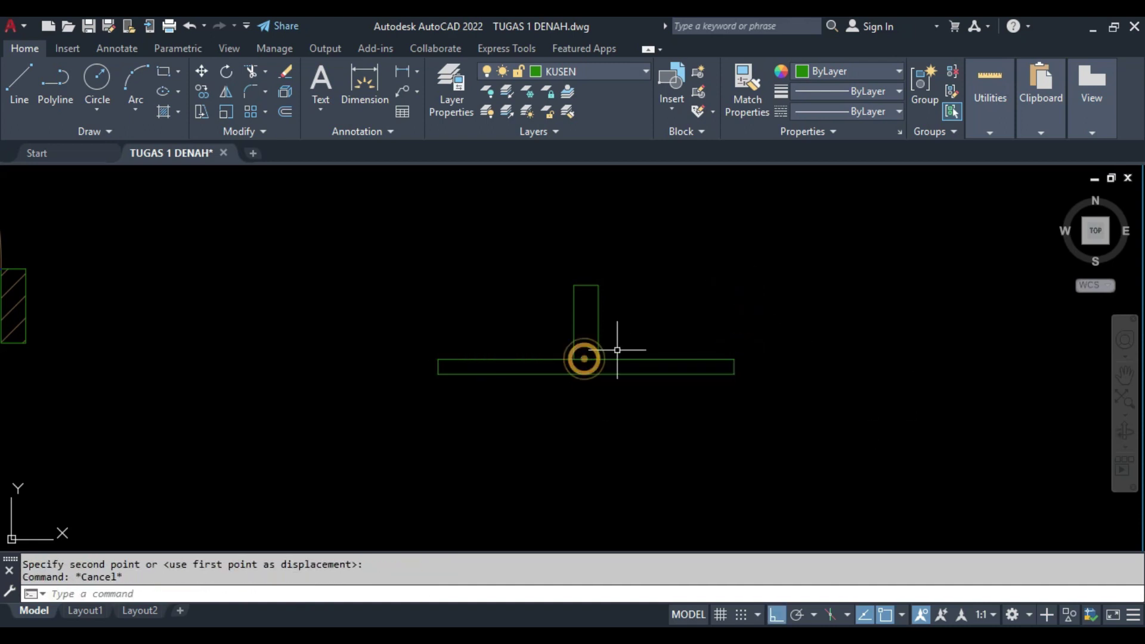
# - Copy the post 105 units across and copy the sill strip to the second post
pyautogui.moveTo(506, 280); pyautogui.dragTo(602, 382)
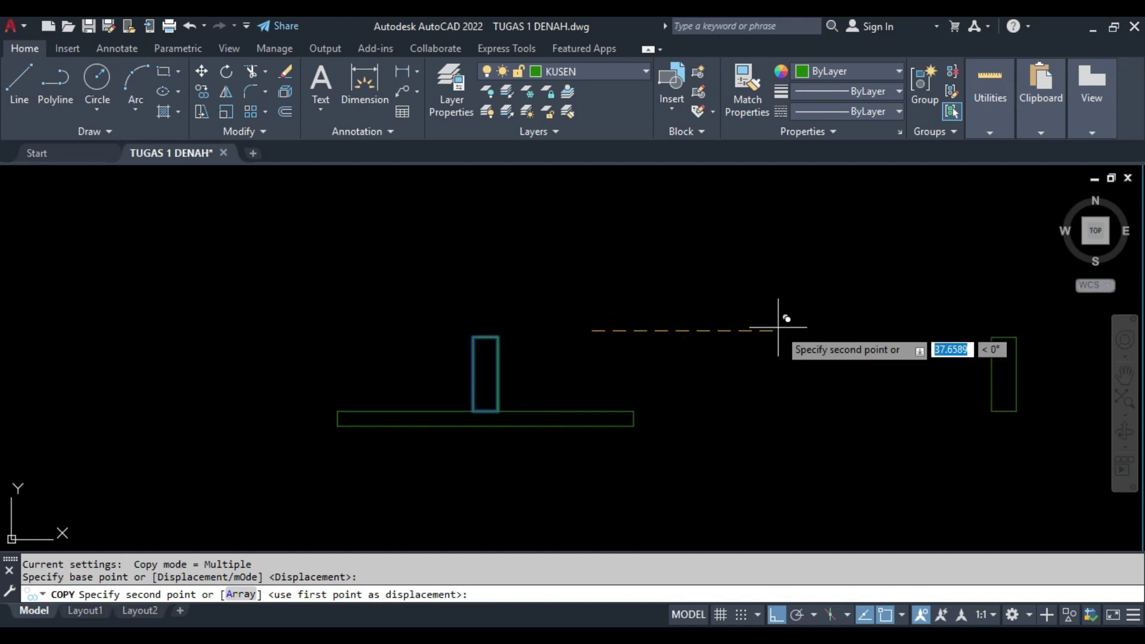
pyautogui.write('105')
pyautogui.press('Return')
pyautogui.press('Escape')
pyautogui.click(388, 358)
pyautogui.write('co')
pyautogui.click(483, 307)
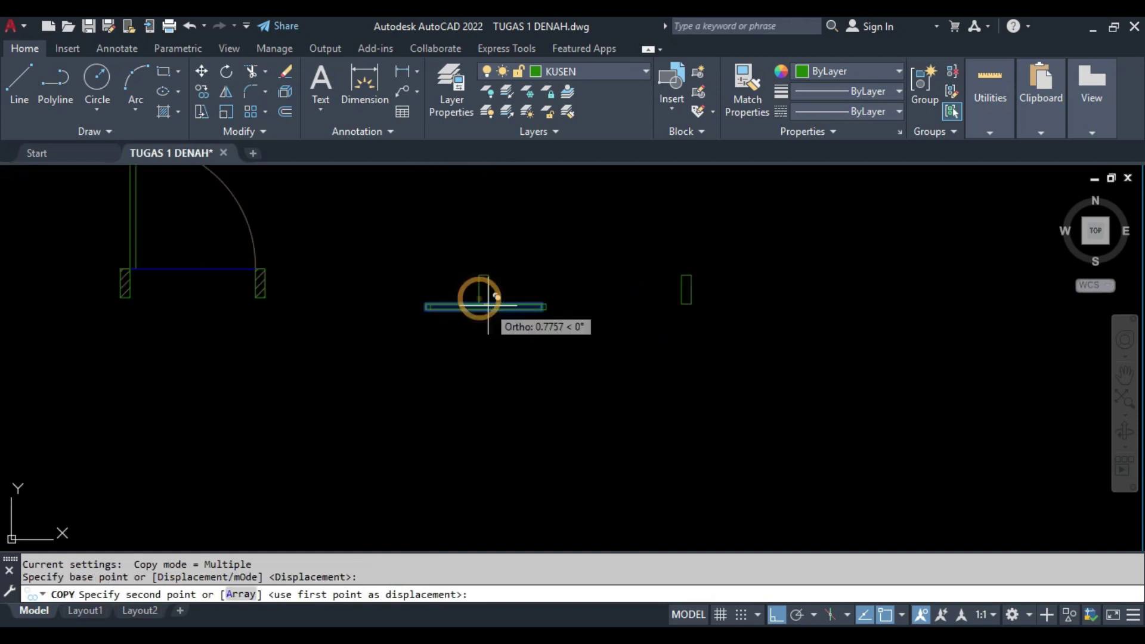
pyautogui.scroll(3, 488, 306)
pyautogui.click(599, 316)
pyautogui.press('Escape')
# - Draw a line between the two strips and give it the ACAD_ISO02W100 dashed linetype
pyautogui.write('l')
pyautogui.press('Return')
pyautogui.click(212, 284)
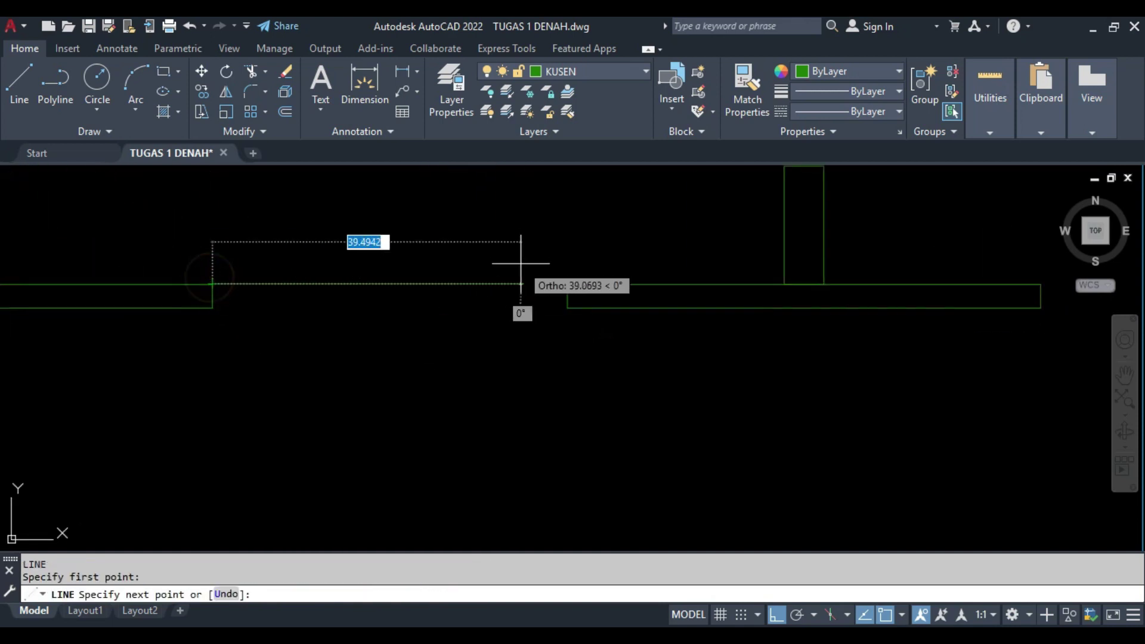
pyautogui.click(568, 278)
pyautogui.press('Escape')
pyautogui.click(887, 111)
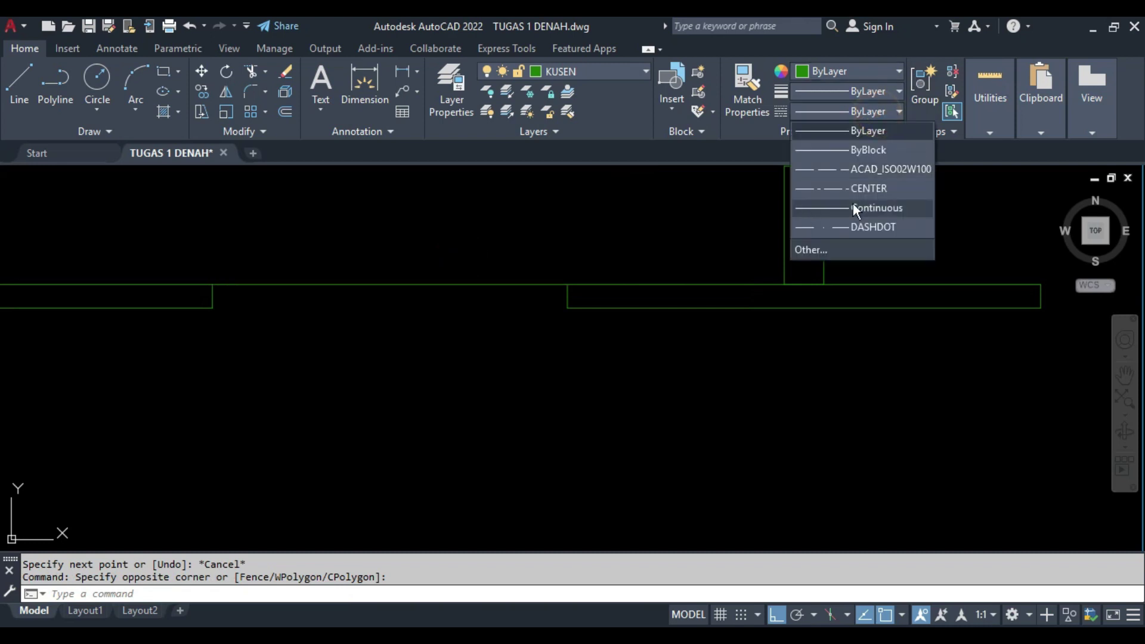
pyautogui.click(863, 170)
# - Group the posts, strips and dashed line into one window symbol
pyautogui.scroll(-3, 733, 334)
pyautogui.click(578, 261)
pyautogui.click(908, 386)
pyautogui.write('g')
pyautogui.press('Return')
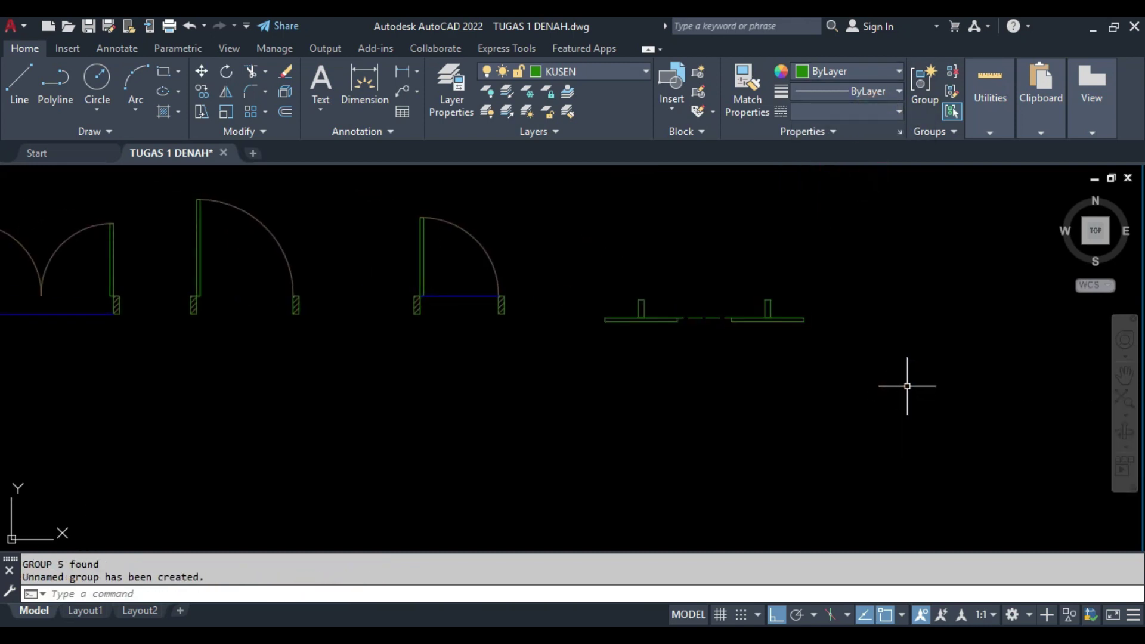
# - Group the parts of the door symbol together
pyautogui.click(540, 281)
pyautogui.click(466, 199)
pyautogui.moveTo(493, 256); pyautogui.dragTo(678, 302, button='middle')
pyautogui.write('g')
pyautogui.press('Return')
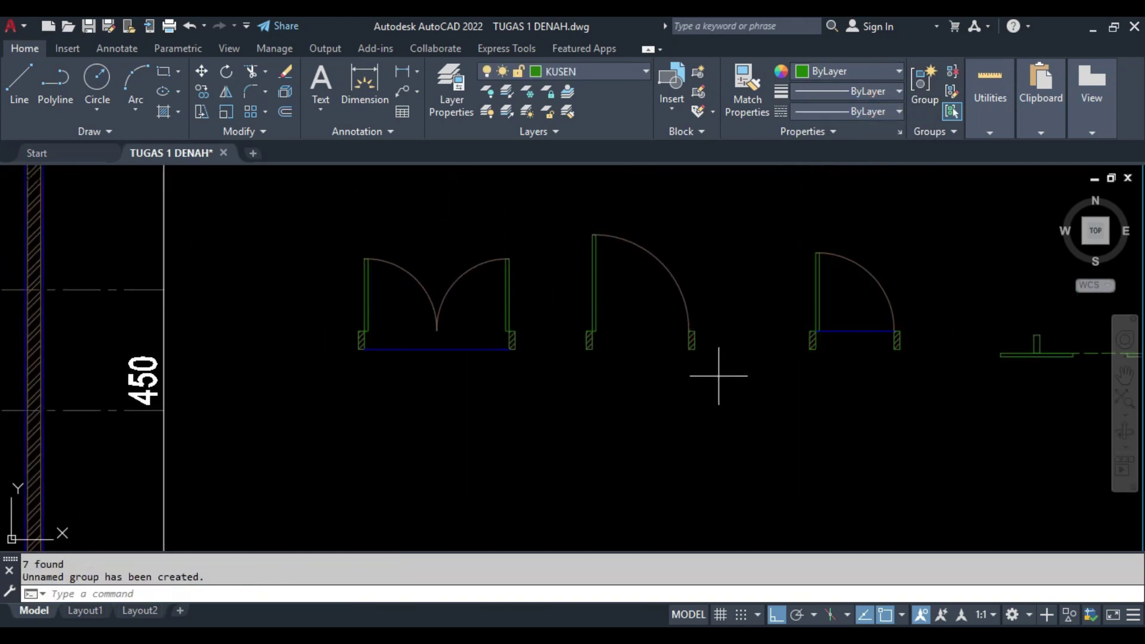
# - Copy the left hatched jamb to a spot below the door
pyautogui.scroll(3, 545, 281)
pyautogui.moveTo(577, 333); pyautogui.dragTo(774, 312, button='middle')
pyautogui.click(370, 273)
pyautogui.click(458, 358)
pyautogui.moveTo(498, 426); pyautogui.dragTo(546, 398, button='middle')
pyautogui.write('c')
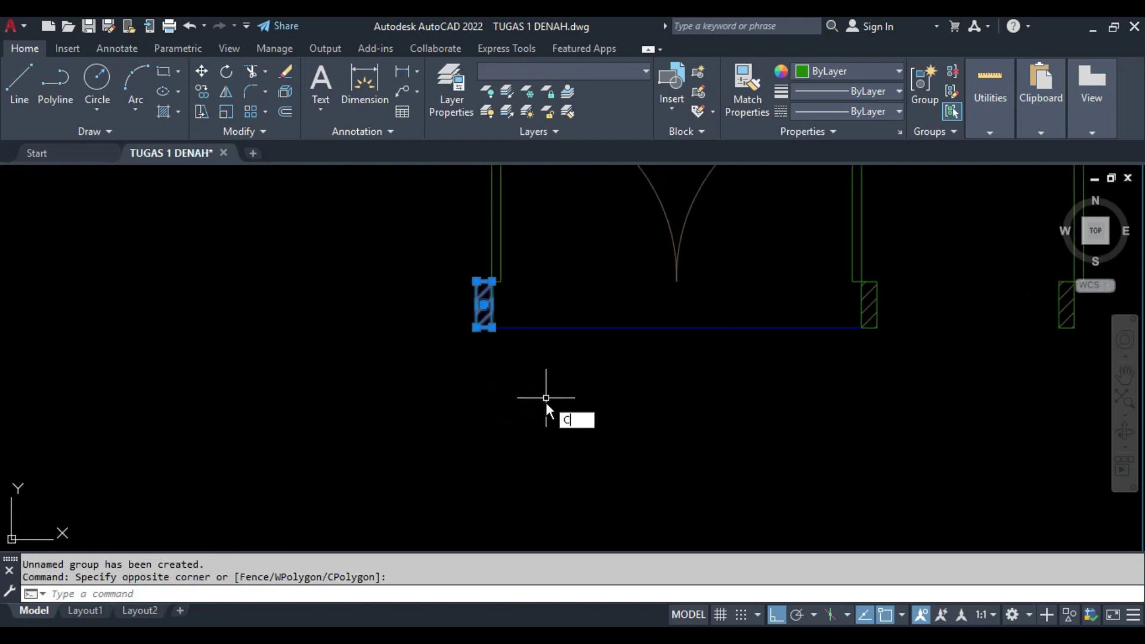
pyautogui.press('Return')
pyautogui.scroll(-3, 546, 398)
pyautogui.click(539, 322)
pyautogui.click(558, 455)
pyautogui.press('Escape')
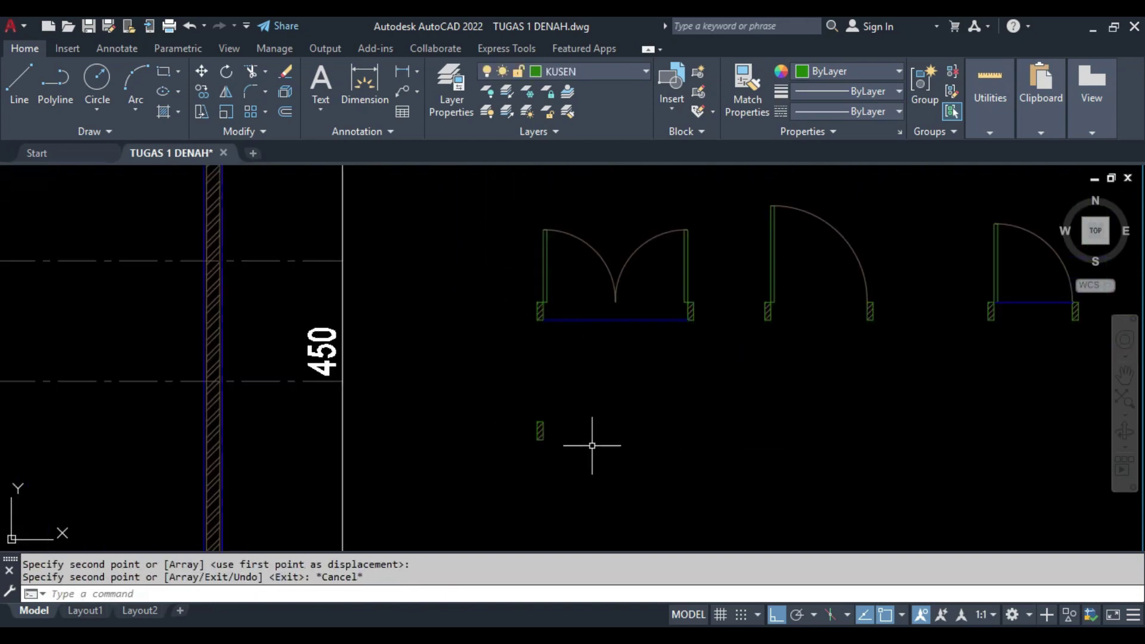
# - Copy the new jamb 45 units across to form the second jamb
pyautogui.scroll(2, 547, 472)
pyautogui.click(548, 472)
pyautogui.press('Return')
pyautogui.click(511, 454)
pyautogui.write('45')
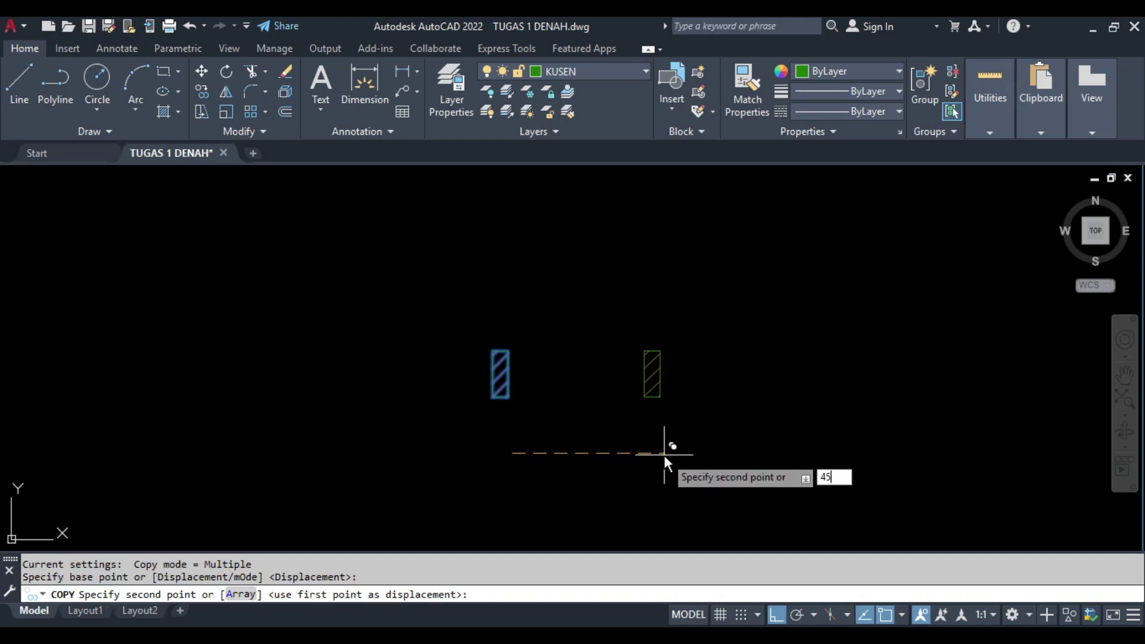
pyautogui.press('Return')
pyautogui.press('Escape')
# - Draw a 40 by 3 rectangle strip joining the two jambs
pyautogui.scroll(1, 562, 374)
pyautogui.write('REC')
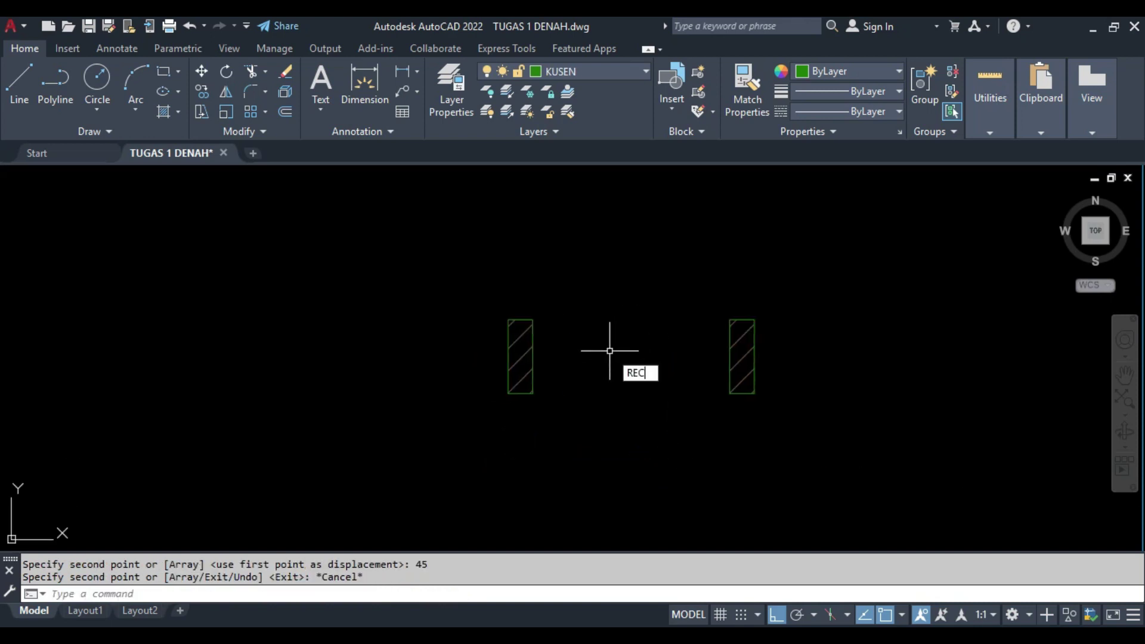
pyautogui.press('Return')
pyautogui.scroll(2, 540, 387)
pyautogui.click(527, 330)
pyautogui.write('d')
pyautogui.press('Return')
pyautogui.write('40')
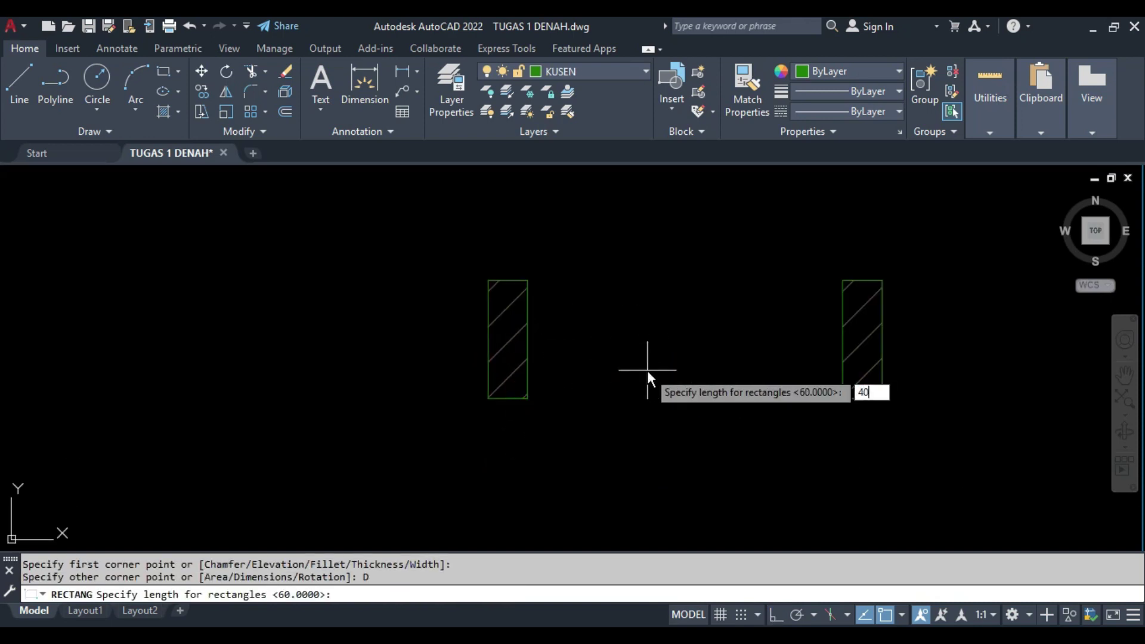
pyautogui.press('Return')
pyautogui.write('3')
pyautogui.press('Return')
pyautogui.click(646, 370)
pyautogui.moveTo(700, 402); pyautogui.dragTo(621, 382, button='middle')
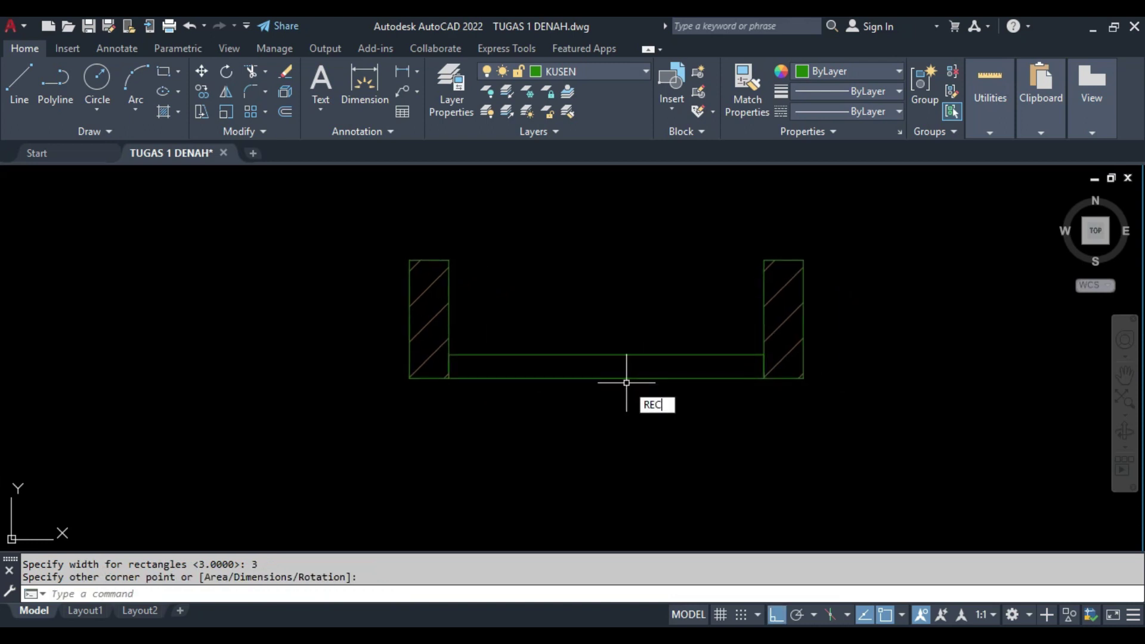
pyautogui.press('Return')
pyautogui.scroll(-3, 591, 393)
pyautogui.press('Escape')
# - Copy the whole jamb-and-strip frame to the right
pyautogui.click(665, 376)
pyautogui.click(755, 435)
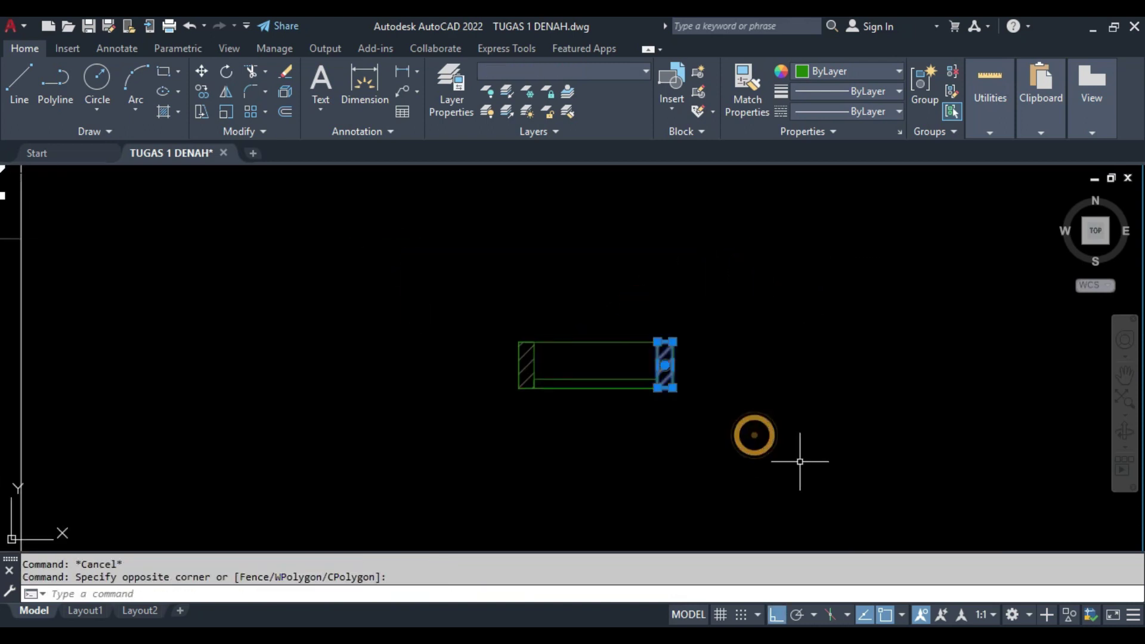
pyautogui.write('co')
pyautogui.press('Return')
pyautogui.click(665, 440)
pyautogui.press('Escape')
pyautogui.click(696, 451)
pyautogui.write('co')
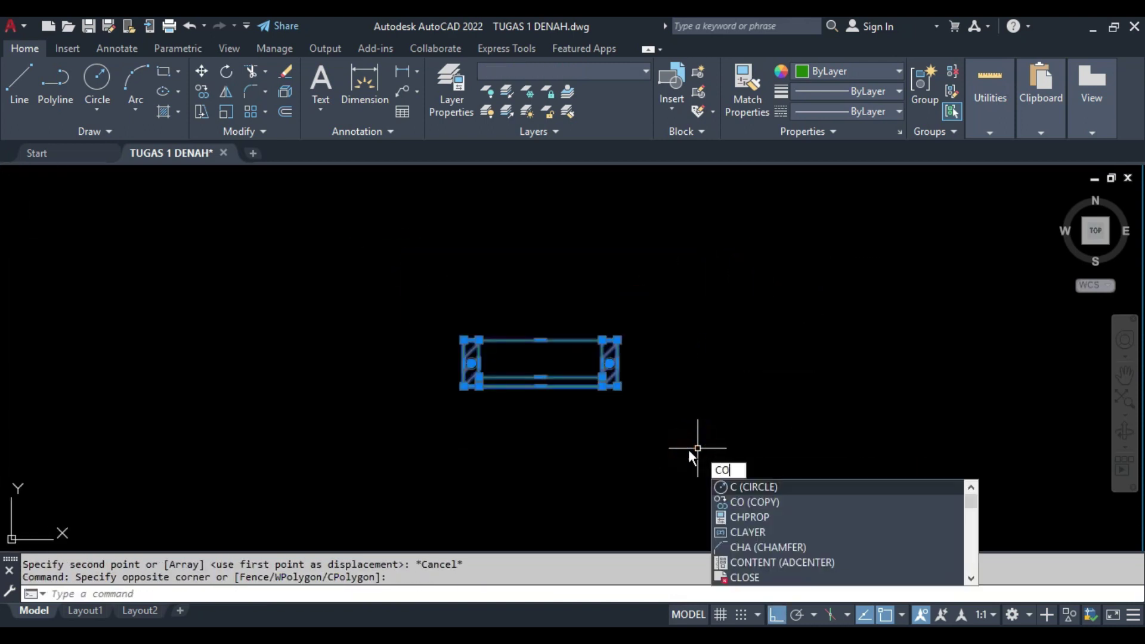
pyautogui.press('Return')
pyautogui.click(661, 445)
pyautogui.click(987, 428)
pyautogui.press('Escape')
# - Erase the bottom strip of the copied frame
pyautogui.scroll(5, 690, 378)
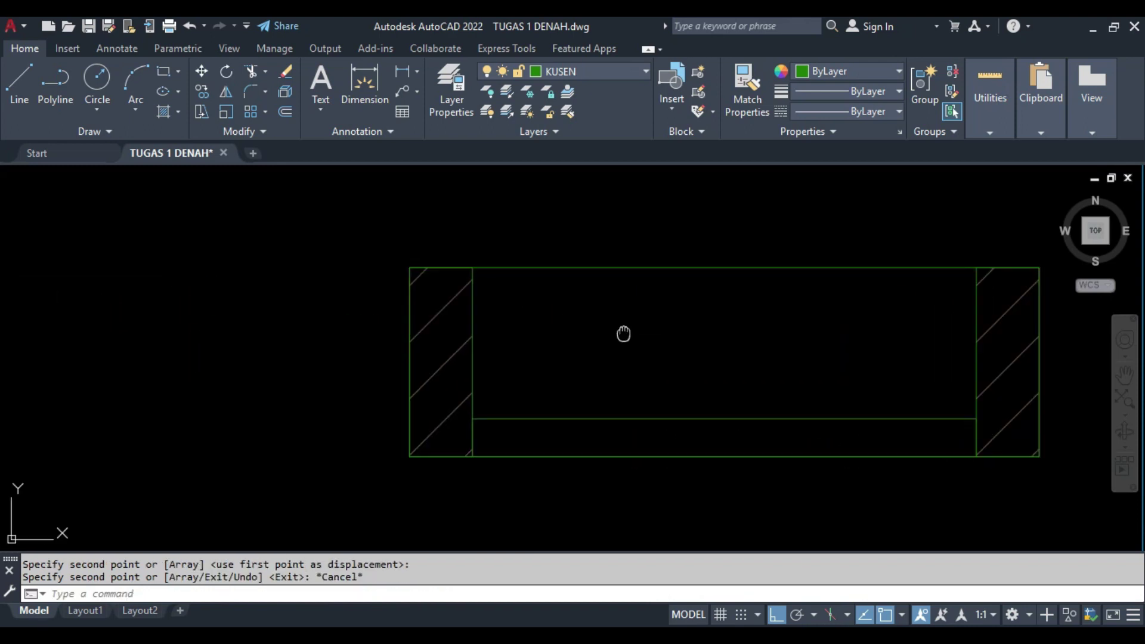
pyautogui.click(538, 412)
pyautogui.write('e')
pyautogui.press('Return')
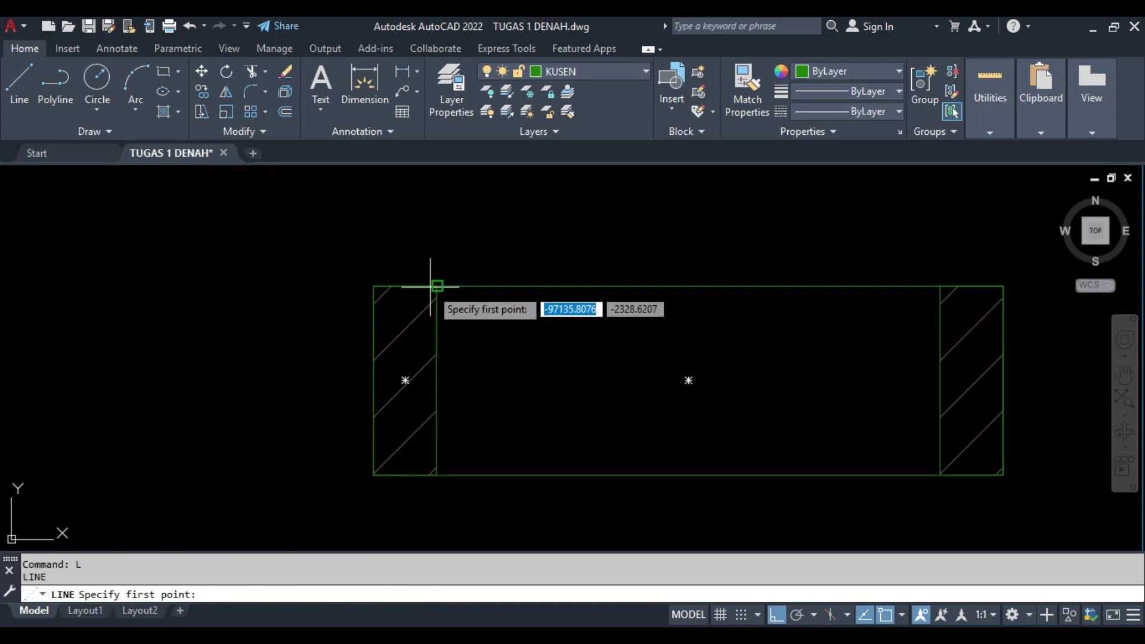
# - Move the inner line of the frame down 5 units
pyautogui.click(940, 286)
pyautogui.press('Escape')
pyautogui.moveTo(894, 358); pyautogui.dragTo(651, 407, button='middle')
pyautogui.click(869, 327)
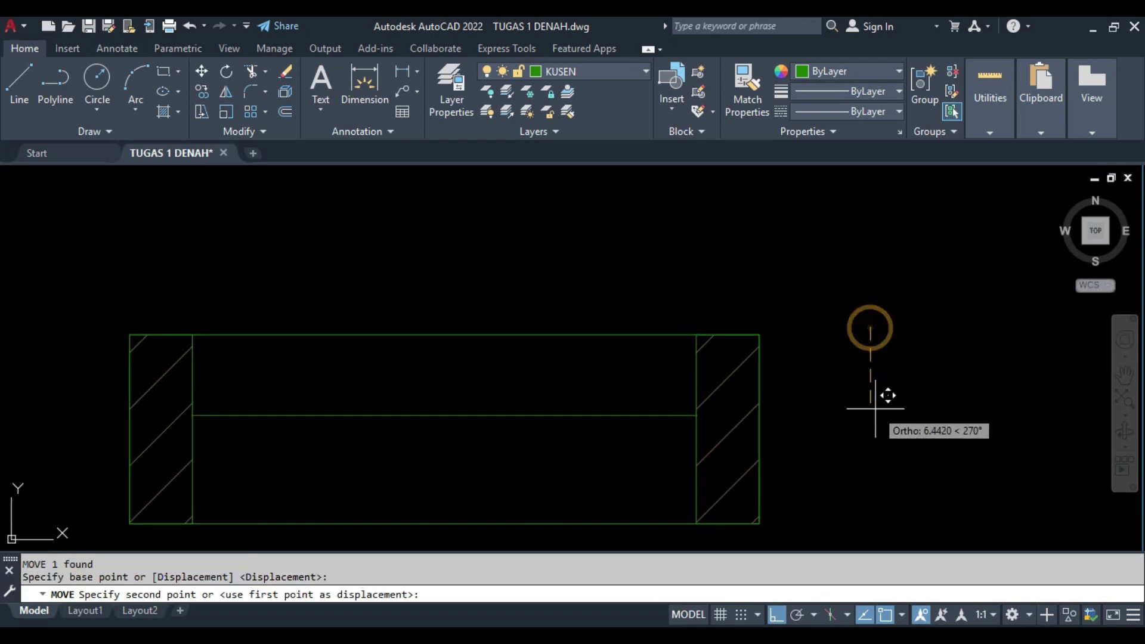
pyautogui.write('5')
pyautogui.press('Return')
pyautogui.press('Return')
pyautogui.click(893, 347)
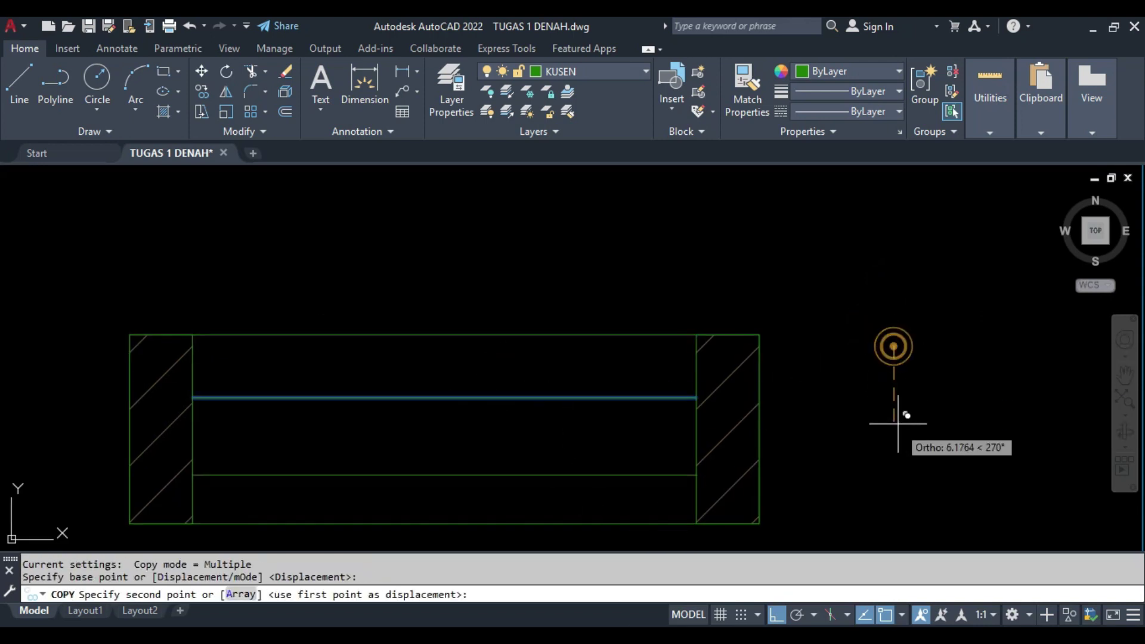
pyautogui.press('Escape')
# - Set both inner horizontal lines to the dashed ACAD_ISO03W100 linetype
pyautogui.moveTo(583, 474); pyautogui.dragTo(587, 281)
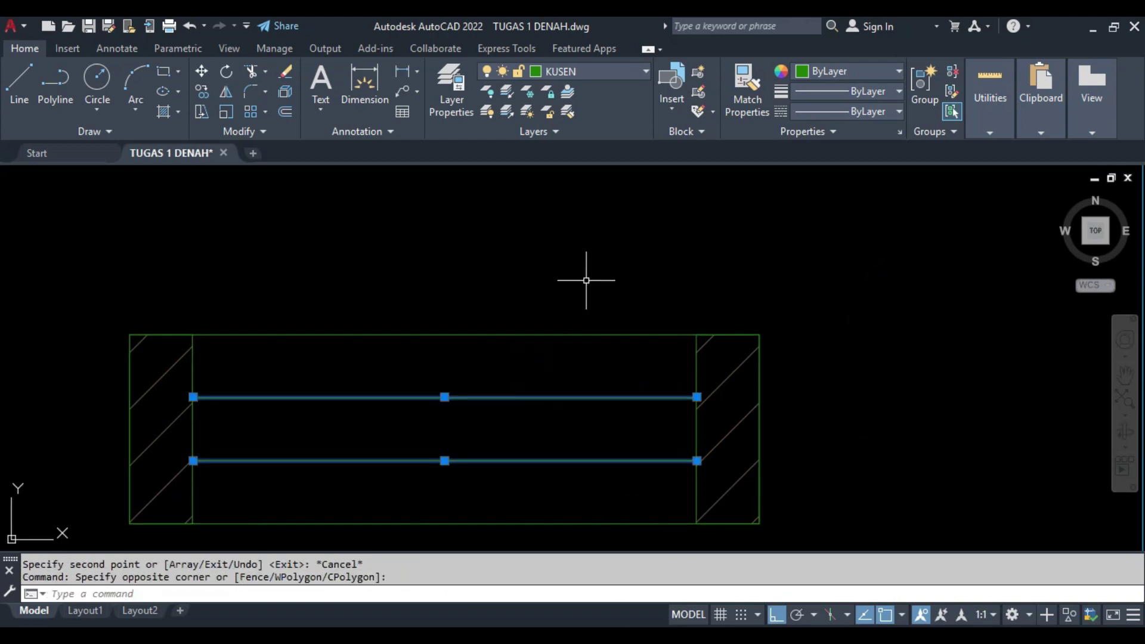
pyautogui.click(850, 112)
pyautogui.click(864, 171)
pyautogui.press('Escape')
pyautogui.scroll(-5, 835, 263)
pyautogui.scroll(3, 618, 340)
# - Copy the right jamb further to the right
pyautogui.click(425, 233)
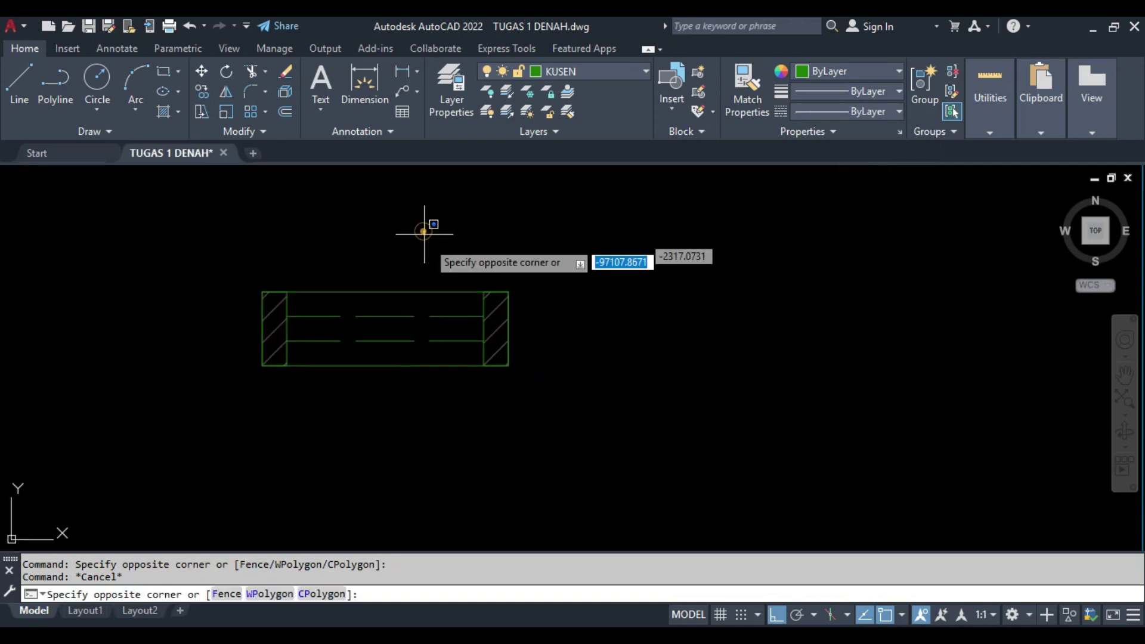
pyautogui.click(632, 430)
pyautogui.press('Return')
pyautogui.click(435, 455)
pyautogui.click(525, 455)
pyautogui.press('Escape')
# - Copy the new jamb 55 units to the right
pyautogui.click(493, 368)
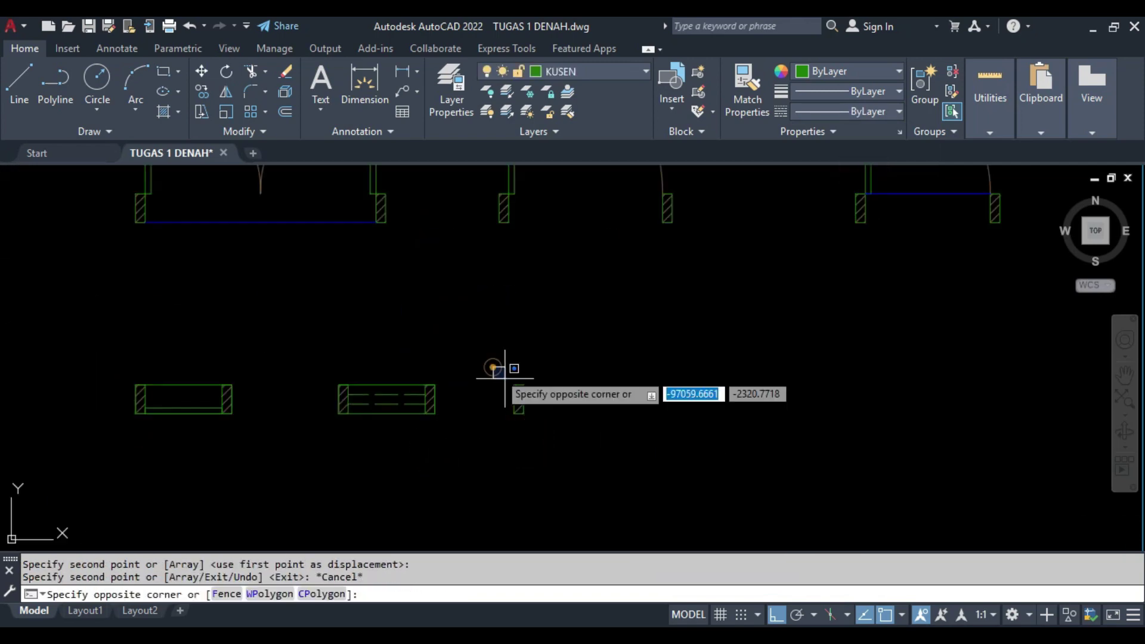
pyautogui.click(530, 418)
pyautogui.scroll(3, 531, 404)
pyautogui.press('Return')
pyautogui.click(485, 405)
pyautogui.write('55')
pyautogui.press('Return')
pyautogui.press('Escape')
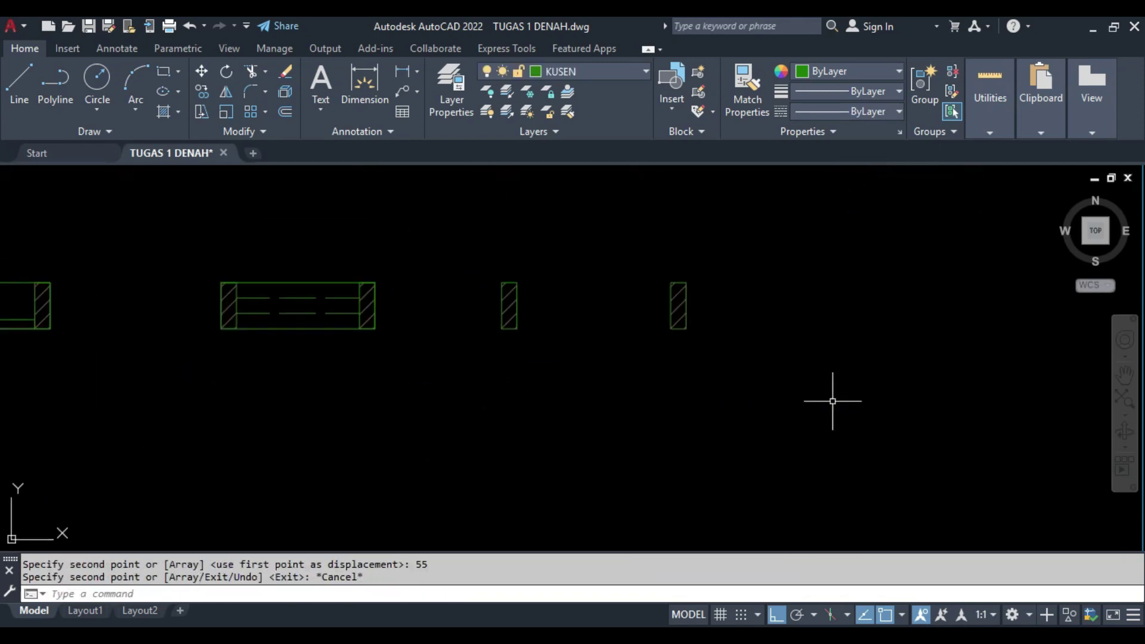
# - Draw a 50 by 3 sill rectangle between the jambs
pyautogui.press('Return')
pyautogui.click(514, 328)
pyautogui.press('Return')
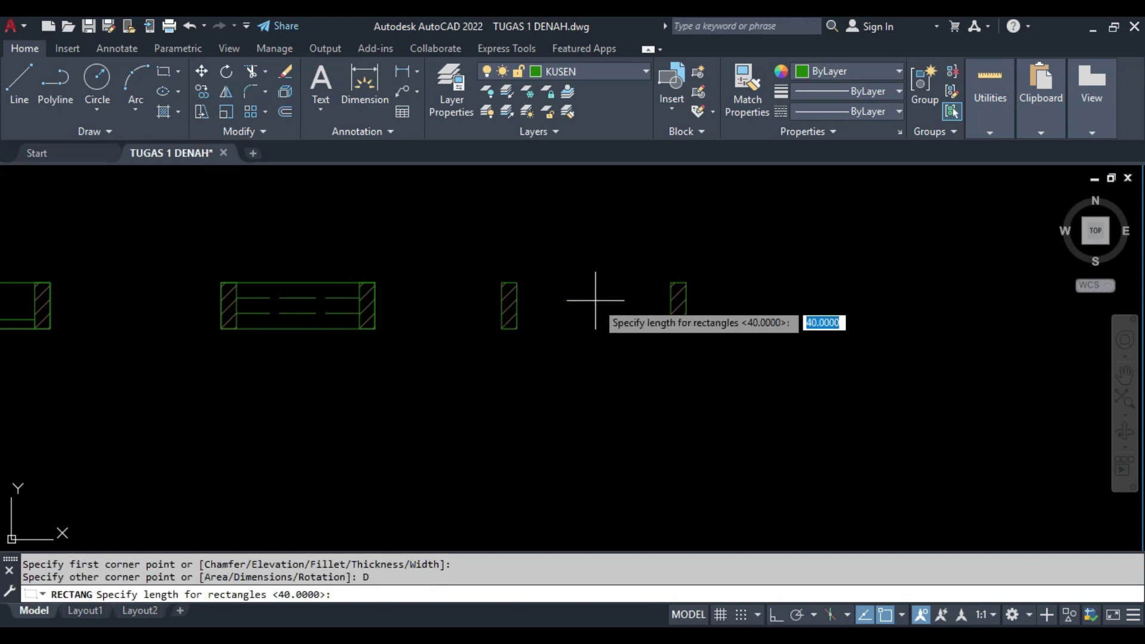
pyautogui.write('0')
pyautogui.press('Return')
# - Copy the sill and right jamb across to form a second window pane
pyautogui.press('Return')
pyautogui.click(593, 276)
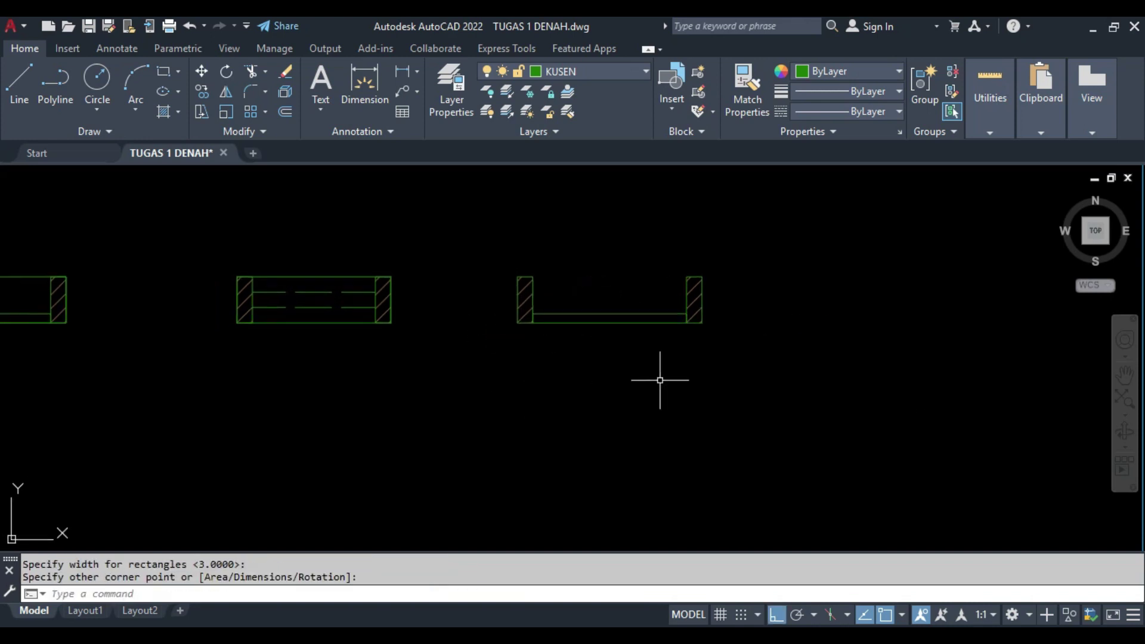
pyautogui.click(626, 378)
pyautogui.click(485, 249)
pyautogui.write('co')
pyautogui.press('Return')
pyautogui.click(292, 396)
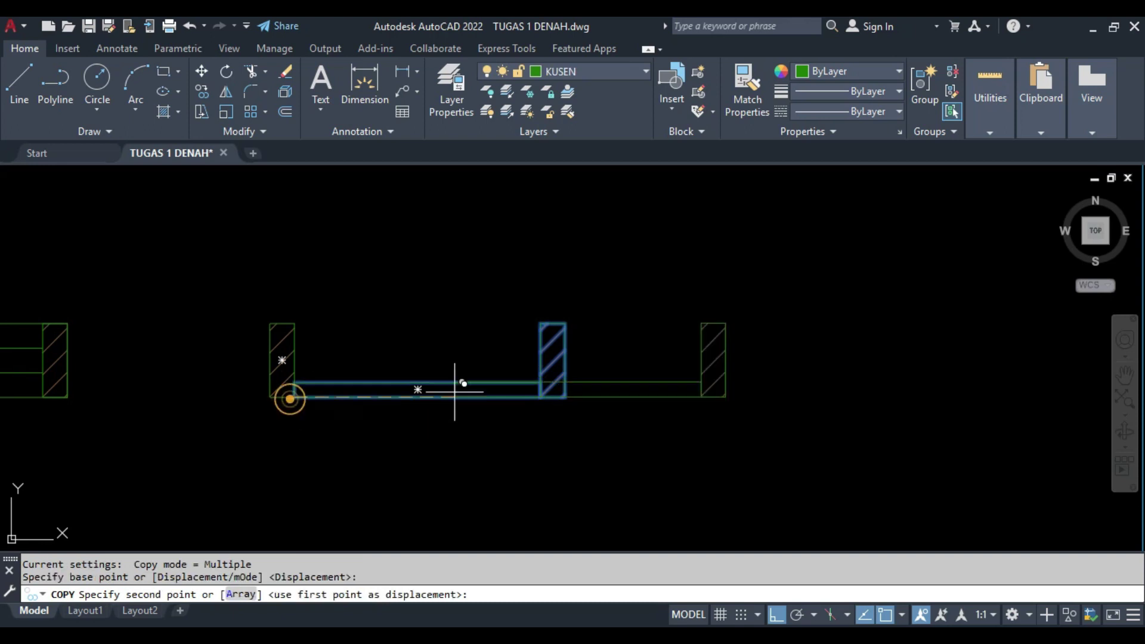
pyautogui.click(566, 397)
pyautogui.press('Escape')
pyautogui.moveTo(611, 427); pyautogui.dragTo(535, 450, button='middle')
pyautogui.write('rec')
pyautogui.press('Return')
pyautogui.click(194, 347)
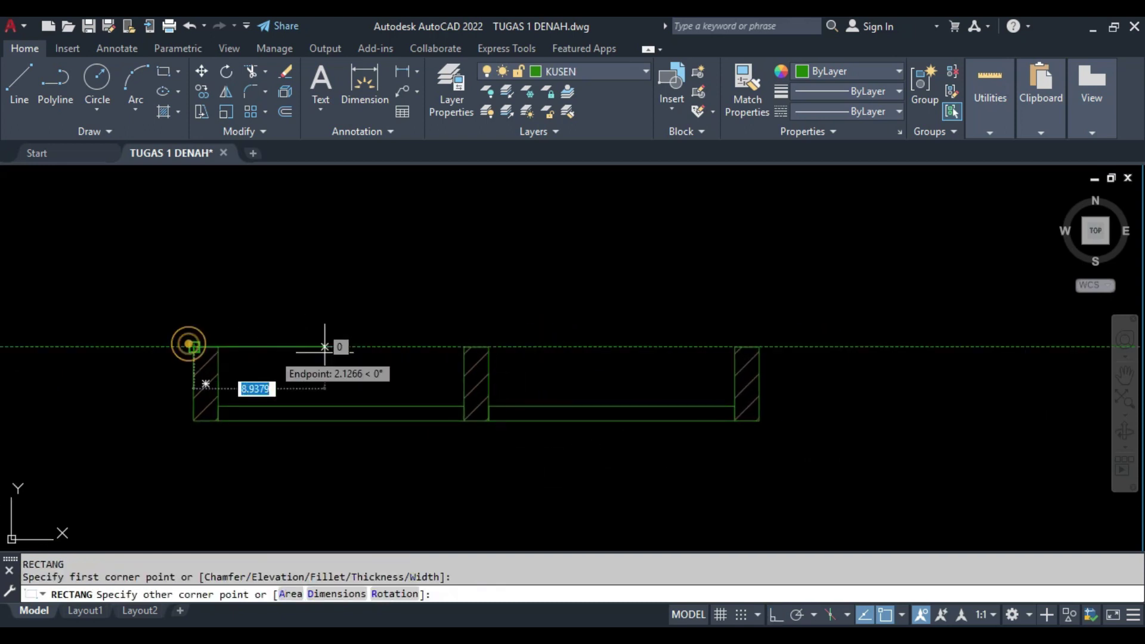
pyautogui.press('Escape')
# - Group the double door symbol's pieces together
pyautogui.moveTo(759, 420); pyautogui.dragTo(435, 332, button='middle')
pyautogui.click(350, 207)
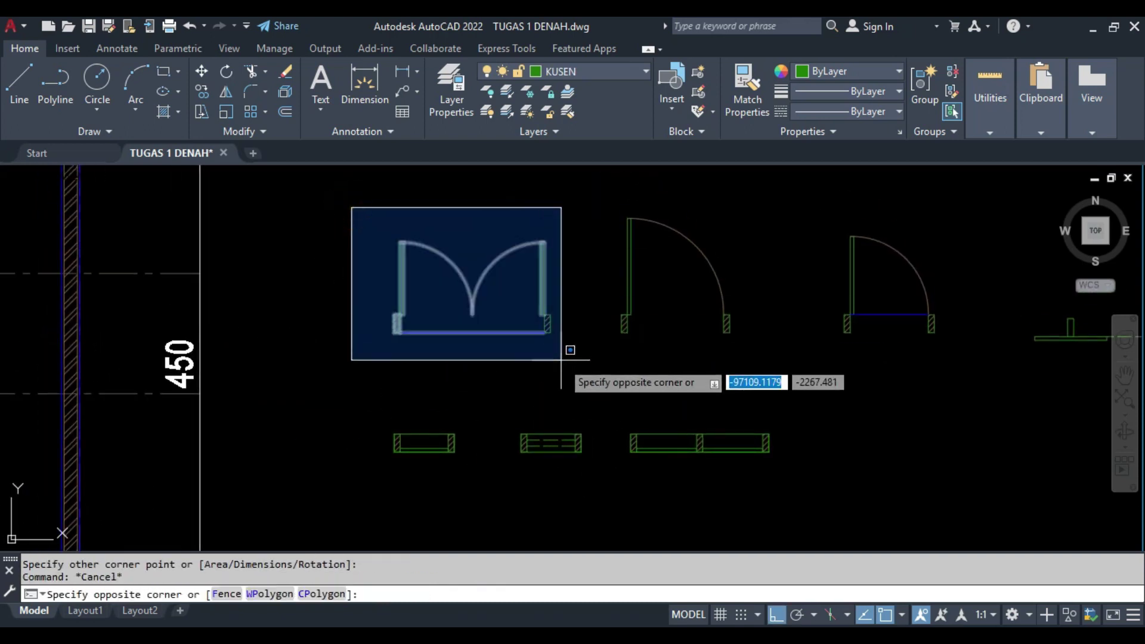
pyautogui.click(569, 362)
pyautogui.write('H')
pyautogui.press('BackSpace')
pyautogui.write('g')
pyautogui.press('Return')
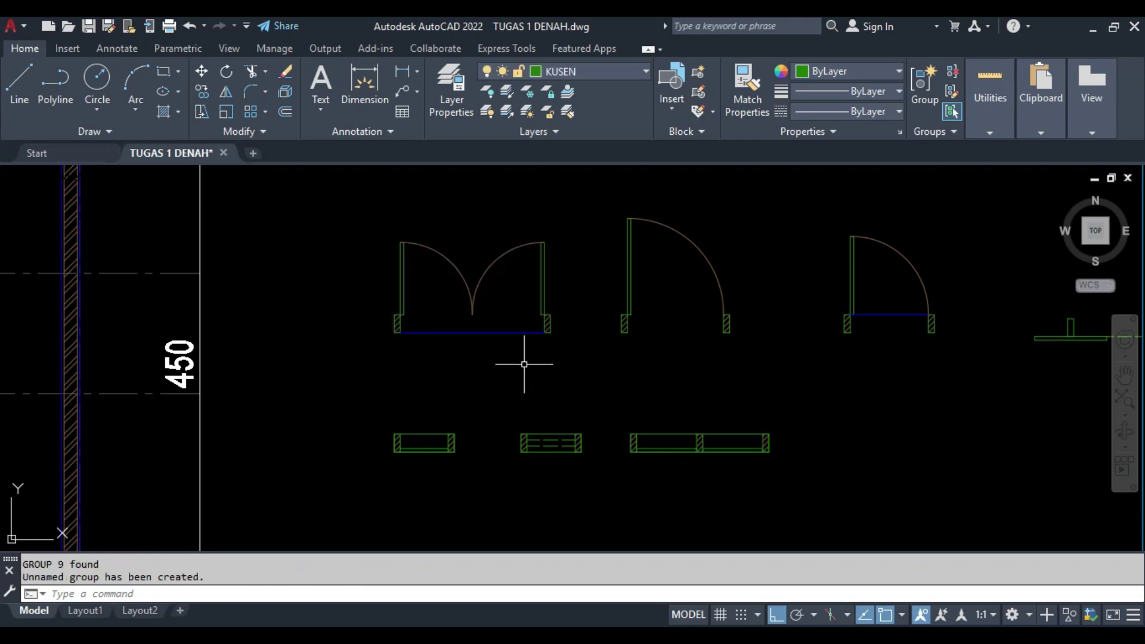
pyautogui.press('Escape')
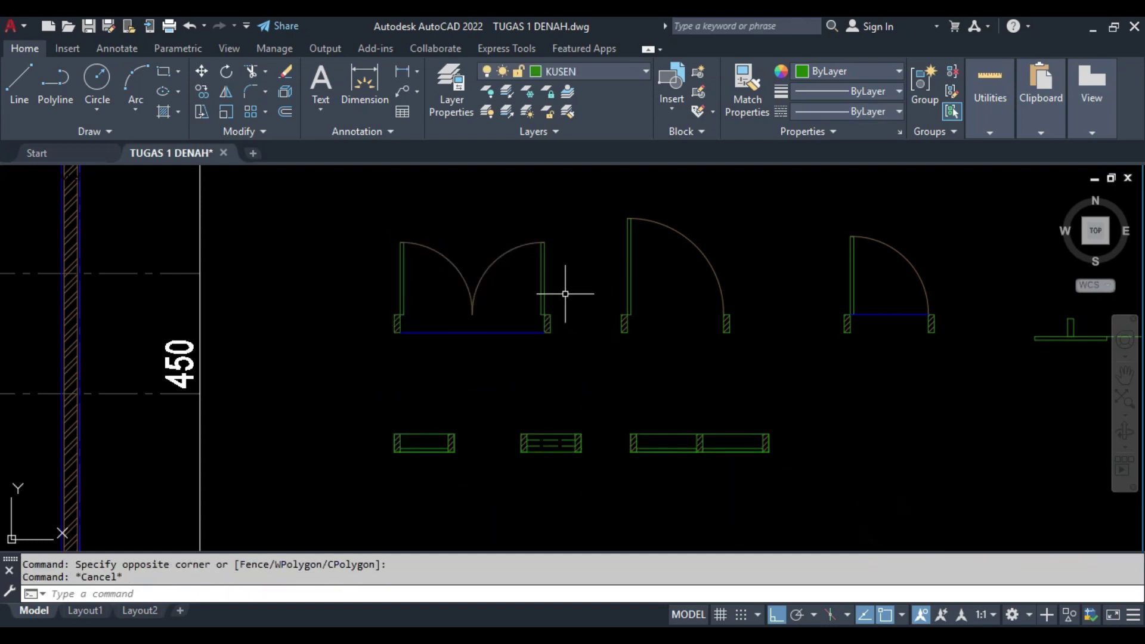
pyautogui.click(670, 409)
pyautogui.press('Escape')
pyautogui.press('Escape')
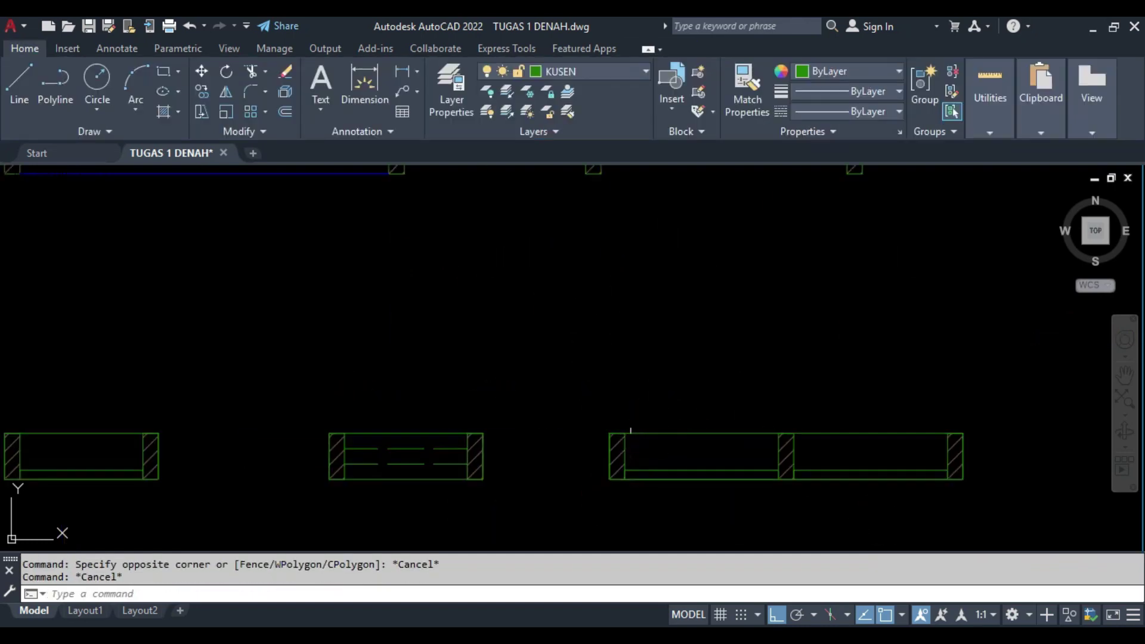
pyautogui.moveTo(604, 387); pyautogui.dragTo(572, 327, button='middle')
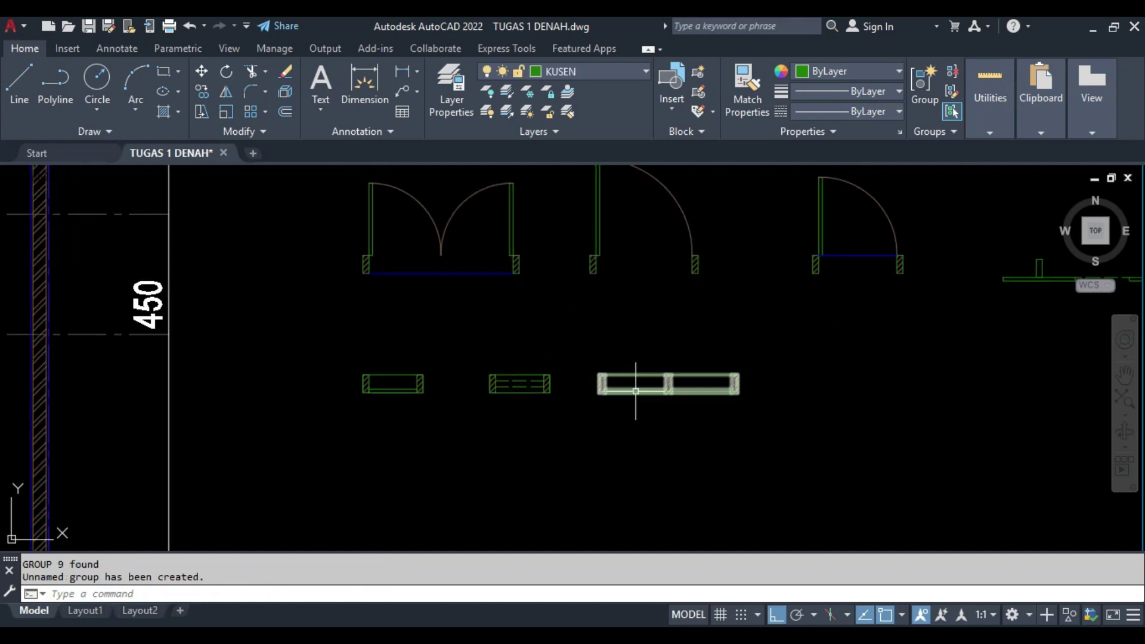
# - Dimension the double door at 120 and the next door at 80
pyautogui.click(365, 83)
pyautogui.scroll(2, 410, 302)
pyautogui.press('Return')
pyautogui.click(387, 238)
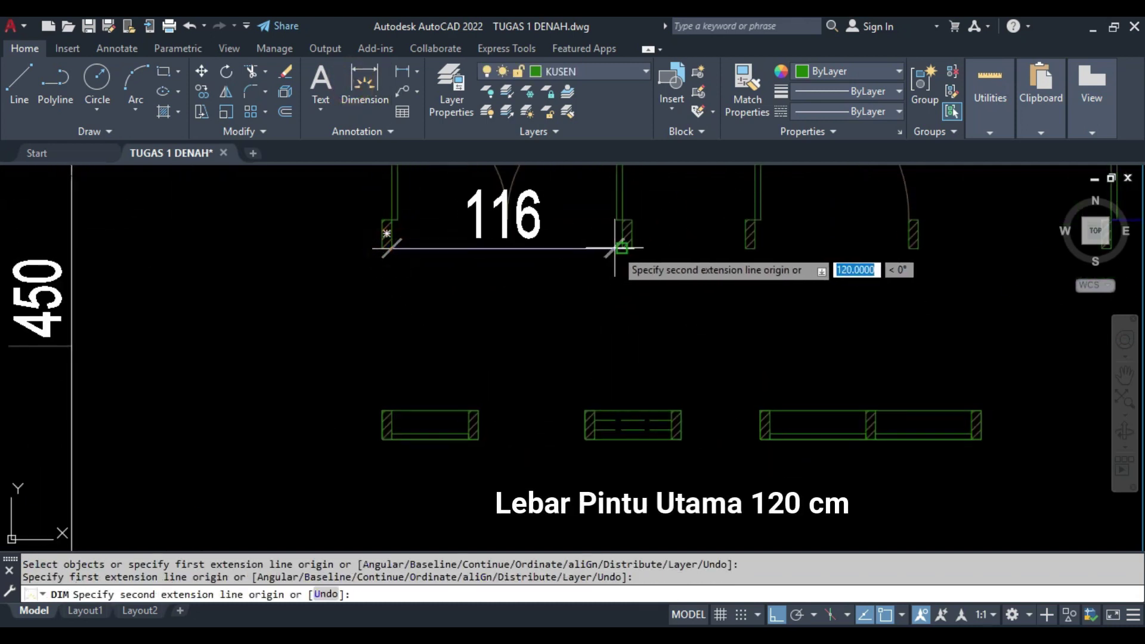
pyautogui.click(618, 247)
pyautogui.click(599, 333)
pyautogui.moveTo(599, 333); pyautogui.dragTo(465, 347, button='middle')
pyautogui.click(619, 262)
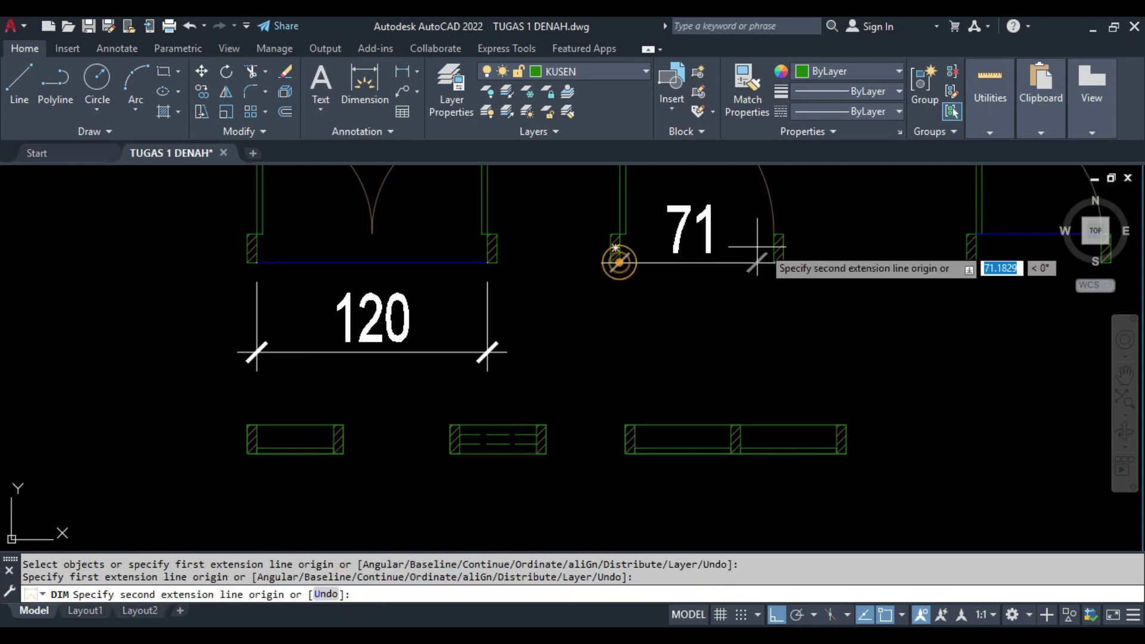
pyautogui.click(774, 261)
pyautogui.click(743, 333)
# - Dimension the bathroom door at 65 and the next opening at 100
pyautogui.moveTo(978, 268); pyautogui.dragTo(638, 296, button='middle')
pyautogui.click(637, 291)
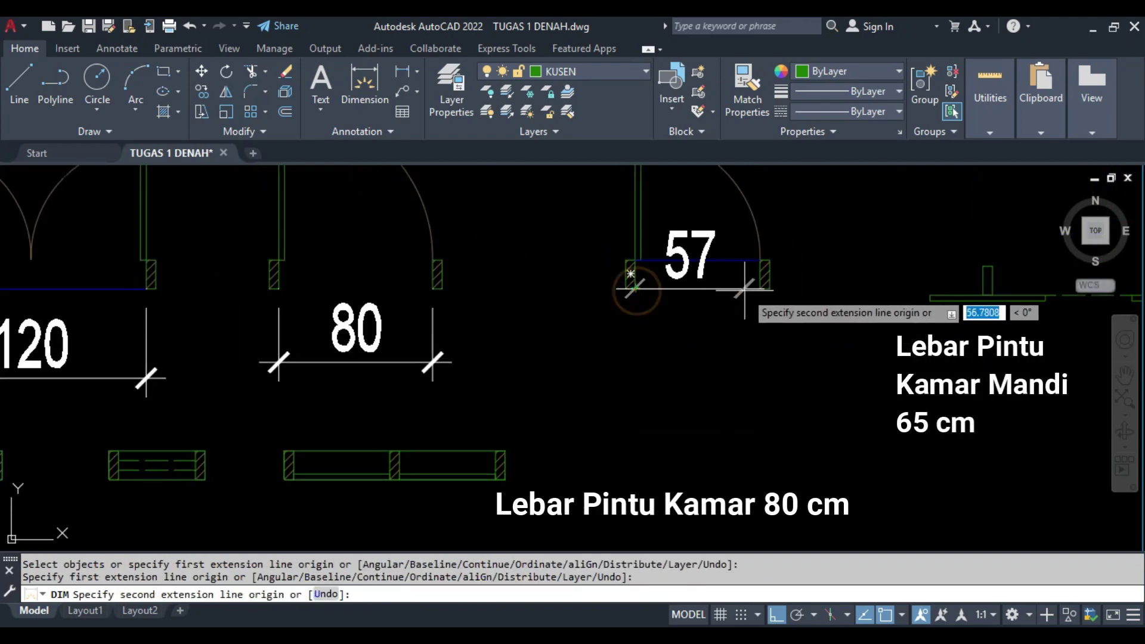
pyautogui.click(760, 280)
pyautogui.click(716, 362)
pyautogui.moveTo(903, 351); pyautogui.dragTo(589, 361, button='middle')
pyautogui.click(673, 289)
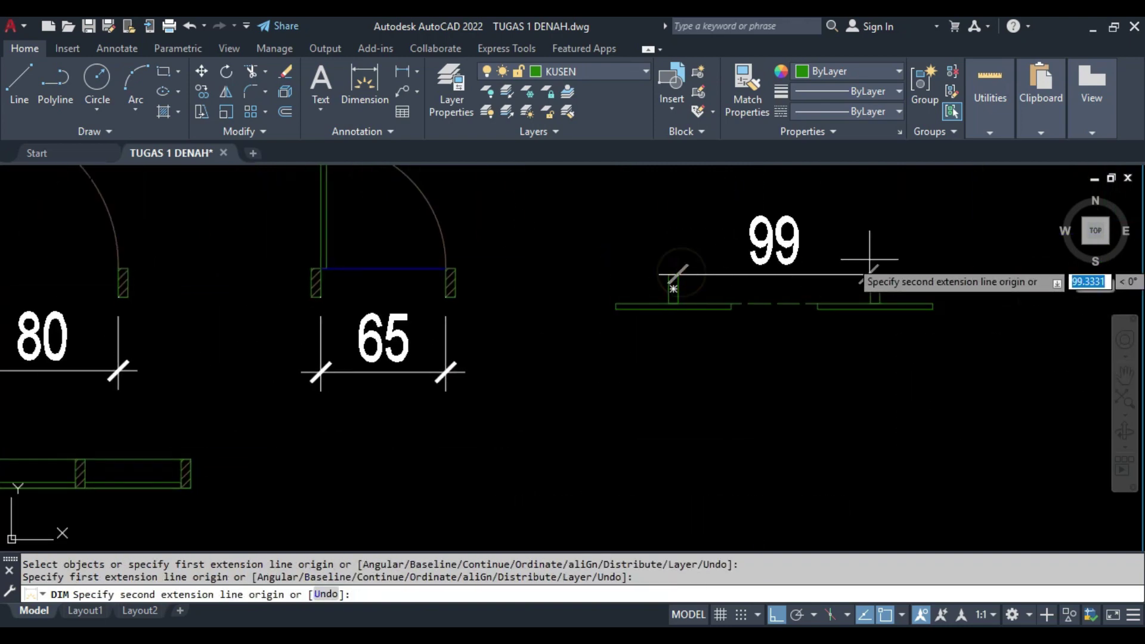
pyautogui.click(873, 289)
pyautogui.click(746, 224)
pyautogui.scroll(-5, 745, 223)
pyautogui.scroll(5, 555, 313)
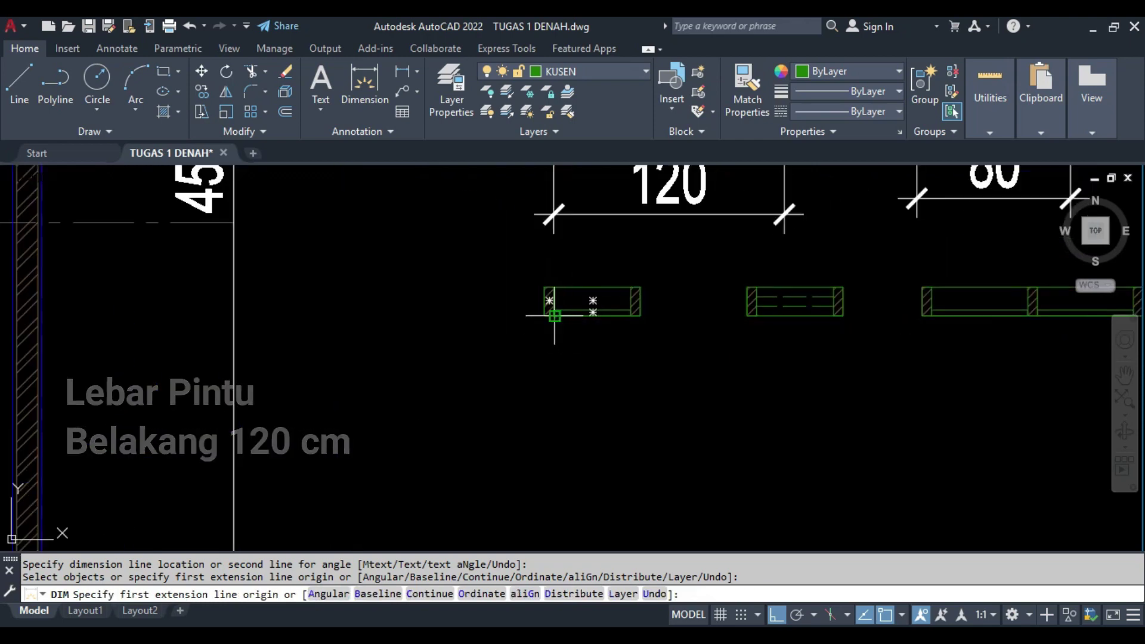
# - Dimension the two single windows at 40 each
pyautogui.click(555, 316)
pyautogui.click(630, 316)
pyautogui.click(605, 407)
pyautogui.click(757, 315)
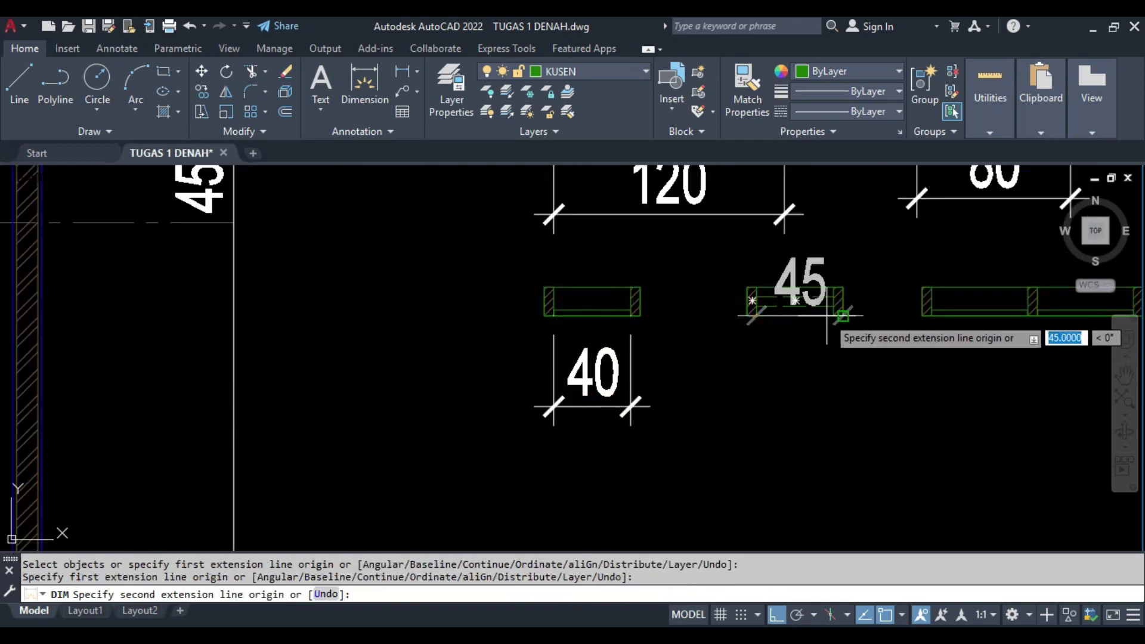
pyautogui.click(834, 315)
pyautogui.click(796, 398)
# - Dimension both panes of the two-pane window at 50 each
pyautogui.moveTo(974, 373); pyautogui.dragTo(690, 385, button='middle')
pyautogui.click(649, 328)
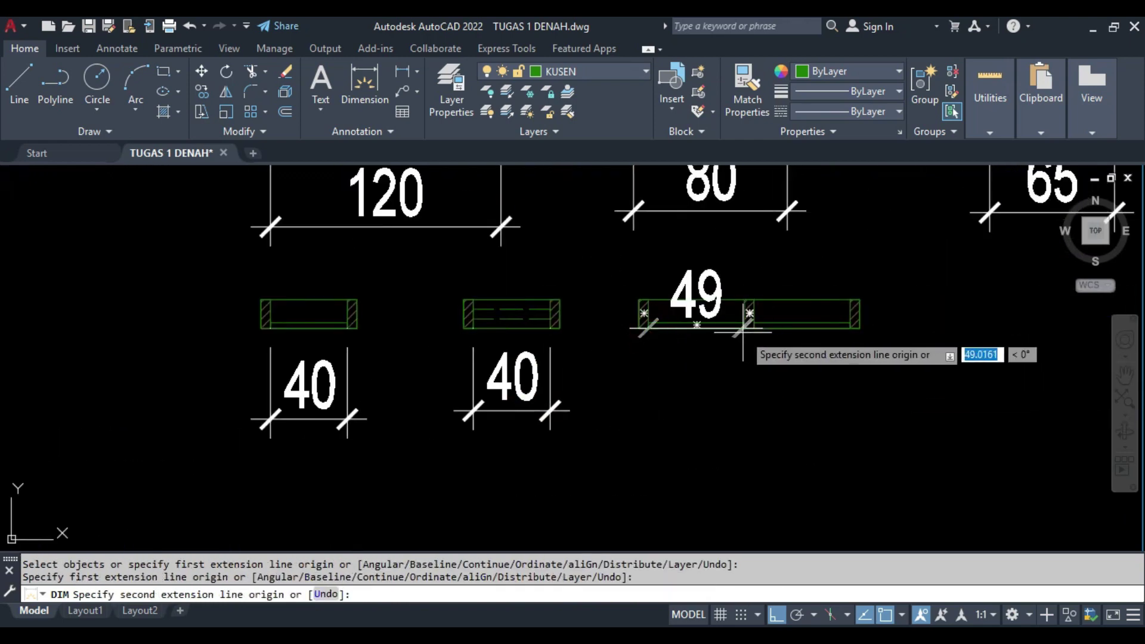
pyautogui.click(745, 328)
pyautogui.click(692, 409)
pyautogui.click(755, 328)
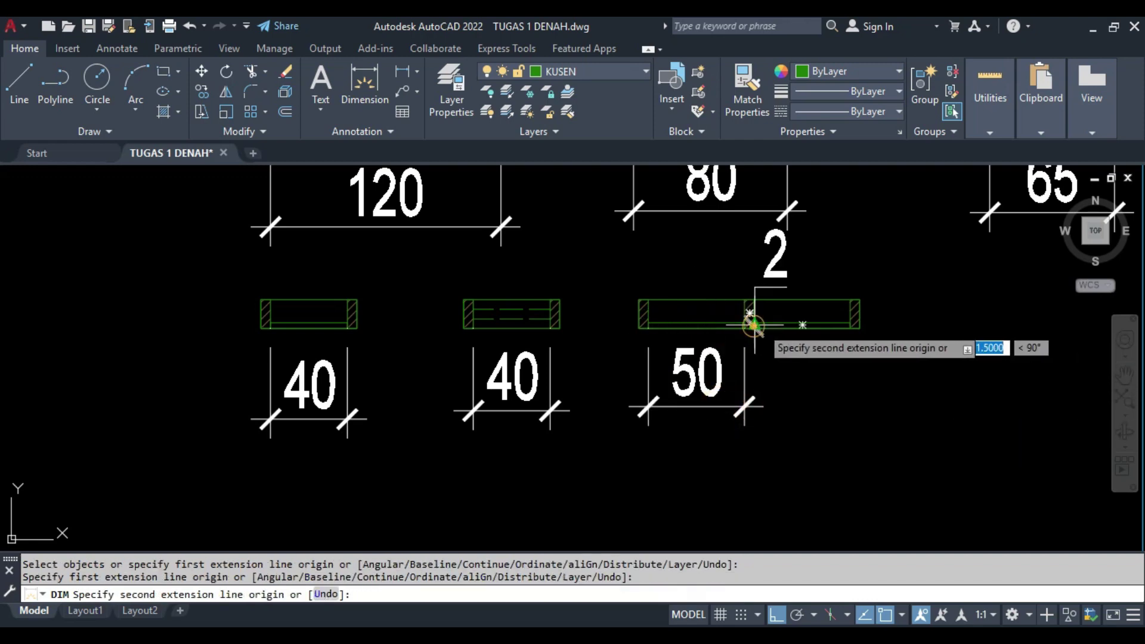
pyautogui.click(842, 328)
pyautogui.click(745, 406)
# - Reposition the four window dimensions with MOVE
pyautogui.scroll(-4, 745, 406)
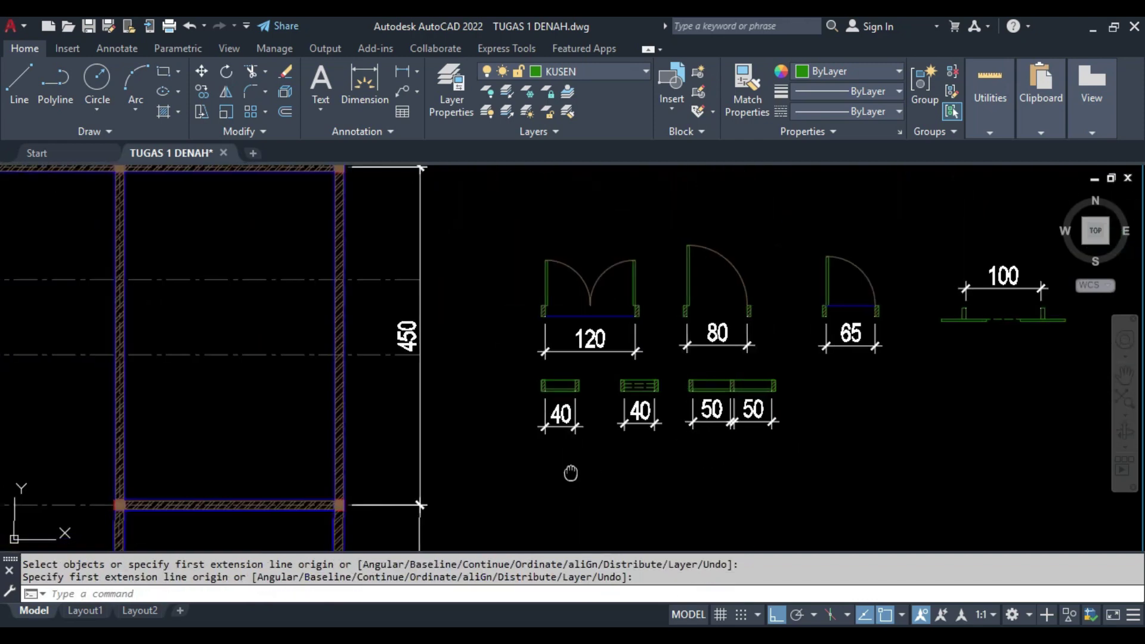
pyautogui.moveTo(572, 468); pyautogui.dragTo(692, 462, button='middle')
pyautogui.click(972, 446)
pyautogui.click(627, 418)
pyautogui.moveTo(696, 390); pyautogui.dragTo(571, 392, button='middle')
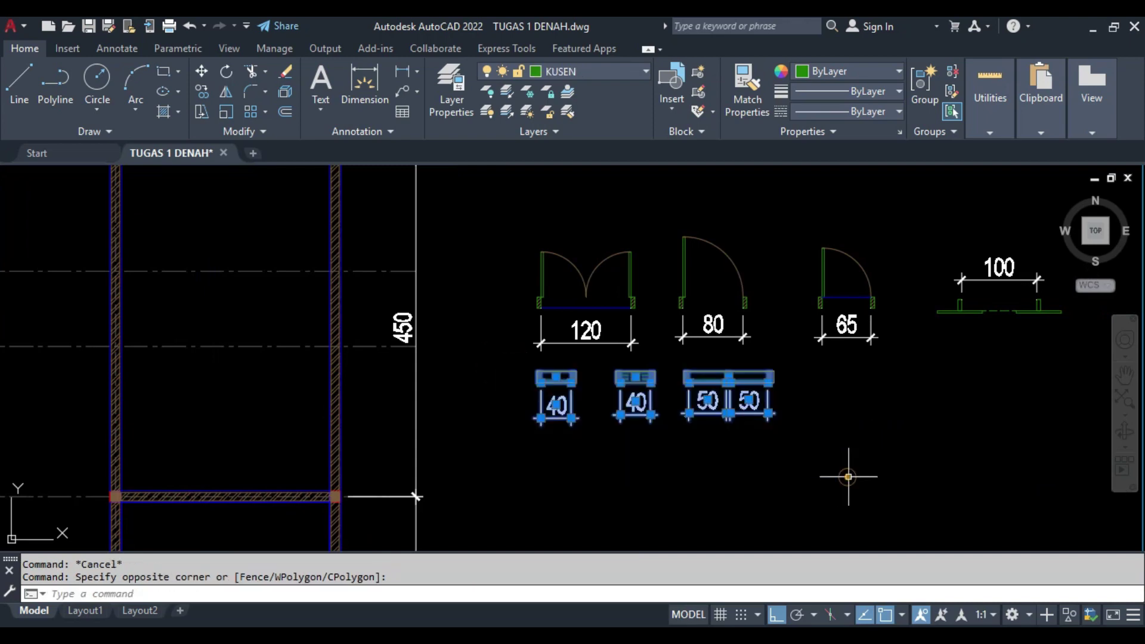
pyautogui.press('m')
pyautogui.press('Return')
pyautogui.moveTo(848, 477)
pyautogui.mouseDown(button='middle')
pyautogui.moveTo(698, 471)
pyautogui.moveTo(739, 404)
pyautogui.mouseUp(button='middle')
pyautogui.click(712, 435)
pyautogui.click(359, 389)
pyautogui.press('m')
pyautogui.press('Return')
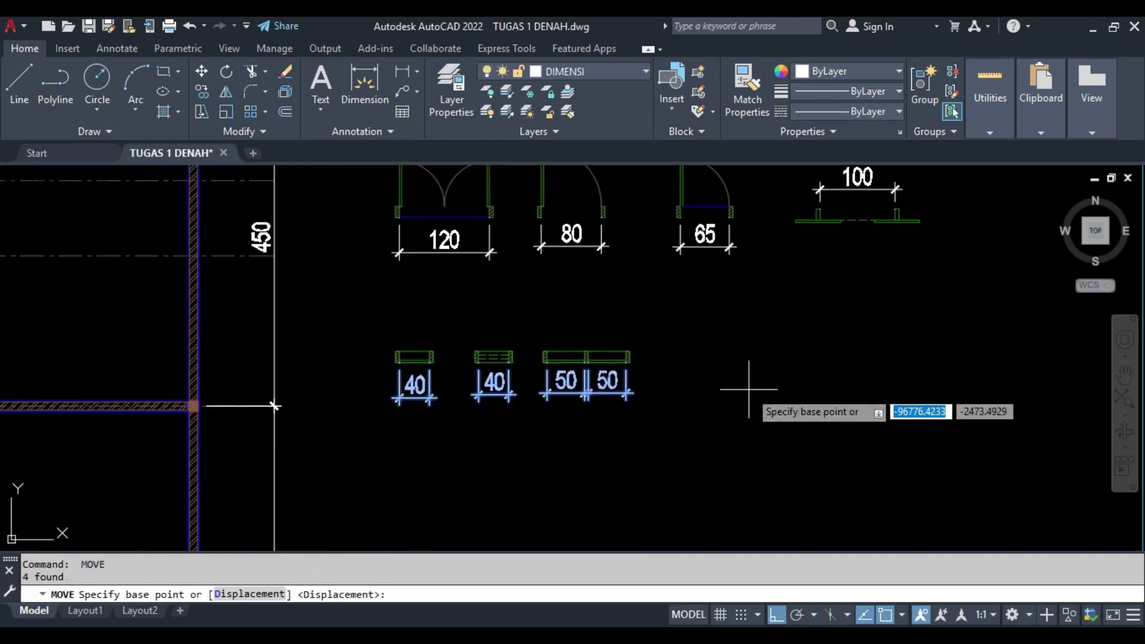
pyautogui.click(749, 417)
# - Recenter the drawing and return to the reference floor-plan PDF in Foxit
pyautogui.scroll(-2, 749, 416)
pyautogui.scroll(-2, 749, 417)
pyautogui.moveTo(597, 418); pyautogui.dragTo(537, 420, button='middle')
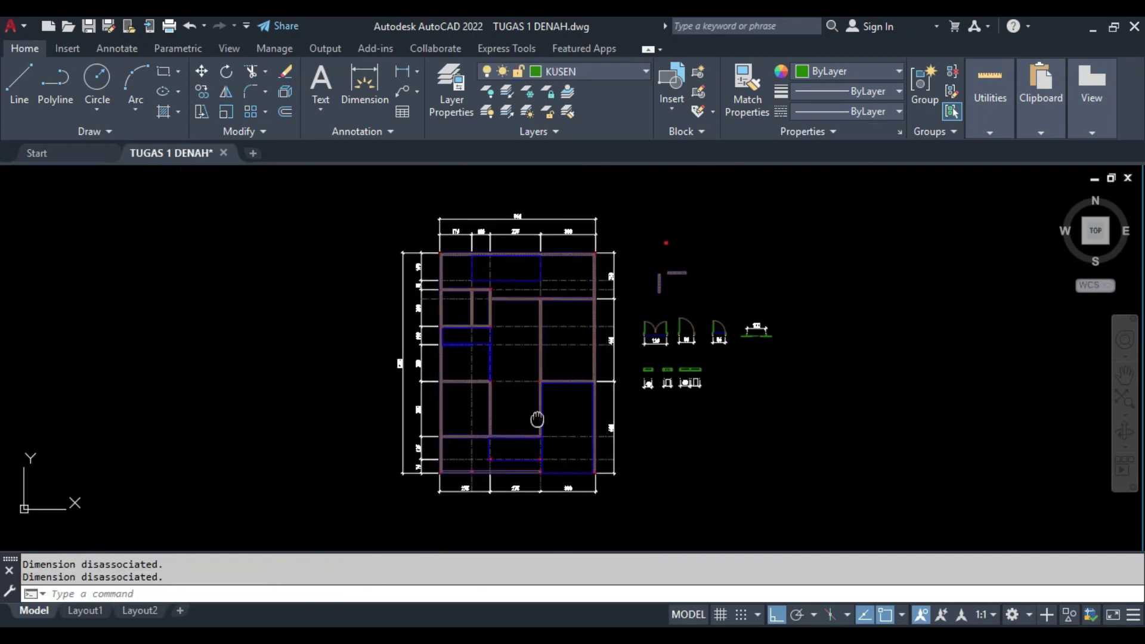
pyautogui.scroll(2, 537, 419)
pyautogui.hotkey('alt', 'Tab')
pyautogui.scroll(-5, 572, 376)
# - Copy the 120 double door block toward its wall opening
pyautogui.scroll(-2, 573, 376)
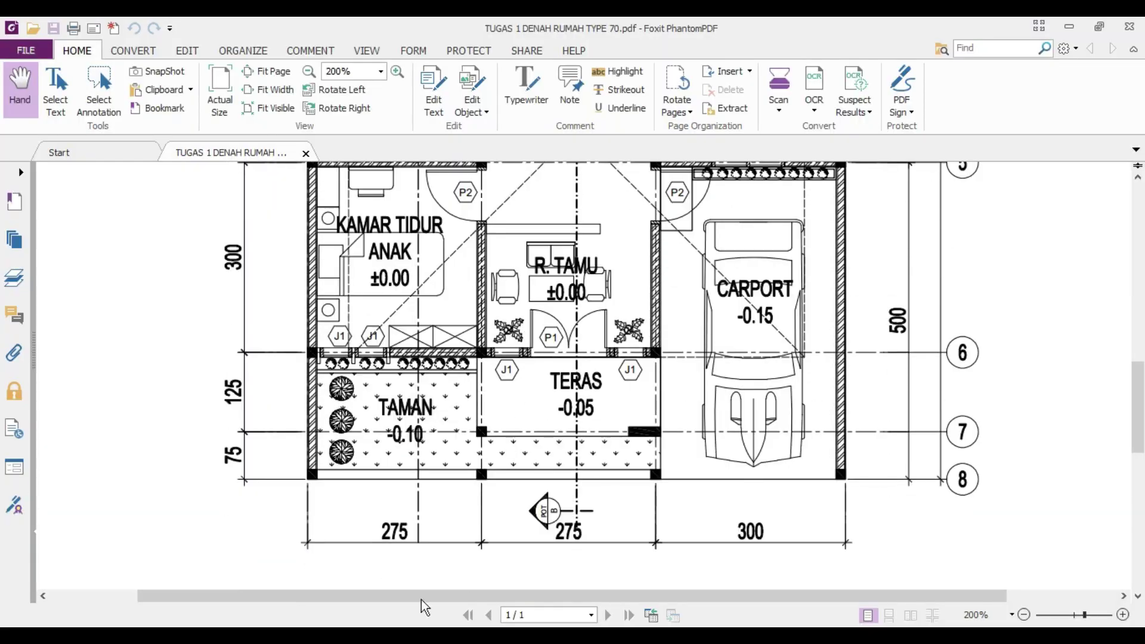
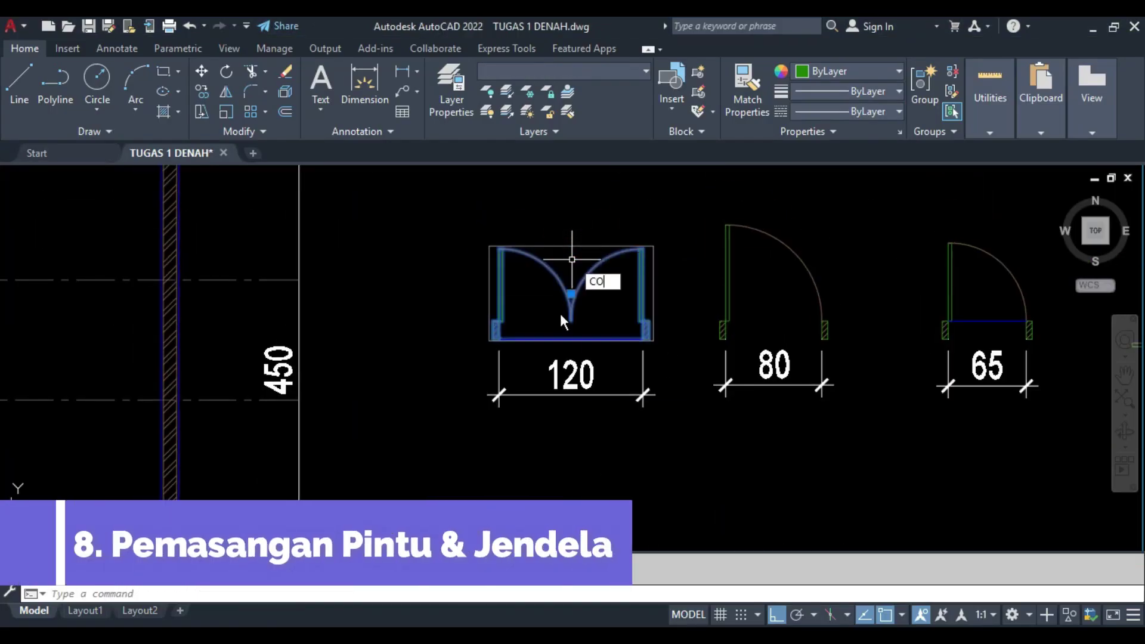
# - Copy the 120 double door block toward its wall opening
pyautogui.press('Return')
pyautogui.scroll(2, 573, 331)
pyautogui.click(575, 328)
pyautogui.scroll(-5, 575, 327)
pyautogui.scroll(2, 536, 322)
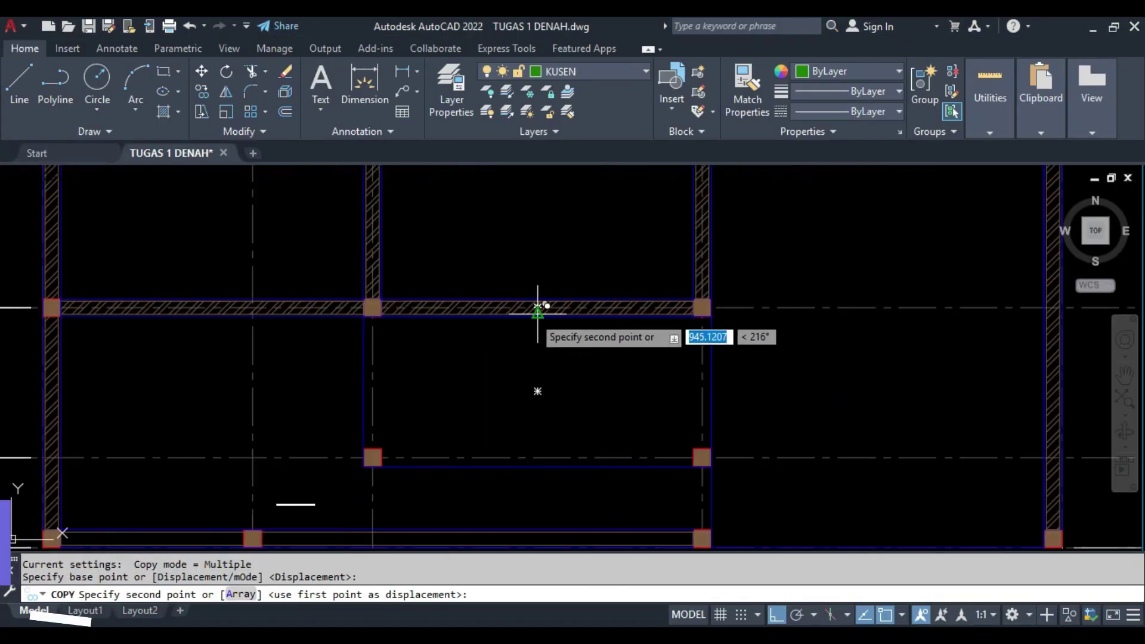
pyautogui.press('Escape')
pyautogui.scroll(3, 402, 327)
# - Move the window frame at the wall end into its new position
pyautogui.click(227, 346)
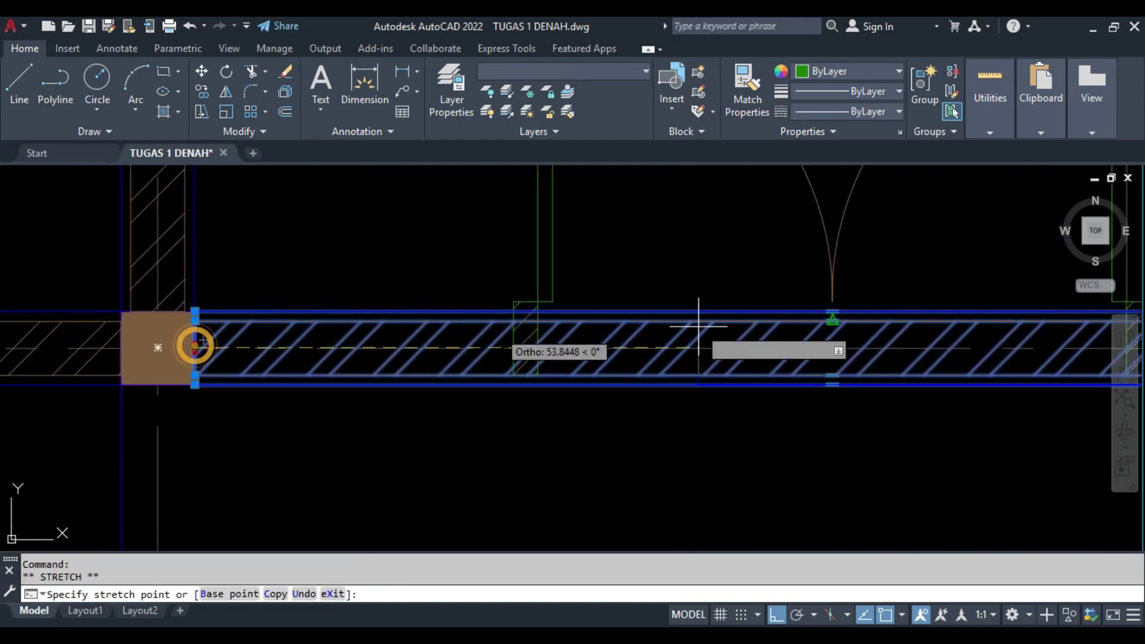
pyautogui.moveTo(699, 326); pyautogui.dragTo(657, 326, button='middle')
pyautogui.press('Escape')
pyautogui.scroll(-3, 846, 366)
pyautogui.scroll(2, 429, 371)
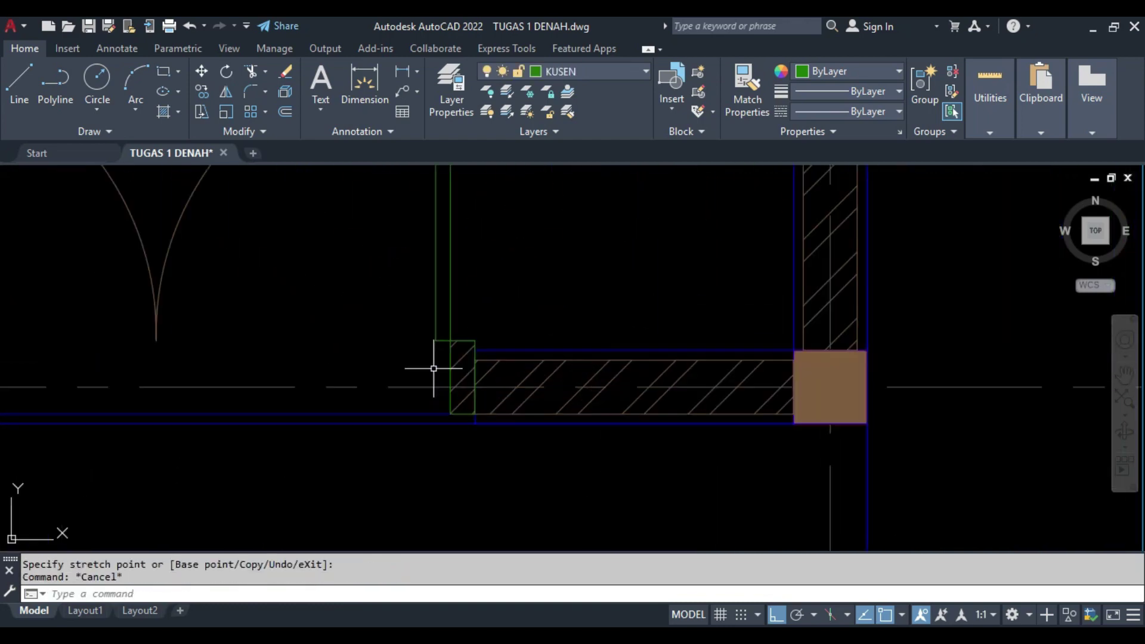
pyautogui.scroll(2, 634, 363)
pyautogui.click(440, 276)
pyautogui.click(550, 366)
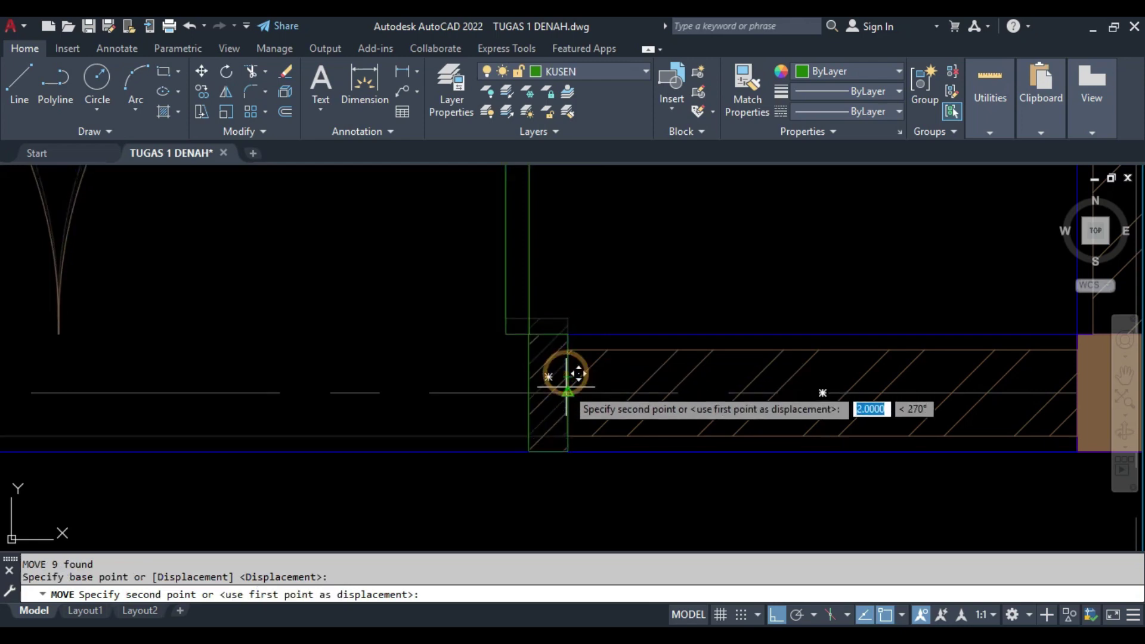
pyautogui.scroll(-3, 563, 371)
pyautogui.click(734, 394)
# - Select the window frame symbol and copy it with CO
pyautogui.moveTo(733, 393); pyautogui.dragTo(226, 394, button='middle')
pyautogui.scroll(3, 421, 250)
pyautogui.click(421, 250)
pyautogui.write('co')
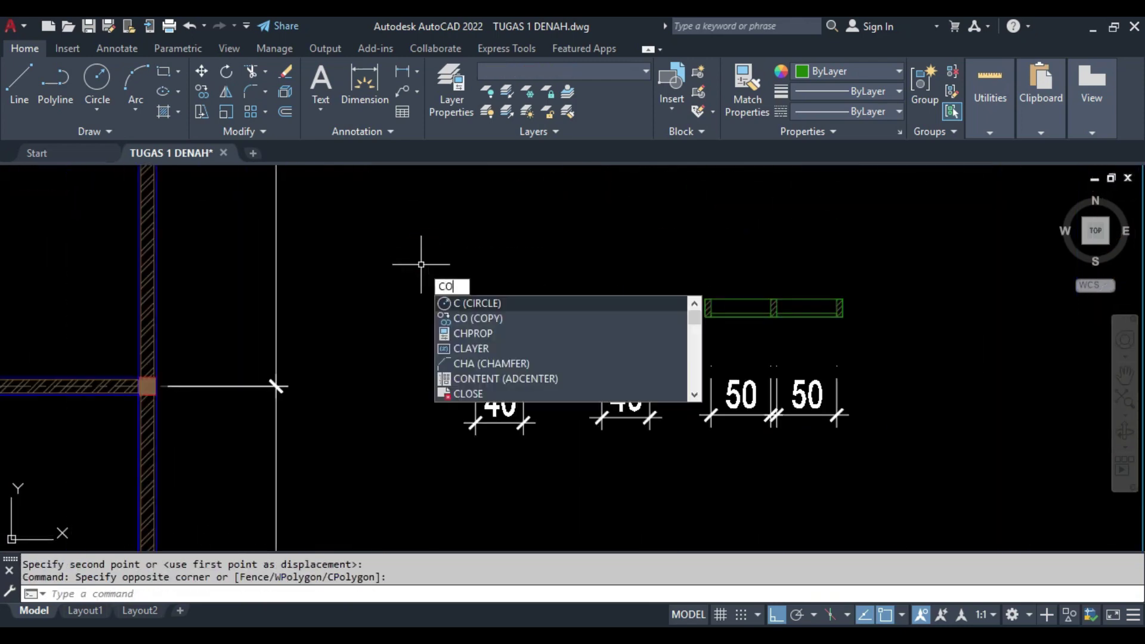
pyautogui.press('Return')
pyautogui.click(478, 308)
pyautogui.scroll(-3, 396, 328)
pyautogui.scroll(2, 508, 298)
pyautogui.scroll(2, 511, 316)
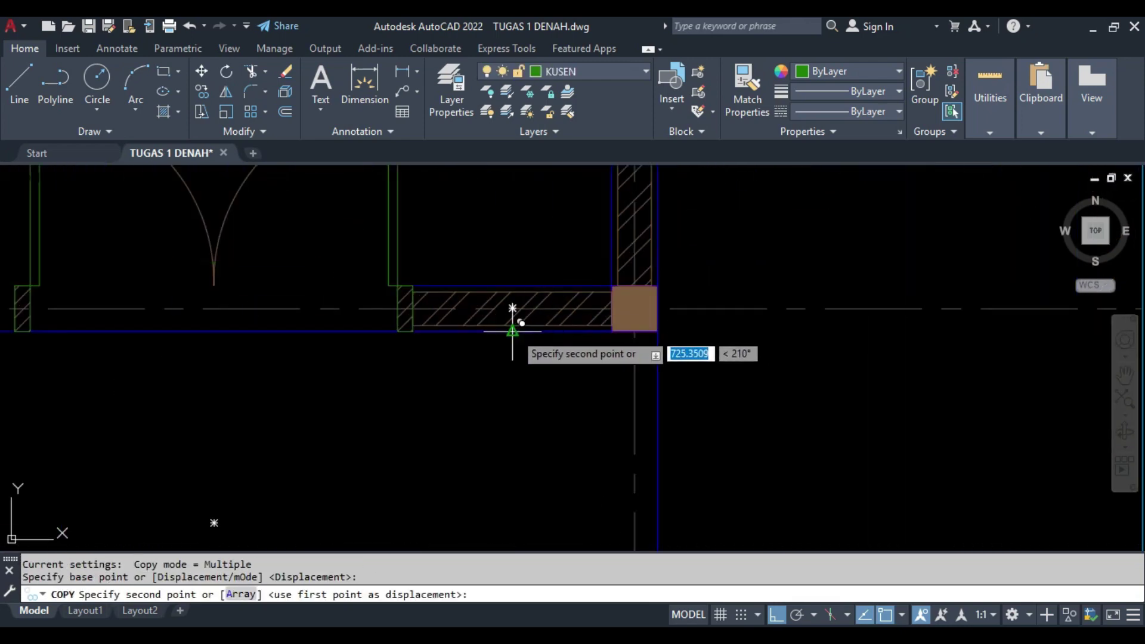
pyautogui.press('Escape')
pyautogui.scroll(2, 530, 345)
pyautogui.scroll(2, 513, 340)
# - Stretch the wall and its hatch to shorten it to the frame width
pyautogui.click(461, 264)
pyautogui.click(427, 392)
pyautogui.scroll(-3, 481, 334)
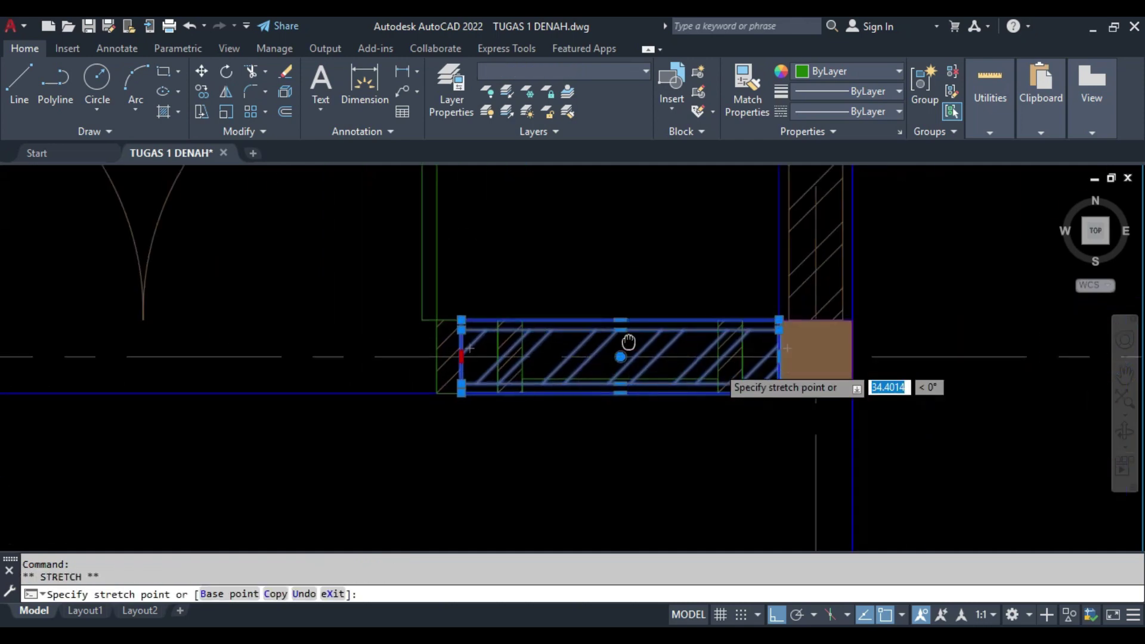
pyautogui.scroll(3, 725, 352)
pyautogui.click(769, 384)
# - Copy the window frame pieces into the left opening
pyautogui.write('co')
pyautogui.press('Return')
pyautogui.click(861, 269)
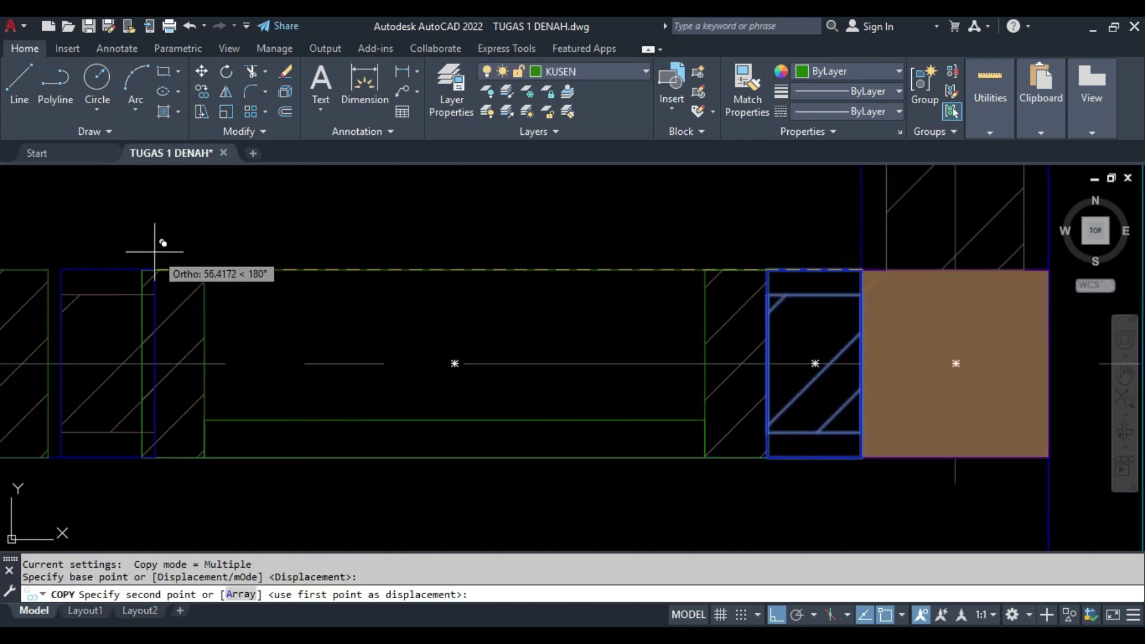
pyautogui.click(142, 269)
pyautogui.press('Escape')
# - Copy the twelve wall, hatch and frame objects from the column corner into the wall
pyautogui.click(831, 295)
pyautogui.click(84, 208)
pyautogui.moveTo(313, 280); pyautogui.dragTo(393, 279, button='middle')
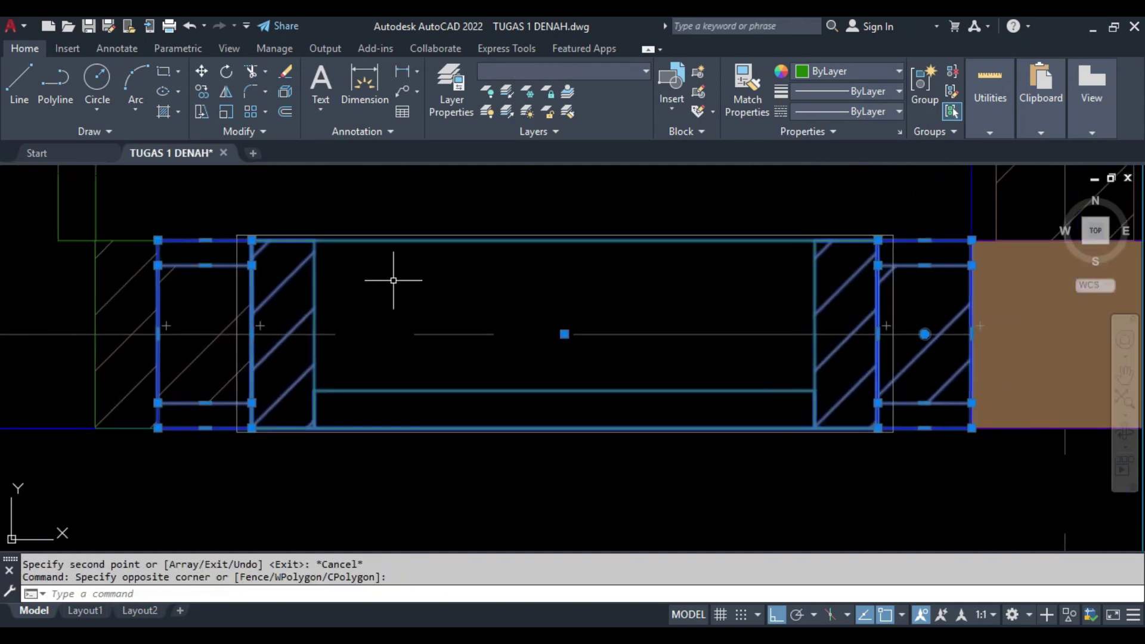
pyautogui.write('co')
pyautogui.press('Return')
pyautogui.moveTo(966, 257); pyautogui.dragTo(788, 256, button='middle')
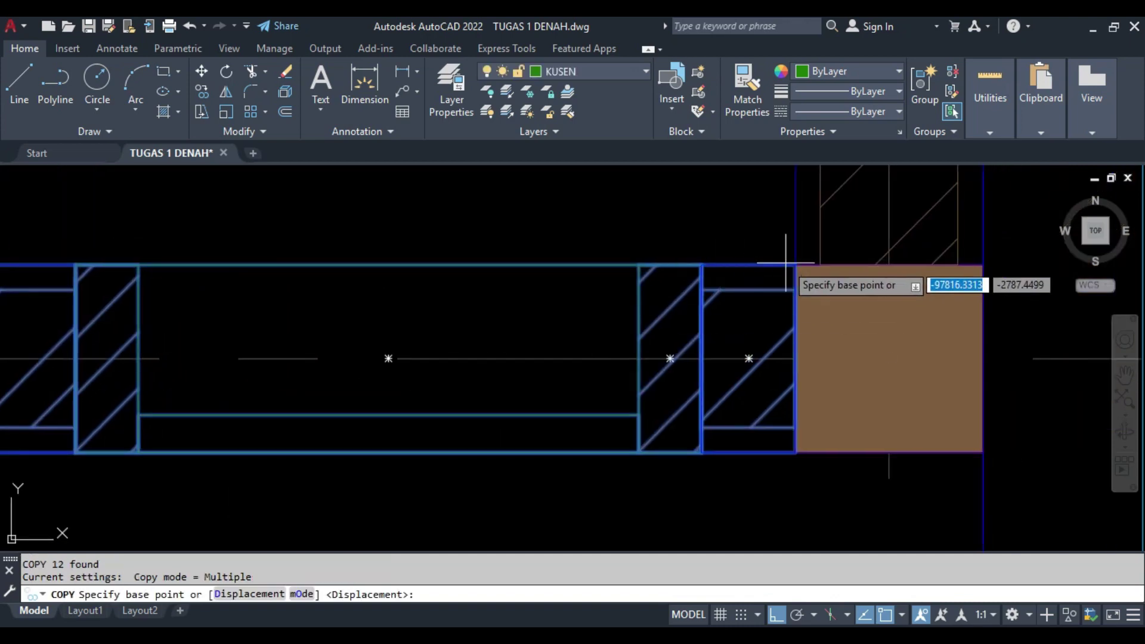
pyautogui.click(788, 255)
pyautogui.scroll(-3, 531, 273)
pyautogui.scroll(3, 445, 263)
pyautogui.click(444, 263)
pyautogui.press('Escape')
# - Place a copy of the double door into the wall opening
pyautogui.scroll(-3, 427, 265)
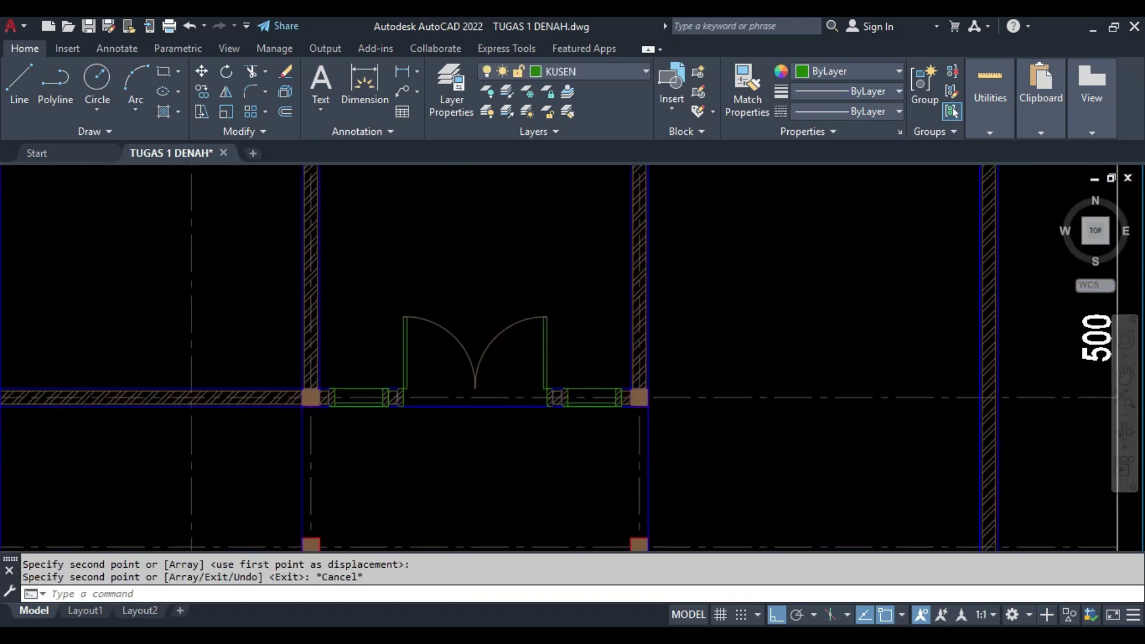
pyautogui.scroll(-2, 542, 365)
pyautogui.scroll(3, 680, 306)
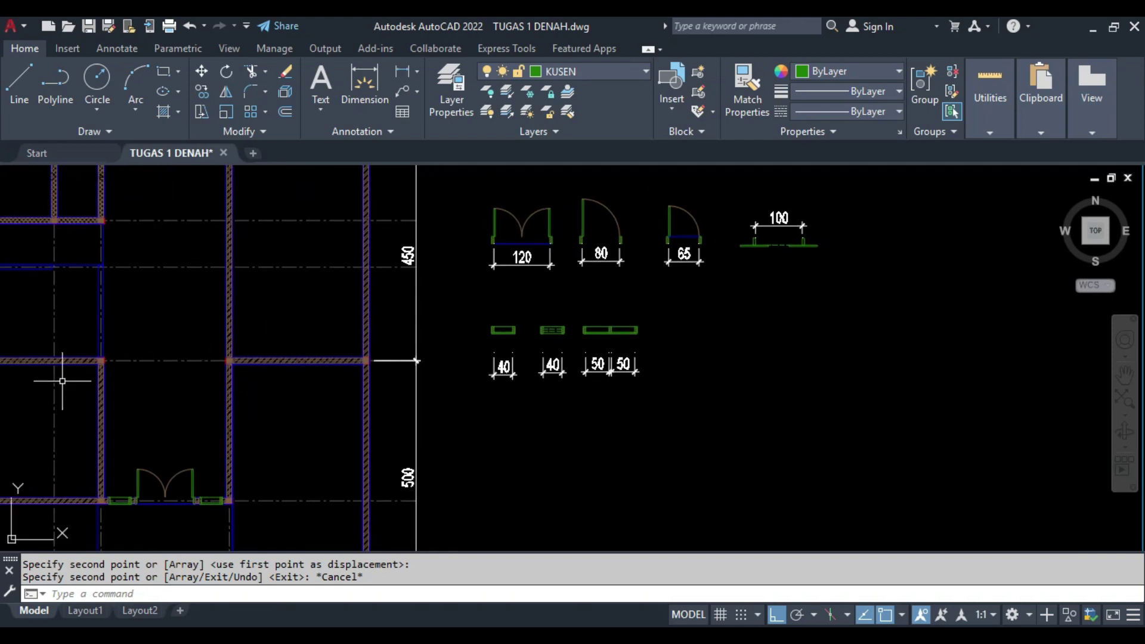
pyautogui.scroll(3, 582, 308)
pyautogui.click(586, 292)
pyautogui.scroll(-3, 585, 292)
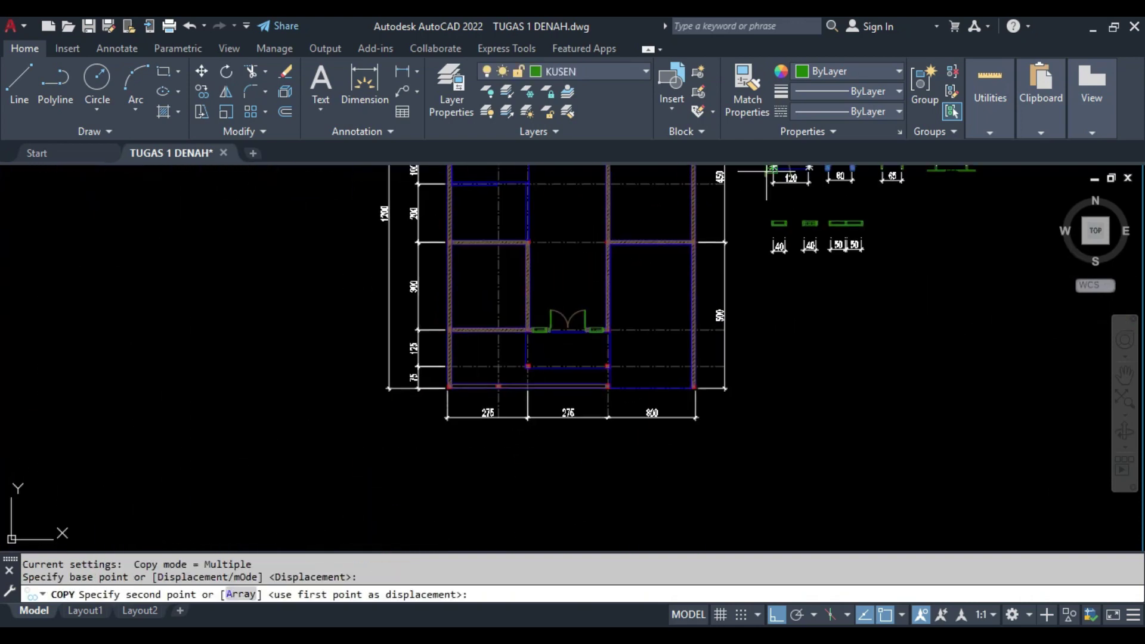
pyautogui.scroll(3, 542, 217)
# - Rotate the single door a quarter turn (90°)
pyautogui.click(557, 251)
pyautogui.press('Escape')
pyautogui.click(574, 308)
pyautogui.write('ro')
pyautogui.press('Return')
pyautogui.scroll(2, 563, 357)
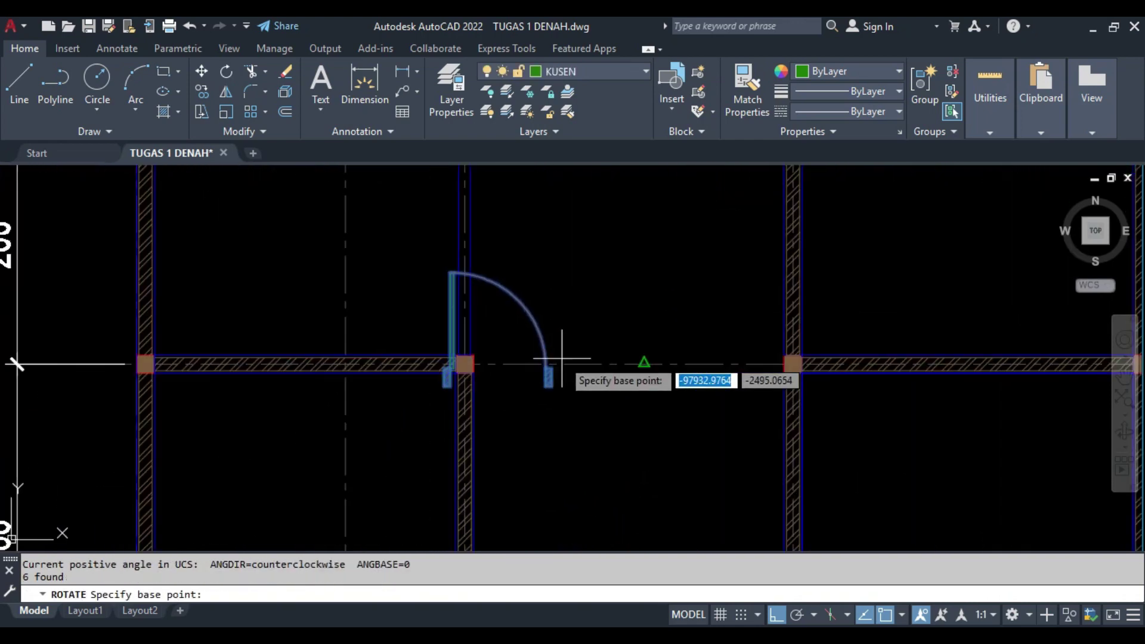
pyautogui.click(559, 315)
# - Mirror the rotated door, deleting the original unflipped door
pyautogui.moveTo(543, 376); pyautogui.dragTo(487, 346, button='middle')
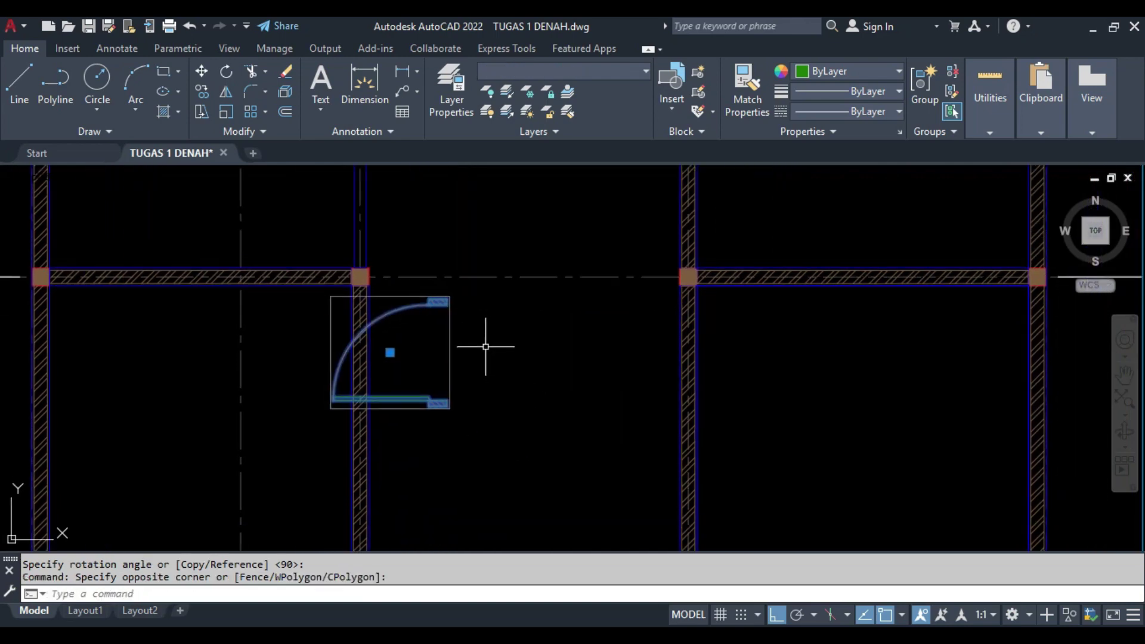
pyautogui.write('mi')
pyautogui.press('Return')
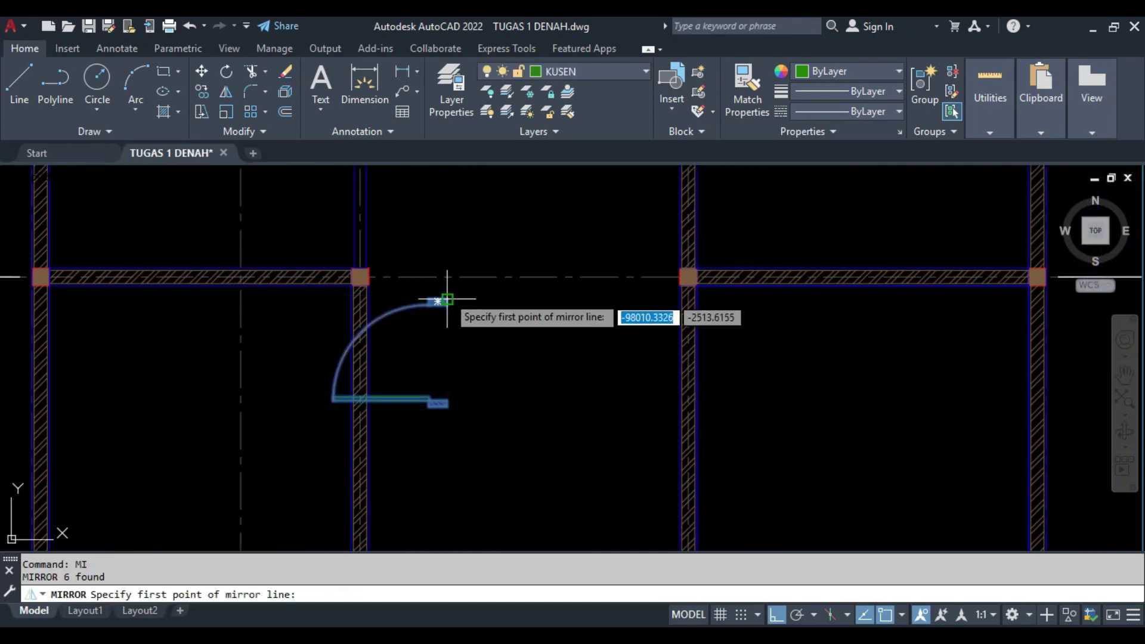
pyautogui.write('y')
pyautogui.press('Return')
pyautogui.moveTo(568, 303); pyautogui.dragTo(574, 353, button='middle')
# - Copy the flipped door into the opening against the column
pyautogui.click(412, 234)
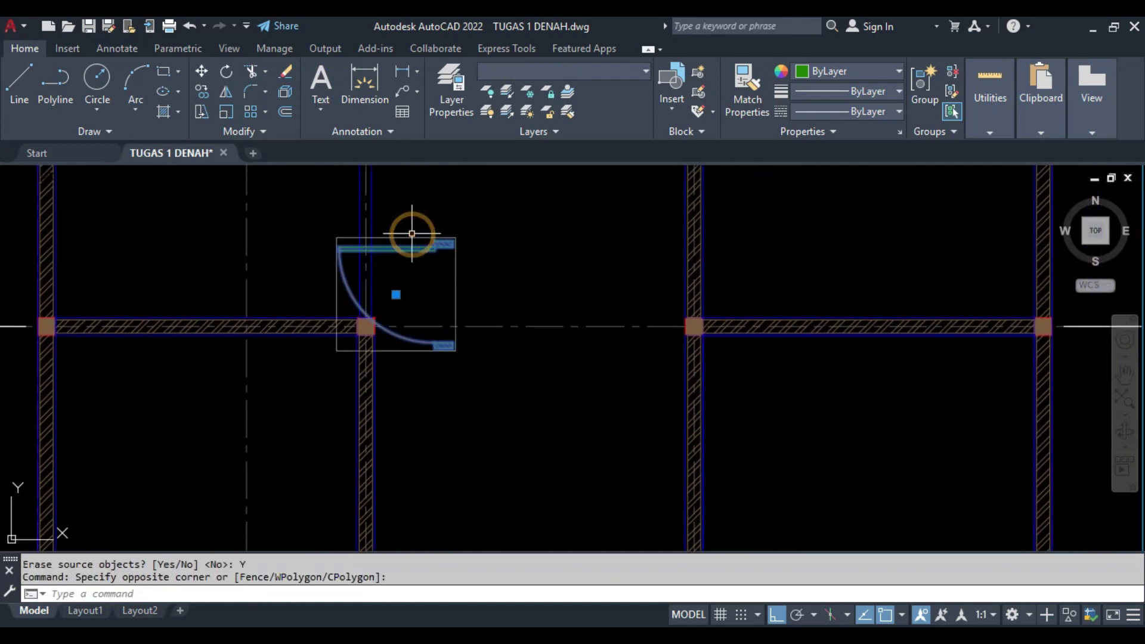
pyautogui.click(438, 231)
pyautogui.scroll(3, 460, 247)
pyautogui.click(383, 286)
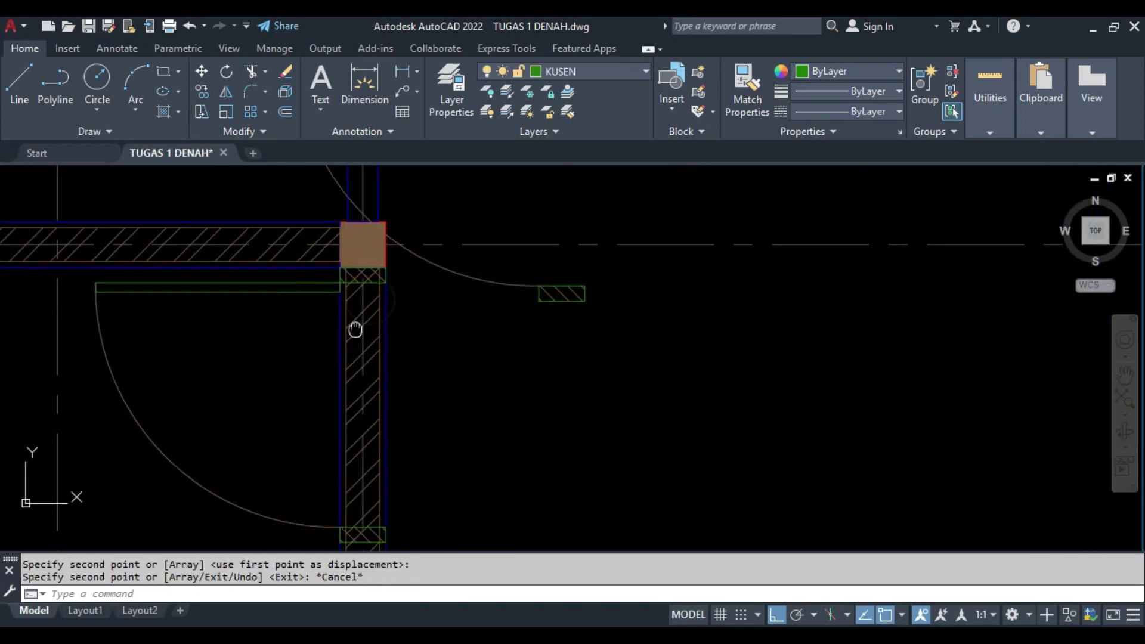
pyautogui.press('Escape')
pyautogui.click(392, 337)
pyautogui.scroll(-1, 376, 281)
pyautogui.press('Escape')
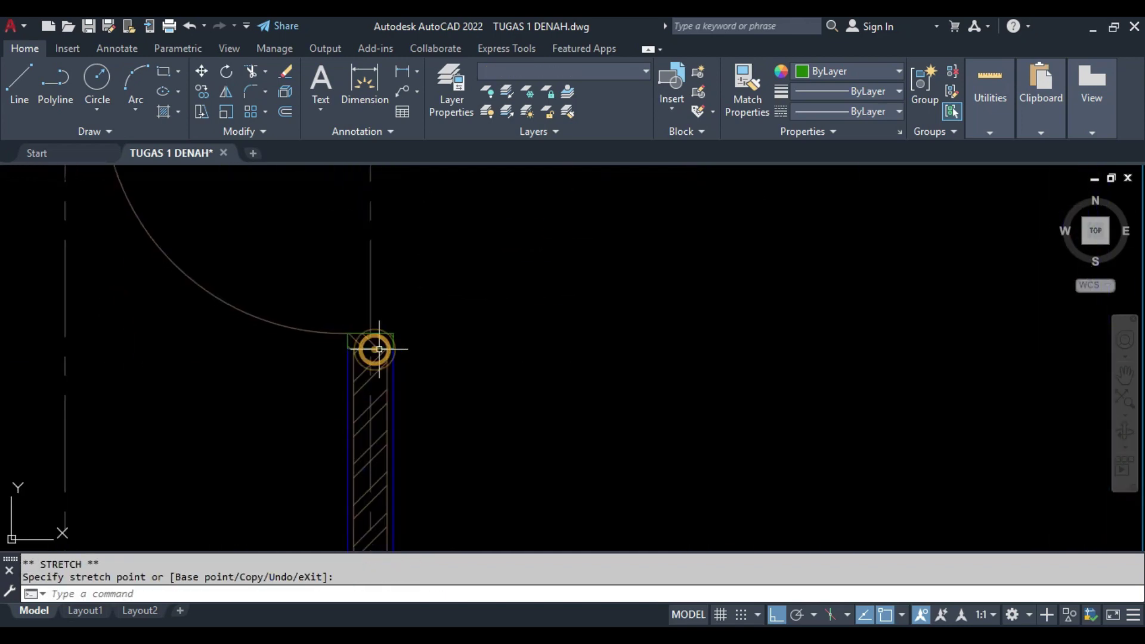
pyautogui.scroll(-4, 375, 345)
pyautogui.moveTo(551, 353); pyautogui.dragTo(300, 347, button='middle')
# - Mirror the door into the opposite room's wall, keeping the original
pyautogui.write('mi')
pyautogui.press('Return')
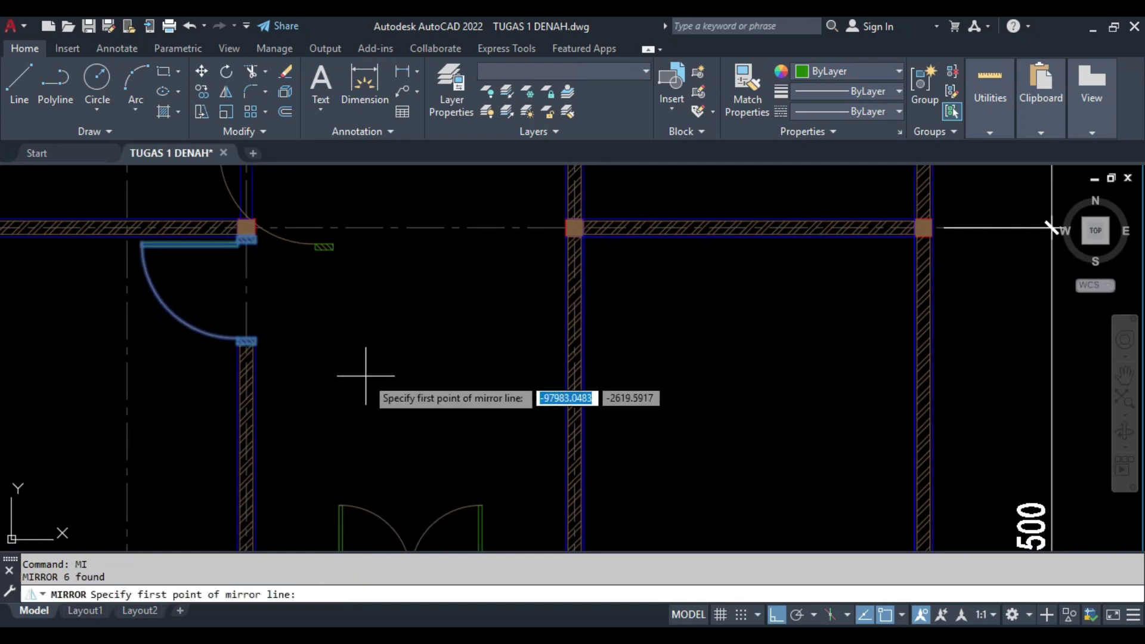
pyautogui.click(404, 485)
pyautogui.click(398, 273)
pyautogui.moveTo(398, 273); pyautogui.dragTo(466, 350, button='middle')
pyautogui.press('Return')
pyautogui.scroll(4, 573, 306)
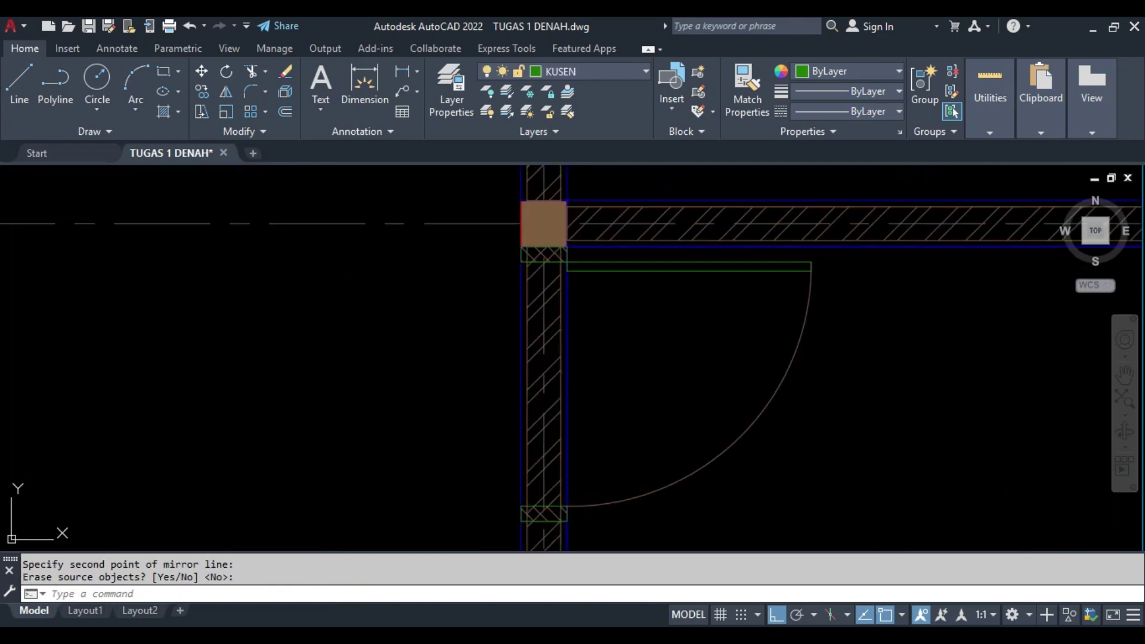
# - Erase the six objects of the unneeded extra door
pyautogui.click(553, 343)
pyautogui.click(545, 246)
pyautogui.moveTo(534, 380); pyautogui.dragTo(521, 289, button='middle')
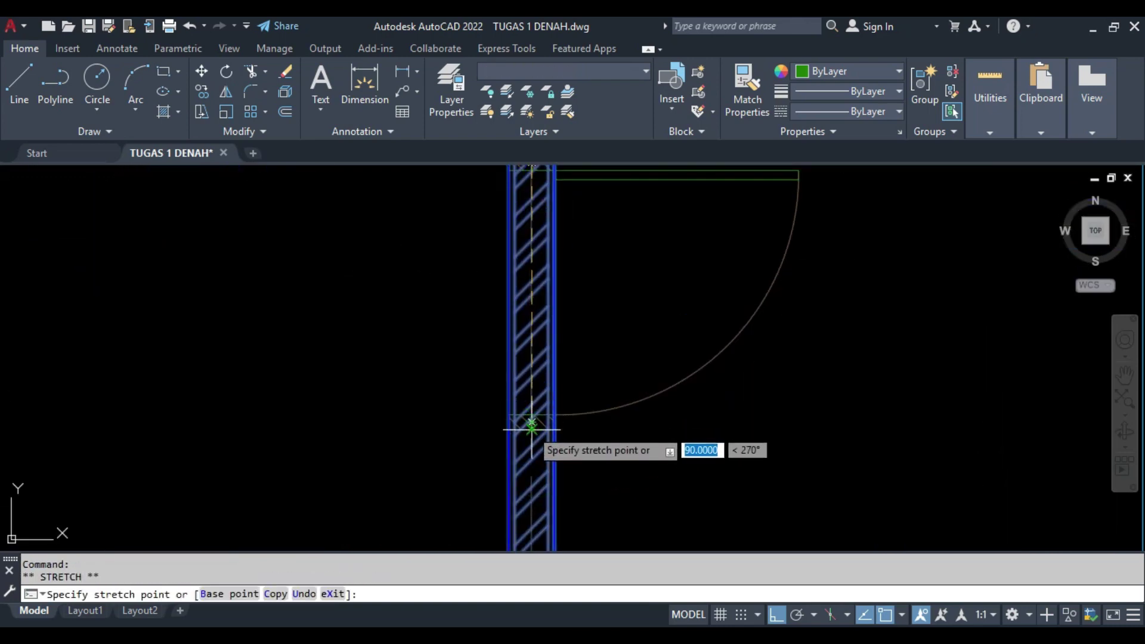
pyautogui.press('Escape')
pyautogui.scroll(-3, 566, 392)
pyautogui.click(396, 382)
pyautogui.click(525, 315)
pyautogui.write('e')
pyautogui.press('Return')
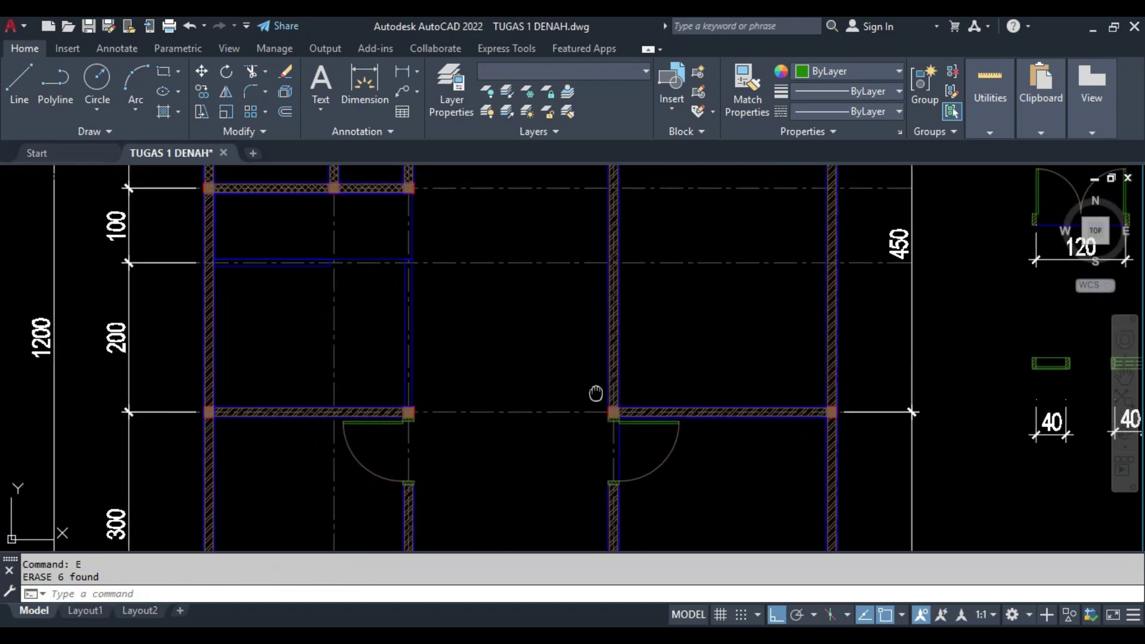
# - Compare the floor plan against the reference floor-plan PDF
pyautogui.moveTo(596, 393); pyautogui.dragTo(555, 417, button='middle')
pyautogui.click(519, 388)
pyautogui.scroll(-2, 567, 491)
pyautogui.press('Escape')
pyautogui.scroll(-5, 512, 378)
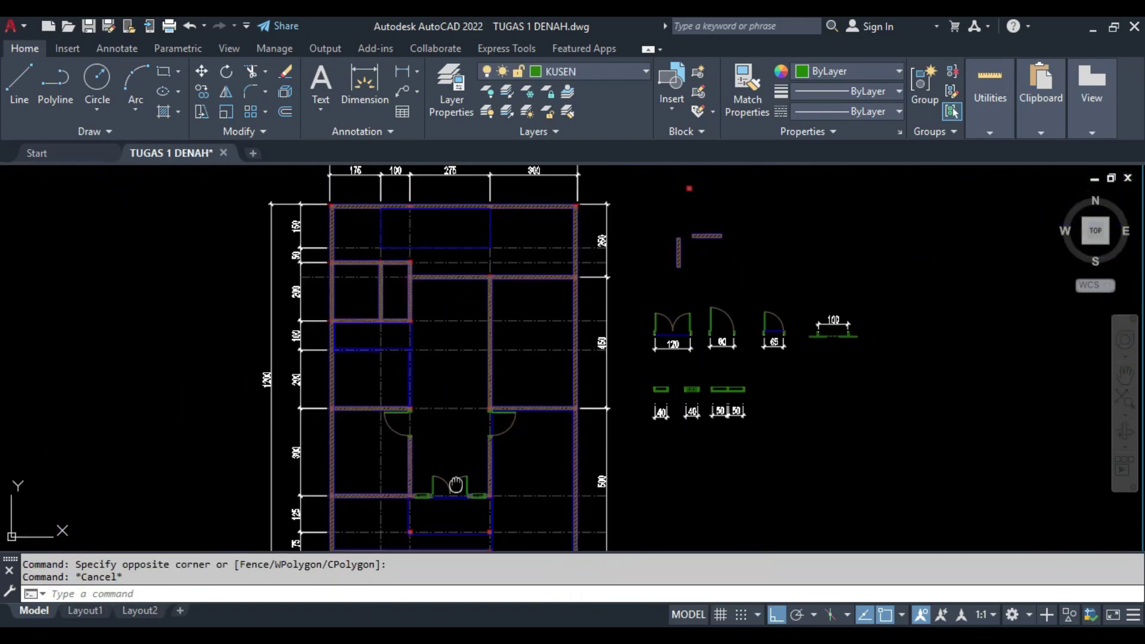
pyautogui.moveTo(455, 484); pyautogui.dragTo(455, 418, button='middle')
pyautogui.hotkey('alt', 'Tab')
pyautogui.scroll(5, 671, 215)
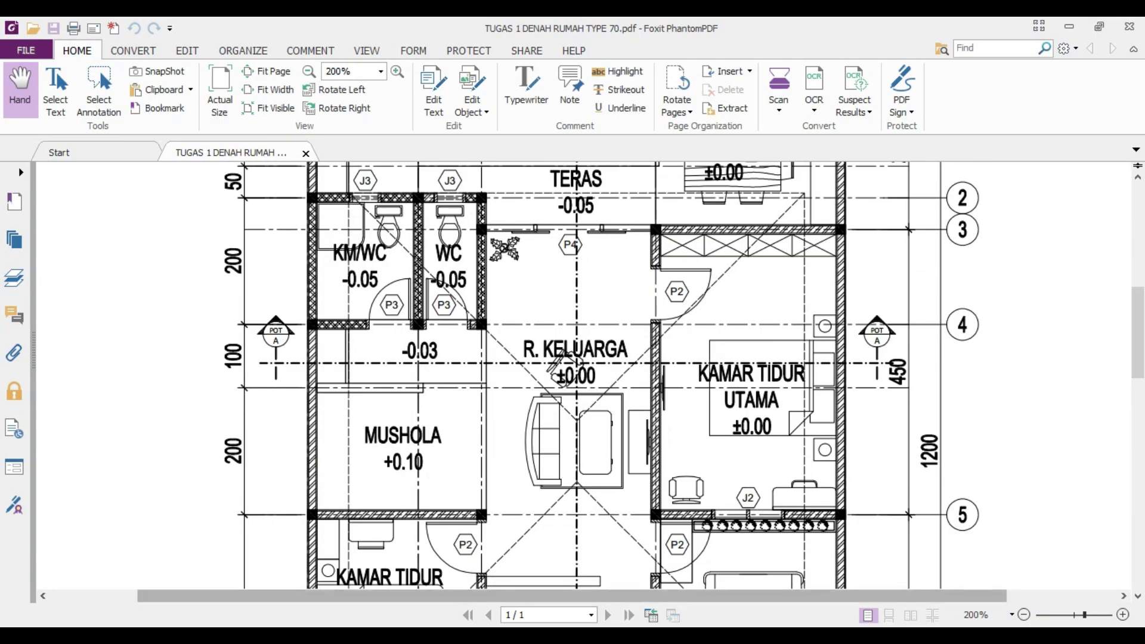
pyautogui.hotkey('alt', 'Tab')
pyautogui.scroll(3, 485, 358)
pyautogui.scroll(3, 557, 455)
pyautogui.scroll(3, 443, 399)
pyautogui.write('co')
pyautogui.press('Return')
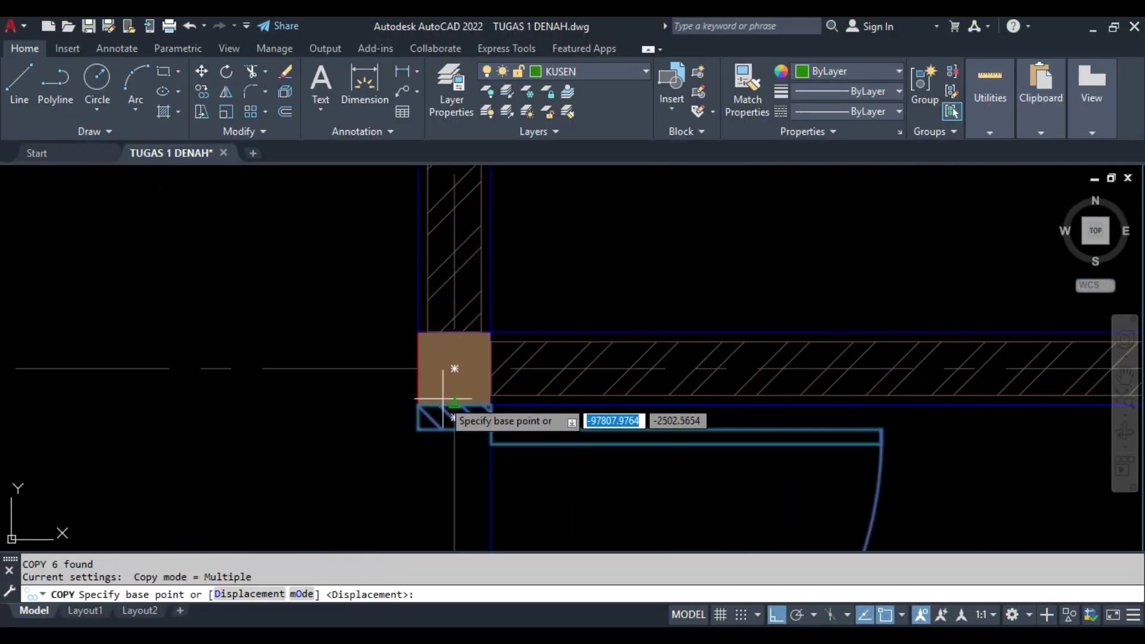
pyautogui.scroll(-5, 454, 404)
pyautogui.scroll(4, 470, 301)
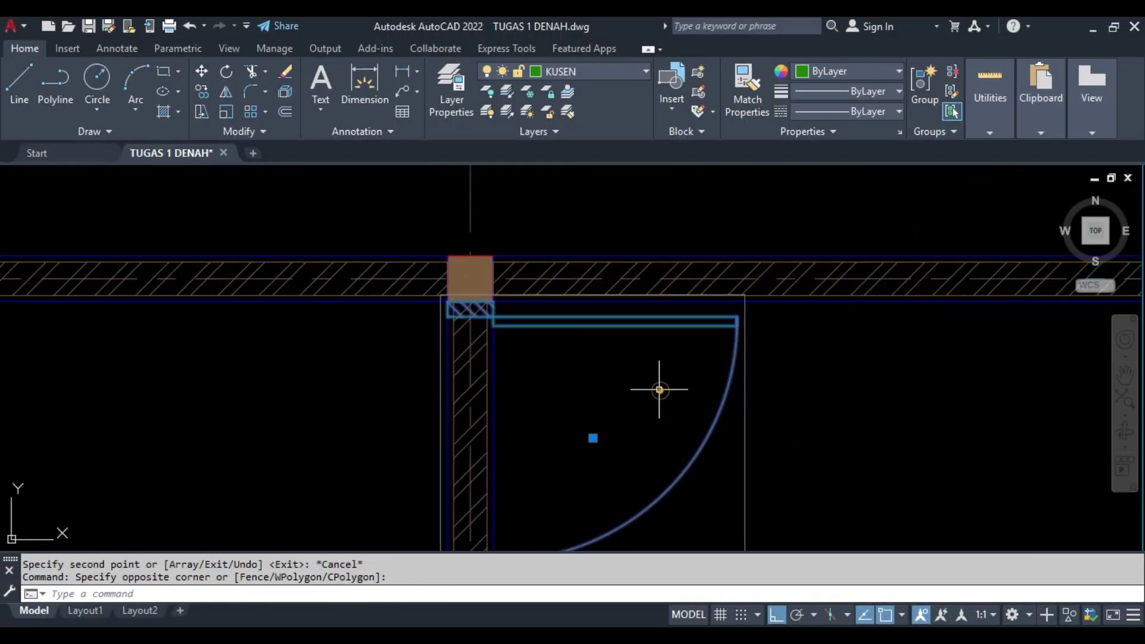
pyautogui.scroll(-2, 659, 390)
pyautogui.write('m')
pyautogui.press('Return')
pyautogui.click(659, 334)
pyautogui.write('50')
pyautogui.press('Return')
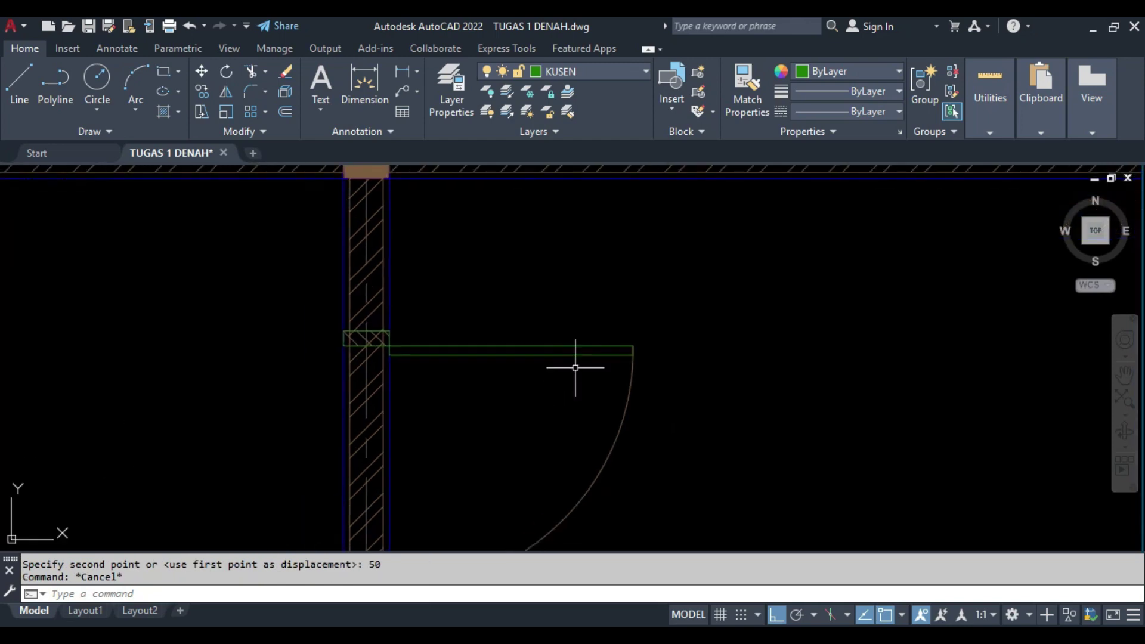
pyautogui.scroll(-1, 372, 388)
pyautogui.scroll(1, 405, 259)
pyautogui.click(405, 258)
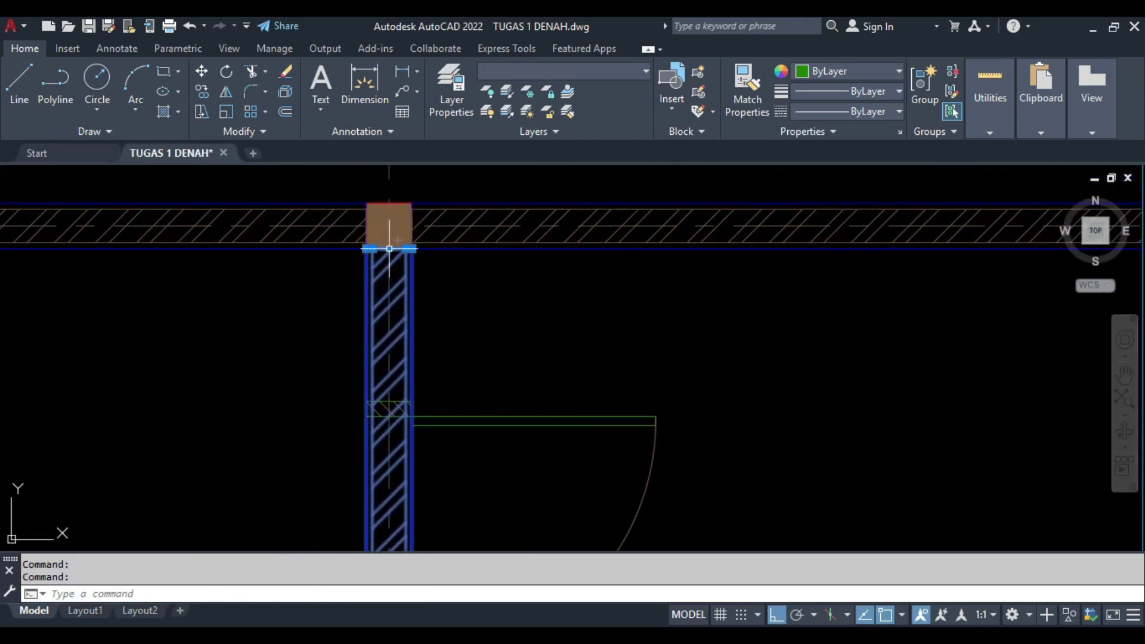
pyautogui.click(389, 248)
pyautogui.scroll(-2, 409, 378)
pyautogui.scroll(3, 343, 338)
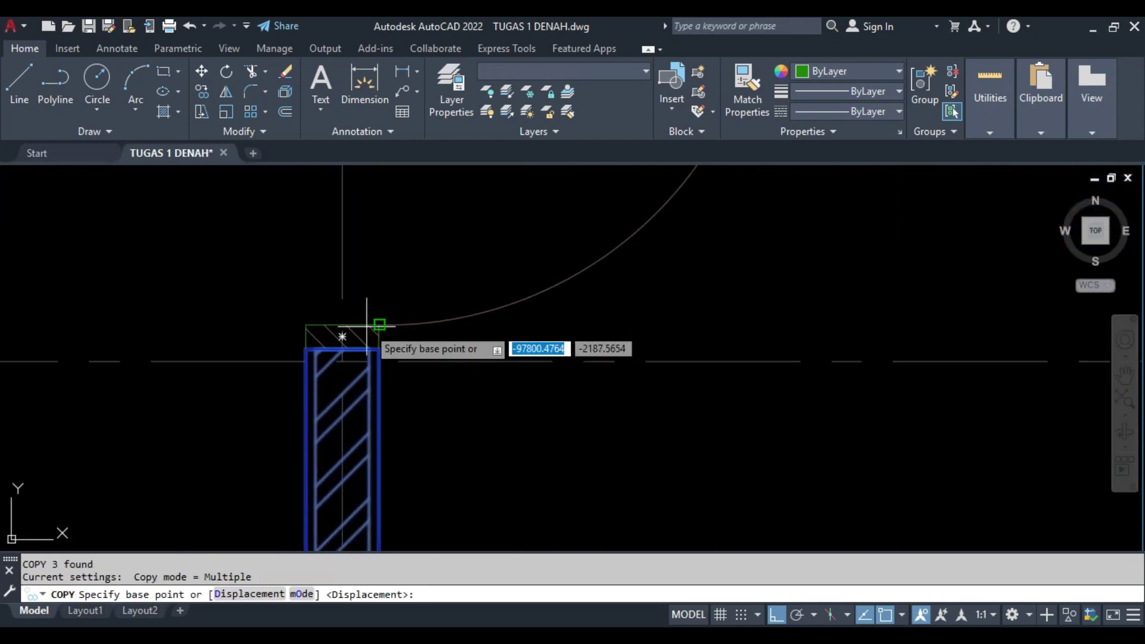
pyautogui.click(367, 326)
pyautogui.scroll(-3, 340, 327)
pyautogui.scroll(2, 343, 293)
pyautogui.click(378, 409)
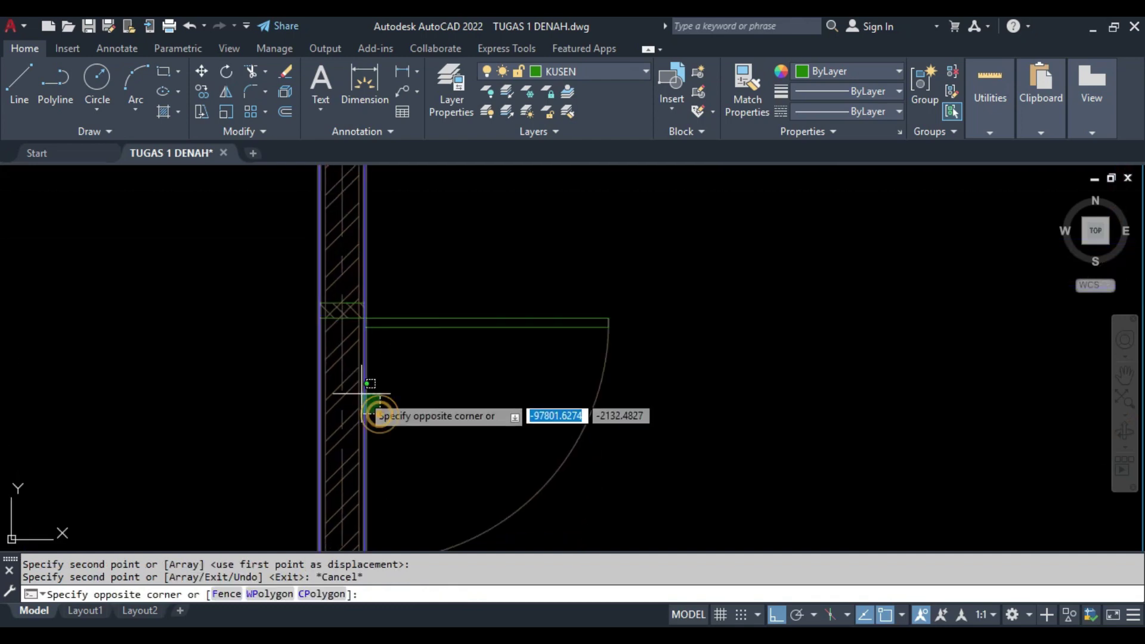
pyautogui.click(389, 212)
pyautogui.scroll(2, 345, 431)
pyautogui.click(345, 431)
pyautogui.scroll(-4, 334, 411)
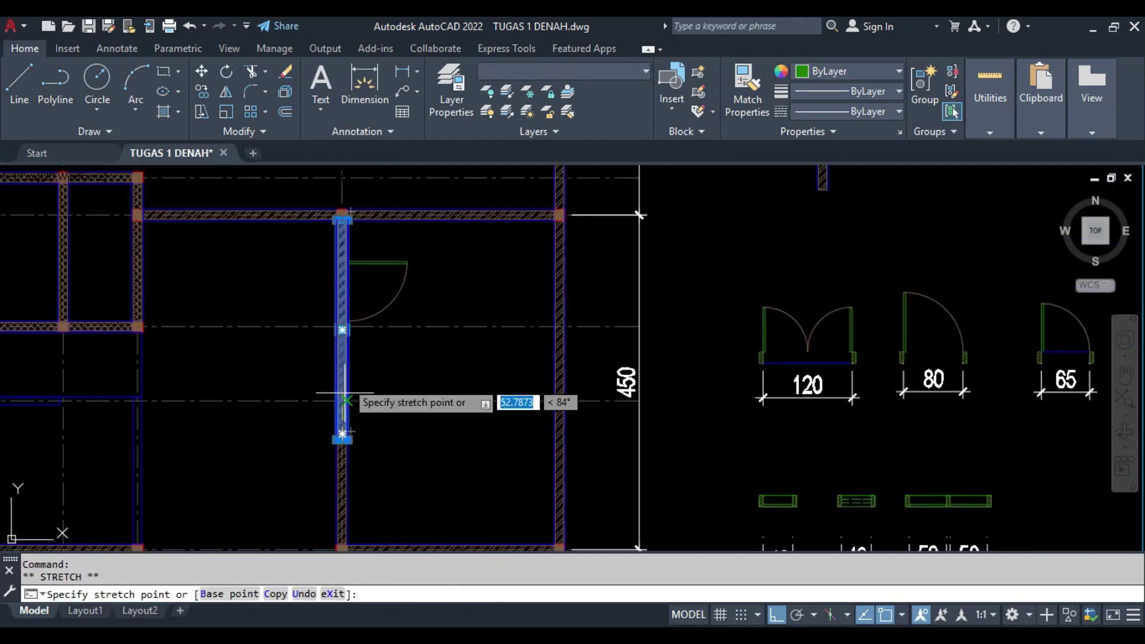
pyautogui.scroll(2, 332, 401)
pyautogui.scroll(1, 320, 371)
pyautogui.scroll(3, 318, 360)
pyautogui.press('Escape')
pyautogui.press('Escape')
pyautogui.scroll(-3, 442, 391)
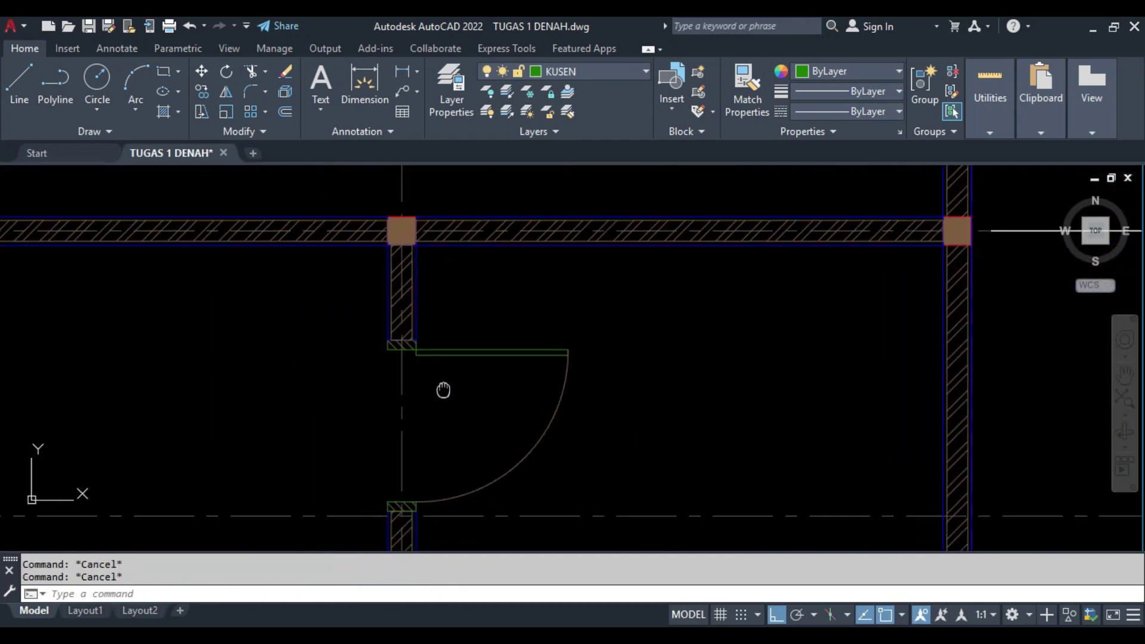
pyautogui.scroll(-2, 440, 358)
pyautogui.moveTo(440, 357); pyautogui.dragTo(457, 366, button='middle')
pyautogui.scroll(-2, 458, 366)
# - Copy the 100 window block into the target wall
pyautogui.scroll(5, 685, 406)
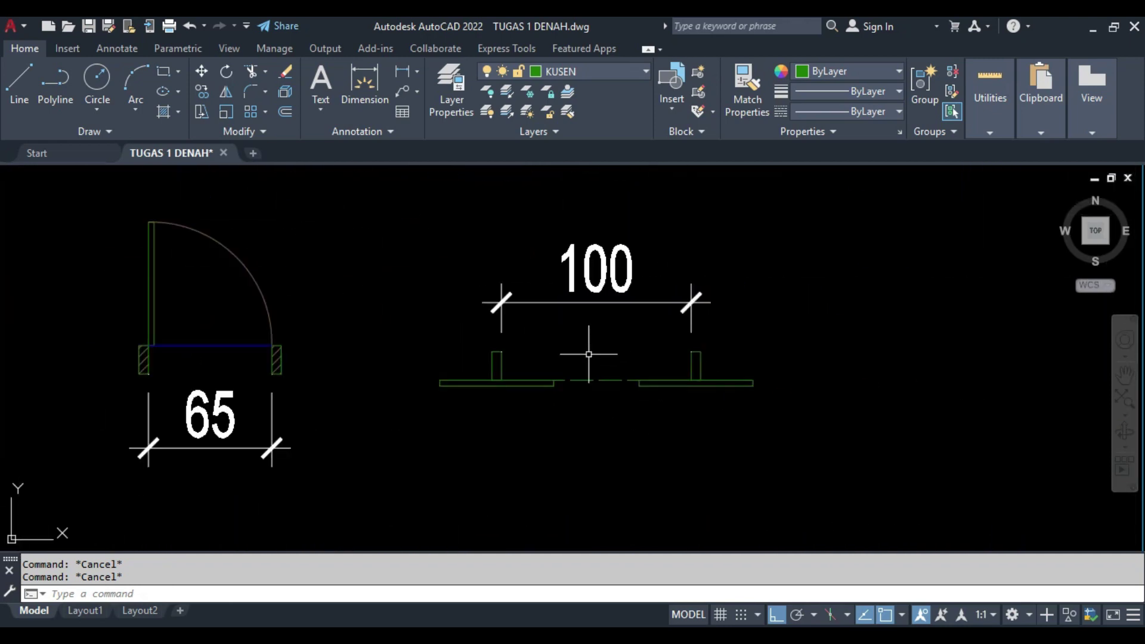
pyautogui.click(556, 369)
pyautogui.scroll(2, 595, 409)
pyautogui.click(598, 389)
pyautogui.scroll(-5, 441, 382)
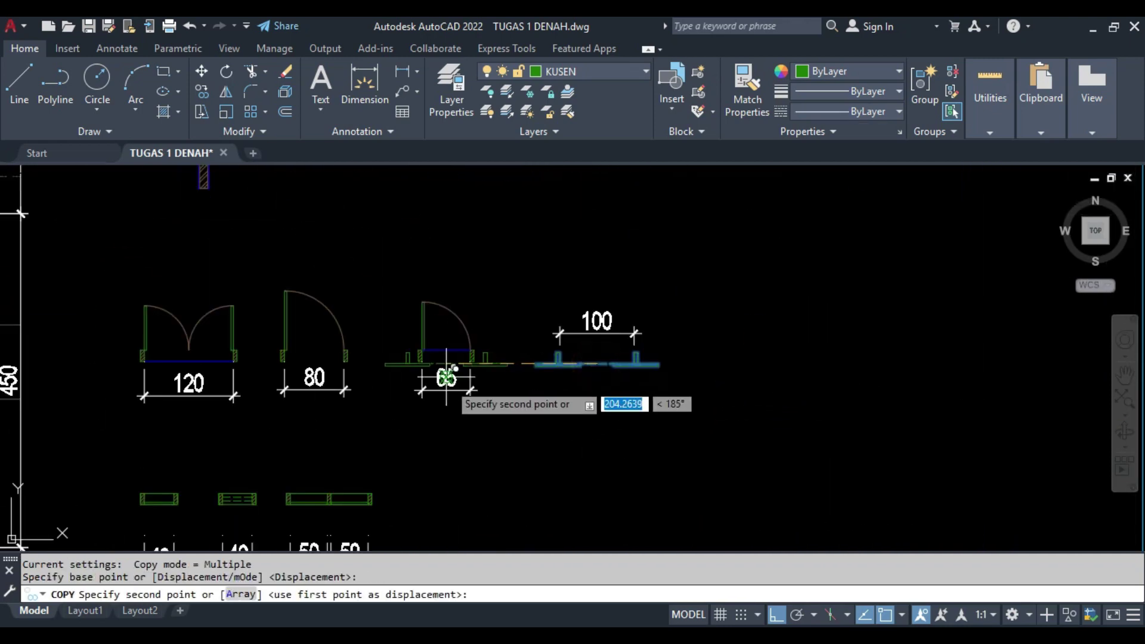
pyautogui.moveTo(440, 382); pyautogui.dragTo(609, 345, button='middle')
pyautogui.scroll(4, 412, 273)
pyautogui.scroll(-2, 411, 273)
pyautogui.click(504, 276)
pyautogui.press('Escape')
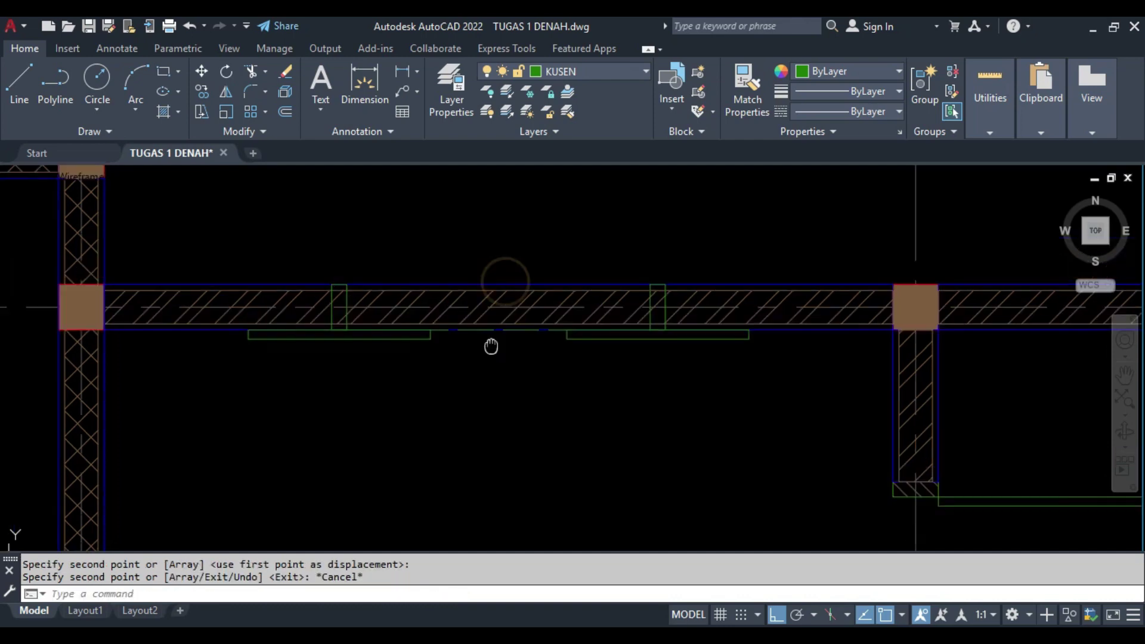
# - Select the wall hatch and lines at the window opening, abandoning an accidental copy
pyautogui.scroll(4, 504, 276)
pyautogui.click(570, 398)
pyautogui.moveTo(570, 398); pyautogui.dragTo(489, 398, button='middle')
pyautogui.click(400, 359)
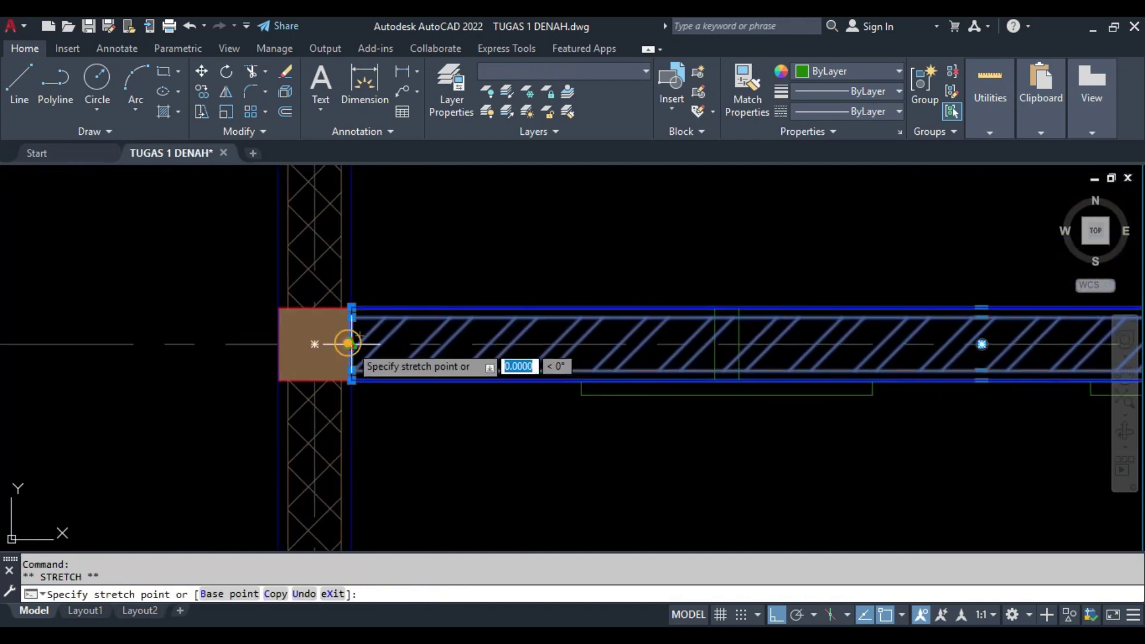
pyautogui.scroll(-4, 756, 325)
pyautogui.scroll(6, 710, 358)
pyautogui.moveTo(710, 358)
pyautogui.mouseDown(button='middle')
pyautogui.moveTo(869, 365)
pyautogui.moveTo(673, 393)
pyautogui.mouseUp(button='middle')
pyautogui.write('c')
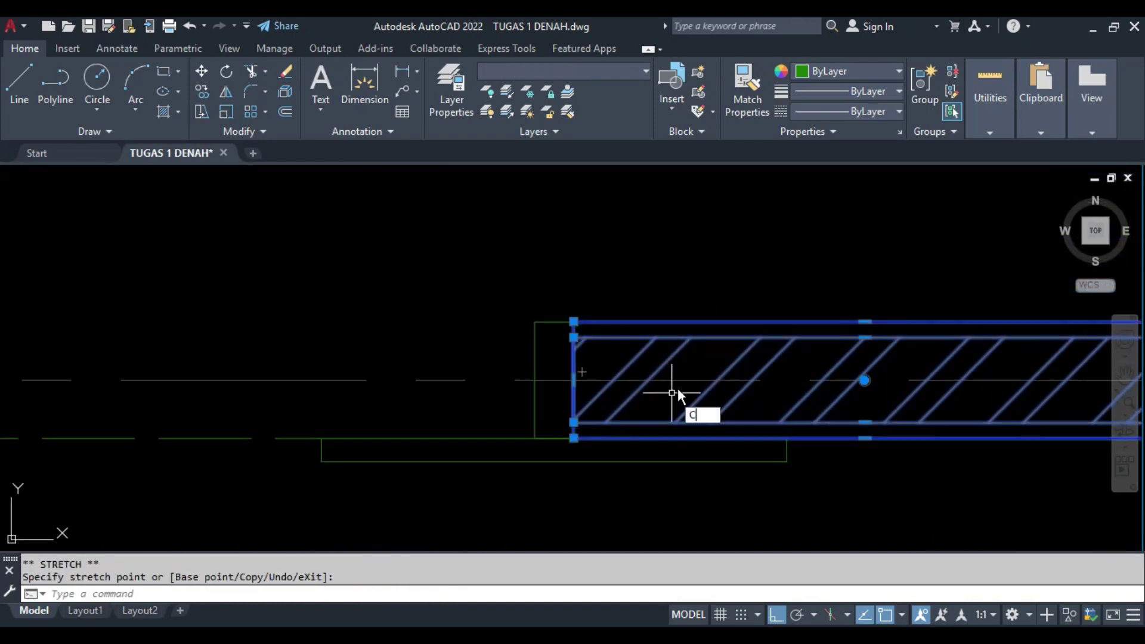
pyautogui.press('Return')
pyautogui.scroll(-2, 673, 393)
pyautogui.press('Escape')
# - Delete the wall hatch across the window and copy the hatch boundary outline into place
pyautogui.click(592, 396)
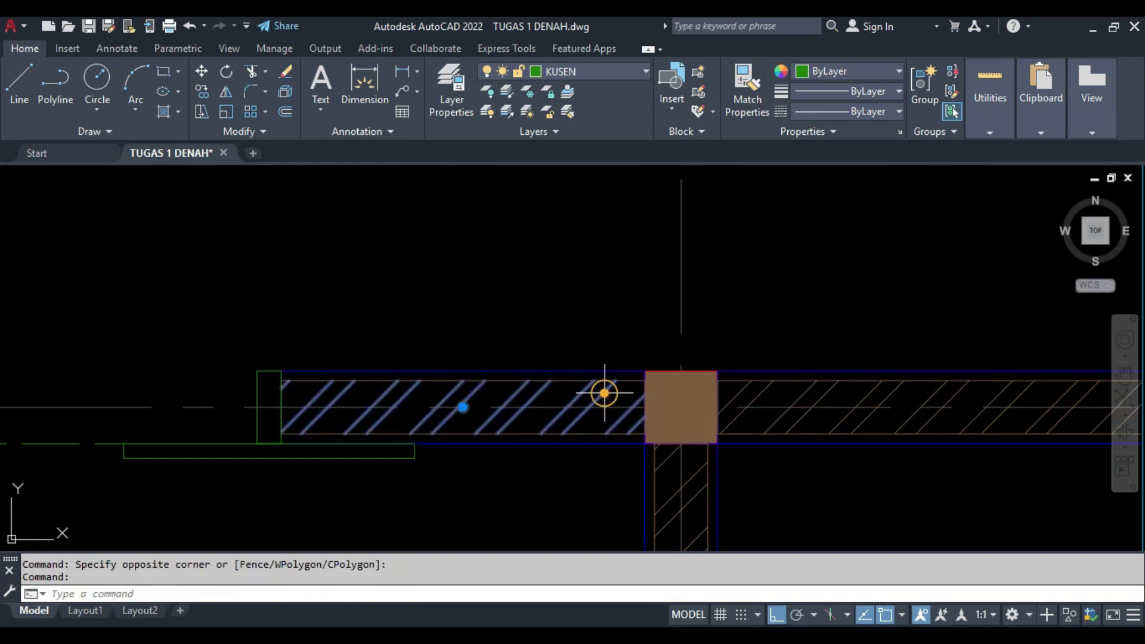
pyautogui.press('Delete')
pyautogui.moveTo(603, 376); pyautogui.dragTo(554, 340)
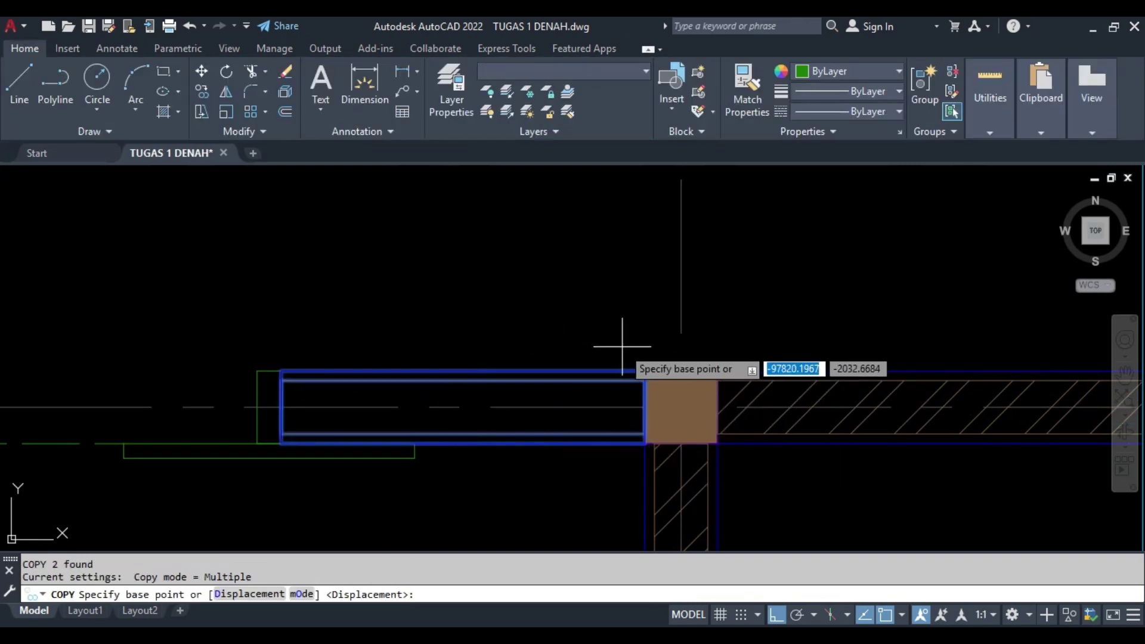
pyautogui.scroll(-3, 636, 353)
pyautogui.click(603, 317)
pyautogui.press('Escape')
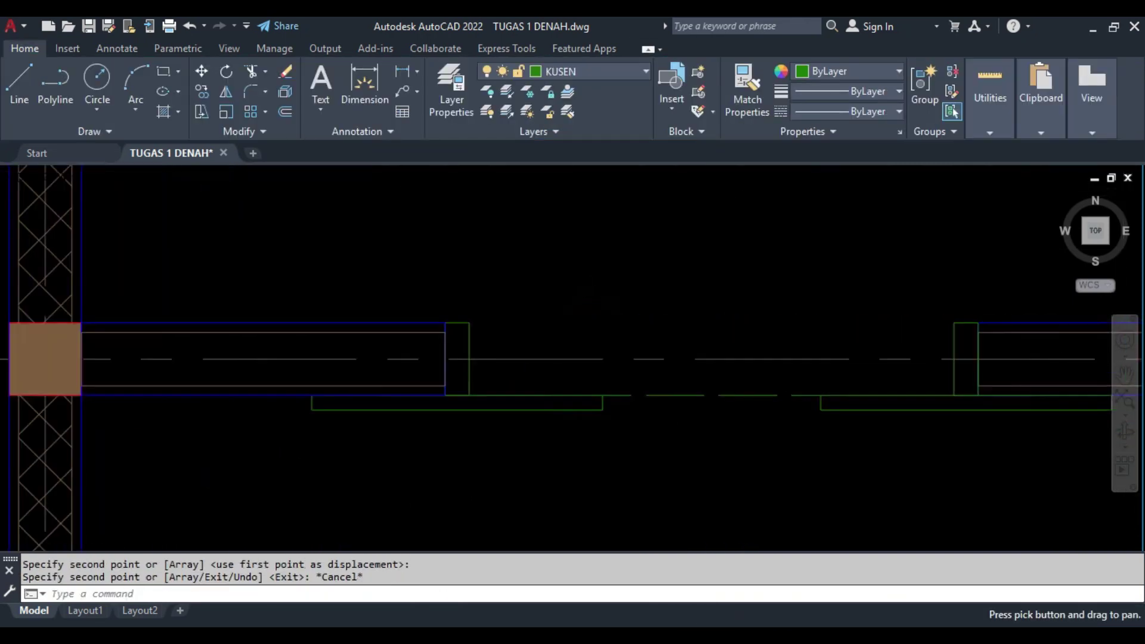
pyautogui.scroll(-2, 590, 358)
# - Select the 65 door symbol
pyautogui.moveTo(590, 358); pyautogui.dragTo(530, 340, button='middle')
pyautogui.scroll(-1, 512, 423)
pyautogui.scroll(-3, 665, 365)
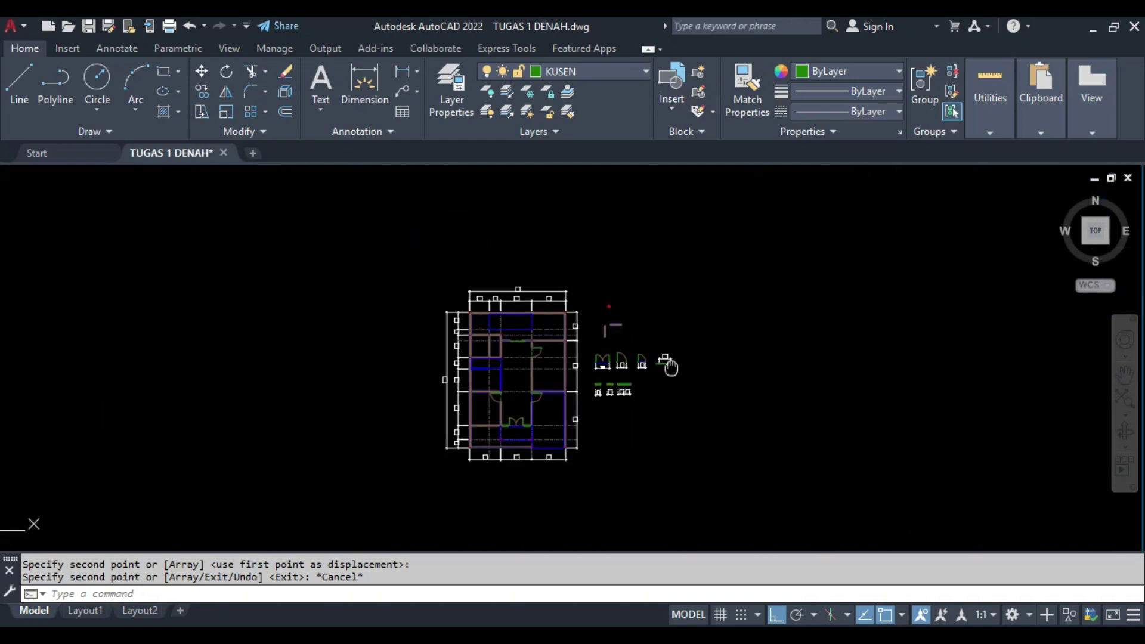
pyautogui.scroll(4, 686, 340)
pyautogui.moveTo(841, 363); pyautogui.dragTo(731, 299)
# - Copy the 65 door from its frame corner into the wall opening
pyautogui.write('co')
pyautogui.press('Return')
pyautogui.scroll(3, 734, 319)
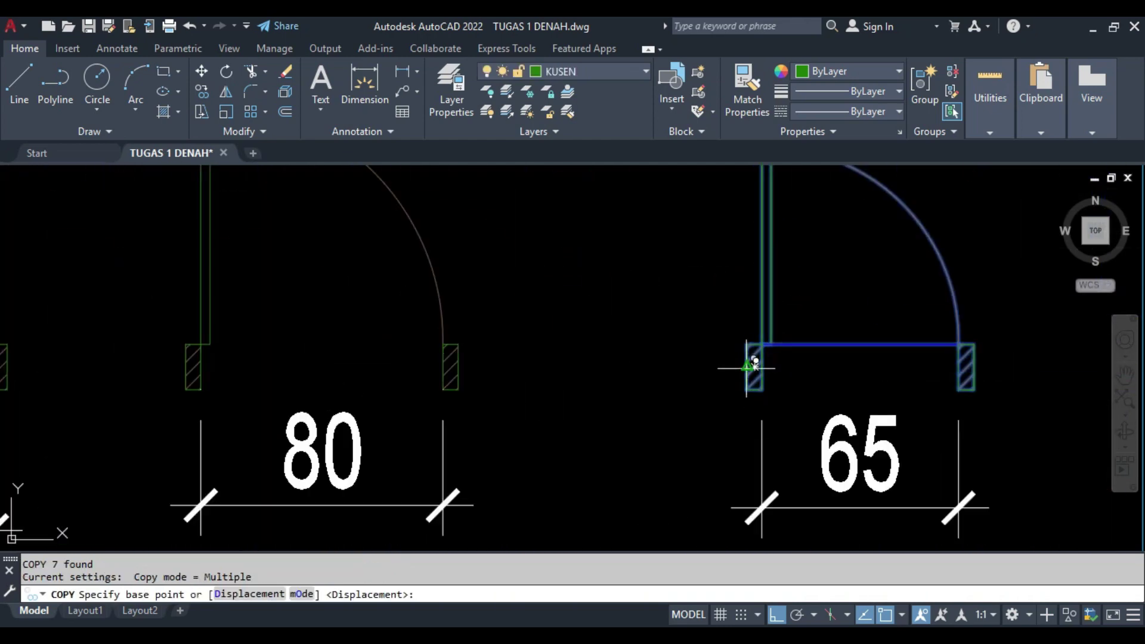
pyautogui.click(749, 358)
pyautogui.scroll(-4, 791, 337)
pyautogui.scroll(4, 791, 337)
pyautogui.scroll(2, 752, 310)
pyautogui.click(580, 325)
pyautogui.press('Escape')
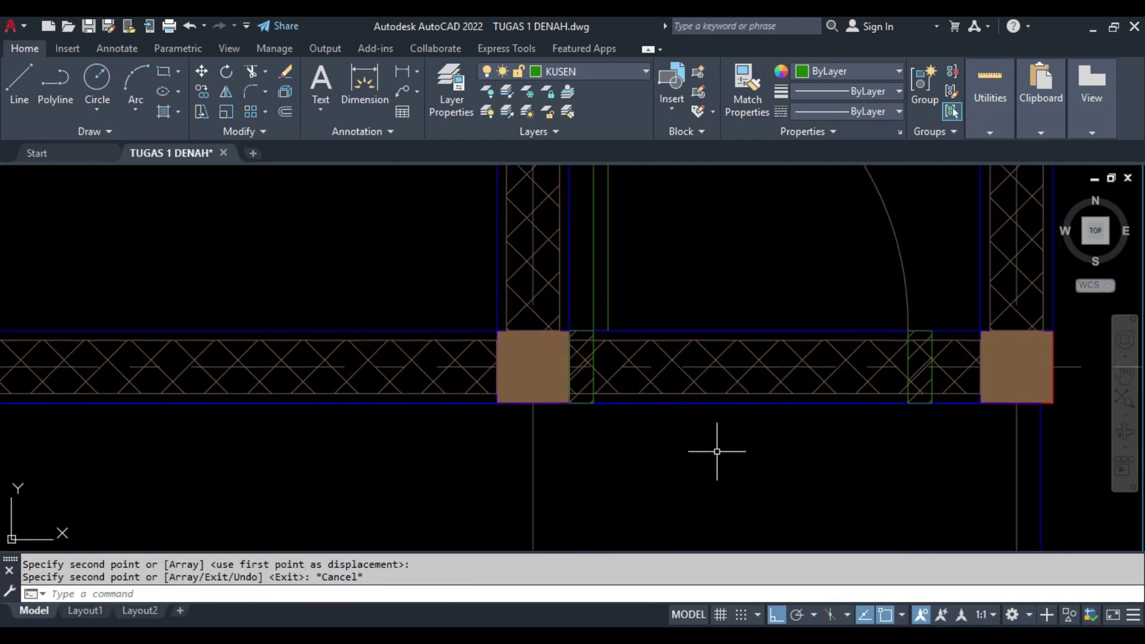
# - Select the new door with the adjoining wall hatch segment, then cancel the stretch
pyautogui.click(692, 418)
pyautogui.press('Escape')
pyautogui.moveTo(669, 385); pyautogui.dragTo(632, 322)
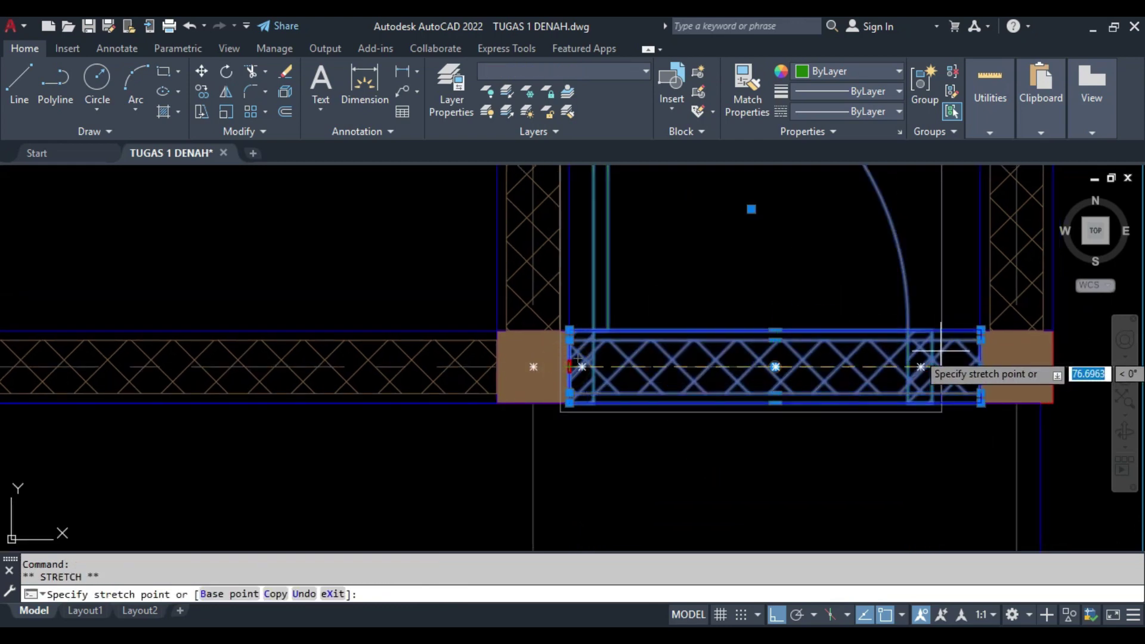
pyautogui.press('Escape')
pyautogui.press('Escape')
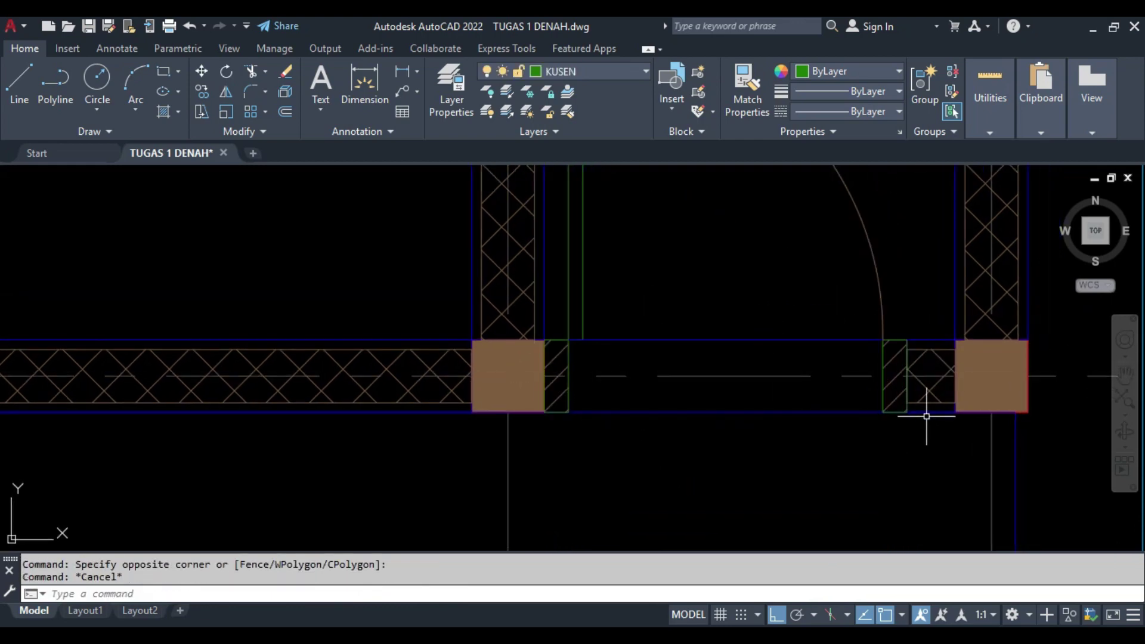
pyautogui.scroll(-1, 901, 406)
pyautogui.moveTo(756, 383); pyautogui.dragTo(697, 333, button='middle')
pyautogui.scroll(-1, 777, 319)
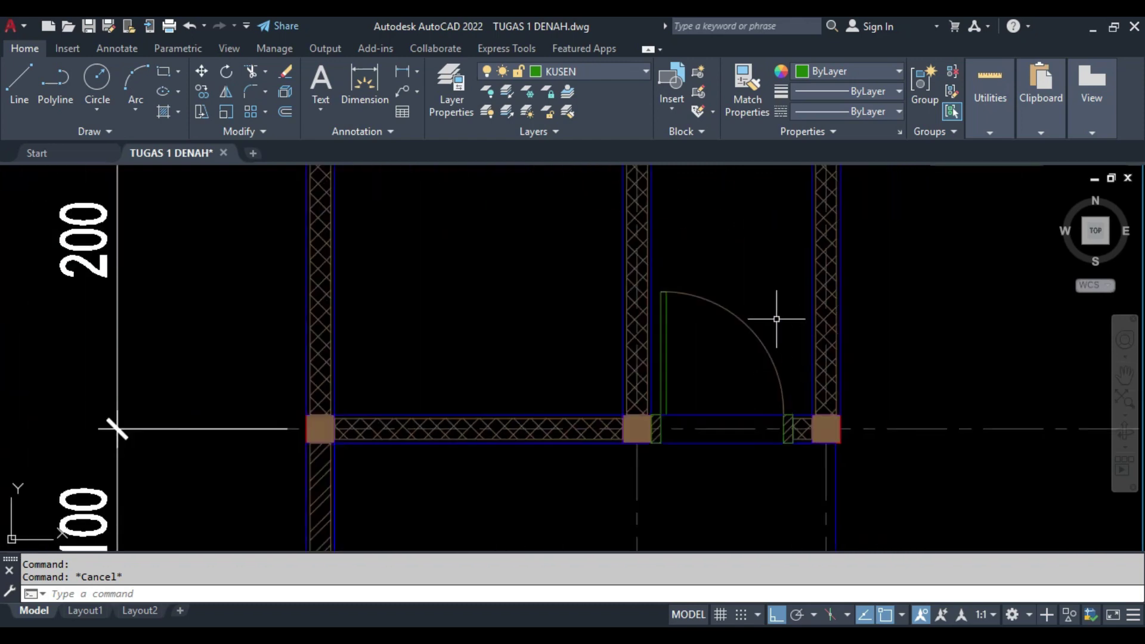
# - Mirror the door about a line through the column, keeping the original
pyautogui.write('I')
pyautogui.press('Return')
pyautogui.click(637, 442)
pyautogui.moveTo(637, 443); pyautogui.dragTo(655, 307, button='middle')
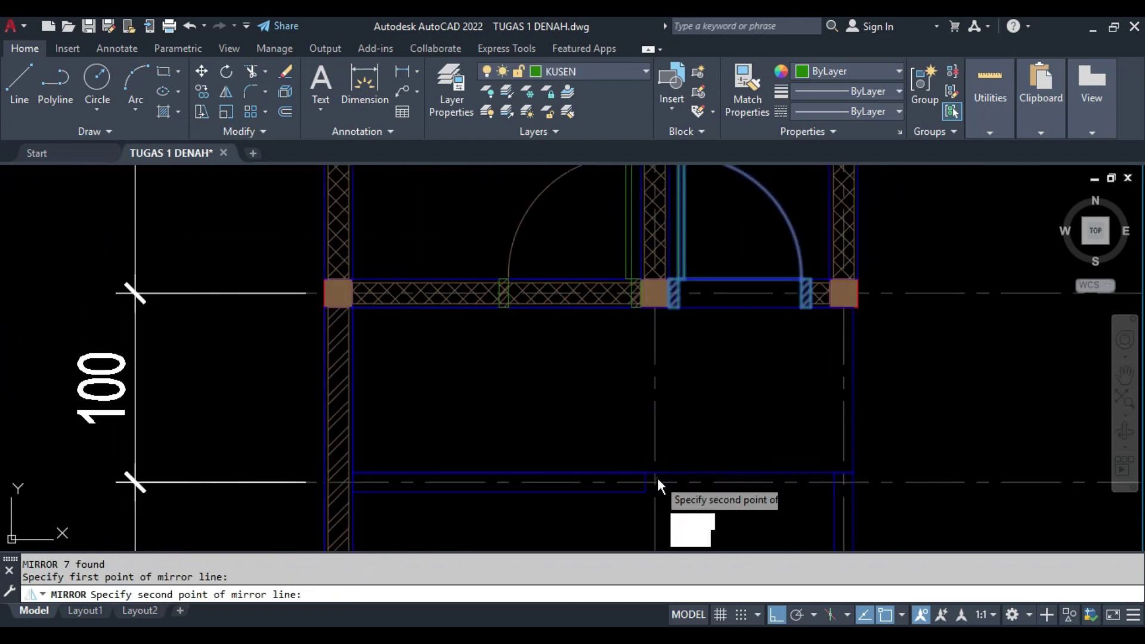
pyautogui.press('Return')
pyautogui.click(639, 447)
pyautogui.scroll(2, 627, 366)
pyautogui.press('Escape')
# - Select the wall beside the doors, then cancel the stretch edit
pyautogui.click(584, 303)
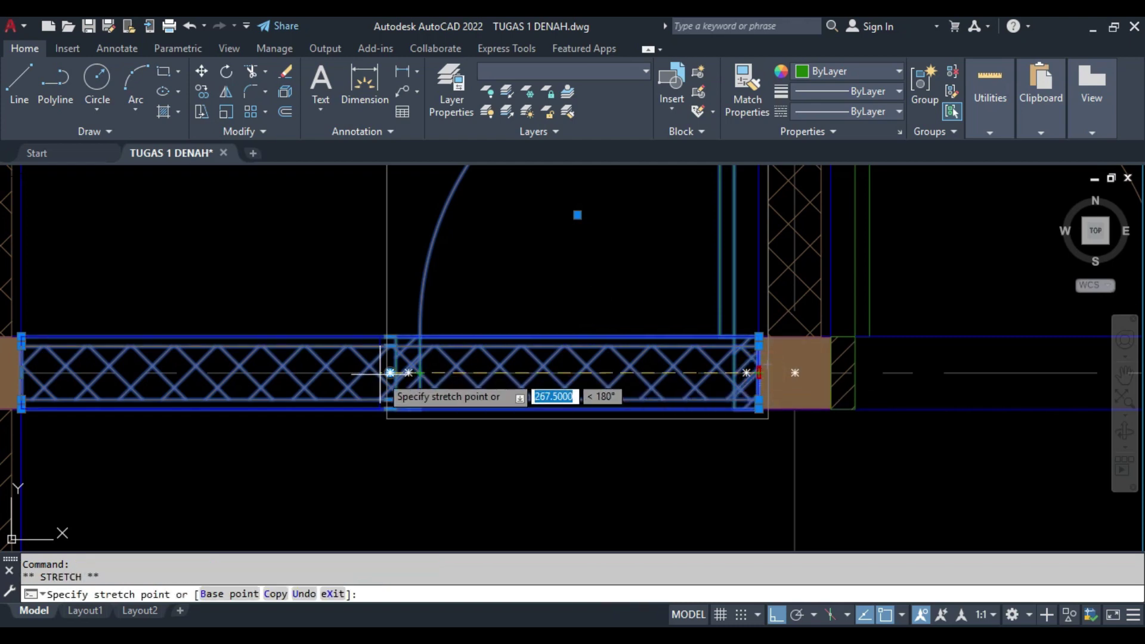
pyautogui.press('Escape')
pyautogui.scroll(-2, 396, 365)
pyautogui.scroll(-1, 518, 352)
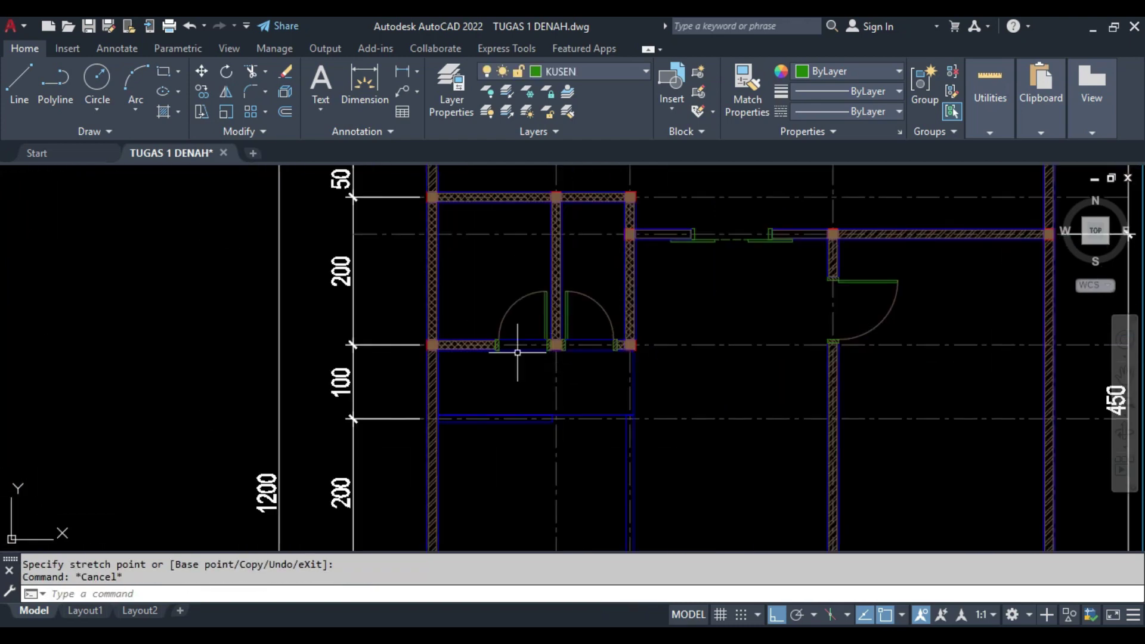
pyautogui.scroll(4, 510, 358)
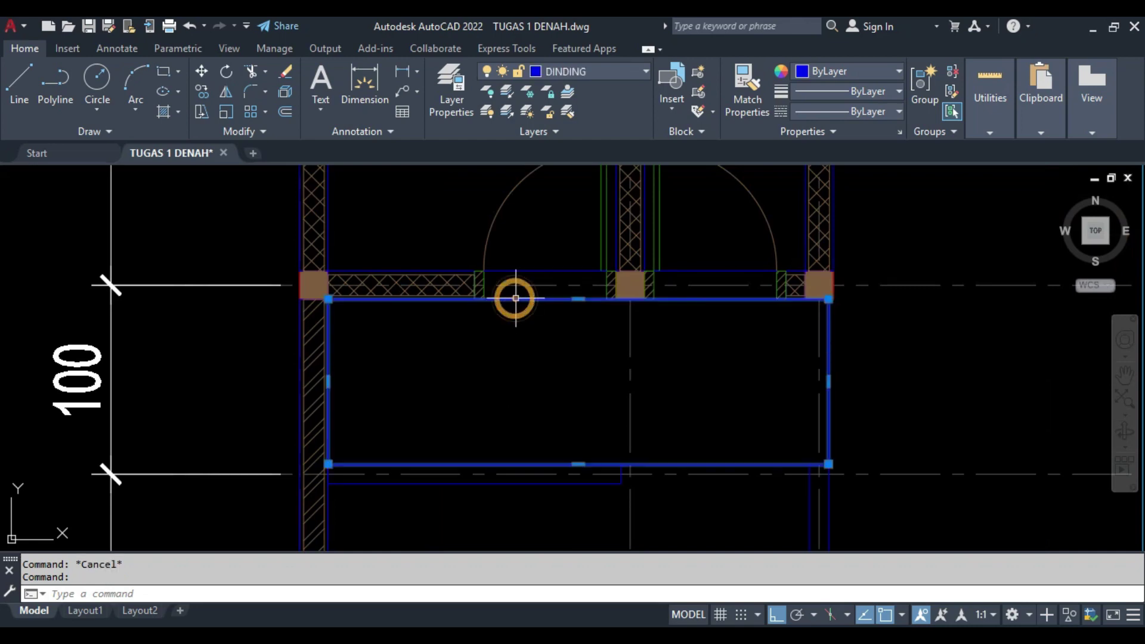
# - Erase the stray rectangle below the doors and draw a wall line below the column
pyautogui.write('E')
pyautogui.press('Return')
pyautogui.press('Return')
pyautogui.moveTo(628, 345); pyautogui.dragTo(568, 273, button='middle')
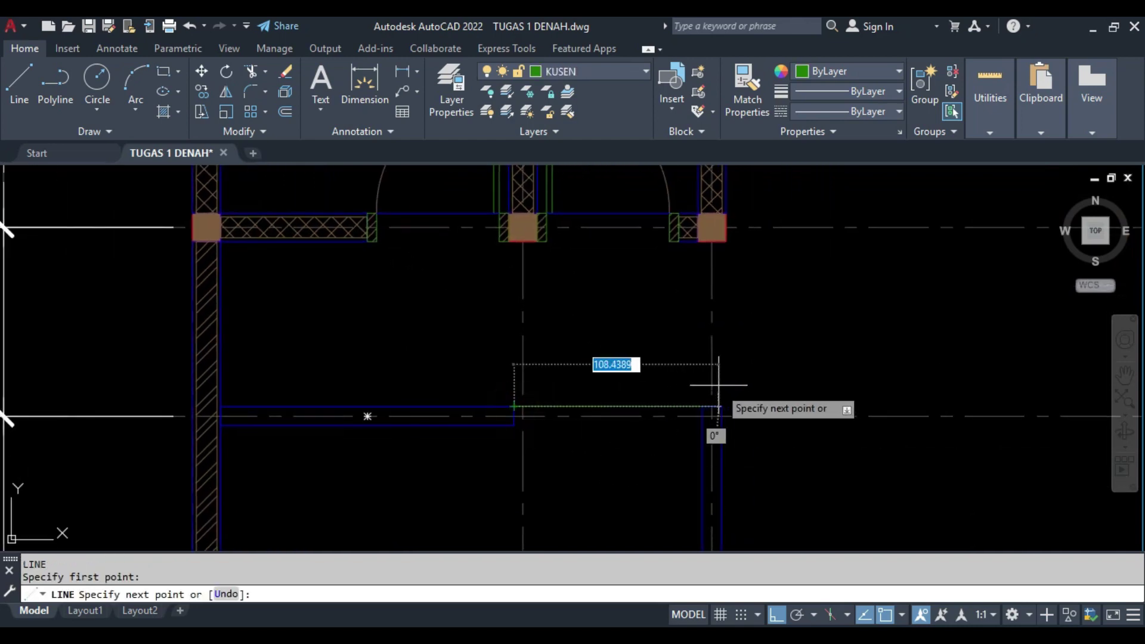
pyautogui.scroll(4, 722, 241)
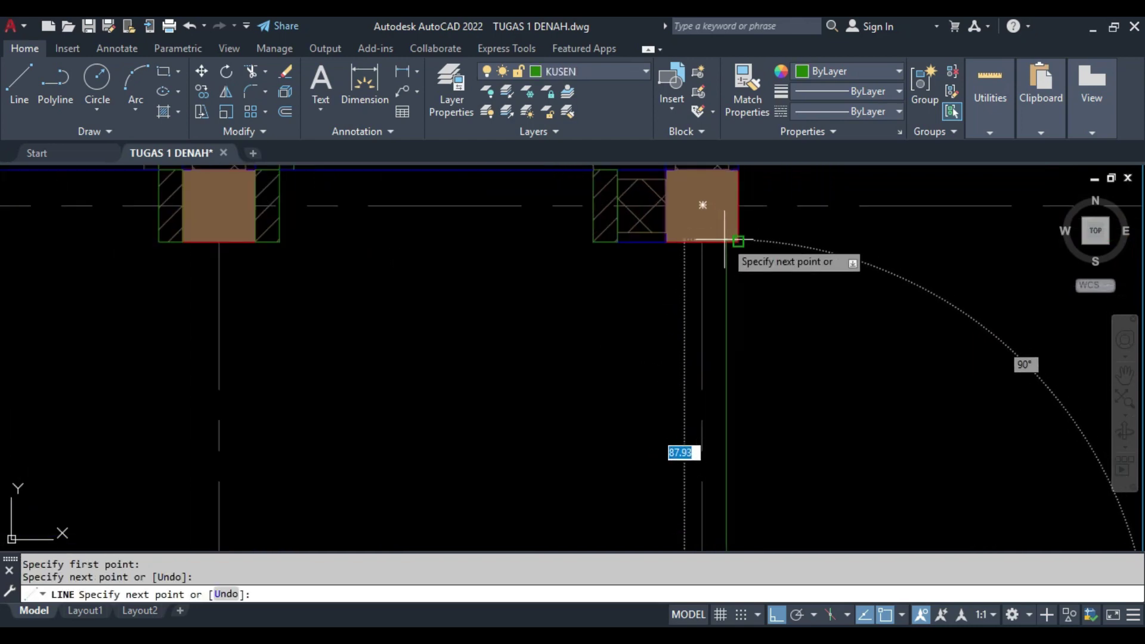
pyautogui.scroll(4, 721, 241)
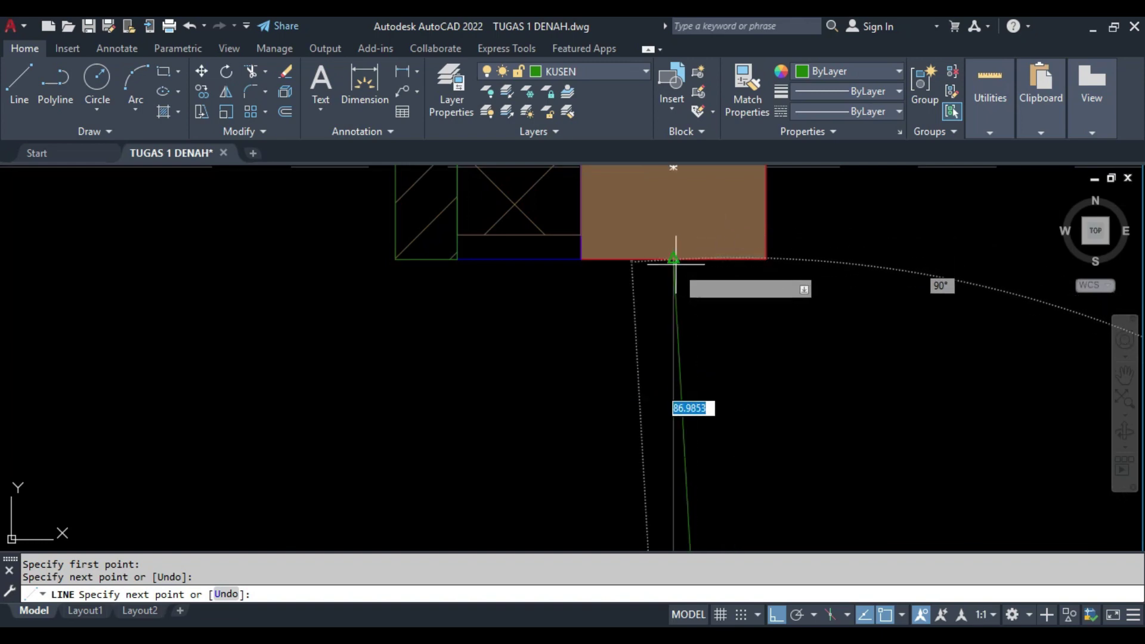
pyautogui.click(737, 259)
pyautogui.press('Escape')
pyautogui.scroll(-5, 723, 223)
pyautogui.scroll(3, 661, 328)
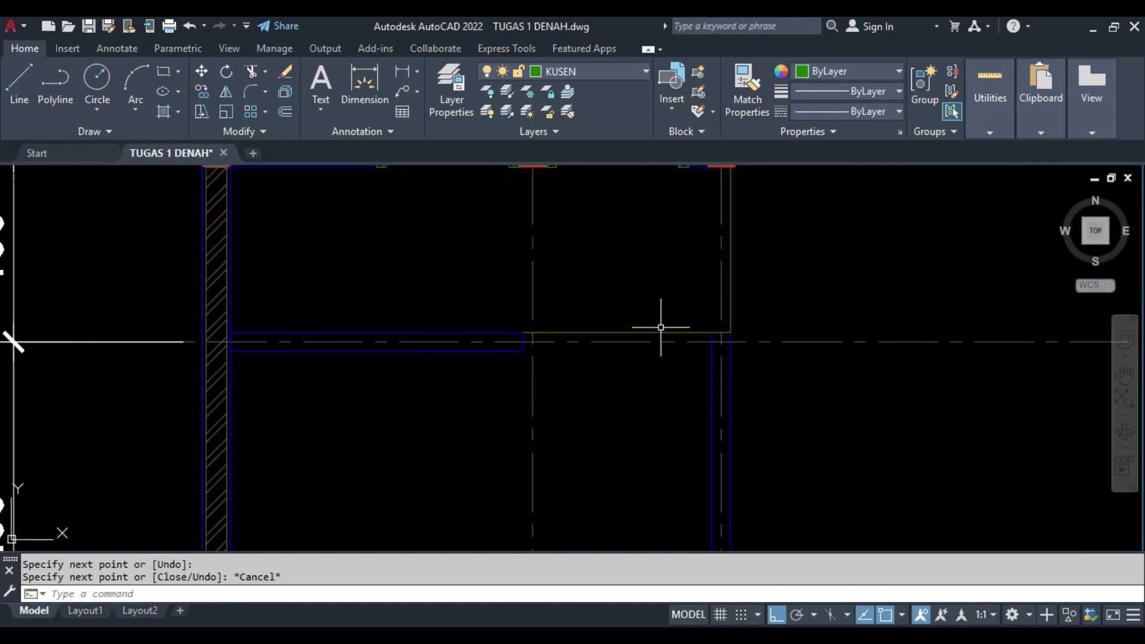
pyautogui.press('Escape')
pyautogui.press('Escape')
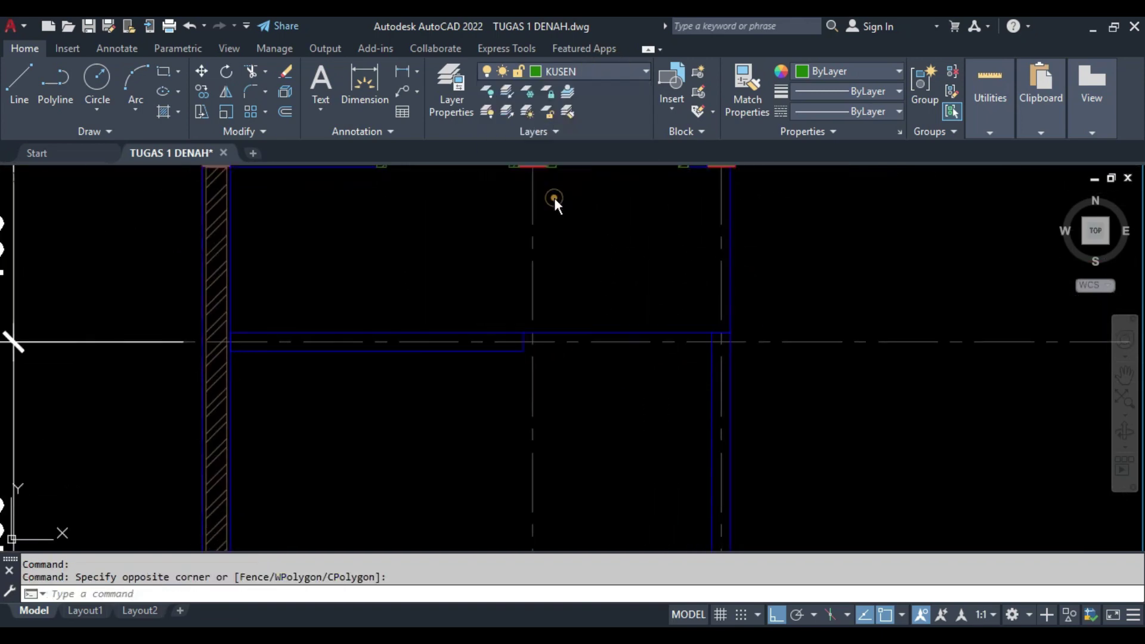
# - Compare the plan with the reference PDF, then select the 50 window symbol
pyautogui.scroll(-5, 553, 198)
pyautogui.scroll(4, 598, 378)
pyautogui.scroll(-2, 593, 324)
pyautogui.moveTo(592, 325)
pyautogui.mouseDown(button='middle')
pyautogui.moveTo(549, 310)
pyautogui.moveTo(477, 125)
pyautogui.mouseUp(button='middle')
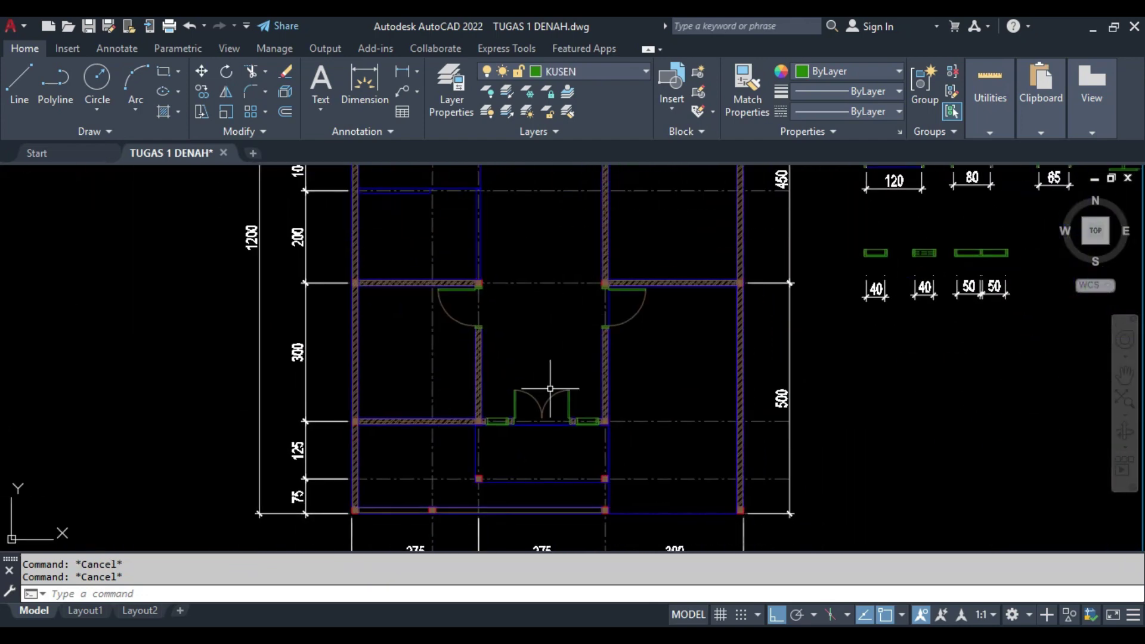
pyautogui.hotkey('alt', 'Tab')
pyautogui.scroll(-5, 478, 492)
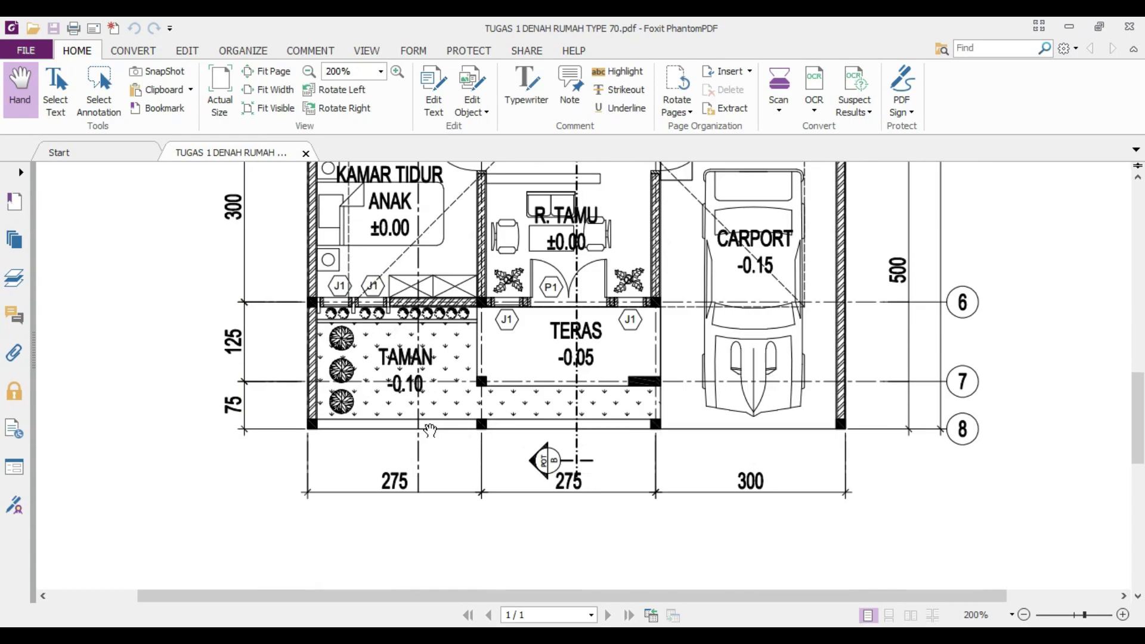
pyautogui.scroll(2, 726, 275)
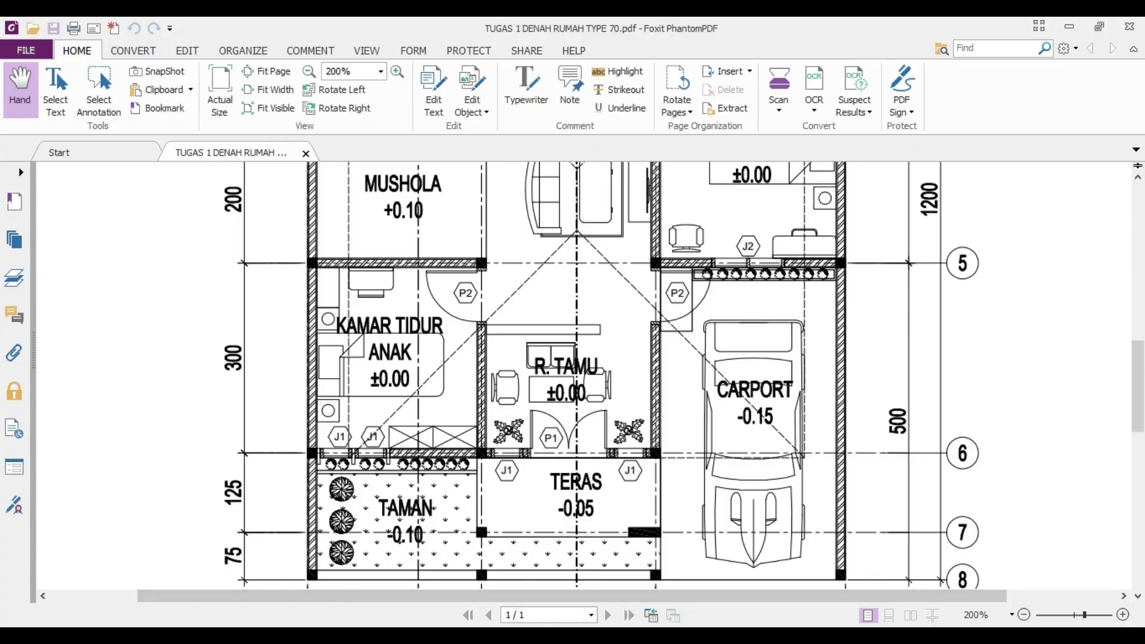
pyautogui.hotkey('alt', 'Tab')
pyautogui.scroll(-2, 610, 299)
pyautogui.scroll(3, 713, 319)
pyautogui.click(714, 322)
# - Begin copying the 40 window block, picking its base point, then end the copy
pyautogui.write('co')
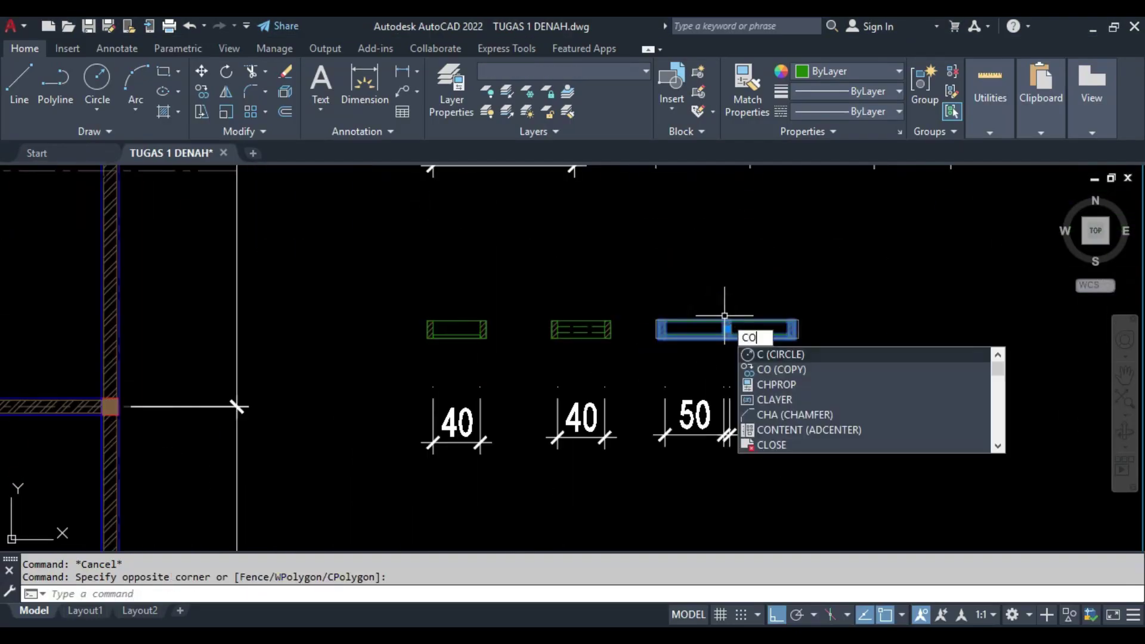
pyautogui.press('Return')
pyautogui.scroll(2, 725, 317)
pyautogui.click(722, 302)
pyautogui.scroll(-4, 823, 371)
pyautogui.scroll(5, 750, 248)
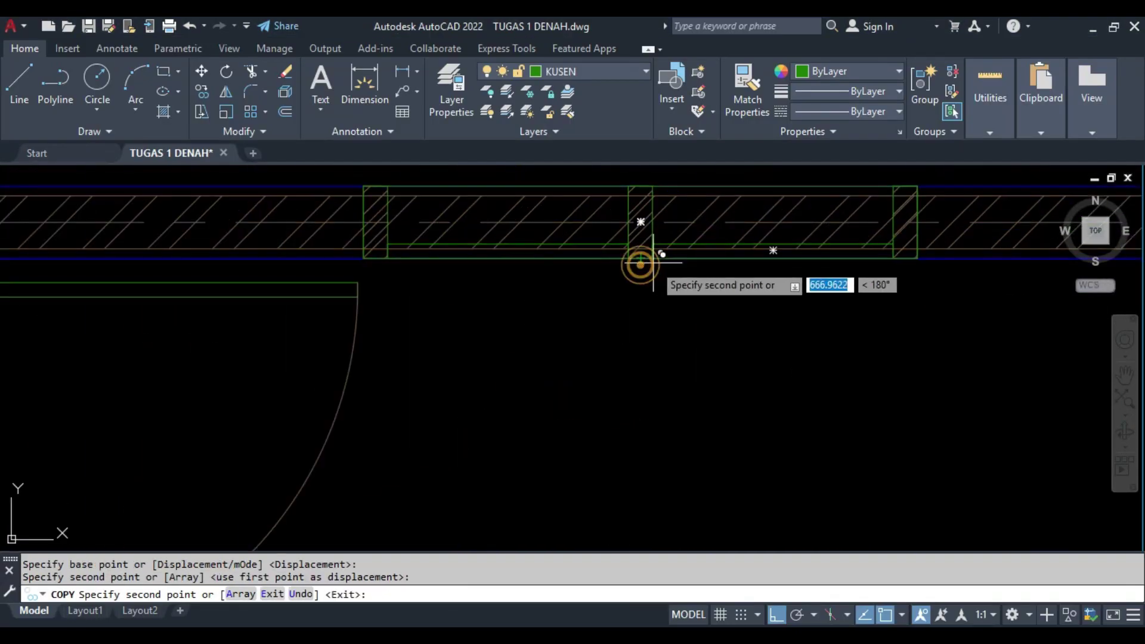
pyautogui.press('Escape')
# - Select the wall segment at the opening and grip-stretch its end
pyautogui.moveTo(319, 234); pyautogui.dragTo(614, 350, button='middle')
pyautogui.click(613, 351)
pyautogui.click(506, 273)
pyautogui.click(268, 340)
pyautogui.scroll(-3, 722, 334)
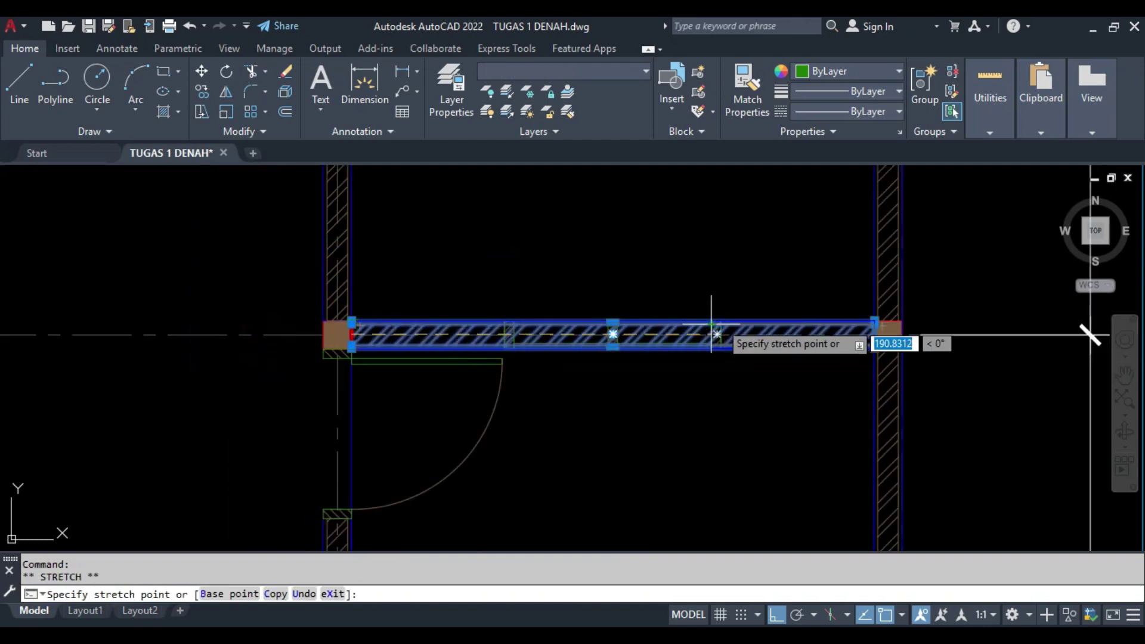
pyautogui.scroll(2, 718, 337)
pyautogui.click(716, 341)
pyautogui.moveTo(183, 341); pyautogui.dragTo(576, 337, button='middle')
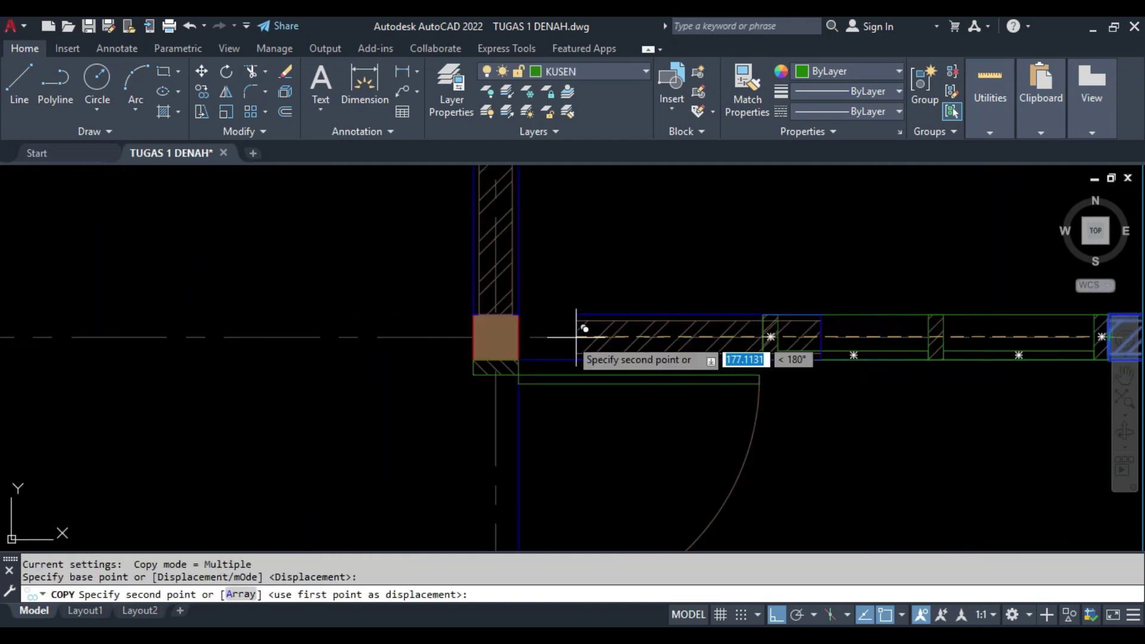
pyautogui.scroll(-4, 612, 344)
pyautogui.scroll(5, 684, 383)
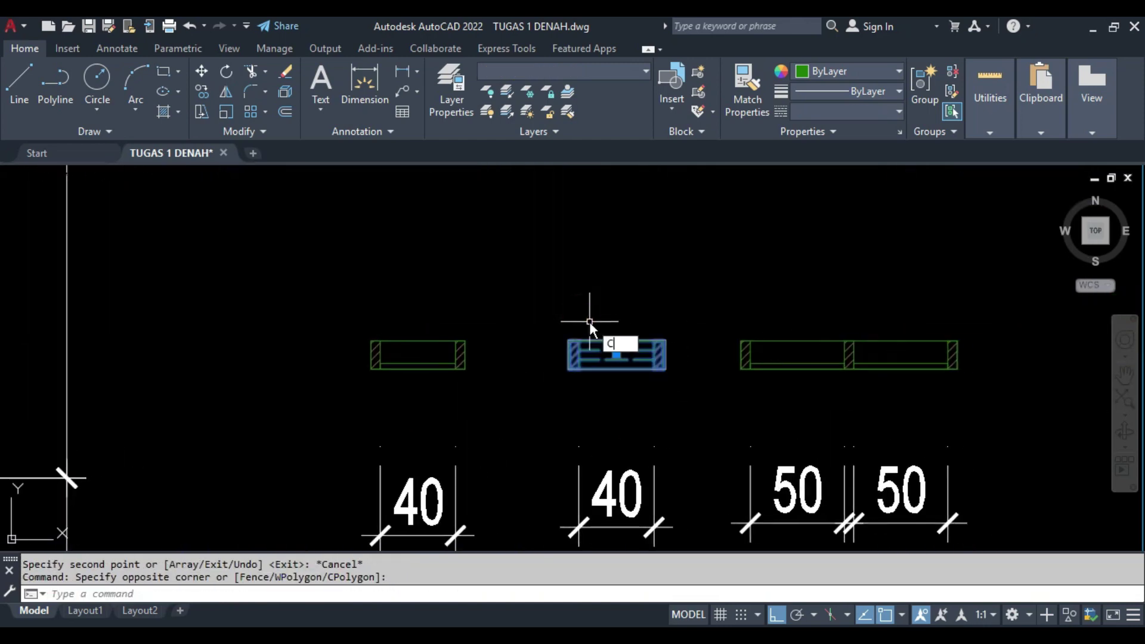
# - Copy the window block into the wall opening
pyautogui.write('o')
pyautogui.press('Return')
pyautogui.click(614, 351)
pyautogui.scroll(-3, 615, 350)
pyautogui.scroll(3, 504, 325)
pyautogui.moveTo(686, 495); pyautogui.dragTo(635, 370, button='middle')
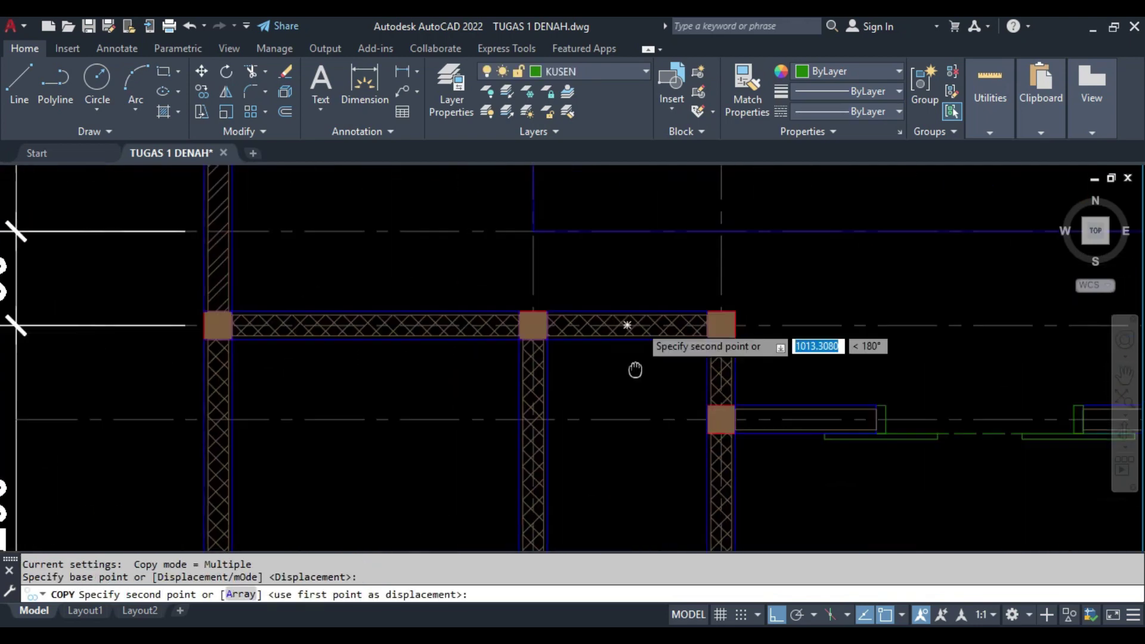
pyautogui.scroll(3, 634, 256)
pyautogui.scroll(3, 634, 257)
pyautogui.click(478, 327)
pyautogui.press('Escape')
# - Stretch the wall's left end back to meet the column
pyautogui.moveTo(465, 303); pyautogui.dragTo(647, 322, button='middle')
pyautogui.click(590, 358)
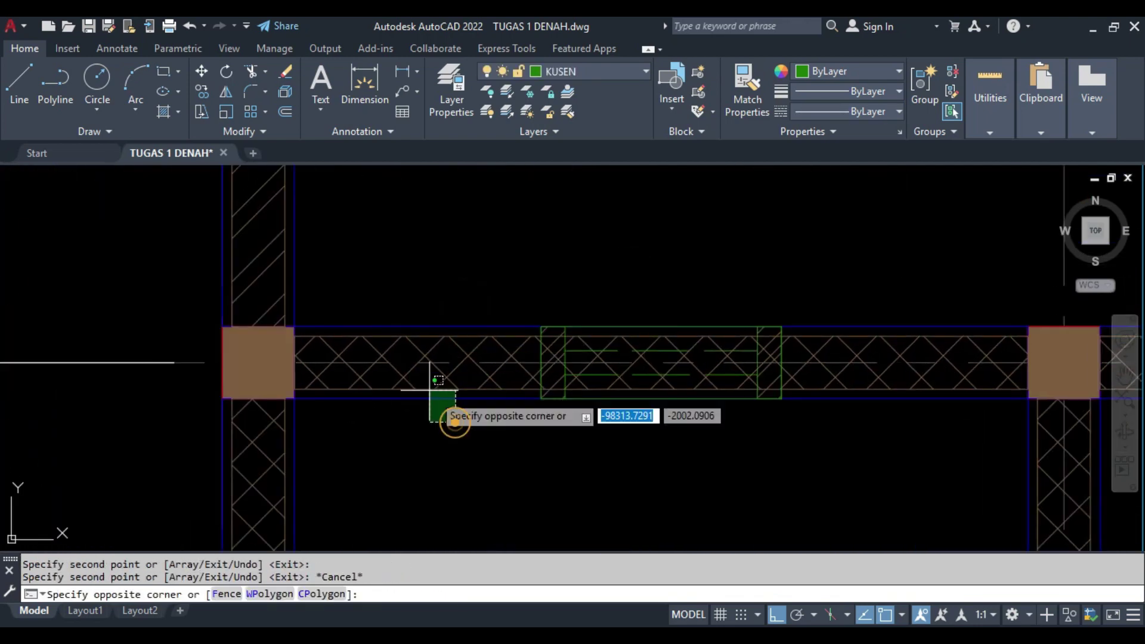
pyautogui.click(441, 412)
pyautogui.moveTo(441, 411); pyautogui.dragTo(352, 421, button='middle')
pyautogui.click(205, 378)
pyautogui.click(686, 374)
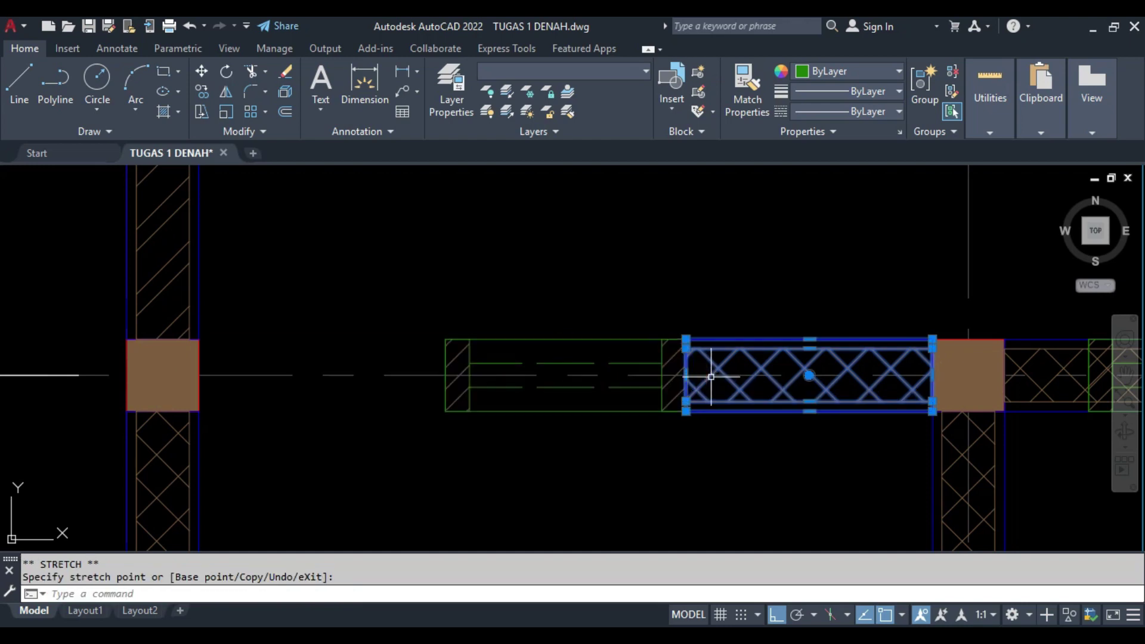
pyautogui.click(206, 364)
pyautogui.press('Escape')
# - Shorten another wall segment by stretching its end to a new point
pyautogui.moveTo(409, 373); pyautogui.dragTo(511, 373, button='middle')
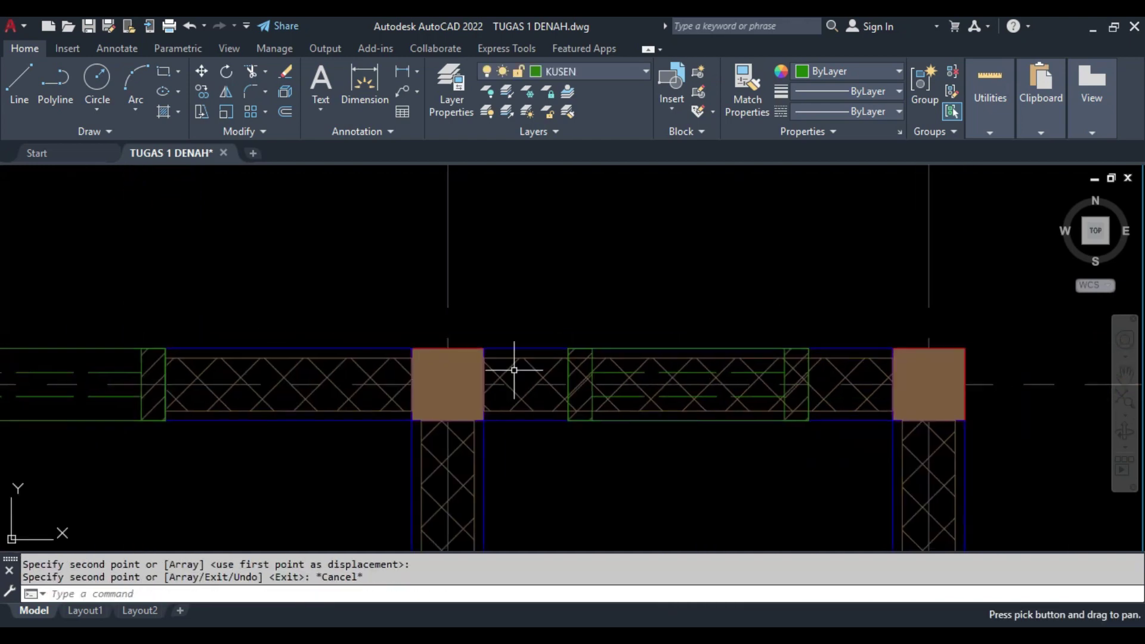
pyautogui.scroll(3, 511, 374)
pyautogui.click(455, 435)
pyautogui.click(373, 296)
pyautogui.scroll(-5, 373, 296)
pyautogui.scroll(4, 592, 302)
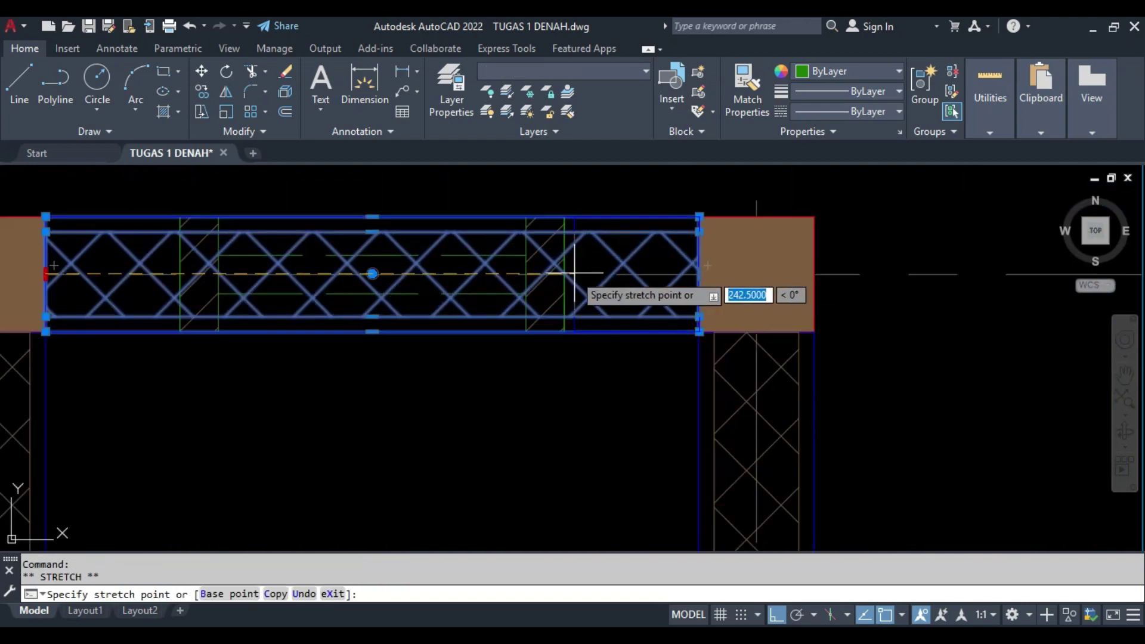
pyautogui.scroll(-3, 379, 310)
pyautogui.click(473, 304)
pyautogui.press('Escape')
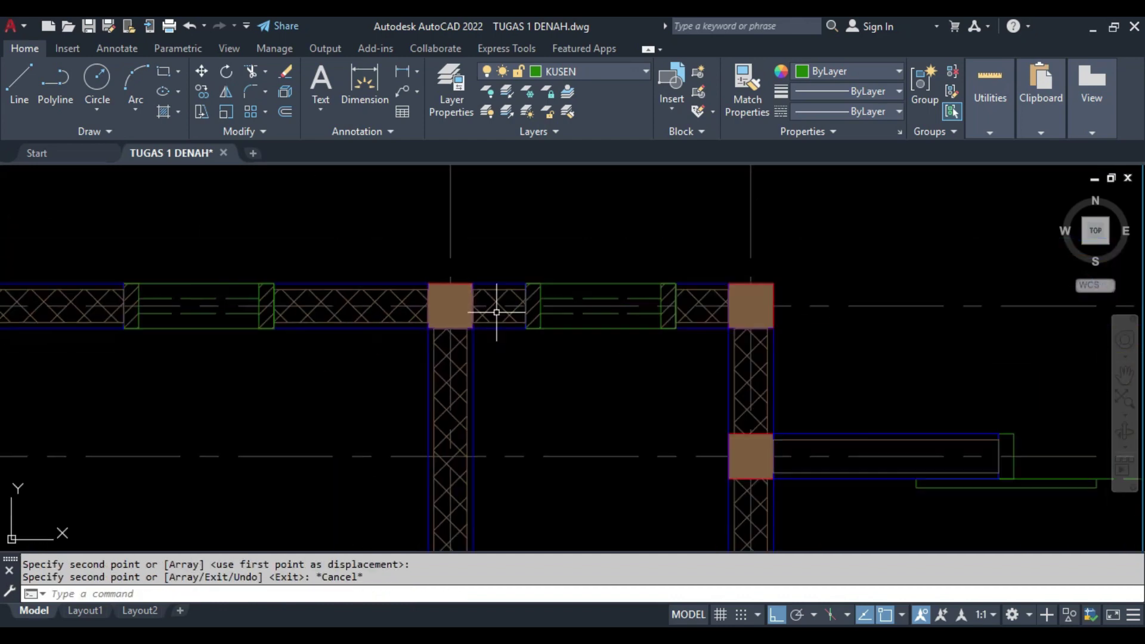
# - Copy the 40 window block beside the column and select the new copy
pyautogui.scroll(-3, 501, 310)
pyautogui.scroll(4, 543, 233)
pyautogui.scroll(-4, 544, 233)
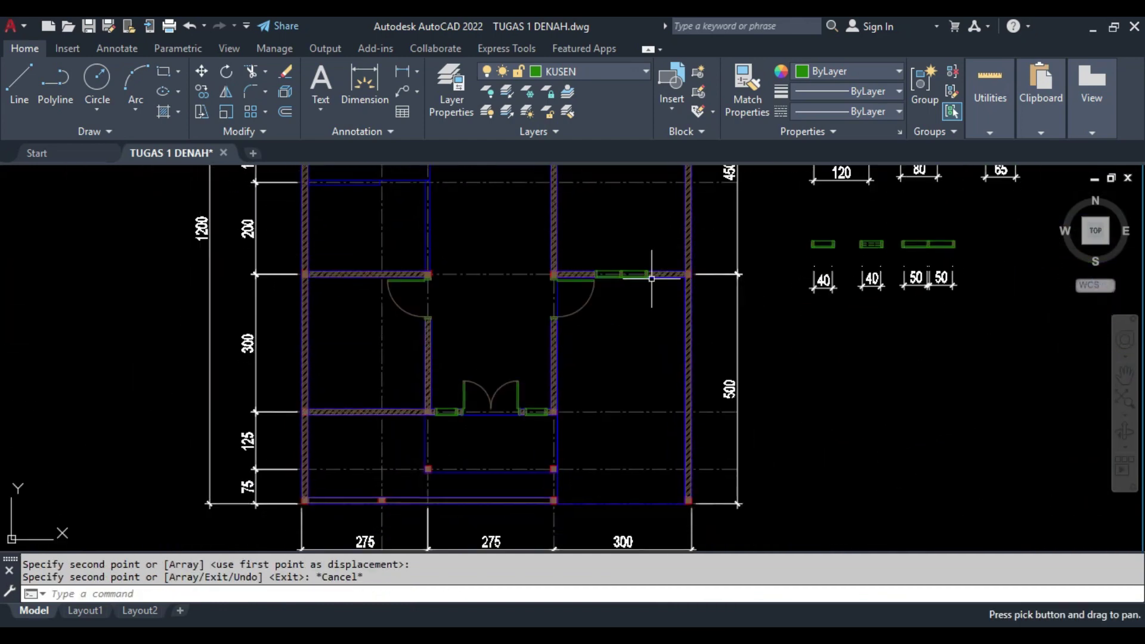
pyautogui.moveTo(608, 311); pyautogui.dragTo(687, 320, button='middle')
pyautogui.scroll(-2, 687, 320)
pyautogui.scroll(4, 687, 319)
pyautogui.scroll(2, 619, 345)
pyautogui.click(562, 262)
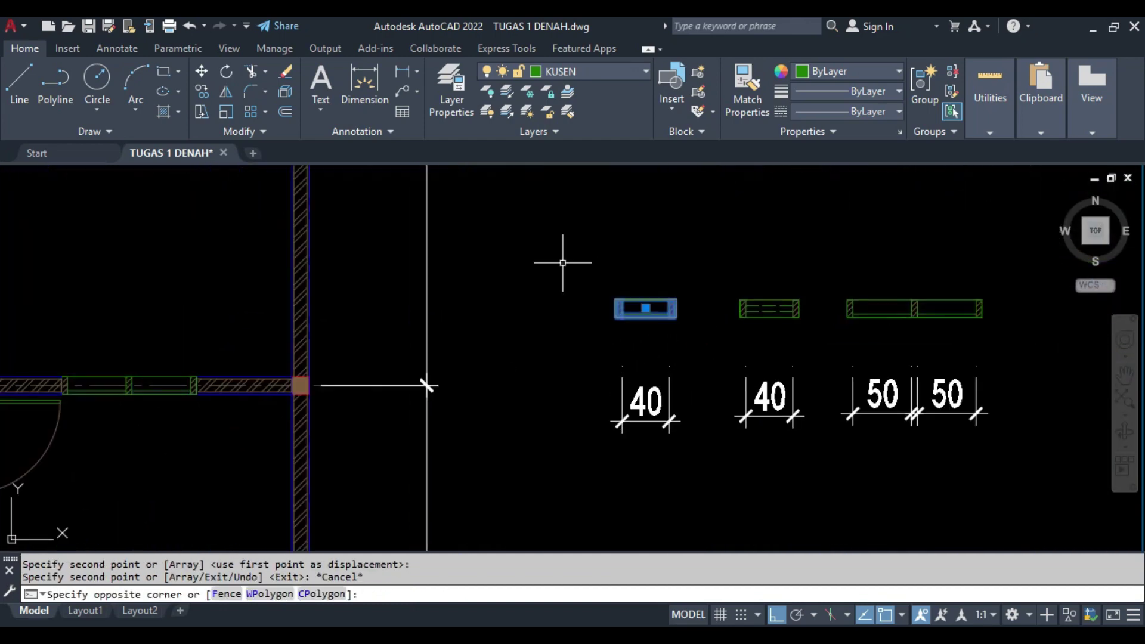
pyautogui.click(617, 309)
pyautogui.scroll(-5, 617, 308)
pyautogui.scroll(5, 603, 268)
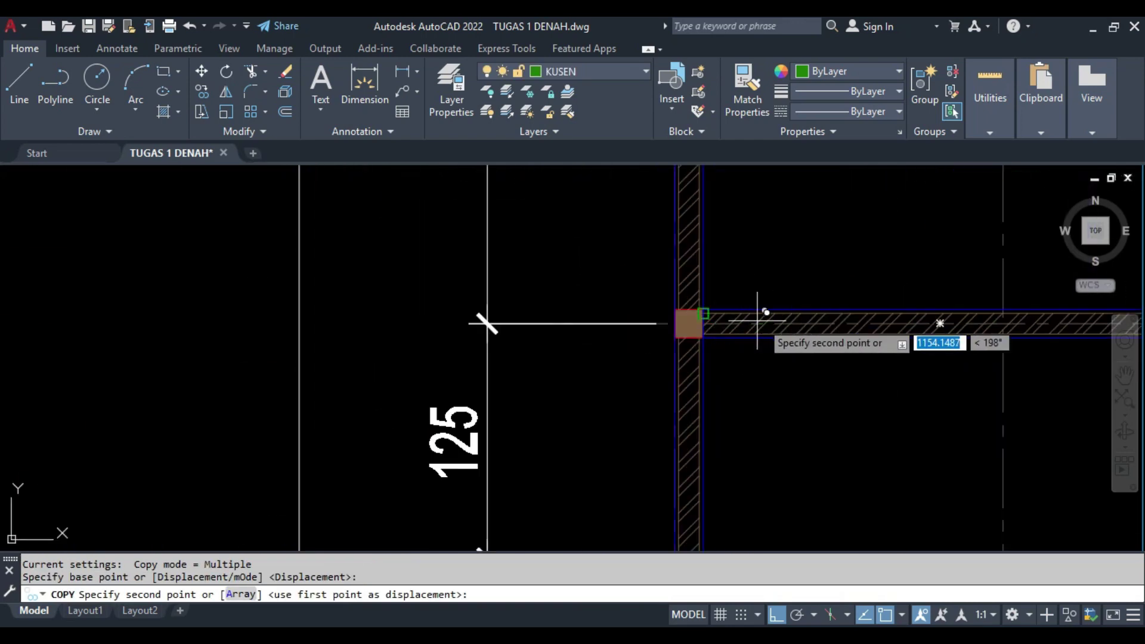
pyautogui.click(686, 320)
pyautogui.scroll(2, 686, 319)
pyautogui.press('Escape')
pyautogui.click(621, 316)
# - Move the copied window 5 units to the left
pyautogui.click(596, 289)
pyautogui.press('m')
pyautogui.press('Return')
pyautogui.click(552, 251)
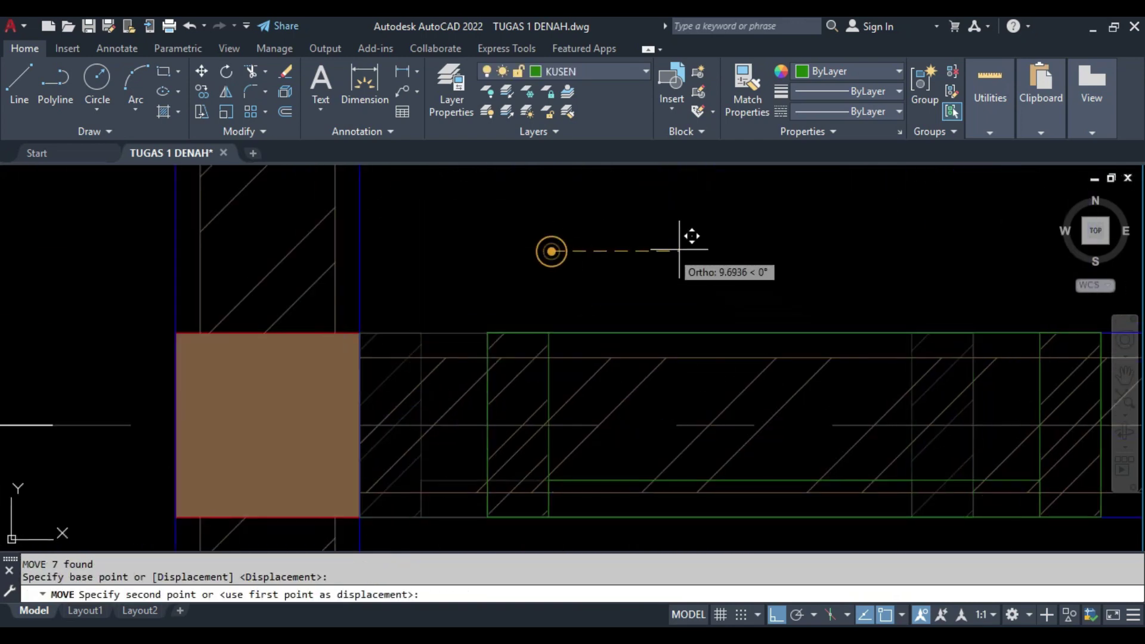
pyautogui.press('Return')
# - Draw a 5 by 25 jamb rectangle beside the column
pyautogui.moveTo(627, 302); pyautogui.dragTo(797, 165, button='middle')
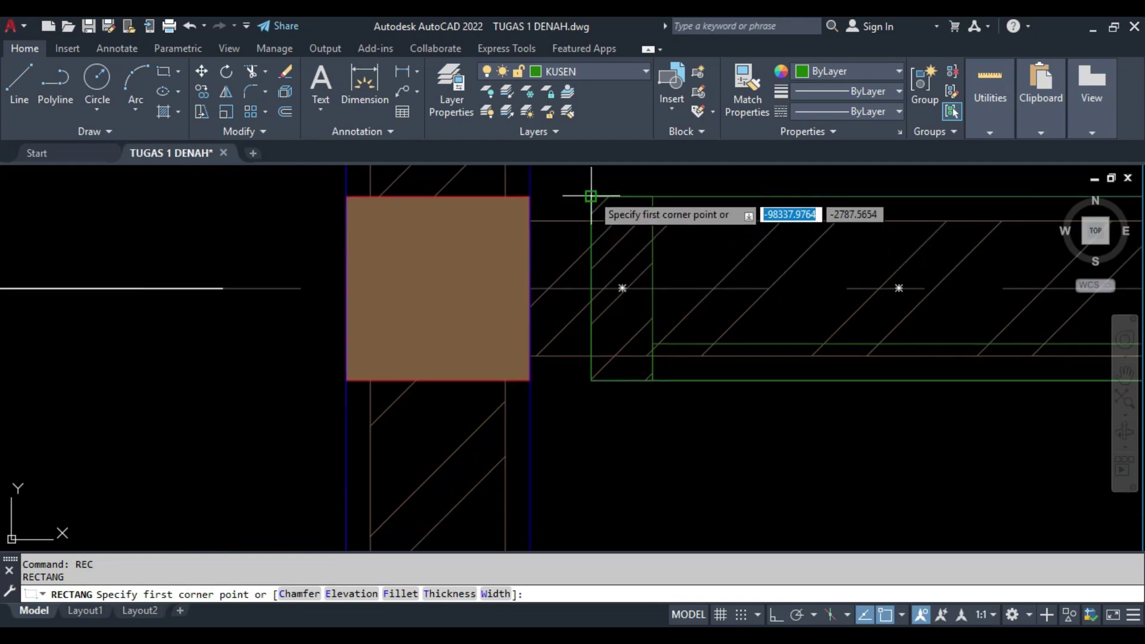
pyautogui.click(591, 195)
pyautogui.write('5')
pyautogui.press('Return')
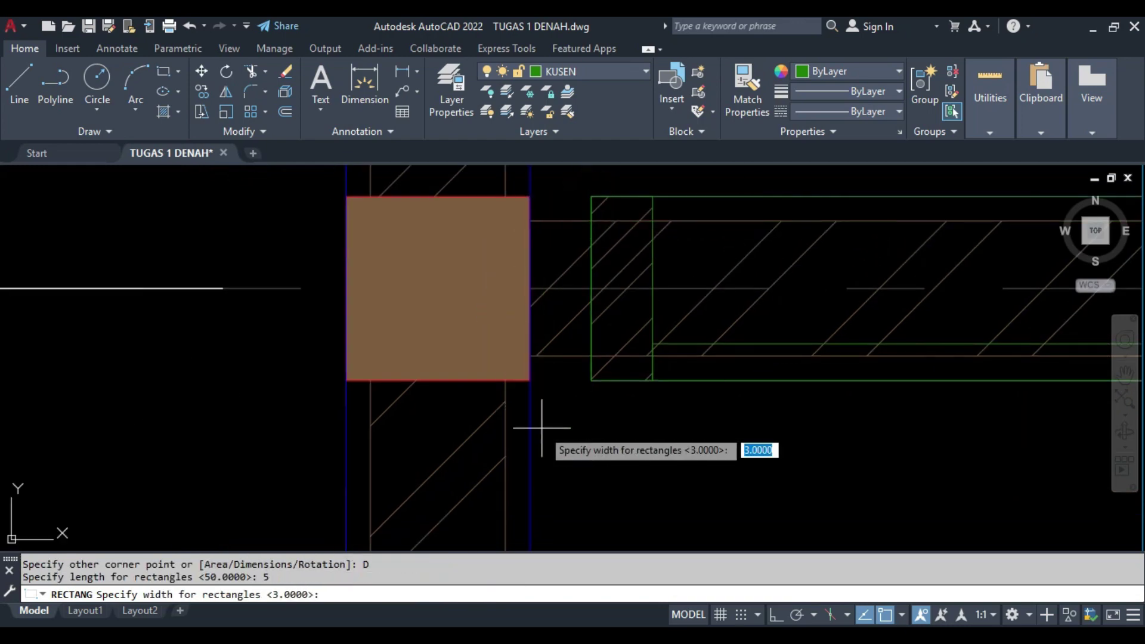
pyautogui.press('Return')
# - Put the new jamb rectangle on the DINDING layer
pyautogui.scroll(-2, 539, 389)
pyautogui.click(543, 382)
pyautogui.scroll(2, 552, 366)
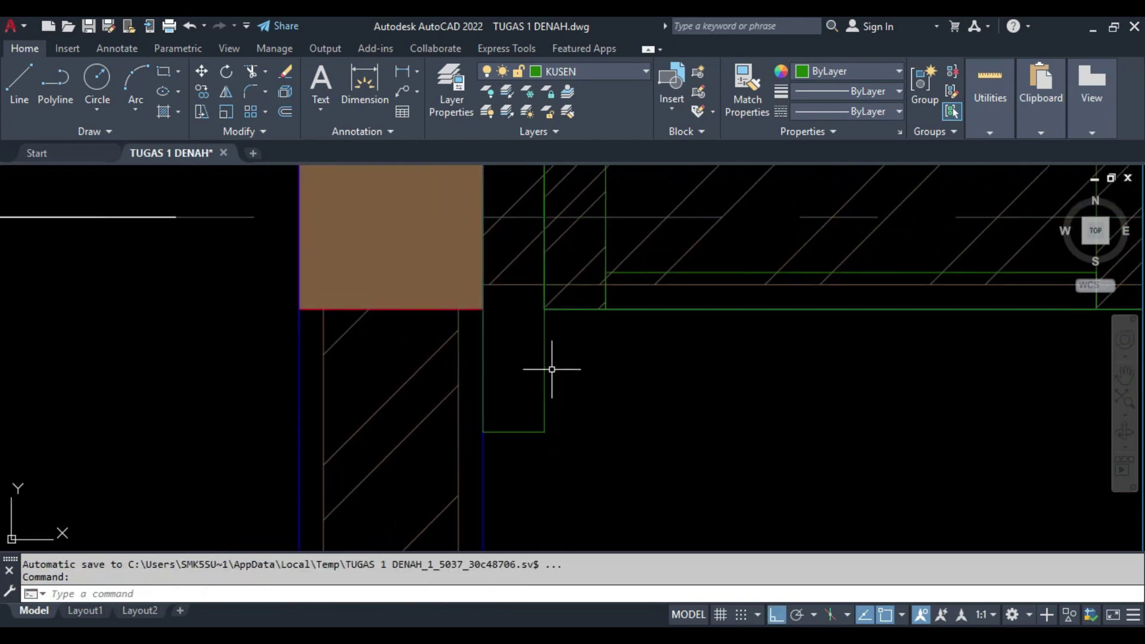
pyautogui.click(496, 423)
pyautogui.click(590, 74)
pyautogui.click(561, 173)
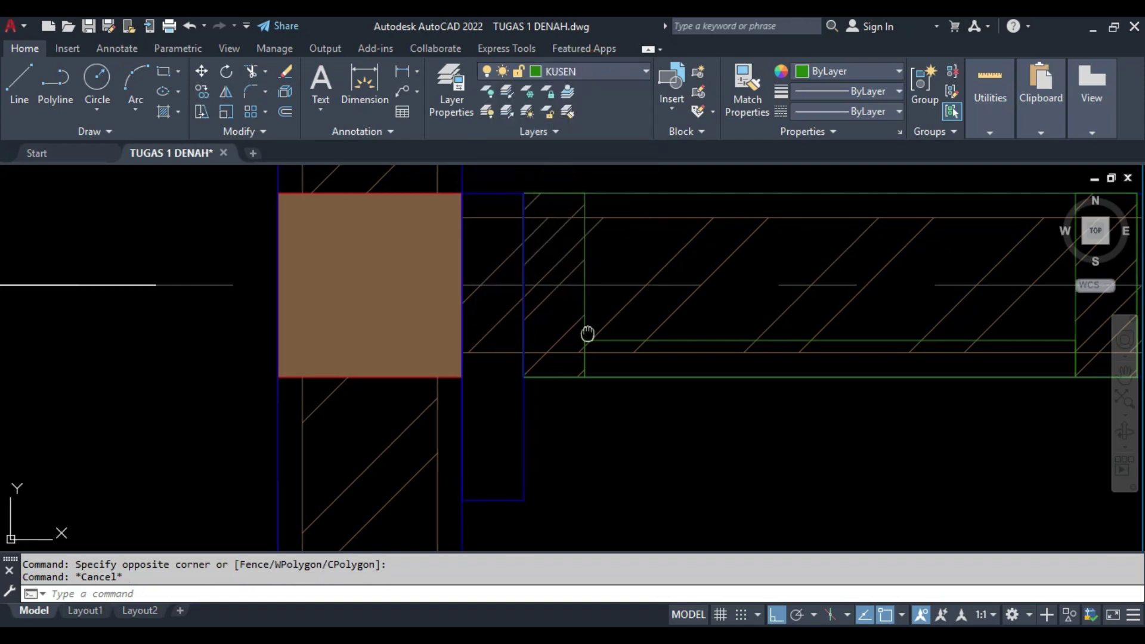
# - Copy the jamb rectangle to the other side of the opening
pyautogui.moveTo(537, 332); pyautogui.dragTo(372, 327, button='middle')
pyautogui.write('co')
pyautogui.press('Return')
pyautogui.moveTo(328, 273); pyautogui.dragTo(285, 291, button='middle')
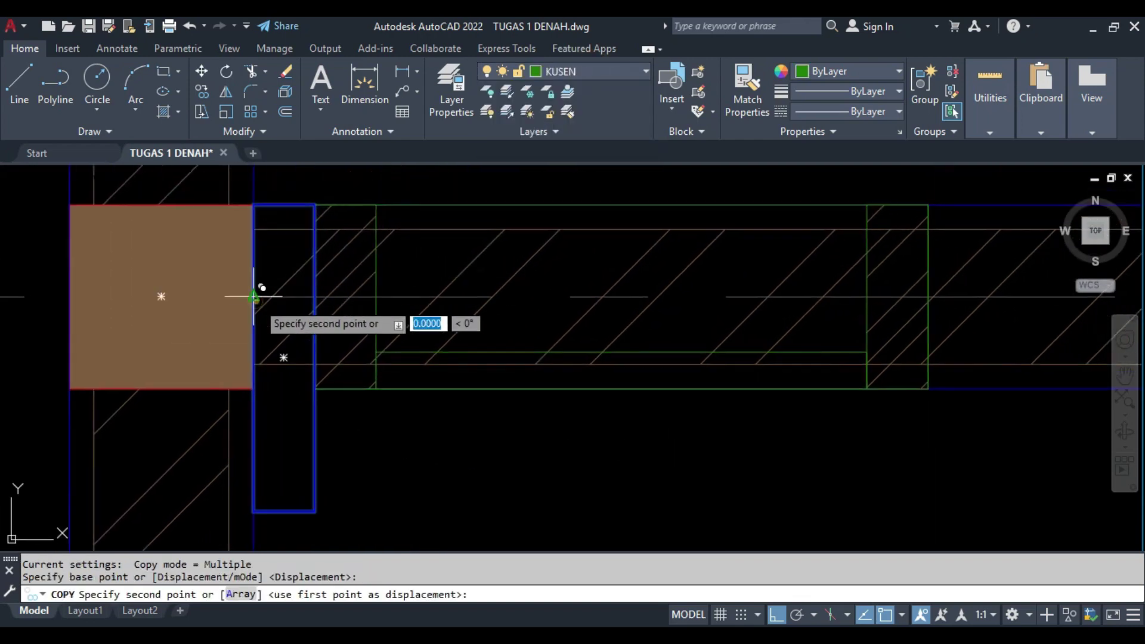
pyautogui.scroll(-2, 634, 327)
pyautogui.click(604, 313)
pyautogui.press('Escape')
# - Crossing-select the wall lines and hatch, then cancel the stretch
pyautogui.click(737, 422)
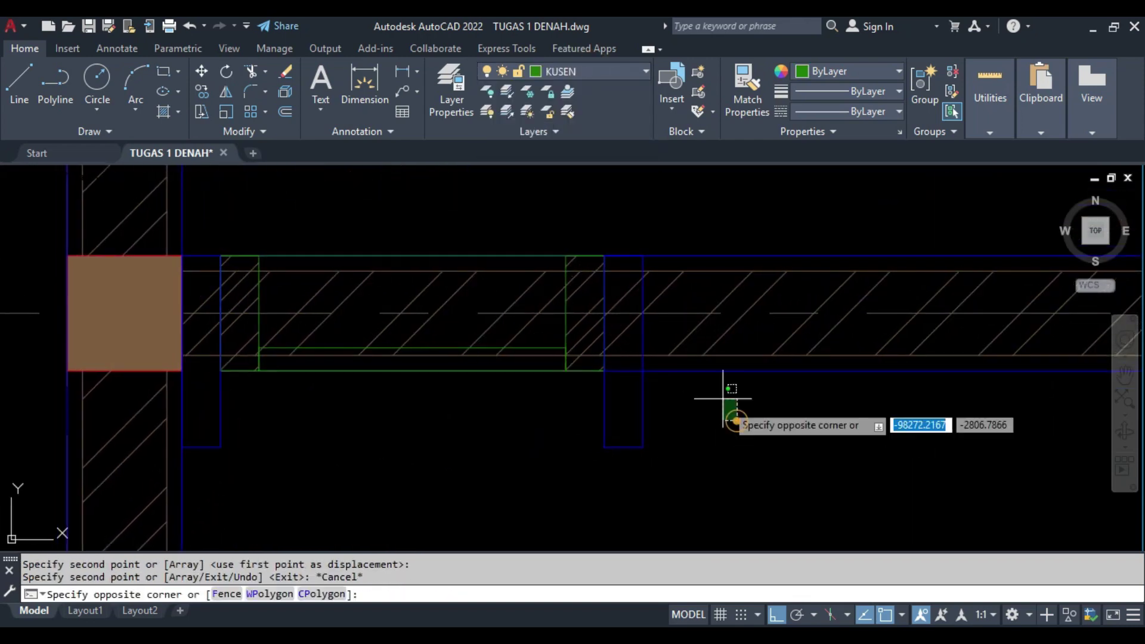
pyautogui.click(686, 347)
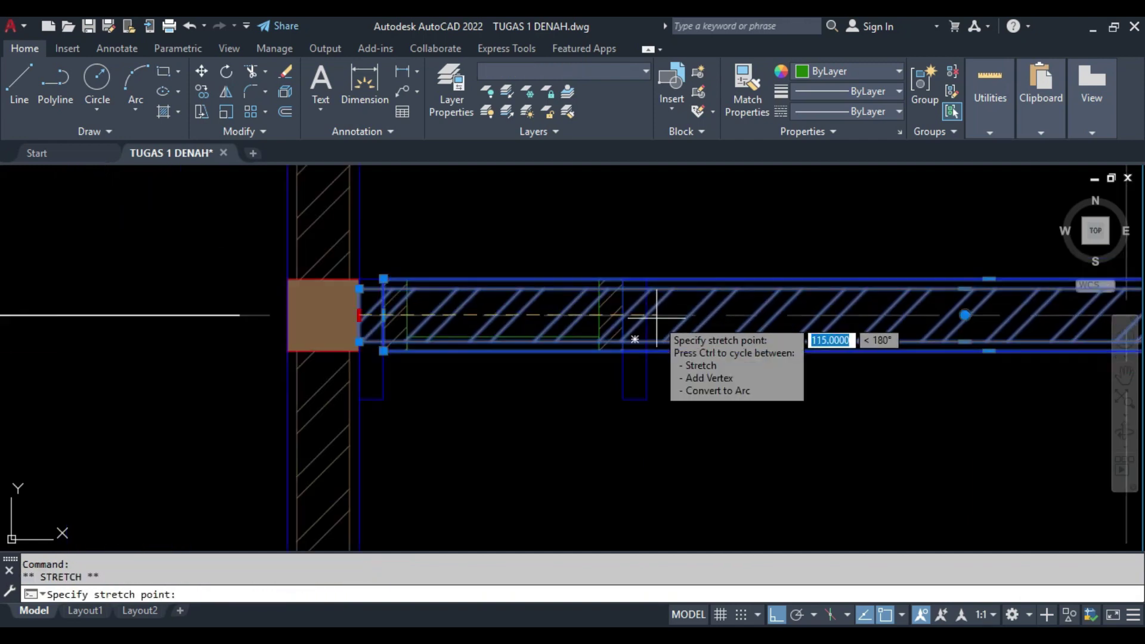
pyautogui.press('Escape')
pyautogui.scroll(-2, 652, 315)
pyautogui.scroll(2, 652, 314)
# - Copy the window with both jamb rectangles into the next opening
pyautogui.click(628, 292)
pyautogui.click(433, 207)
pyautogui.scroll(-1, 628, 292)
pyautogui.scroll(1, 629, 431)
pyautogui.click(630, 430)
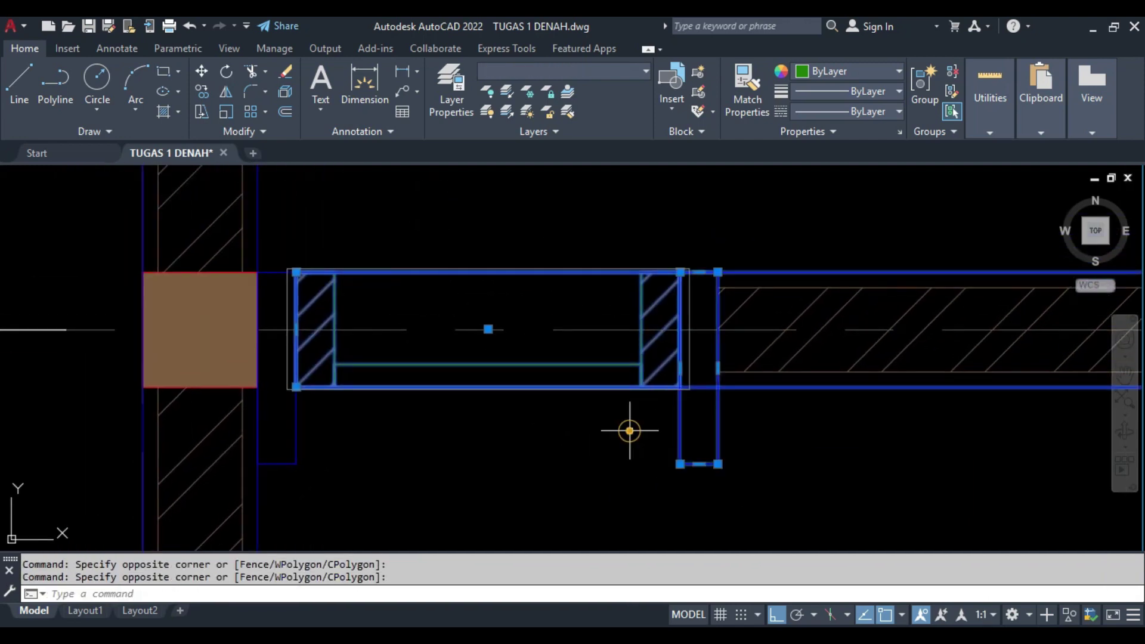
pyautogui.write('o')
pyautogui.press('Return')
pyautogui.moveTo(543, 413); pyautogui.dragTo(486, 382, button='middle')
pyautogui.click(244, 360)
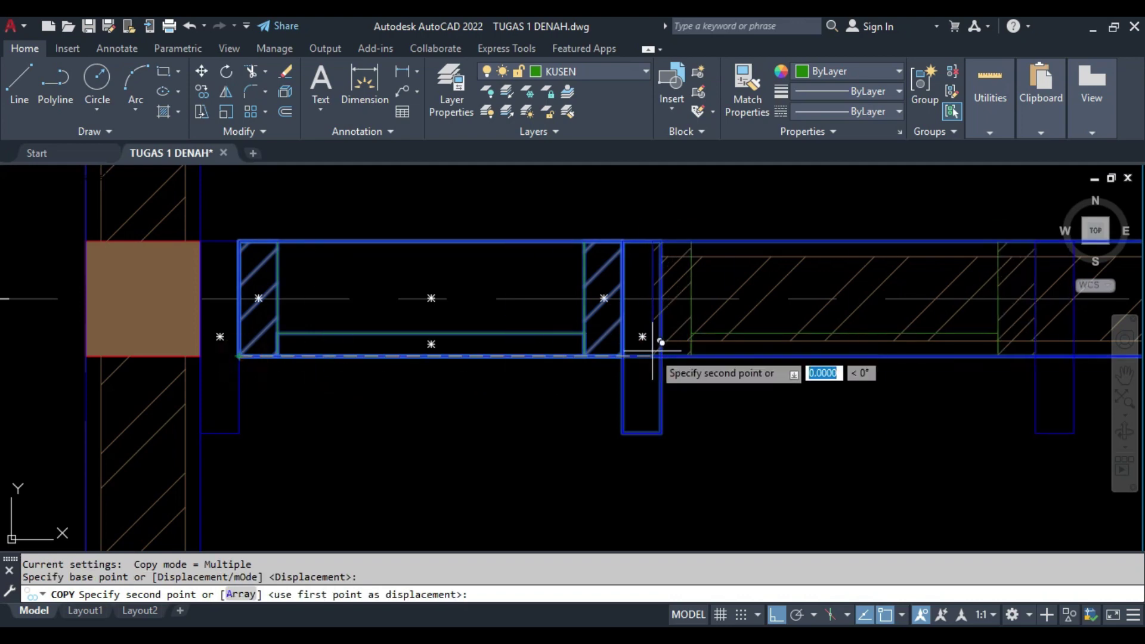
pyautogui.click(659, 357)
pyautogui.press('Escape')
# - Select the wall hatch and lines to stretch the wall end, then cancel
pyautogui.scroll(2, 780, 360)
pyautogui.click(557, 332)
pyautogui.click(601, 385)
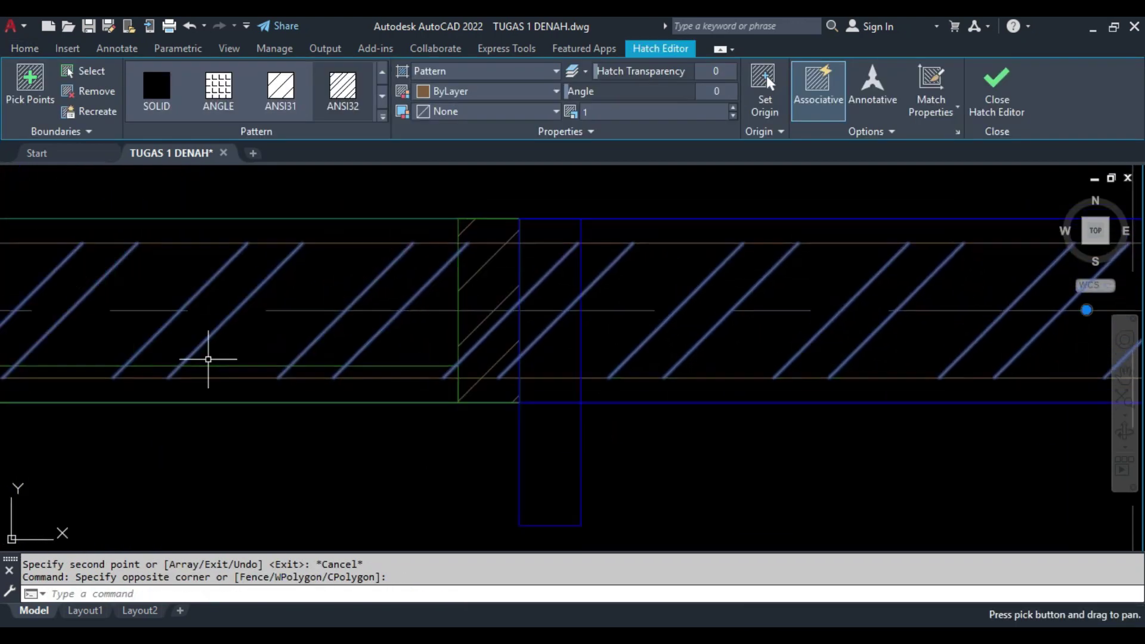
pyautogui.press('Escape')
pyautogui.click(592, 371)
pyautogui.click(669, 356)
pyautogui.click(343, 289)
pyautogui.scroll(-3, 343, 289)
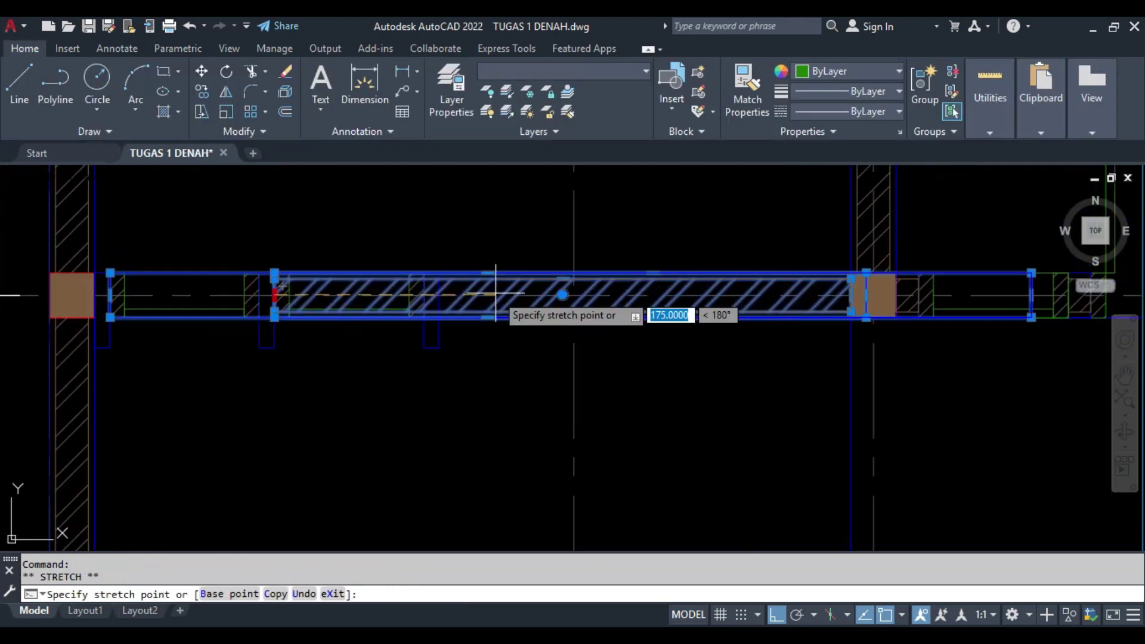
pyautogui.press('Escape')
# - Compare the plan against the reference floor-plan PDF in Foxit
pyautogui.moveTo(554, 358); pyautogui.dragTo(381, 306, button='middle')
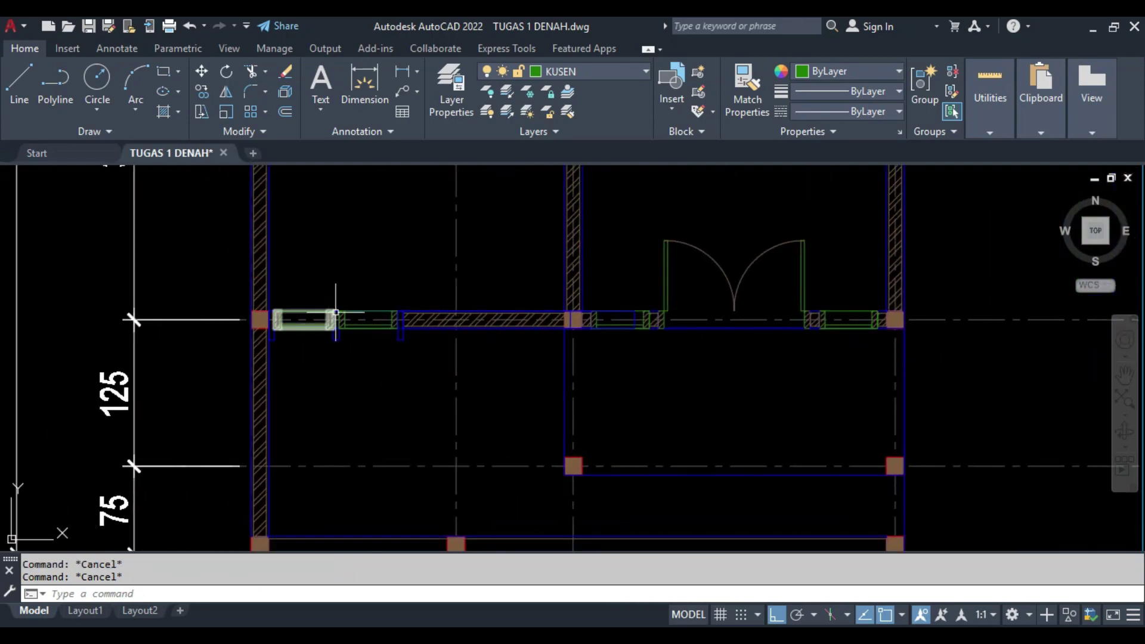
pyautogui.scroll(3, 340, 320)
pyautogui.hotkey('alt', 'Tab')
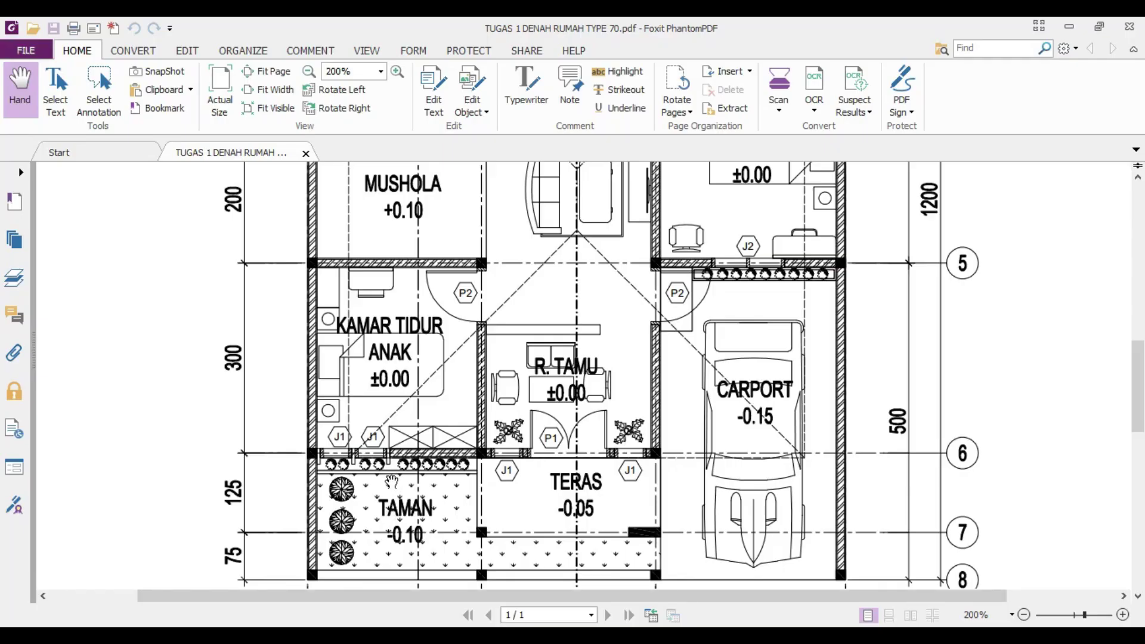
pyautogui.hotkey('alt', 'Tab')
pyautogui.scroll(-3, 445, 349)
# - Make DINDING the current layer
pyautogui.scroll(-2, 412, 358)
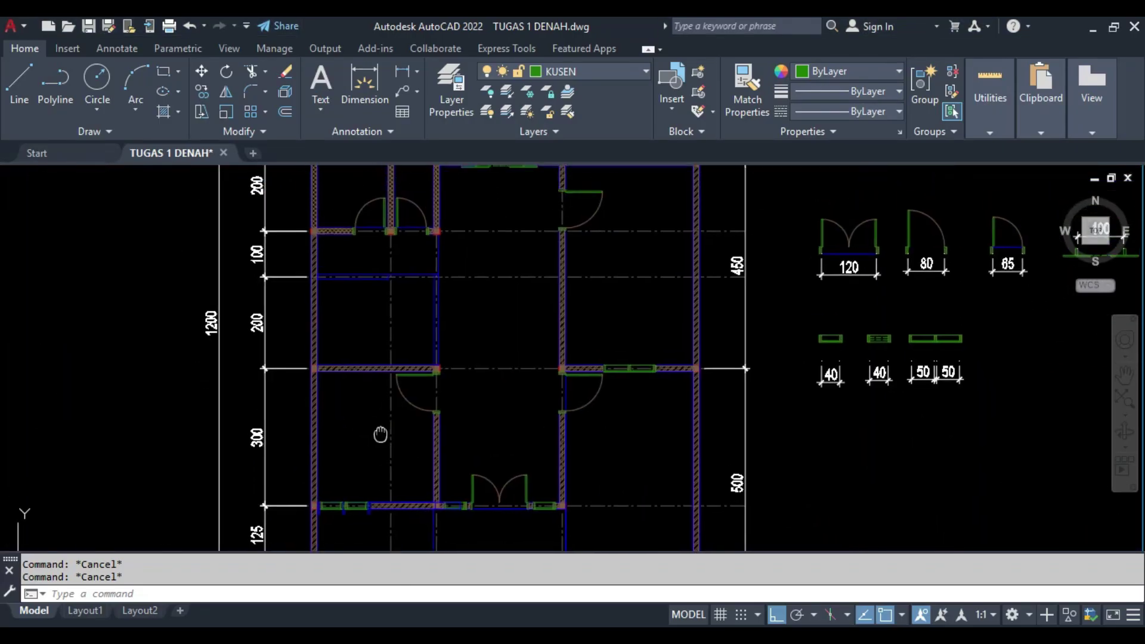
pyautogui.moveTo(378, 362); pyautogui.dragTo(387, 433, button='middle')
pyautogui.scroll(-2, 405, 412)
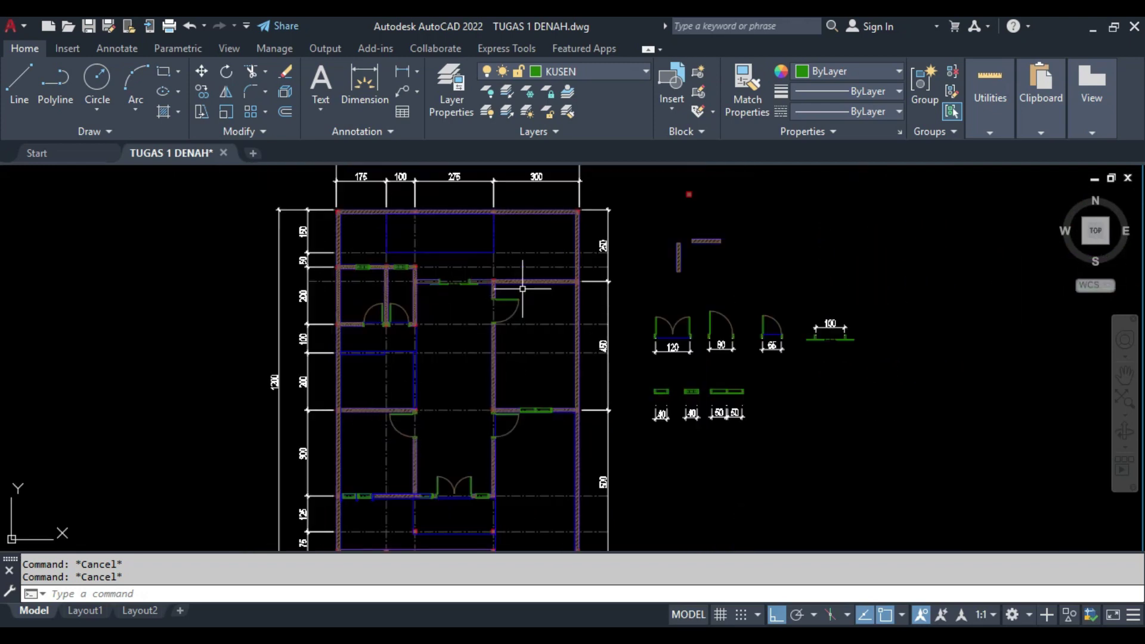
pyautogui.scroll(2, 487, 272)
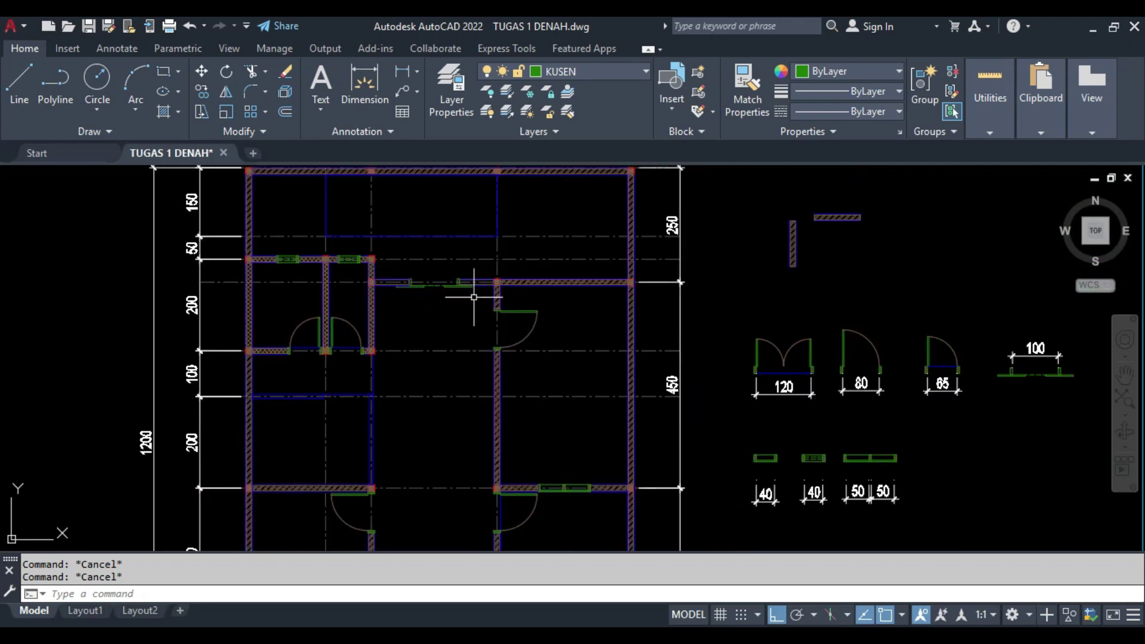
pyautogui.click(615, 71)
pyautogui.click(565, 192)
# - Start two wall lines with L and cancel both
pyautogui.write('L')
pyautogui.scroll(2, 519, 217)
pyautogui.click(417, 294)
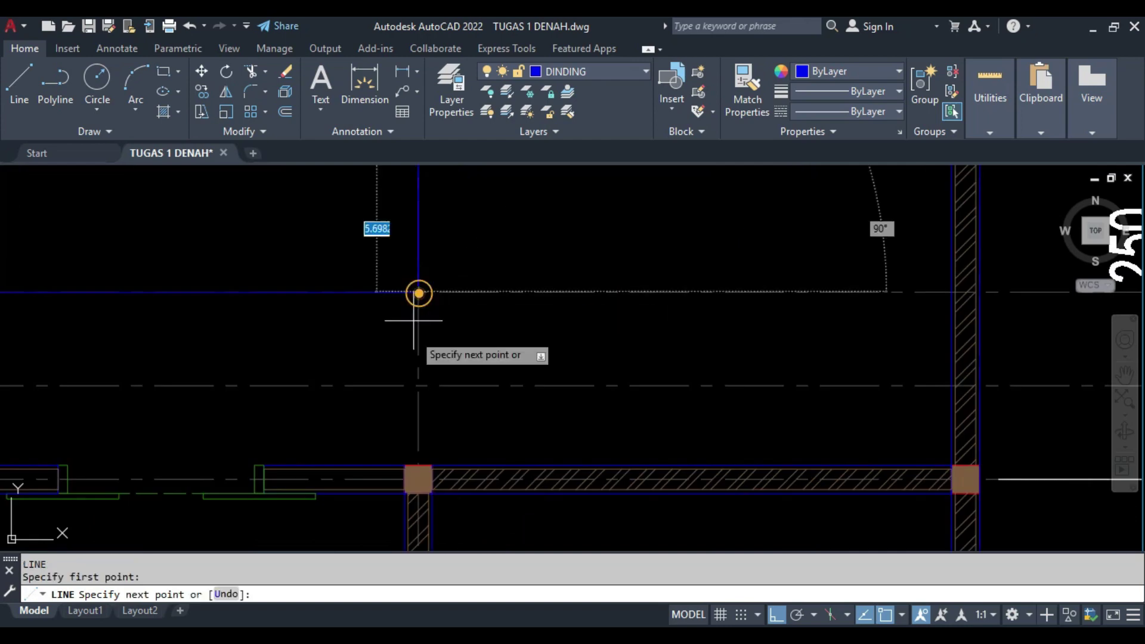
pyautogui.press('Escape')
pyautogui.scroll(-3, 346, 334)
pyautogui.scroll(4, 326, 289)
pyautogui.press('Return')
pyautogui.click(326, 289)
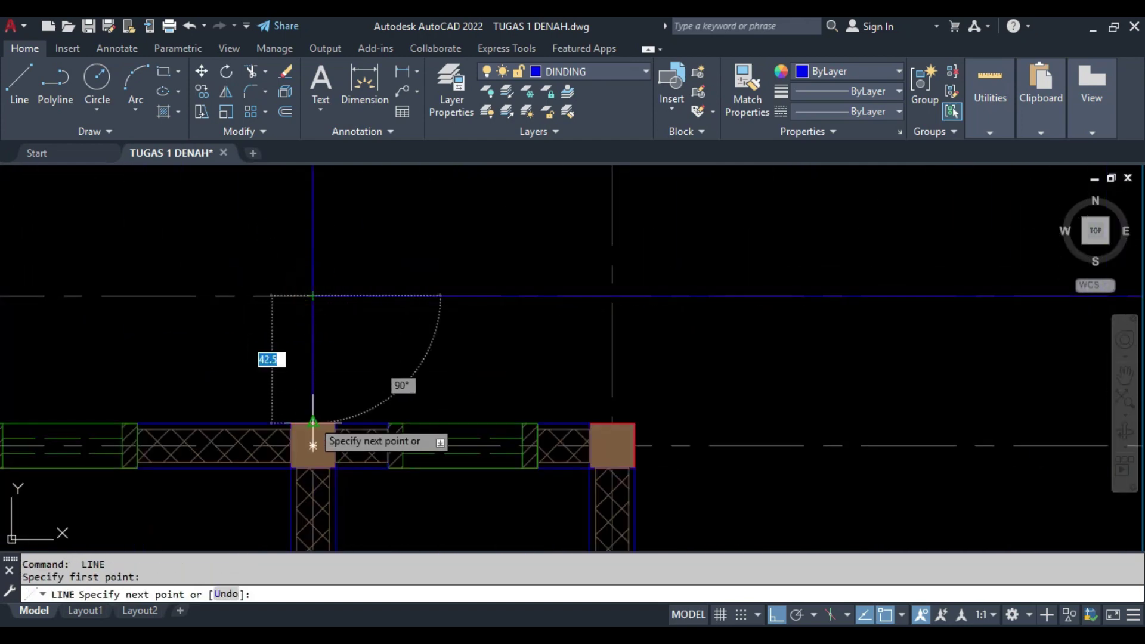
pyautogui.press('Escape')
# - Zoom around the plan and launch Multiline Text from the Home ribbon
pyautogui.scroll(-3, 468, 379)
pyautogui.scroll(-2, 511, 223)
pyautogui.scroll(-2, 633, 319)
pyautogui.scroll(2, 650, 370)
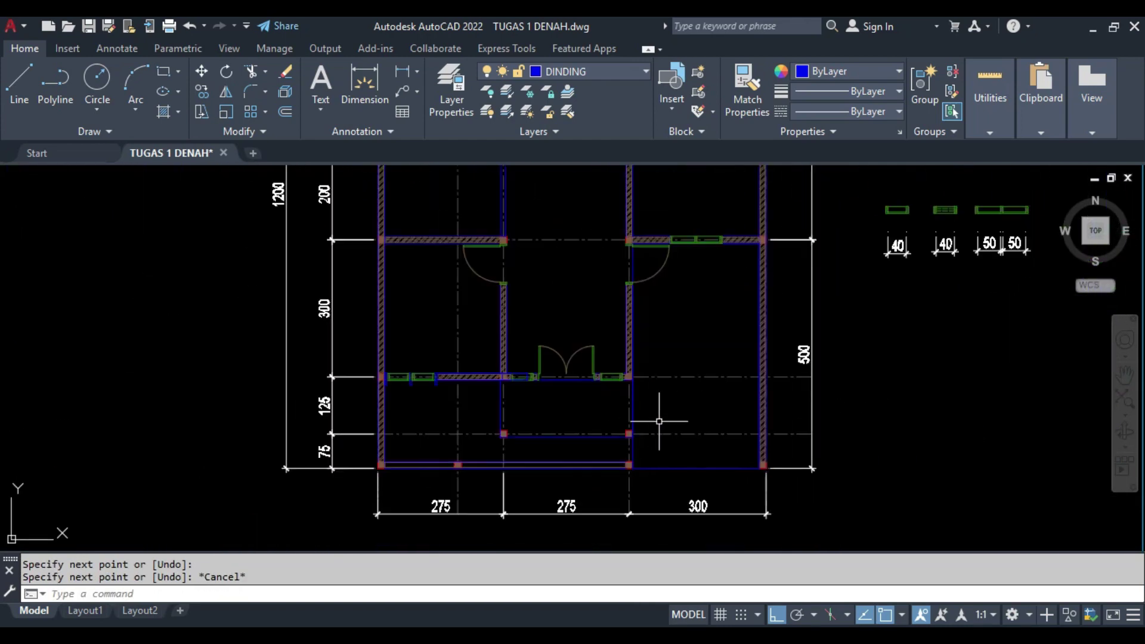
pyautogui.scroll(1, 662, 416)
pyautogui.scroll(-1, 670, 393)
pyautogui.scroll(-2, 741, 350)
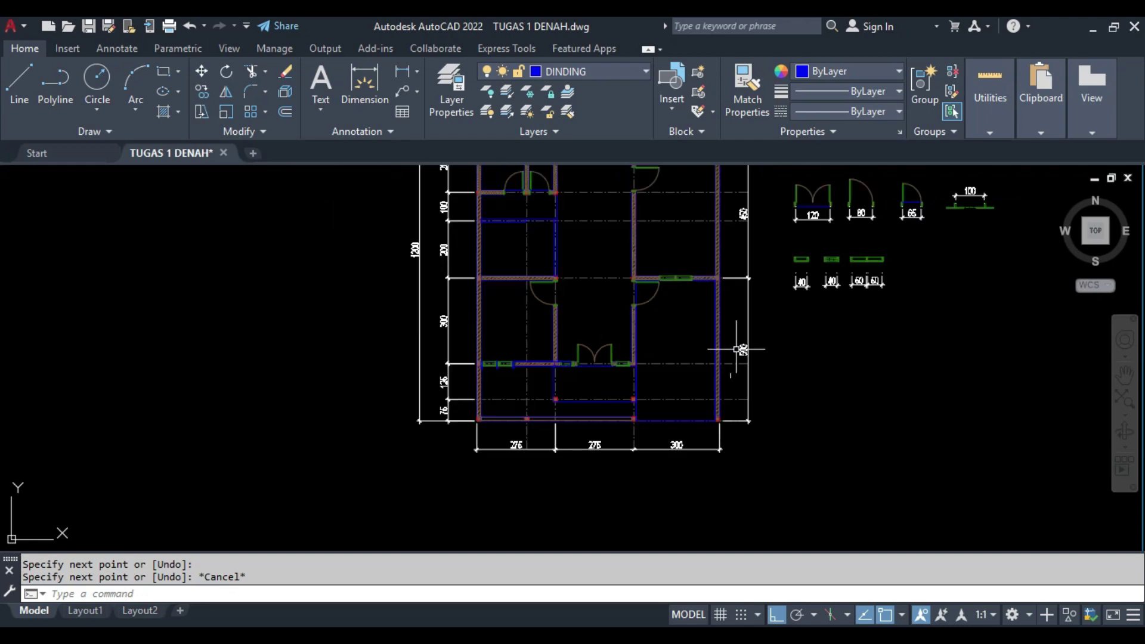
pyautogui.scroll(-2, 783, 336)
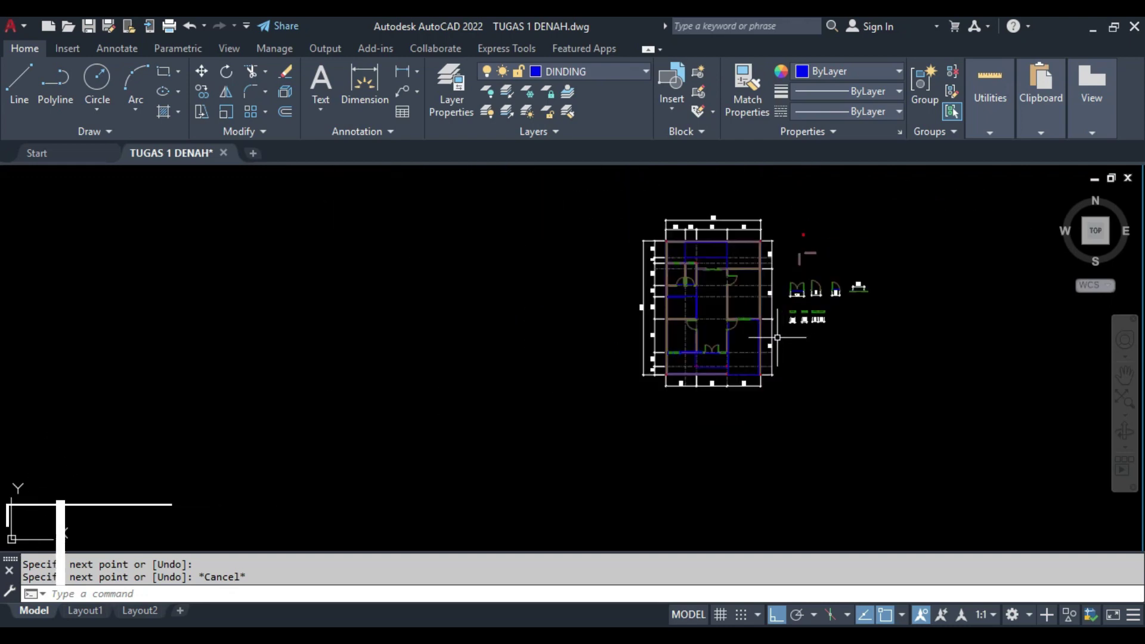
pyautogui.click(320, 80)
pyautogui.scroll(3, 730, 269)
# - Start a first label box in the room, then abandon it and discard the unsaved text
pyautogui.scroll(2, 631, 271)
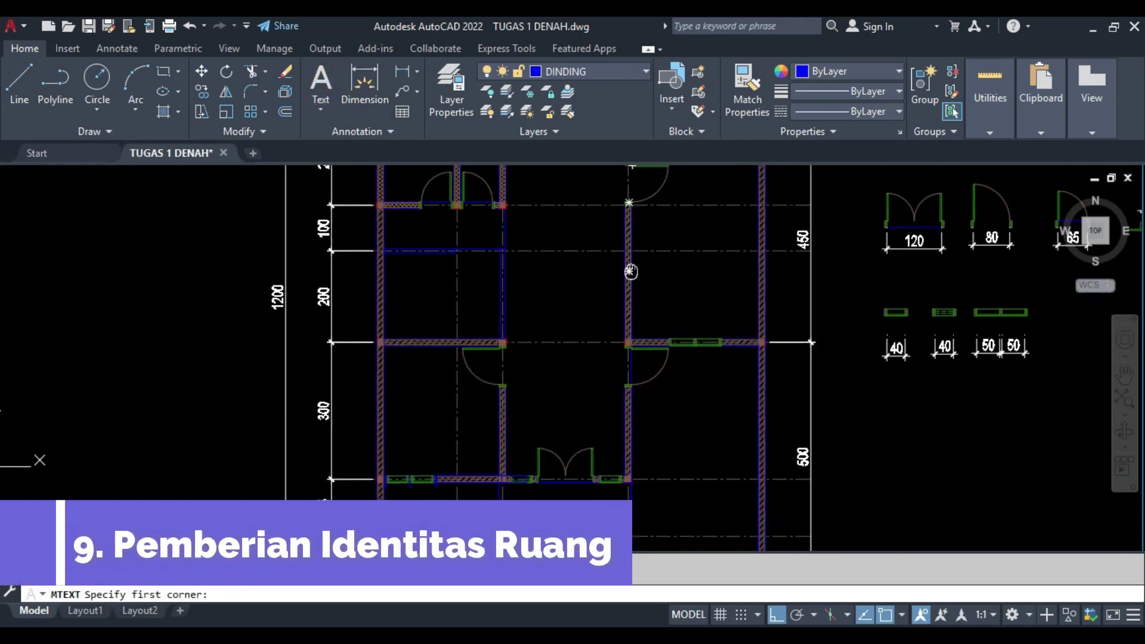
pyautogui.scroll(2, 552, 324)
pyautogui.click(553, 325)
pyautogui.click(643, 414)
pyautogui.write('R')
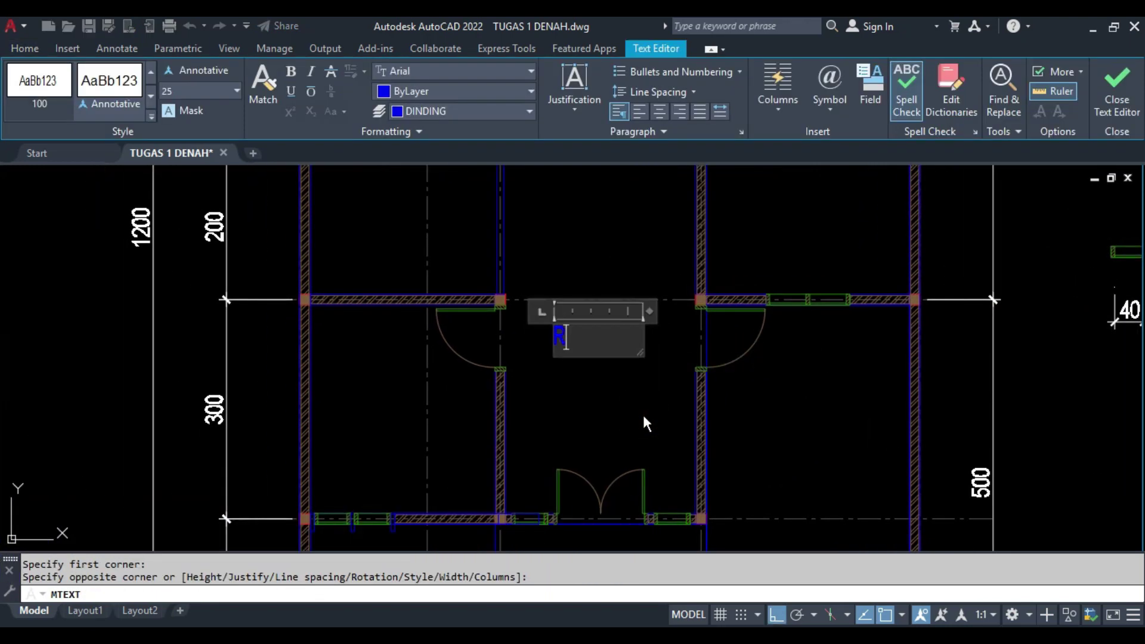
pyautogui.press('Escape')
pyautogui.click(659, 331)
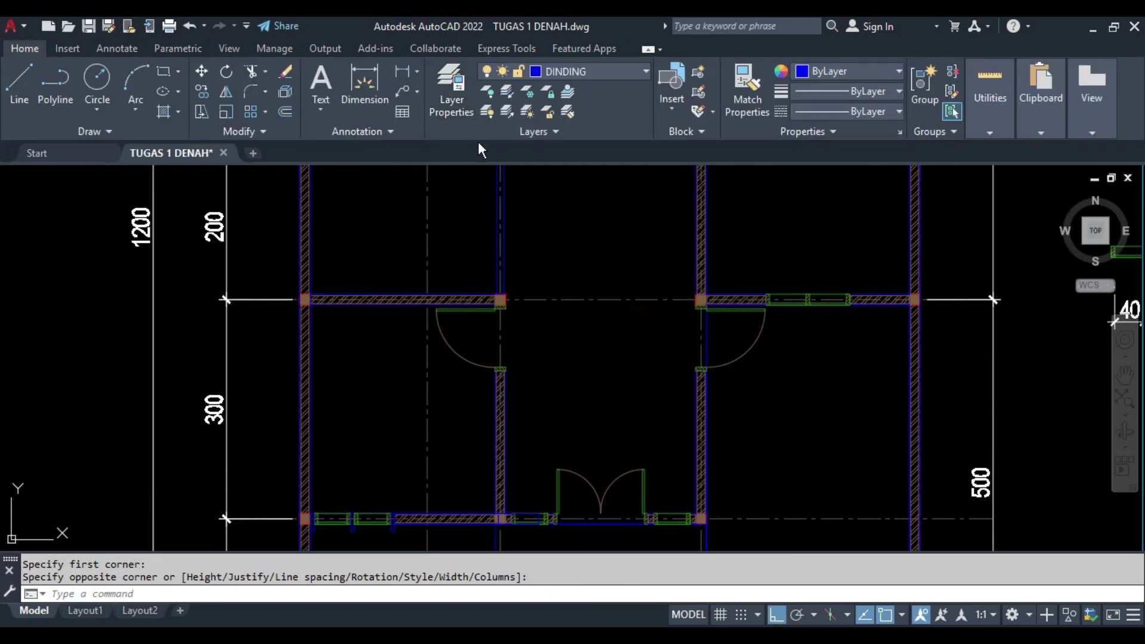
# - Make TEXT the current layer and cancel a mistyped command
pyautogui.click(591, 71)
pyautogui.click(554, 312)
pyautogui.write('R')
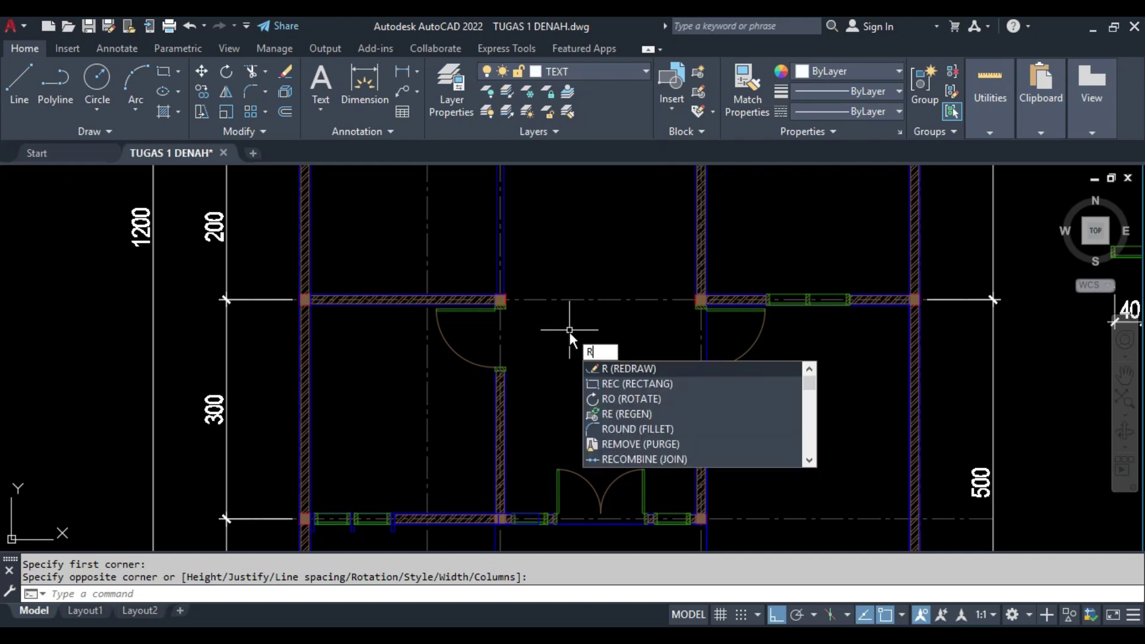
pyautogui.press('Escape')
# - Write a multiline label 'R. KELUARGA' in the room with a ± symbol on the next line
pyautogui.click(322, 79)
pyautogui.click(558, 338)
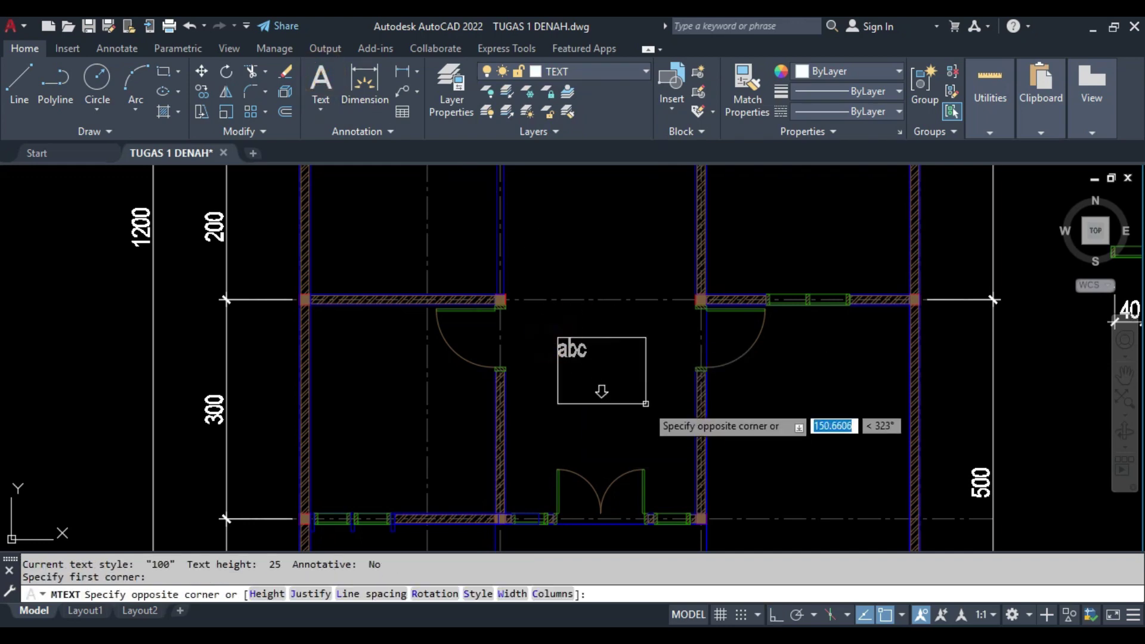
pyautogui.click(648, 400)
pyautogui.write('R.')
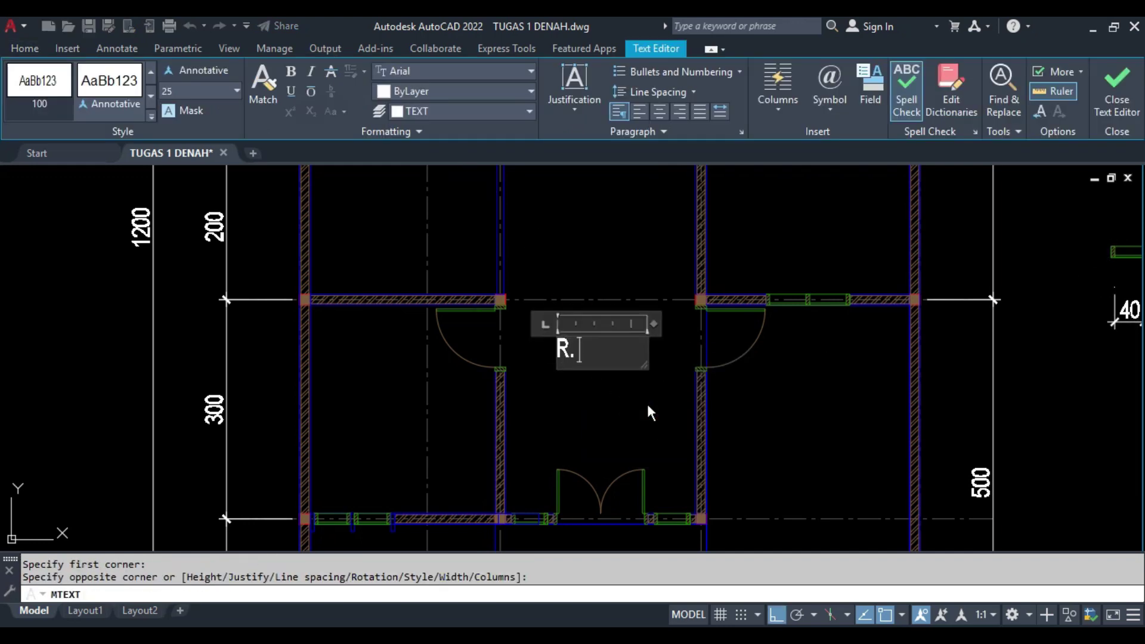
pyautogui.write(' KELUARGA')
pyautogui.press('Return')
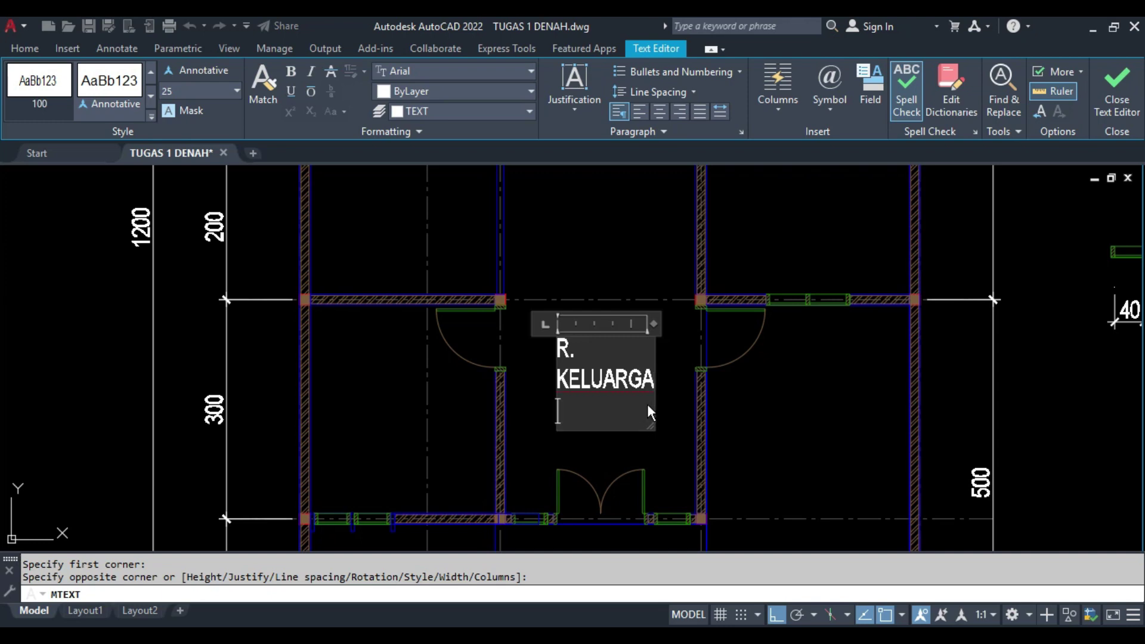
pyautogui.click(829, 99)
pyautogui.click(890, 156)
pyautogui.write('±0.00')
# - Widen the R. KELUARGA label so the name fits on one line
pyautogui.click(750, 413)
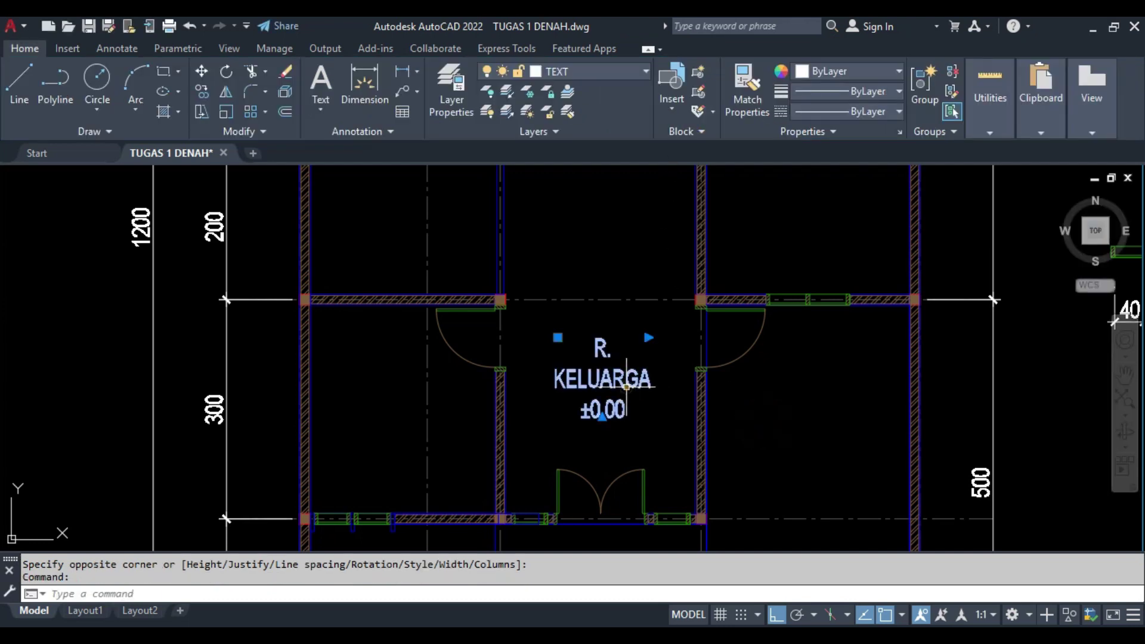
pyautogui.click(604, 378)
pyautogui.click(604, 338)
pyautogui.click(672, 339)
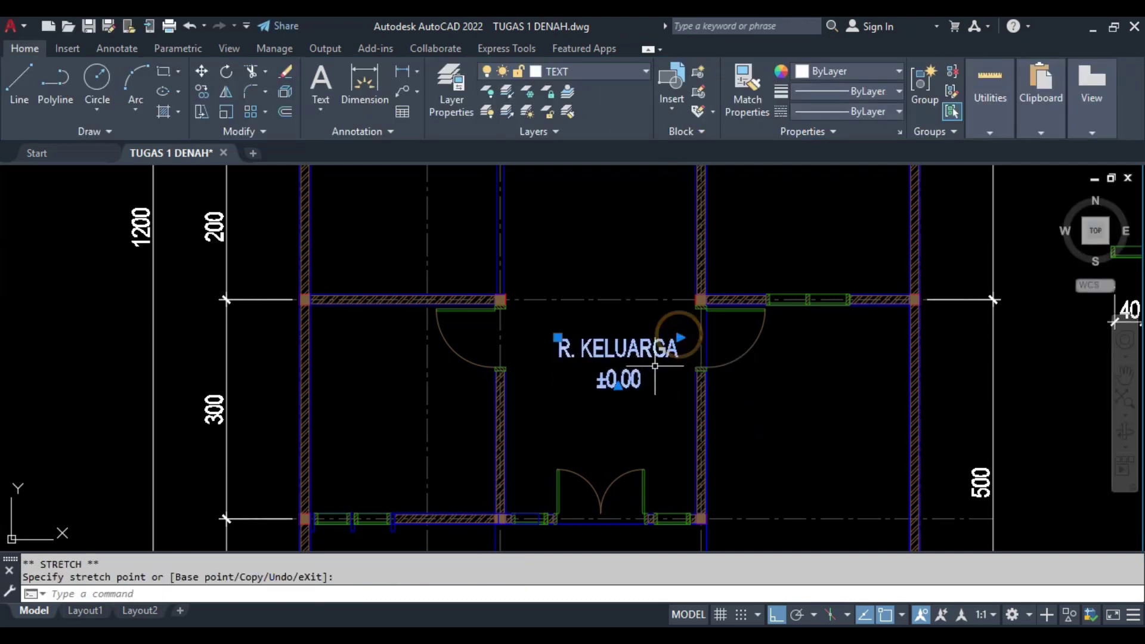
# - Move the room label higher in the plan
pyautogui.press('Escape')
pyautogui.click(513, 334)
pyautogui.click(632, 418)
pyautogui.press('m')
pyautogui.press('Return')
pyautogui.click(743, 461)
pyautogui.click(716, 352)
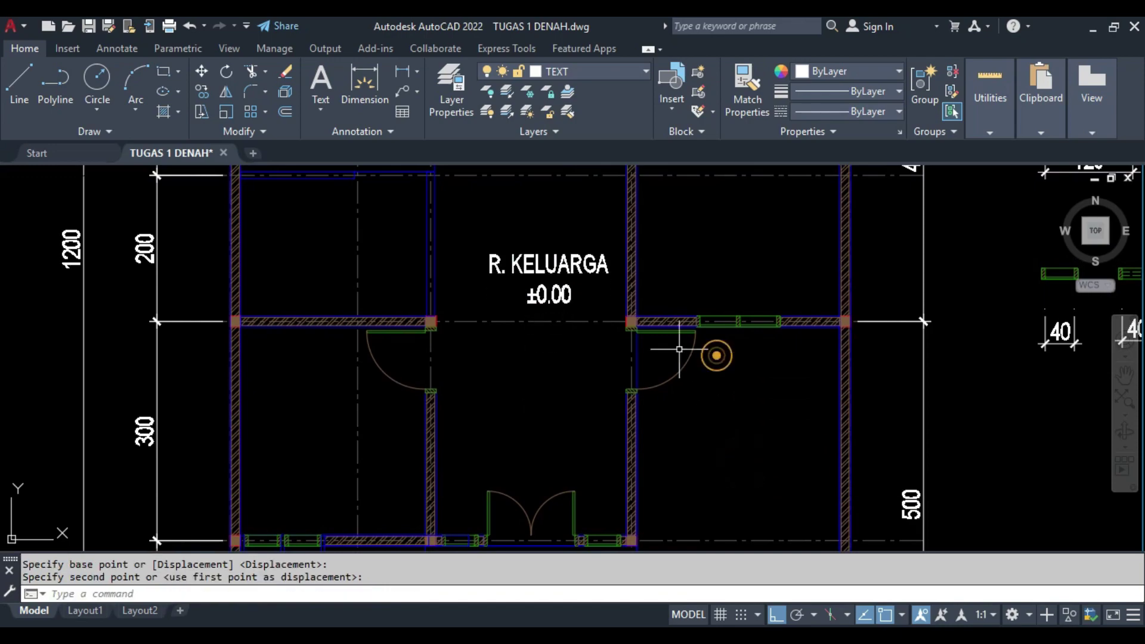
# - Move the label again so it sits centred in the central room
pyautogui.moveTo(703, 334); pyautogui.dragTo(689, 408, button='middle')
pyautogui.click(690, 320)
pyautogui.click(486, 322)
pyautogui.click(667, 329)
pyautogui.press('m')
pyautogui.press('Return')
pyautogui.click(767, 312)
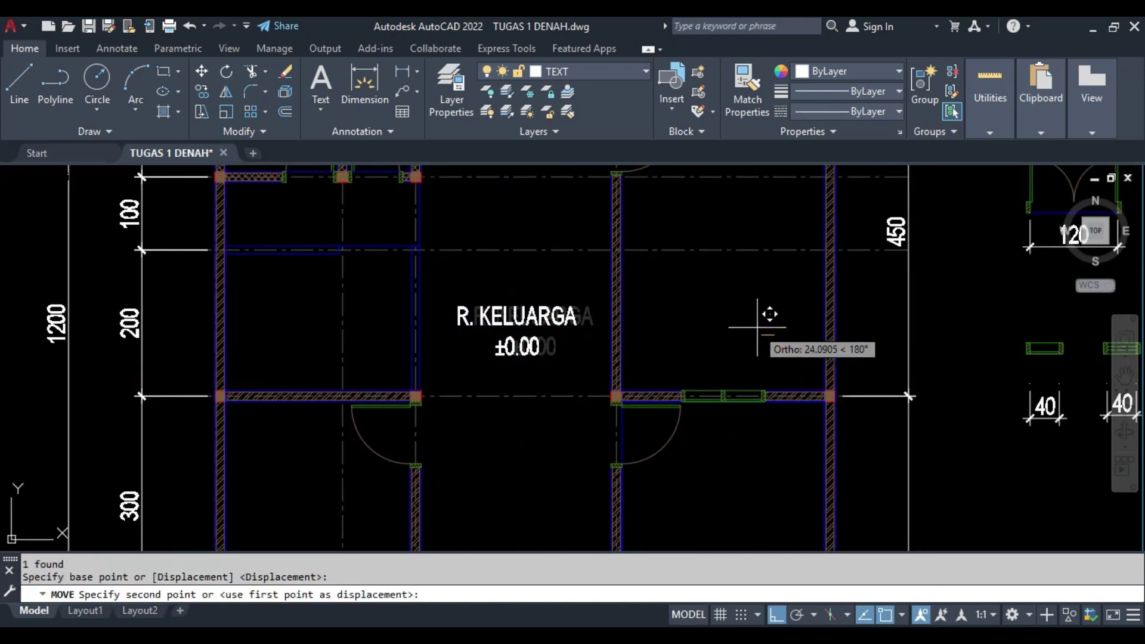
pyautogui.scroll(3, 558, 404)
pyautogui.scroll(-5, 550, 376)
pyautogui.click(657, 364)
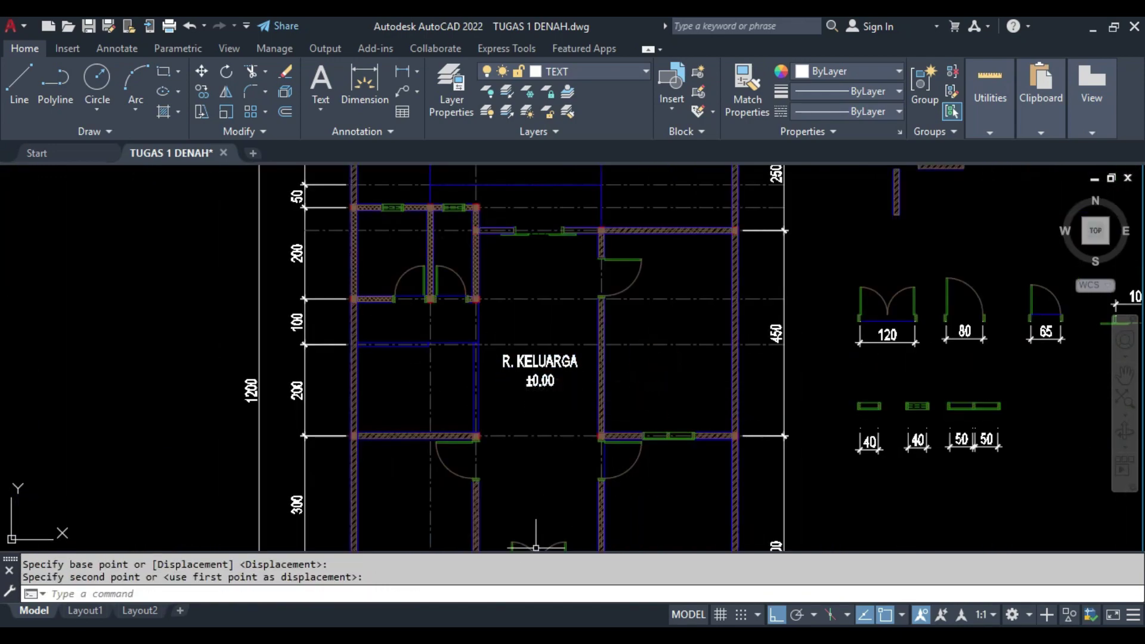
pyautogui.scroll(3, 561, 310)
pyautogui.scroll(3, 560, 310)
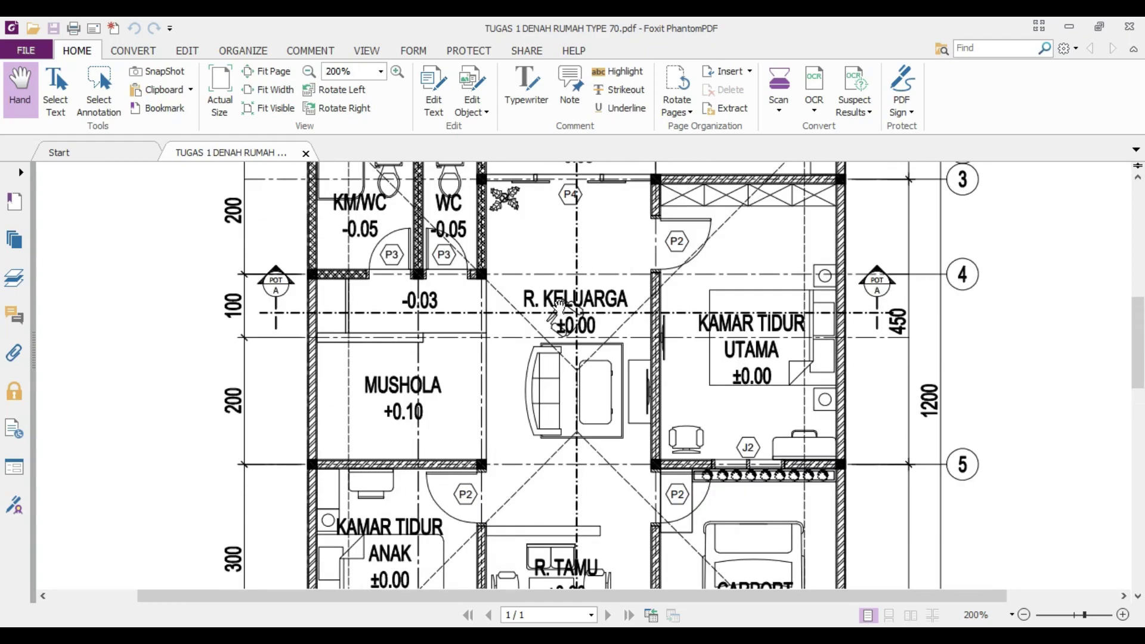
pyautogui.scroll(2, 559, 307)
pyautogui.scroll(1, 548, 231)
# - Return to the drawing from the reference PDF and dismiss a mistyped 'cio' command
pyautogui.hotkey('alt', 'Tab')
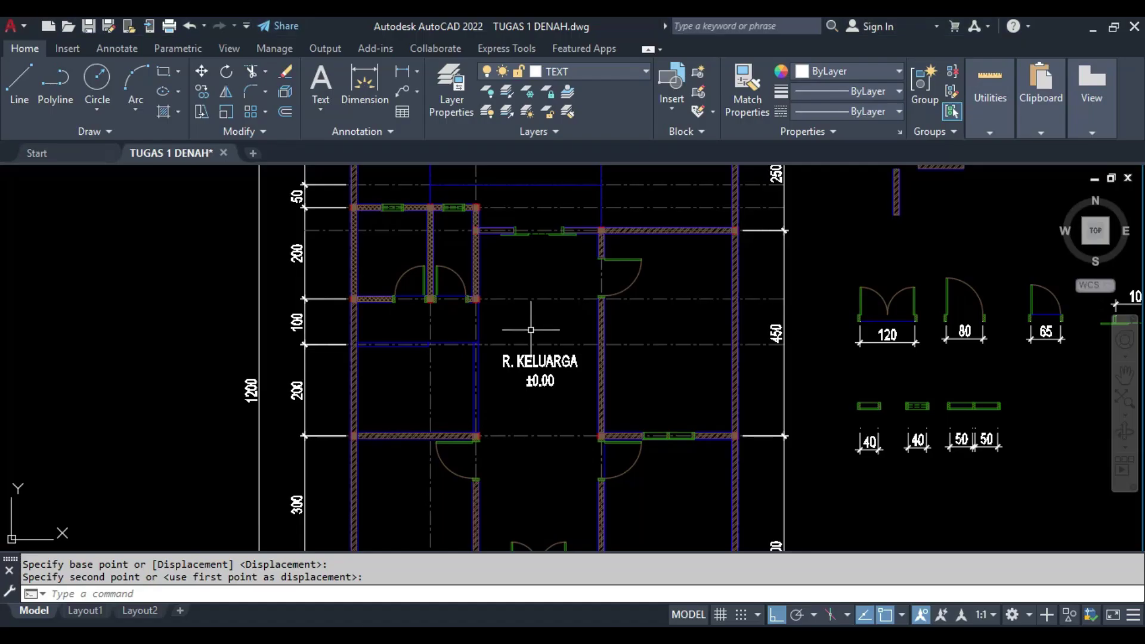
pyautogui.scroll(2, 531, 325)
pyautogui.write('ci')
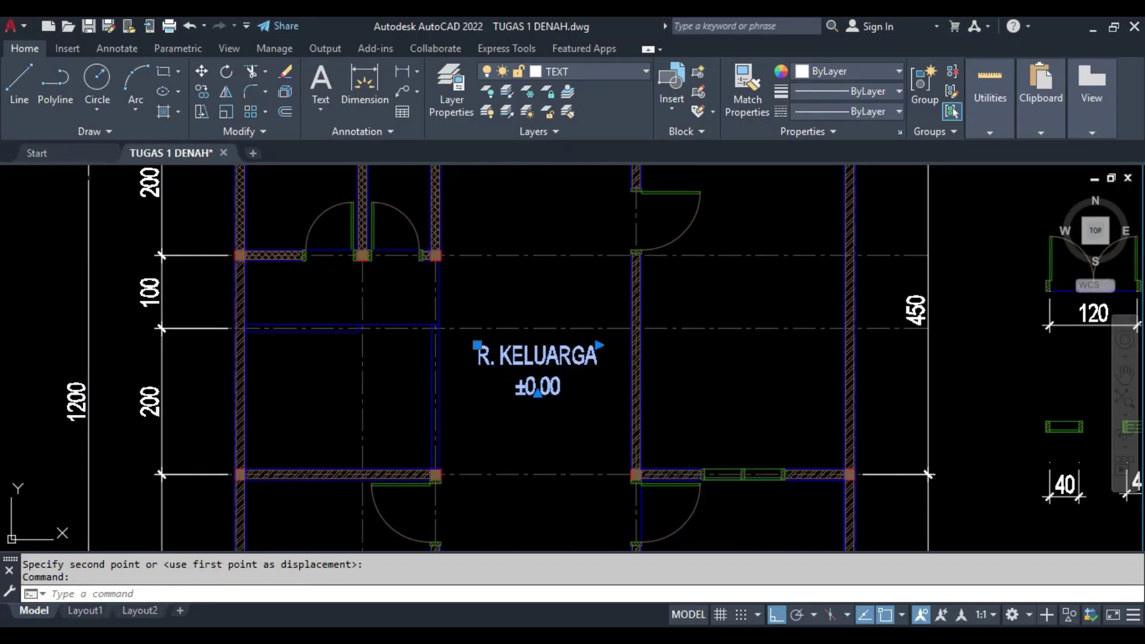
pyautogui.write('o')
pyautogui.press('Return')
pyautogui.click(741, 365)
pyautogui.press('Escape')
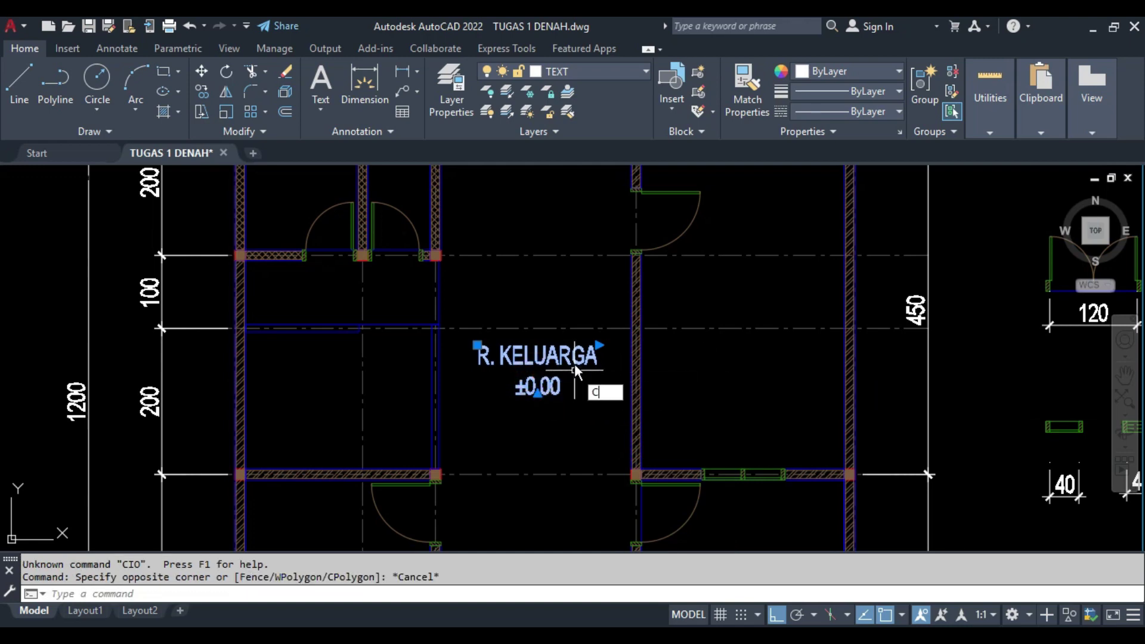
# - Copy the R. KELUARGA label into two neighbouring rooms
pyautogui.press('Return')
pyautogui.click(562, 356)
pyautogui.click(770, 371)
pyautogui.click(358, 381)
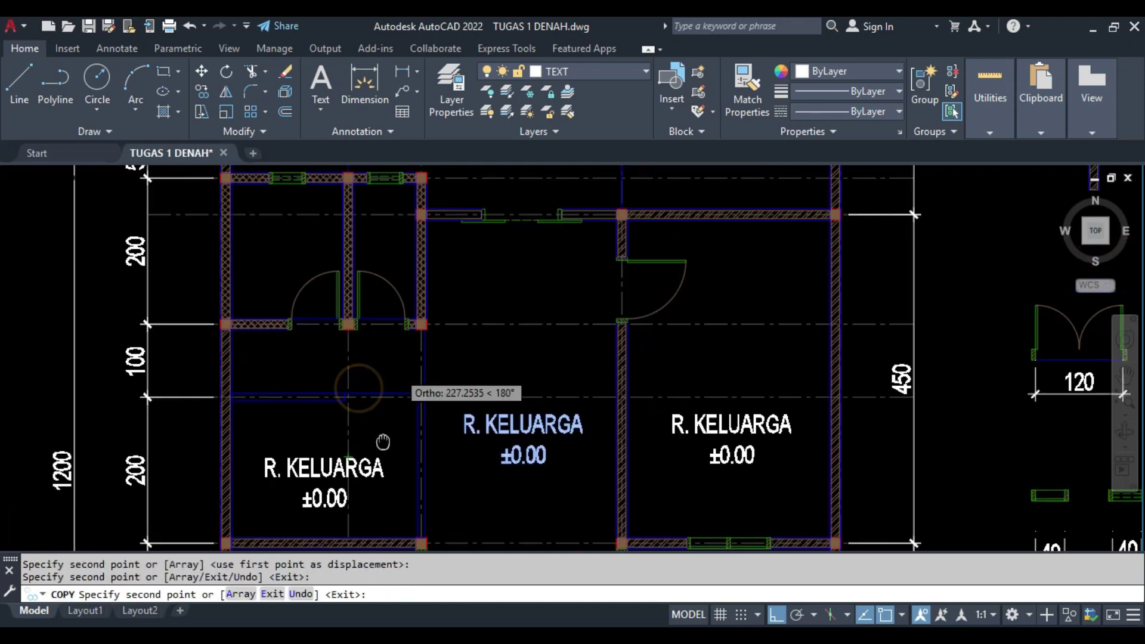
pyautogui.moveTo(524, 159); pyautogui.dragTo(498, 395, button='middle')
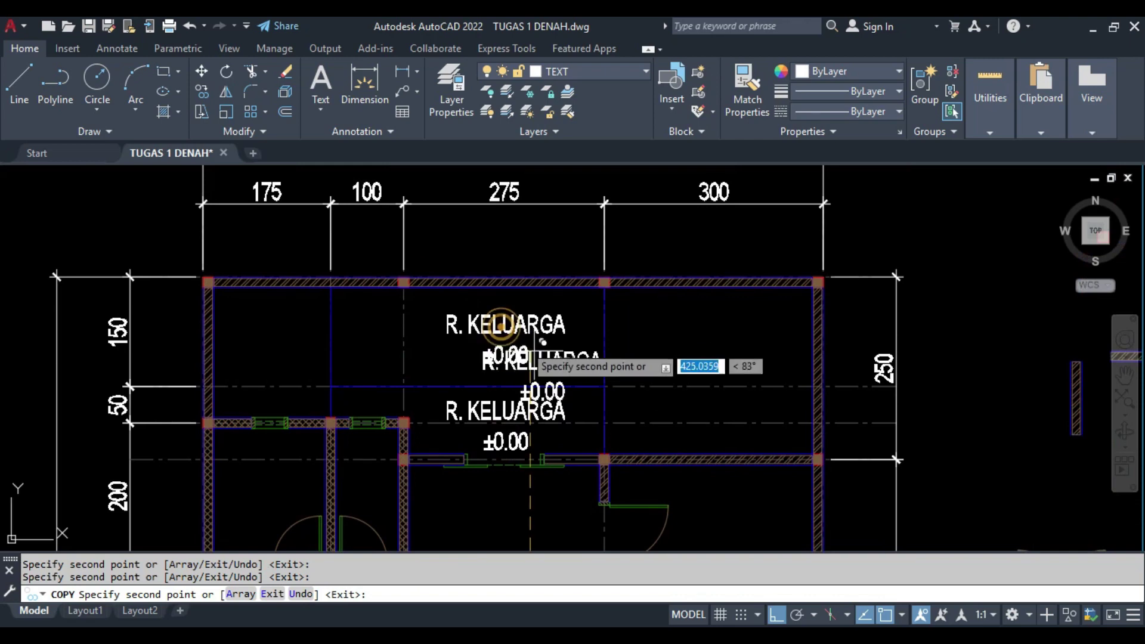
pyautogui.scroll(-2, 501, 396)
pyautogui.press('Escape')
# - Copy the middle R. KELUARGA label into the rooms to its right and left
pyautogui.click(548, 336)
pyautogui.press('Return')
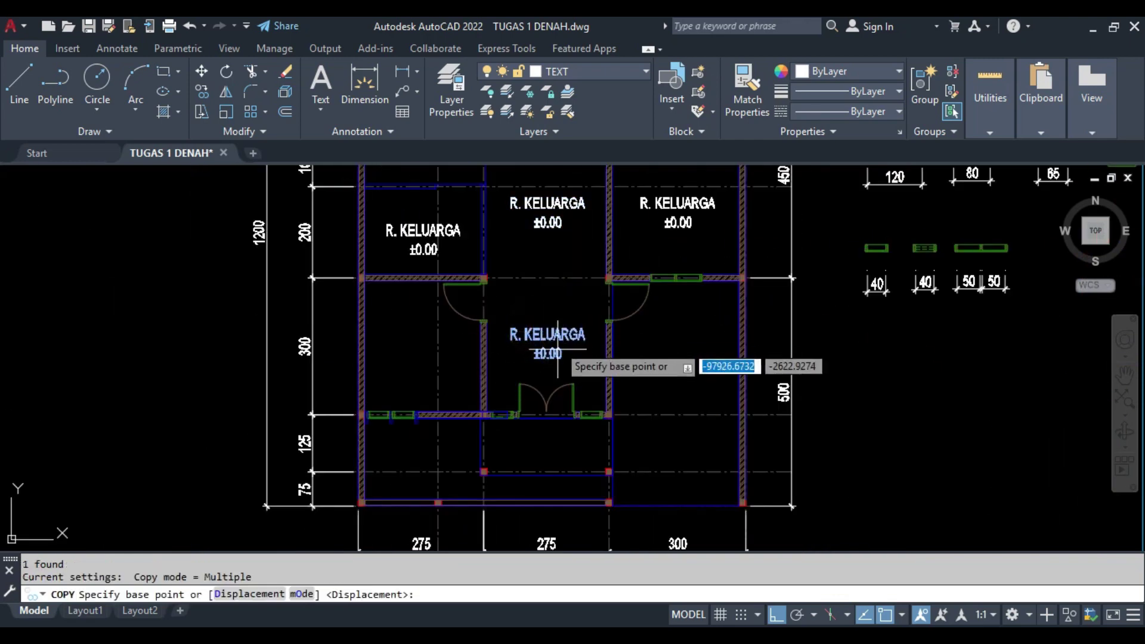
pyautogui.click(588, 358)
pyautogui.click(725, 352)
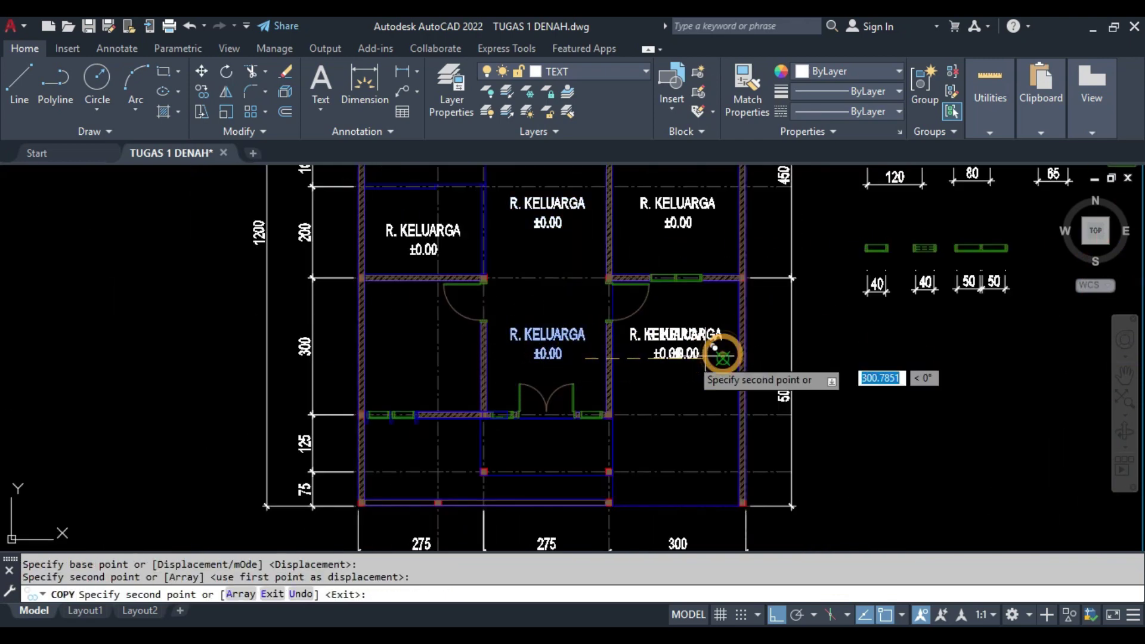
pyautogui.click(460, 367)
pyautogui.press('Escape')
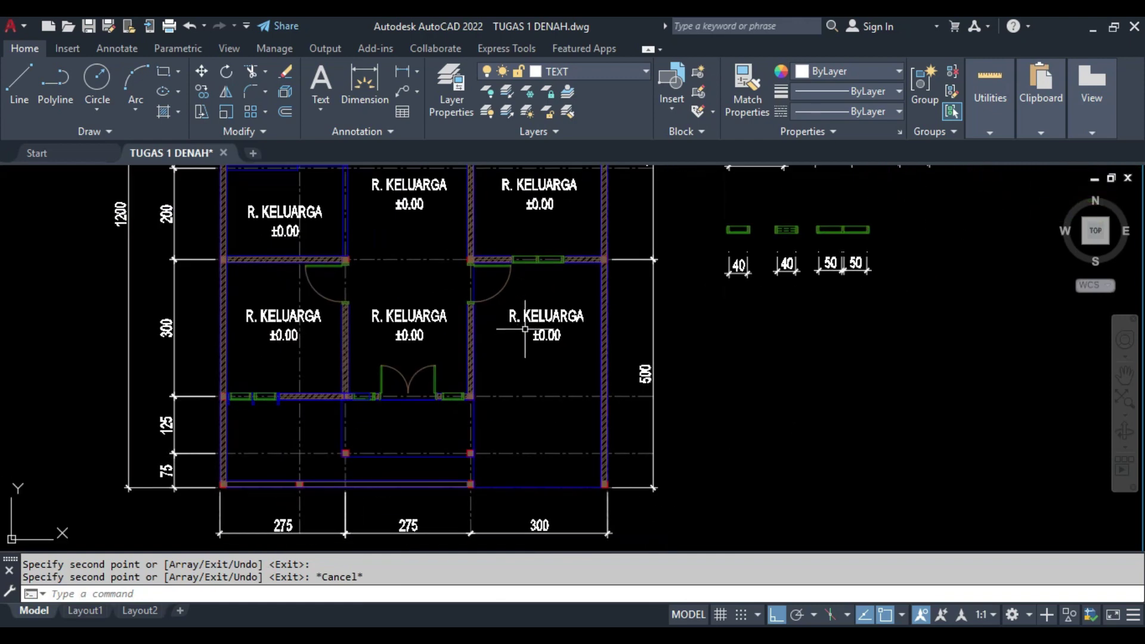
pyautogui.scroll(2, 531, 327)
# - Relabel the right room's label as KAMAR TIDUR UTAMA, keeping ±0.00 below
pyautogui.moveTo(531, 327); pyautogui.dragTo(533, 404, button='middle')
pyautogui.doubleClick(549, 373)
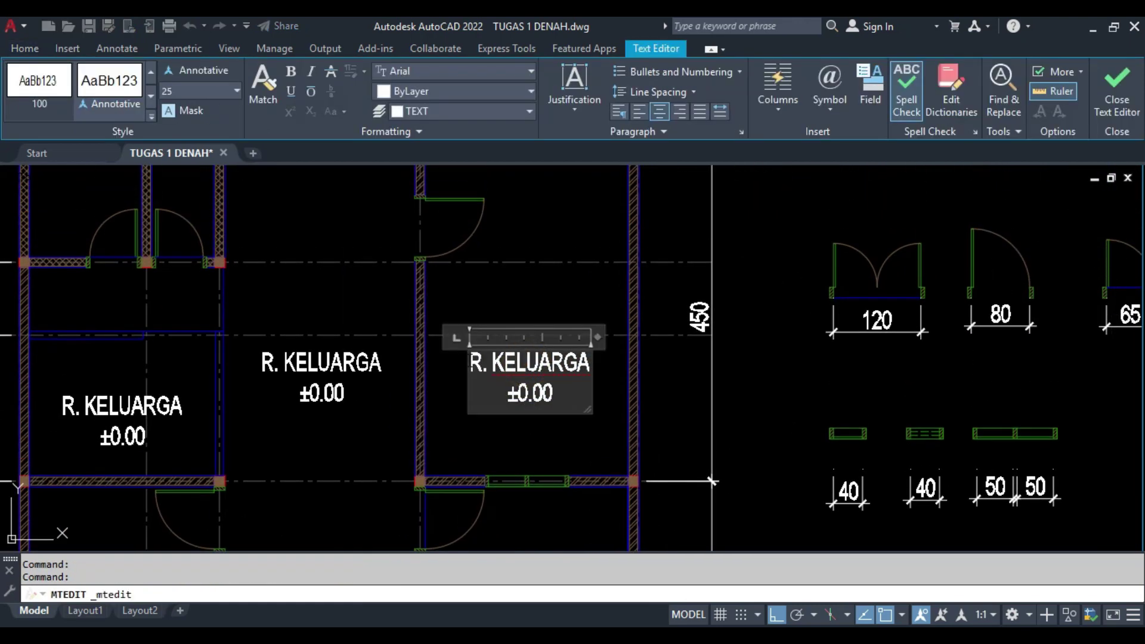
pyautogui.write('KAMAR ')
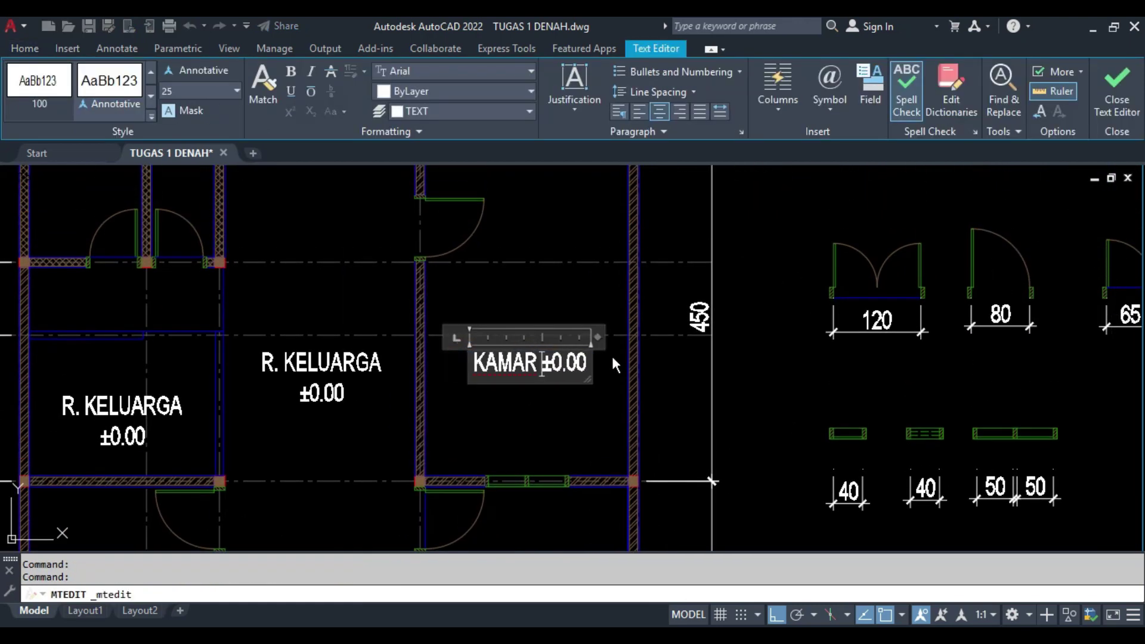
pyautogui.write('TIDUR UTAMA')
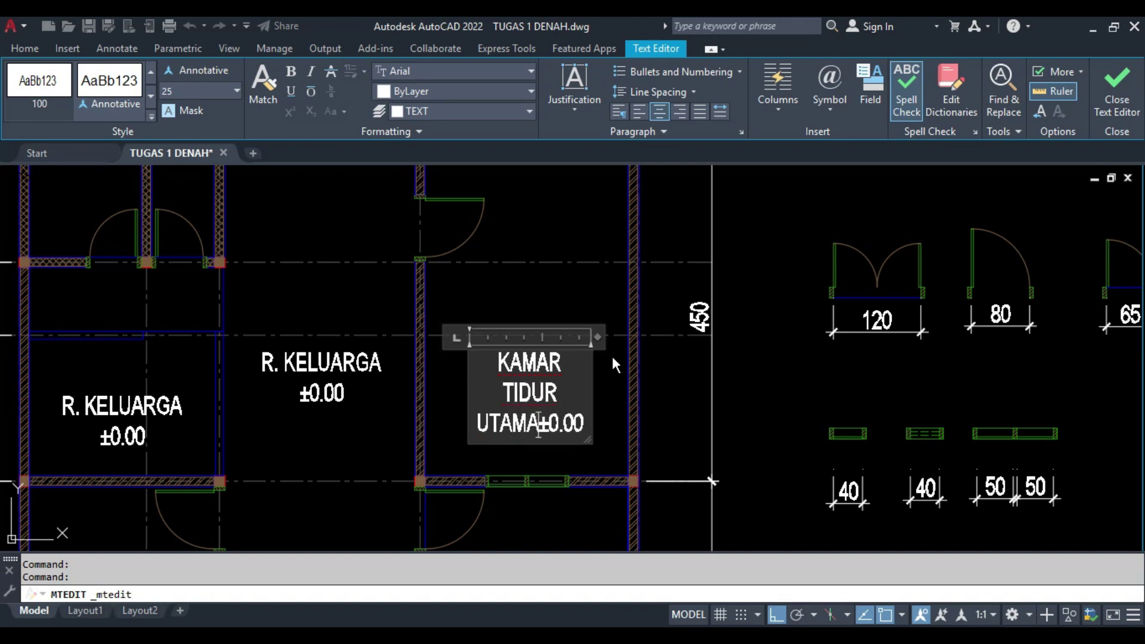
pyautogui.press('Return')
pyautogui.click(522, 316)
# - Move the KAMAR TIDUR UTAMA label into its bedroom
pyautogui.click(544, 424)
pyautogui.moveTo(544, 424); pyautogui.dragTo(640, 424, button='middle')
pyautogui.write('m')
pyautogui.press('Return')
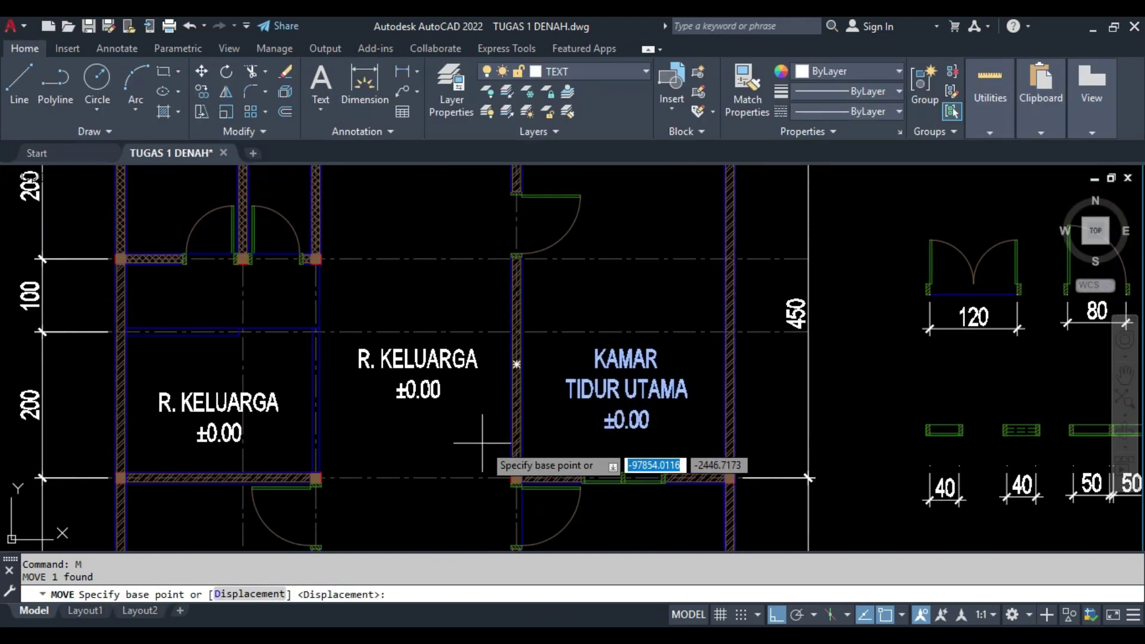
pyautogui.click(481, 444)
pyautogui.scroll(2, 495, 358)
pyautogui.click(499, 320)
pyautogui.scroll(-4, 498, 320)
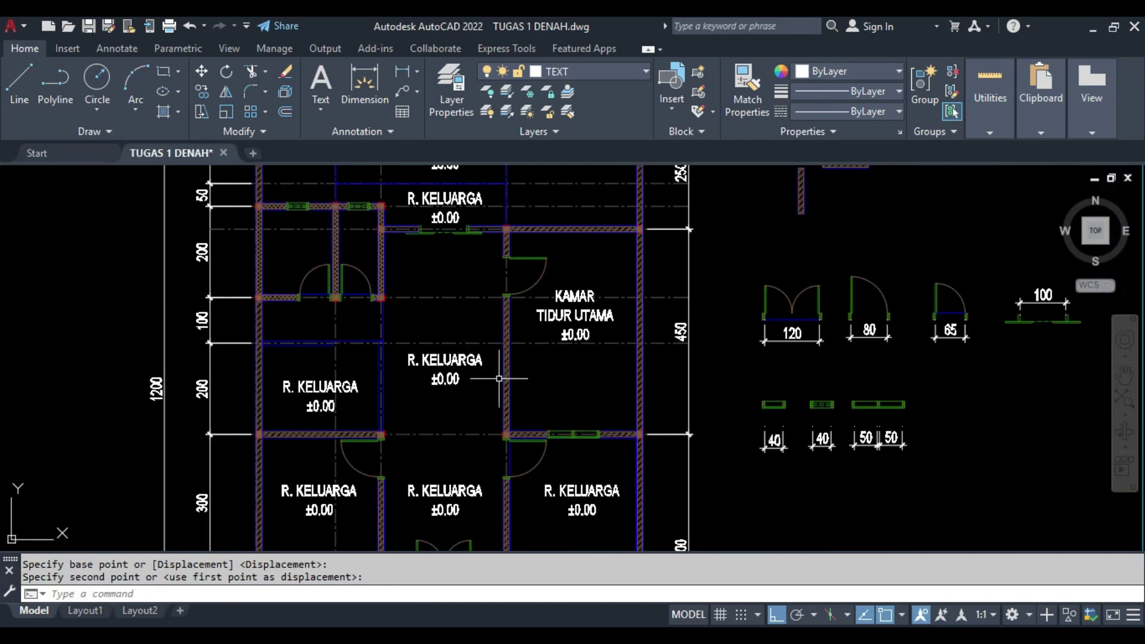
pyautogui.scroll(2, 529, 365)
pyautogui.scroll(2, 529, 365)
# - Rename the middle R. KELUARGA label to R. TAMU
pyautogui.click(501, 310)
pyautogui.press('Escape')
pyautogui.moveTo(501, 311); pyautogui.dragTo(406, 191, button='middle')
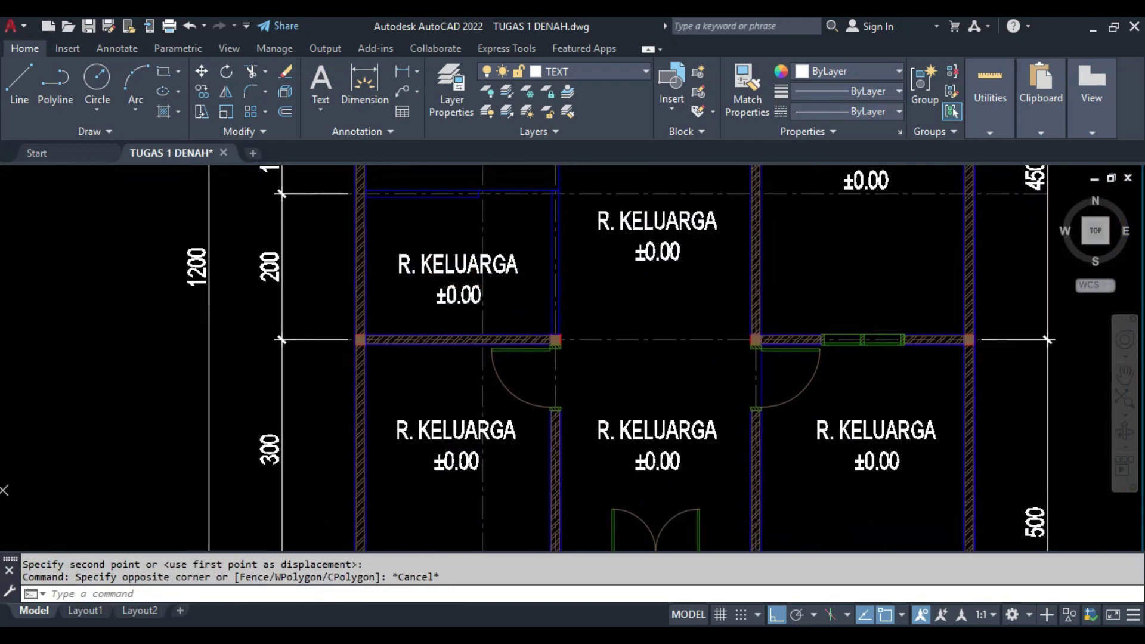
pyautogui.click(616, 349)
pyautogui.doubleClick(616, 349)
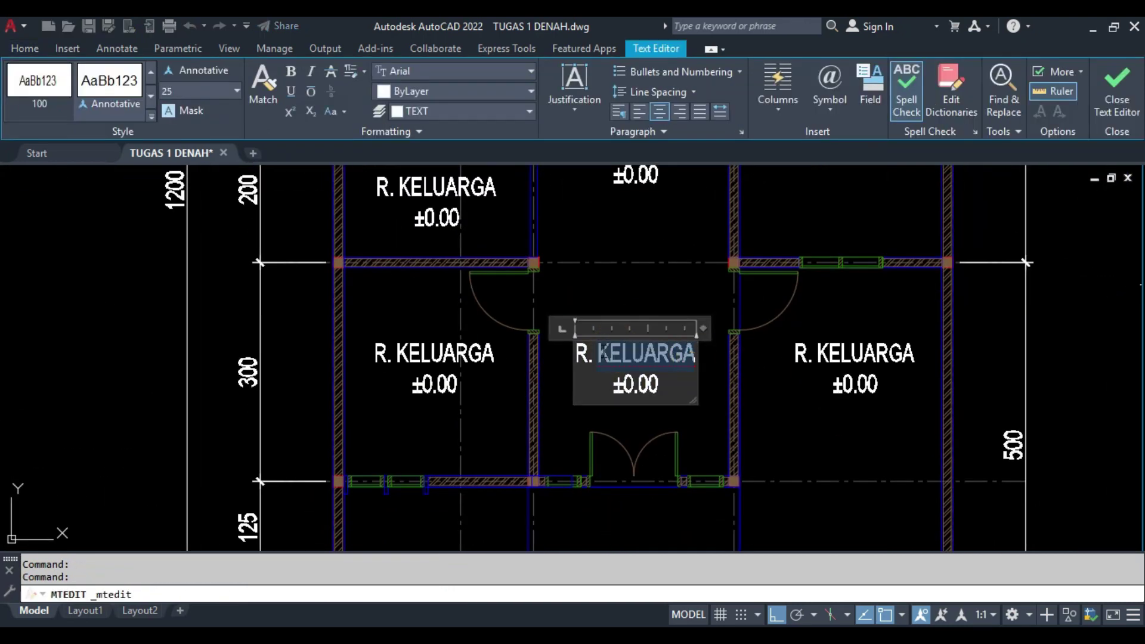
pyautogui.write('TAMU')
pyautogui.click(421, 335)
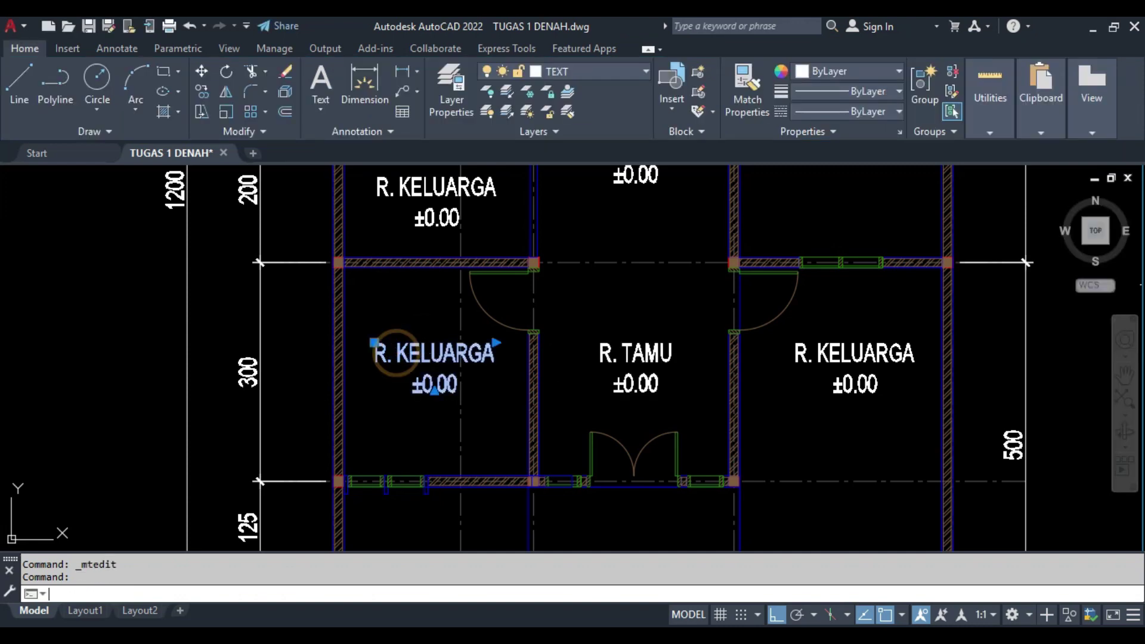
# - Rename the left label to KAMAR TIDUR ANAK on two lines above ±0.00
pyautogui.doubleClick(396, 352)
pyautogui.press('BackSpace')
pyautogui.press('BackSpace')
pyautogui.press('BackSpace')
pyautogui.press('BackSpace')
pyautogui.write('K')
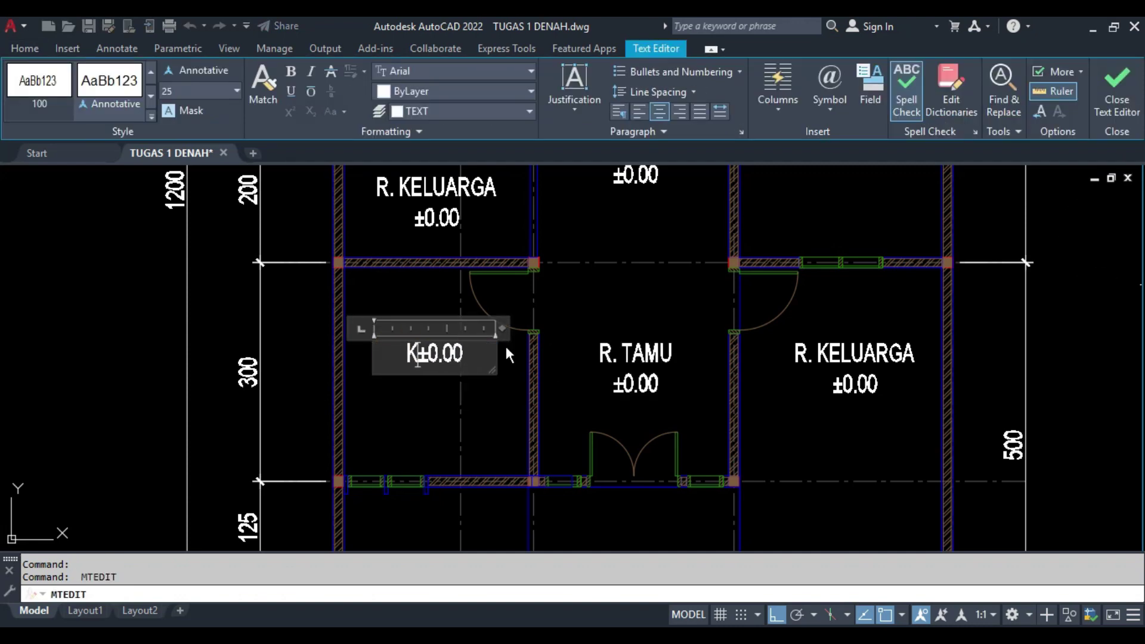
pyautogui.write('AMAR')
pyautogui.press('Return')
pyautogui.write('TIDUR AN')
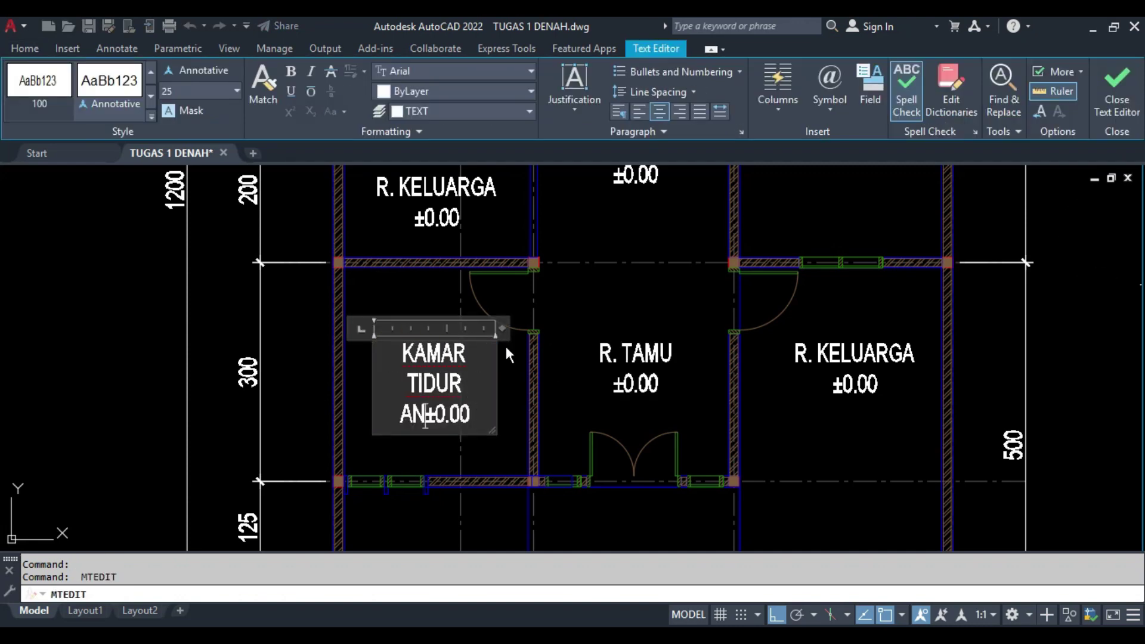
pyautogui.write('AK')
pyautogui.press('Return')
pyautogui.click(573, 321)
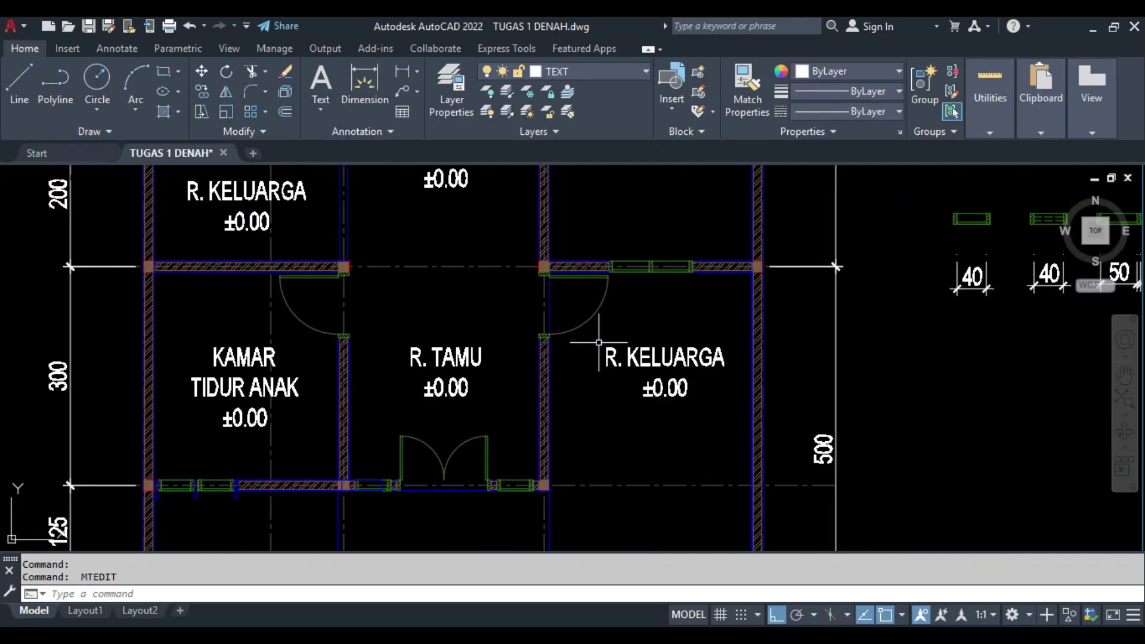
# - Bring the upper rooms into view and start moving an R. KELUARGA label, then cancel
pyautogui.moveTo(627, 379); pyautogui.dragTo(404, 401, button='middle')
pyautogui.click(284, 382)
pyautogui.write('m')
pyautogui.press('Return')
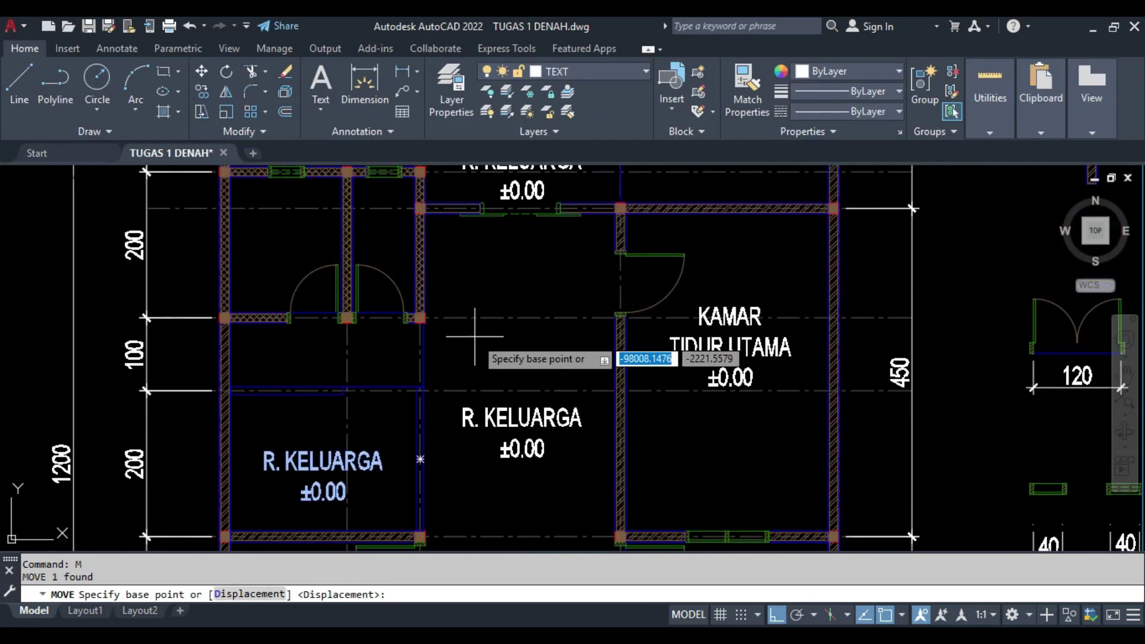
pyautogui.scroll(-3, 473, 332)
pyautogui.scroll(-2, 417, 358)
pyautogui.click(261, 432)
pyautogui.press('Escape')
# - Move the remaining R. KELUARGA label into the top-left room
pyautogui.scroll(5, 420, 337)
pyautogui.click(421, 333)
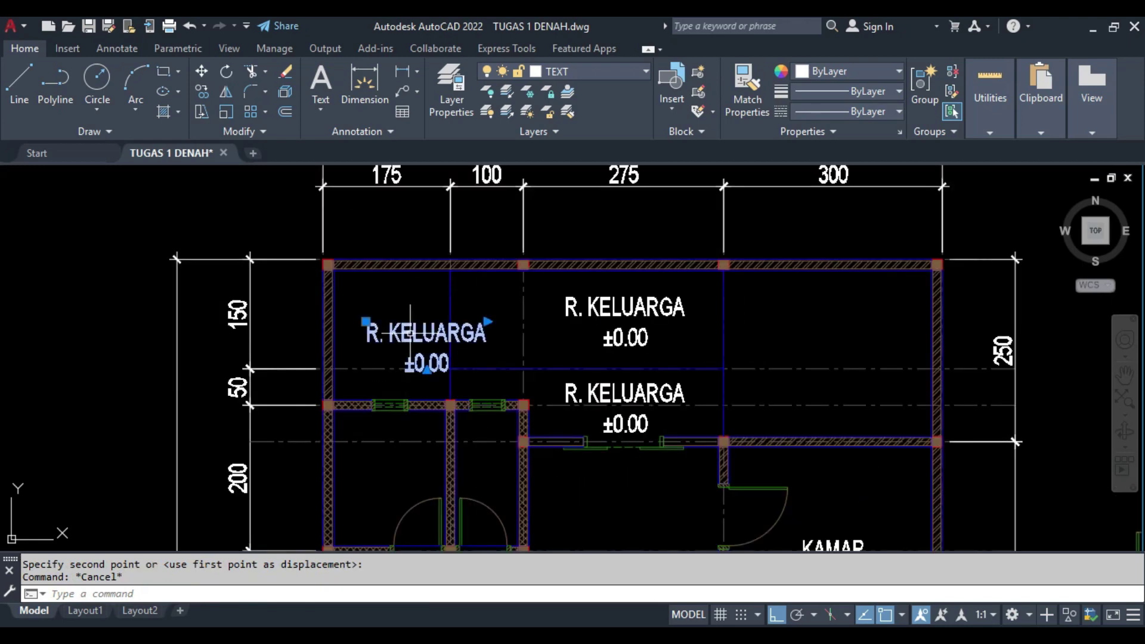
pyautogui.write('m')
pyautogui.press('Return')
pyautogui.click(384, 328)
pyautogui.click(424, 280)
# - Rename the top-left room label to LAUNDRY with ±0.00 beneath
pyautogui.click(396, 281)
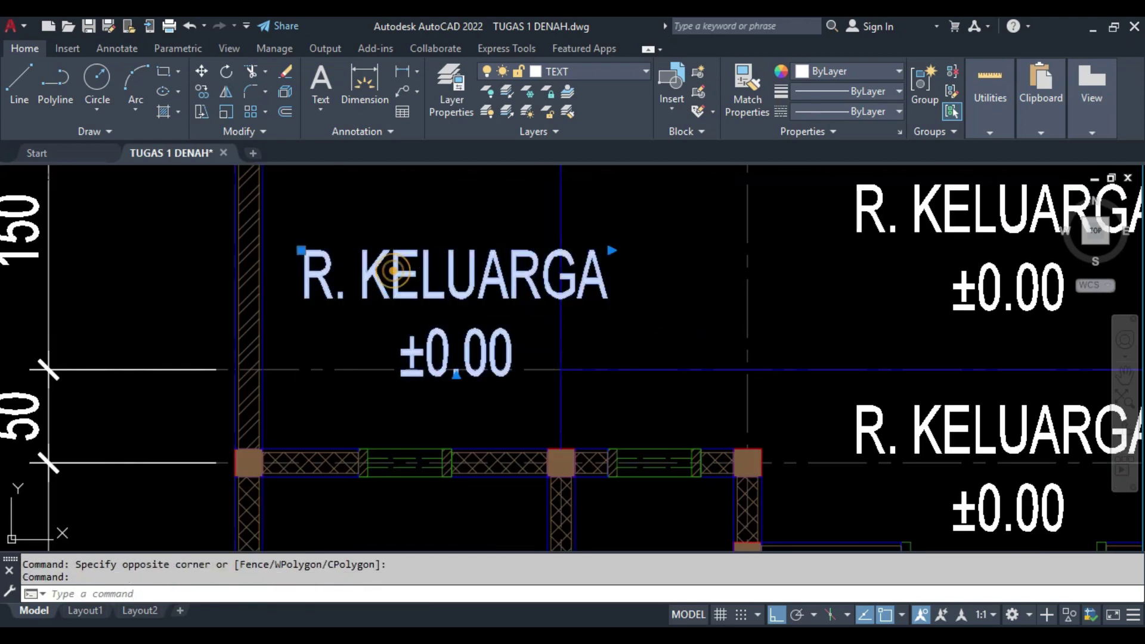
pyautogui.doubleClick(396, 276)
pyautogui.write('LAUNDRY±0.00')
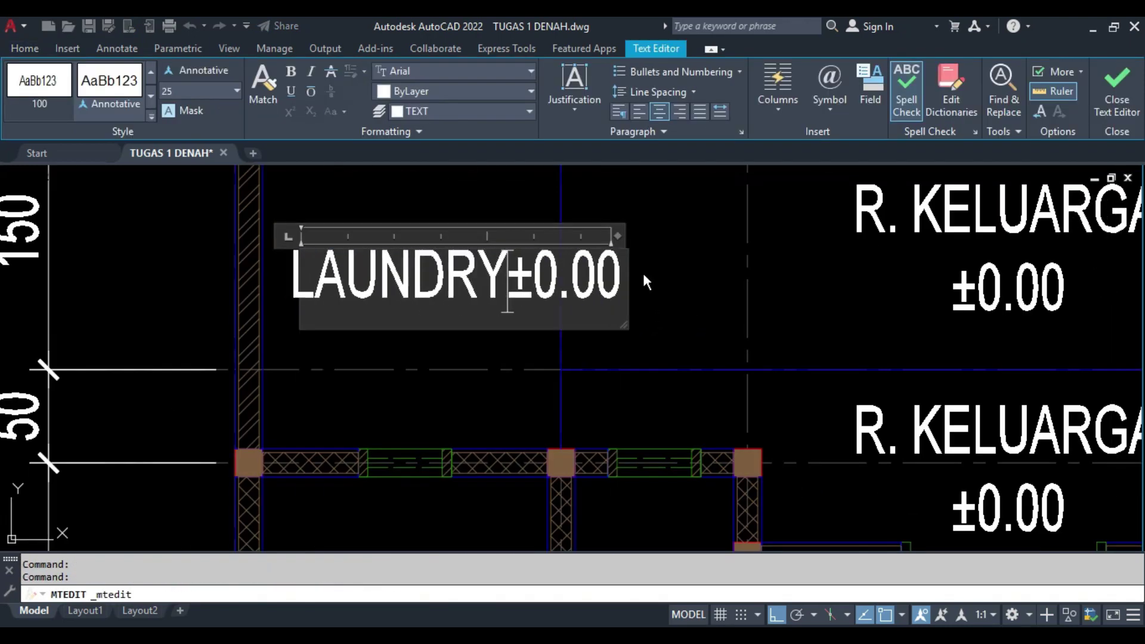
pyautogui.press('Return')
pyautogui.click(642, 298)
# - Reposition the LAUNDRY label with two successive moves
pyautogui.click(358, 256)
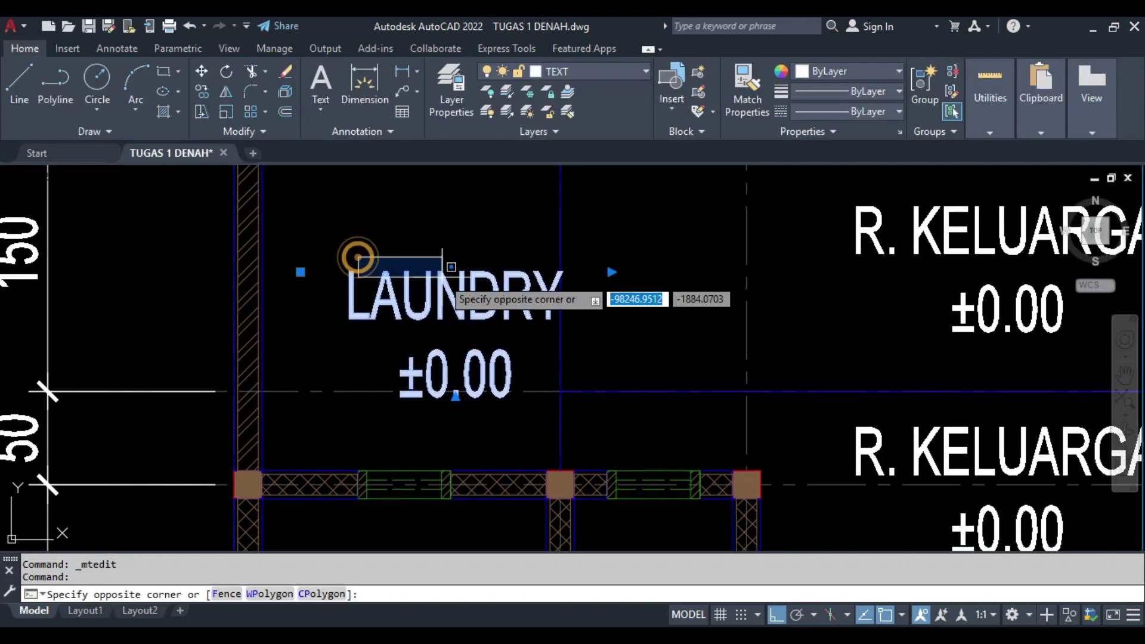
pyautogui.click(596, 384)
pyautogui.write('m')
pyautogui.press('Return')
pyautogui.click(406, 374)
pyautogui.click(334, 418)
pyautogui.write('m')
pyautogui.press('Return')
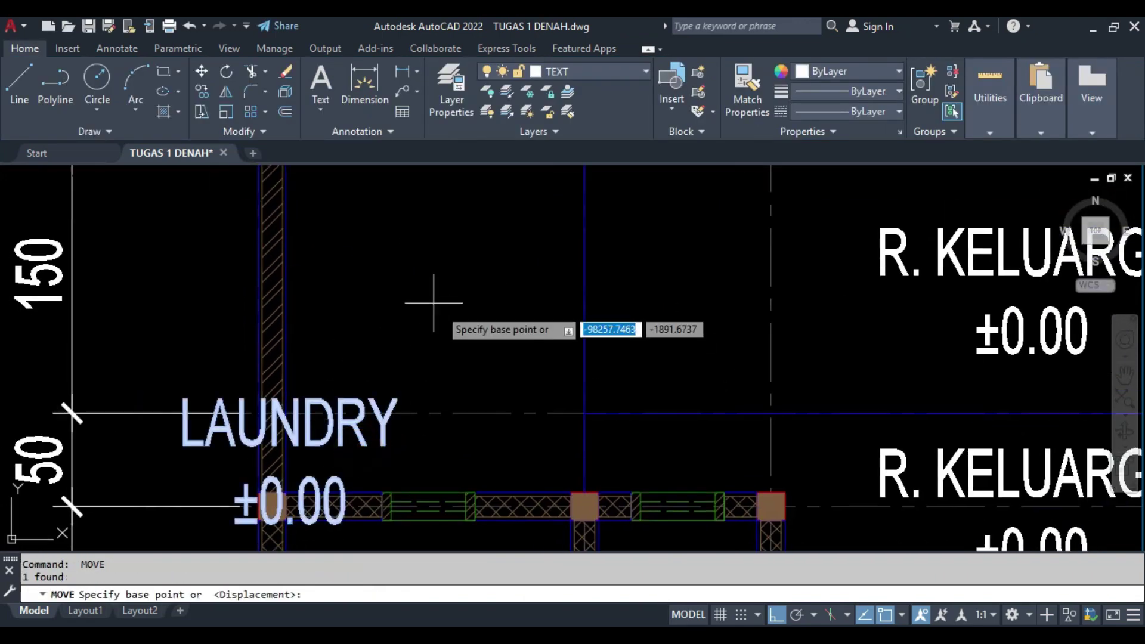
pyautogui.click(421, 307)
pyautogui.click(549, 298)
# - Settle the LAUNDRY label in the top-left room
pyautogui.click(457, 346)
pyautogui.scroll(-5, 452, 185)
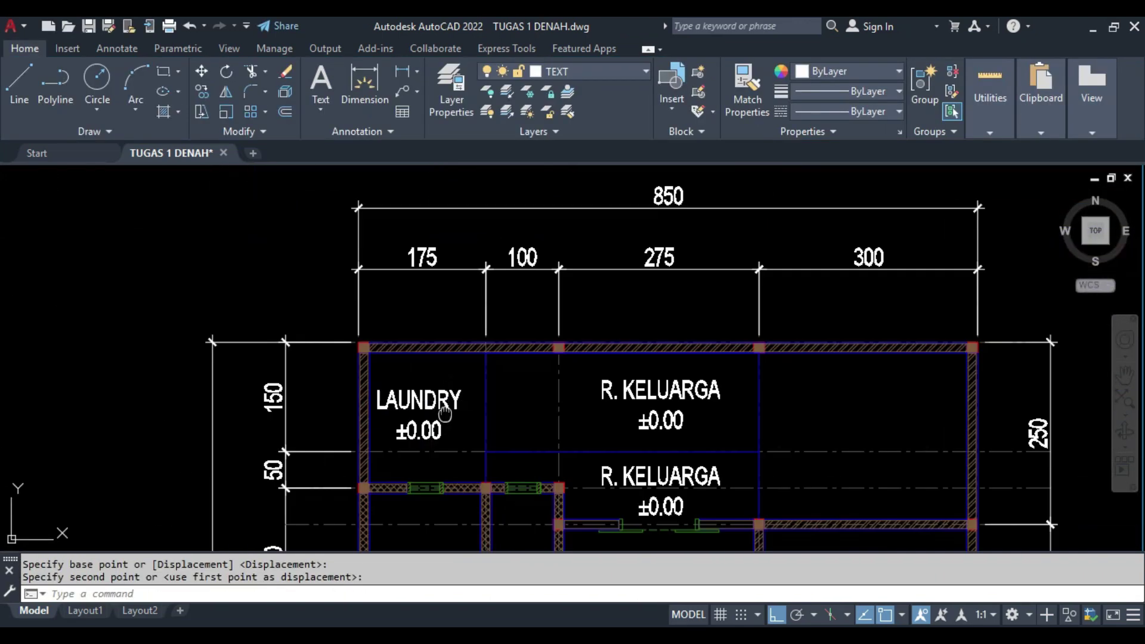
pyautogui.click(393, 358)
pyautogui.write('m')
pyautogui.press('Return')
pyautogui.click(484, 360)
pyautogui.click(349, 325)
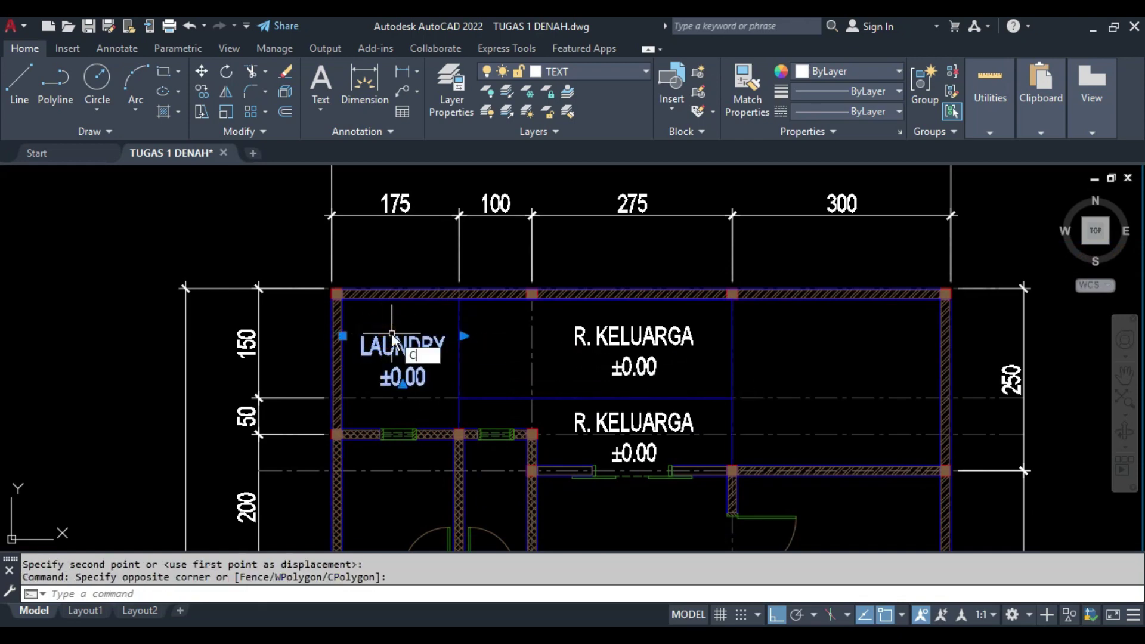
# - Copy the LAUNDRY label into the top-right room with CO
pyautogui.write('co')
pyautogui.press('Return')
pyautogui.scroll(-3, 459, 364)
pyautogui.click(372, 232)
pyautogui.click(636, 233)
pyautogui.press('Escape')
# - Rename the copied label to DAPUR ±0.00 and shift it slightly lower in the kitchen
pyautogui.scroll(2, 645, 244)
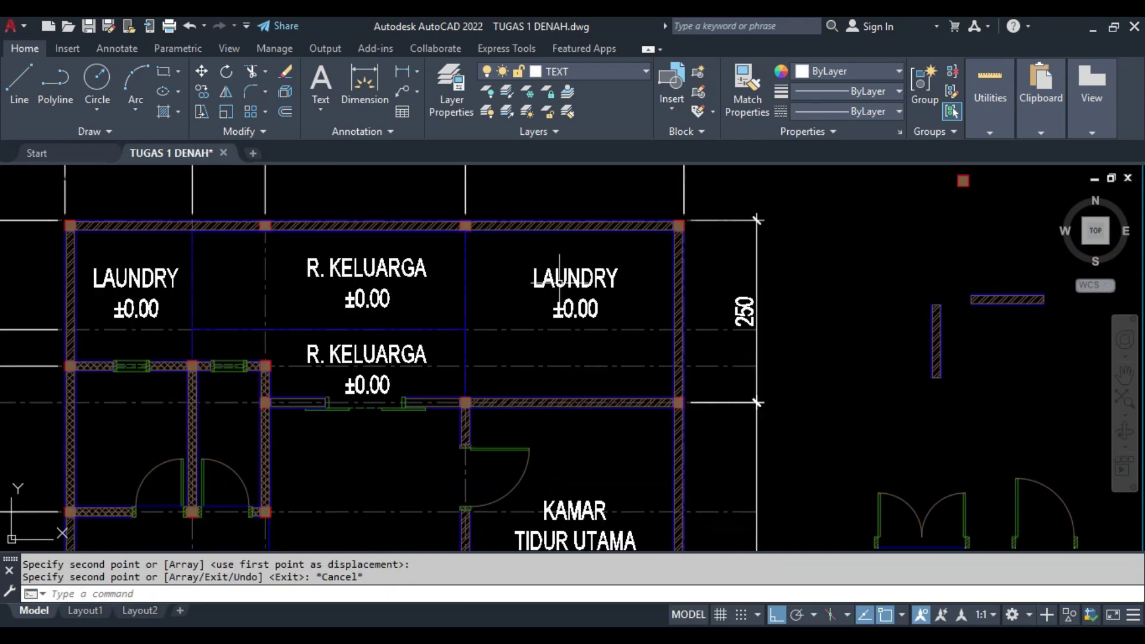
pyautogui.doubleClick(623, 278)
pyautogui.write('DAPUR±0.00')
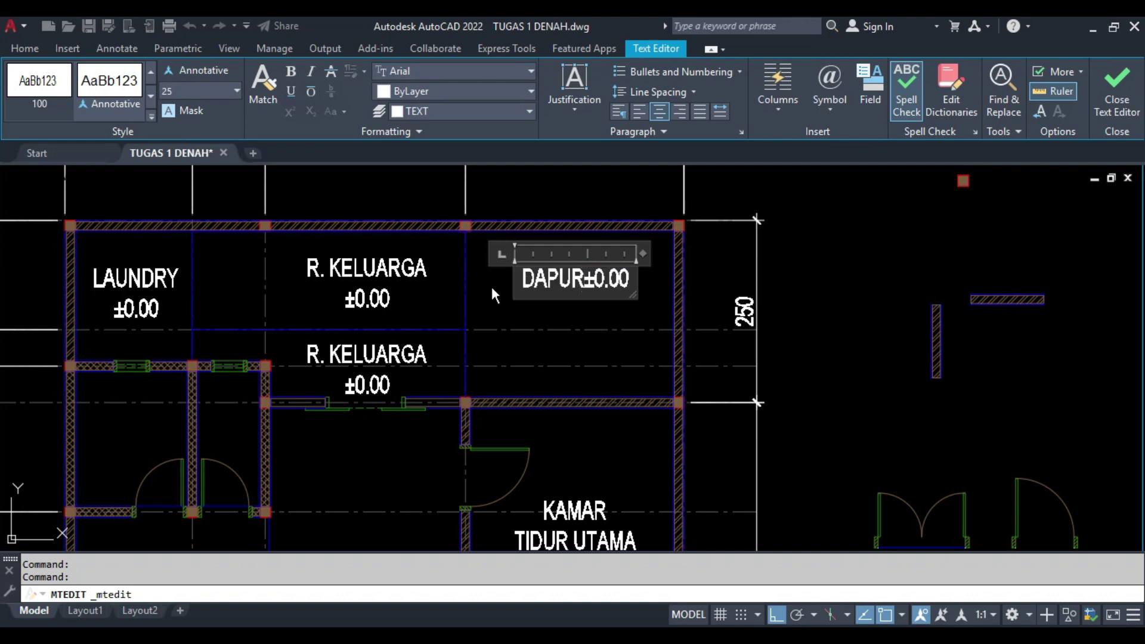
pyautogui.press('Return')
pyautogui.click(875, 258)
pyautogui.click(575, 280)
pyautogui.write('m')
pyautogui.press('Return')
pyautogui.click(837, 263)
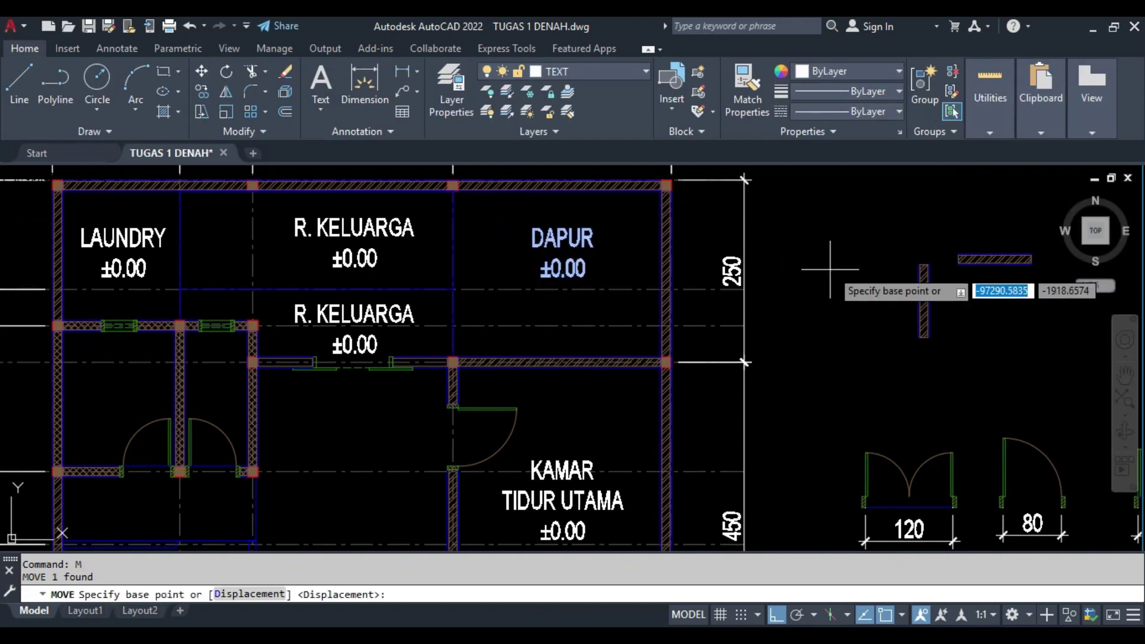
pyautogui.click(836, 287)
pyautogui.moveTo(338, 232); pyautogui.dragTo(421, 221, button='middle')
# - Relabel the two R. KELUARGA copies as TAMAN -0.10 and TERAS -0.05
pyautogui.doubleClick(421, 222)
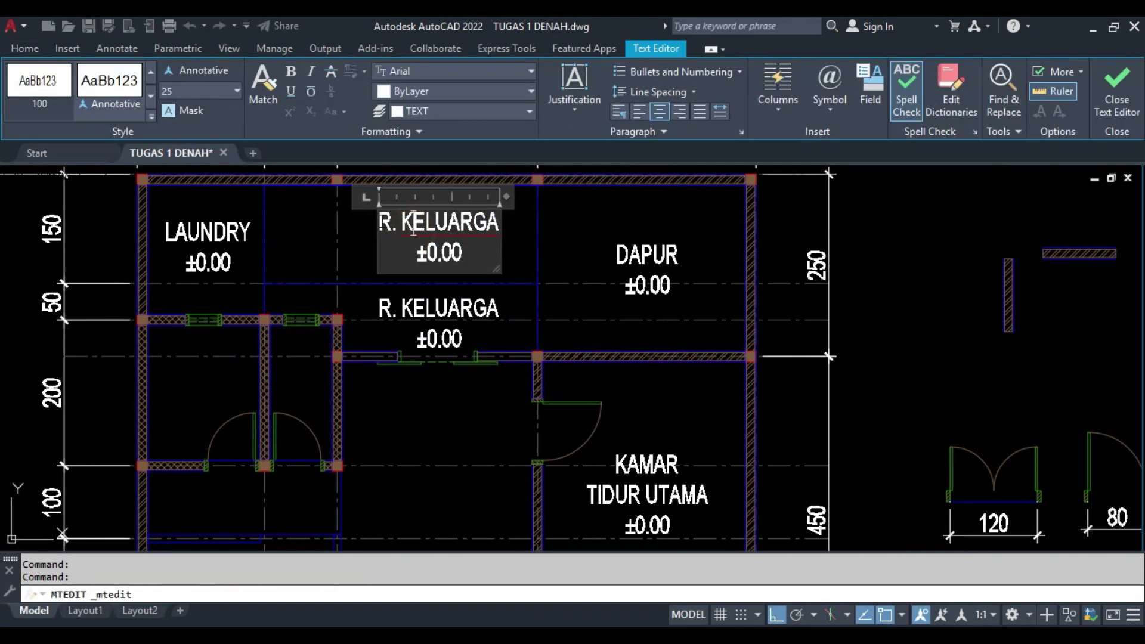
pyautogui.write('TAMAN')
pyautogui.press('Return')
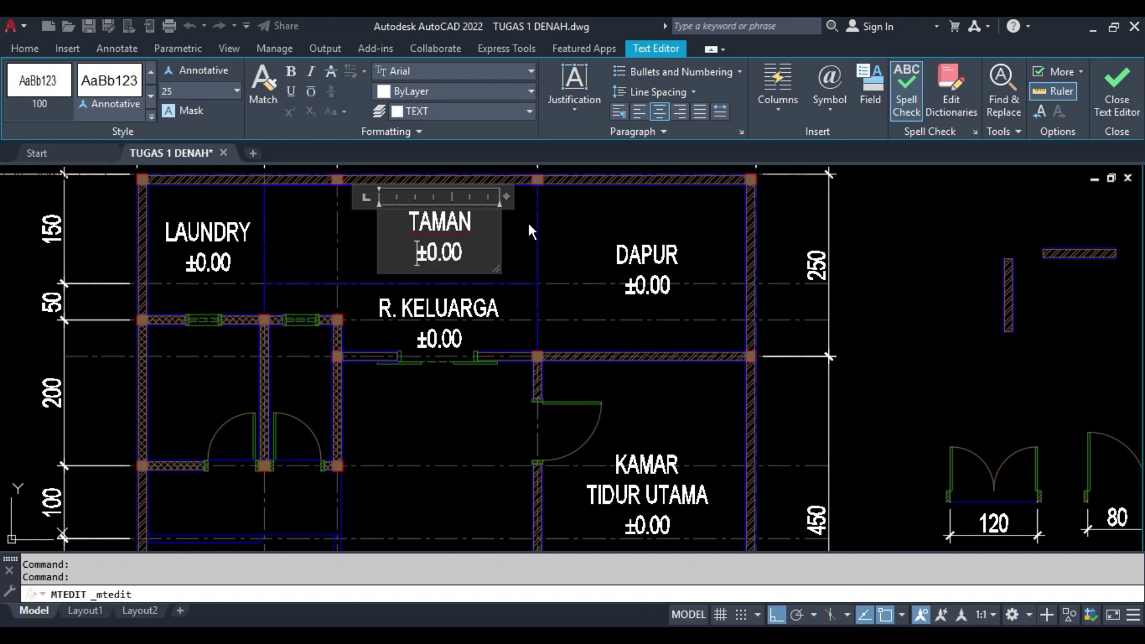
pyautogui.press('BackSpace')
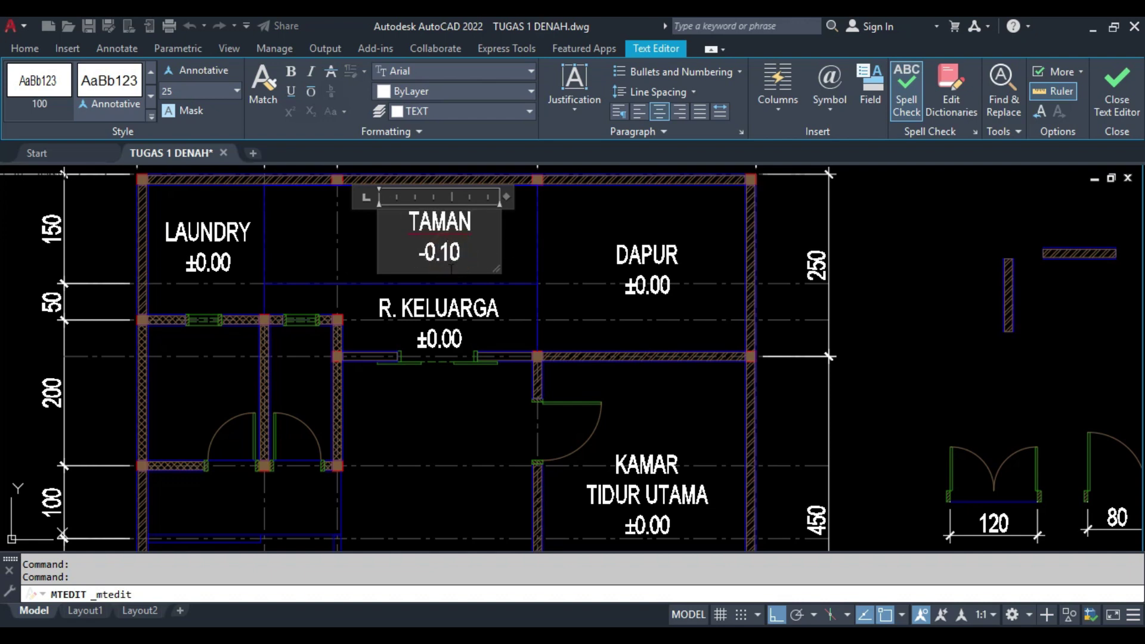
pyautogui.click(435, 307)
pyautogui.doubleClick(401, 307)
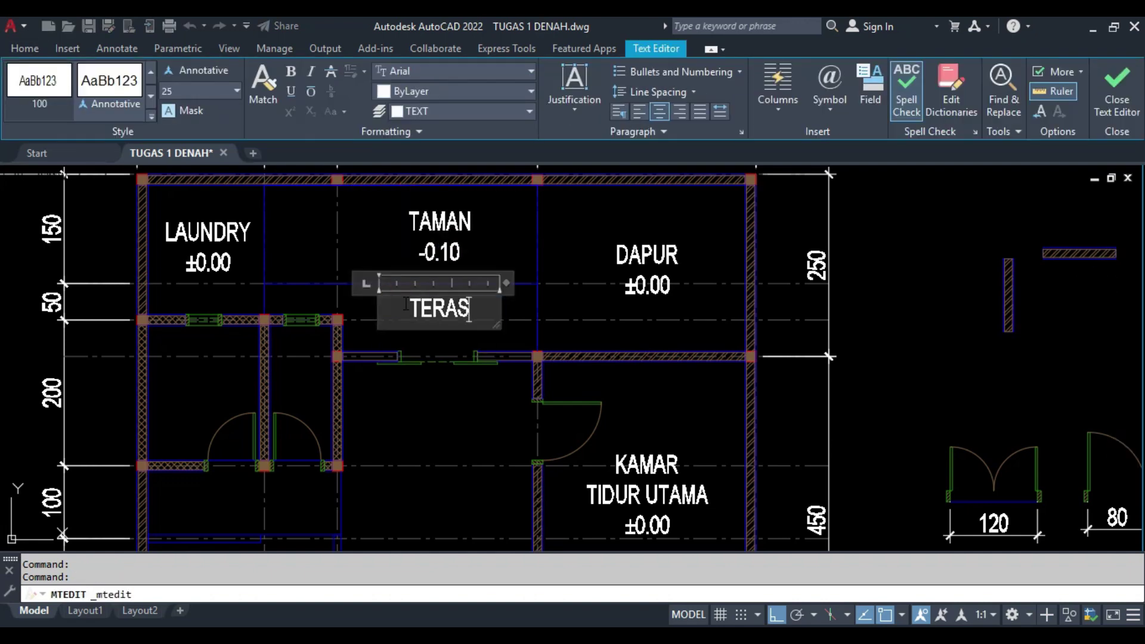
pyautogui.click(576, 222)
# - Copy the TAMAN label toward the front of the plan
pyautogui.write('co')
pyautogui.press('Return')
pyautogui.click(537, 301)
pyautogui.scroll(-5, 537, 301)
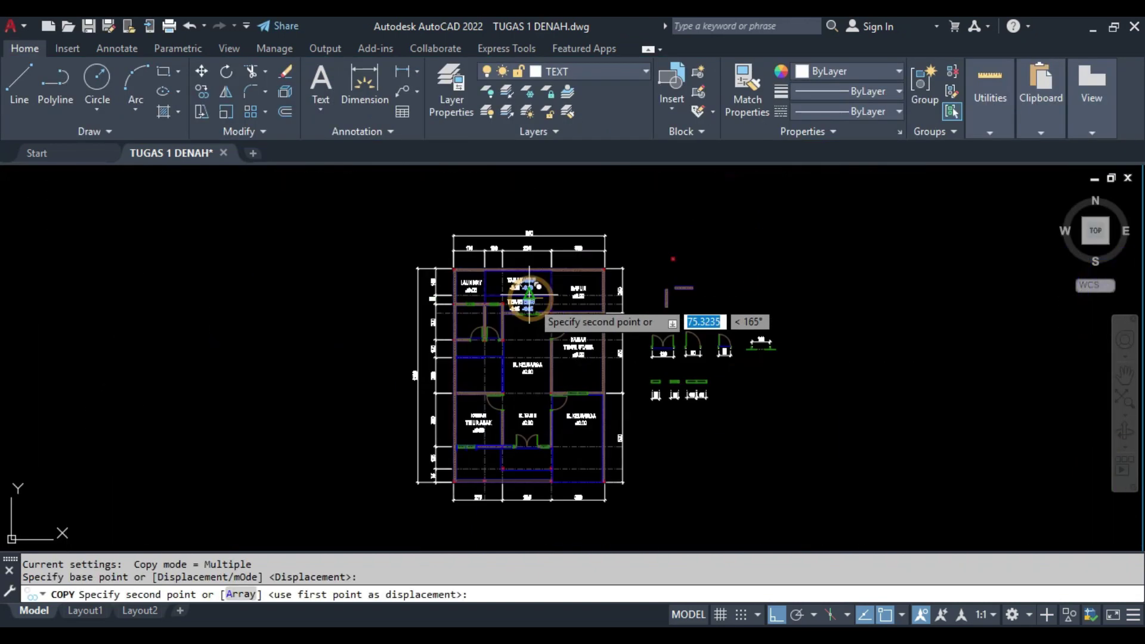
pyautogui.scroll(5, 525, 298)
pyautogui.click(525, 292)
pyautogui.press('Escape')
pyautogui.scroll(5, 525, 291)
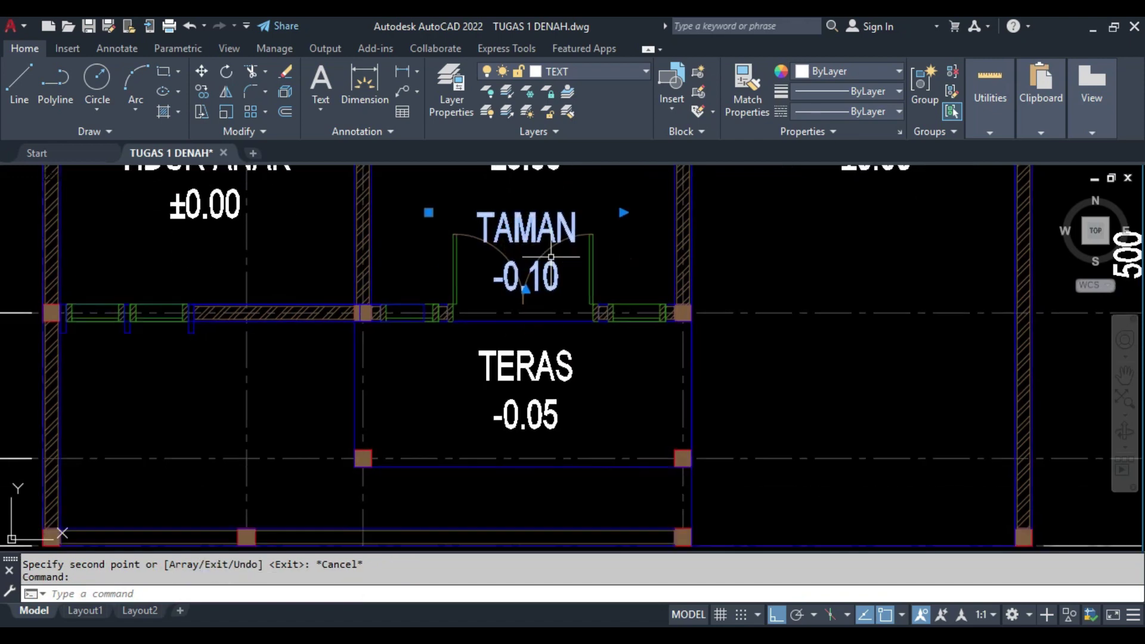
# - Move the TAMAN copy into the 125 front garden strip
pyautogui.write('m')
pyautogui.press('Return')
pyautogui.click(524, 199)
pyautogui.click(540, 344)
pyautogui.press('Escape')
pyautogui.moveTo(847, 334); pyautogui.dragTo(882, 324, button='middle')
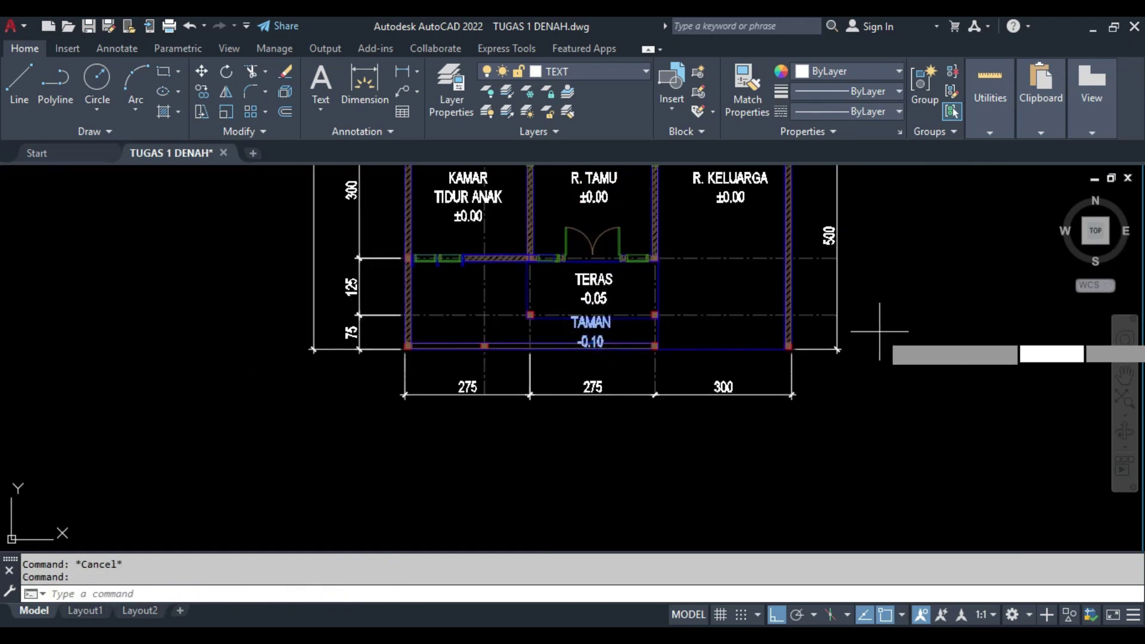
pyautogui.click(813, 333)
pyautogui.scroll(3, 614, 334)
pyautogui.click(775, 316)
pyautogui.write('m')
pyautogui.press('Return')
pyautogui.click(365, 421)
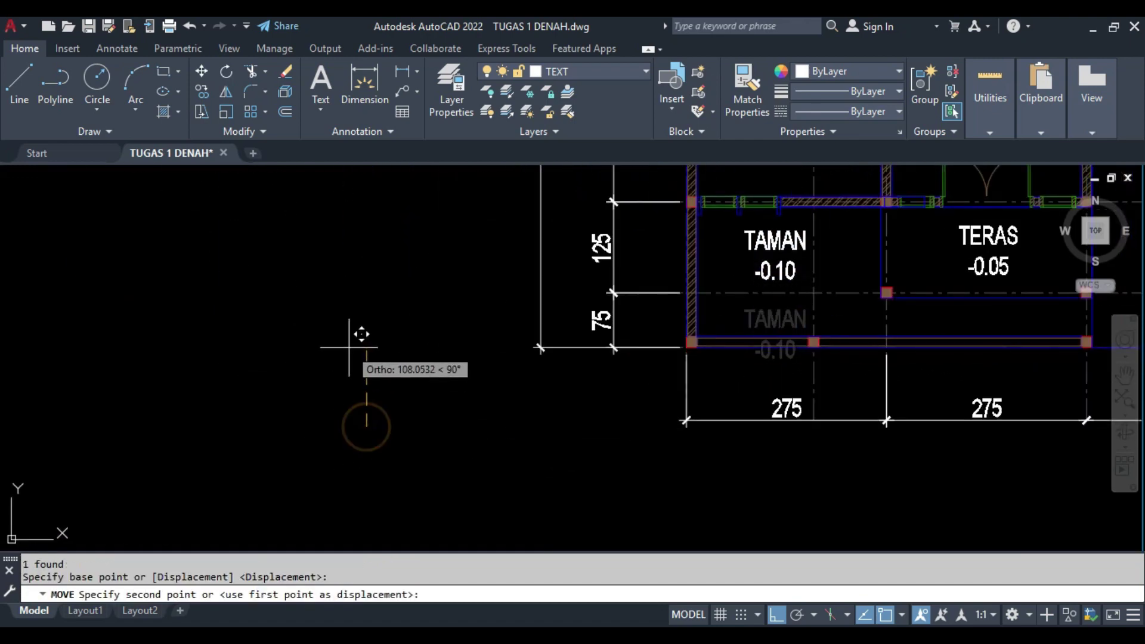
pyautogui.click(358, 370)
# - Relabel the right R. KELUARGA copy as CARPORT -0.15 and move it into the carport
pyautogui.doubleClick(484, 306)
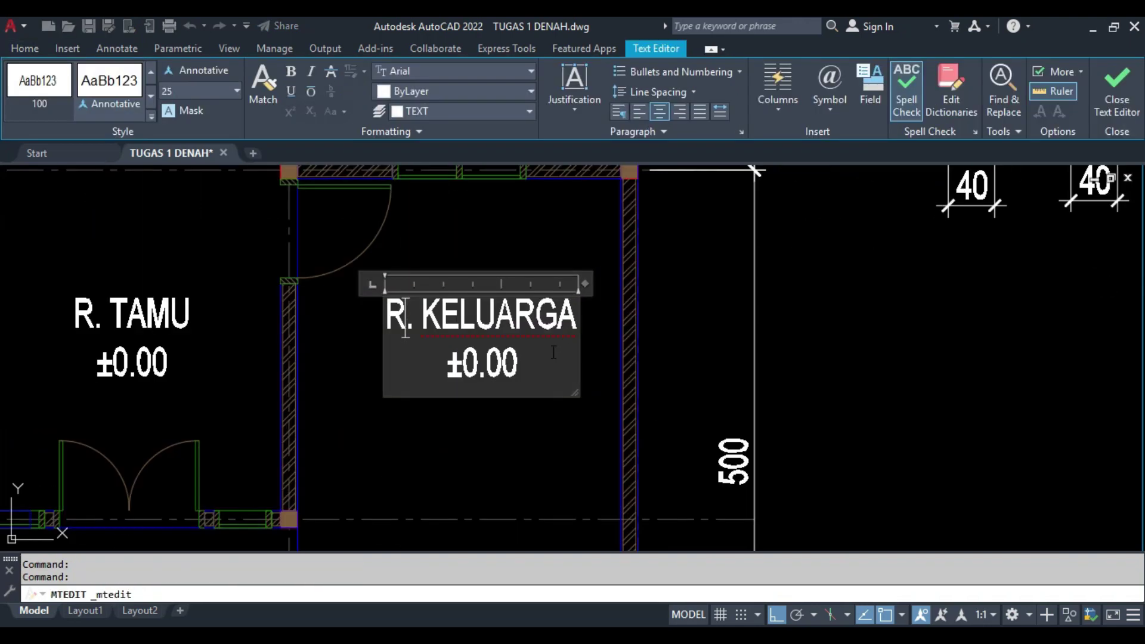
pyautogui.write('CARPORT')
pyautogui.press('Return')
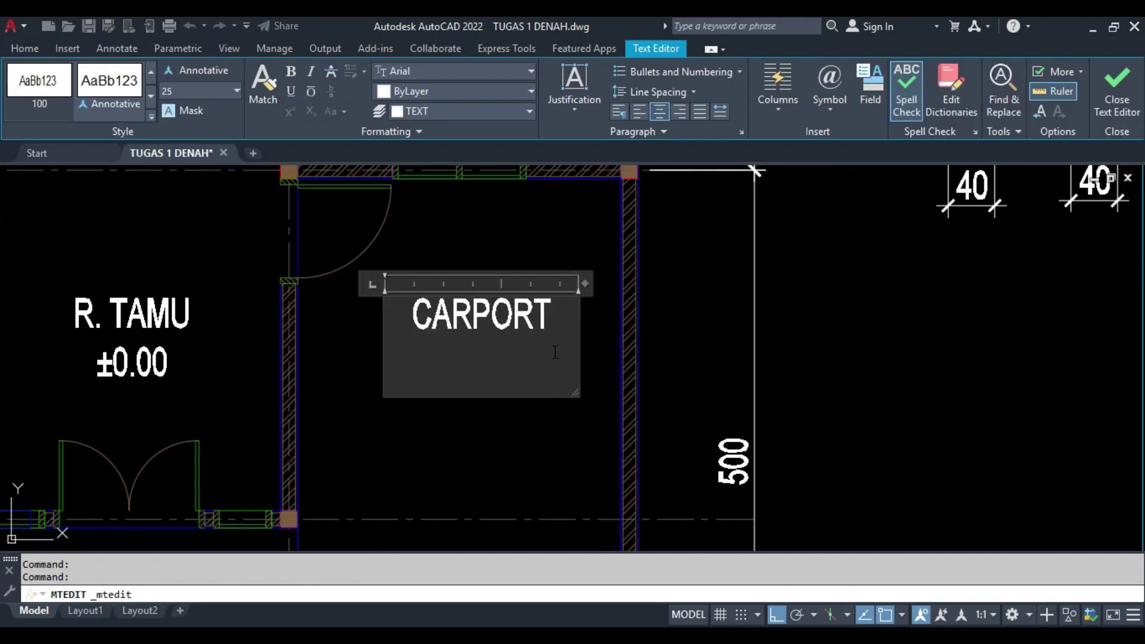
pyautogui.write('-0.15')
pyautogui.hotkey('ctrl', 'Return')
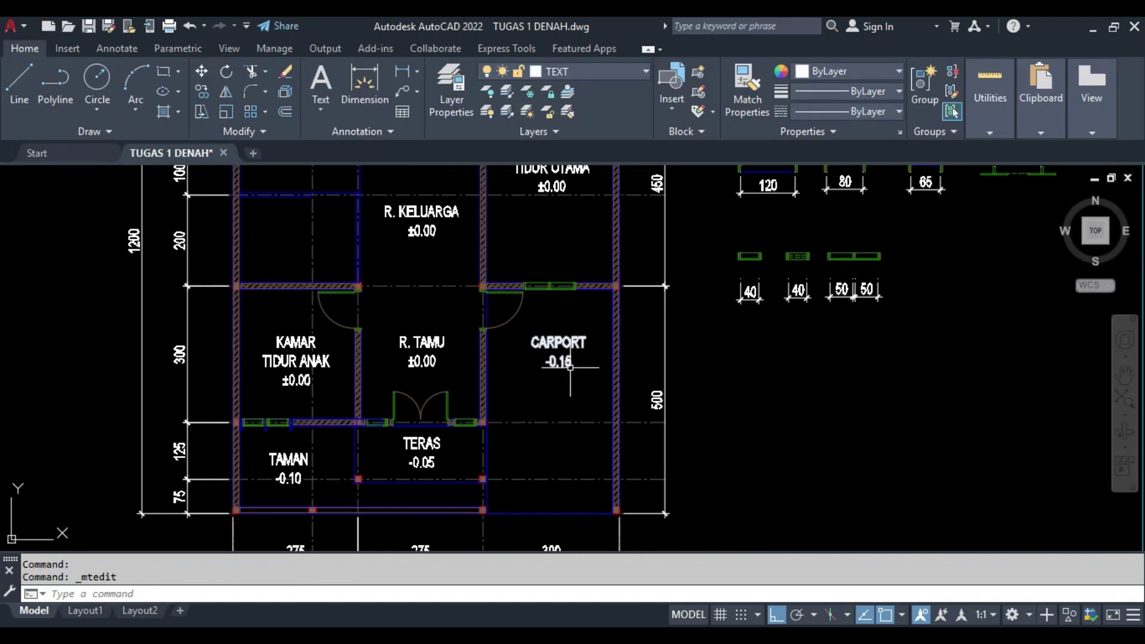
pyautogui.write('m')
pyautogui.press('Return')
pyautogui.click(685, 396)
pyautogui.click(603, 414)
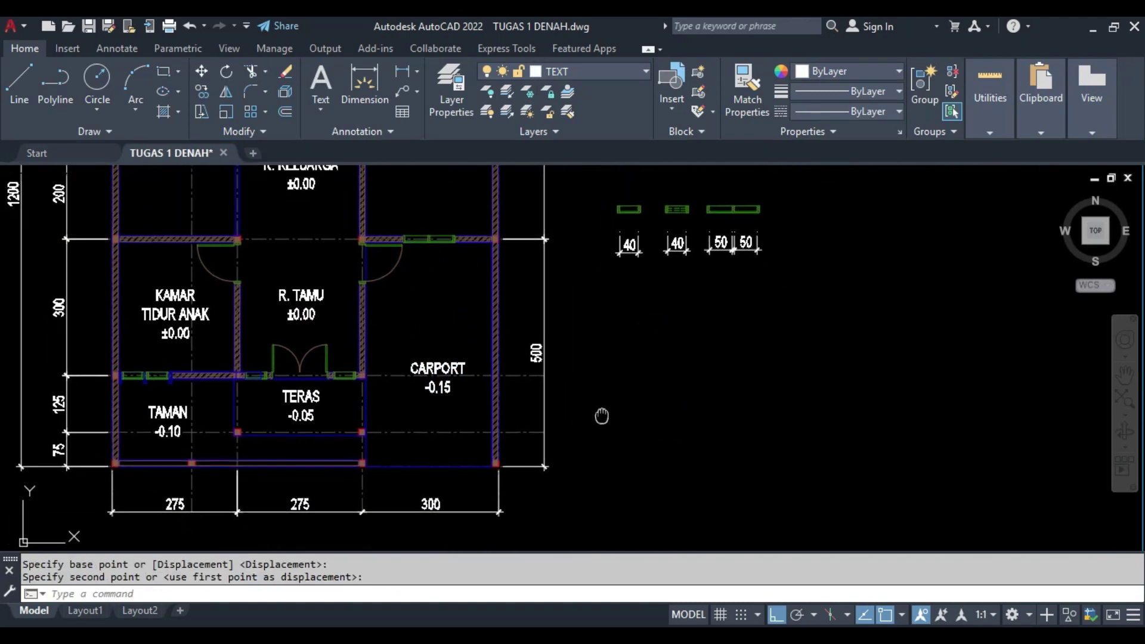
pyautogui.moveTo(603, 414); pyautogui.dragTo(550, 473, button='middle')
pyautogui.scroll(2, 550, 473)
pyautogui.moveTo(690, 314); pyautogui.dragTo(614, 366, button='middle')
# - Copy the TERAS label toward the lower-left rooms
pyautogui.click(614, 365)
pyautogui.click(614, 365)
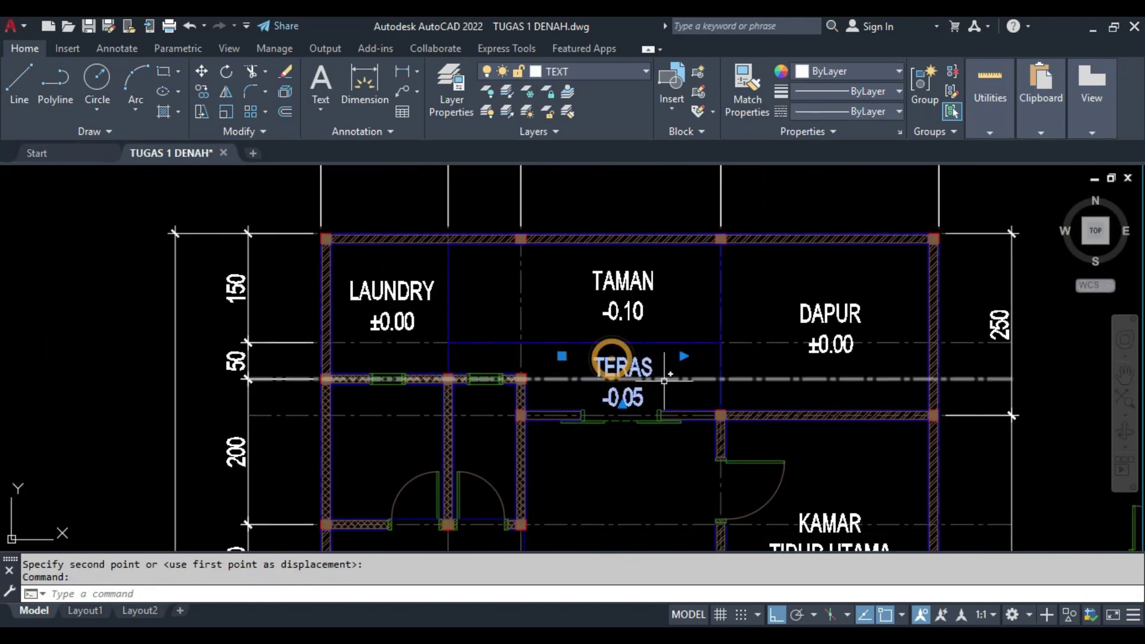
pyautogui.write('co')
pyautogui.press('Return')
pyautogui.click(646, 361)
pyautogui.scroll(2, 396, 456)
pyautogui.click(385, 498)
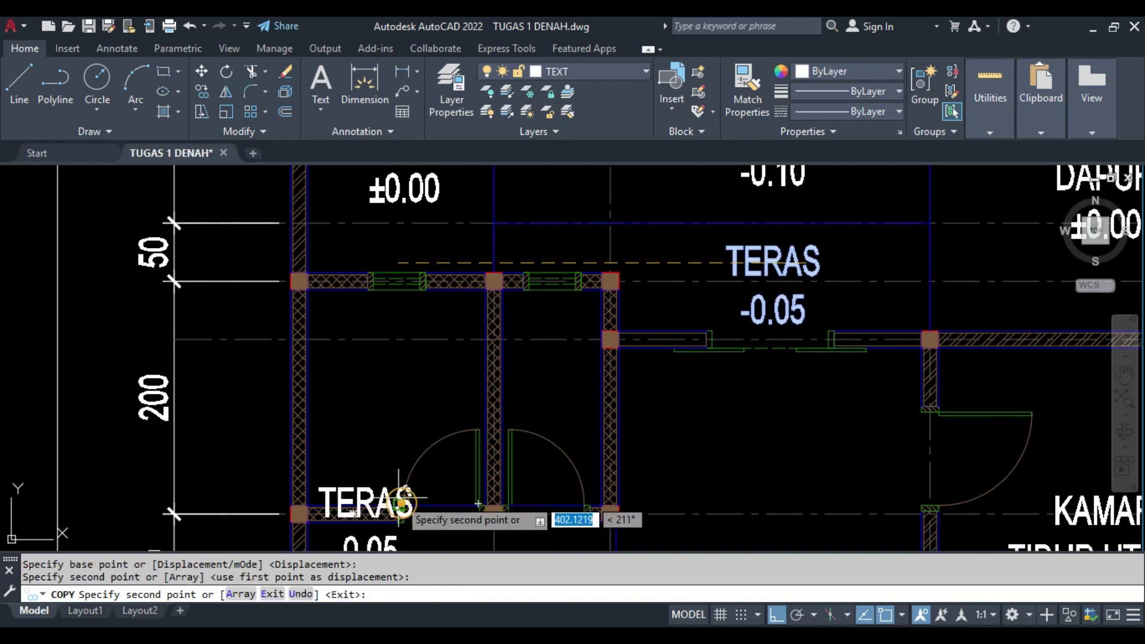
pyautogui.press('Escape')
pyautogui.press('Escape')
# - Move the TERAS copy into the bathroom
pyautogui.write('m')
pyautogui.press('Return')
pyautogui.scroll(-3, 383, 439)
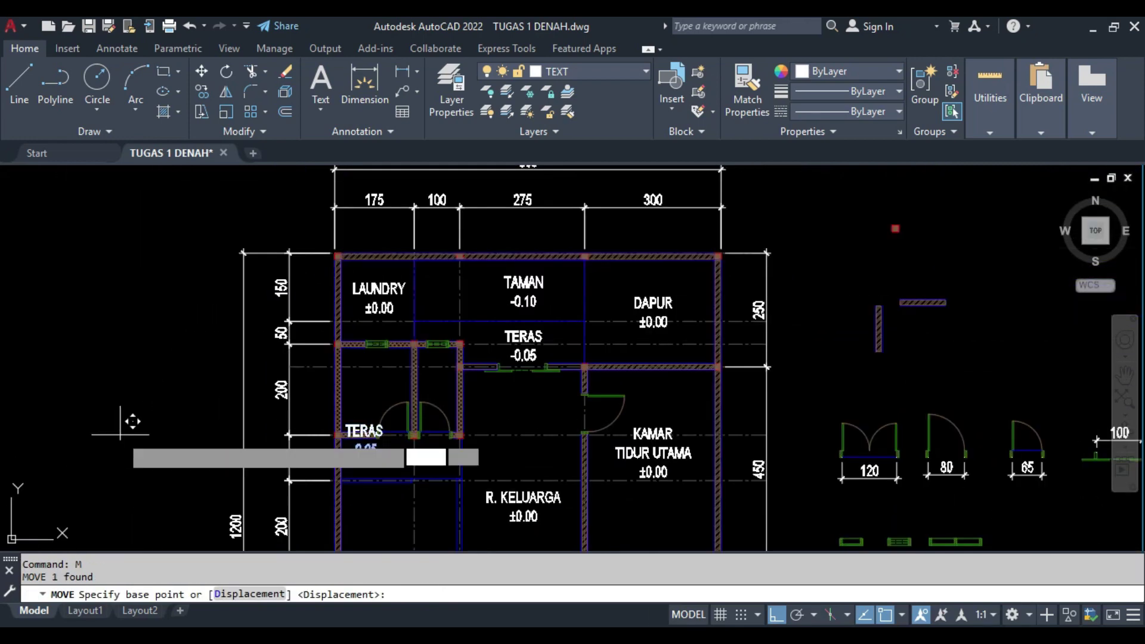
pyautogui.click(358, 417)
pyautogui.click(117, 392)
pyautogui.press('Return')
pyautogui.click(360, 391)
pyautogui.scroll(3, 405, 382)
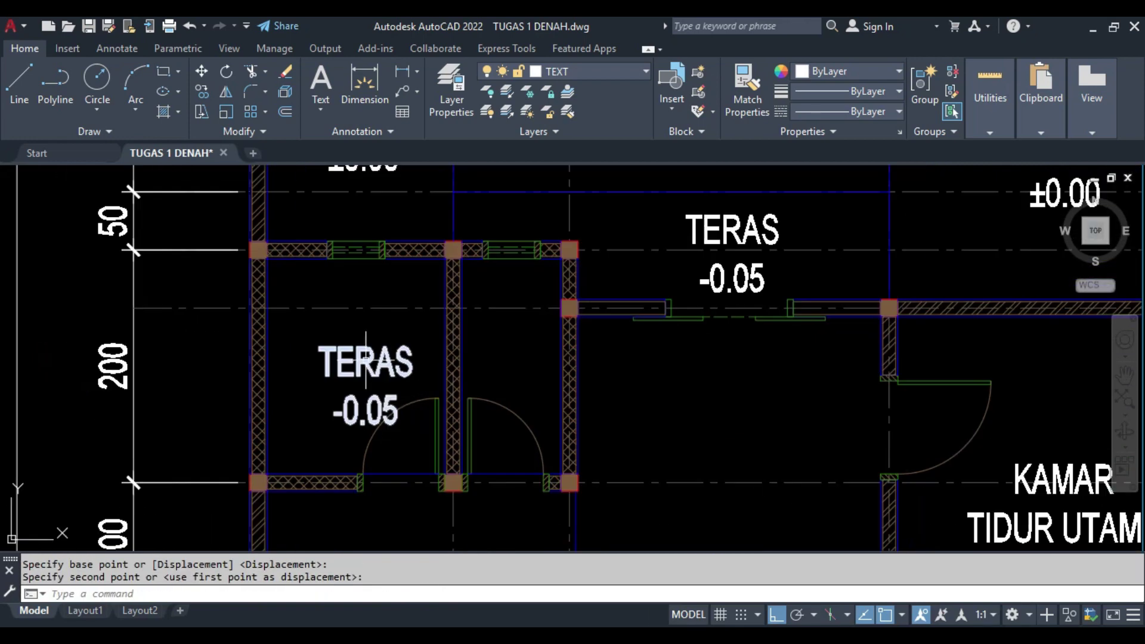
pyautogui.click(358, 382)
pyautogui.click(671, 313)
pyautogui.click(585, 422)
# - Change the bathroom label to KM/WC -0.05 and reposition it
pyautogui.doubleClick(585, 421)
pyautogui.write('KM/WC')
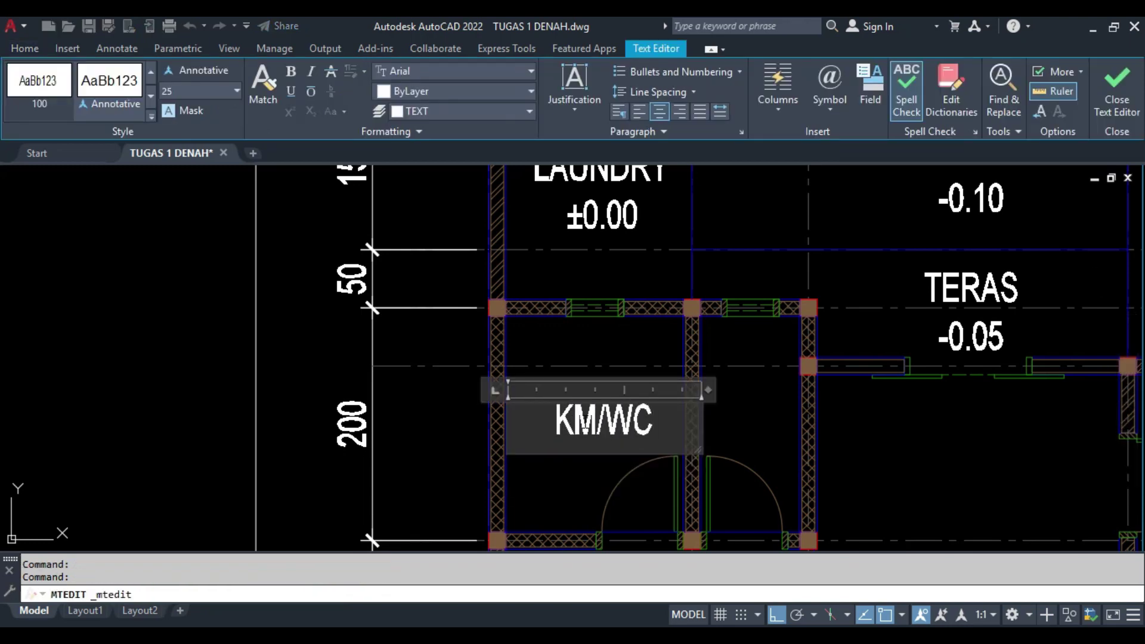
pyautogui.press('Return')
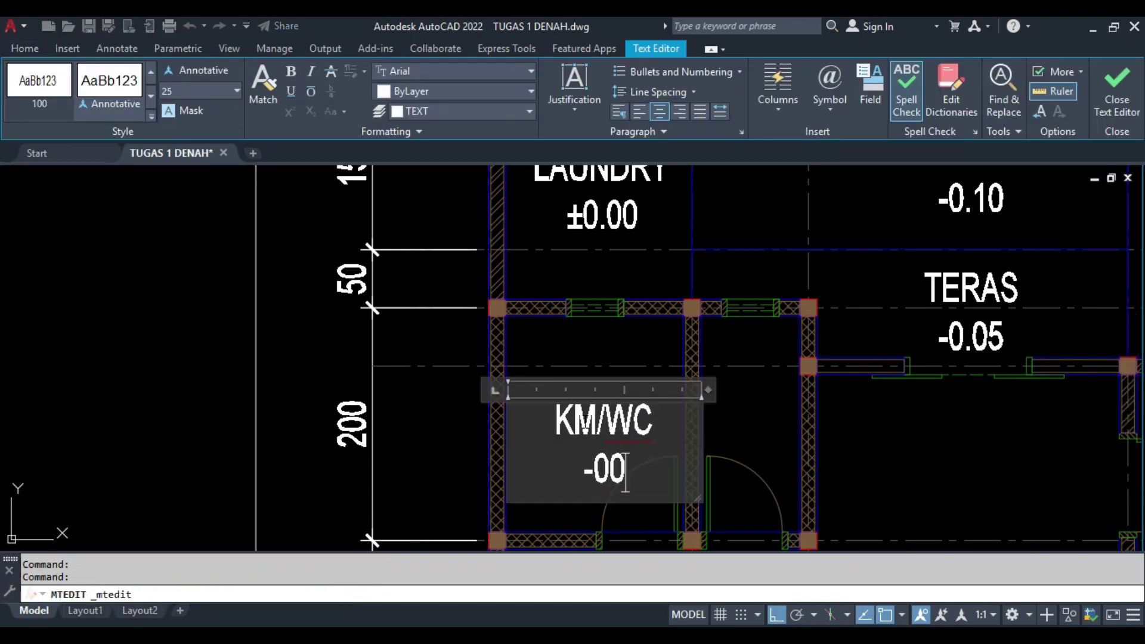
pyautogui.click(716, 430)
pyautogui.moveTo(716, 429); pyautogui.dragTo(685, 401, button='middle')
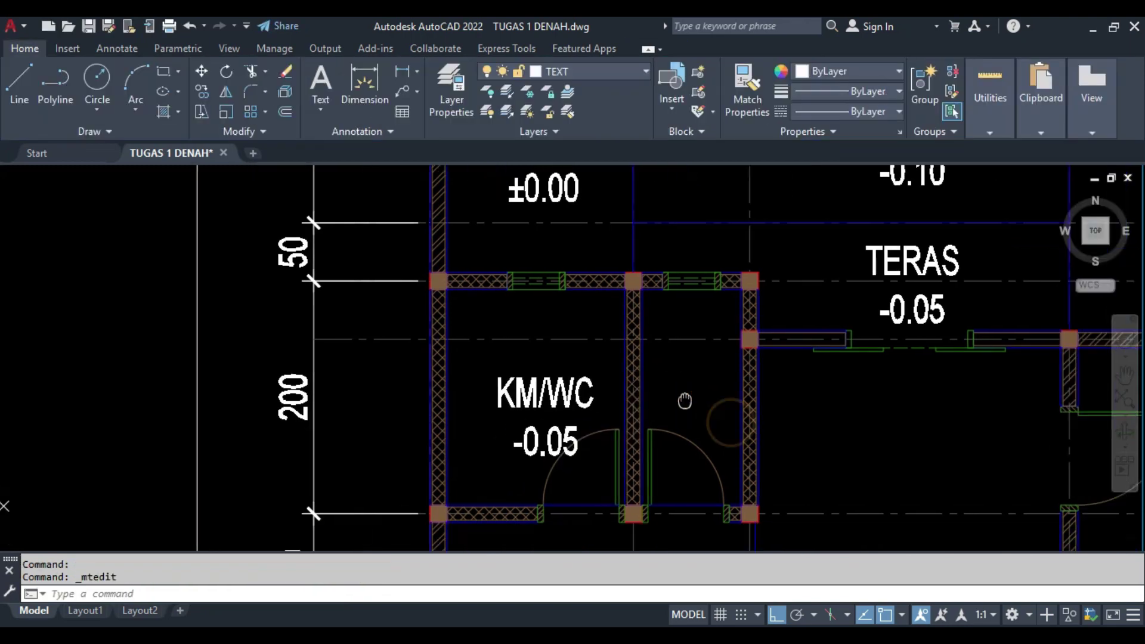
pyautogui.write('m')
pyautogui.press('Return')
pyautogui.click(755, 422)
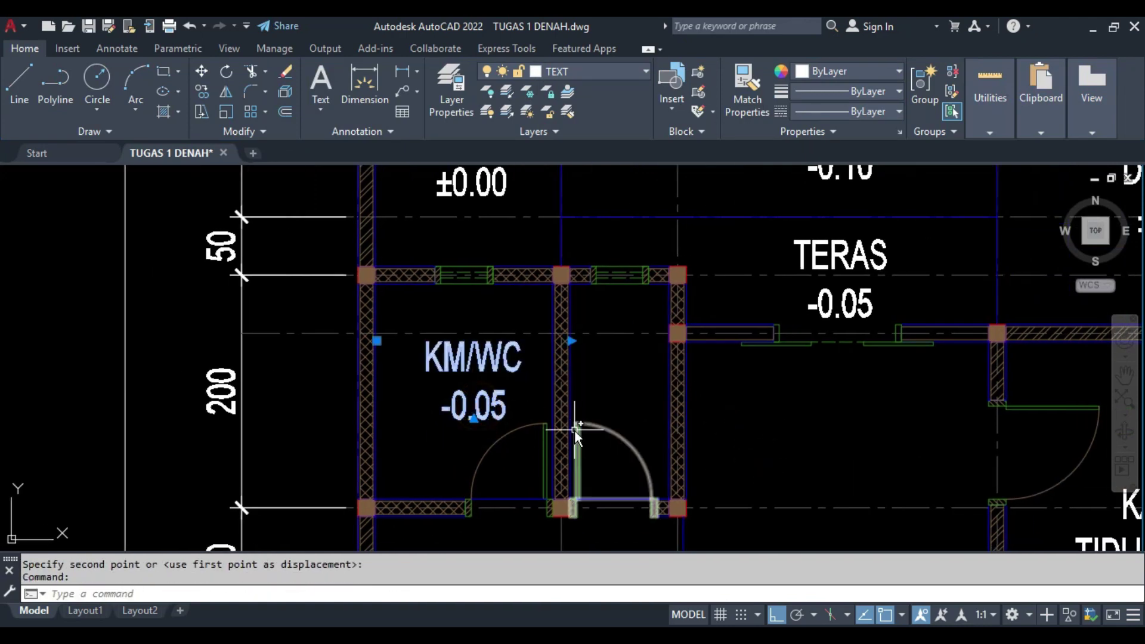
# - Copy the KM/WC label into the adjacent small room and edit it to read WC
pyautogui.write('co')
pyautogui.press('Return')
pyautogui.moveTo(575, 429); pyautogui.dragTo(480, 426, button='middle')
pyautogui.click(662, 455)
pyautogui.click(789, 435)
pyautogui.press('Escape')
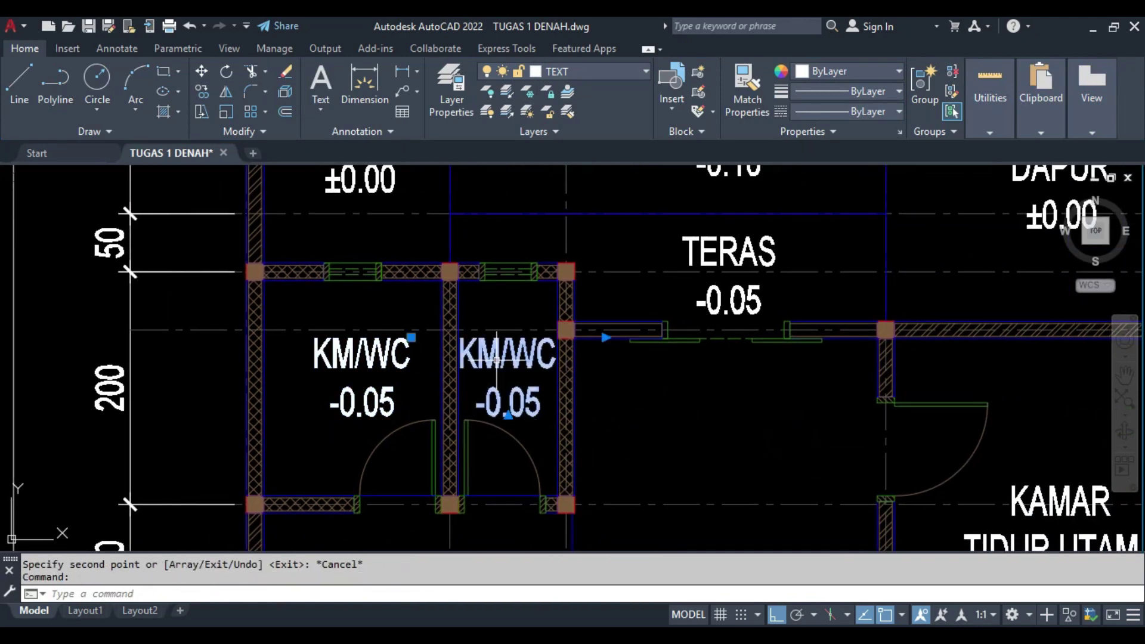
pyautogui.doubleClick(498, 360)
pyautogui.press('Delete')
pyautogui.click(690, 404)
# - Copy the WC label below and edit it into a -0.03 elevation label
pyautogui.click(499, 351)
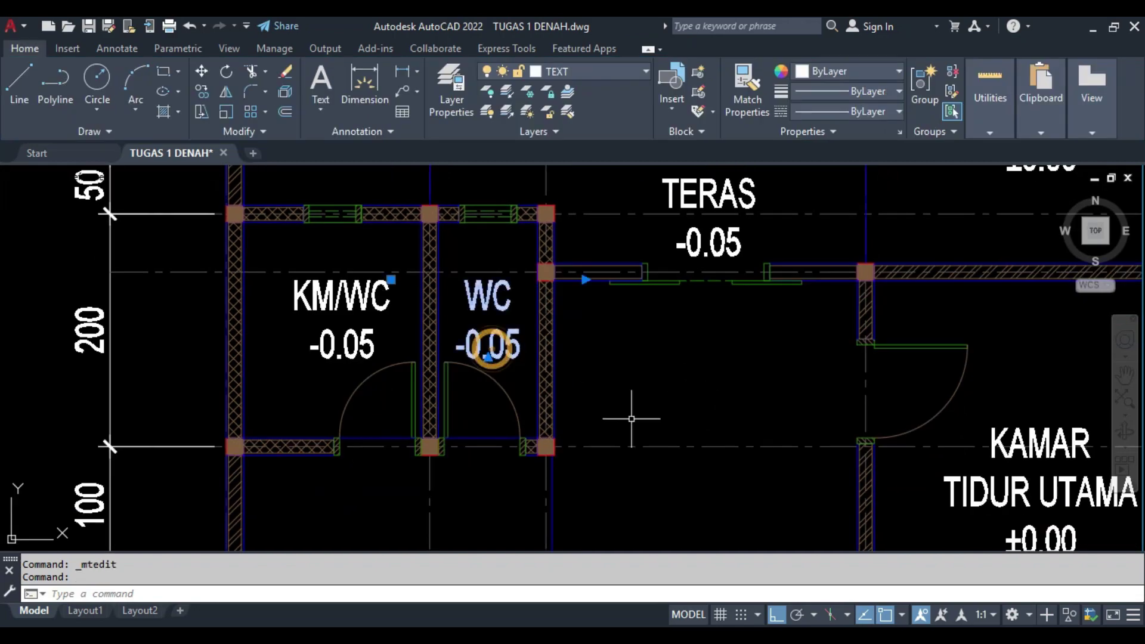
pyautogui.scroll(-2, 537, 394)
pyautogui.write('co')
pyautogui.press('Return')
pyautogui.moveTo(510, 274); pyautogui.dragTo(376, 272, button='middle')
pyautogui.click(859, 303)
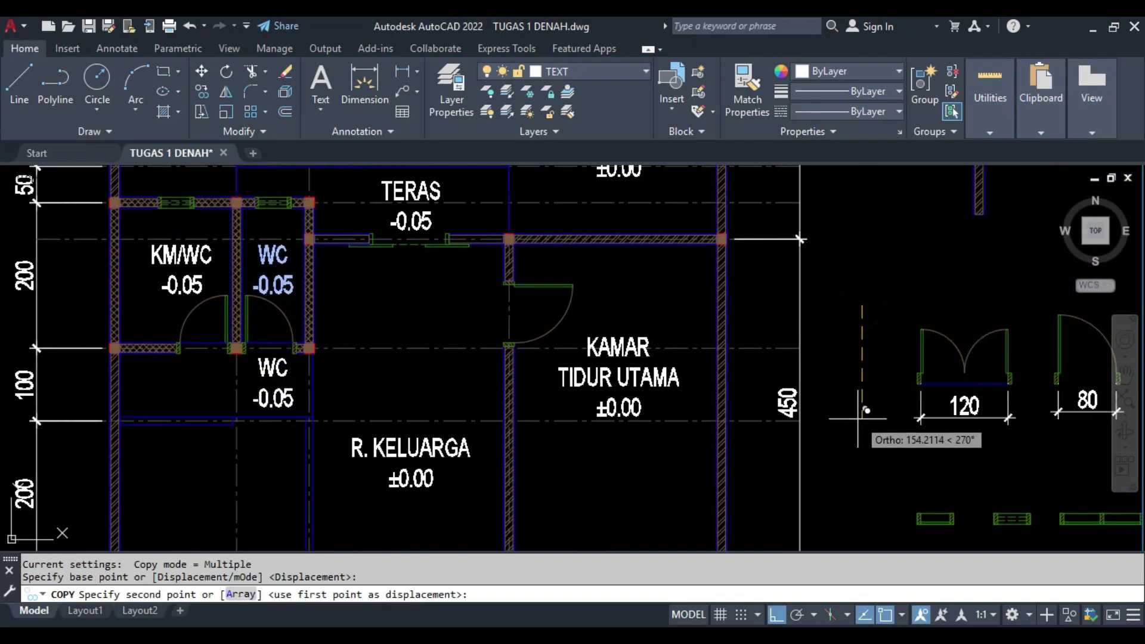
pyautogui.click(857, 412)
pyautogui.press('Escape')
pyautogui.moveTo(272, 373); pyautogui.dragTo(440, 365, button='middle')
pyautogui.doubleClick(440, 365)
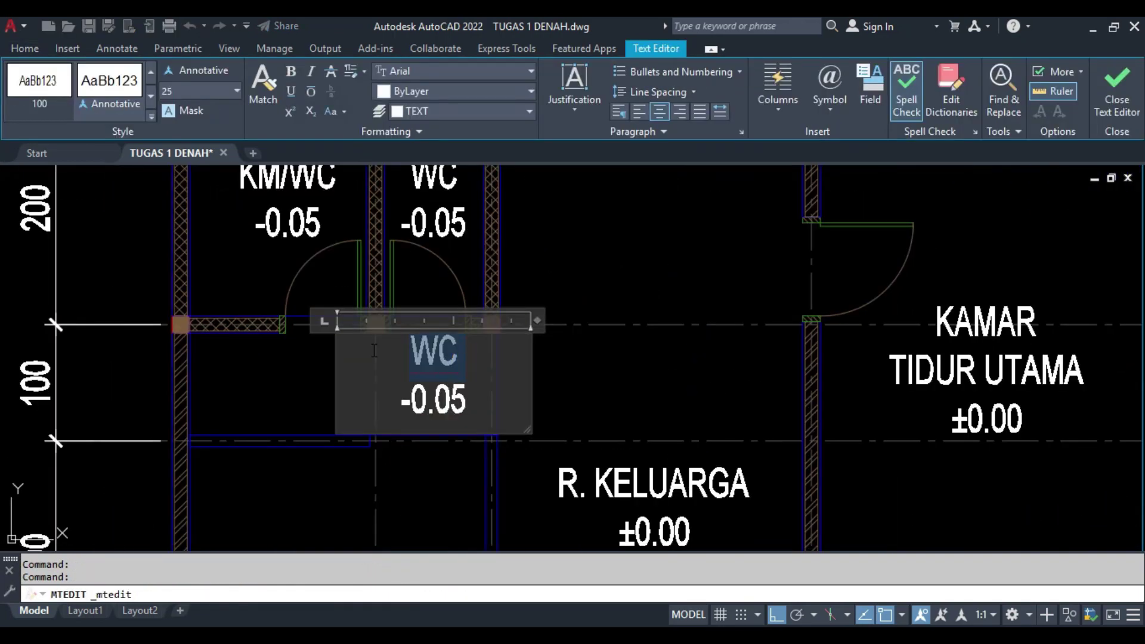
pyautogui.press('Delete')
pyautogui.write('3')
pyautogui.click(567, 389)
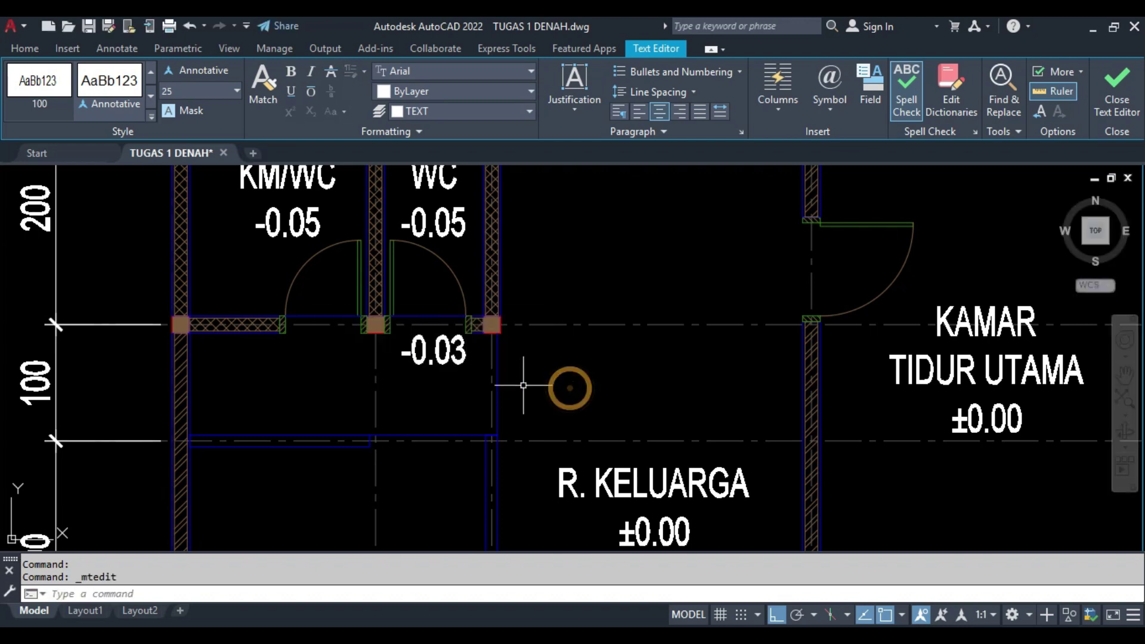
# - Center the -0.03 label in the corridor
pyautogui.write('m')
pyautogui.press('Return')
pyautogui.click(531, 375)
pyautogui.click(539, 406)
pyautogui.press('space')
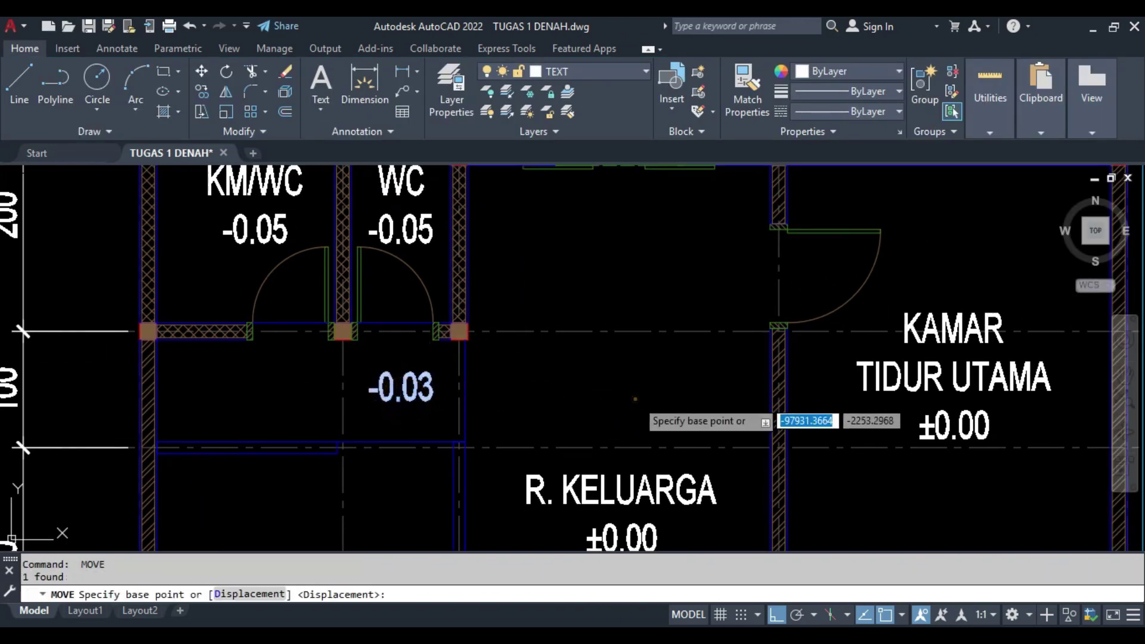
pyautogui.click(640, 412)
pyautogui.click(581, 384)
pyautogui.moveTo(370, 382); pyautogui.dragTo(459, 334, button='middle')
pyautogui.press('Escape')
# - Copy the -0.03 label into the room below as MUSHOLA +0.10 and center it
pyautogui.click(458, 334)
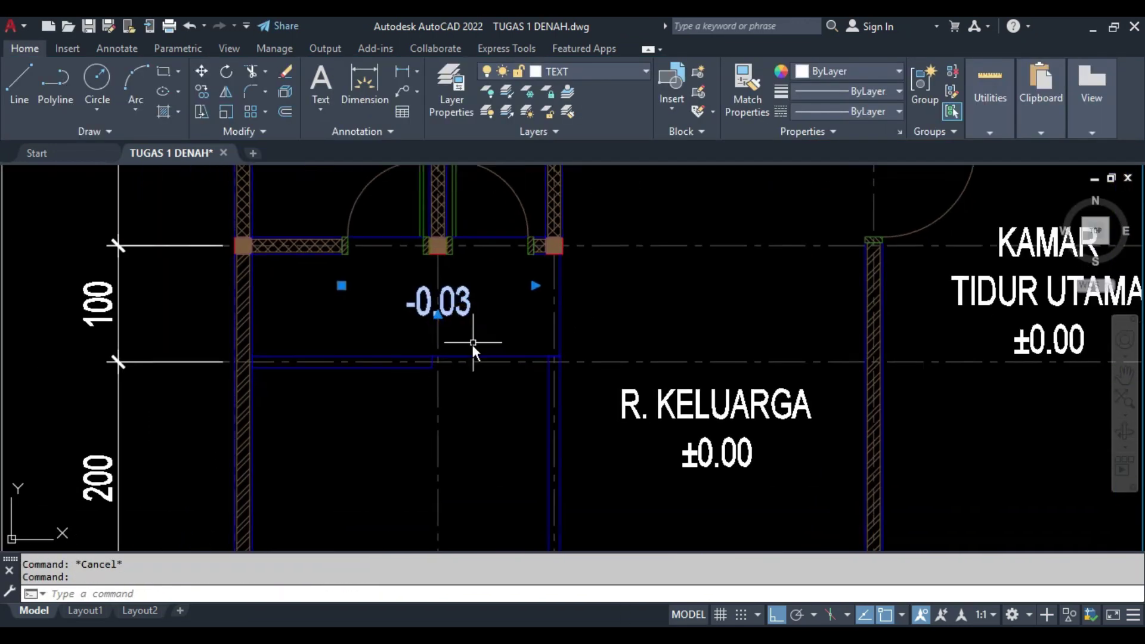
pyautogui.write('co')
pyautogui.press('Return')
pyautogui.scroll(-4, 601, 340)
pyautogui.click(343, 335)
pyautogui.click(349, 399)
pyautogui.scroll(2, 677, 389)
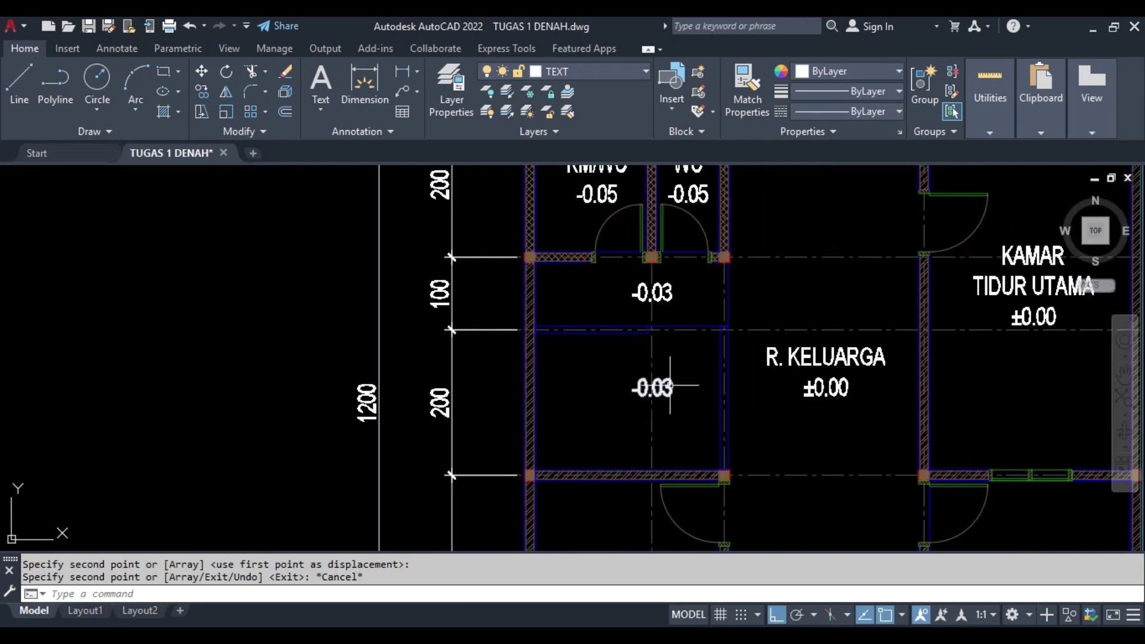
pyautogui.doubleClick(662, 388)
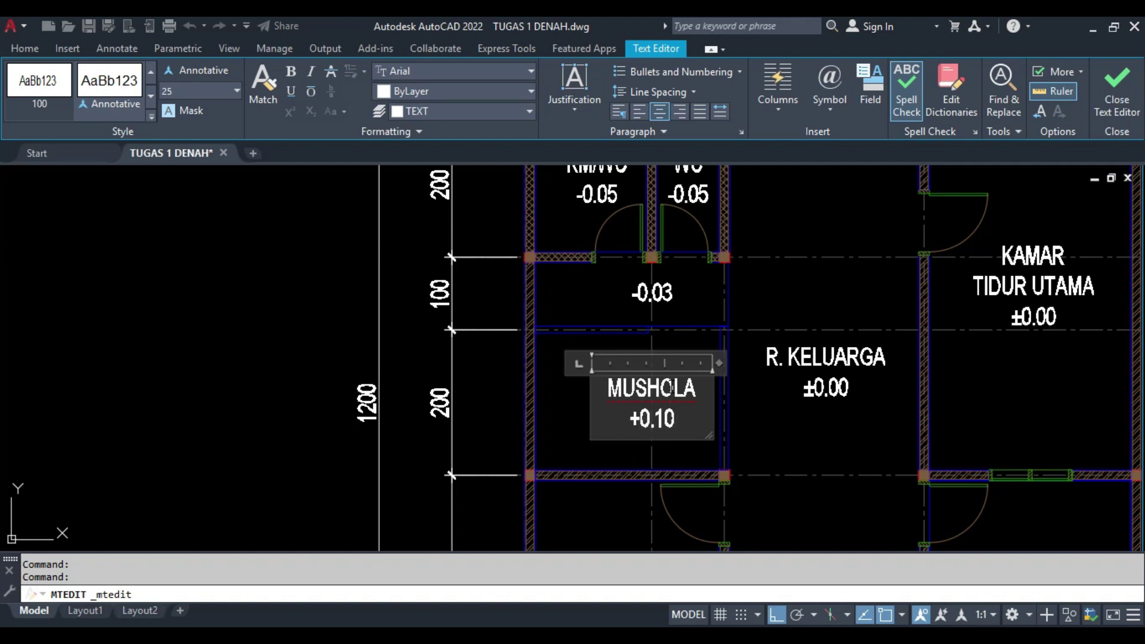
pyautogui.click(737, 315)
pyautogui.moveTo(686, 388); pyautogui.dragTo(715, 367, button='middle')
pyautogui.write('m')
pyautogui.press('Return')
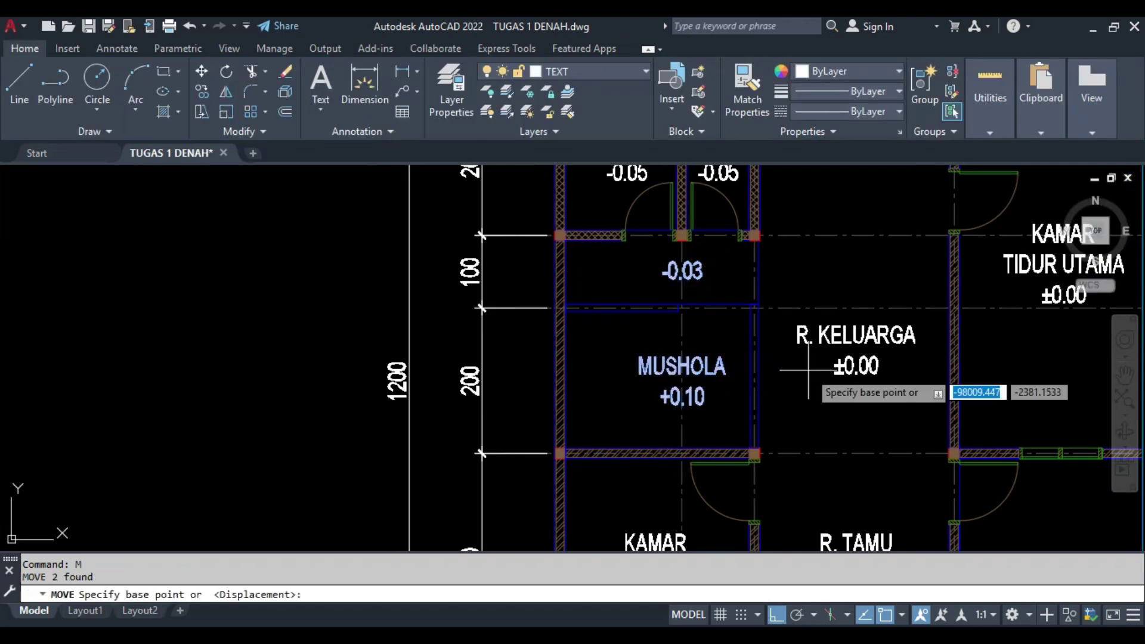
pyautogui.moveTo(854, 418); pyautogui.dragTo(633, 353, button='middle')
pyautogui.click(769, 376)
# - Make REC ATAP the current layer
pyautogui.scroll(-2, 740, 378)
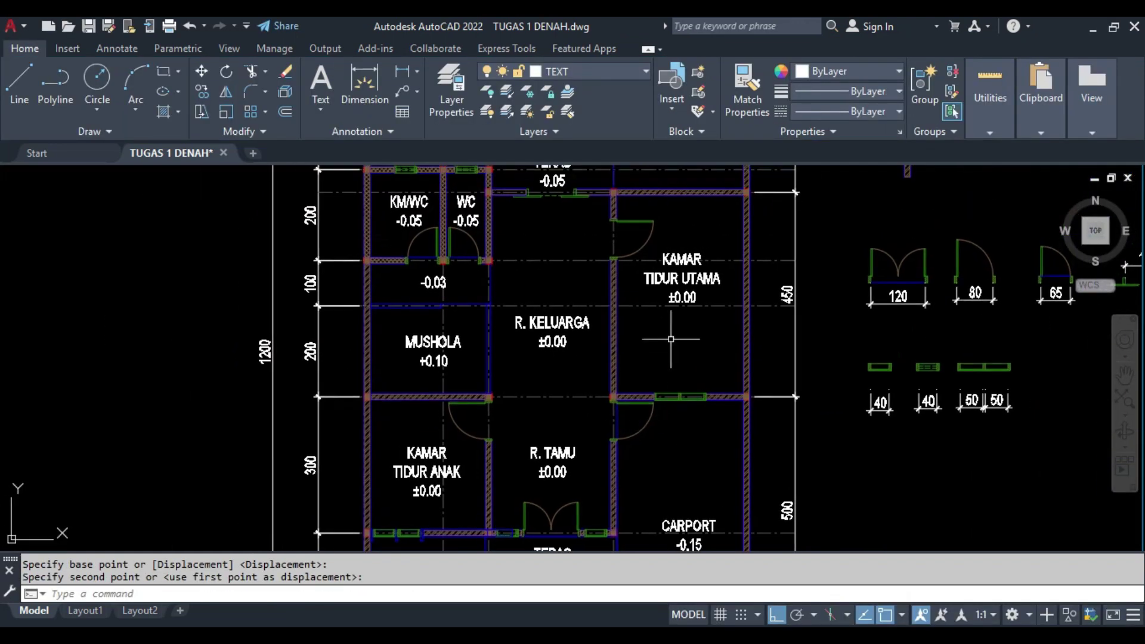
pyautogui.scroll(-3, 740, 377)
pyautogui.scroll(1, 700, 375)
pyautogui.scroll(3, 700, 375)
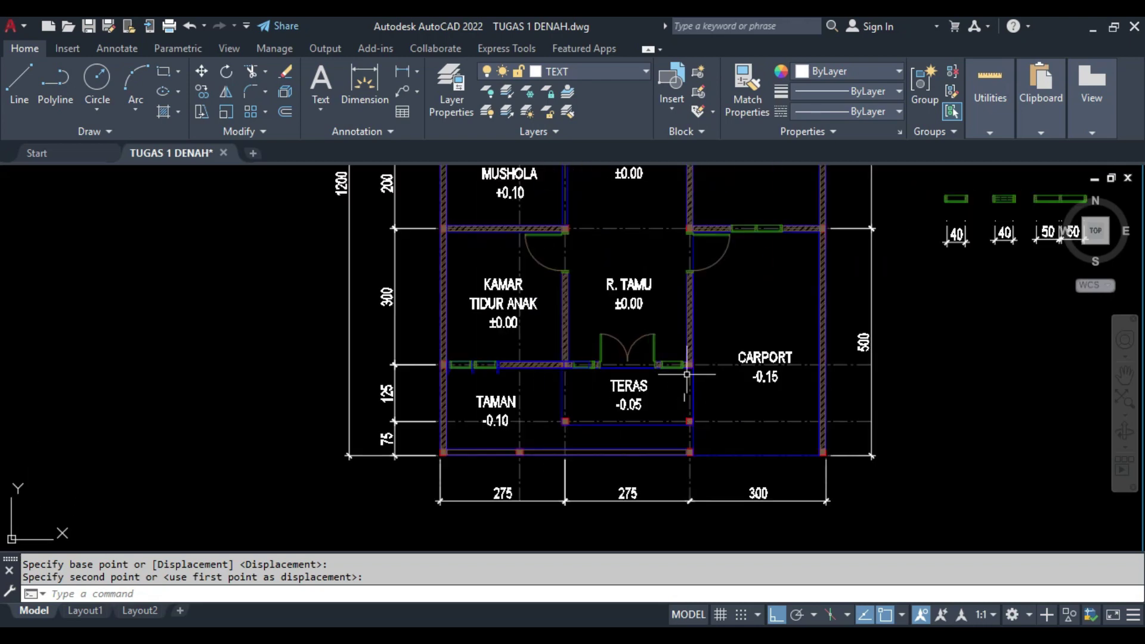
pyautogui.scroll(-2, 687, 374)
pyautogui.scroll(-1, 642, 276)
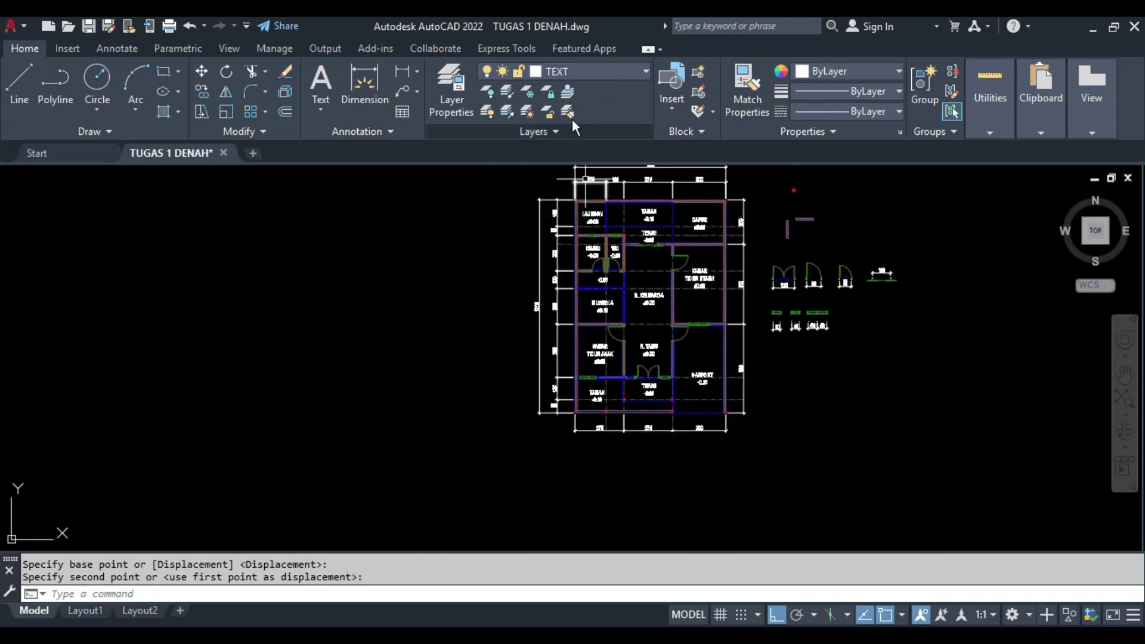
pyautogui.click(573, 71)
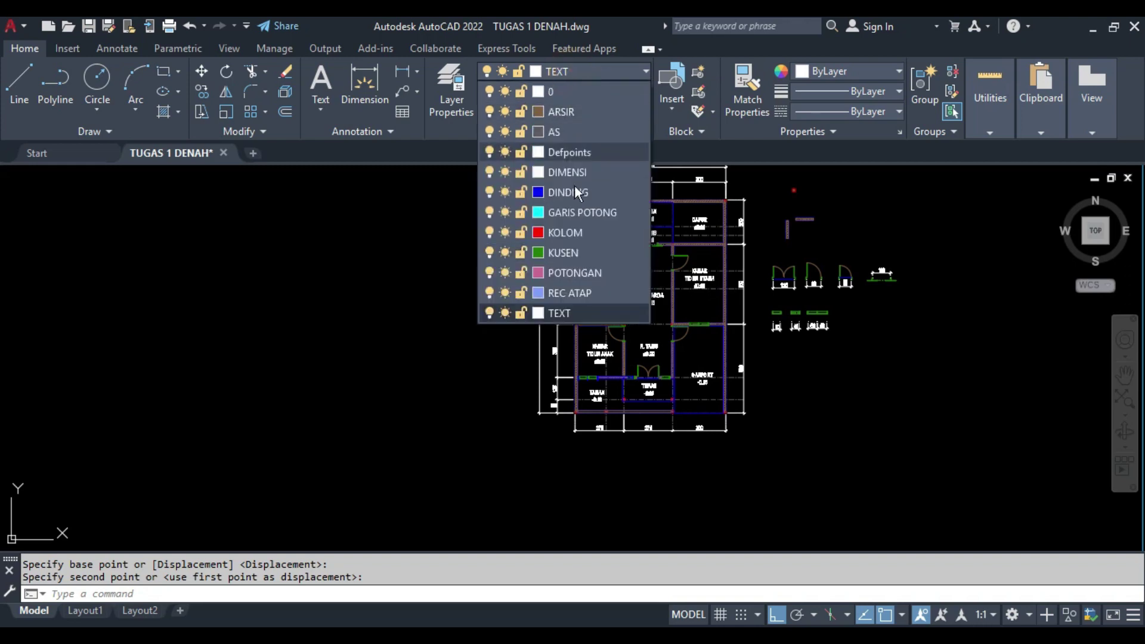
pyautogui.click(572, 290)
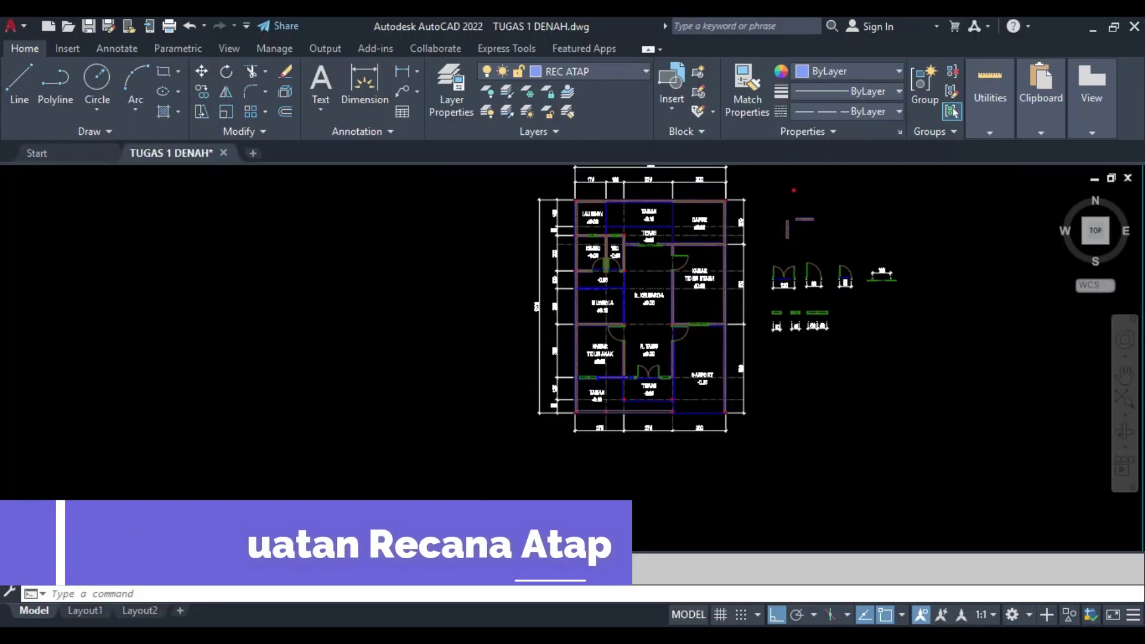
pyautogui.scroll(5, 484, 269)
# - Draw the REC ATAP roof rectangle from the plan's upper wall corner to beyond the carport
pyautogui.write('REC')
pyautogui.press('Return')
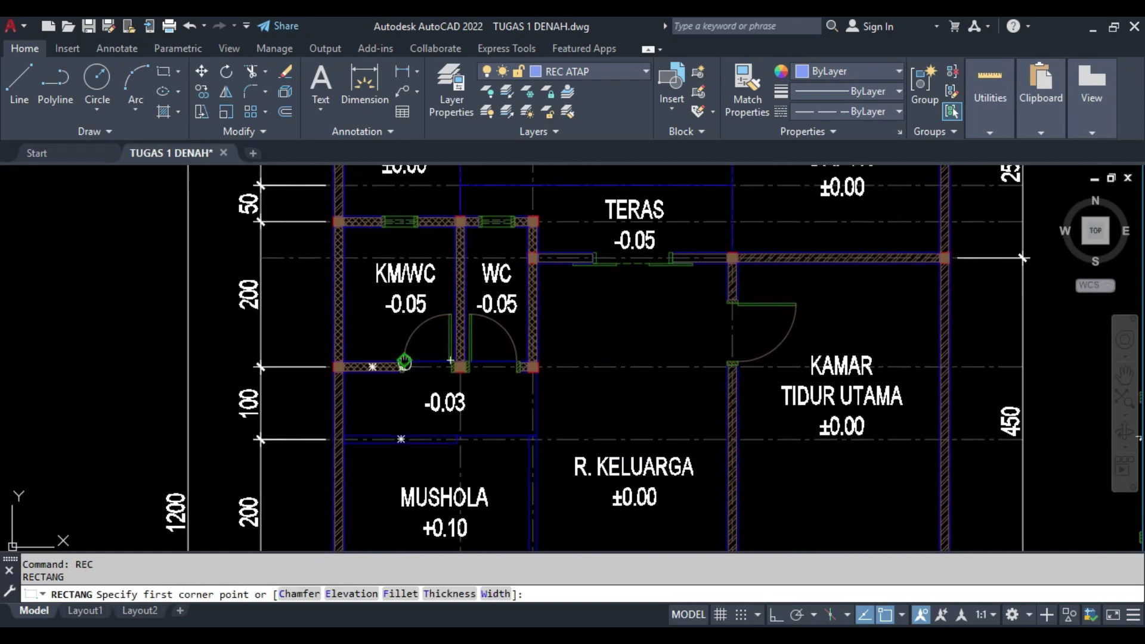
pyautogui.moveTo(484, 270); pyautogui.dragTo(390, 442, button='middle')
pyautogui.scroll(3, 298, 277)
pyautogui.click(311, 273)
pyautogui.scroll(-1, 320, 264)
pyautogui.scroll(-8, 320, 264)
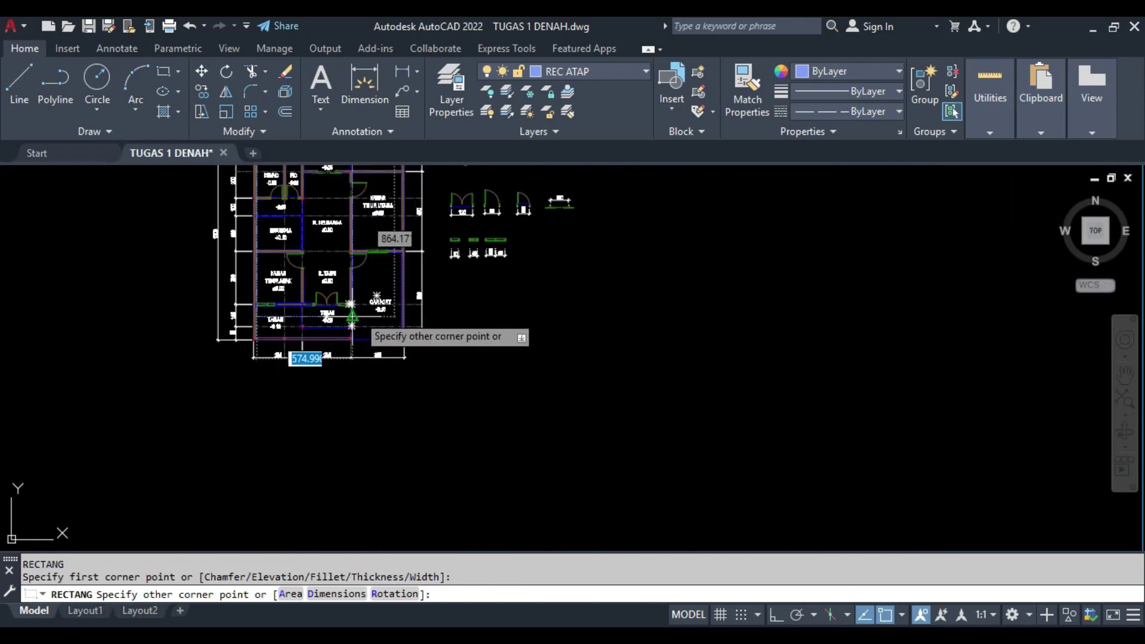
pyautogui.scroll(4, 358, 304)
pyautogui.scroll(6, 346, 310)
pyautogui.scroll(-2, 367, 313)
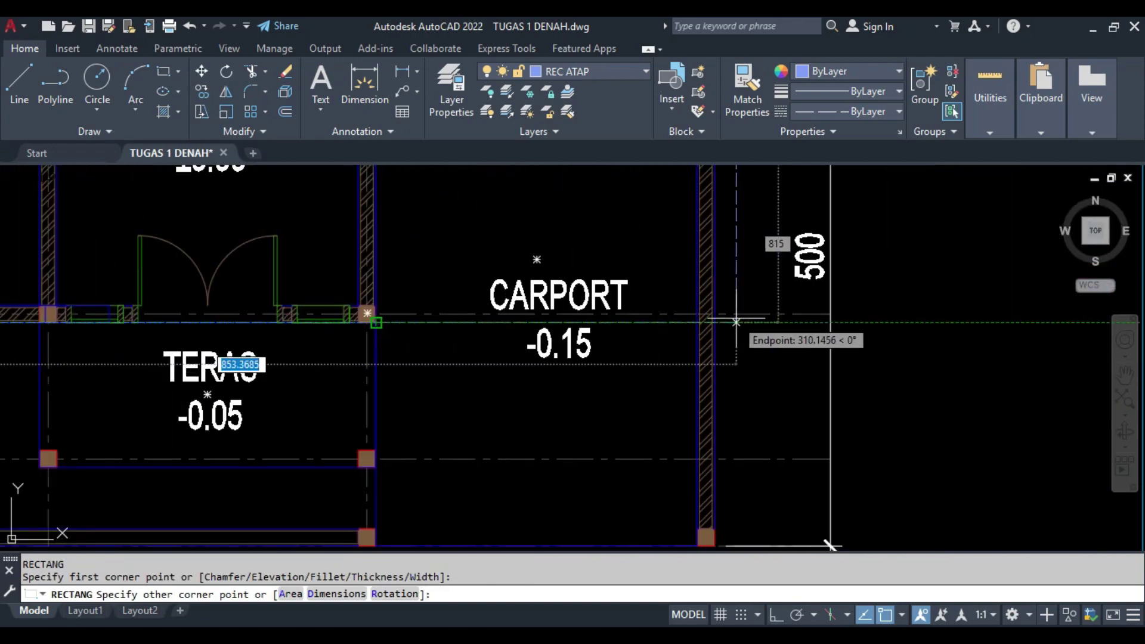
pyautogui.moveTo(464, 330)
pyautogui.mouseDown(button='middle')
pyautogui.moveTo(504, 379)
pyautogui.moveTo(562, 255)
pyautogui.mouseUp(button='middle')
# - Stretch the roof rectangle's first edge and top edge outward by 50
pyautogui.click(504, 379)
pyautogui.click(486, 368)
pyautogui.scroll(-2, 485, 368)
pyautogui.scroll(2, 568, 368)
pyautogui.click(568, 368)
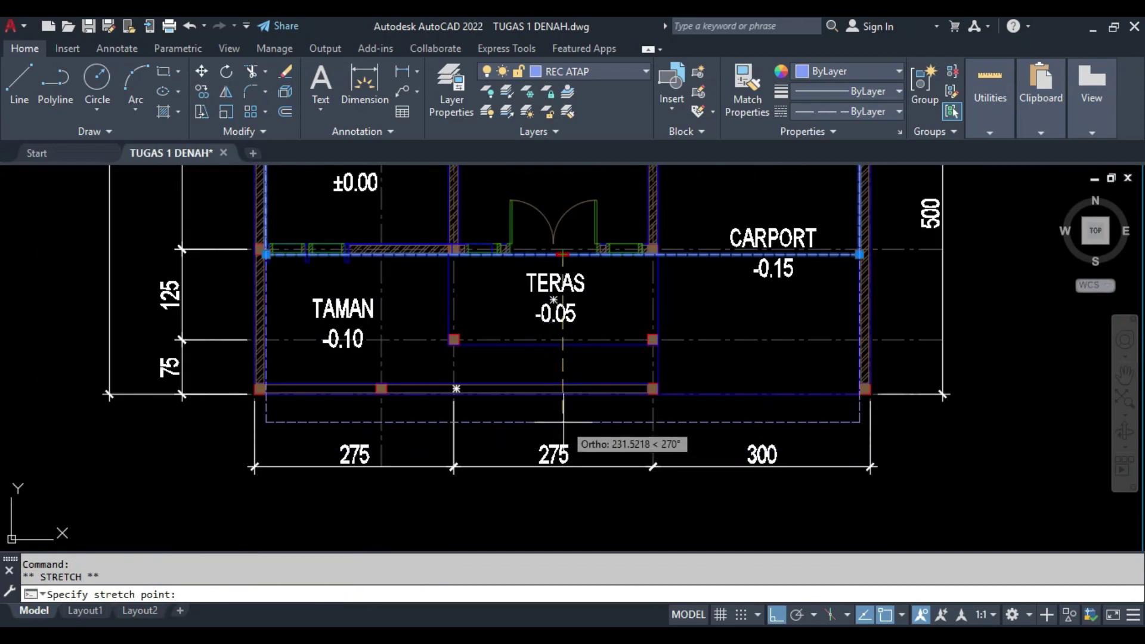
pyautogui.write('50')
pyautogui.press('Return')
pyautogui.moveTo(557, 414)
pyautogui.mouseDown(button='middle')
pyautogui.moveTo(511, 332)
pyautogui.moveTo(495, 363)
pyautogui.mouseUp(button='middle')
pyautogui.scroll(5, 495, 364)
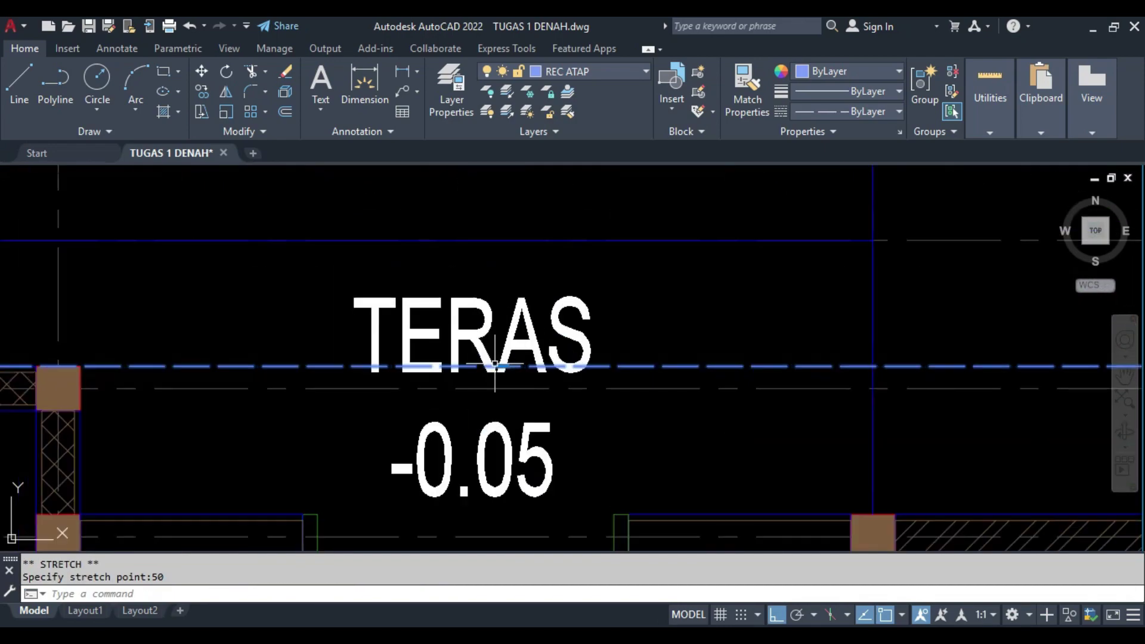
pyautogui.scroll(-2, 501, 365)
pyautogui.write('50')
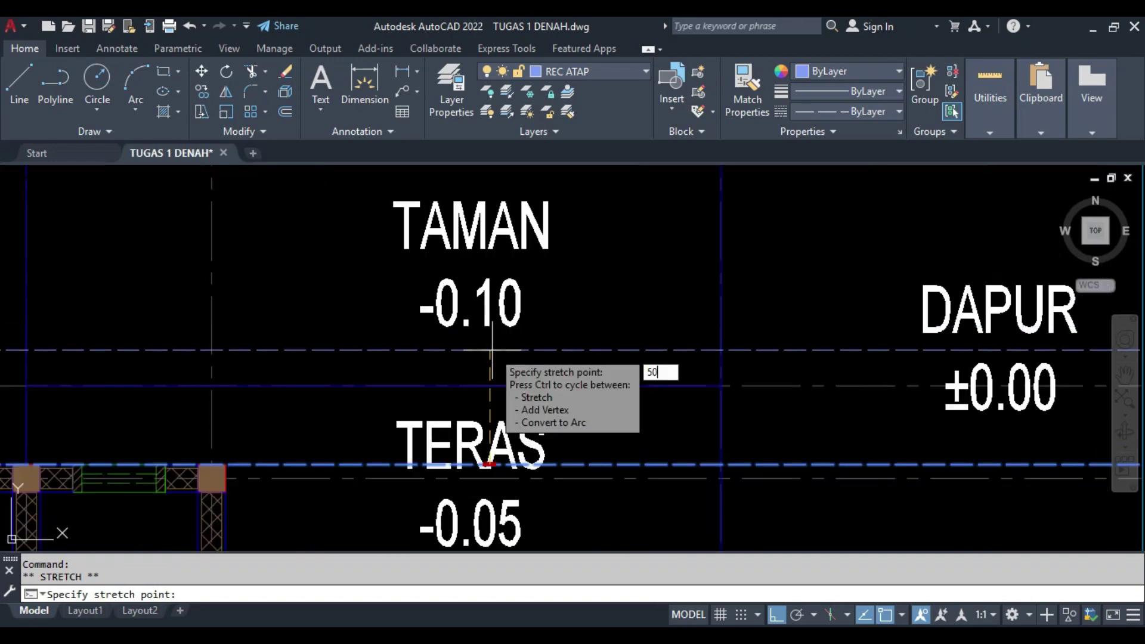
pyautogui.press('Return')
# - Stretch the roof rectangle's side edge outward by 50 as well
pyautogui.scroll(-5, 491, 352)
pyautogui.scroll(4, 686, 466)
pyautogui.moveTo(686, 465)
pyautogui.mouseDown(button='middle')
pyautogui.moveTo(690, 349)
pyautogui.moveTo(451, 358)
pyautogui.mouseUp(button='middle')
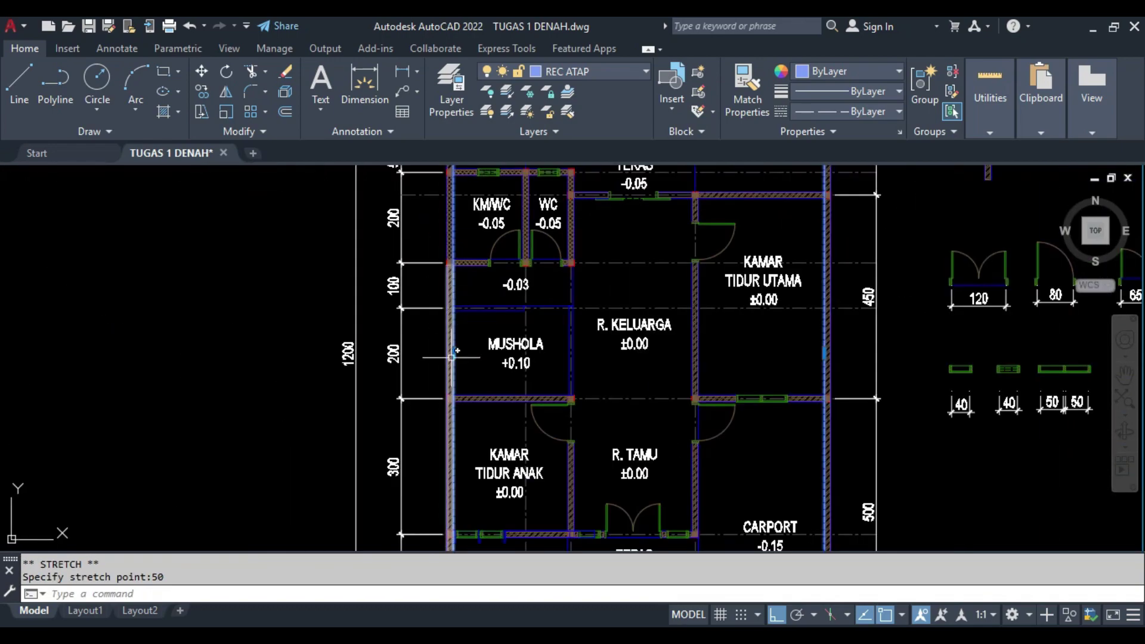
pyautogui.write('50')
pyautogui.press('Return')
pyautogui.scroll(2, 835, 358)
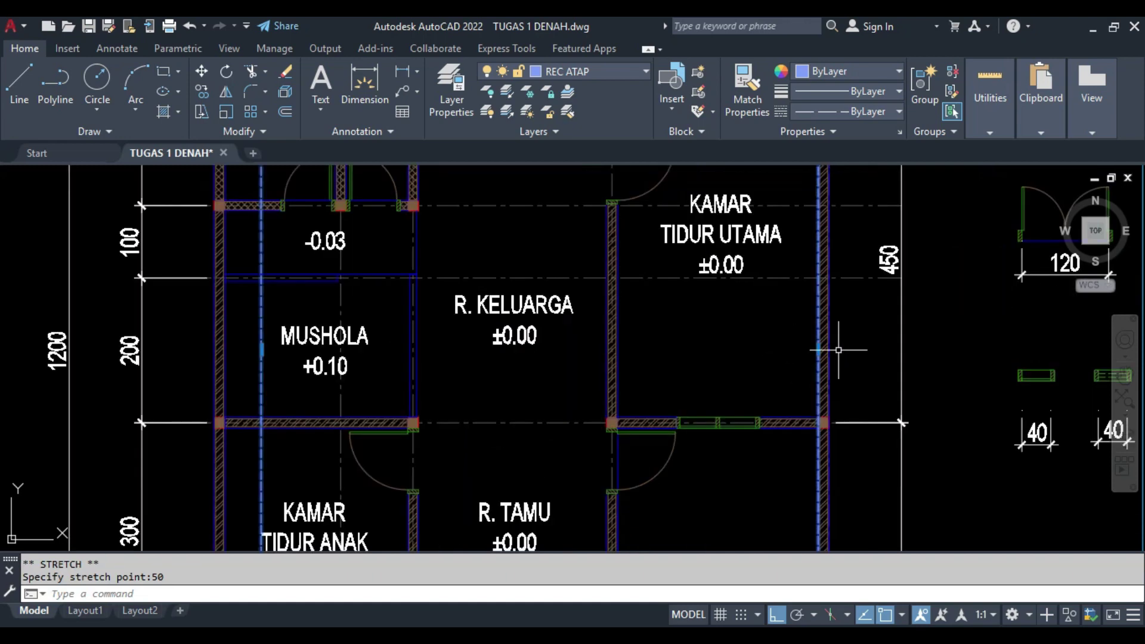
pyautogui.click(824, 350)
pyautogui.write('50')
pyautogui.press('Return')
pyautogui.press('Escape')
pyautogui.scroll(-2, 728, 363)
pyautogui.write('L')
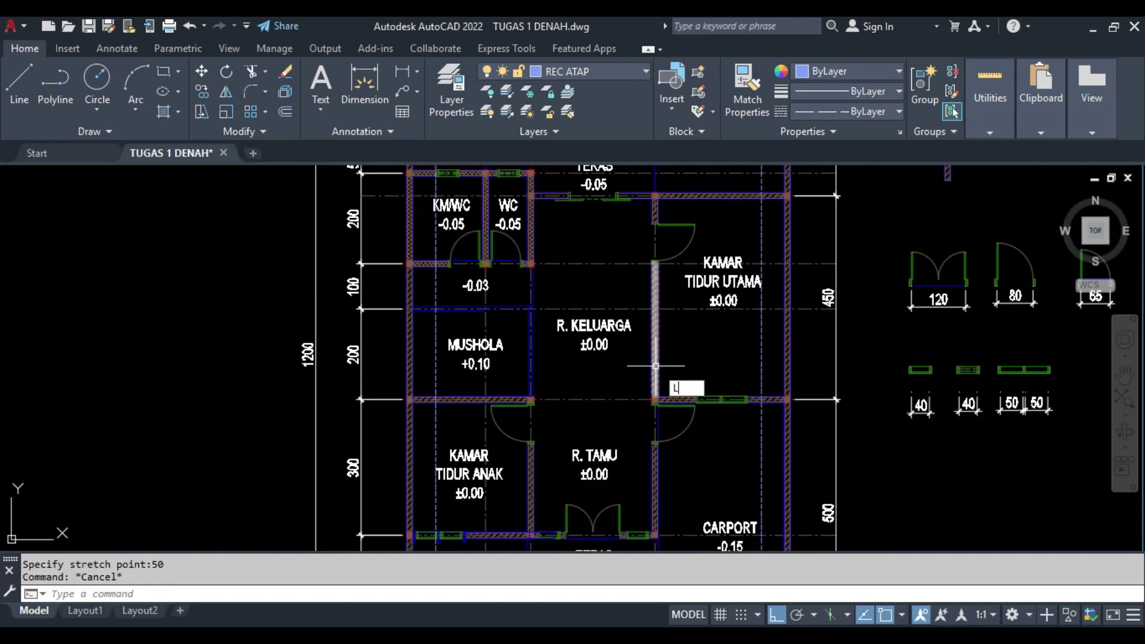
pyautogui.press('Return')
# - Draw a diagonal roof hip line starting from the TAMAN corner
pyautogui.scroll(3, 626, 388)
pyautogui.click(428, 391)
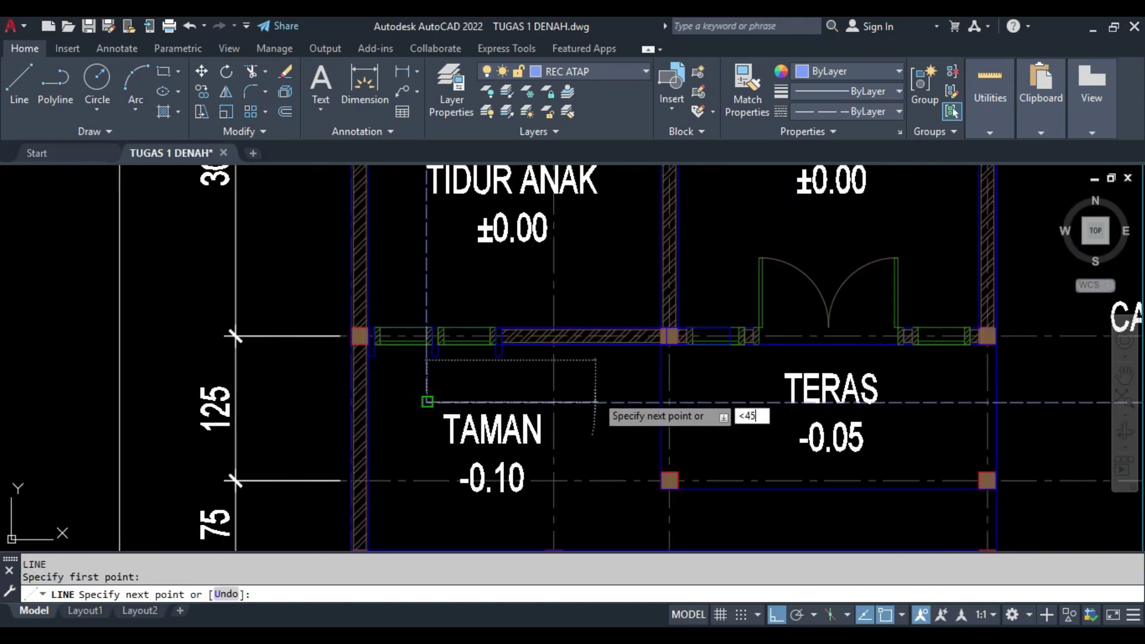
pyautogui.scroll(-2, 616, 376)
pyautogui.click(634, 287)
pyautogui.press('Escape')
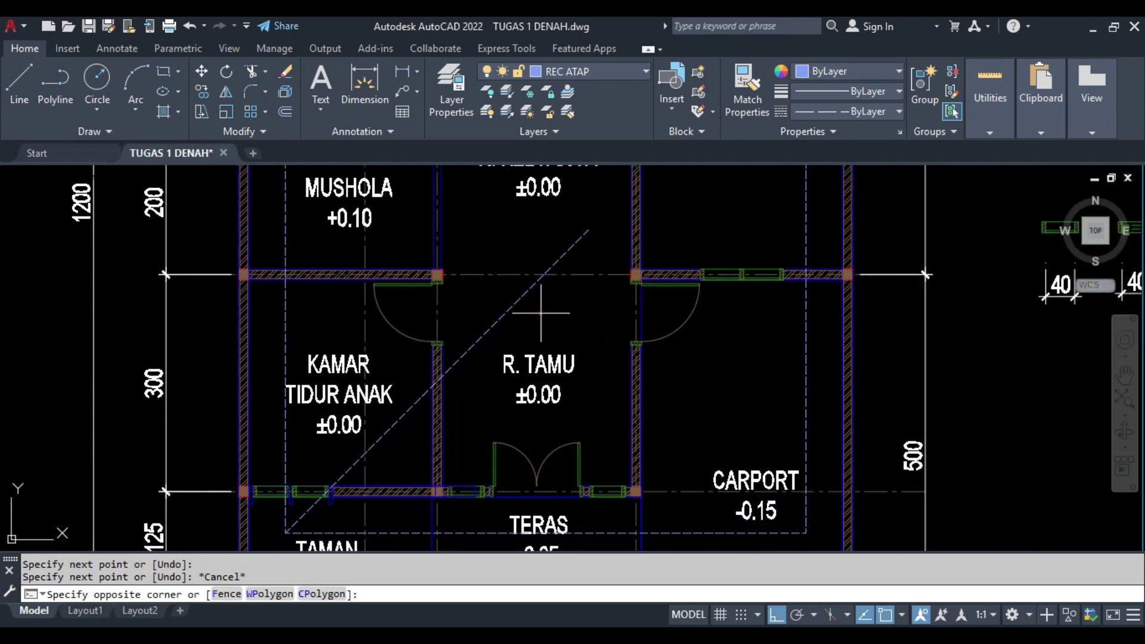
# - Mirror the diagonal roof line to the opposite side
pyautogui.click(544, 346)
pyautogui.write('i')
pyautogui.press('Return')
pyautogui.moveTo(545, 529); pyautogui.dragTo(517, 411, button='middle')
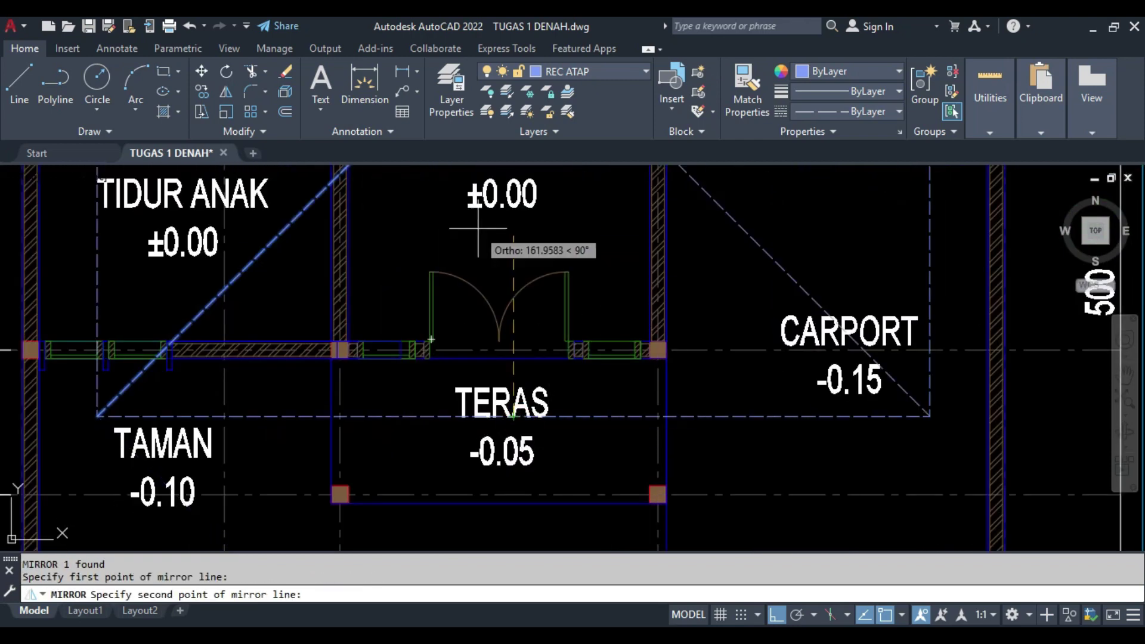
pyautogui.click(477, 228)
pyautogui.press('Return')
pyautogui.moveTo(481, 231); pyautogui.dragTo(520, 357, button='middle')
# - Trim the upper parts of the crossing roof diagonals
pyautogui.press('Return')
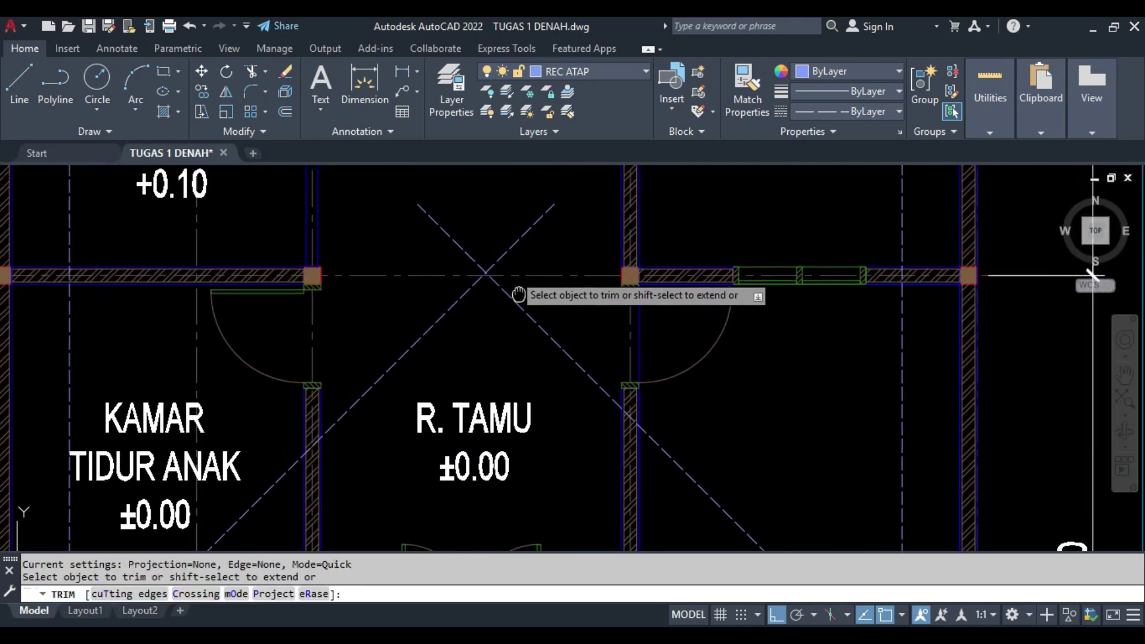
pyautogui.scroll(4, 522, 303)
pyautogui.click(339, 265)
pyautogui.press('Escape')
pyautogui.click(586, 414)
# - Mirror the two remaining roof diagonals across R. TAMU, keeping the originals
pyautogui.click(306, 382)
pyautogui.write('mi')
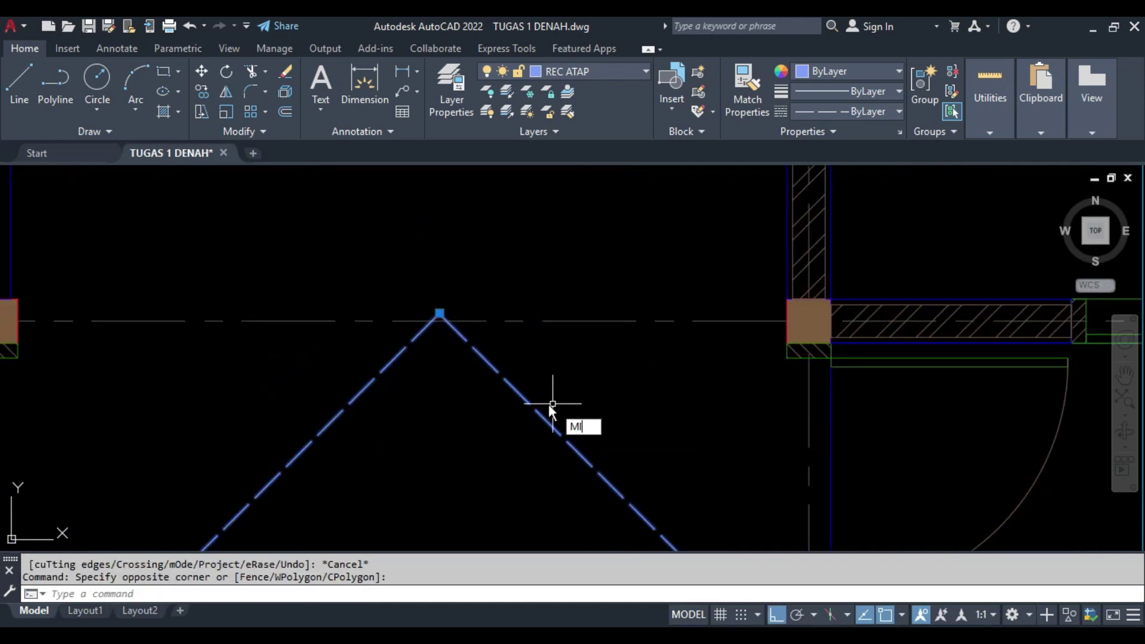
pyautogui.press('Return')
pyautogui.scroll(-2, 550, 409)
pyautogui.press('Return')
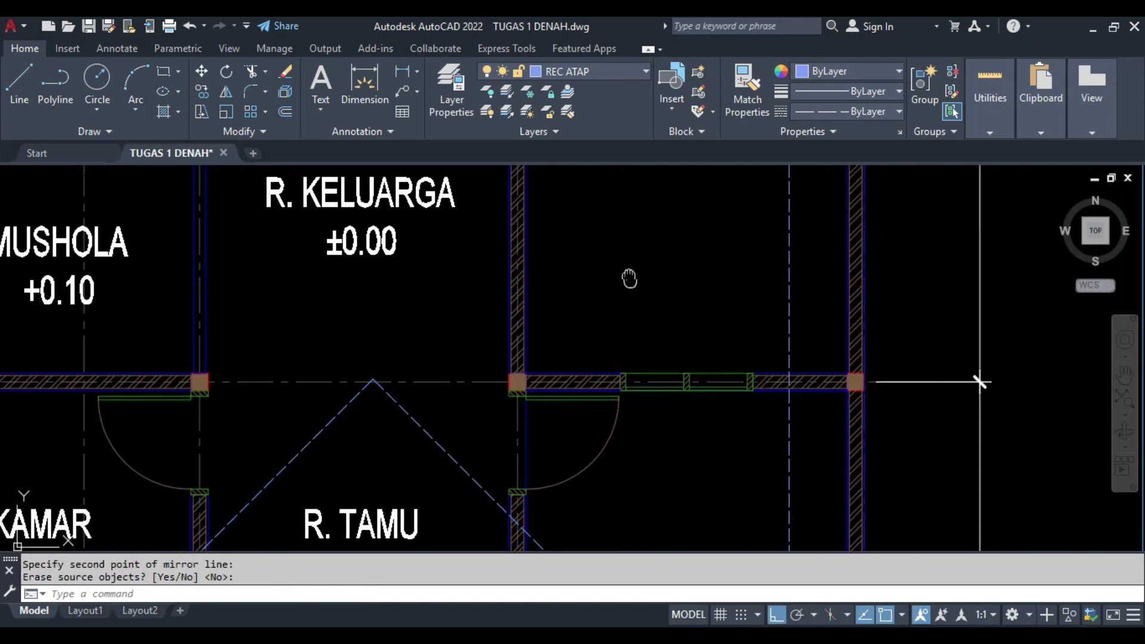
pyautogui.scroll(-2, 686, 388)
pyautogui.click(489, 380)
pyautogui.scroll(2, 480, 221)
pyautogui.scroll(-4, 480, 221)
pyautogui.press('Escape')
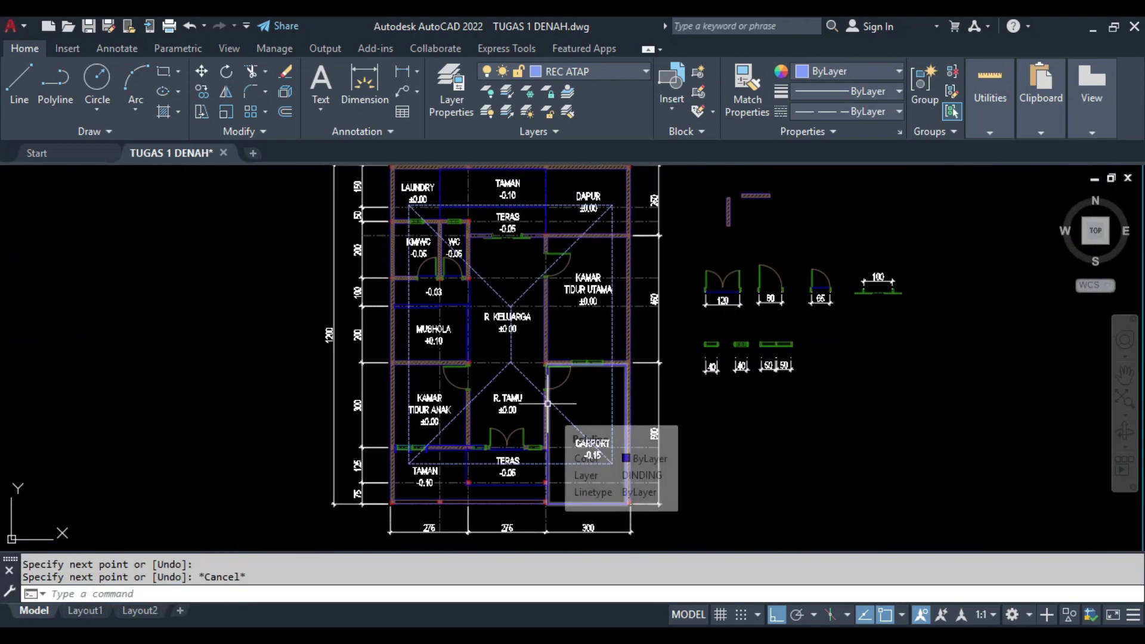
# - Check the reference PDF, then make GARIS POTONG the current layer
pyautogui.hotkey('alt', 'Tab')
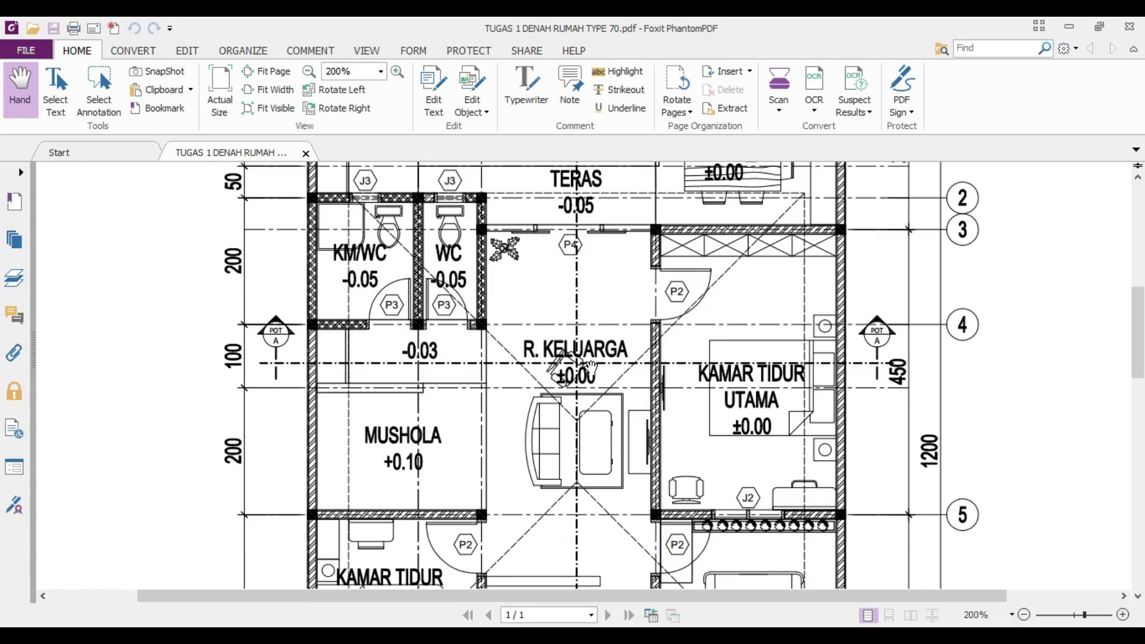
pyautogui.hotkey('alt', 'Tab')
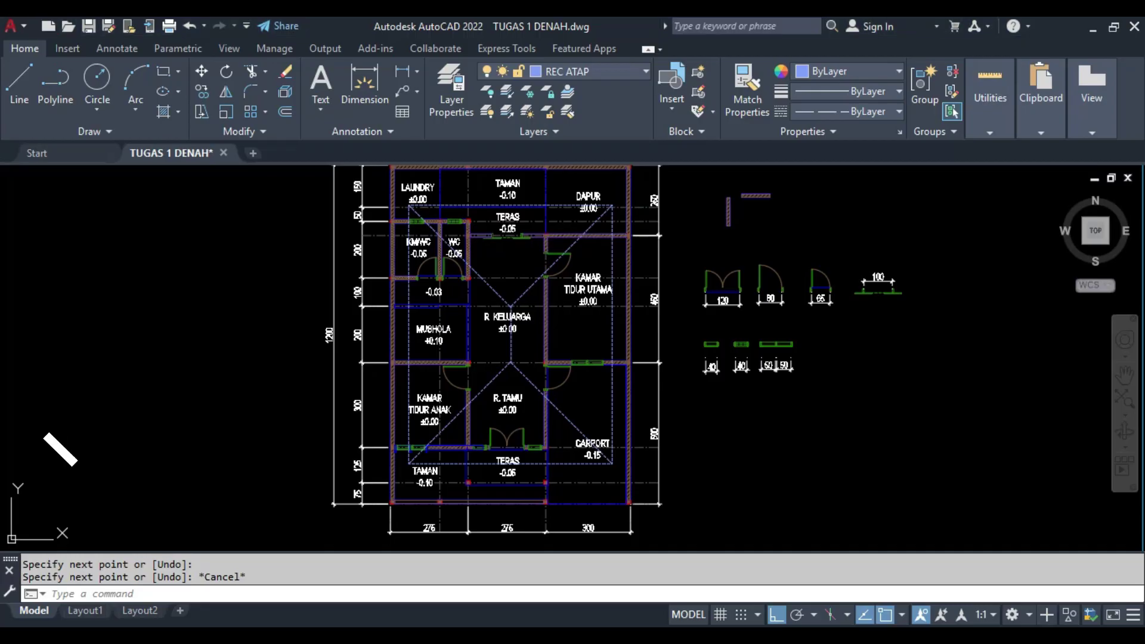
pyautogui.click(591, 71)
pyautogui.click(568, 212)
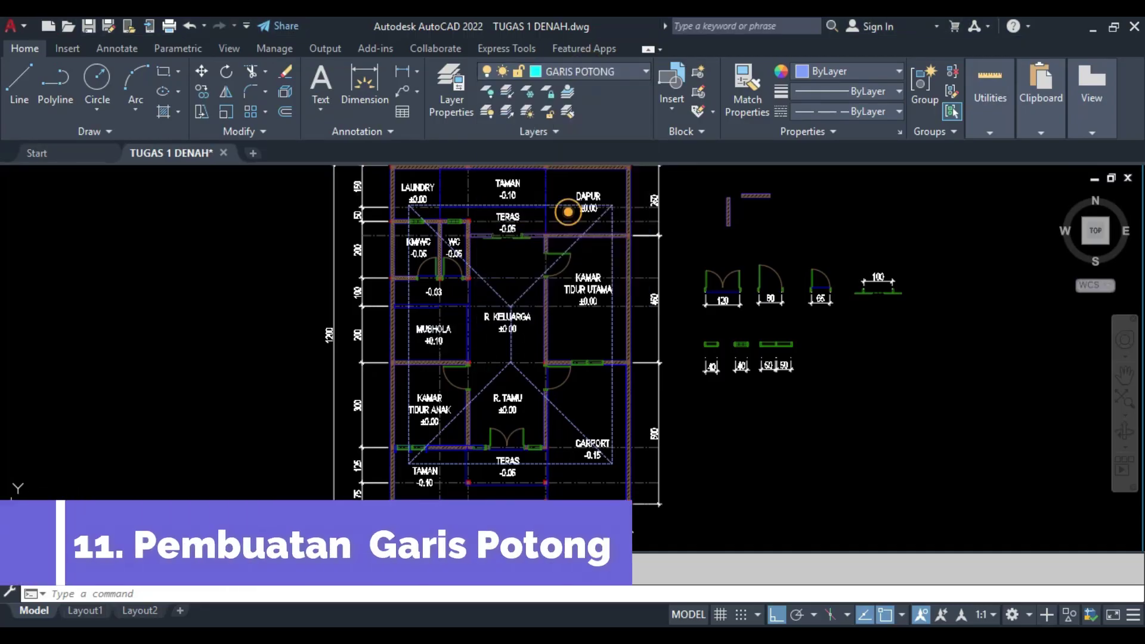
# - Draw the section cut line along the top wall, corner to corner
pyautogui.scroll(2, 445, 340)
pyautogui.scroll(5, 440, 328)
pyautogui.click(427, 353)
pyautogui.scroll(-4, 427, 353)
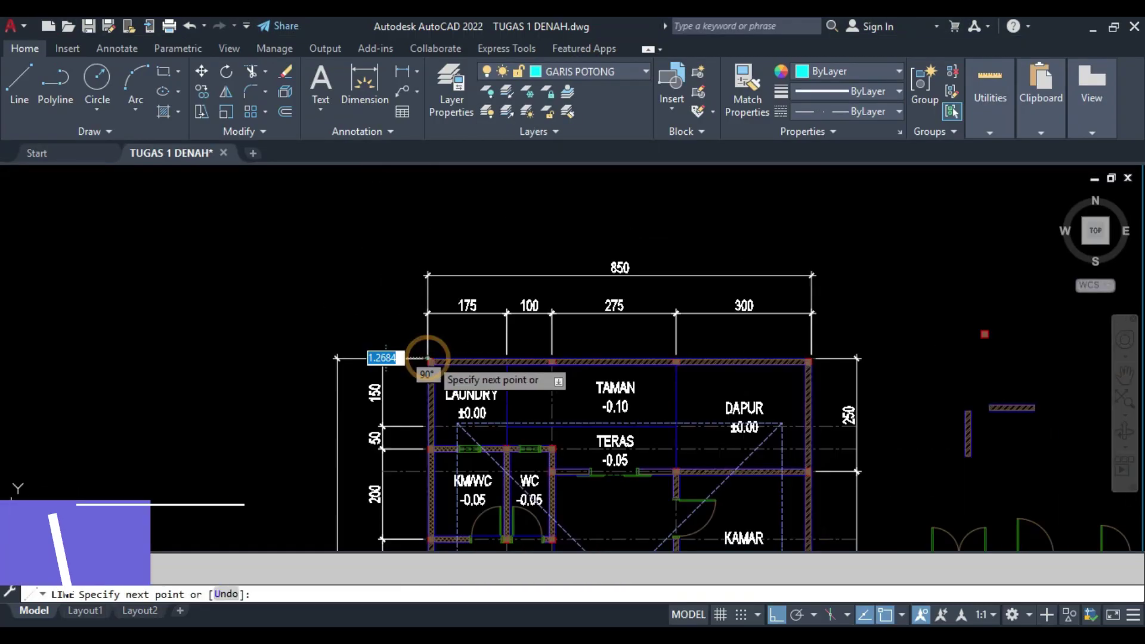
pyautogui.scroll(2, 614, 318)
pyautogui.scroll(2, 662, 340)
pyautogui.click(665, 327)
pyautogui.press('Escape')
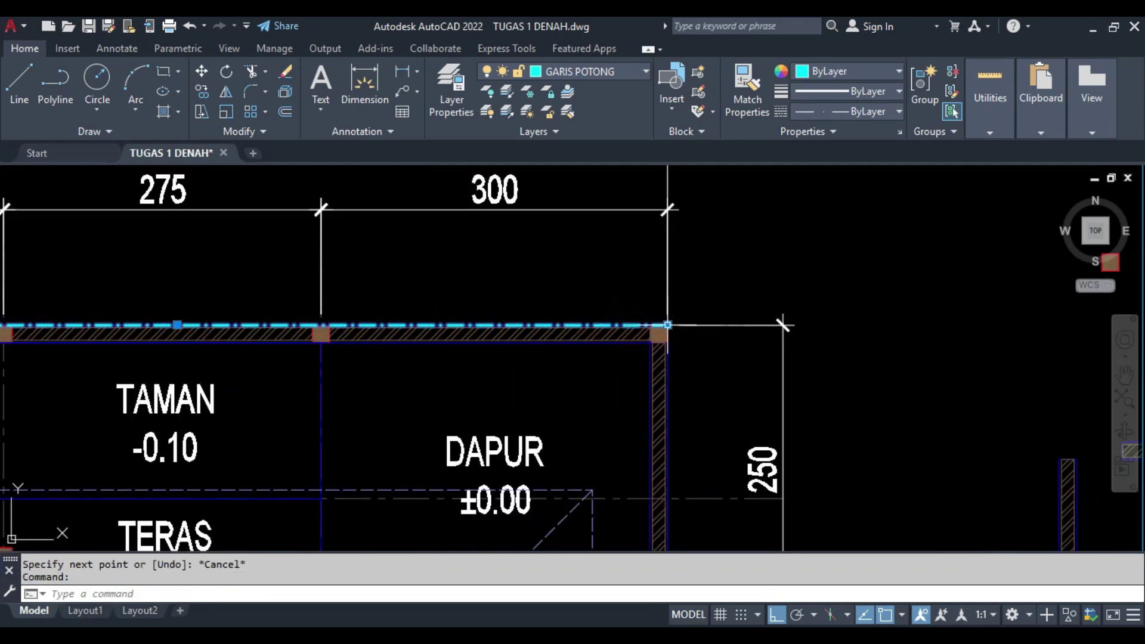
# - Lengthen the cut line's right end by 50
pyautogui.click(668, 326)
pyautogui.write('50')
pyautogui.moveTo(733, 330); pyautogui.dragTo(1050, 315, button='middle')
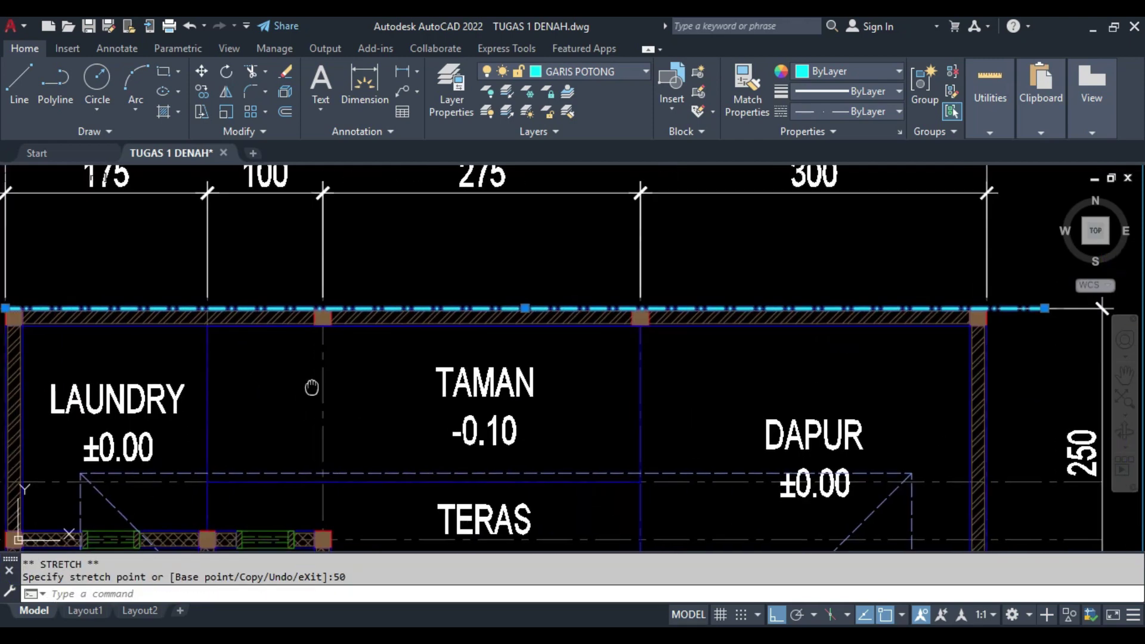
pyautogui.scroll(2, 268, 307)
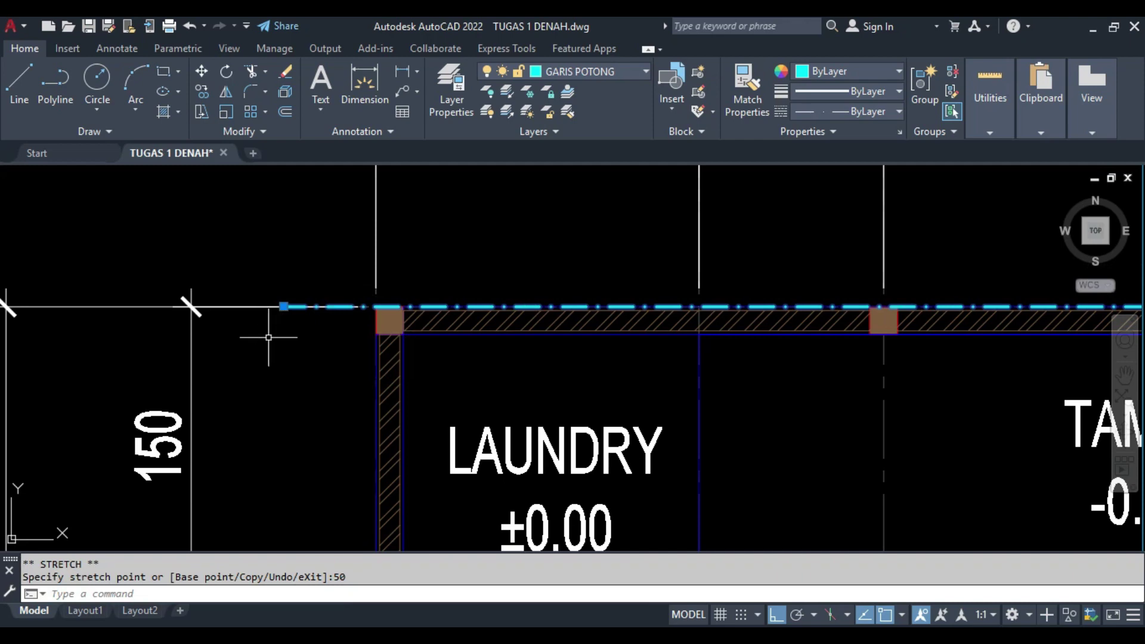
pyautogui.press('Return')
# - Draw a 35-unit angled end marker at the cut line's end
pyautogui.write('l')
pyautogui.press('Return')
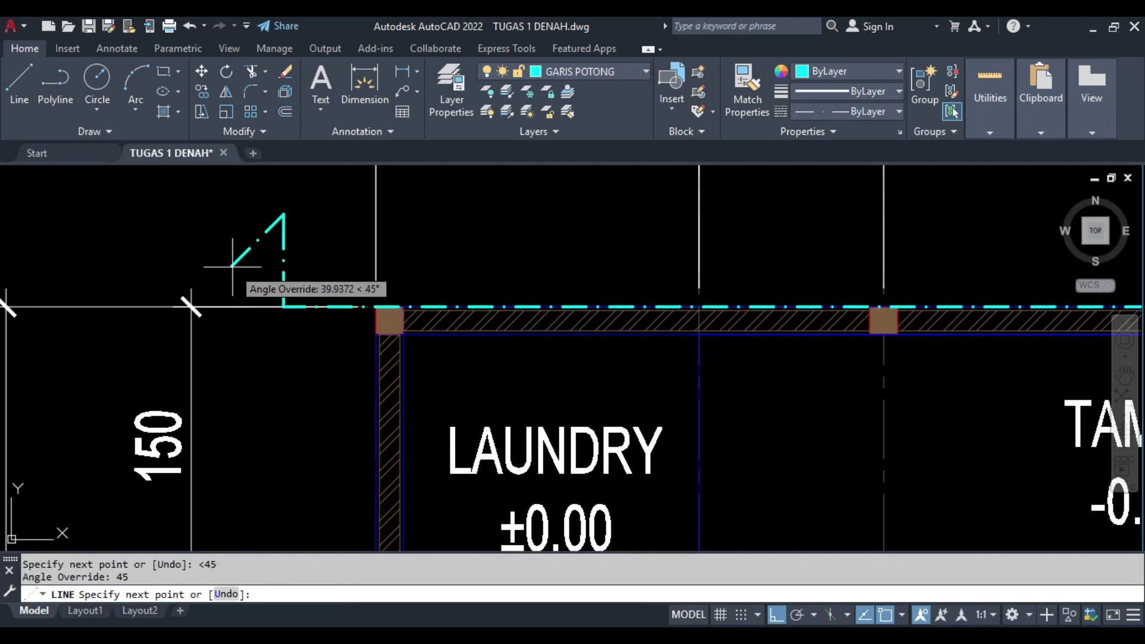
pyautogui.write('35')
pyautogui.press('Return')
pyautogui.press('Escape')
# - Mirror the end marker to the opposite end of the cut line
pyautogui.moveTo(235, 258); pyautogui.dragTo(293, 312, button='middle')
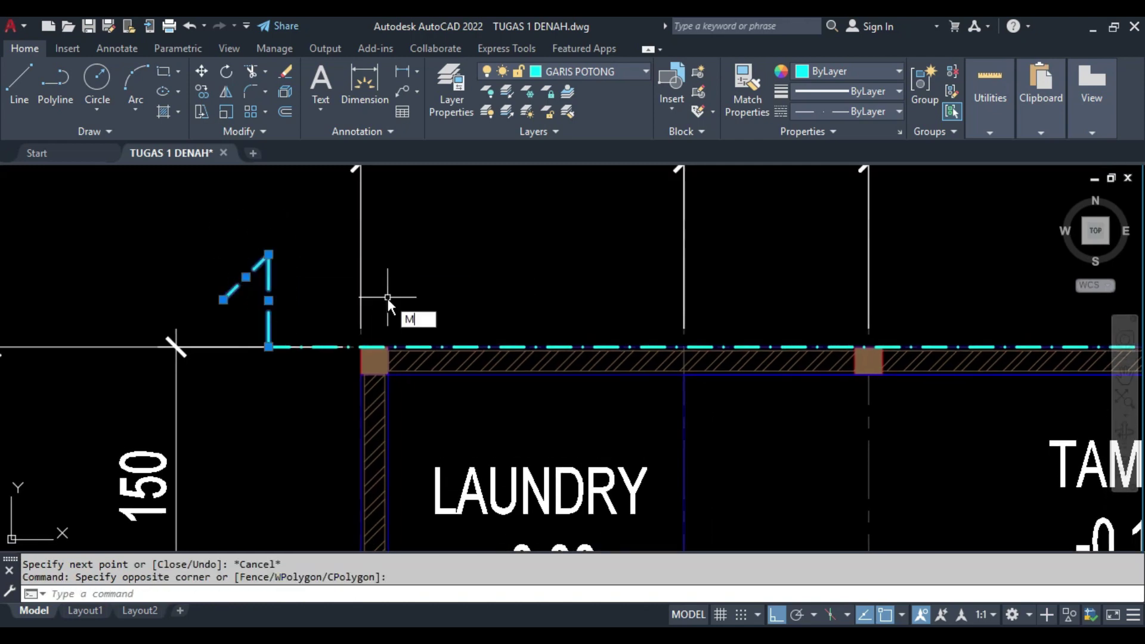
pyautogui.write('i')
pyautogui.press('Return')
pyautogui.scroll(-3, 460, 327)
pyautogui.click(686, 357)
pyautogui.click(686, 316)
pyautogui.press('Return')
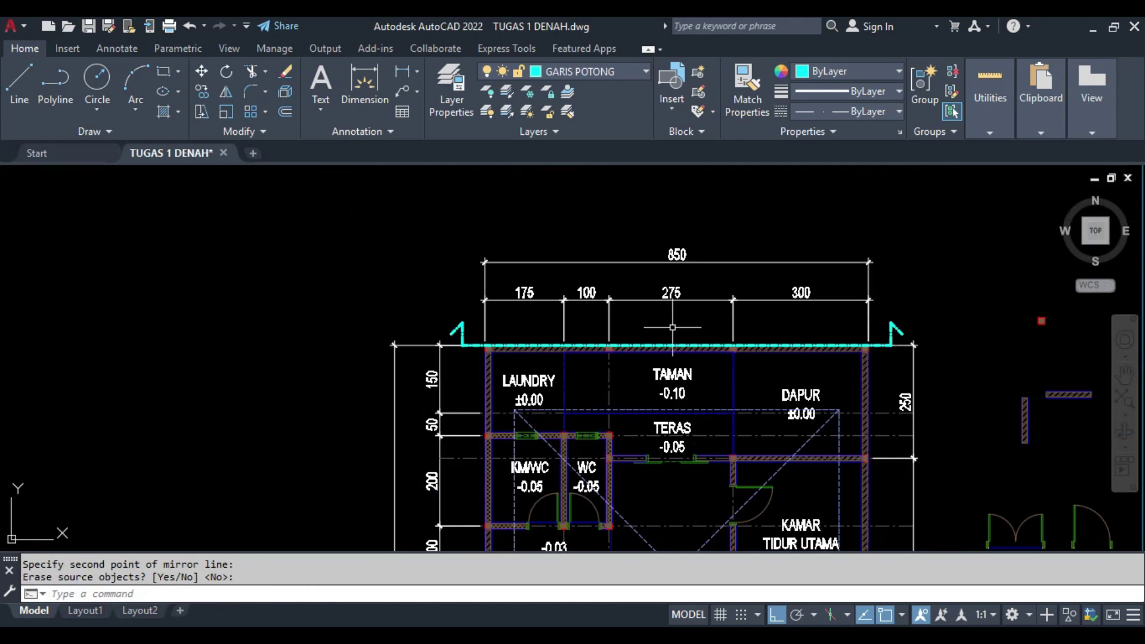
# - Select all five pieces of the section cut symbol and start moving them
pyautogui.scroll(4, 855, 302)
pyautogui.click(948, 384)
pyautogui.click(883, 361)
pyautogui.scroll(-4, 494, 325)
pyautogui.scroll(3, 547, 336)
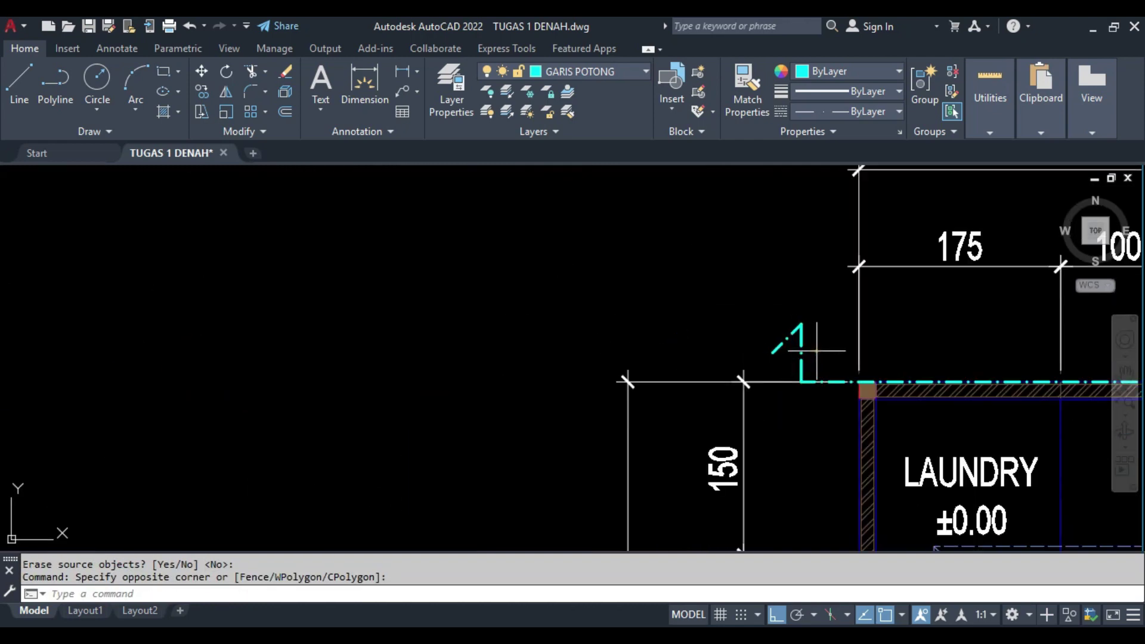
pyautogui.click(818, 351)
pyautogui.click(775, 385)
pyautogui.moveTo(843, 379); pyautogui.dragTo(610, 392, button='middle')
pyautogui.write('m')
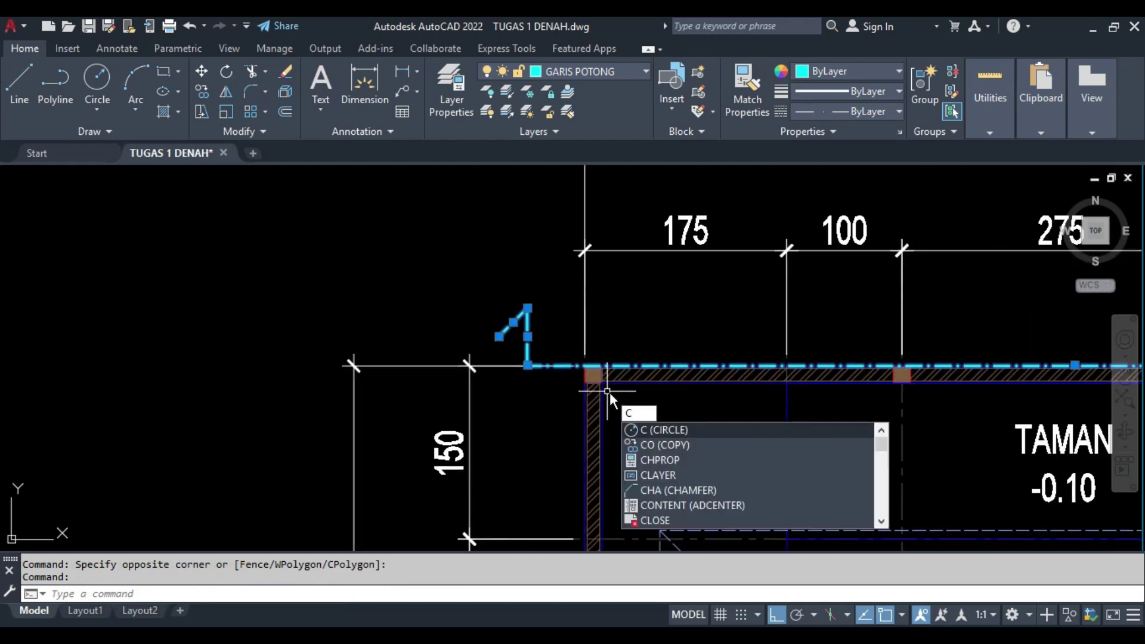
pyautogui.press('Return')
pyautogui.scroll(-4, 604, 401)
# - Move the horizontal cut line down so it passes through MUSHOLA and R. KELUARGA
pyautogui.moveTo(549, 501); pyautogui.dragTo(549, 322, button='middle')
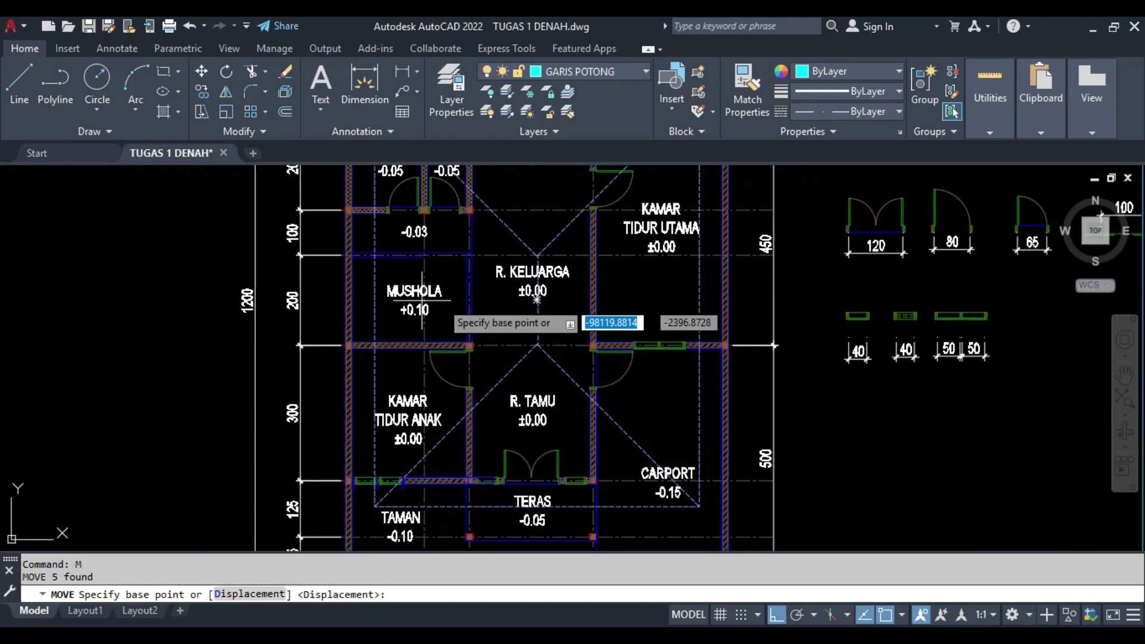
pyautogui.scroll(-2, 549, 322)
pyautogui.click(332, 294)
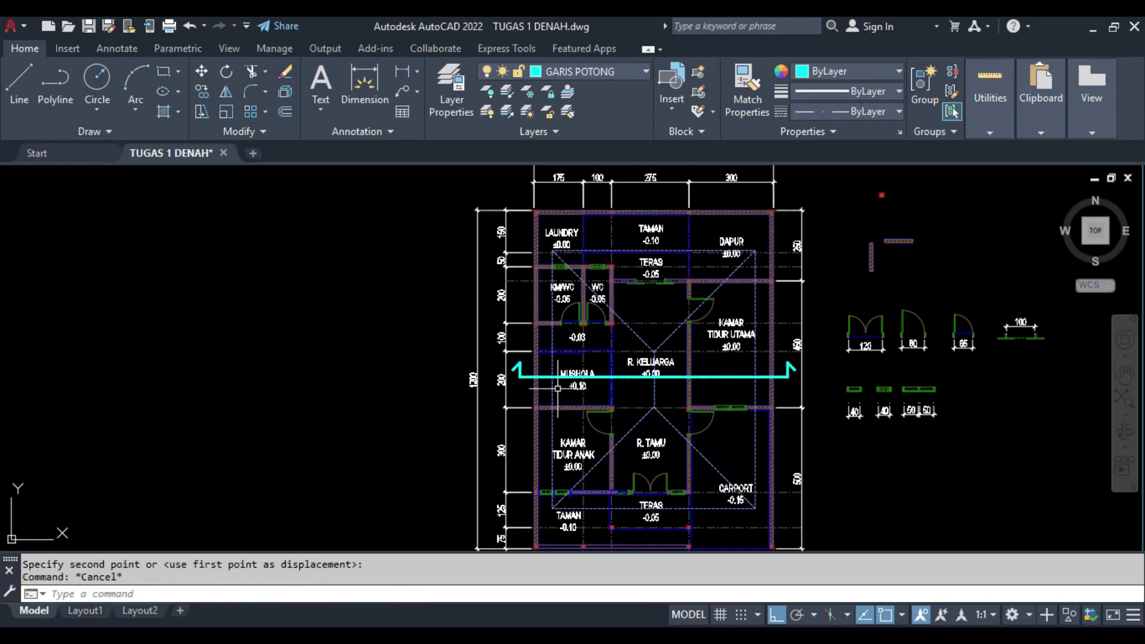
pyautogui.scroll(3, 585, 358)
pyautogui.scroll(-2, 608, 382)
pyautogui.scroll(2, 609, 394)
pyautogui.scroll(-3, 606, 391)
# - Start a LINE for the vertical cut, then cancel it
pyautogui.write('l')
pyautogui.press('Return')
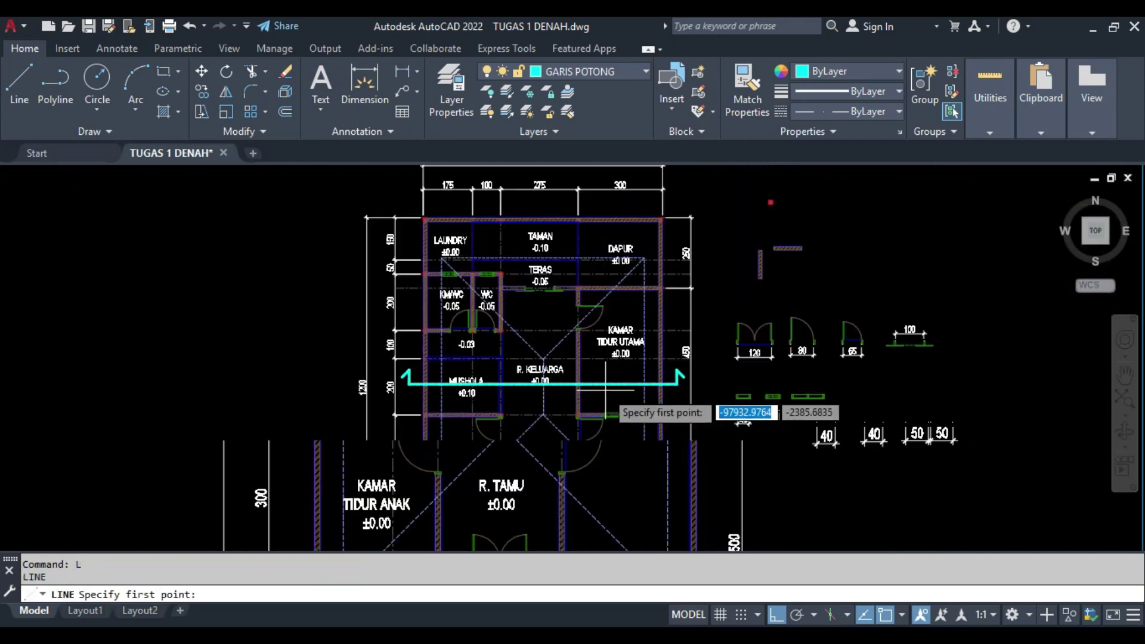
pyautogui.scroll(3, 606, 391)
pyautogui.scroll(4, 607, 337)
pyautogui.scroll(-4, 597, 283)
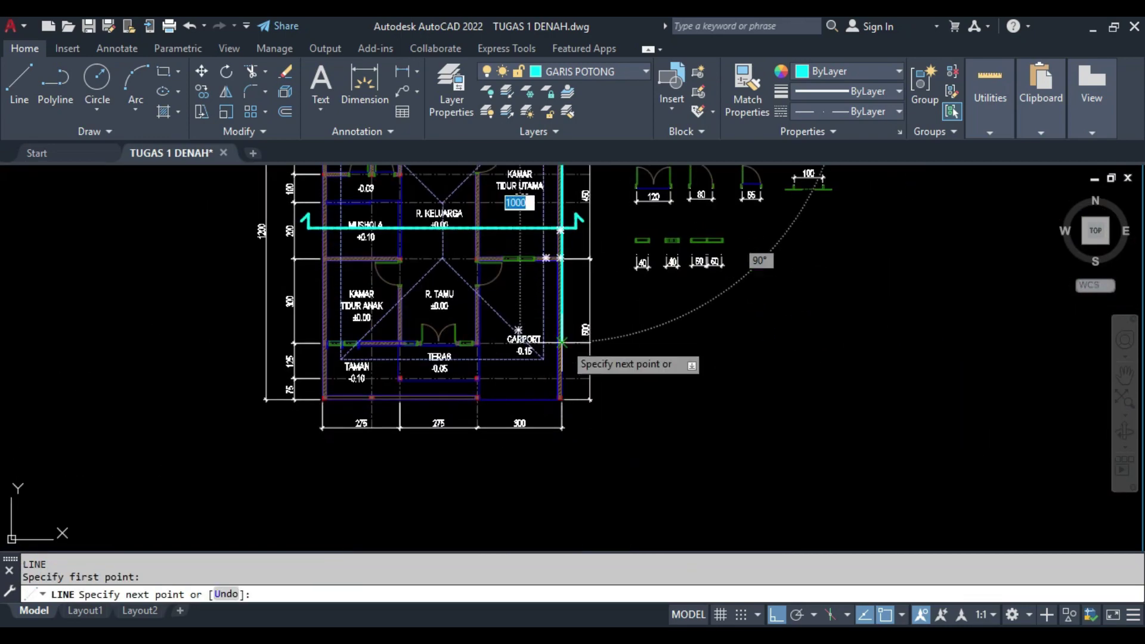
pyautogui.scroll(4, 570, 388)
pyautogui.press('Escape')
# - Extend the vertical cut line upward past the wall
pyautogui.click(560, 398)
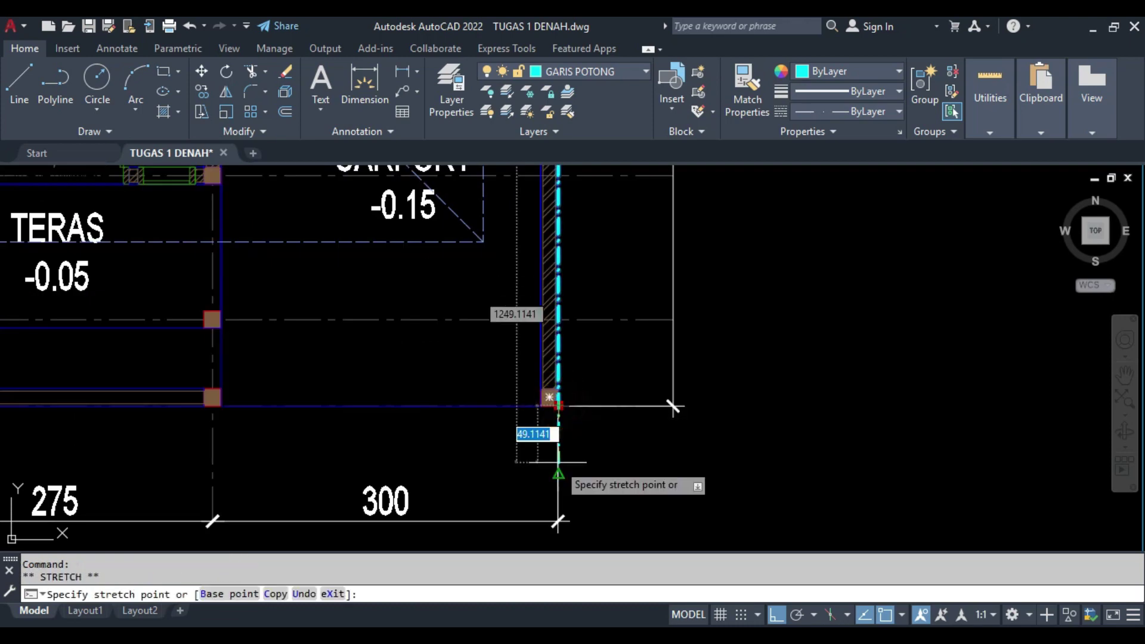
pyautogui.press('Escape')
pyautogui.scroll(-4, 585, 417)
pyautogui.scroll(4, 513, 275)
pyautogui.scroll(3, 691, 348)
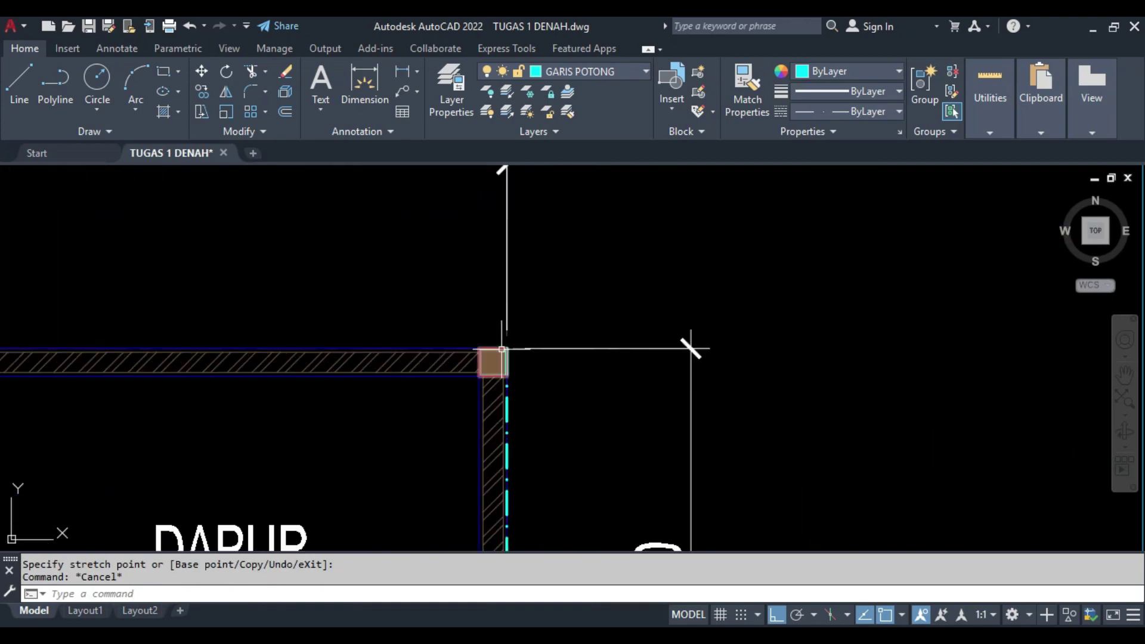
pyautogui.click(508, 348)
pyautogui.write('50')
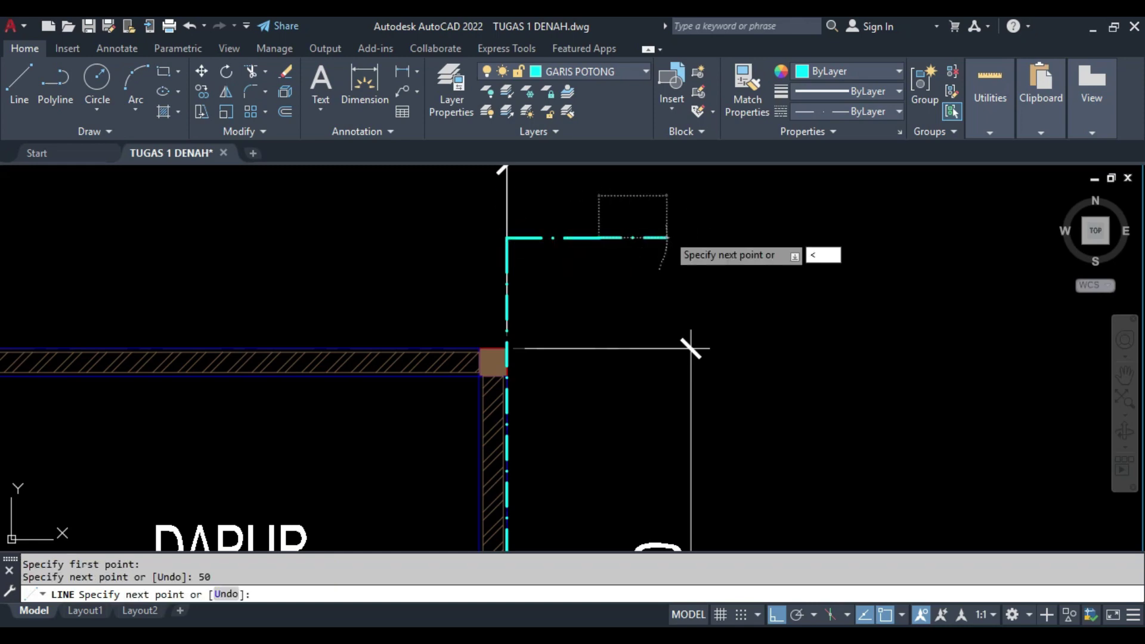
pyautogui.write('135')
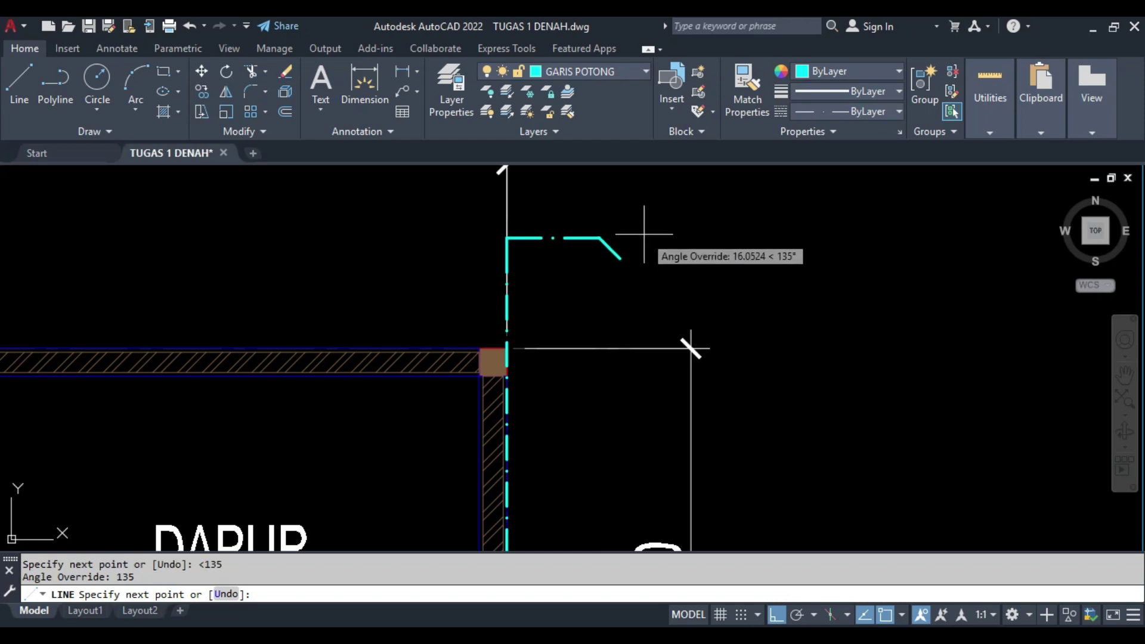
pyautogui.moveTo(644, 234); pyautogui.dragTo(543, 311, button='middle')
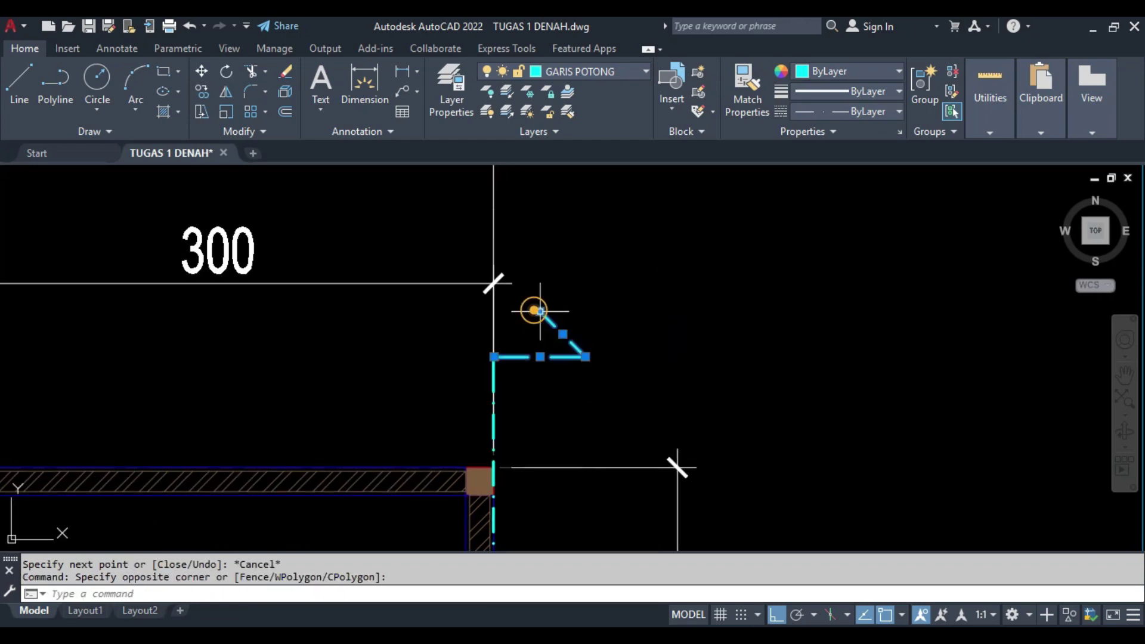
# - Mirror the cut-line end tick, keeping the original marker
pyautogui.write('mi')
pyautogui.press('Return')
pyautogui.scroll(-5, 504, 358)
pyautogui.moveTo(504, 334); pyautogui.dragTo(429, 323, button='middle')
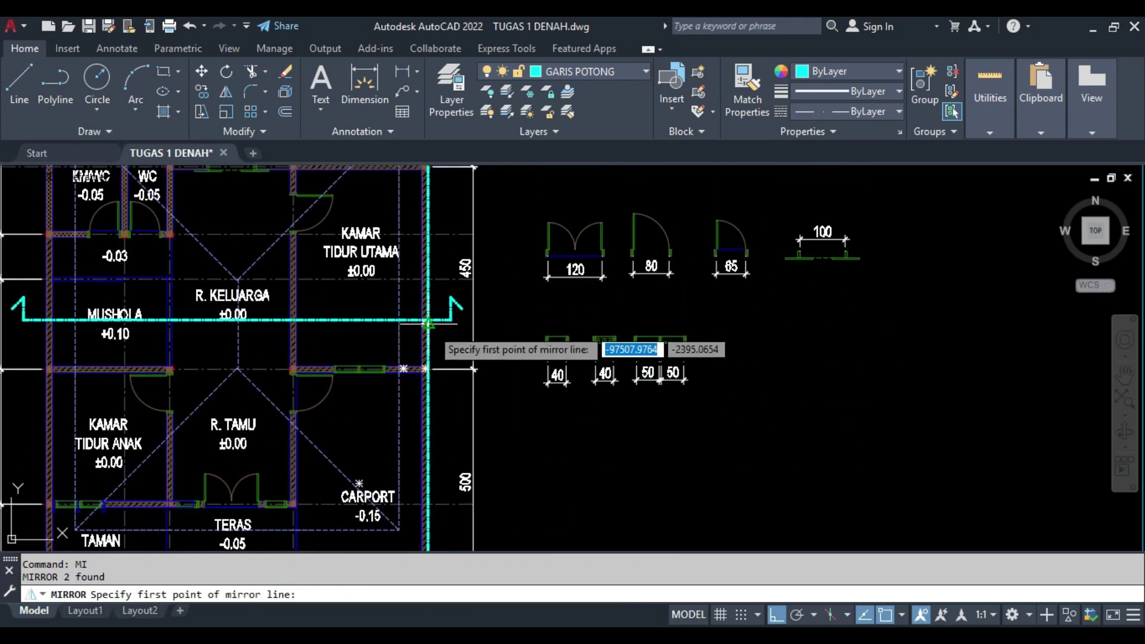
pyautogui.scroll(2, 429, 323)
pyautogui.press('Return')
pyautogui.scroll(-3, 594, 331)
pyautogui.scroll(6, 534, 423)
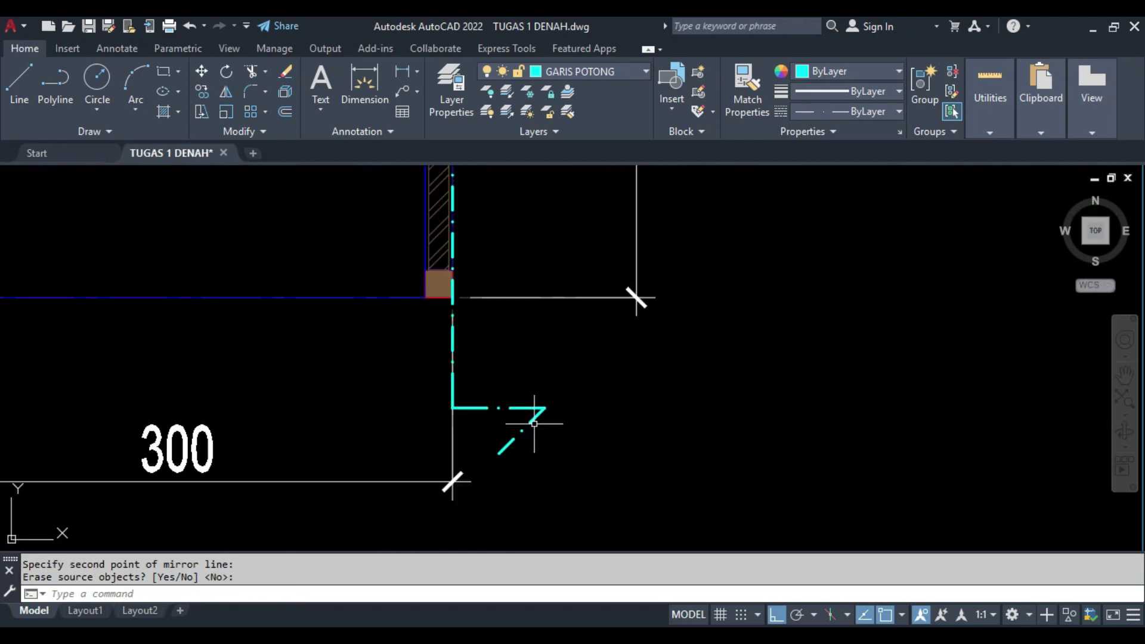
pyautogui.scroll(-5, 451, 377)
pyautogui.scroll(5, 435, 325)
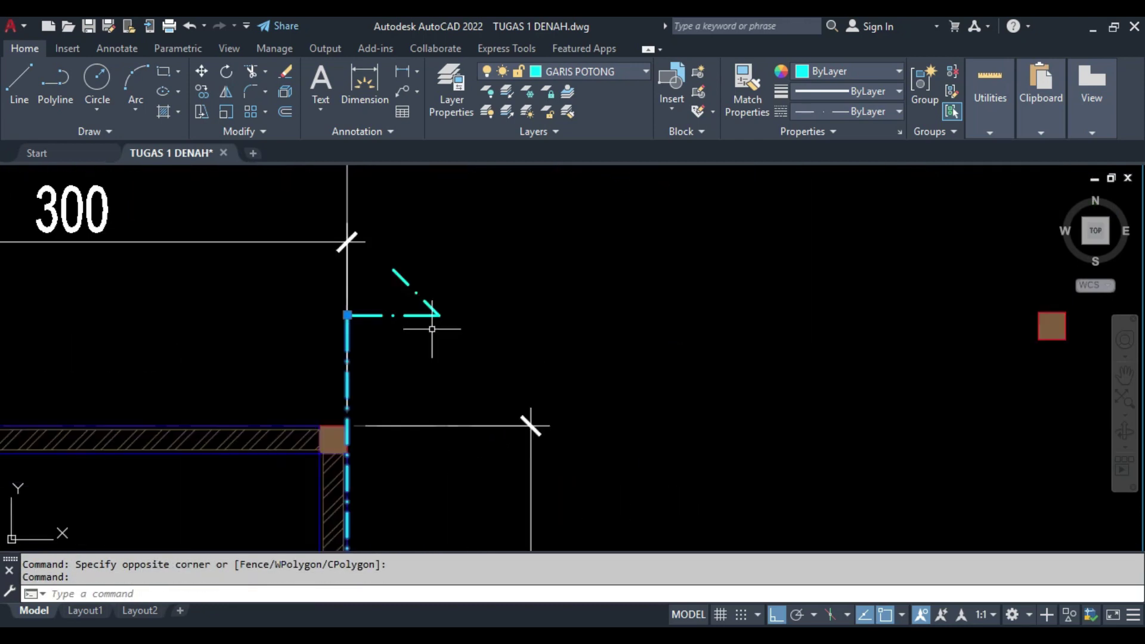
pyautogui.scroll(-2, 562, 357)
# - Move the vertical cut line so it runs through the middle of the plan
pyautogui.write('m')
pyautogui.press('Return')
pyautogui.scroll(-2, 563, 351)
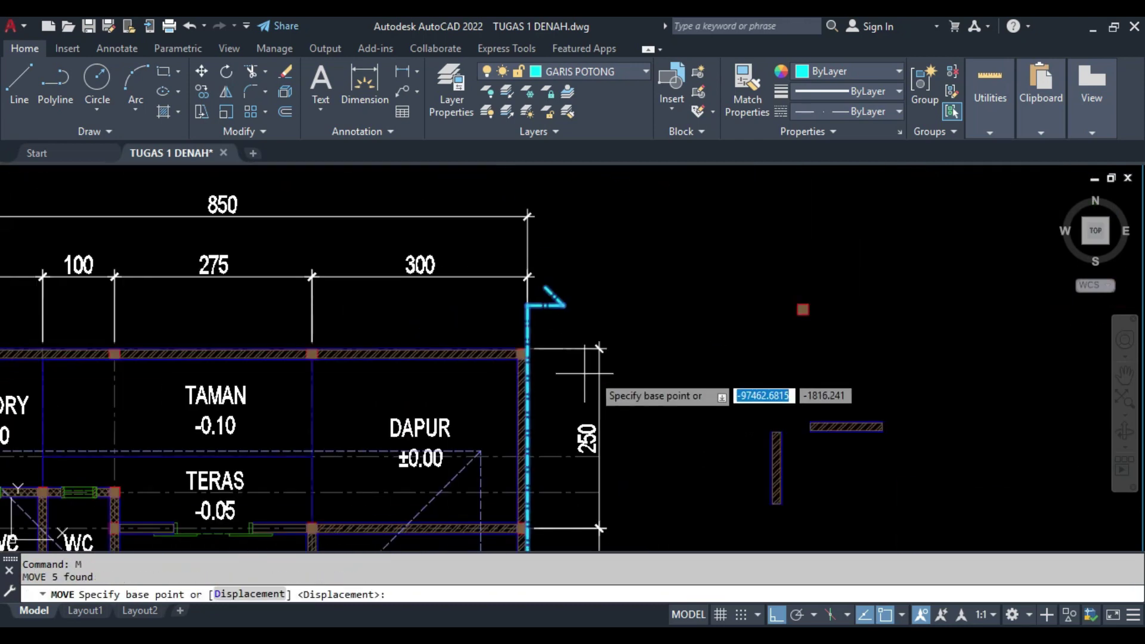
pyautogui.scroll(-2, 672, 243)
pyautogui.click(686, 238)
pyautogui.click(559, 229)
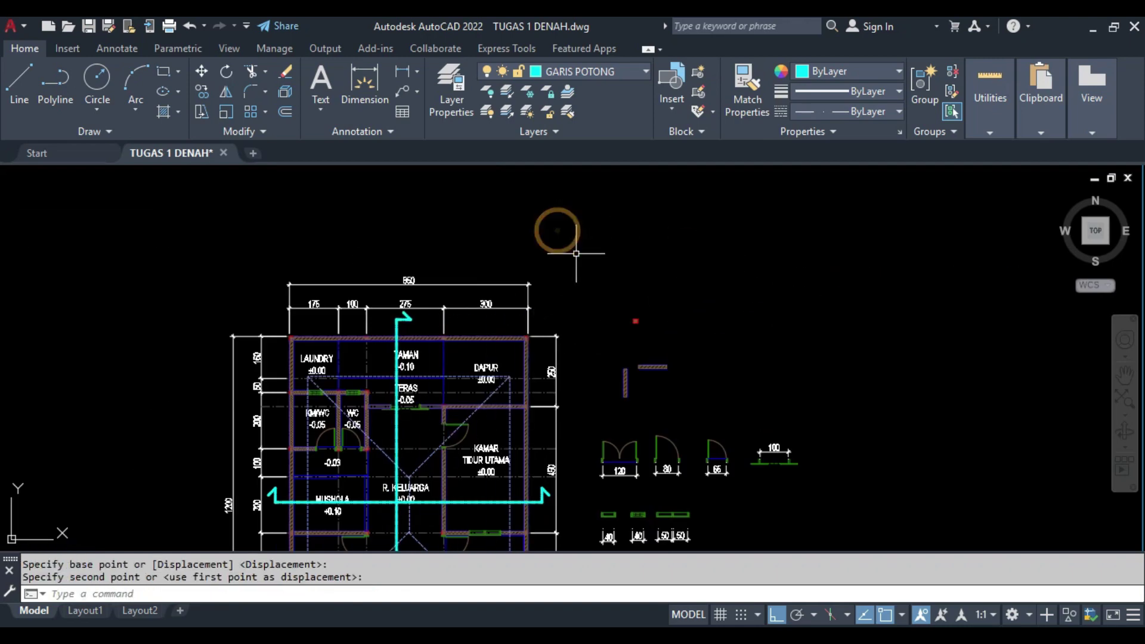
pyautogui.moveTo(575, 358); pyautogui.dragTo(572, 131, button='middle')
pyautogui.scroll(2, 453, 179)
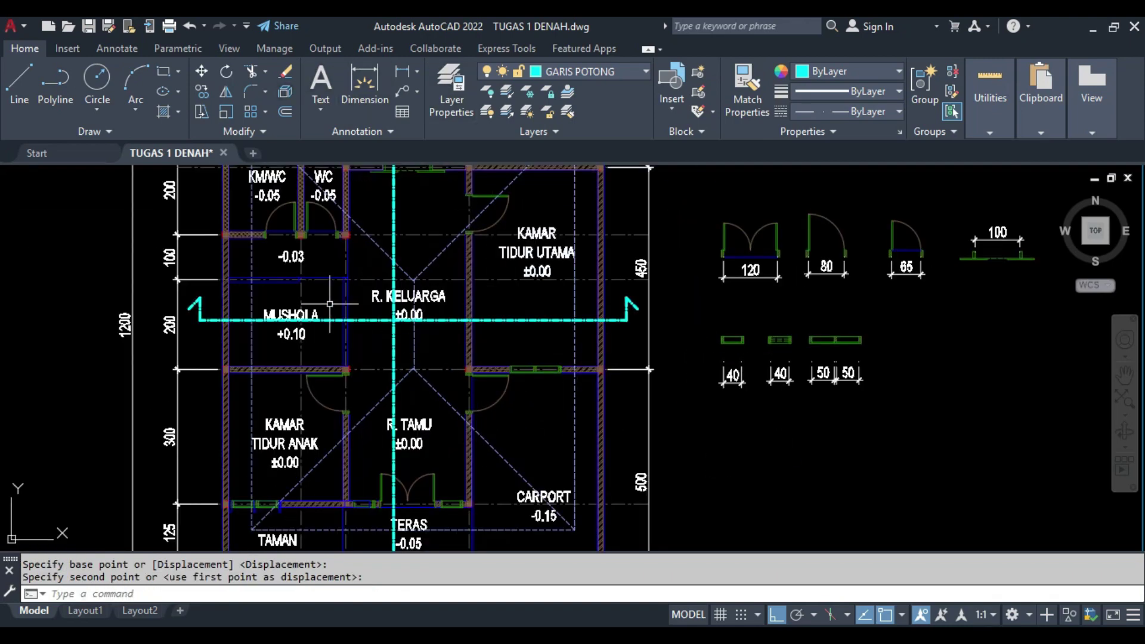
# - Select the R. KELUARGA label to copy it
pyautogui.click(409, 296)
pyautogui.scroll(2, 573, 304)
pyautogui.write('co')
pyautogui.press('Return')
pyautogui.click(381, 313)
# - Place the label copy beside the horizontal cut line and edit it to POT A
pyautogui.scroll(2, 686, 334)
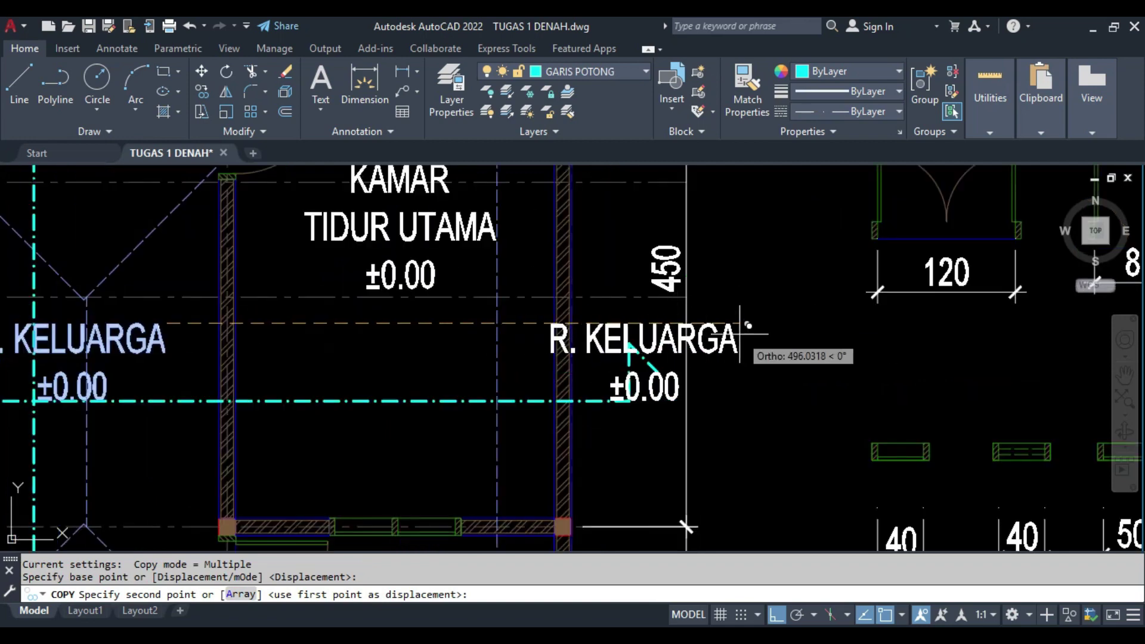
pyautogui.click(740, 334)
pyautogui.press('Return')
pyautogui.doubleClick(674, 345)
pyautogui.write('A')
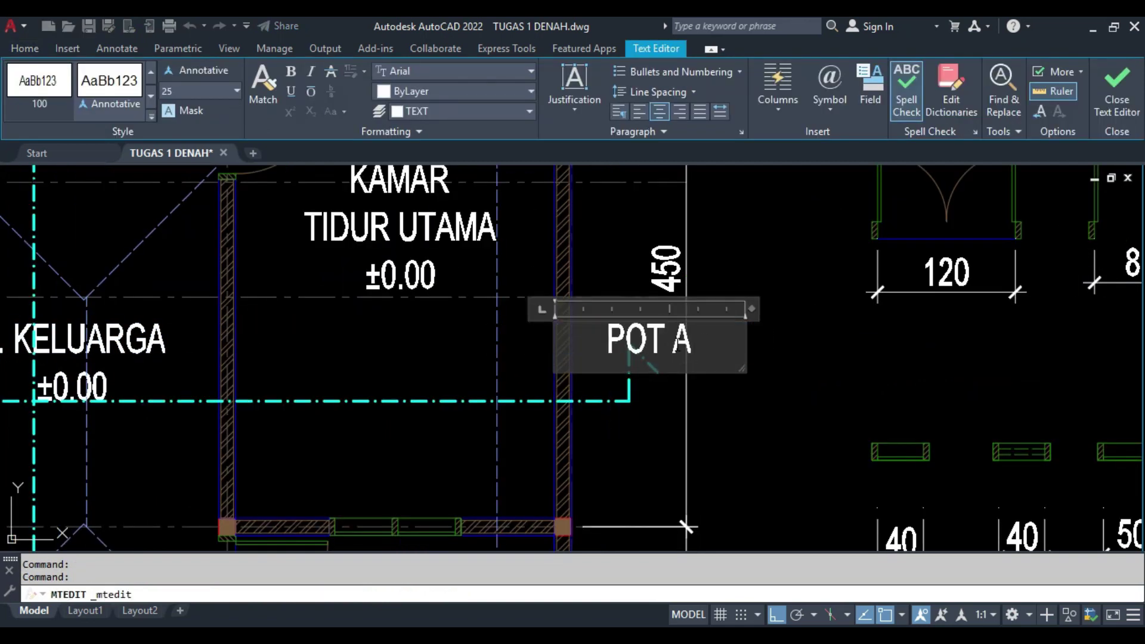
pyautogui.press('Escape')
pyautogui.scroll(2, 634, 311)
# - Move POT A just above the right end of the horizontal cut line
pyautogui.moveTo(818, 342); pyautogui.dragTo(725, 357, button='middle')
pyautogui.write('m')
pyautogui.press('Return')
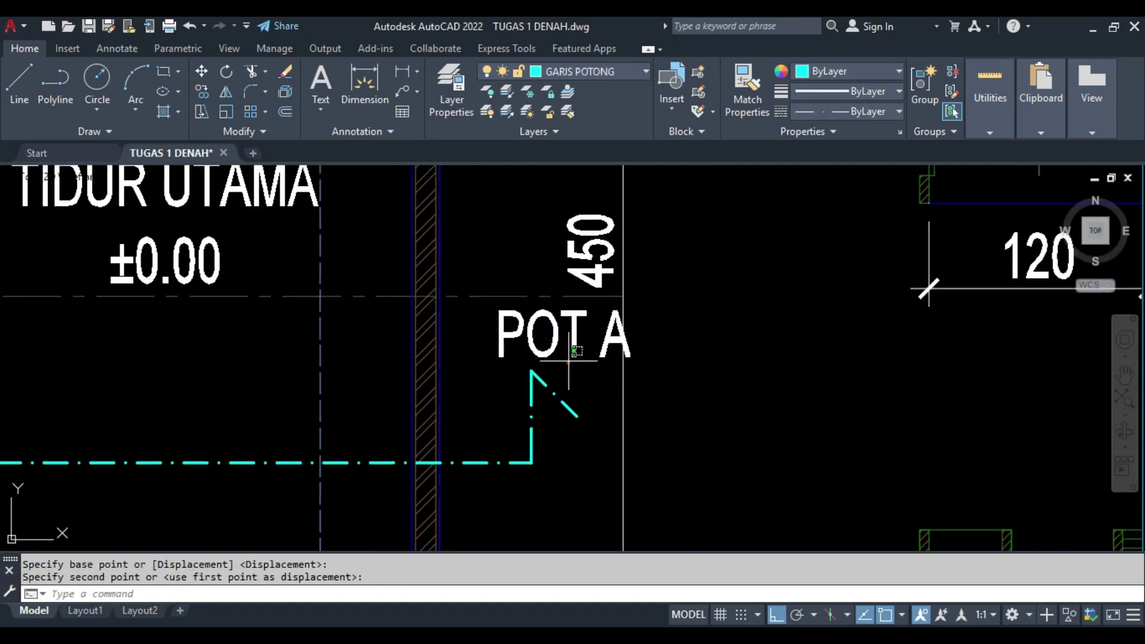
pyautogui.click(808, 382)
pyautogui.click(787, 387)
pyautogui.click(525, 364)
pyautogui.click(567, 346)
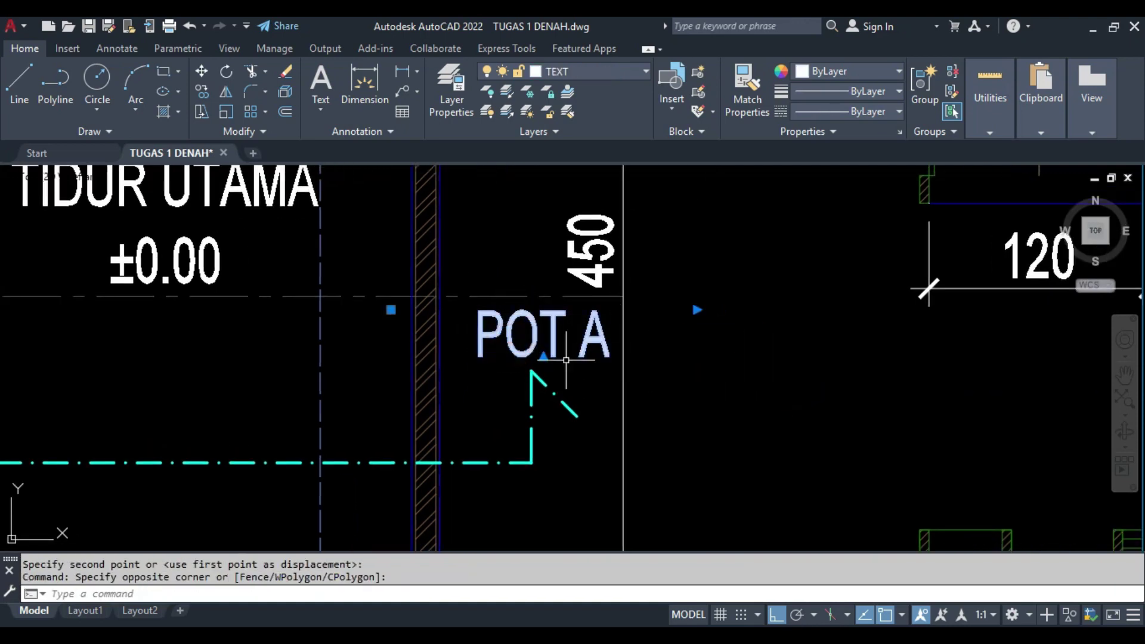
pyautogui.write('c')
pyautogui.press('Return')
pyautogui.click(532, 378)
pyautogui.press('Escape')
pyautogui.scroll(2, 698, 347)
# - Copy POT A to the left end of the horizontal cut line
pyautogui.click(1008, 358)
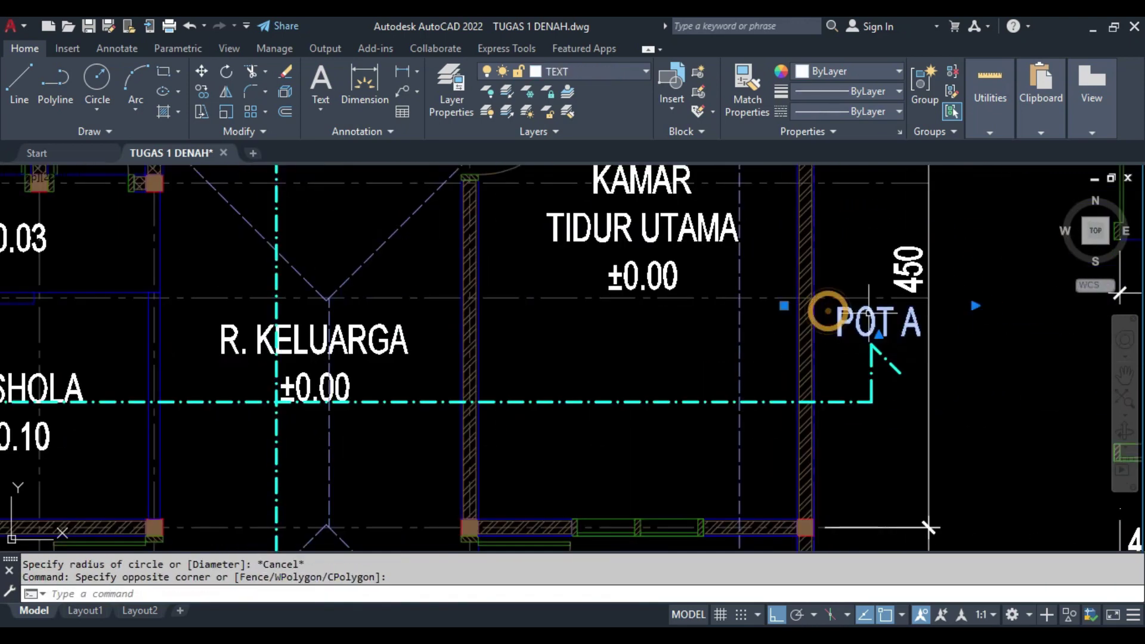
pyautogui.click(817, 310)
pyautogui.write('co')
pyautogui.press('Return')
pyautogui.click(872, 346)
pyautogui.scroll(-3, 872, 346)
pyautogui.scroll(3, 525, 333)
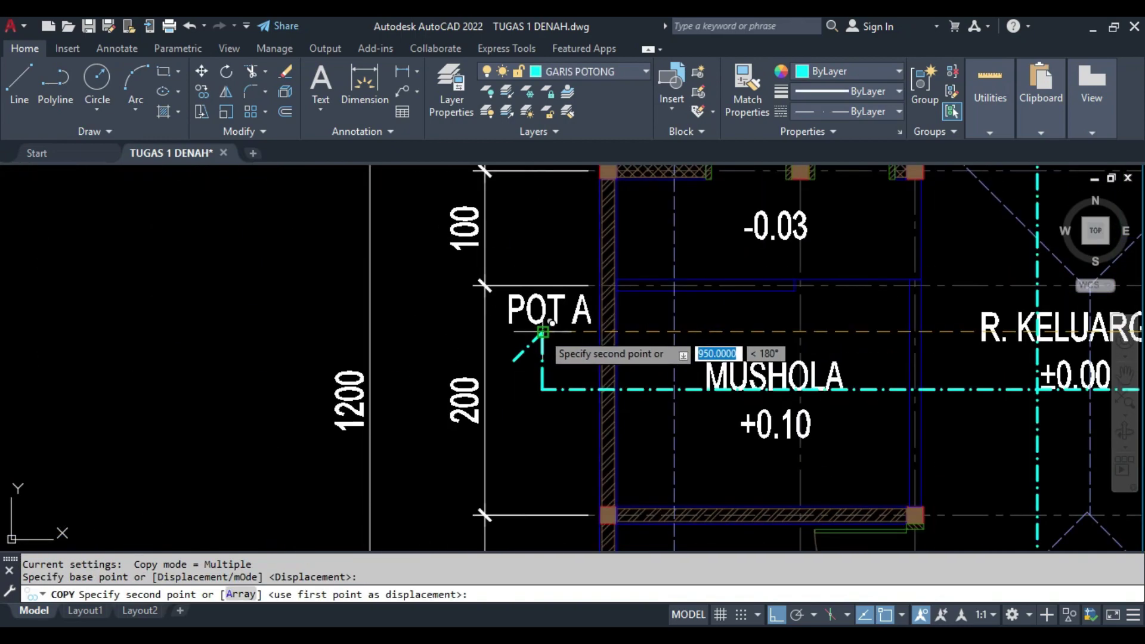
pyautogui.click(544, 329)
pyautogui.press('Escape')
# - Copy another POT A label to sit above TAMAN
pyautogui.write('co')
pyautogui.press('Return')
pyautogui.click(546, 325)
pyautogui.scroll(-3, 536, 327)
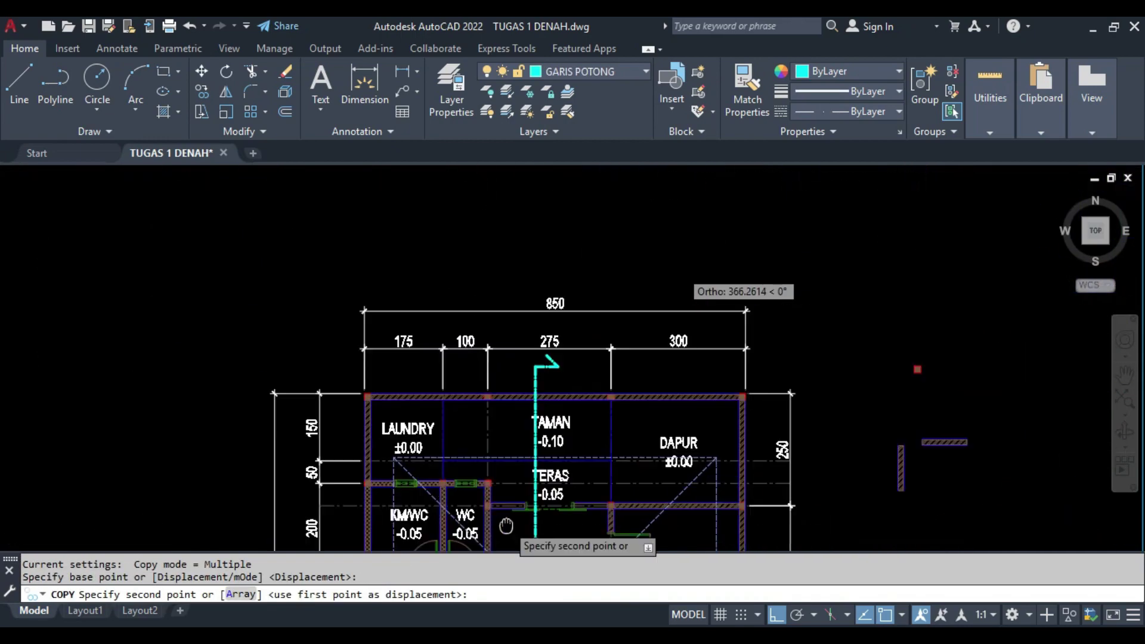
pyautogui.scroll(3, 588, 239)
pyautogui.click(577, 358)
pyautogui.press('Escape')
# - Reposition the label above TAMAN slightly lower
pyautogui.click(545, 379)
pyautogui.write('m')
pyautogui.press('Return')
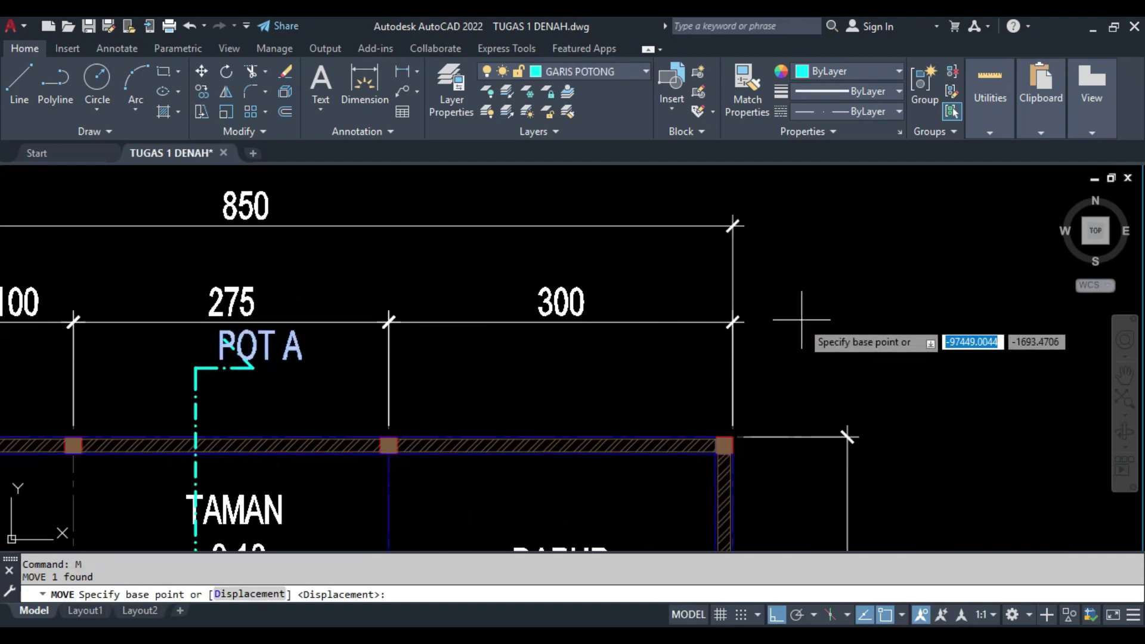
pyautogui.click(850, 319)
pyautogui.press('Return')
pyautogui.click(841, 286)
pyautogui.click(840, 310)
pyautogui.press('Escape')
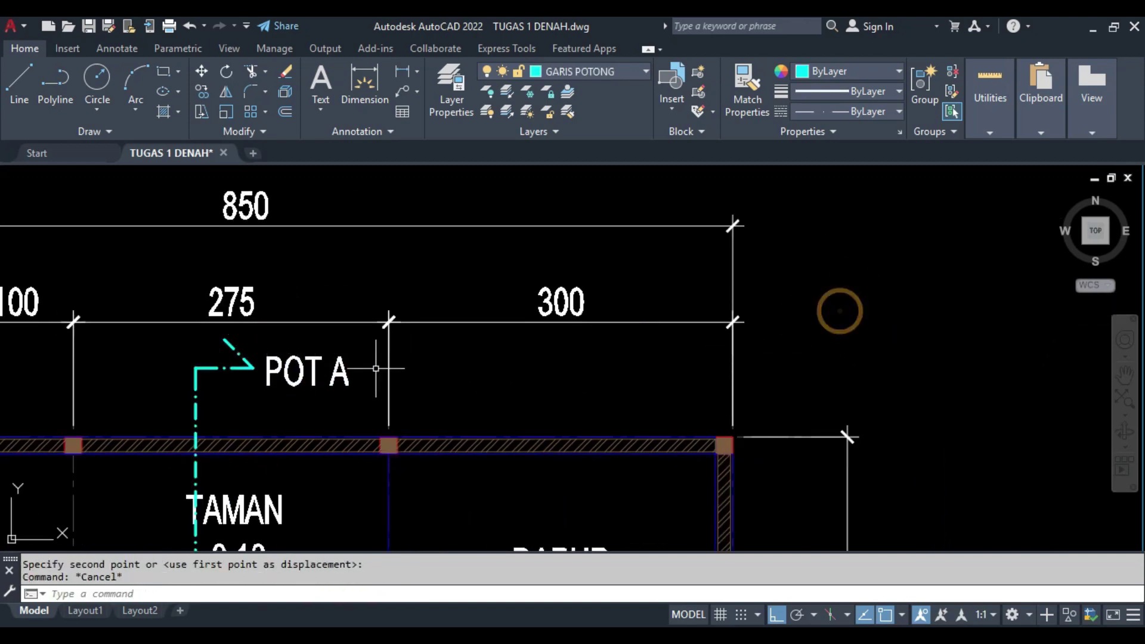
# - Change the top label to POT B and copy it to the bottom cut-line end
pyautogui.doubleClick(333, 382)
pyautogui.write('B')
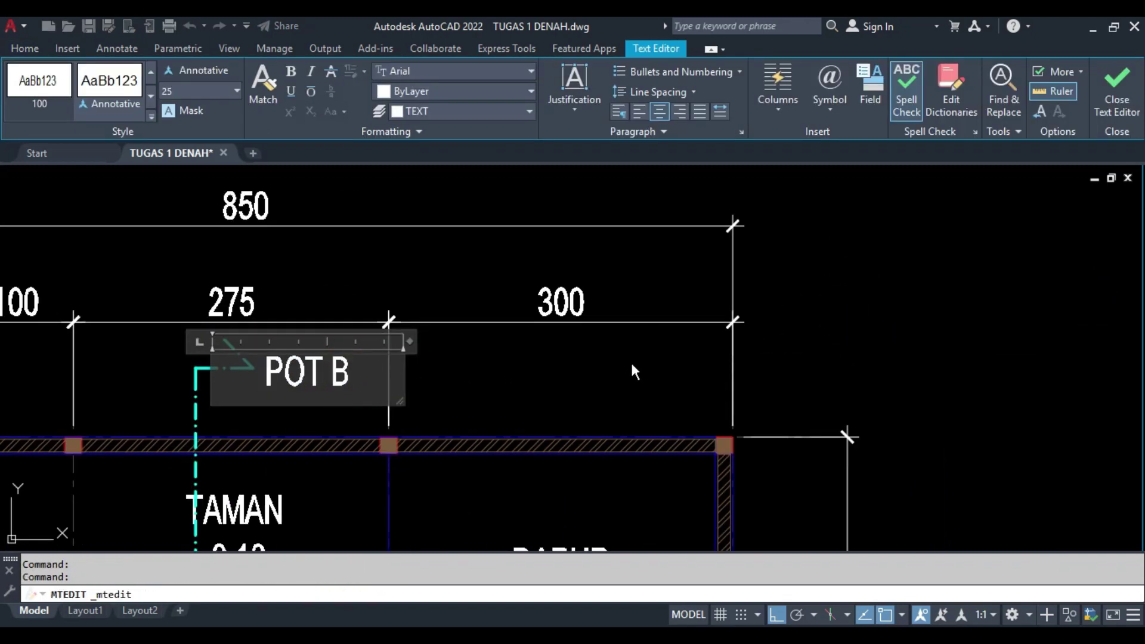
pyautogui.click(634, 371)
pyautogui.write('o')
pyautogui.press('Return')
pyautogui.click(259, 357)
pyautogui.scroll(-5, 307, 418)
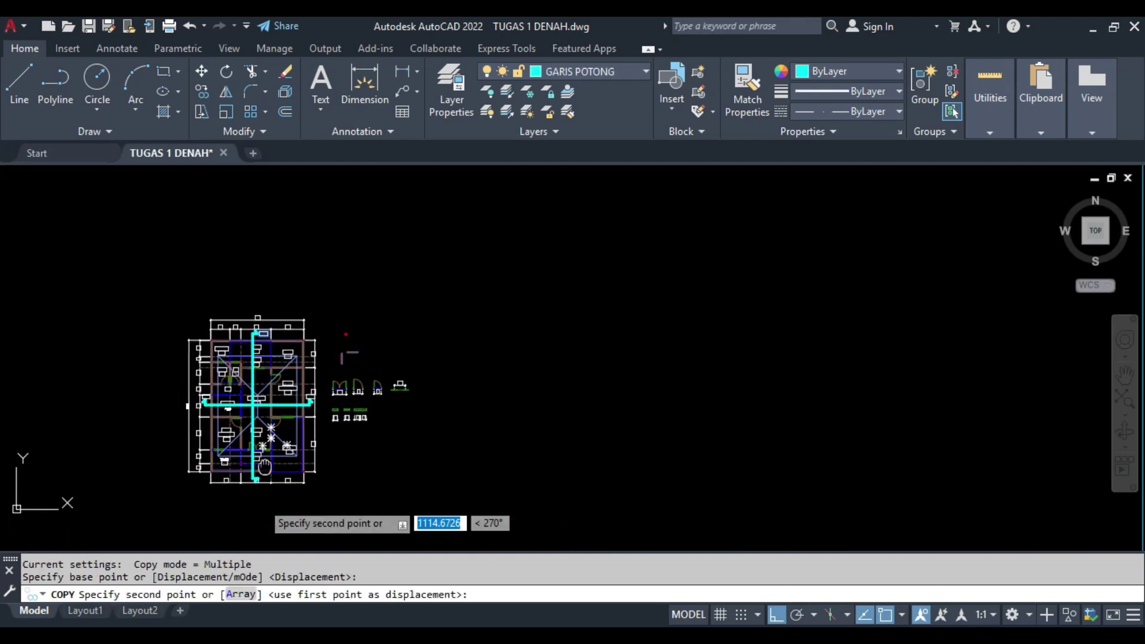
pyautogui.scroll(5, 354, 311)
pyautogui.click(354, 312)
pyautogui.press('Escape')
# - Shift the door and window symbols further right, clearing space below the plan
pyautogui.scroll(-3, 358, 323)
pyautogui.scroll(-3, 364, 328)
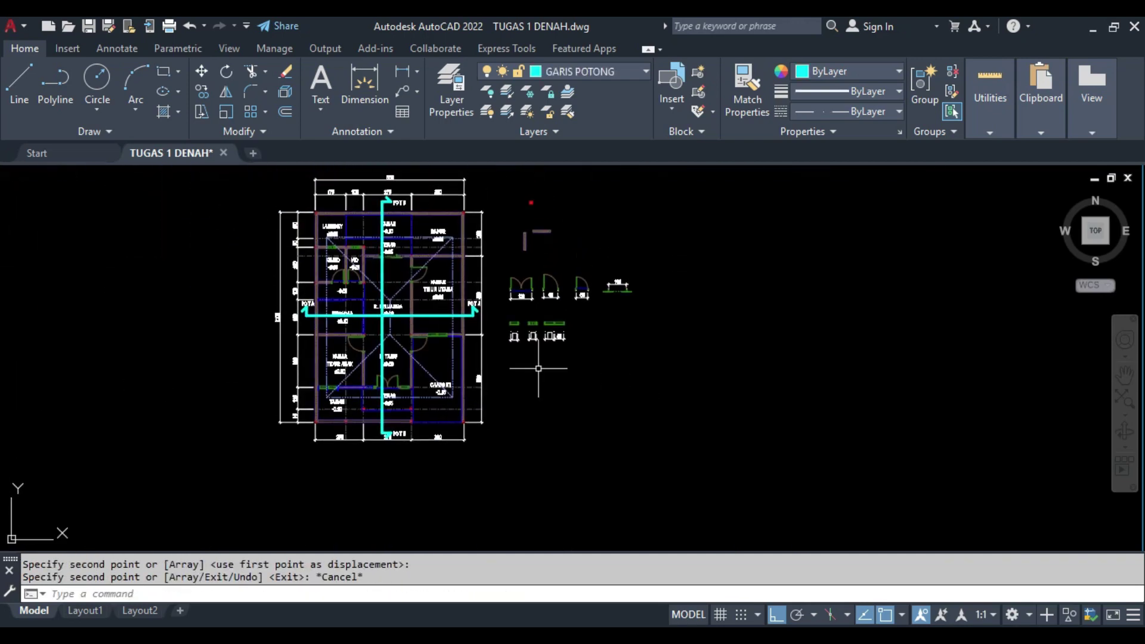
pyautogui.scroll(2, 375, 334)
pyautogui.scroll(1, 380, 336)
pyautogui.moveTo(380, 336); pyautogui.dragTo(384, 306, button='middle')
pyautogui.moveTo(453, 203)
pyautogui.mouseDown()
pyautogui.moveTo(657, 417)
pyautogui.moveTo(732, 416)
pyautogui.mouseUp()
pyautogui.moveTo(372, 425); pyautogui.dragTo(490, 452, button='middle')
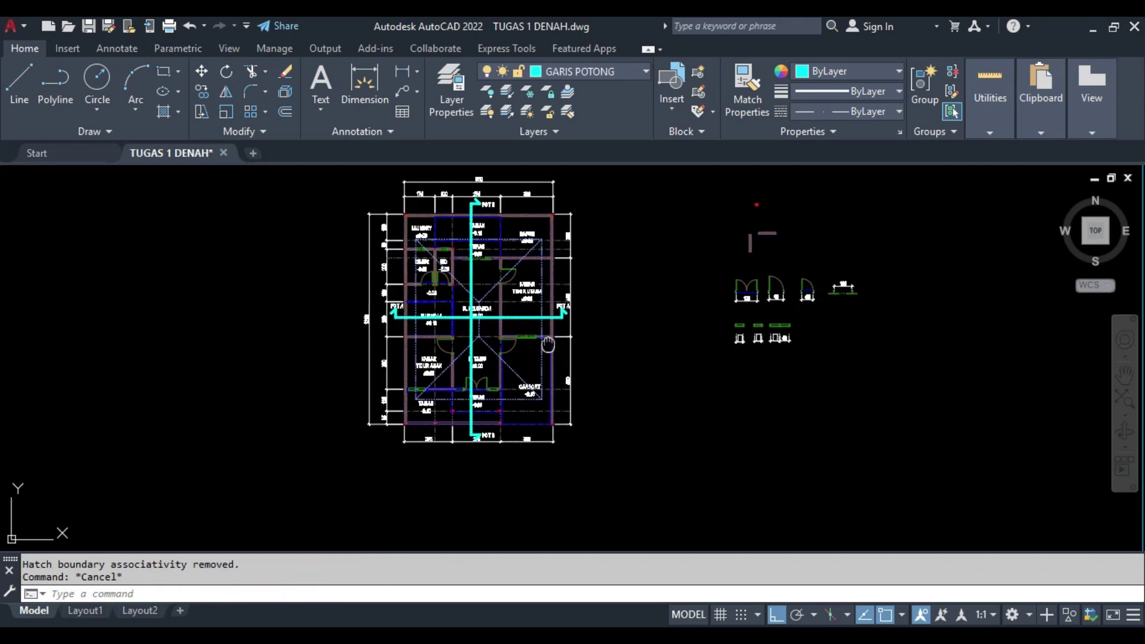
pyautogui.write('rec')
pyautogui.press('Return')
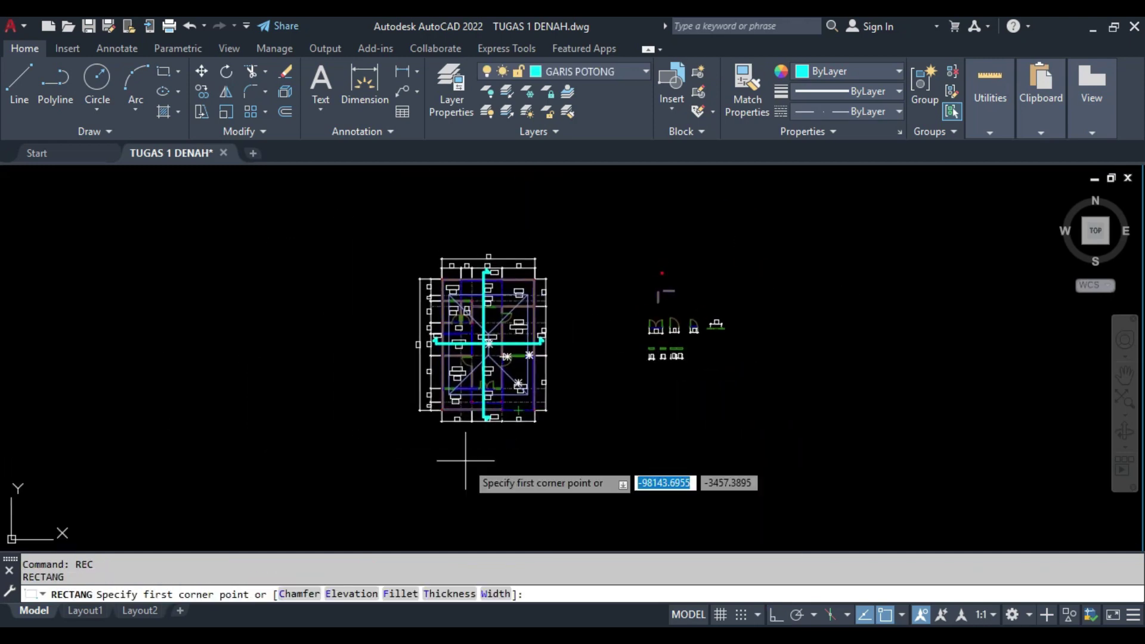
# - Draw a 21 x 29.7 A4 sheet rectangle below the floor plan
pyautogui.scroll(-2, 460, 473)
pyautogui.moveTo(418, 477); pyautogui.dragTo(537, 334, button='middle')
pyautogui.click(312, 468)
pyautogui.write('d')
pyautogui.press('Return')
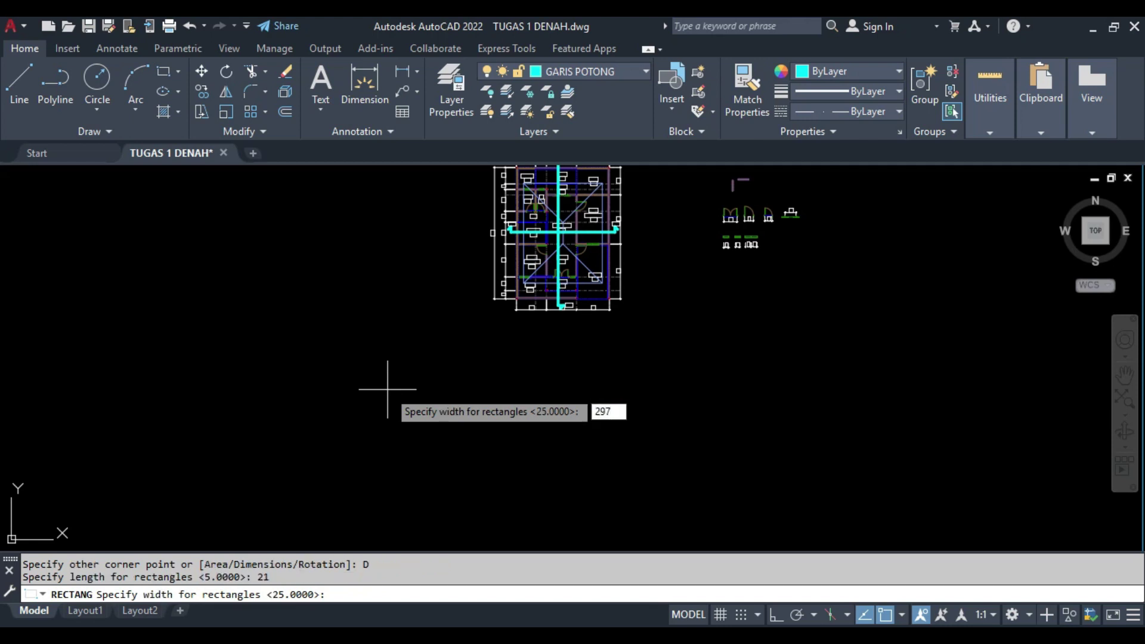
pyautogui.click(357, 444)
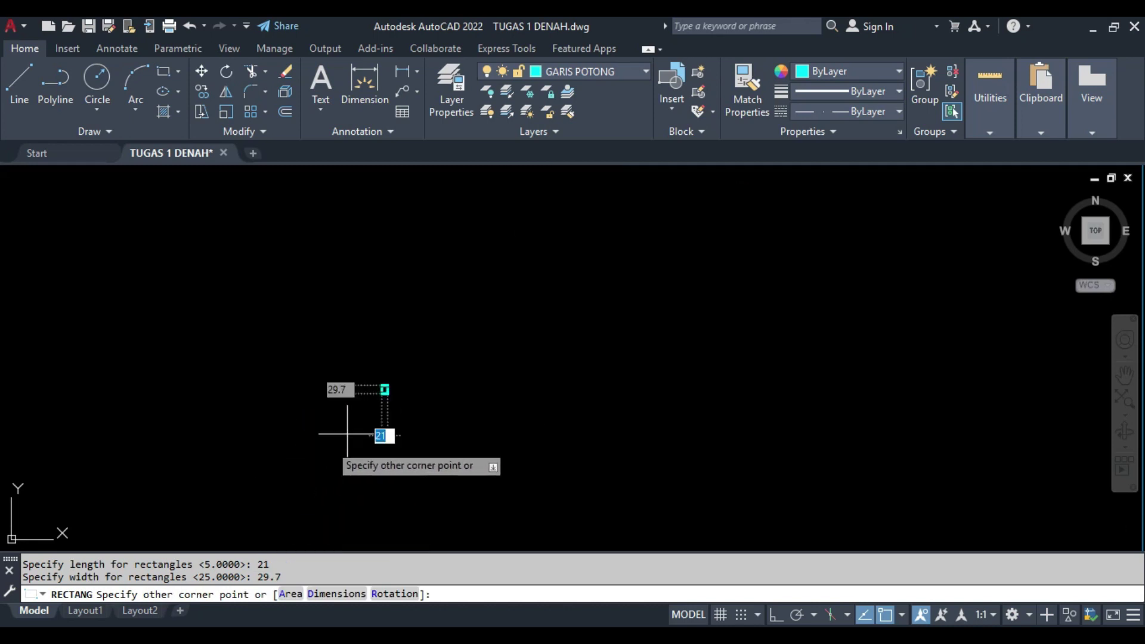
pyautogui.press('Escape')
# - Offset the sheet rectangle inward to create the inner border line
pyautogui.click(288, 312)
pyautogui.click(418, 406)
pyautogui.scroll(3, 514, 337)
pyautogui.write('o')
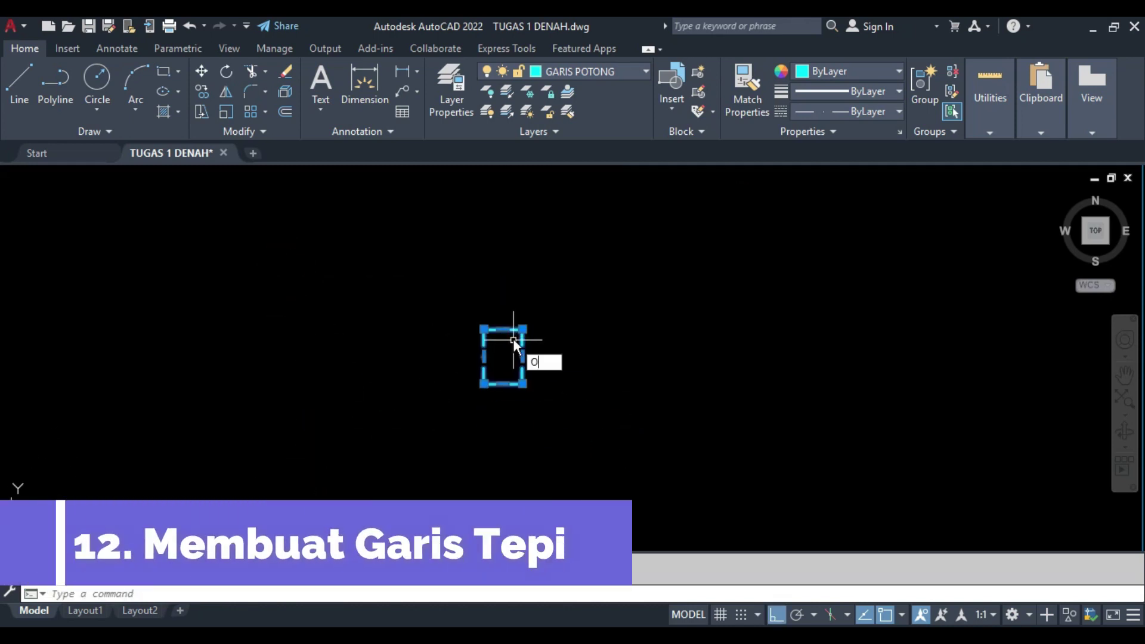
pyautogui.press('Return')
pyautogui.scroll(2, 525, 358)
pyautogui.press('Return')
pyautogui.scroll(2, 542, 334)
pyautogui.click(542, 334)
pyautogui.click(488, 349)
pyautogui.press('Escape')
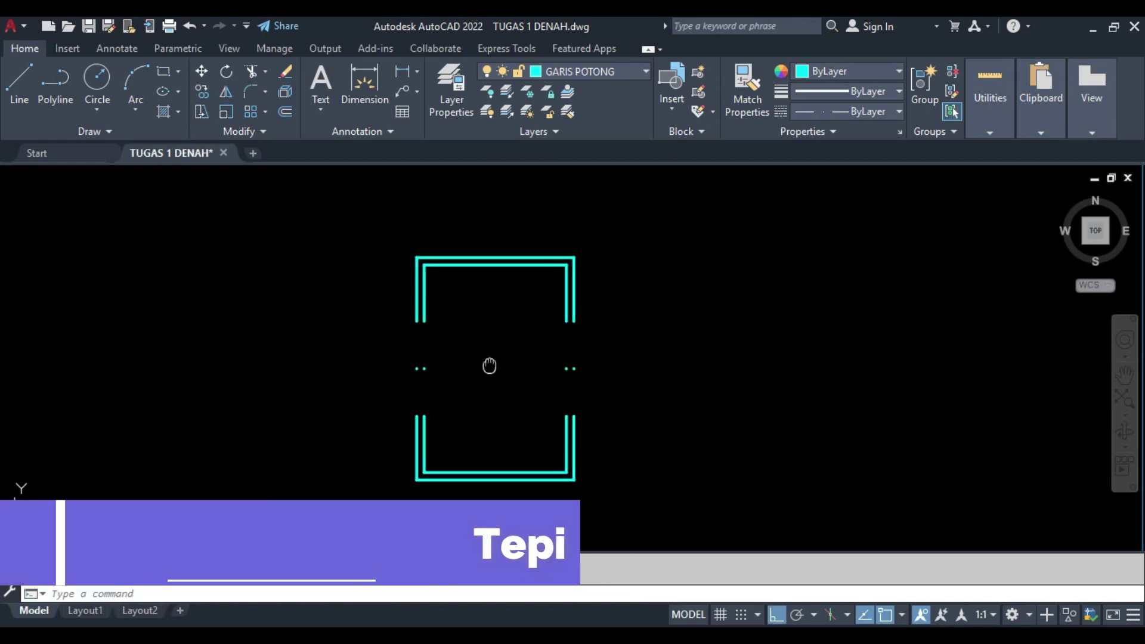
# - Put both border rectangles on the DINDING layer
pyautogui.scroll(2, 488, 358)
pyautogui.moveTo(633, 477); pyautogui.dragTo(506, 217)
pyautogui.click(596, 71)
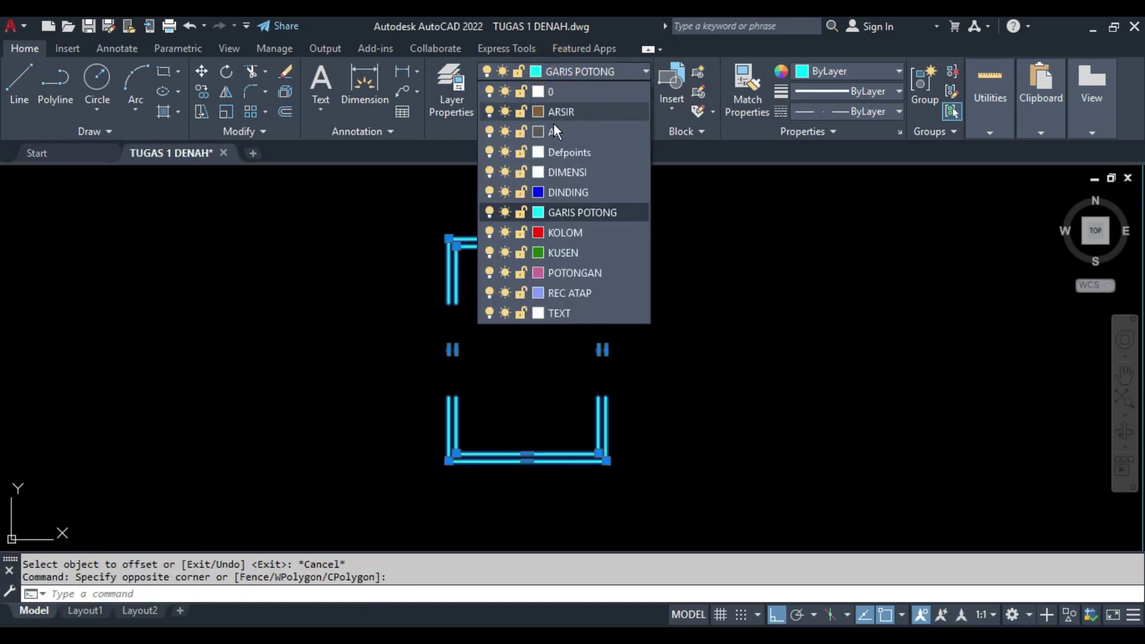
pyautogui.click(567, 192)
# - Scale the border rectangles by 100 from their lower-left corner
pyautogui.write('sc')
pyautogui.press('Return')
pyautogui.click(473, 427)
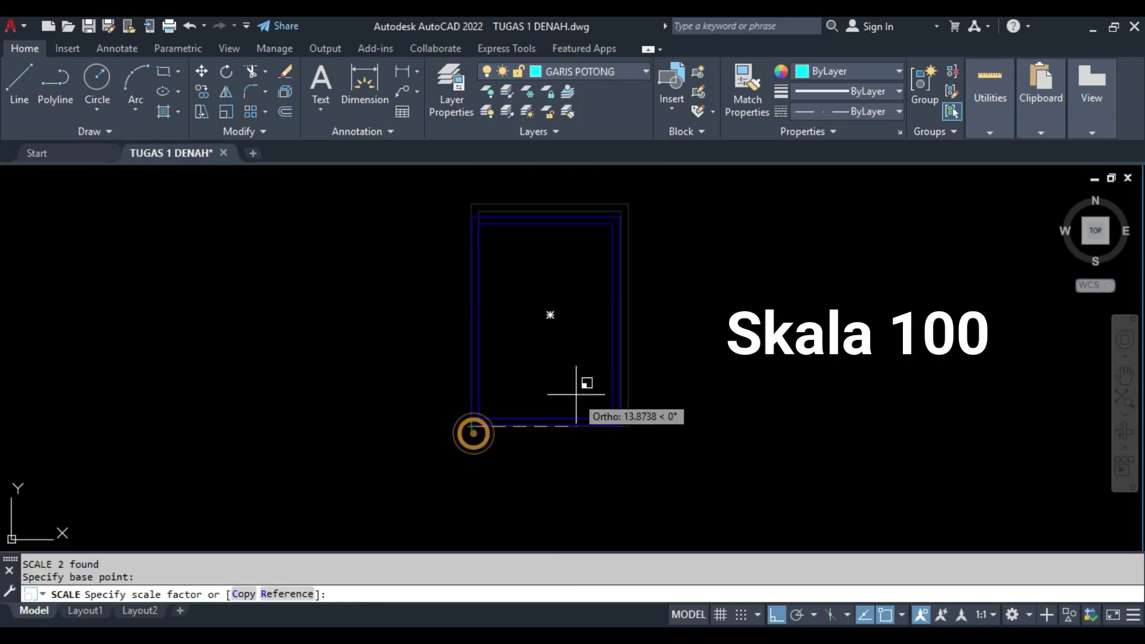
pyautogui.write('100')
pyautogui.press('Return')
pyautogui.press('Escape')
# - Move the enlarged border so it frames the floor plan
pyautogui.moveTo(728, 435); pyautogui.dragTo(621, 396, button='middle')
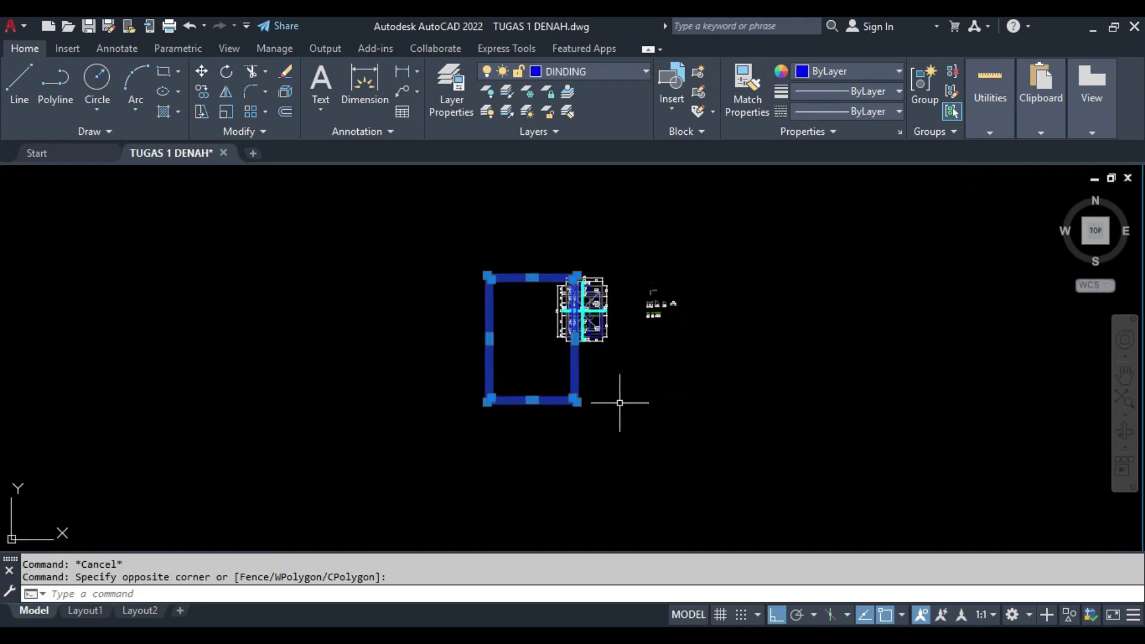
pyautogui.write('m')
pyautogui.press('Return')
pyautogui.click(639, 414)
pyautogui.click(716, 407)
pyautogui.click(669, 429)
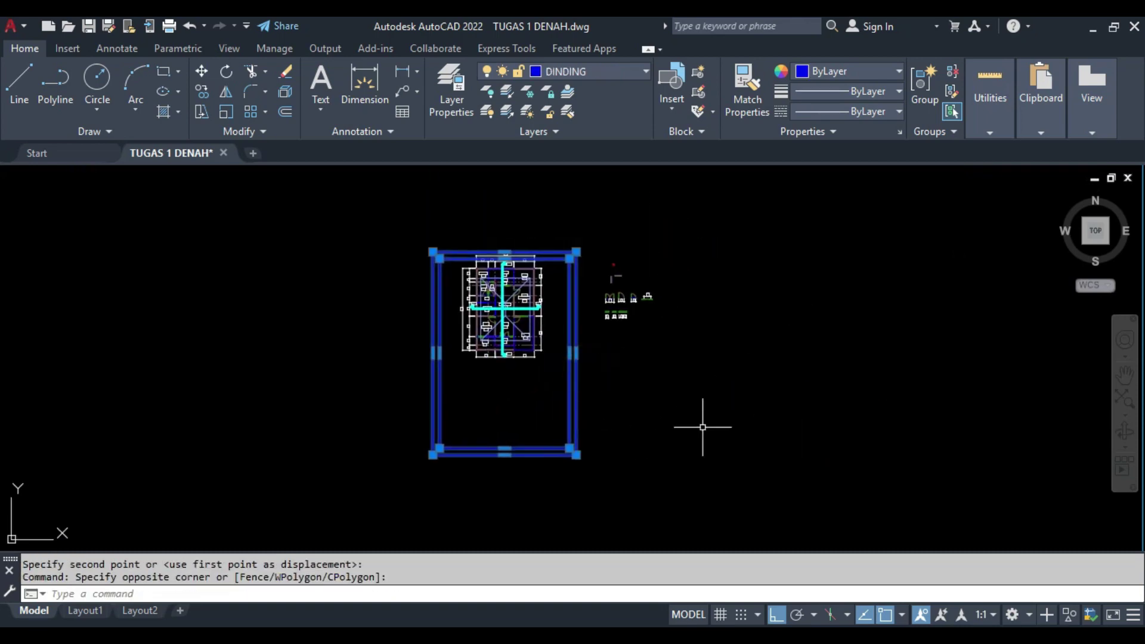
pyautogui.press('Return')
pyautogui.click(742, 383)
pyautogui.click(734, 358)
pyautogui.moveTo(448, 454); pyautogui.dragTo(432, 535, button='middle')
pyautogui.hotkey('ctrl', 'p')
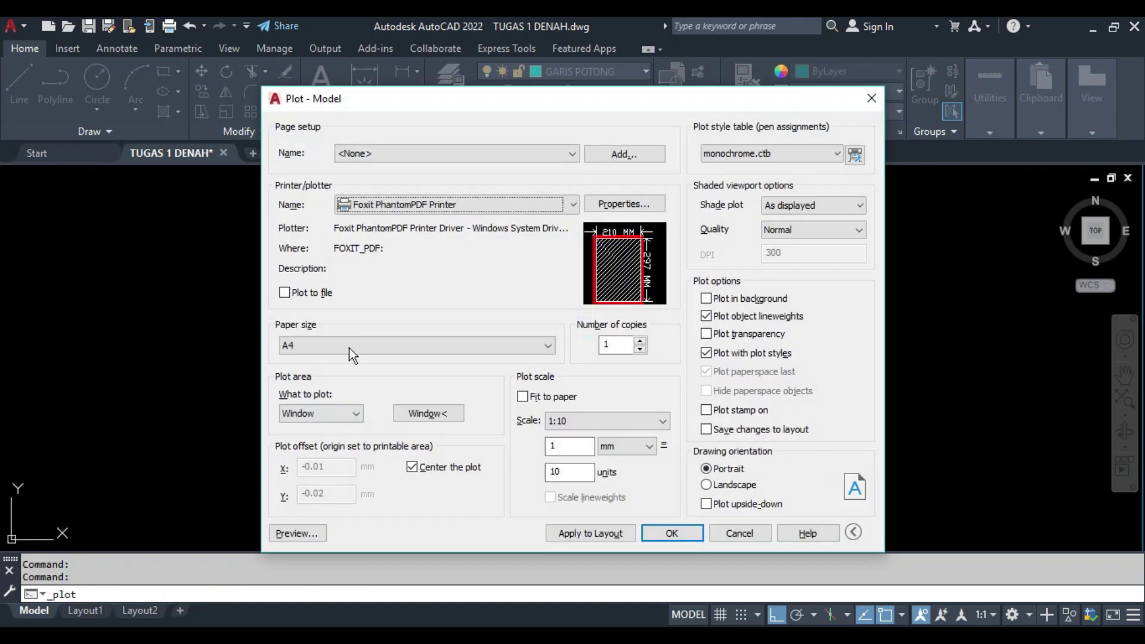
pyautogui.click(464, 412)
pyautogui.scroll(2, 550, 384)
pyautogui.click(455, 256)
pyautogui.moveTo(549, 477); pyautogui.dragTo(422, 173, button='middle')
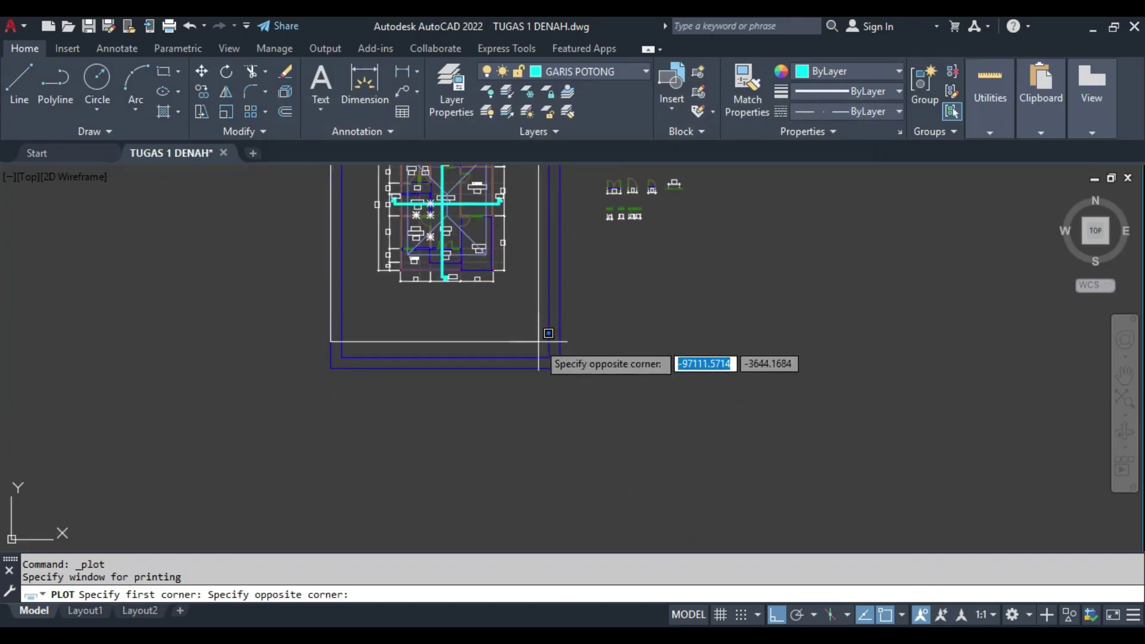
pyautogui.click(550, 333)
pyautogui.click(321, 535)
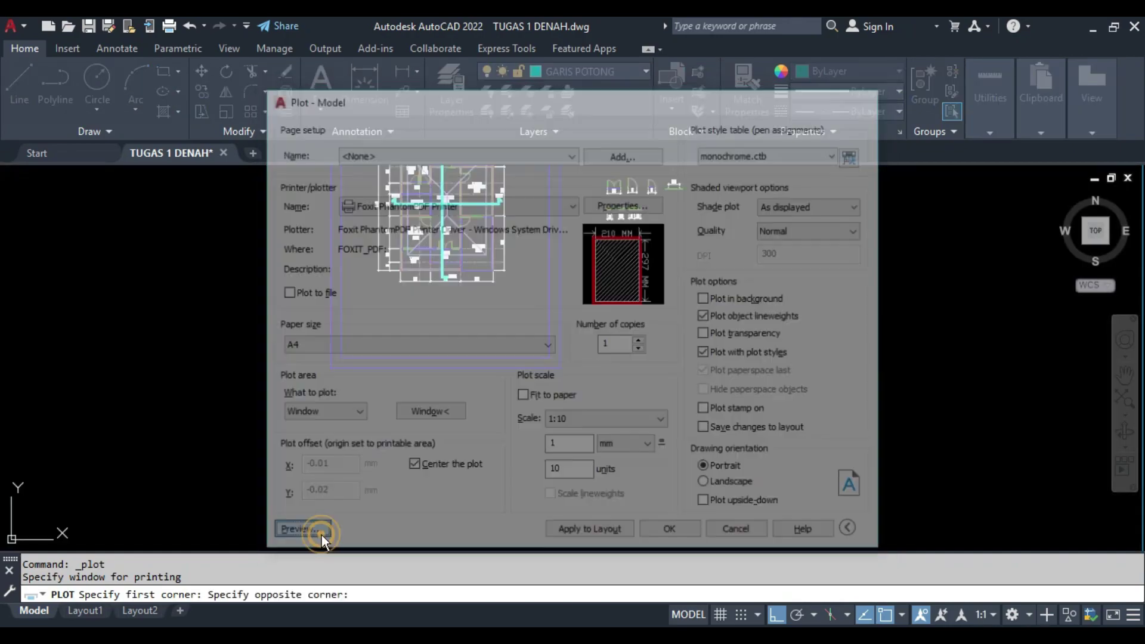
pyautogui.scroll(5, 478, 167)
pyautogui.moveTo(475, 163); pyautogui.dragTo(335, 180)
pyautogui.scroll(-5, 335, 180)
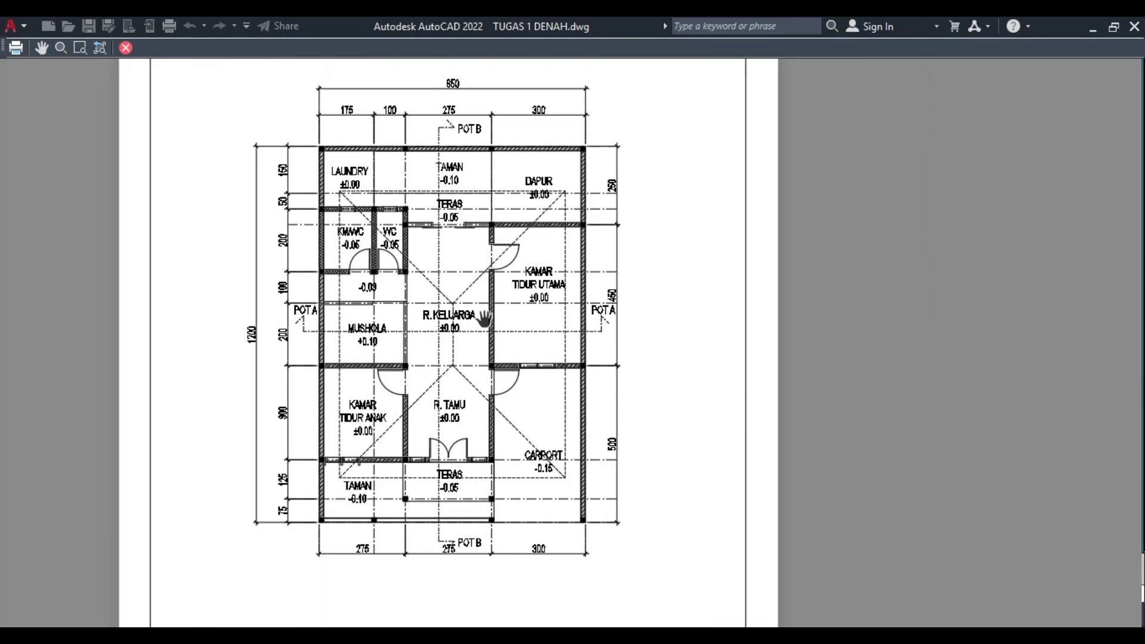
pyautogui.scroll(3, 418, 322)
pyautogui.moveTo(716, 322); pyautogui.dragTo(478, 322)
pyautogui.scroll(-2, 568, 321)
pyautogui.scroll(-1, 569, 320)
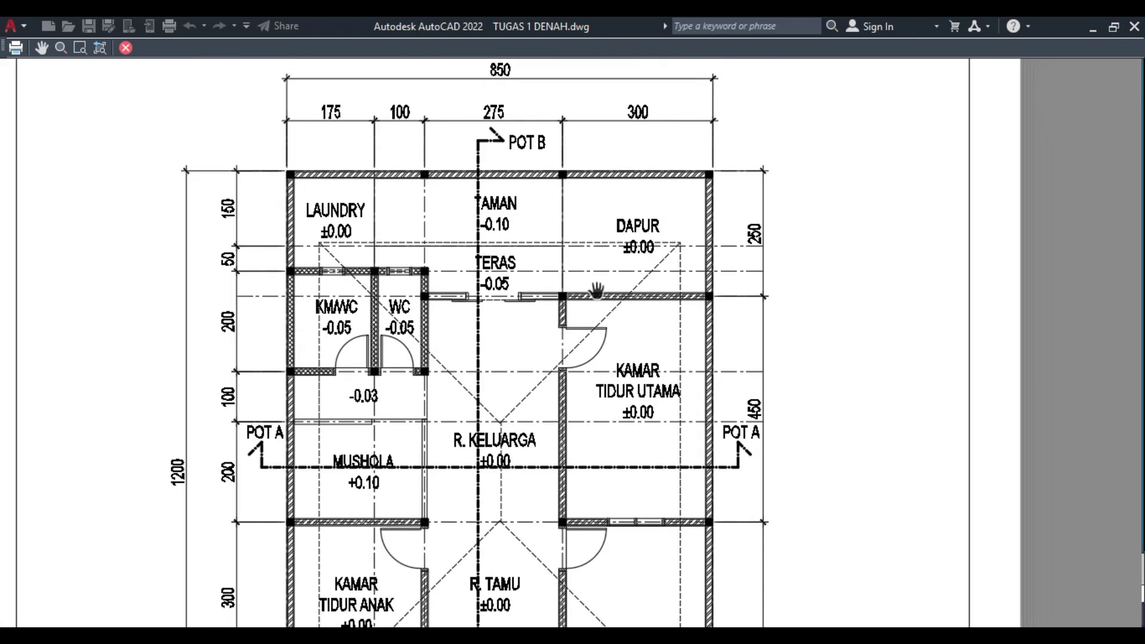
pyautogui.moveTo(596, 284); pyautogui.dragTo(496, 284)
pyautogui.scroll(1, 496, 284)
pyautogui.scroll(-1, 515, 337)
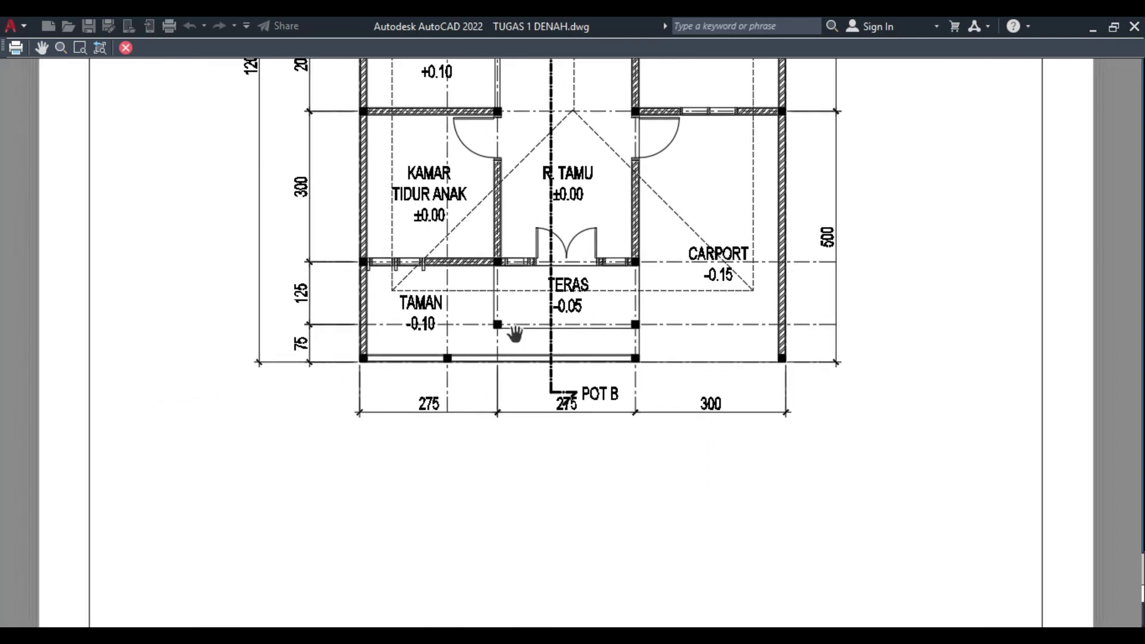
pyautogui.scroll(-1, 445, 256)
pyautogui.moveTo(445, 256); pyautogui.dragTo(454, 402)
pyautogui.moveTo(399, 66); pyautogui.dragTo(375, 230)
pyautogui.scroll(-3, 375, 230)
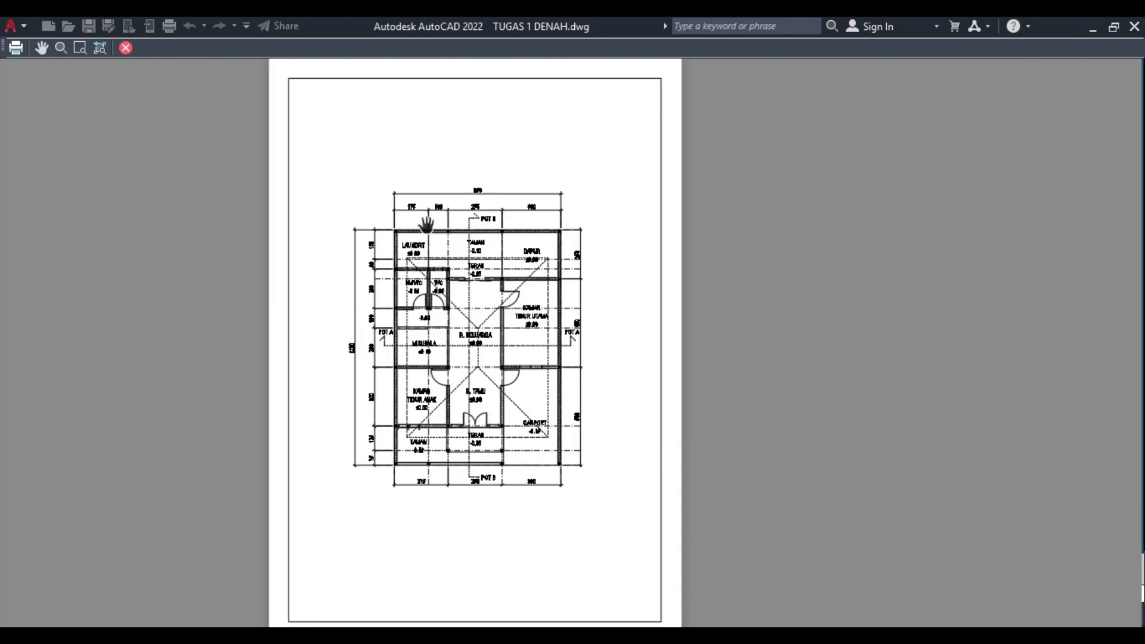
pyautogui.press('Escape')
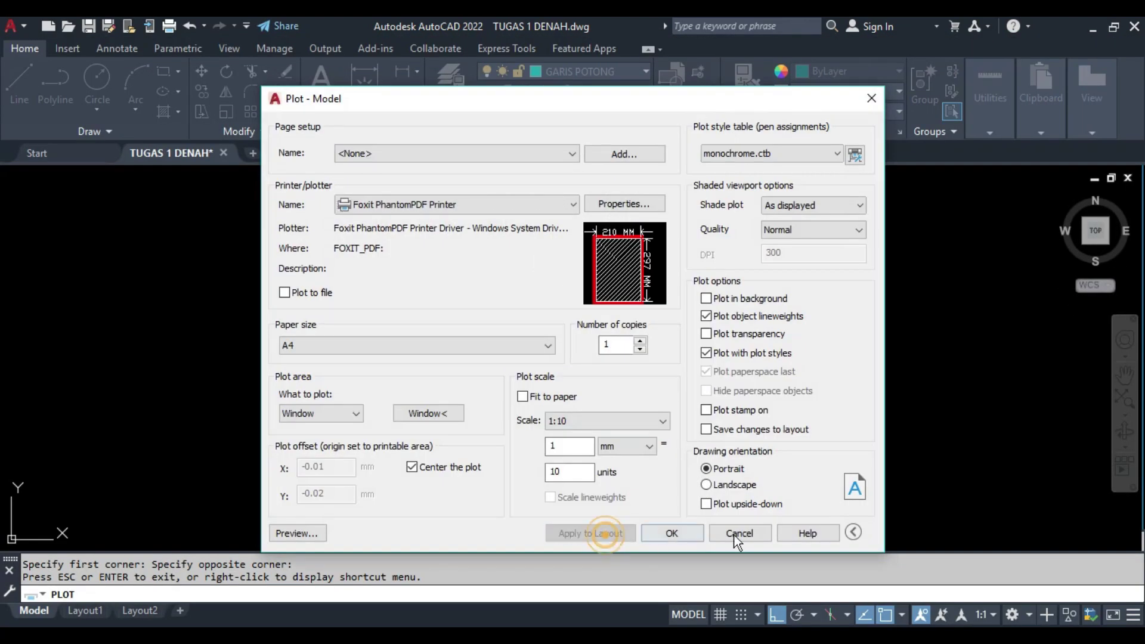
pyautogui.click(738, 536)
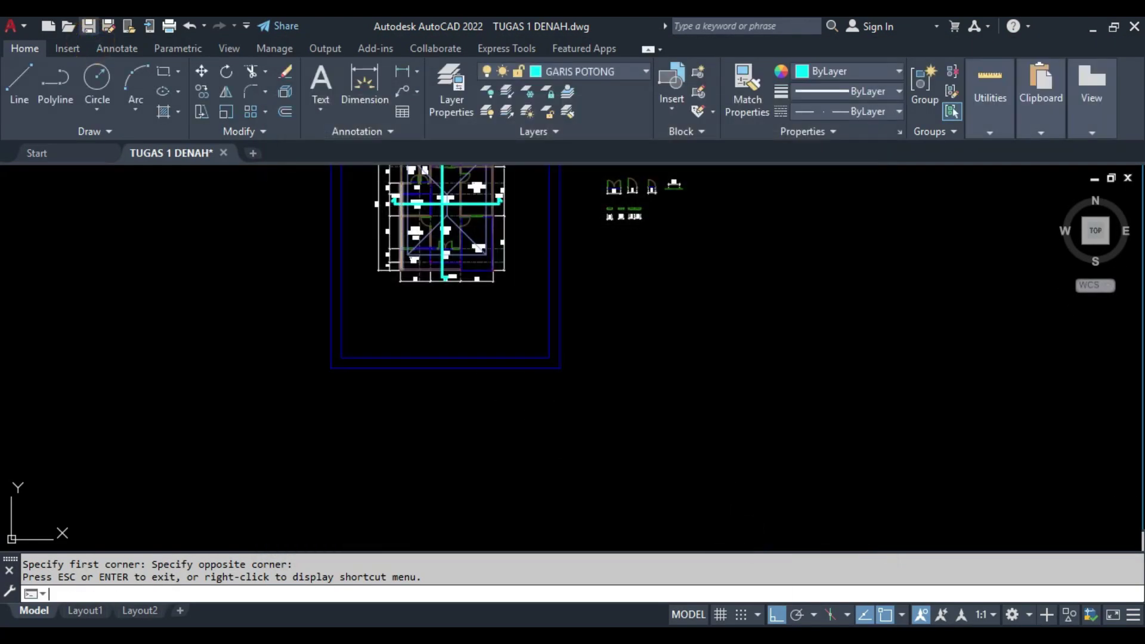